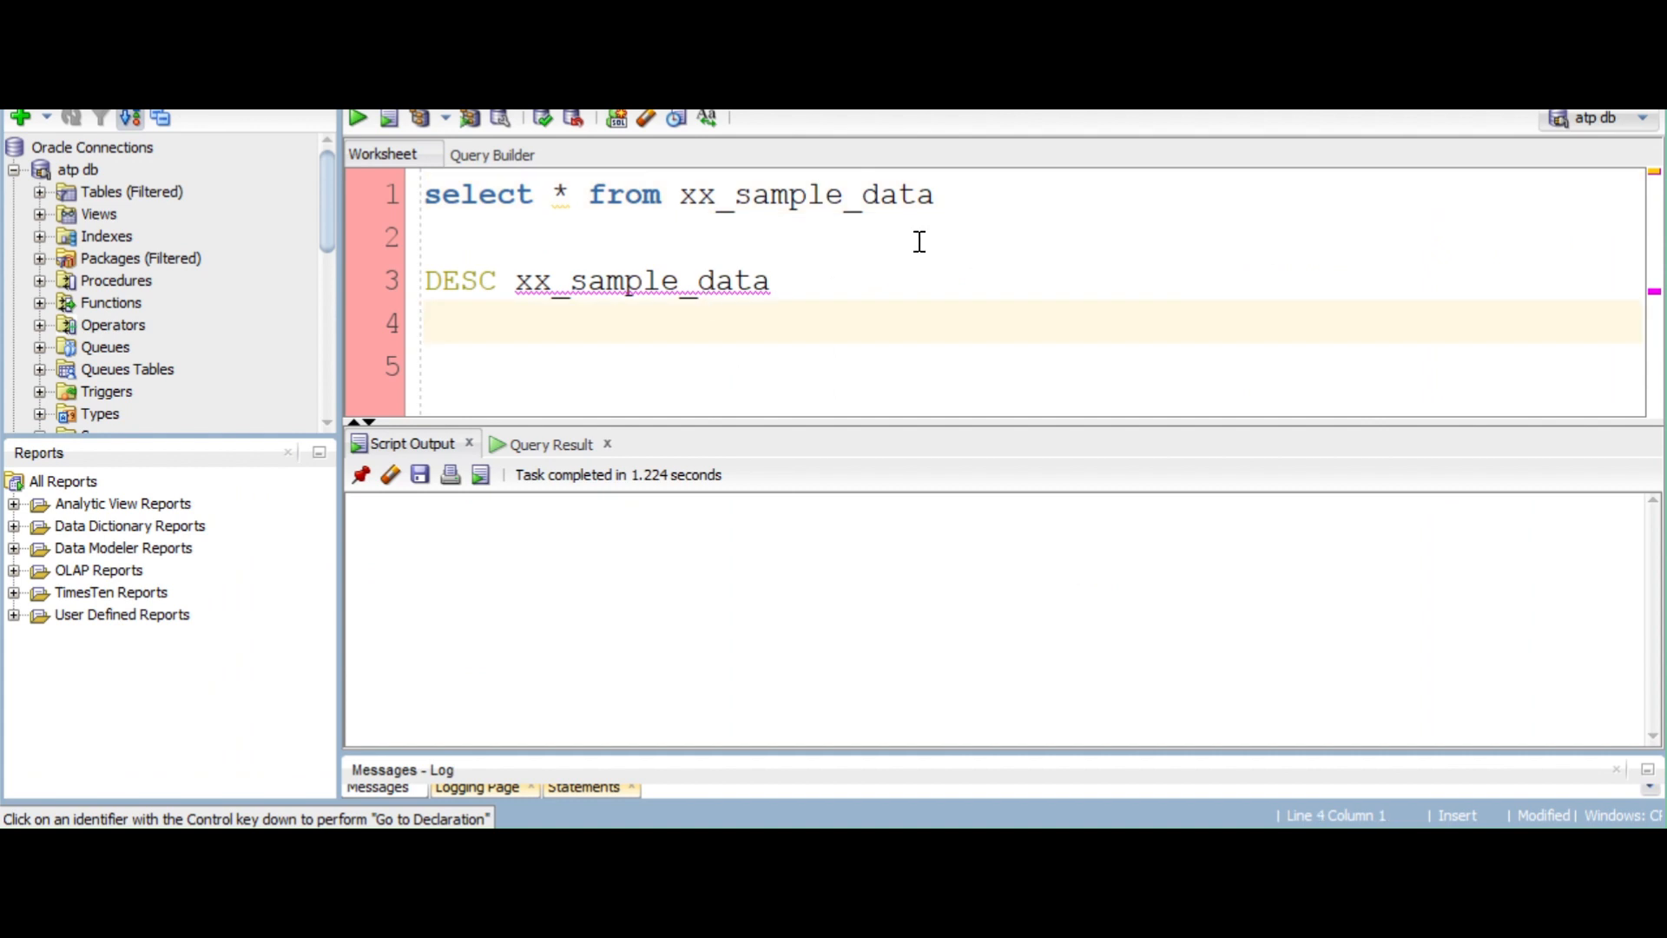
# Run the DESC xx_sample_data statement on its own and enlarge the output area
pyautogui.doubleClick(918, 196)
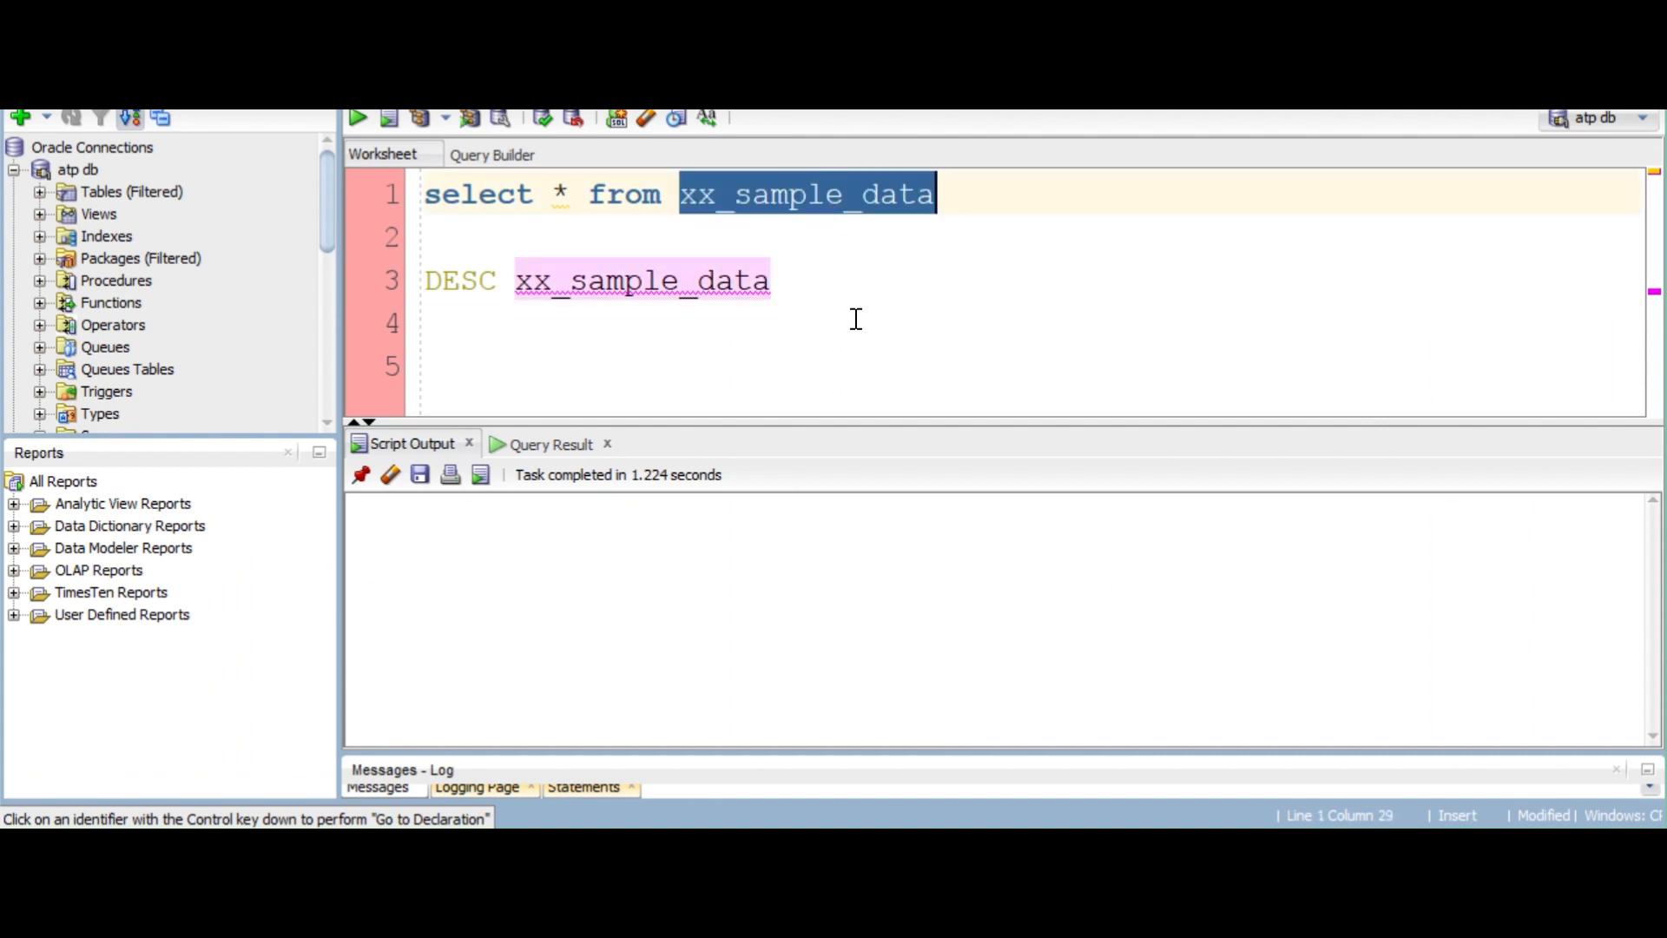
pyautogui.click(804, 294)
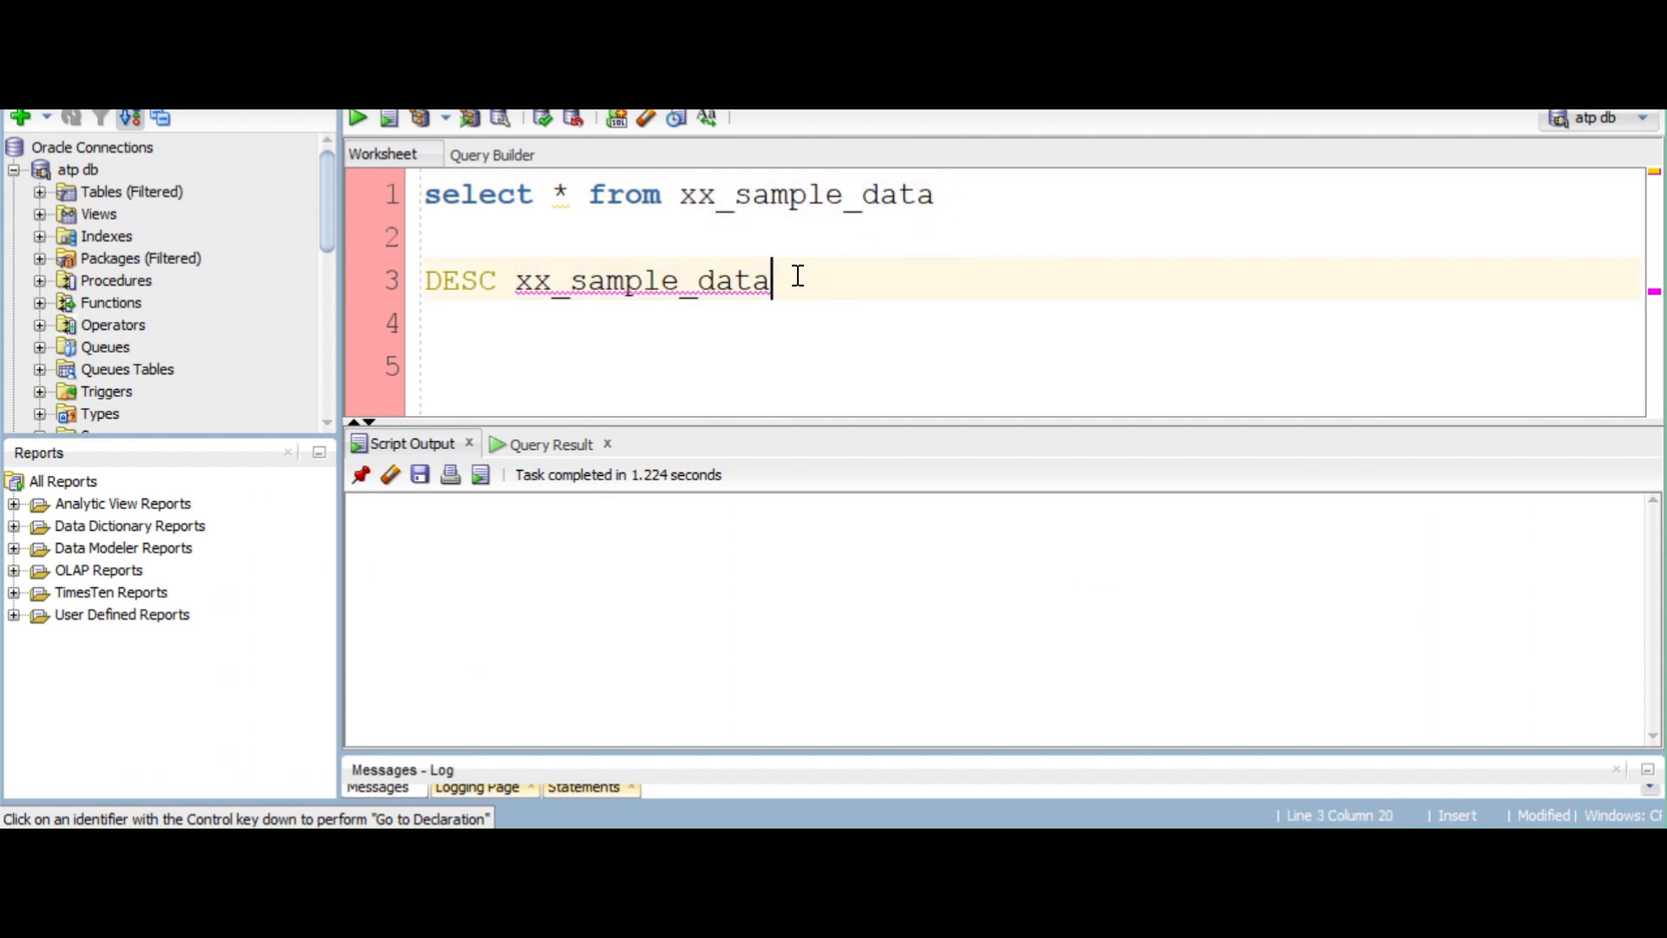
pyautogui.moveTo(792, 278); pyautogui.dragTo(395, 280)
pyautogui.click(388, 118)
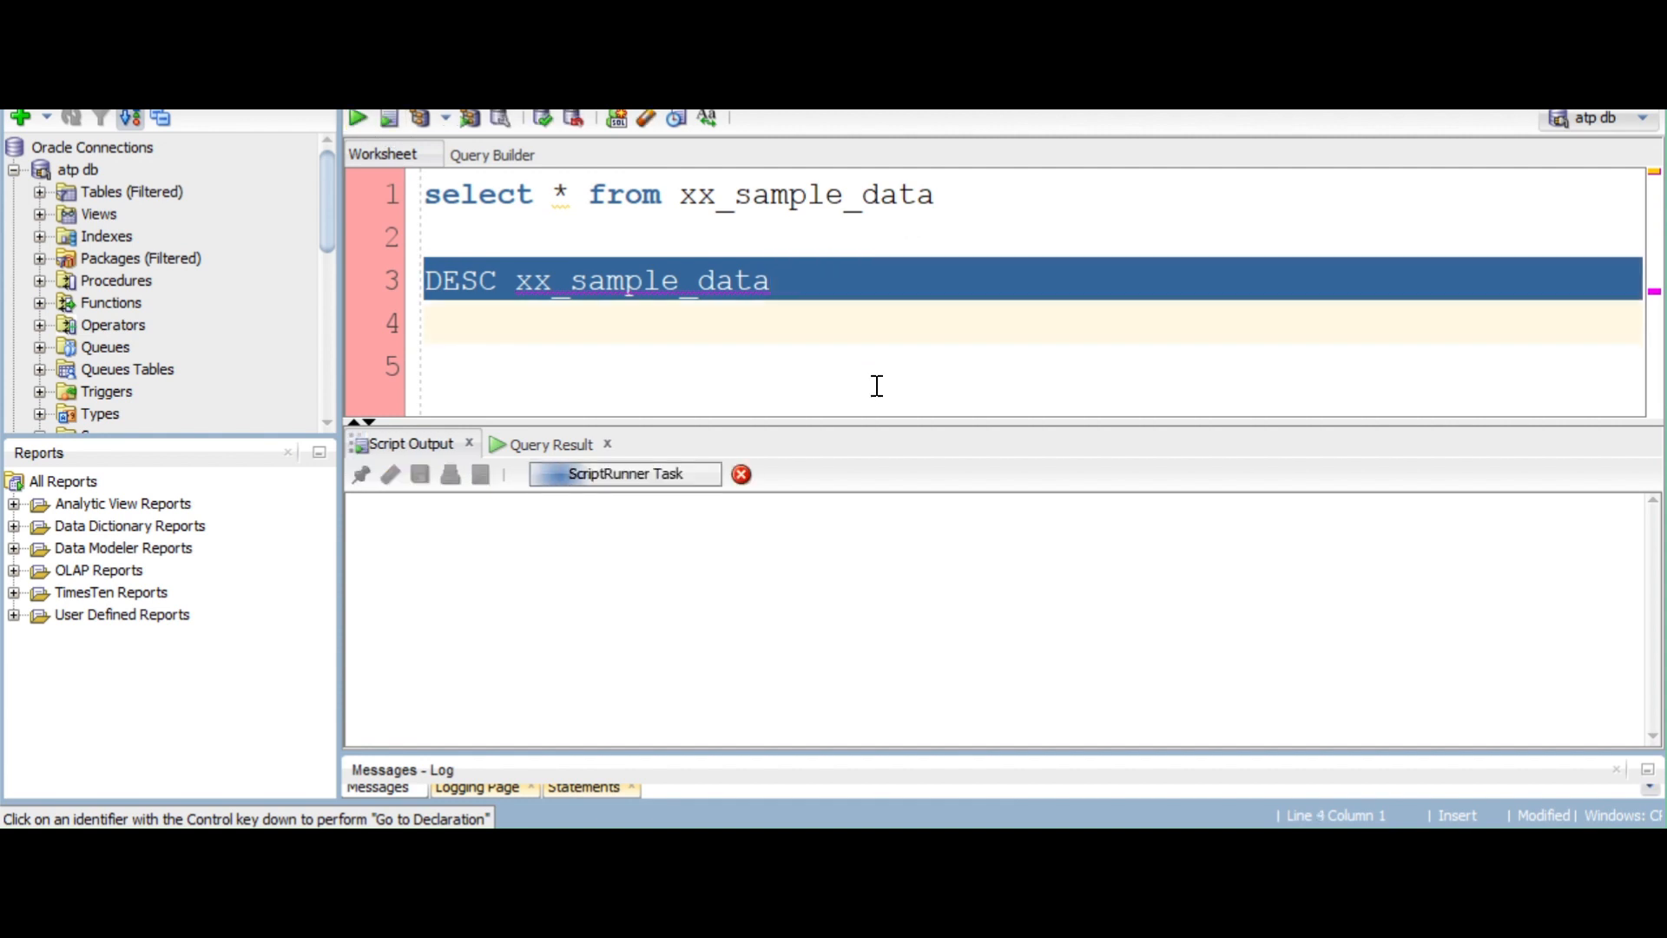
pyautogui.scroll(1, 834, 550)
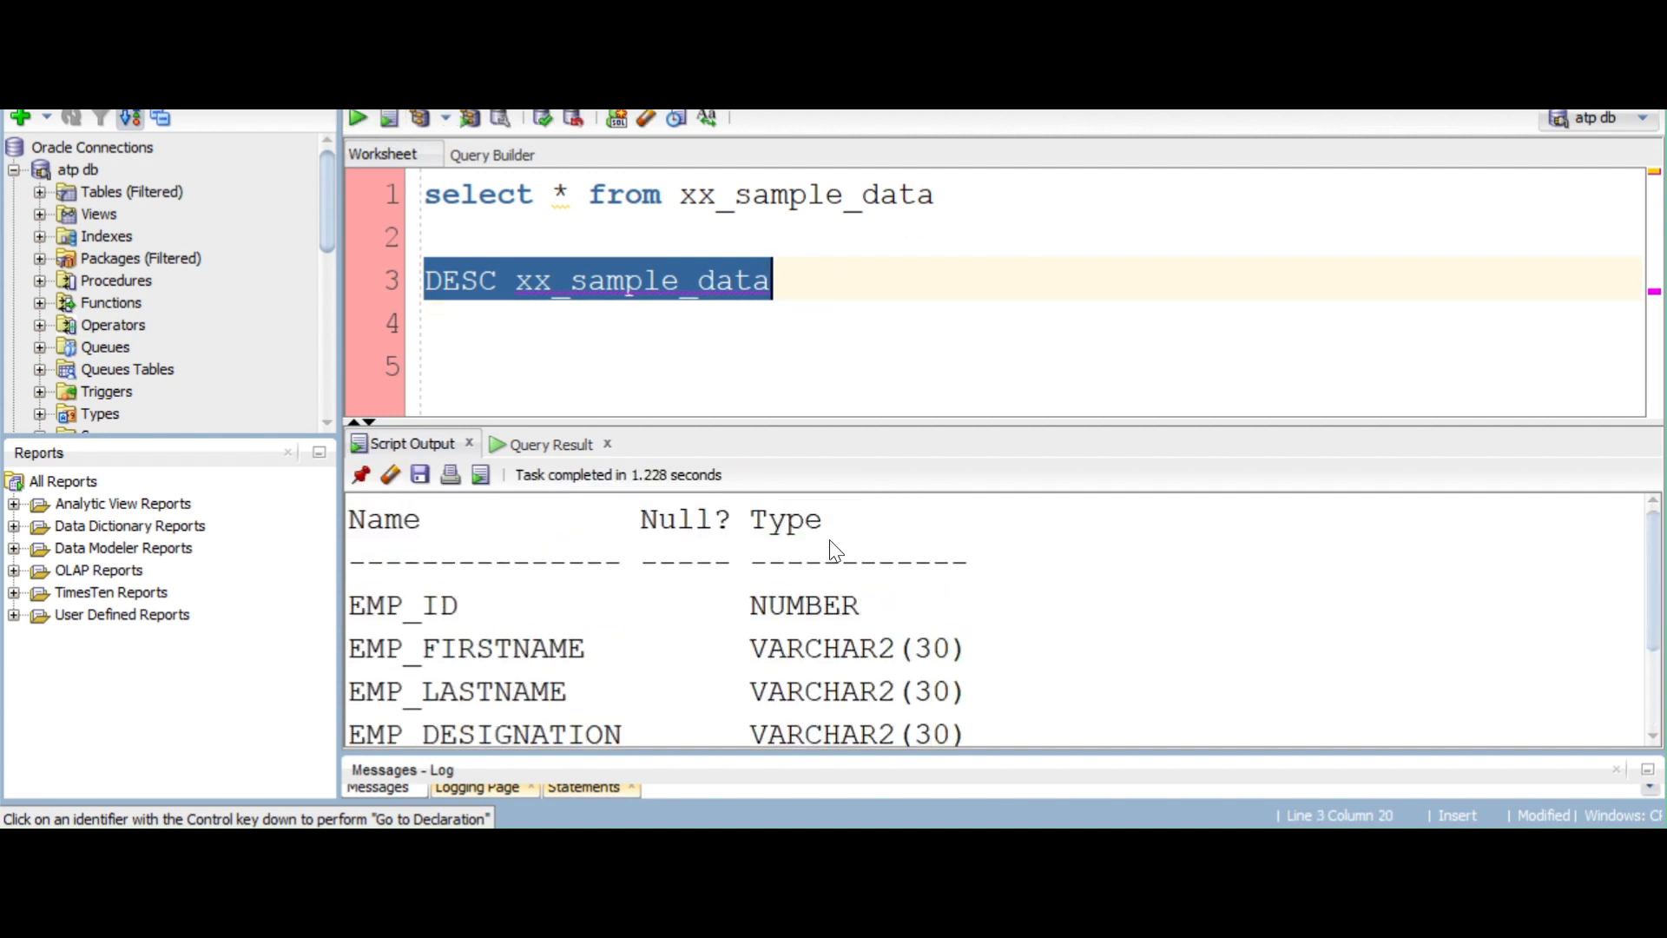
pyautogui.moveTo(1007, 423); pyautogui.dragTo(999, 330)
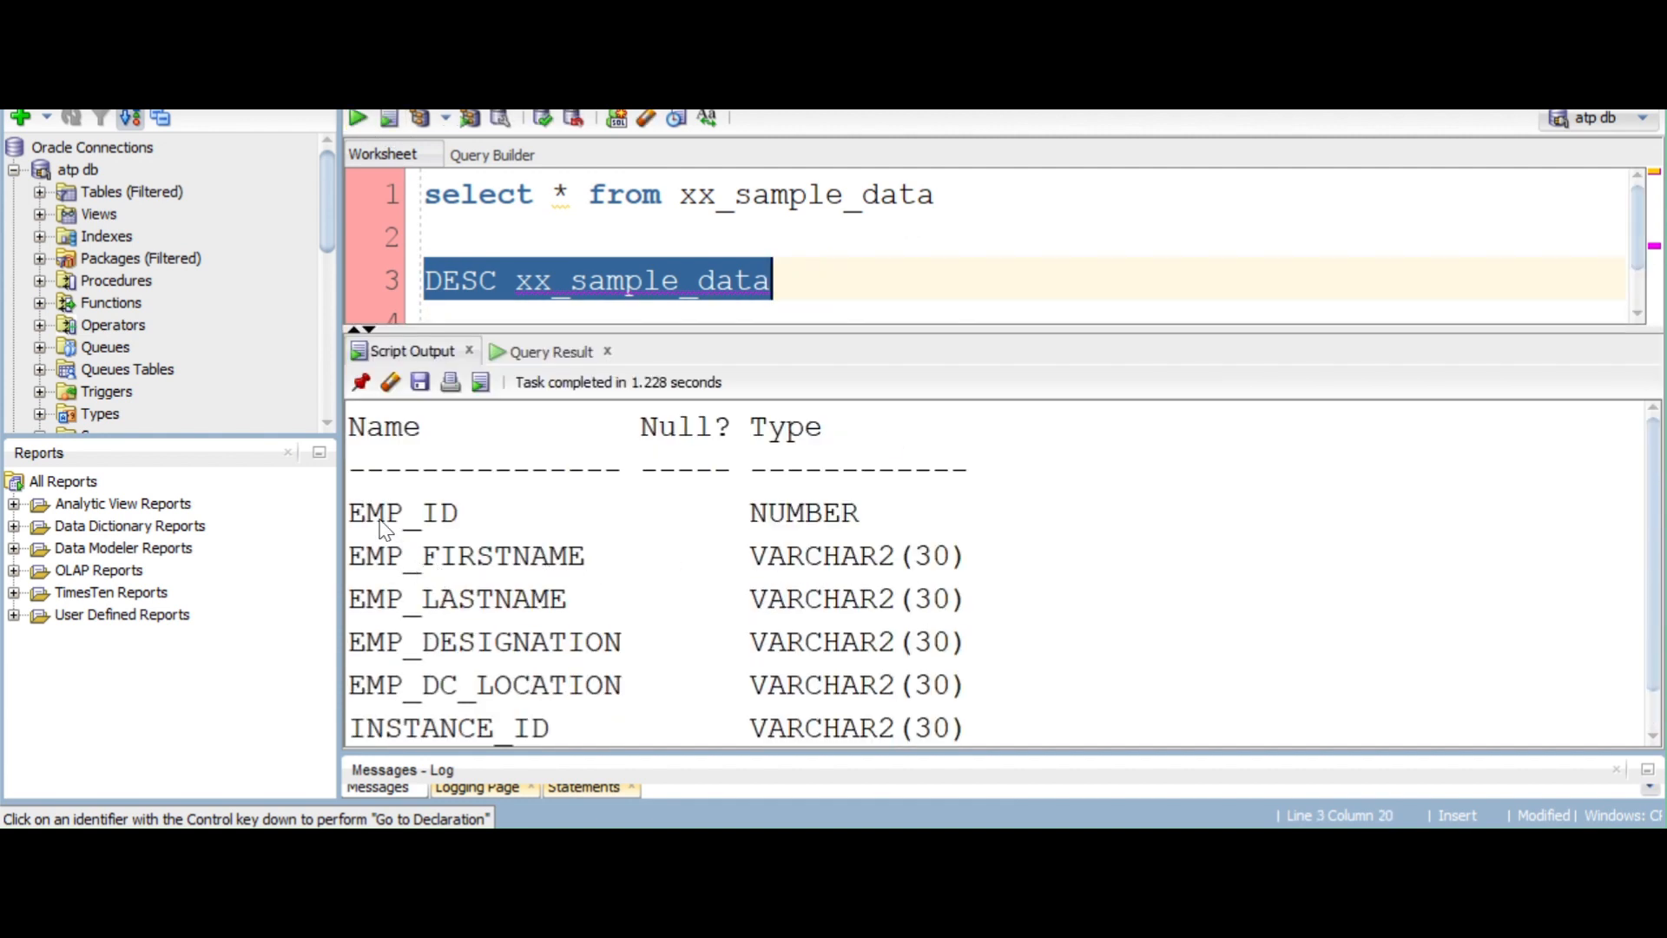
# Examine the column names and data types of xx_sample_data in the output, from EMP_ID through INSTANCE_ID
pyautogui.moveTo(367, 516); pyautogui.dragTo(529, 519)
pyautogui.moveTo(366, 556); pyautogui.dragTo(612, 593)
pyautogui.scroll(-1, 612, 593)
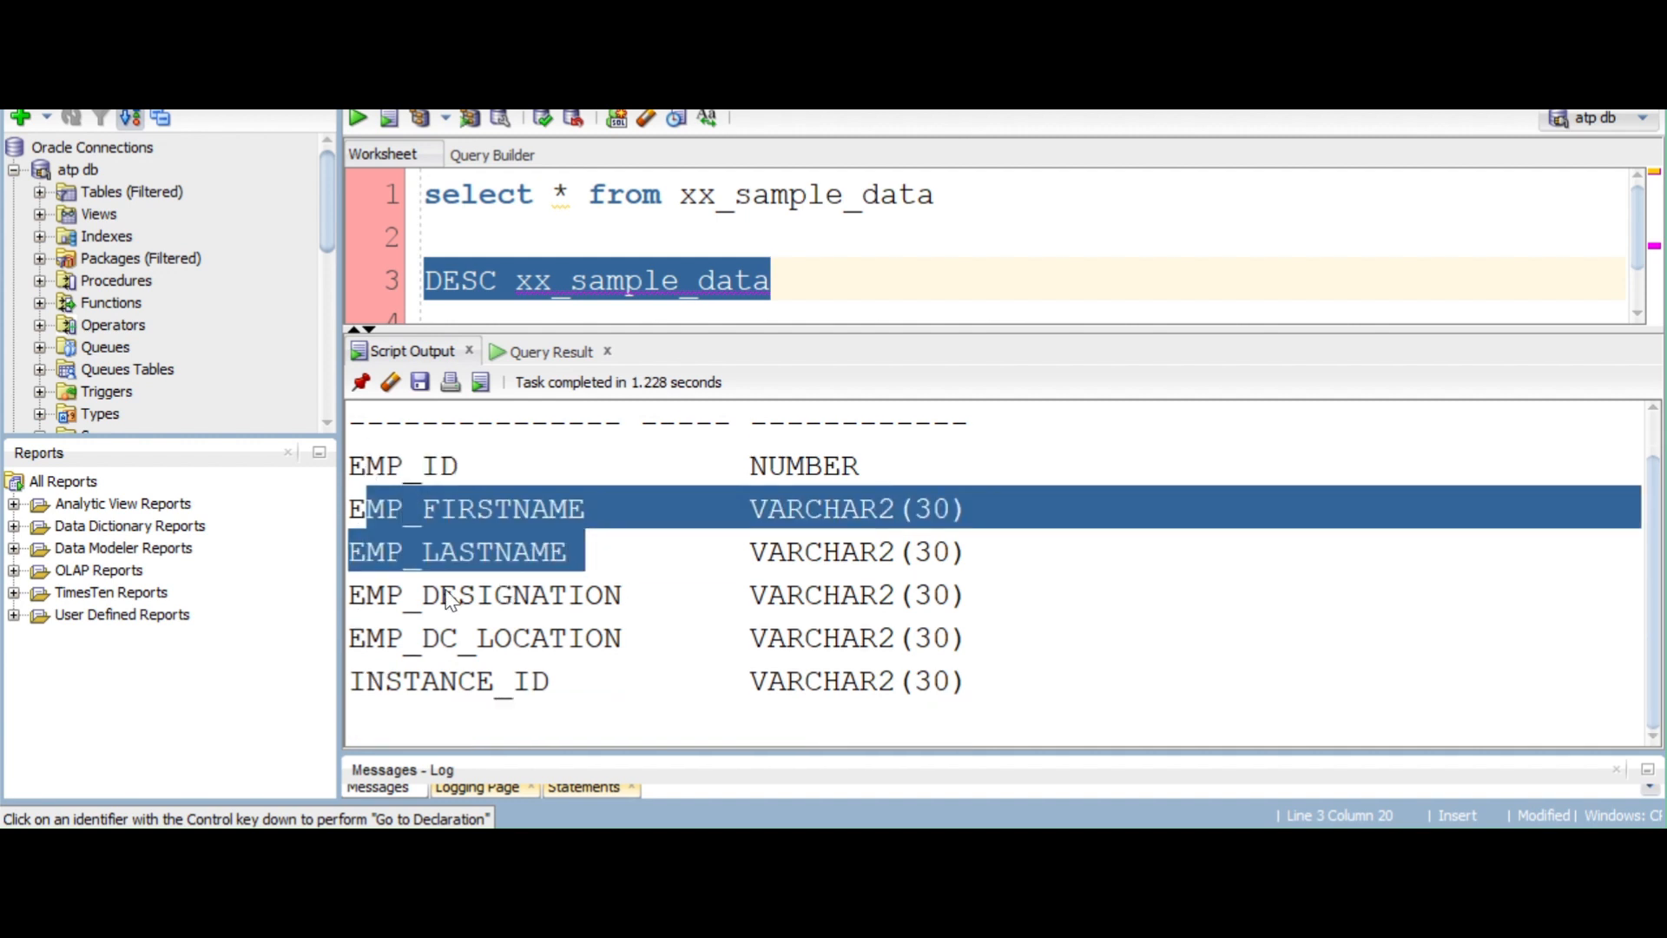
pyautogui.moveTo(385, 594); pyautogui.dragTo(681, 601)
pyautogui.moveTo(373, 640); pyautogui.dragTo(660, 644)
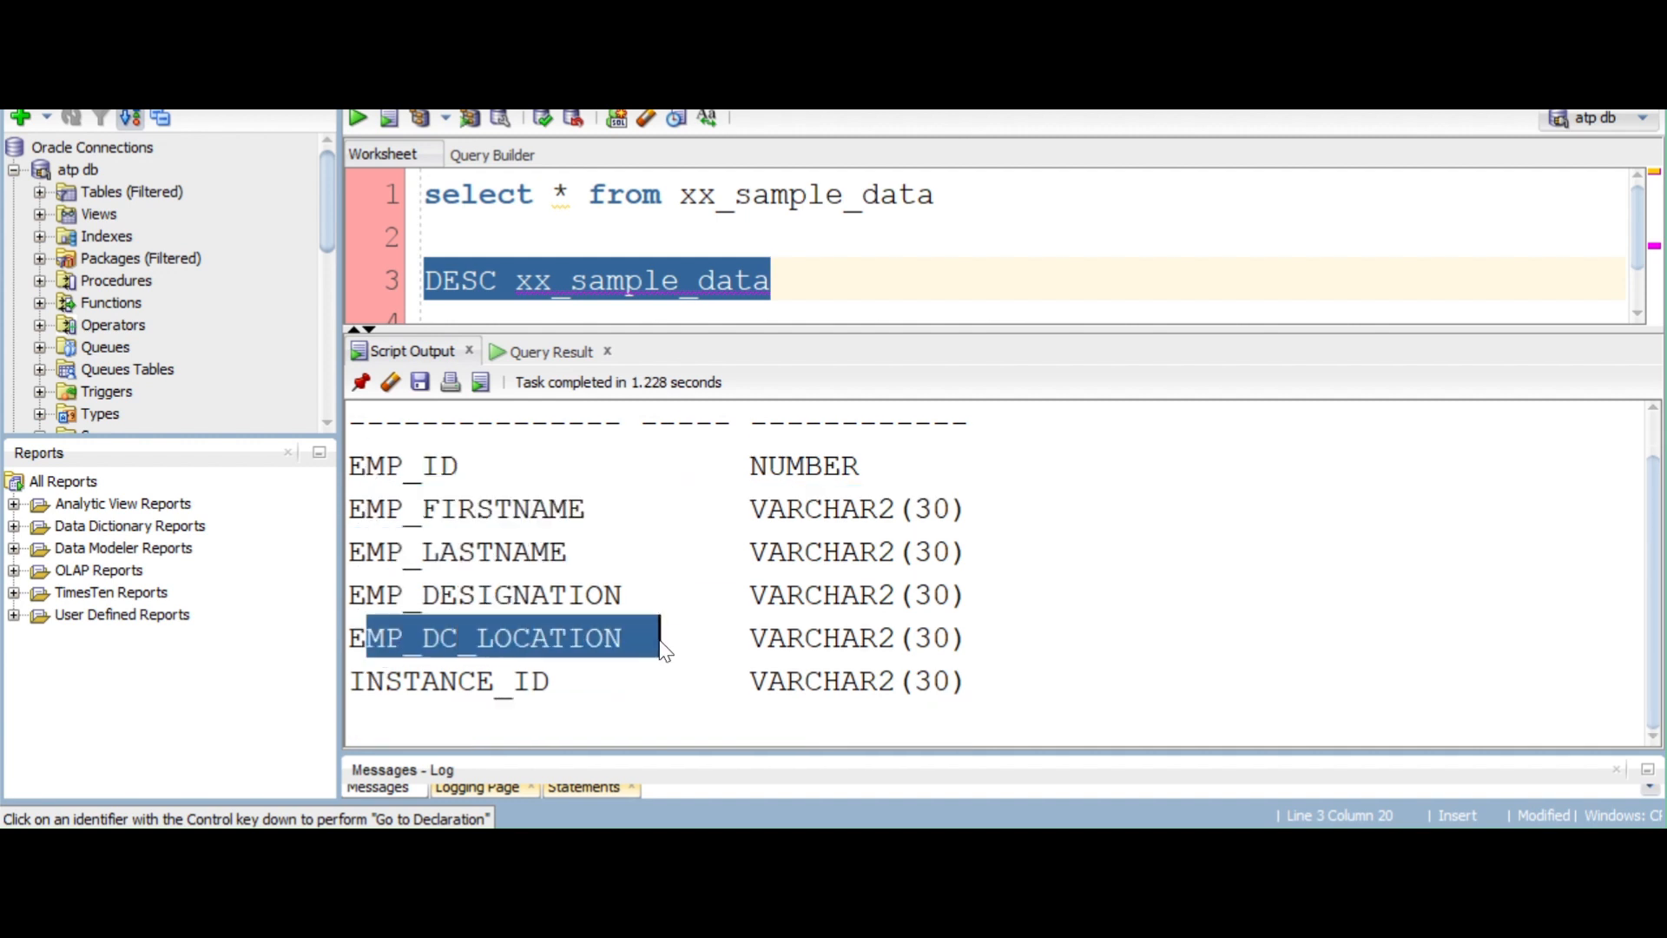
pyautogui.moveTo(351, 681); pyautogui.dragTo(958, 698)
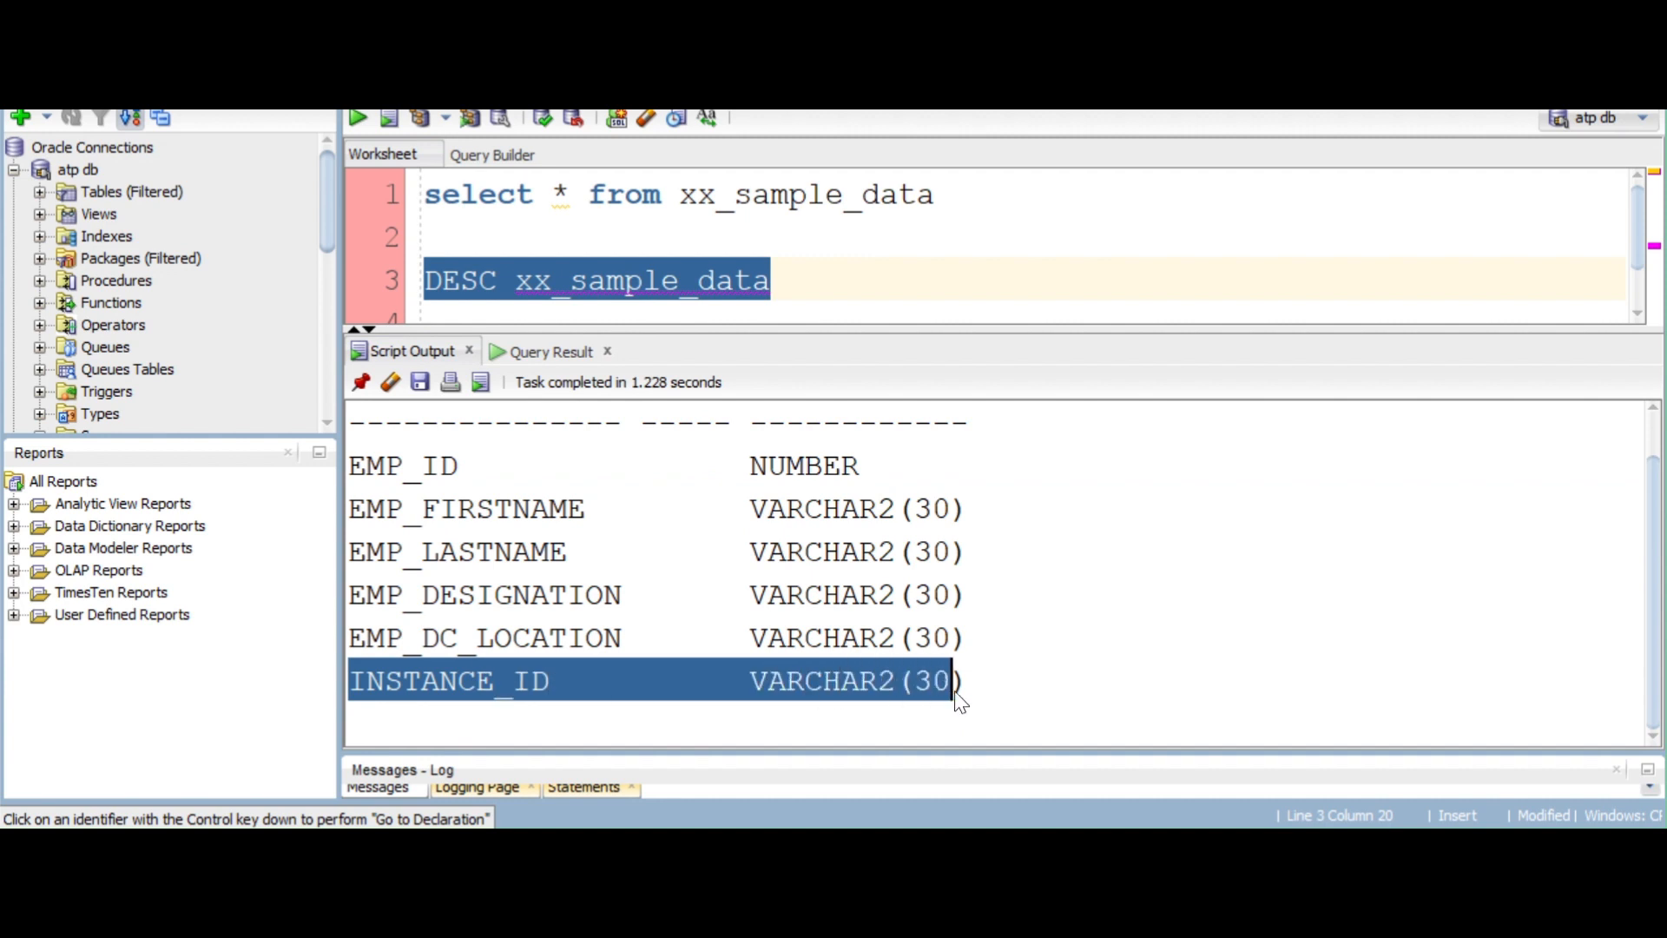
pyautogui.click(476, 692)
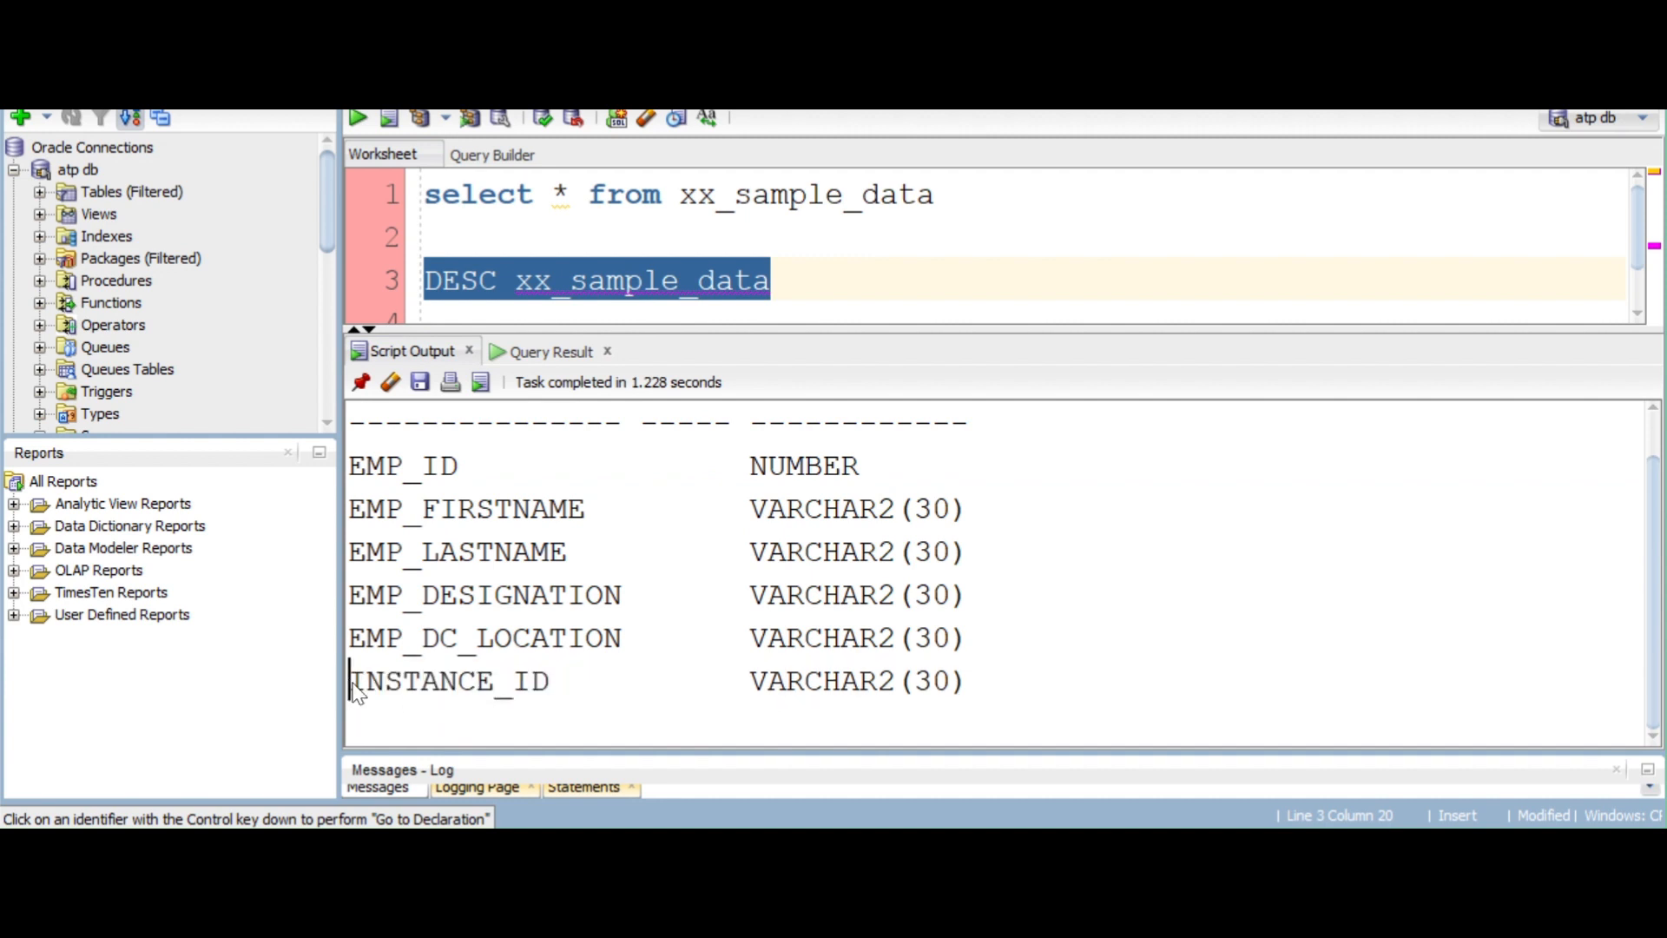
pyautogui.moveTo(350, 686); pyautogui.dragTo(967, 707)
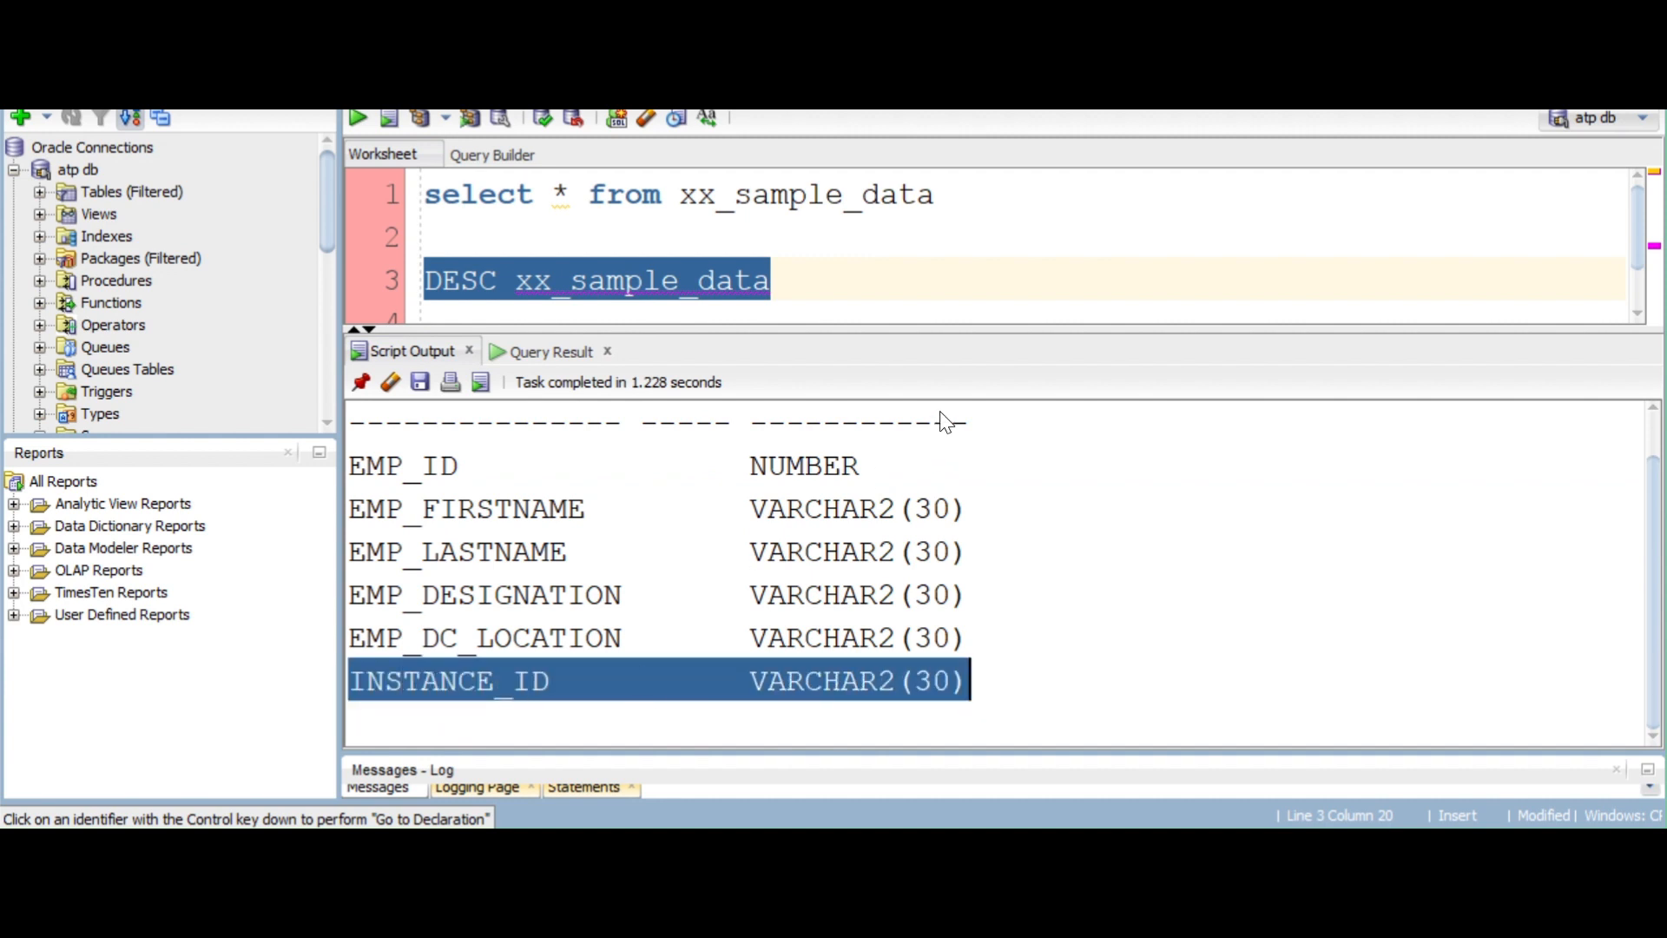
pyautogui.moveTo(968, 331); pyautogui.dragTo(969, 392)
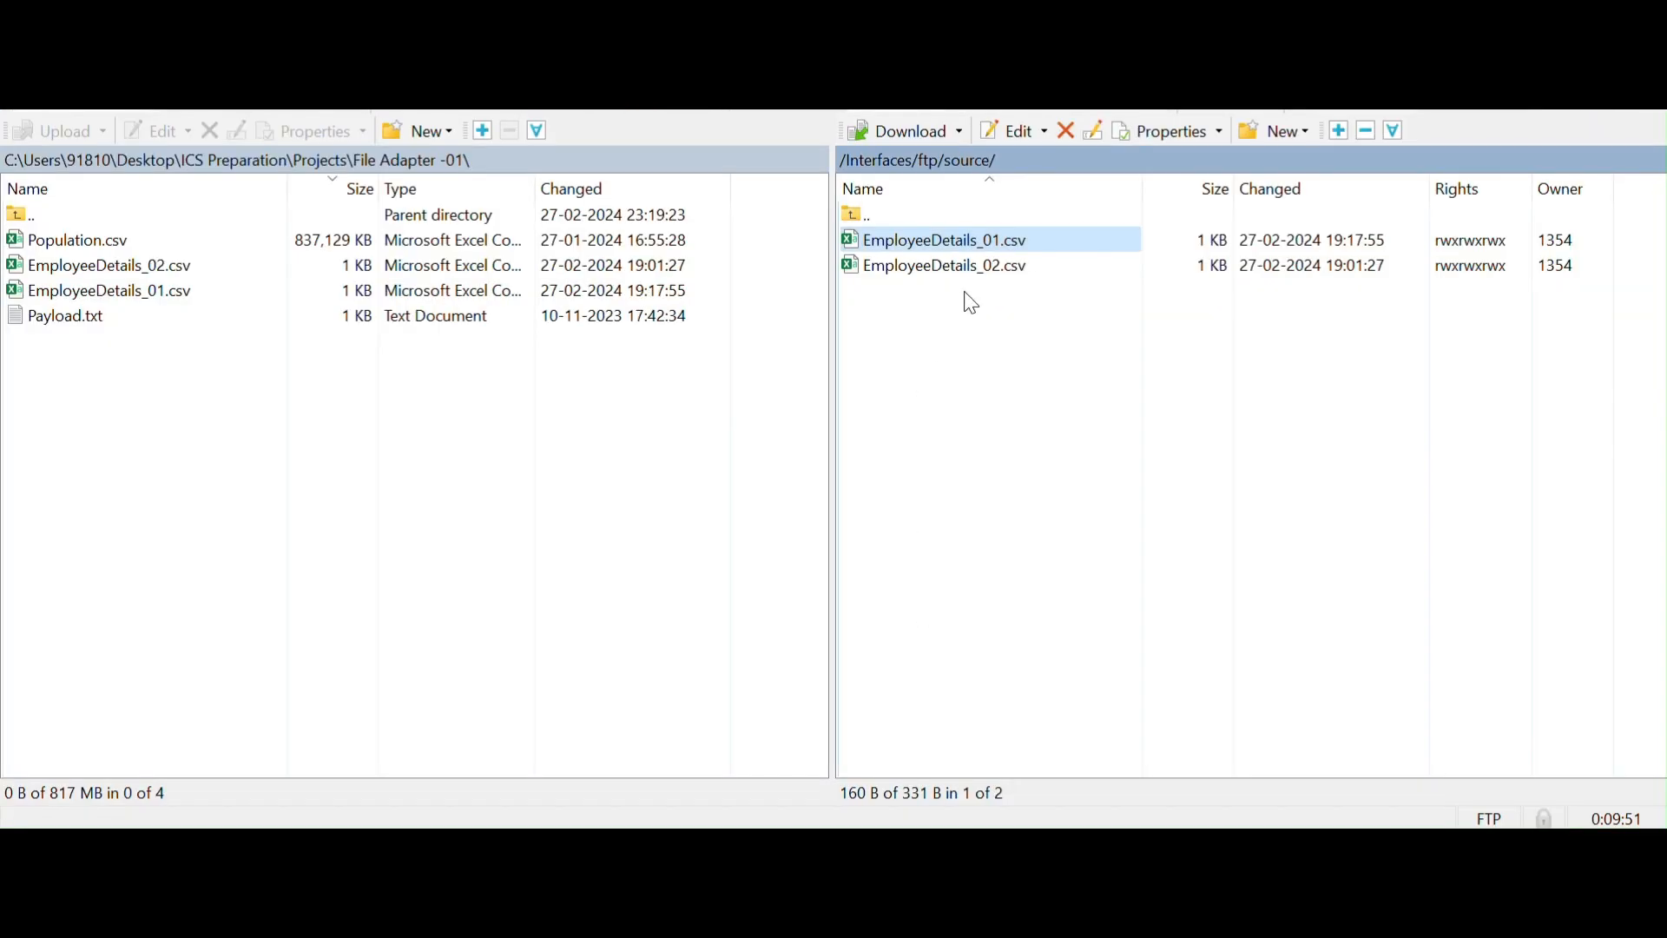
# View the contents of EmployeeDetails_01.csv in the FTP client's /Interfaces/ftp/source/ folder, close it and return to the SQL worksheet
pyautogui.doubleClick(991, 243)
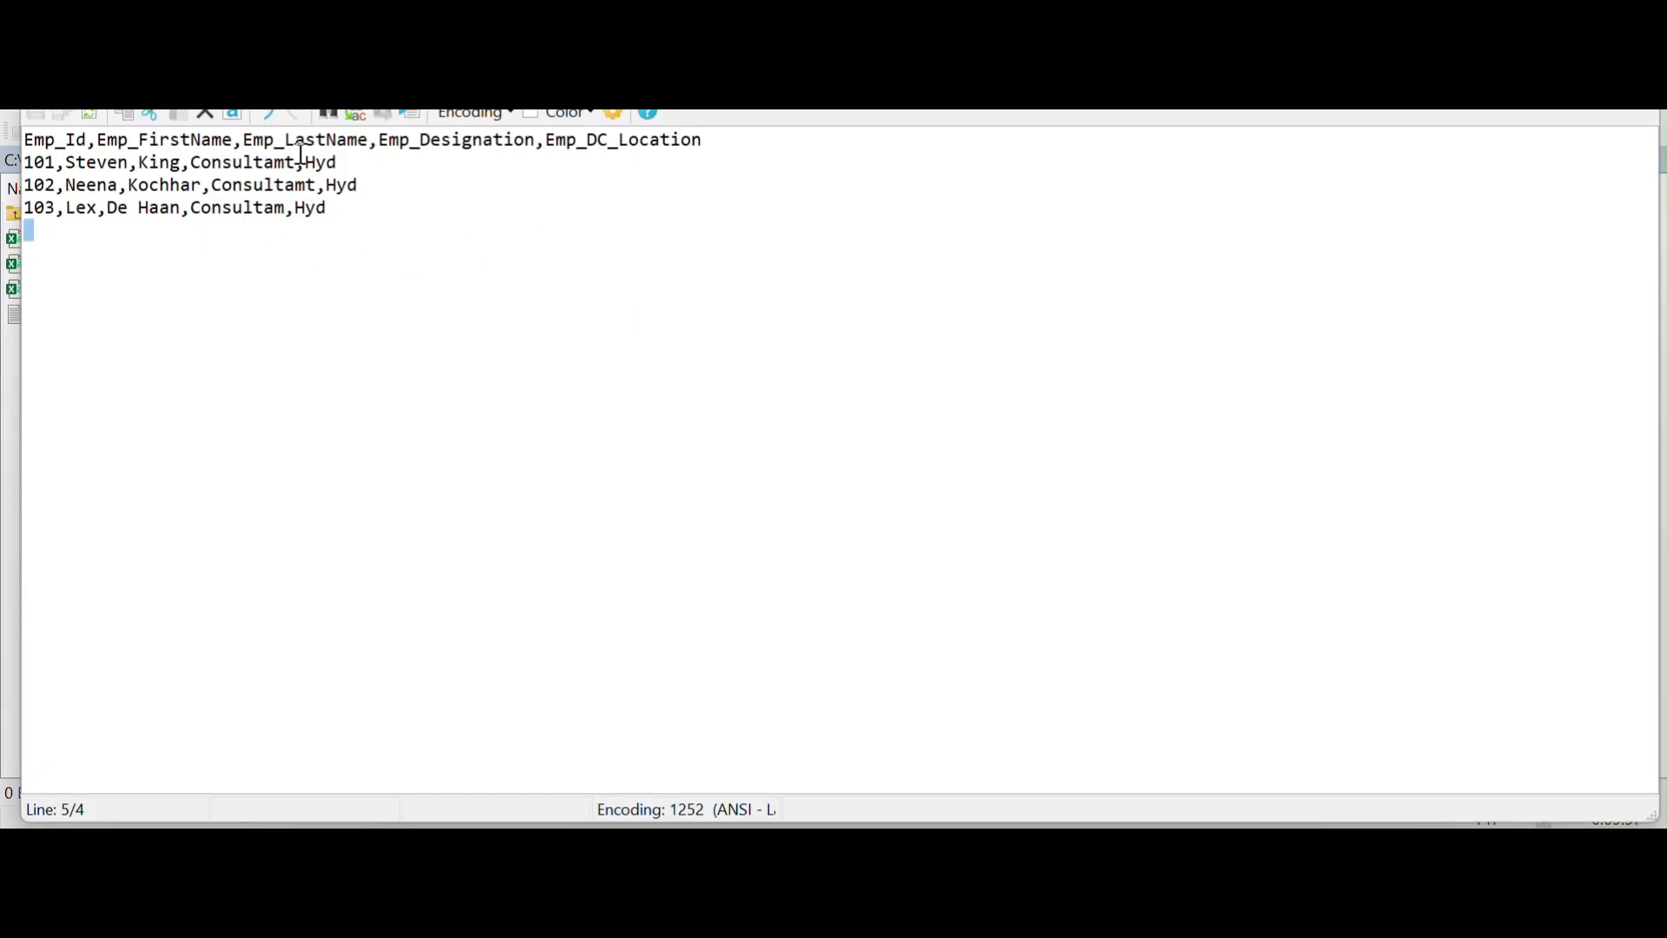
pyautogui.press('Escape')
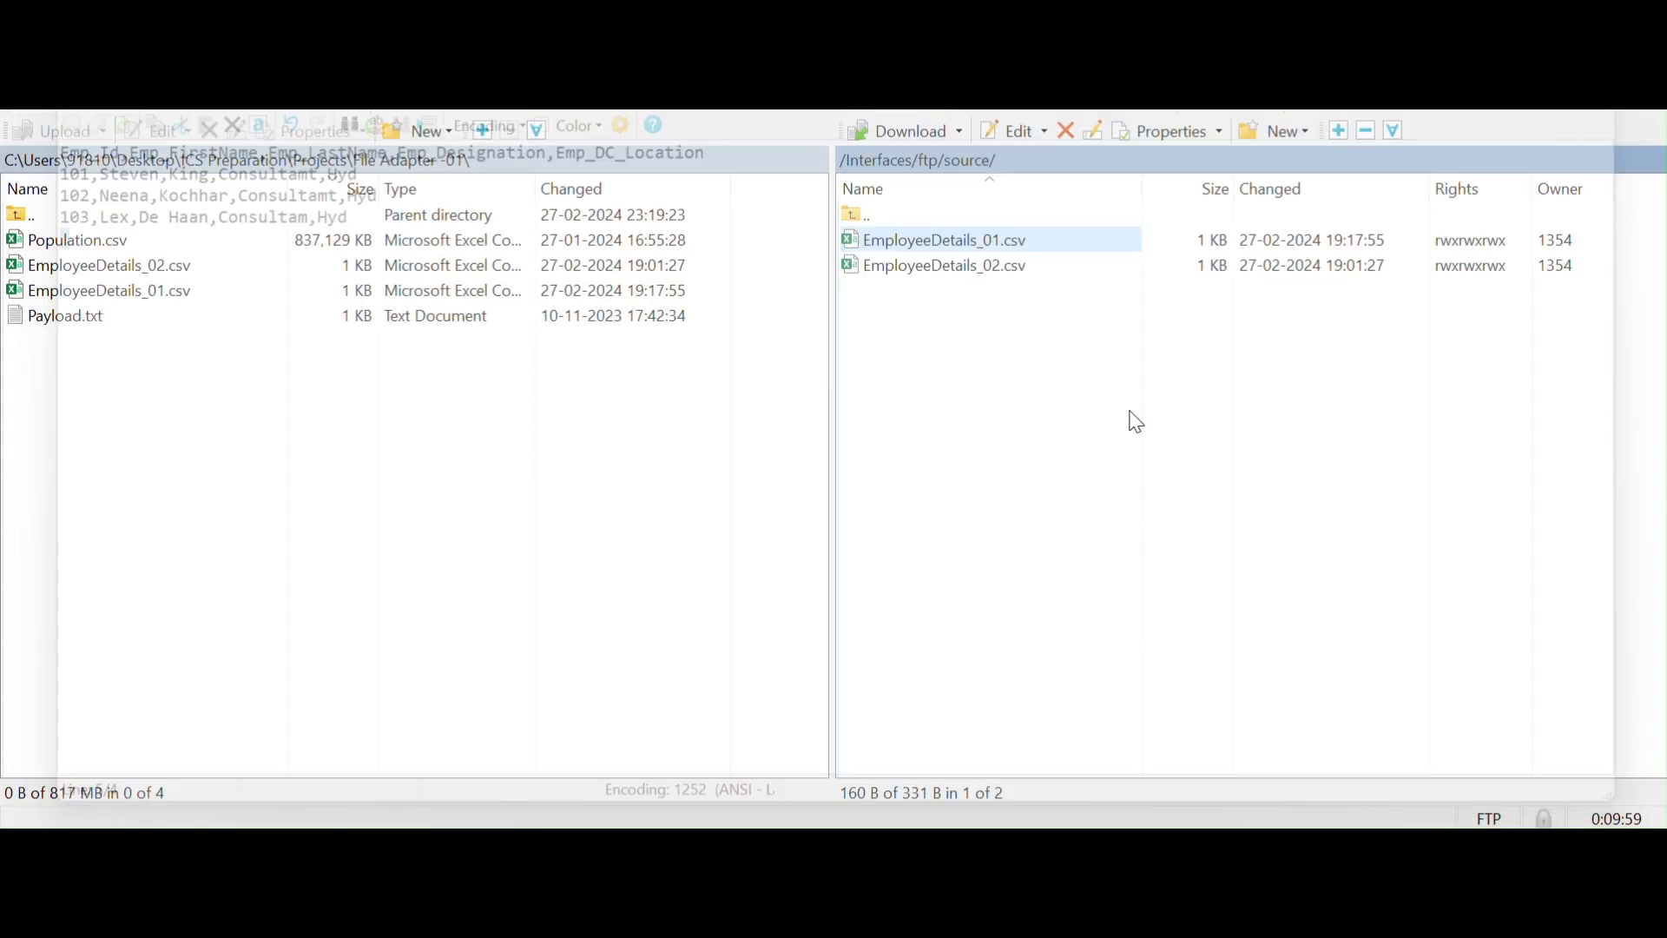
pyautogui.hotkey('alt', 'Tab')
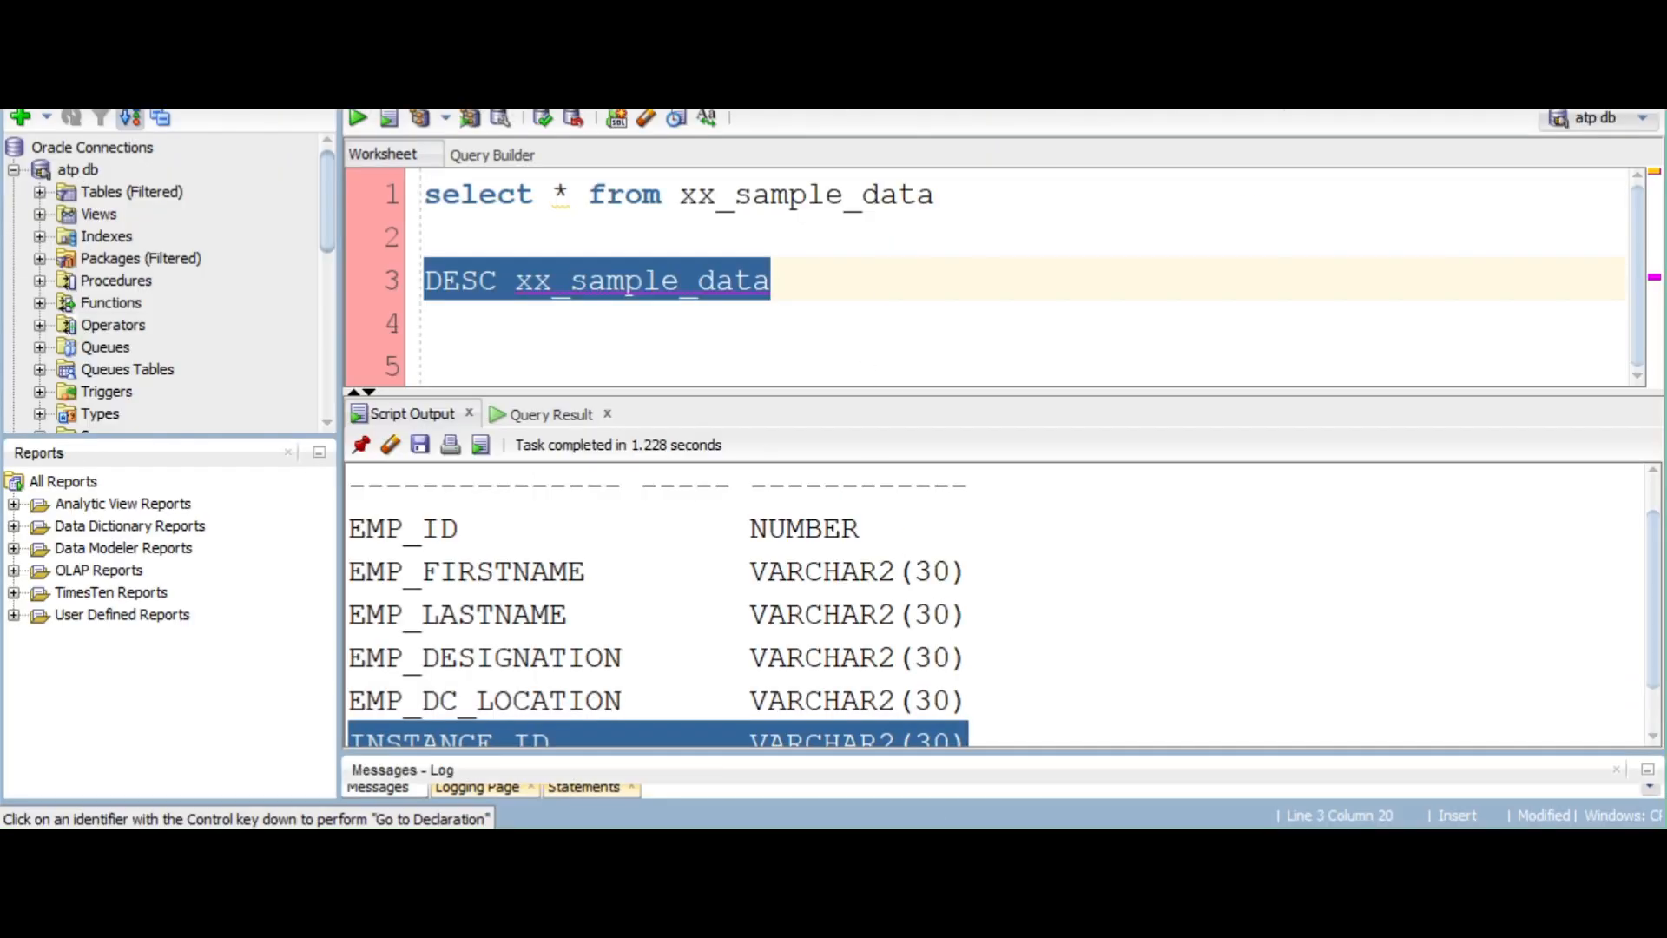
# Switch to Oracle Integration and create a Scheduled Orchestration integration named Demo_Read_Insert_Integration
pyautogui.hotkey('alt', 'Tab')
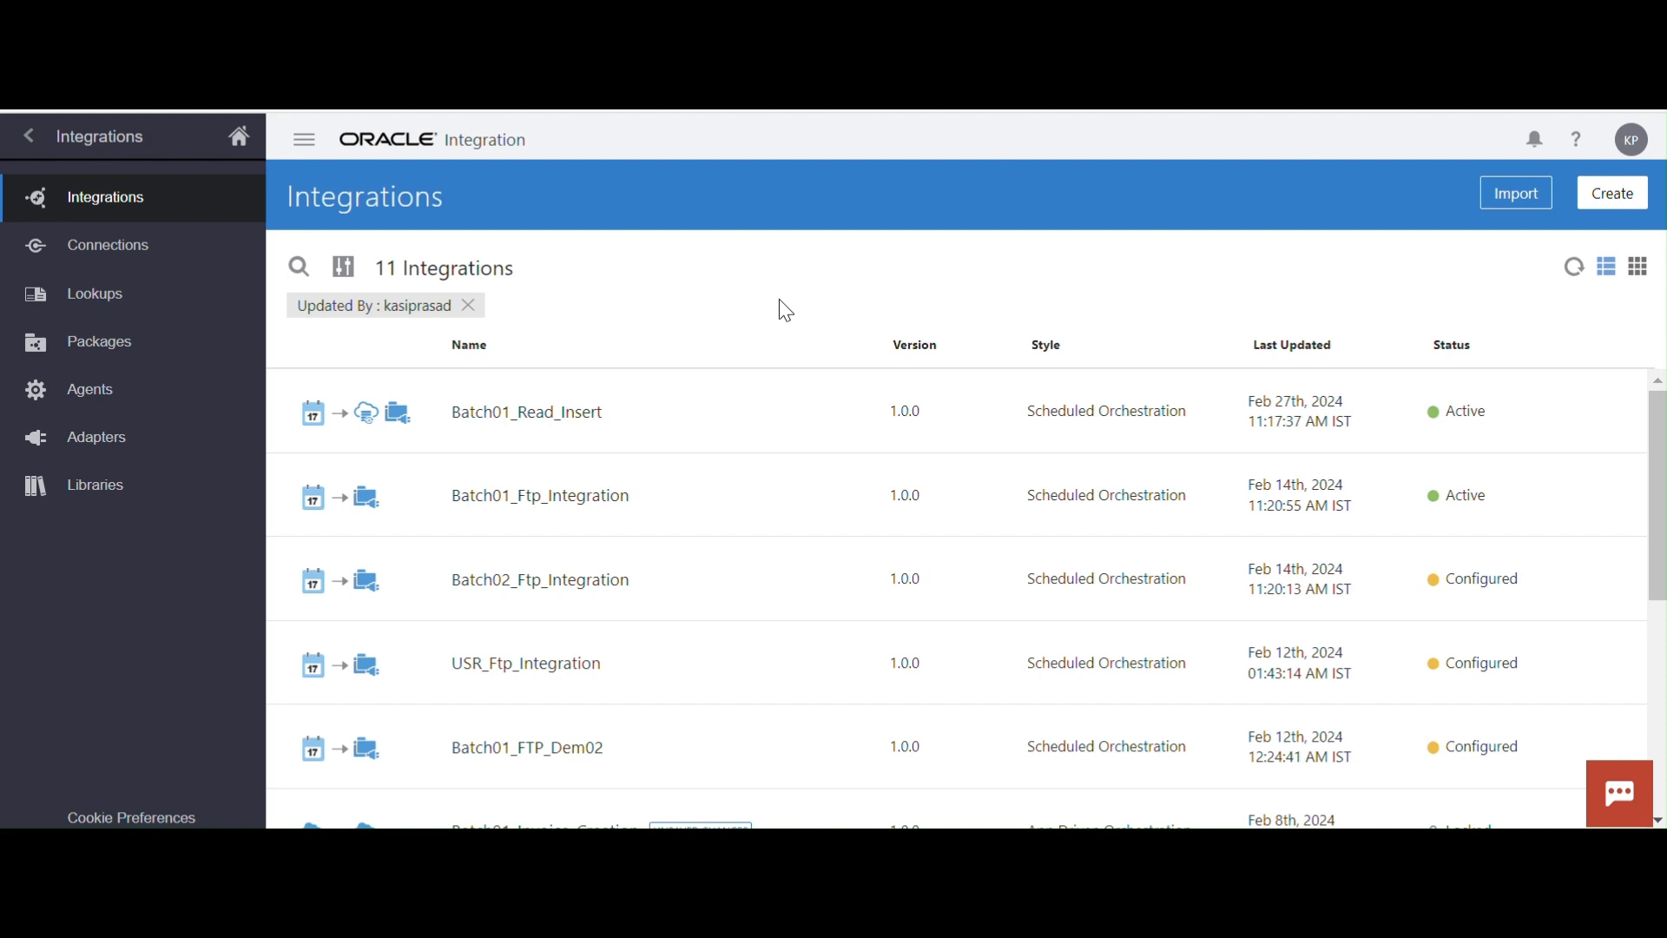
pyautogui.click(1608, 195)
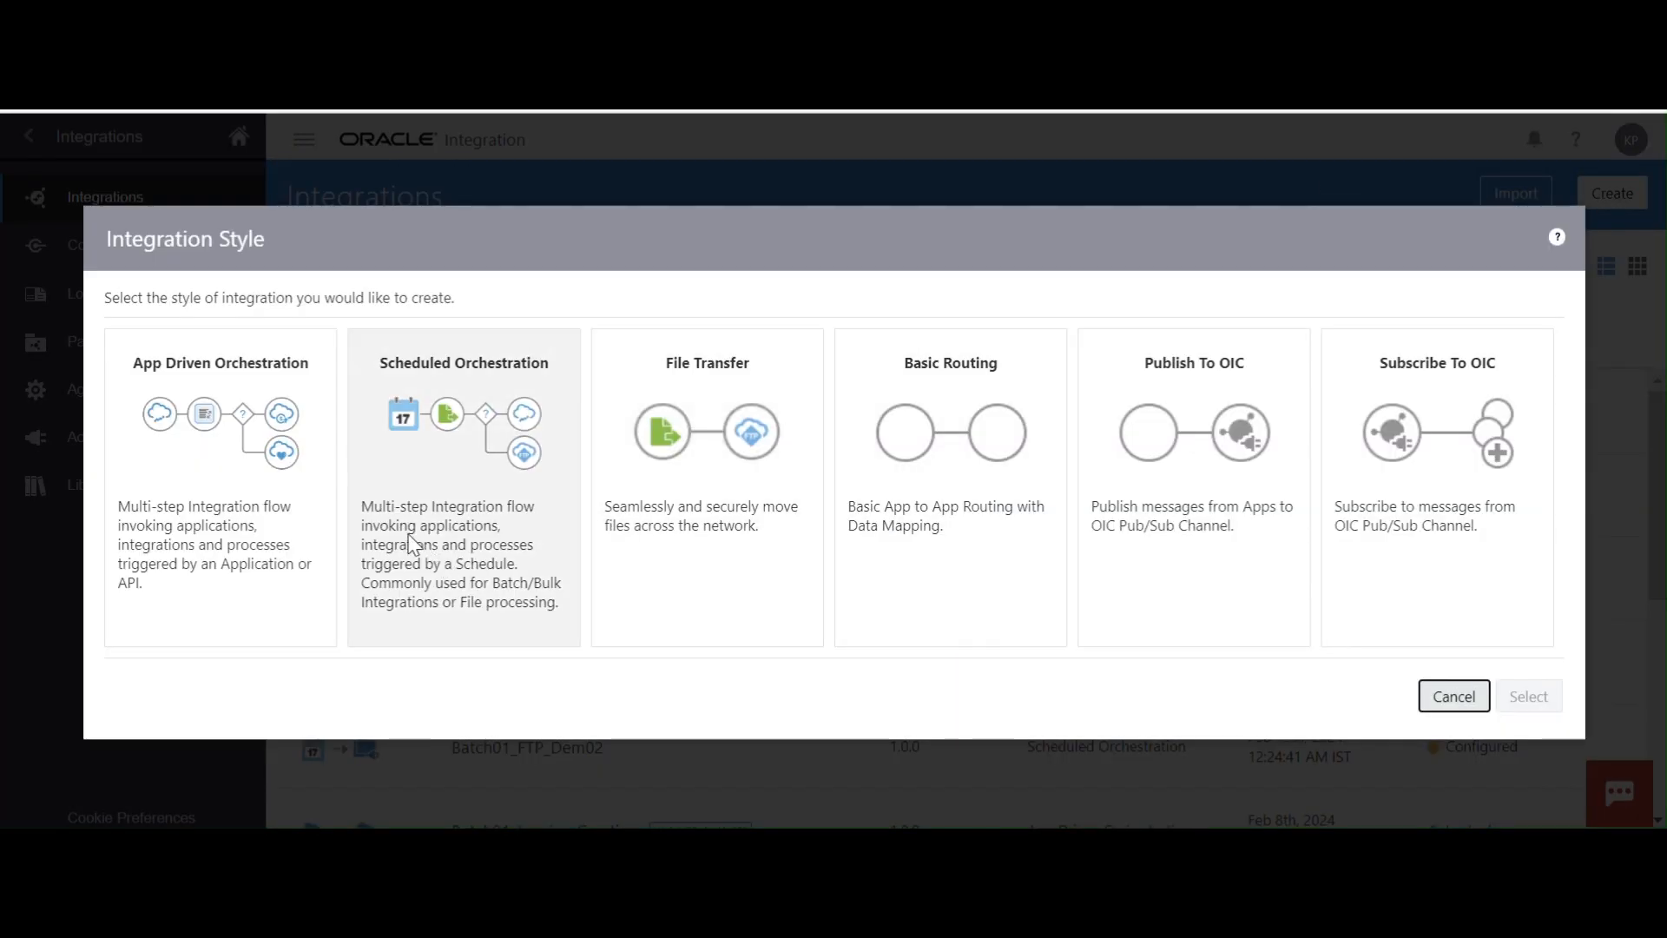
pyautogui.click(413, 542)
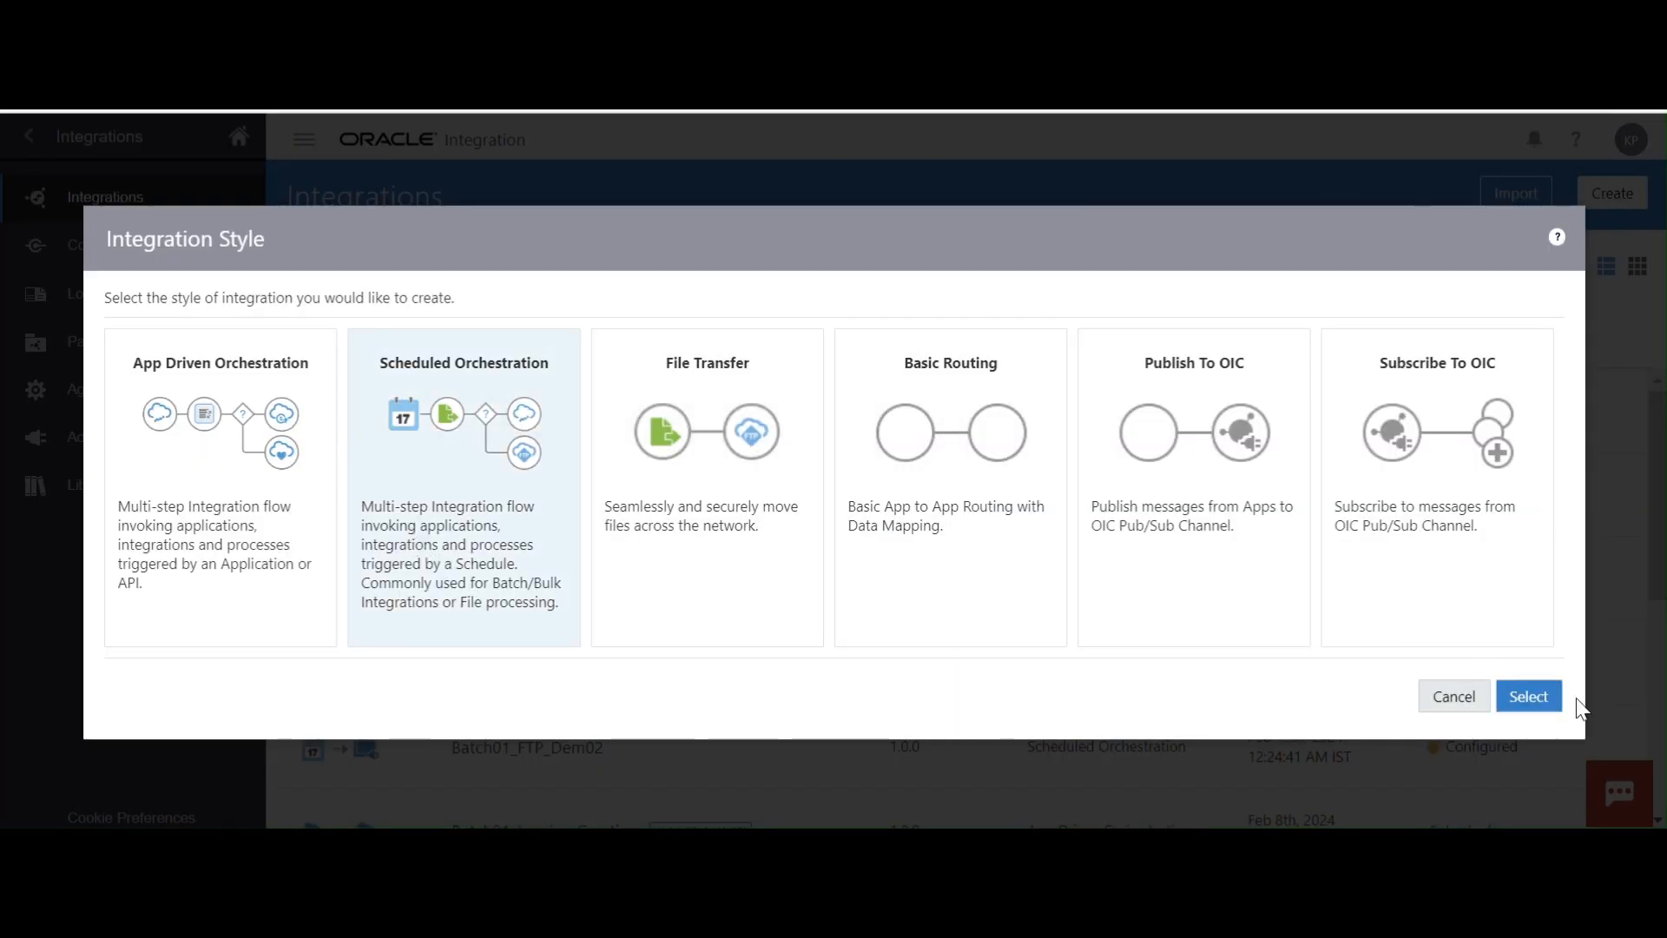
pyautogui.click(1550, 704)
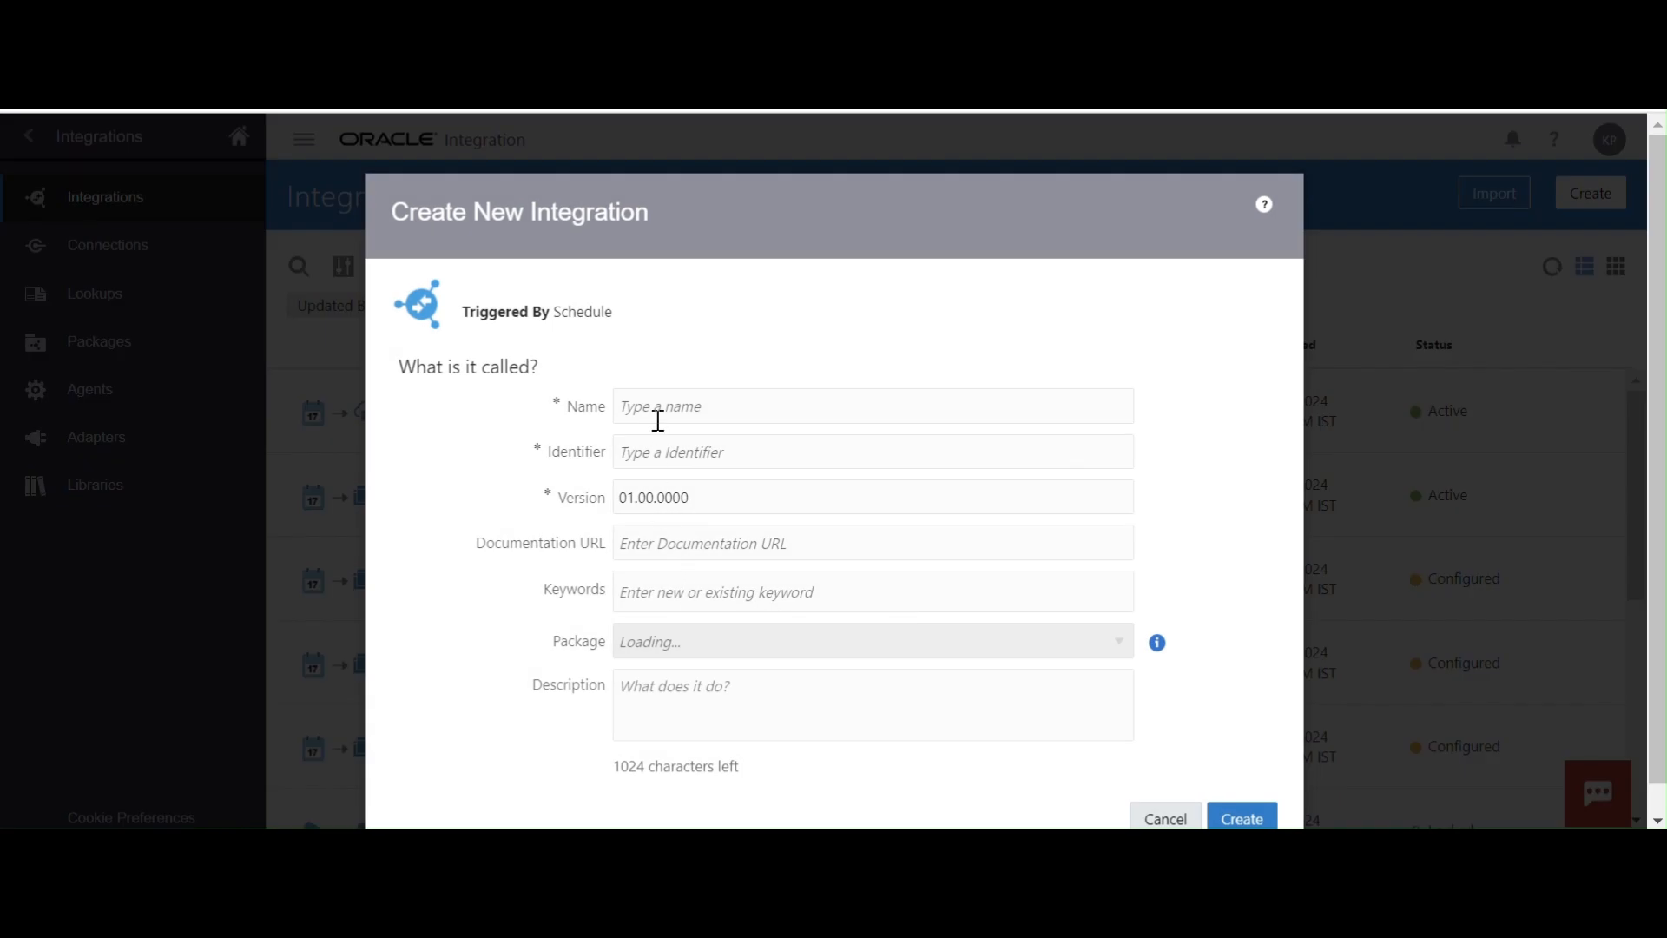
pyautogui.click(654, 410)
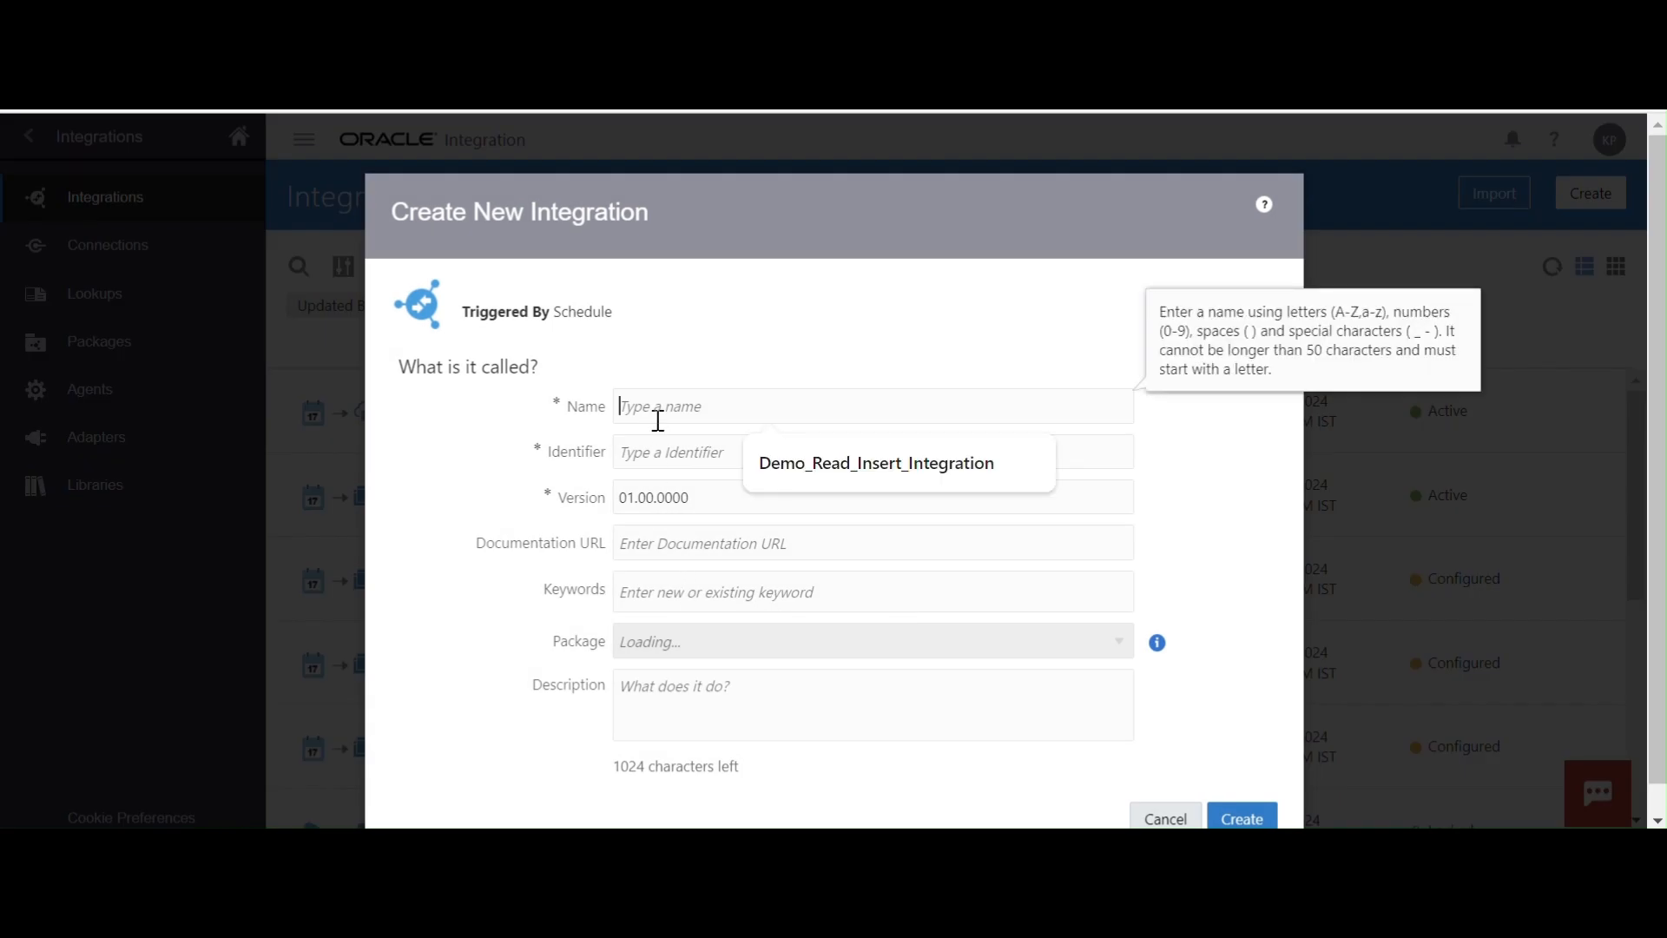
pyautogui.click(827, 469)
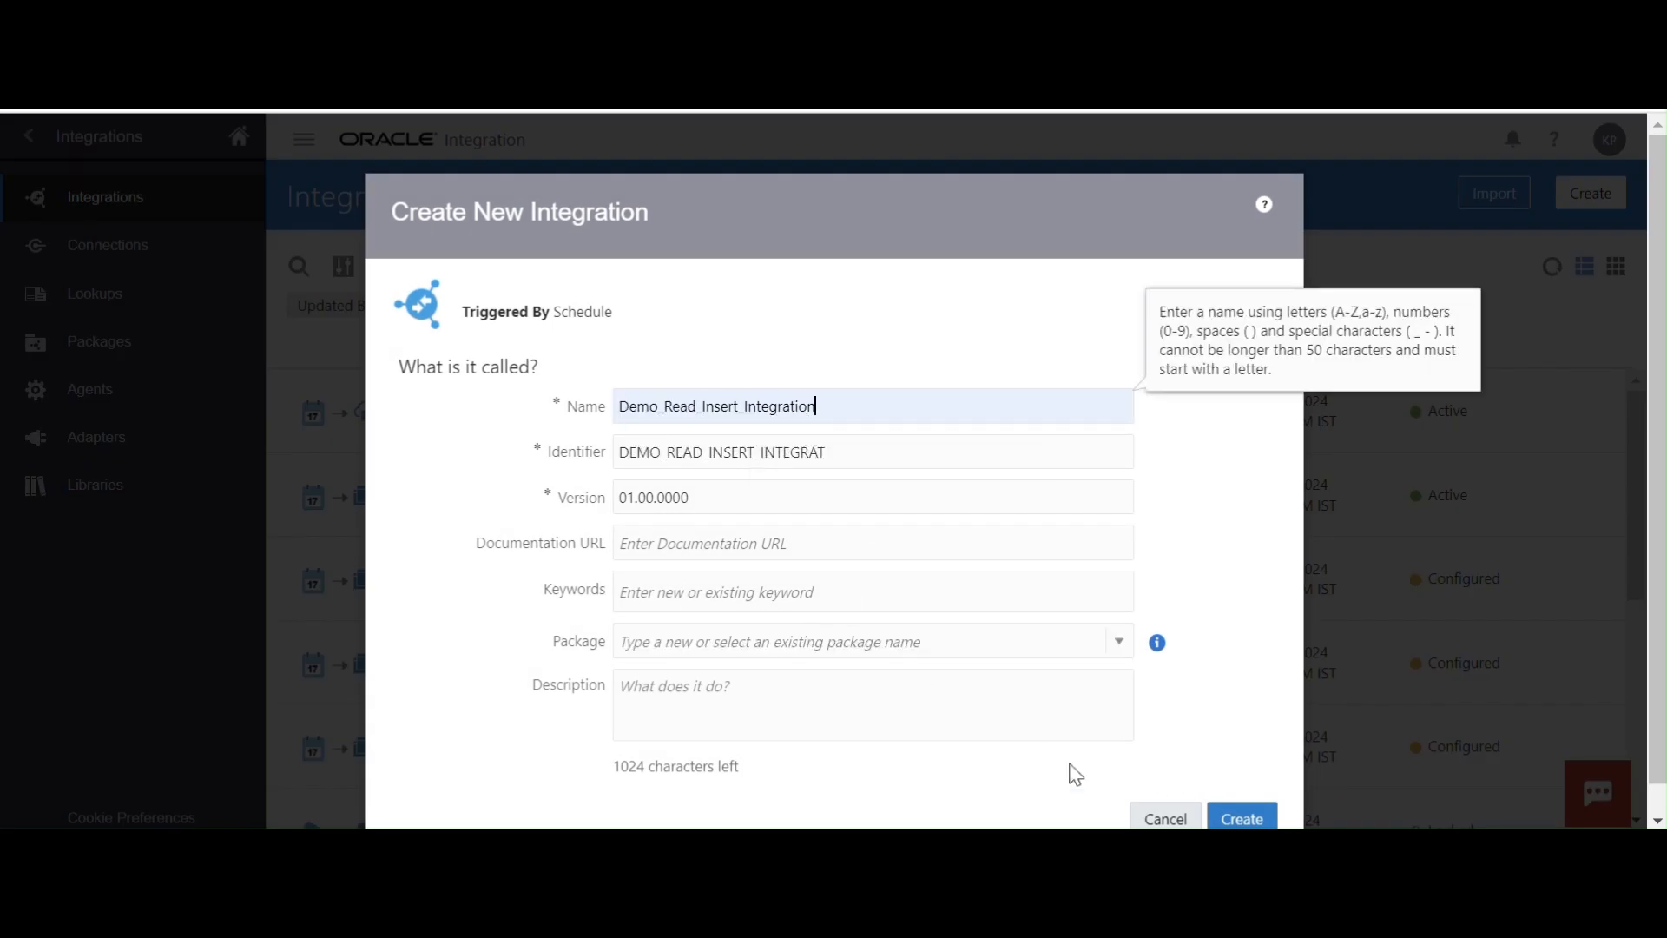
pyautogui.click(1224, 815)
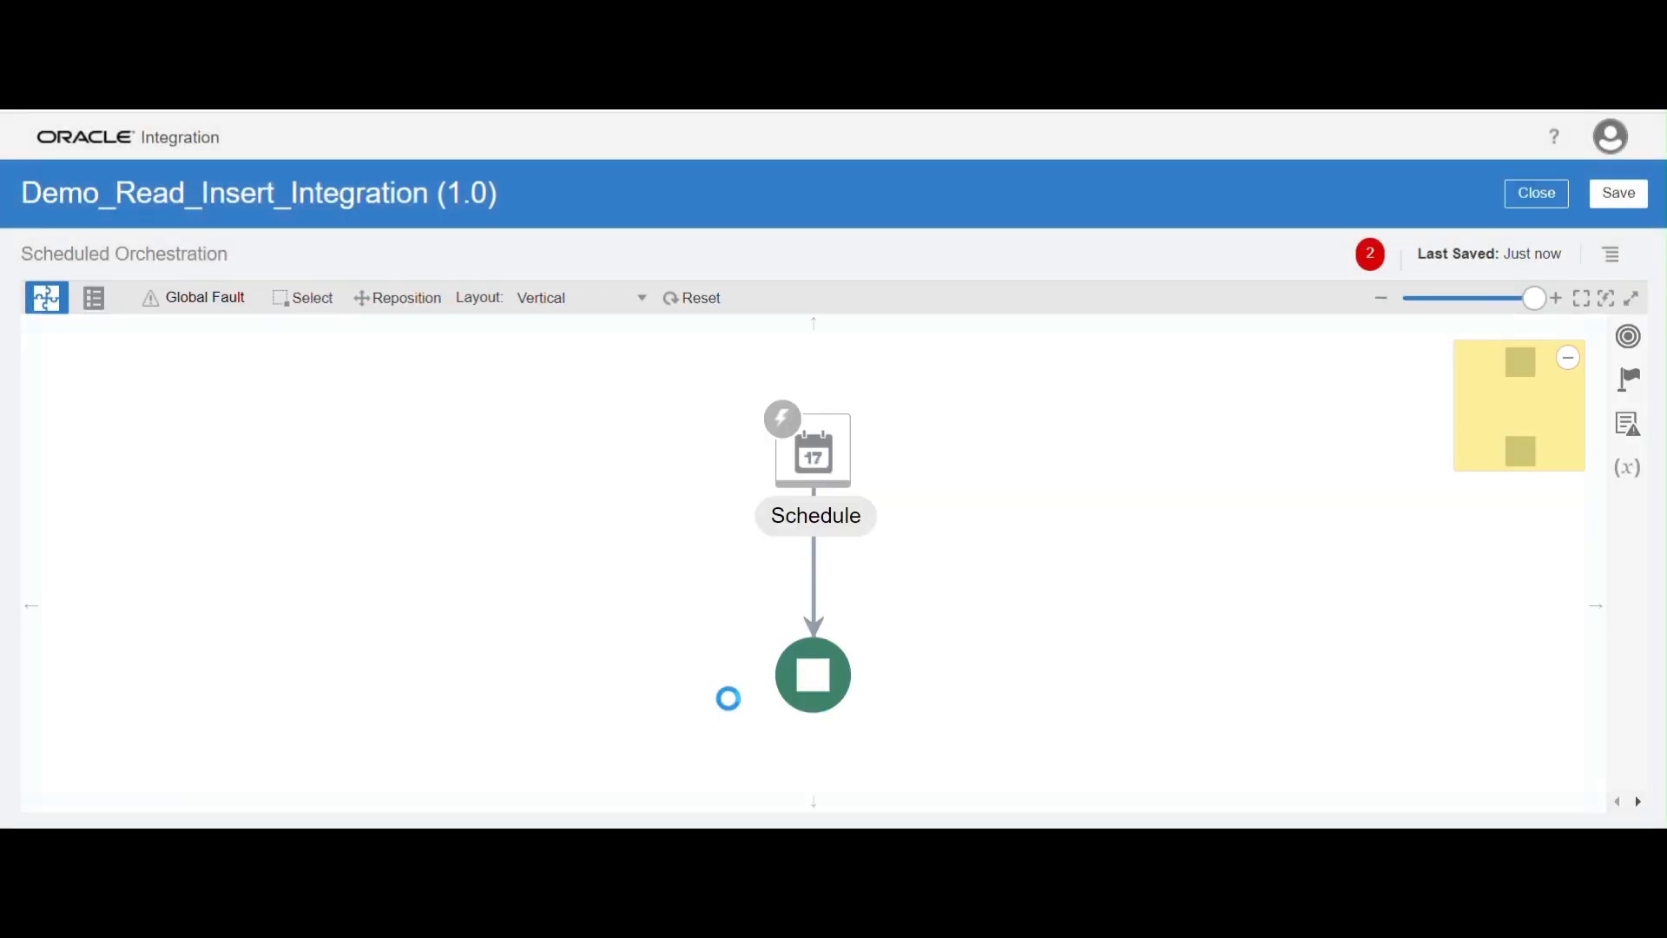
# Save the new integration and set its canvas layout to Horizontal
pyautogui.click(1620, 196)
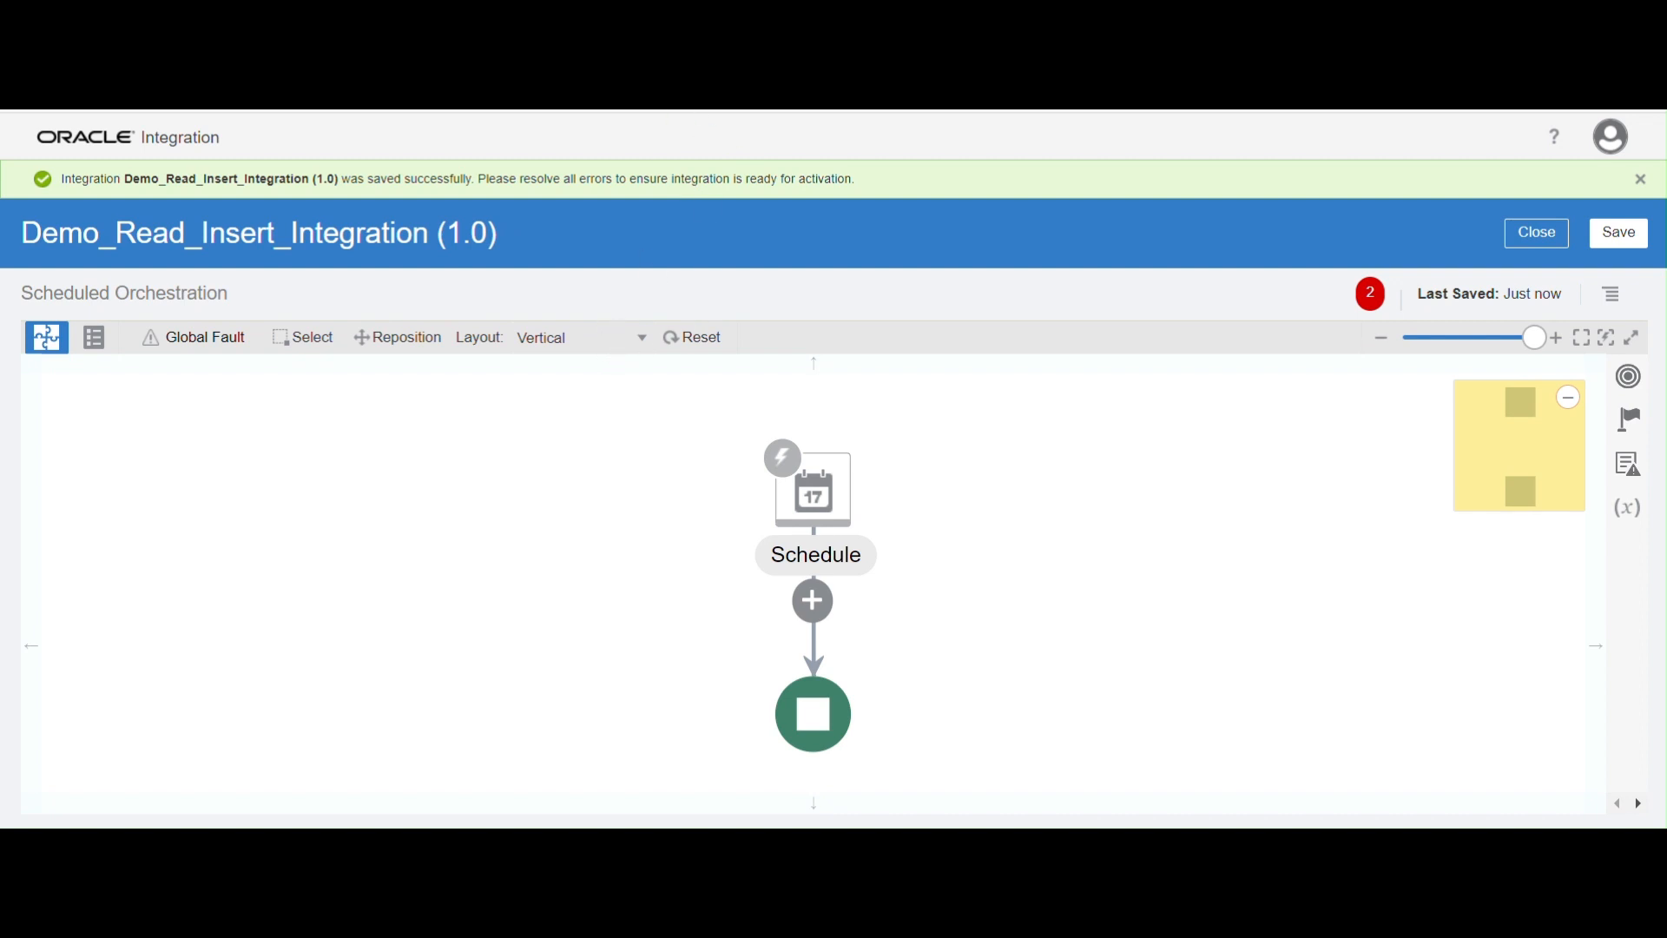
pyautogui.click(571, 341)
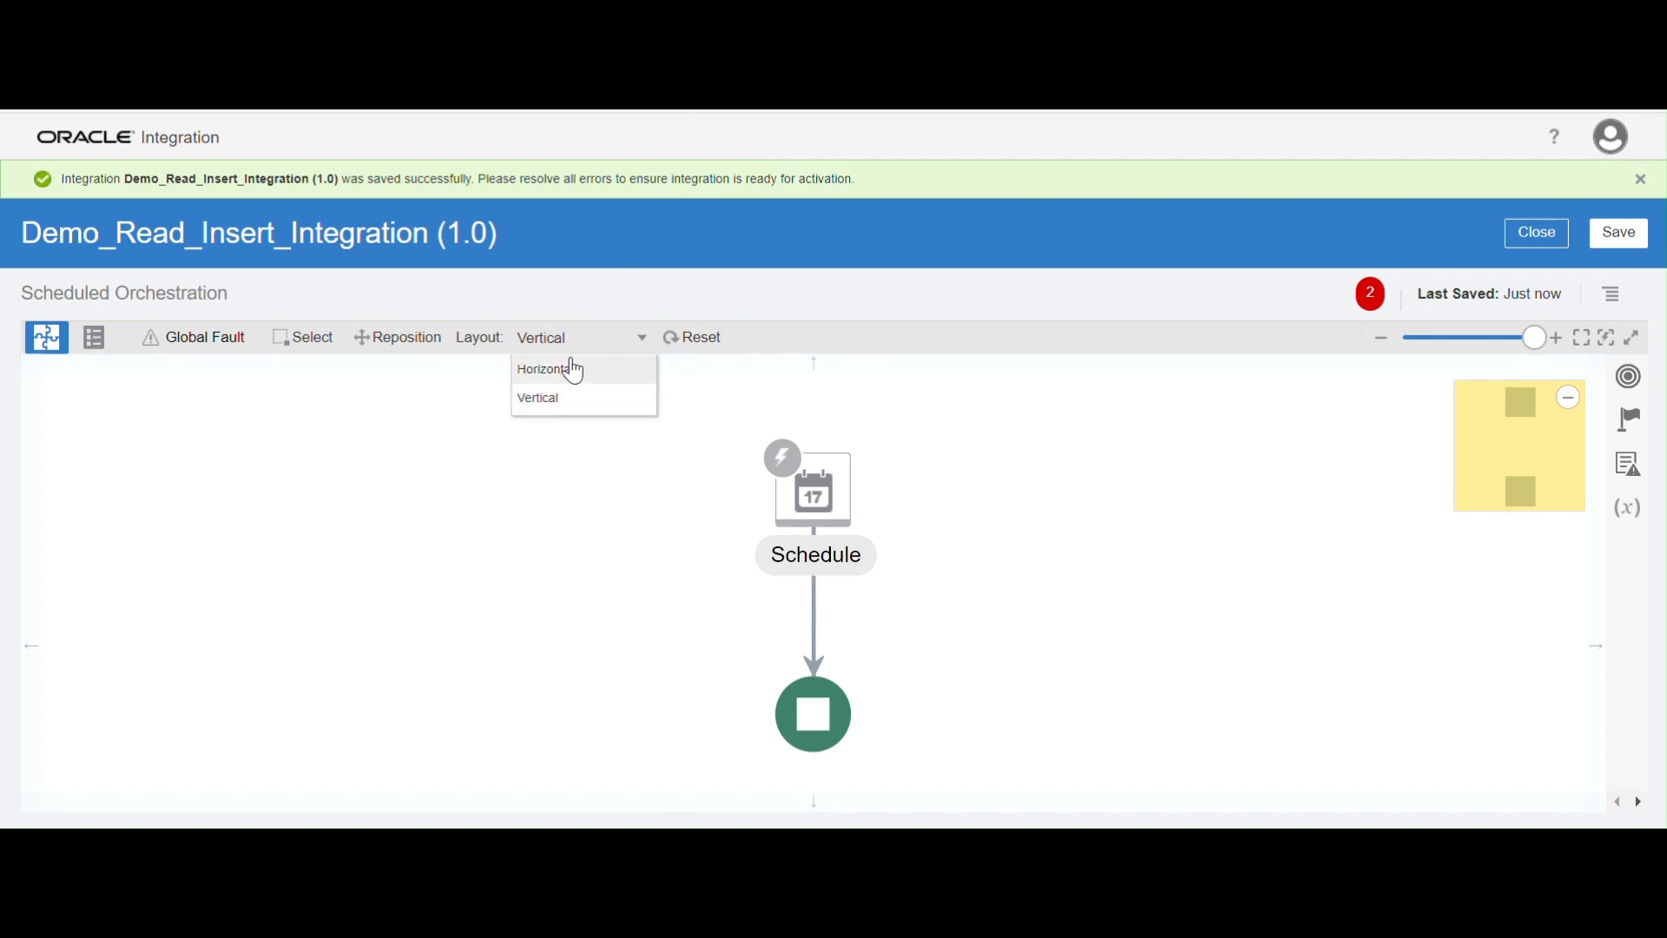
pyautogui.click(573, 370)
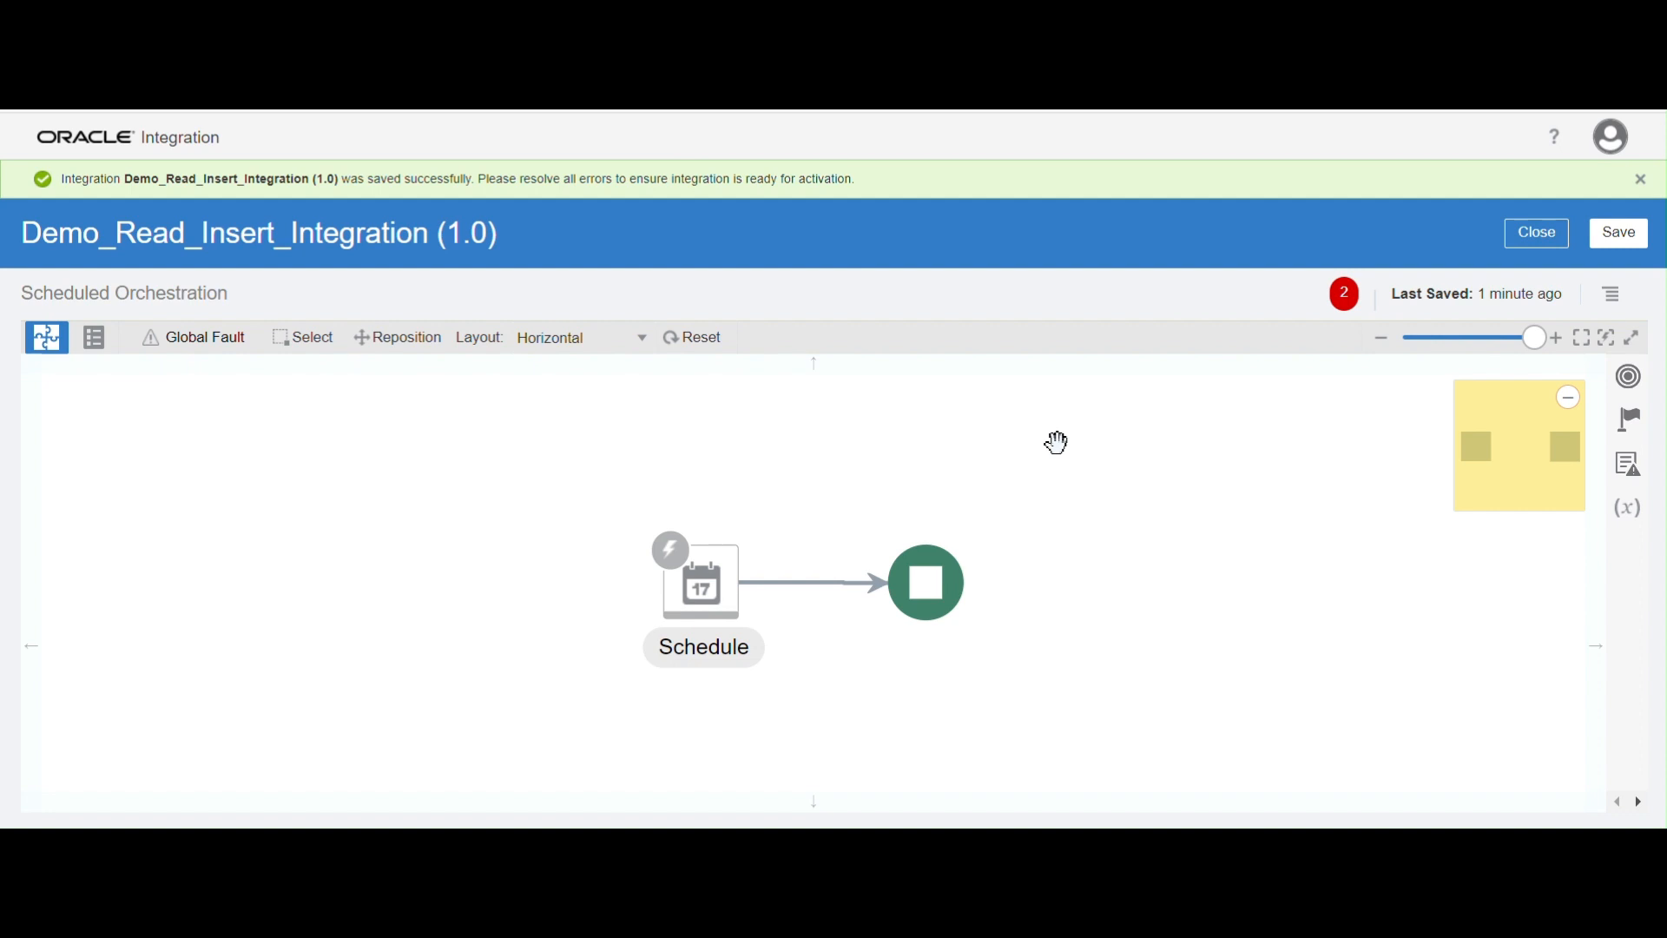
# Add an Assign action named Assign_variables between the Schedule and the end of the flow
pyautogui.click(1628, 434)
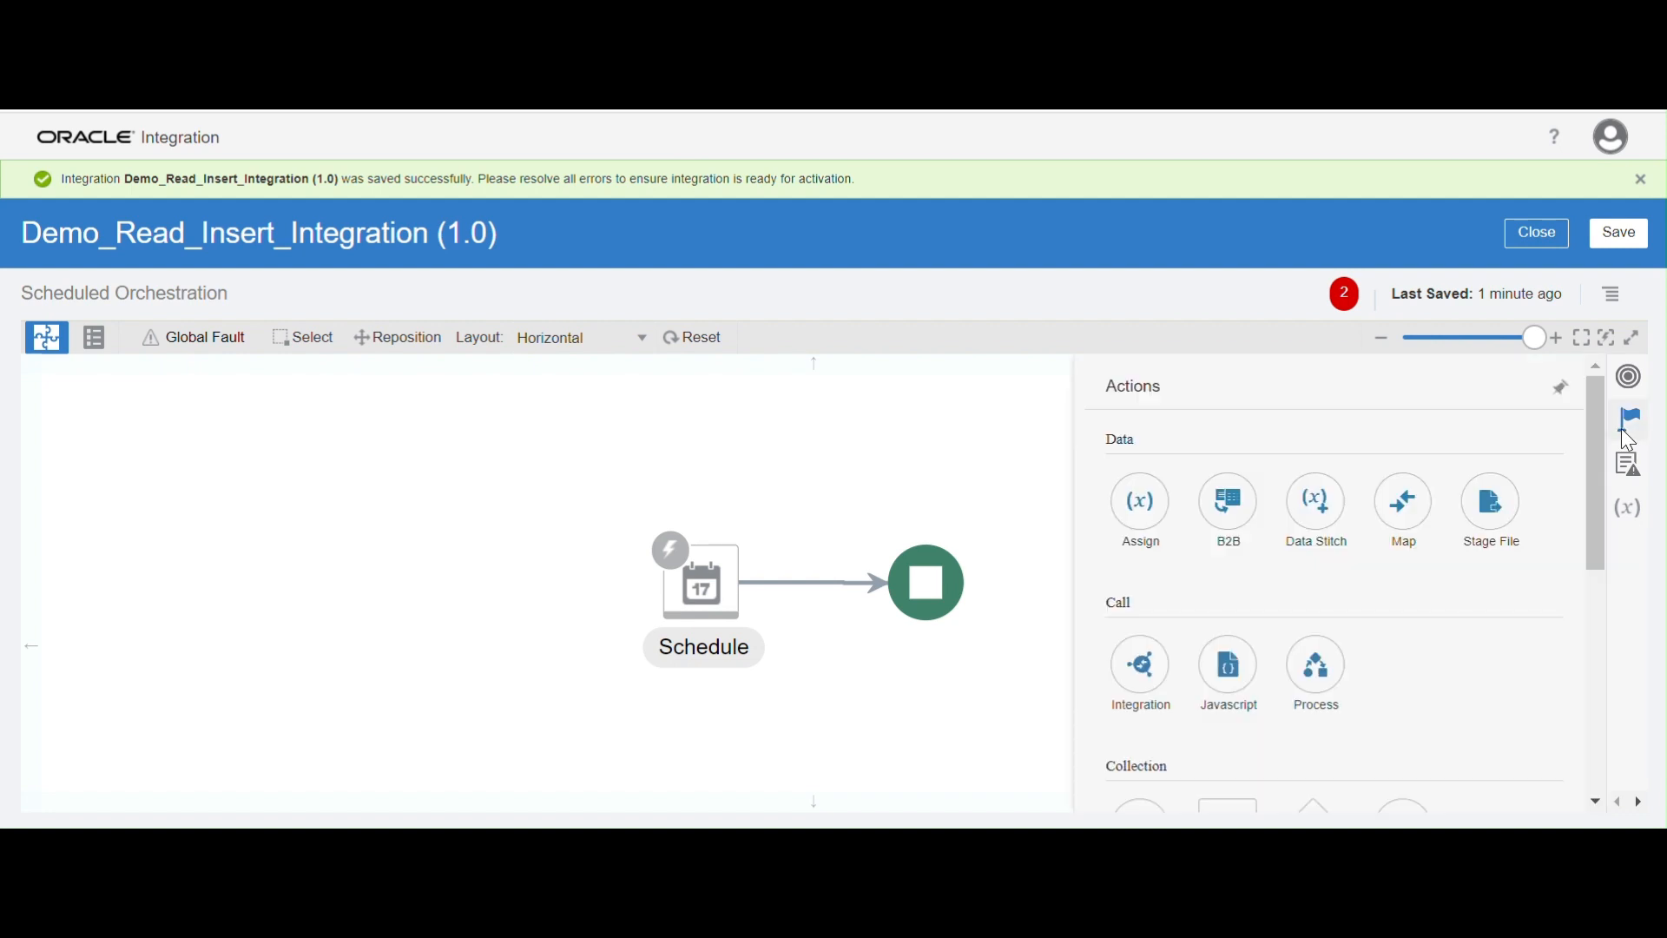
pyautogui.moveTo(1140, 506); pyautogui.dragTo(803, 580)
pyautogui.click(726, 480)
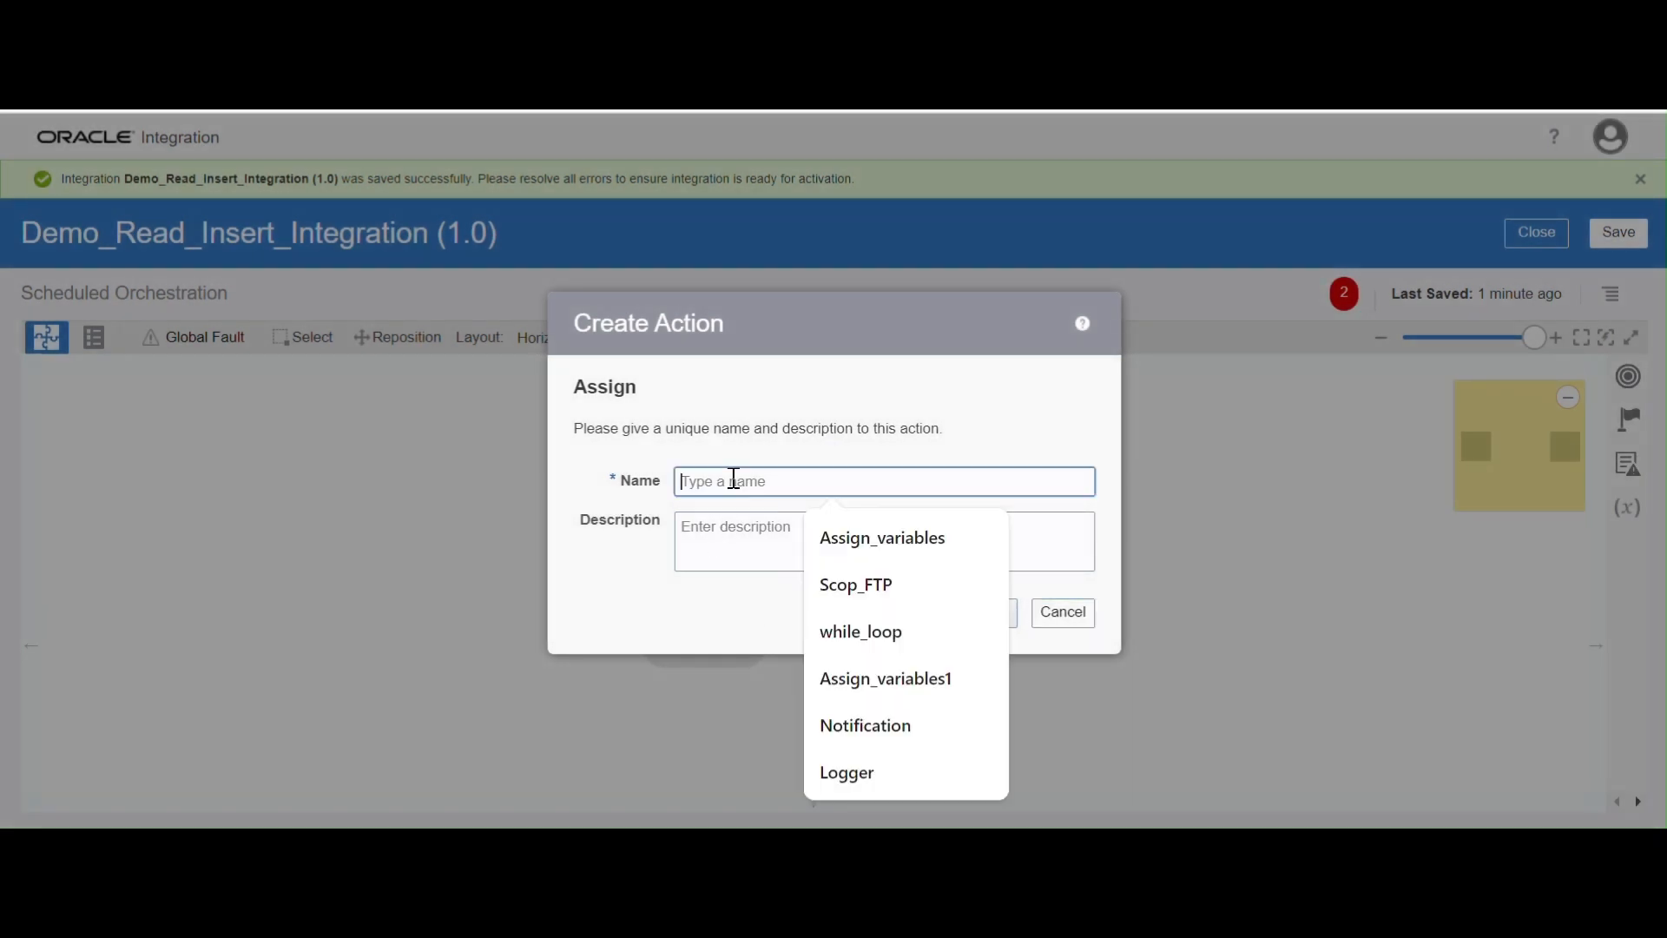
pyautogui.click(835, 537)
pyautogui.click(977, 612)
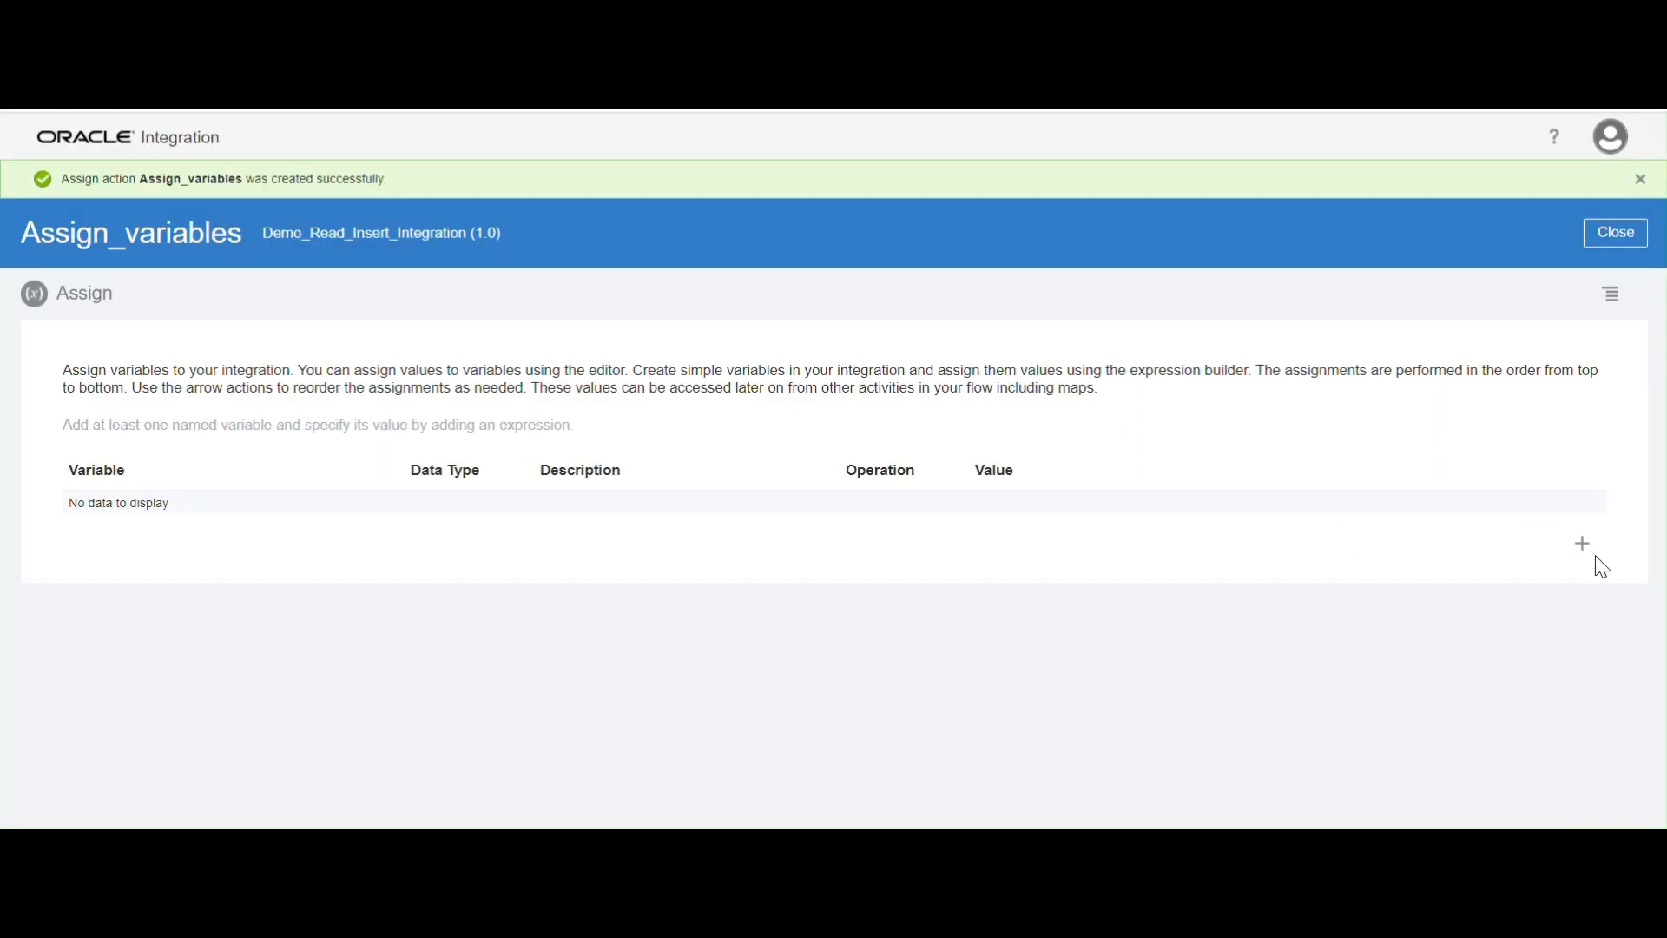
# Add a variable row to the Assign action and name it var_soruce
pyautogui.click(1583, 544)
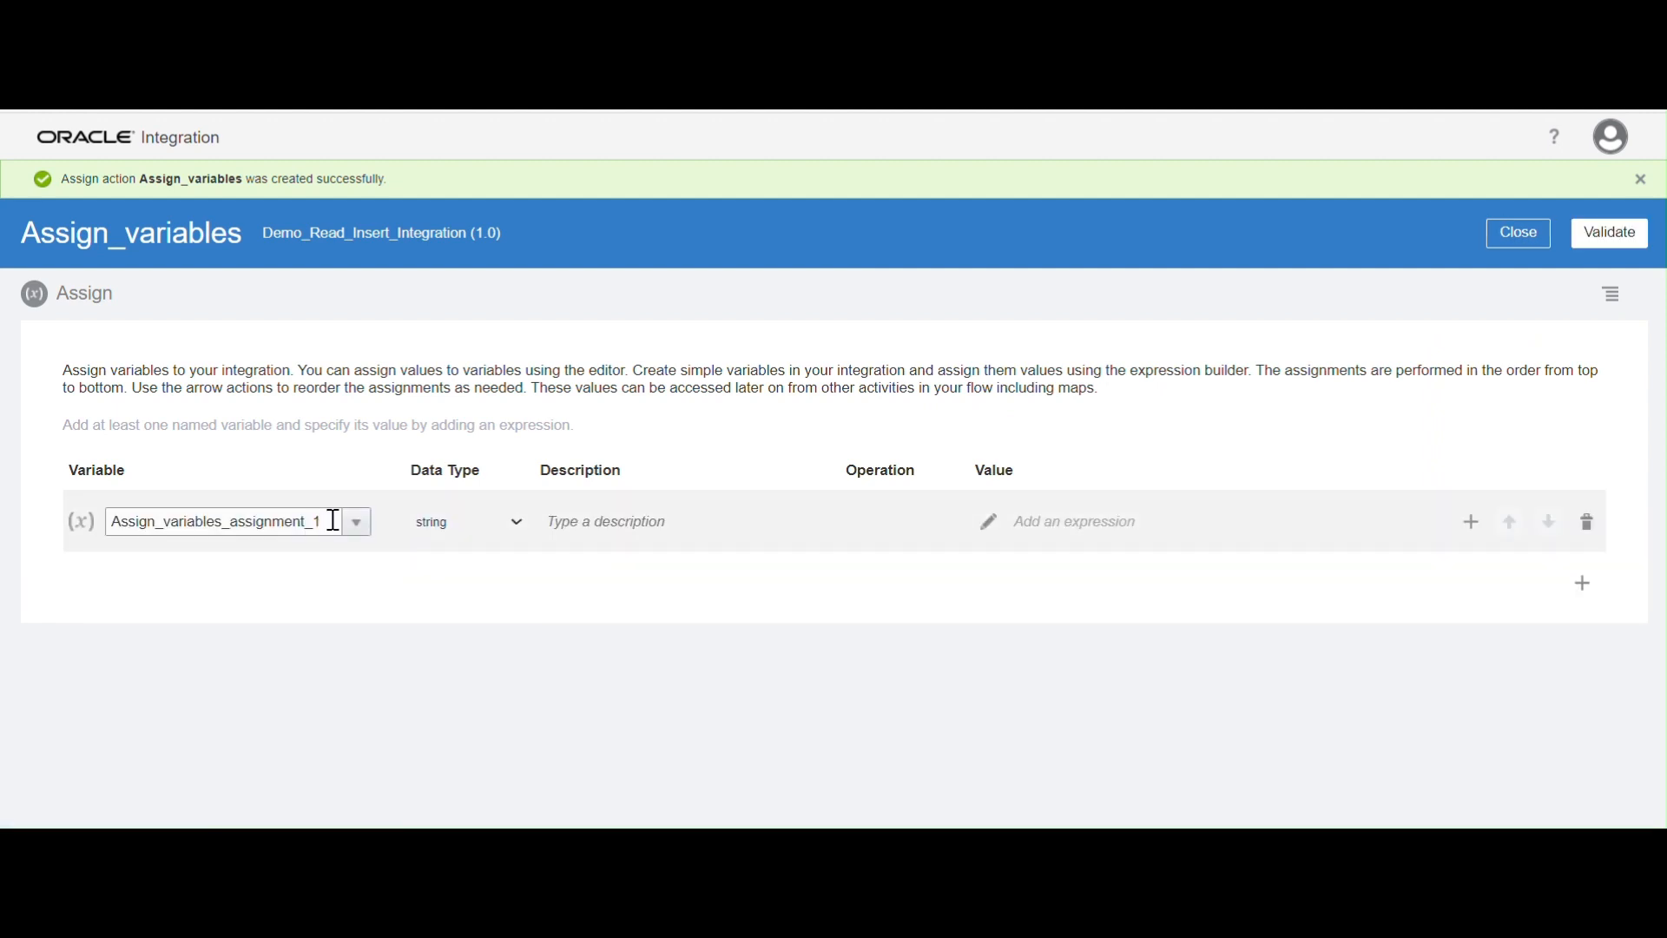
pyautogui.moveTo(305, 521); pyautogui.dragTo(3, 496)
pyautogui.write('var_soruce')
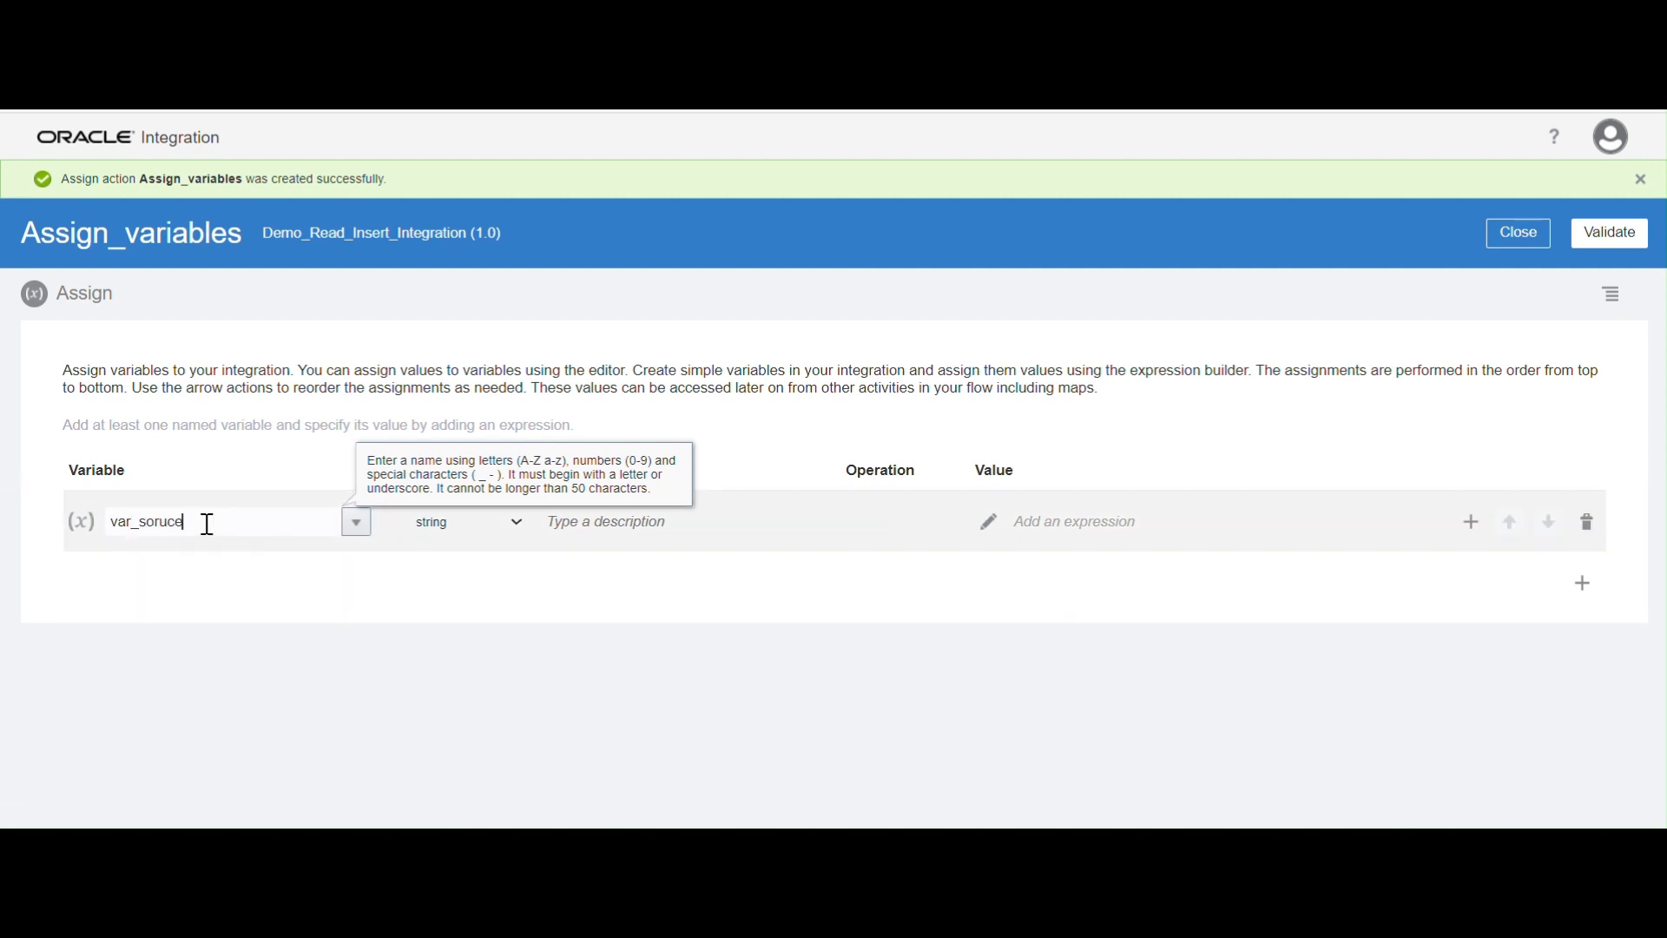
pyautogui.click(988, 764)
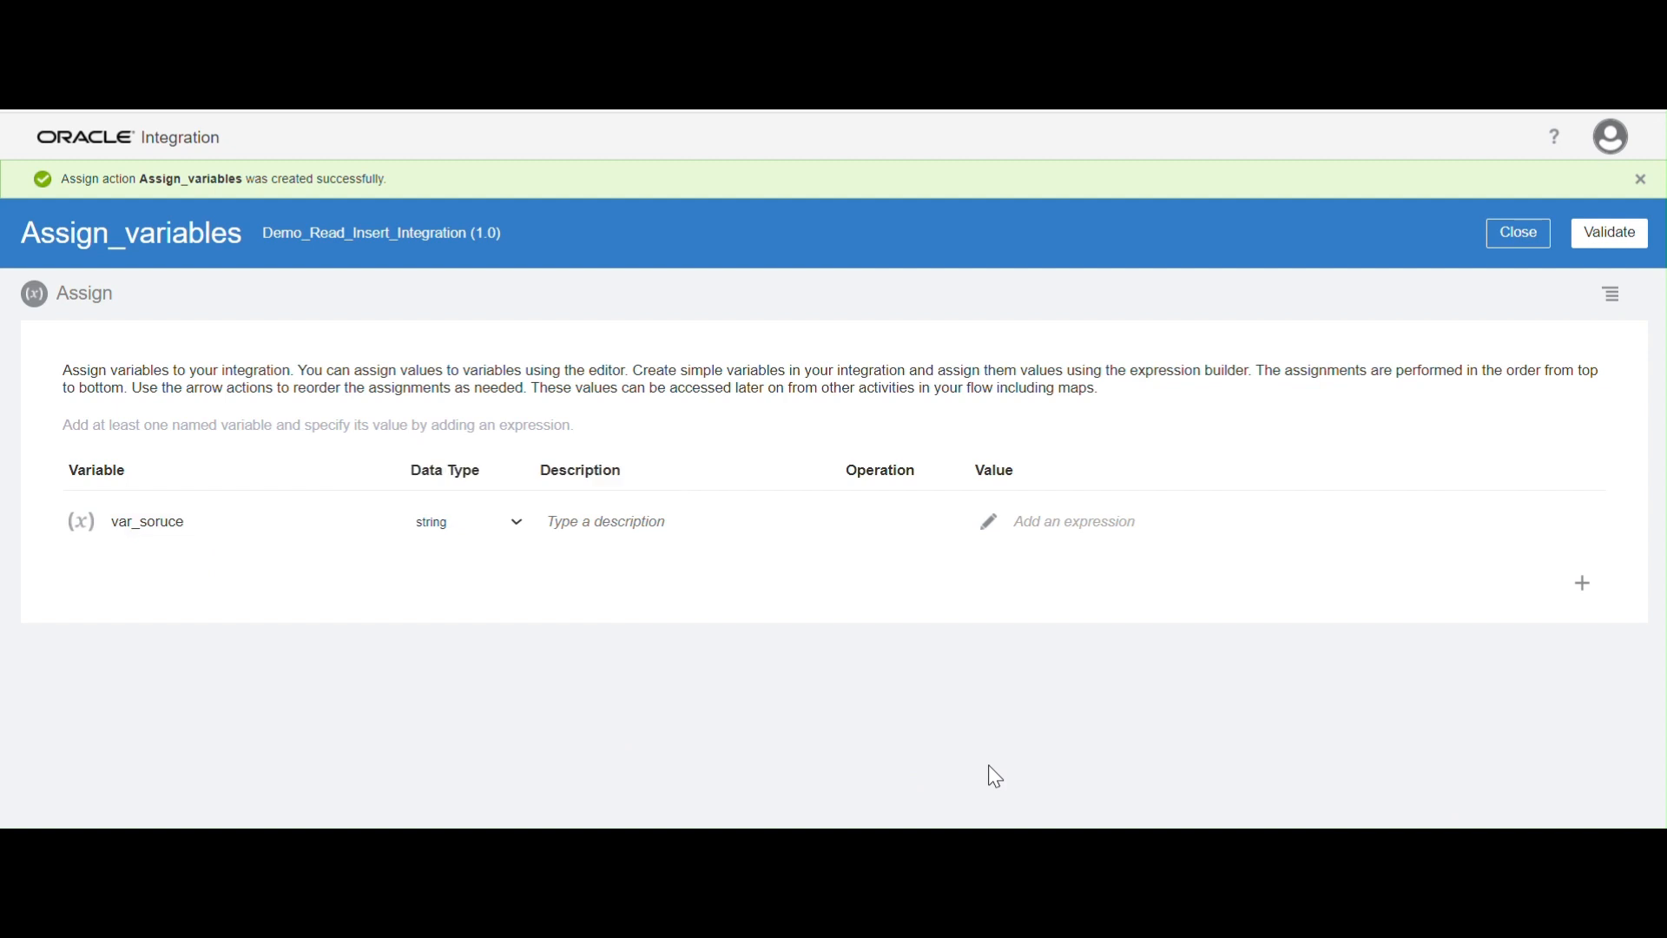
# Open the value expression of var_soruce and copy the remote source folder's path from the FTP client
pyautogui.click(990, 525)
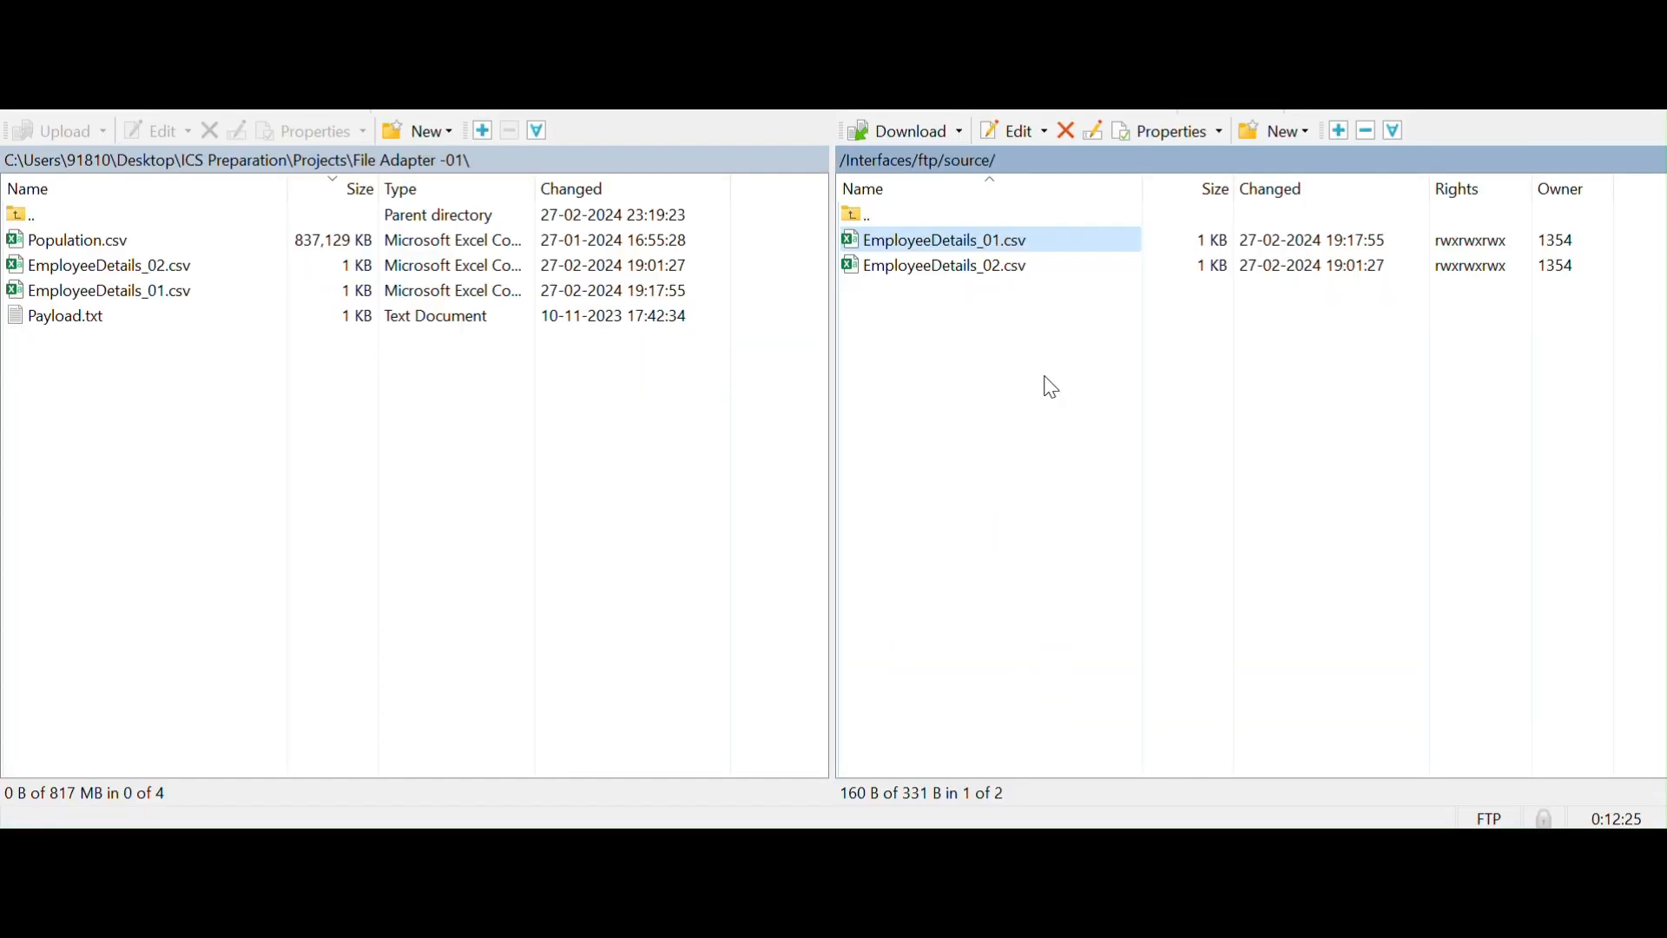
pyautogui.rightClick(975, 158)
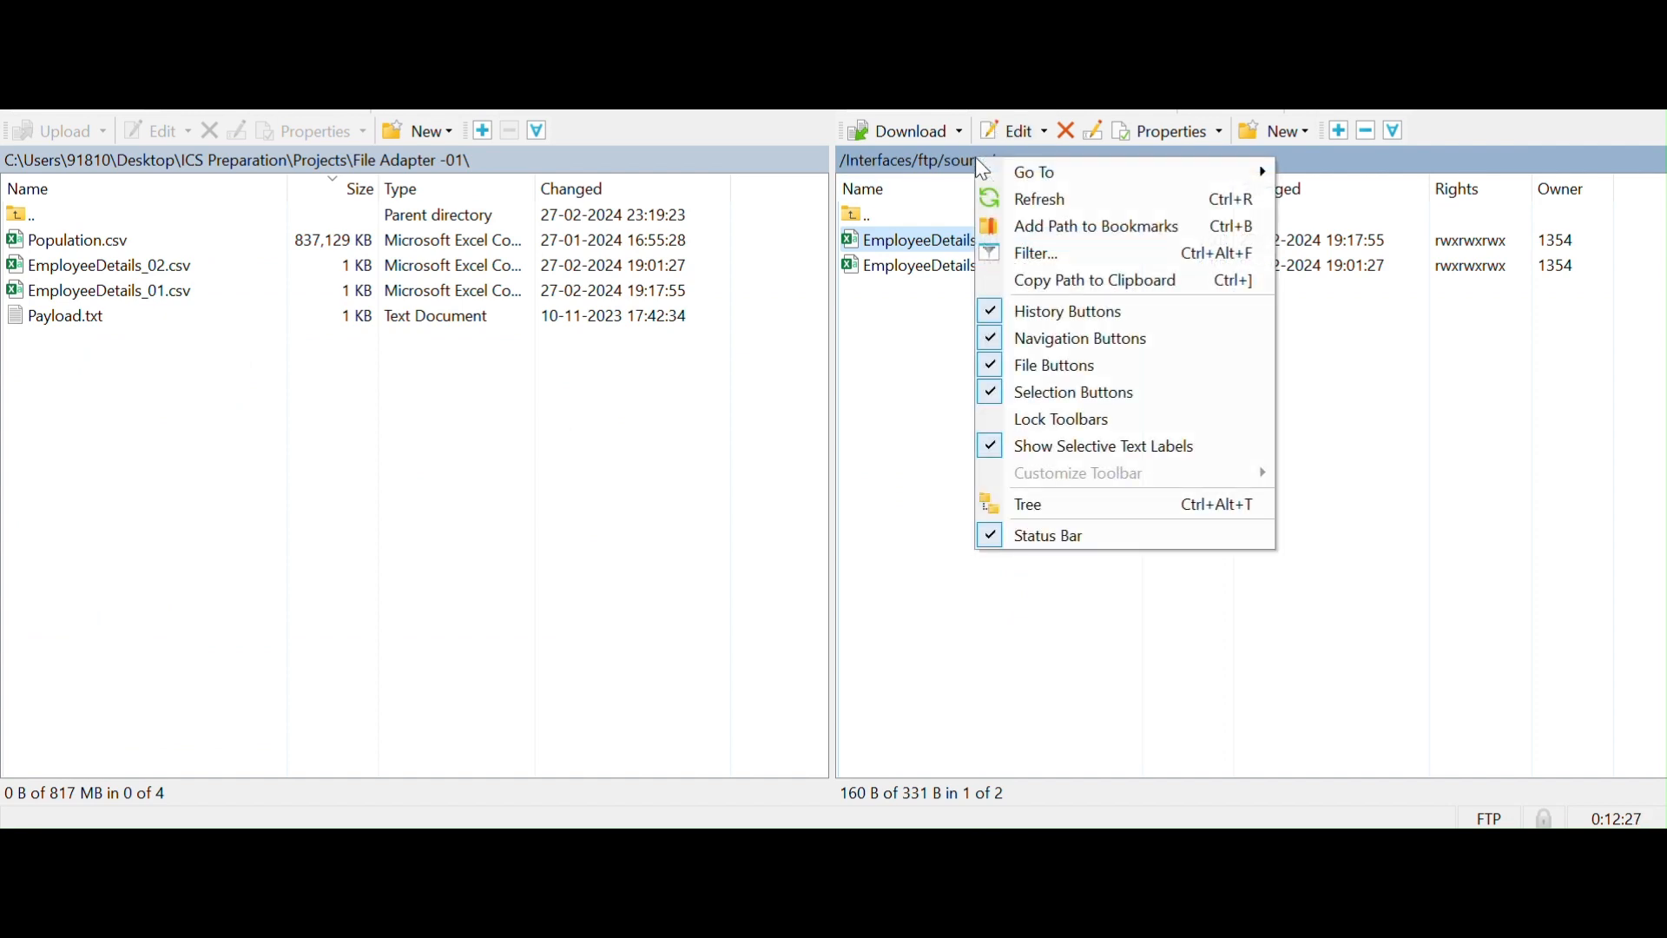
pyautogui.click(1028, 273)
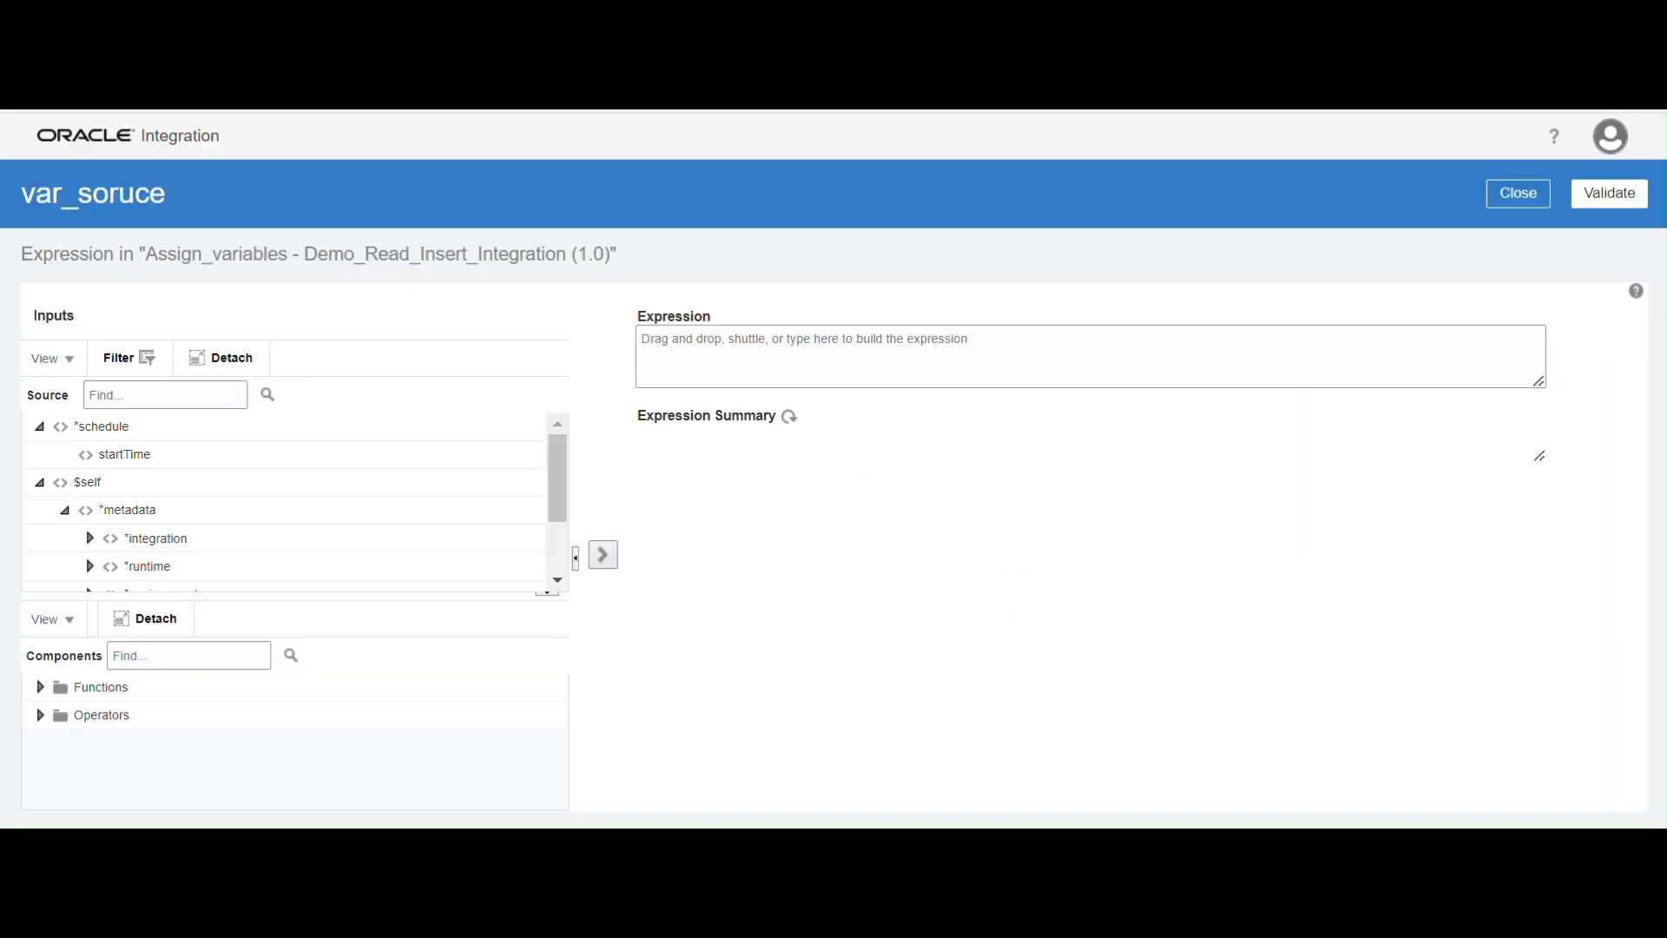
# Enter the copied path as the expression '/Interfaces/ftp/source', validate it and return to the variable list
pyautogui.click(796, 364)
pyautogui.write("'")
pyautogui.hotkey('ctrl', 'v')
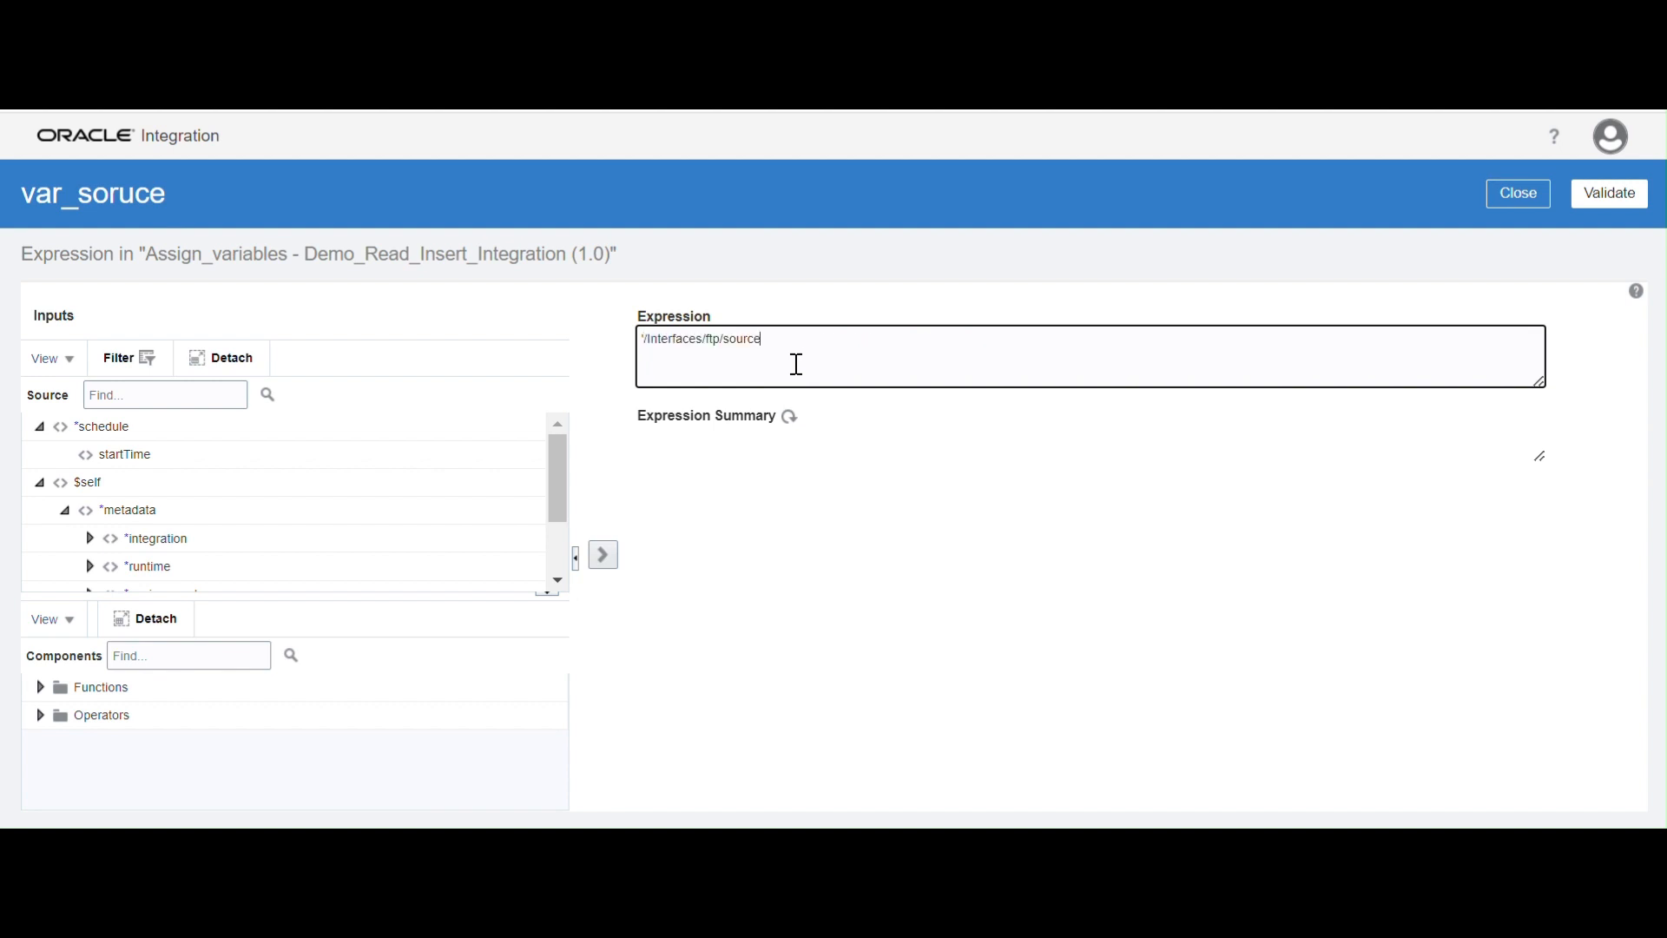
pyautogui.write("'")
pyautogui.click(1607, 197)
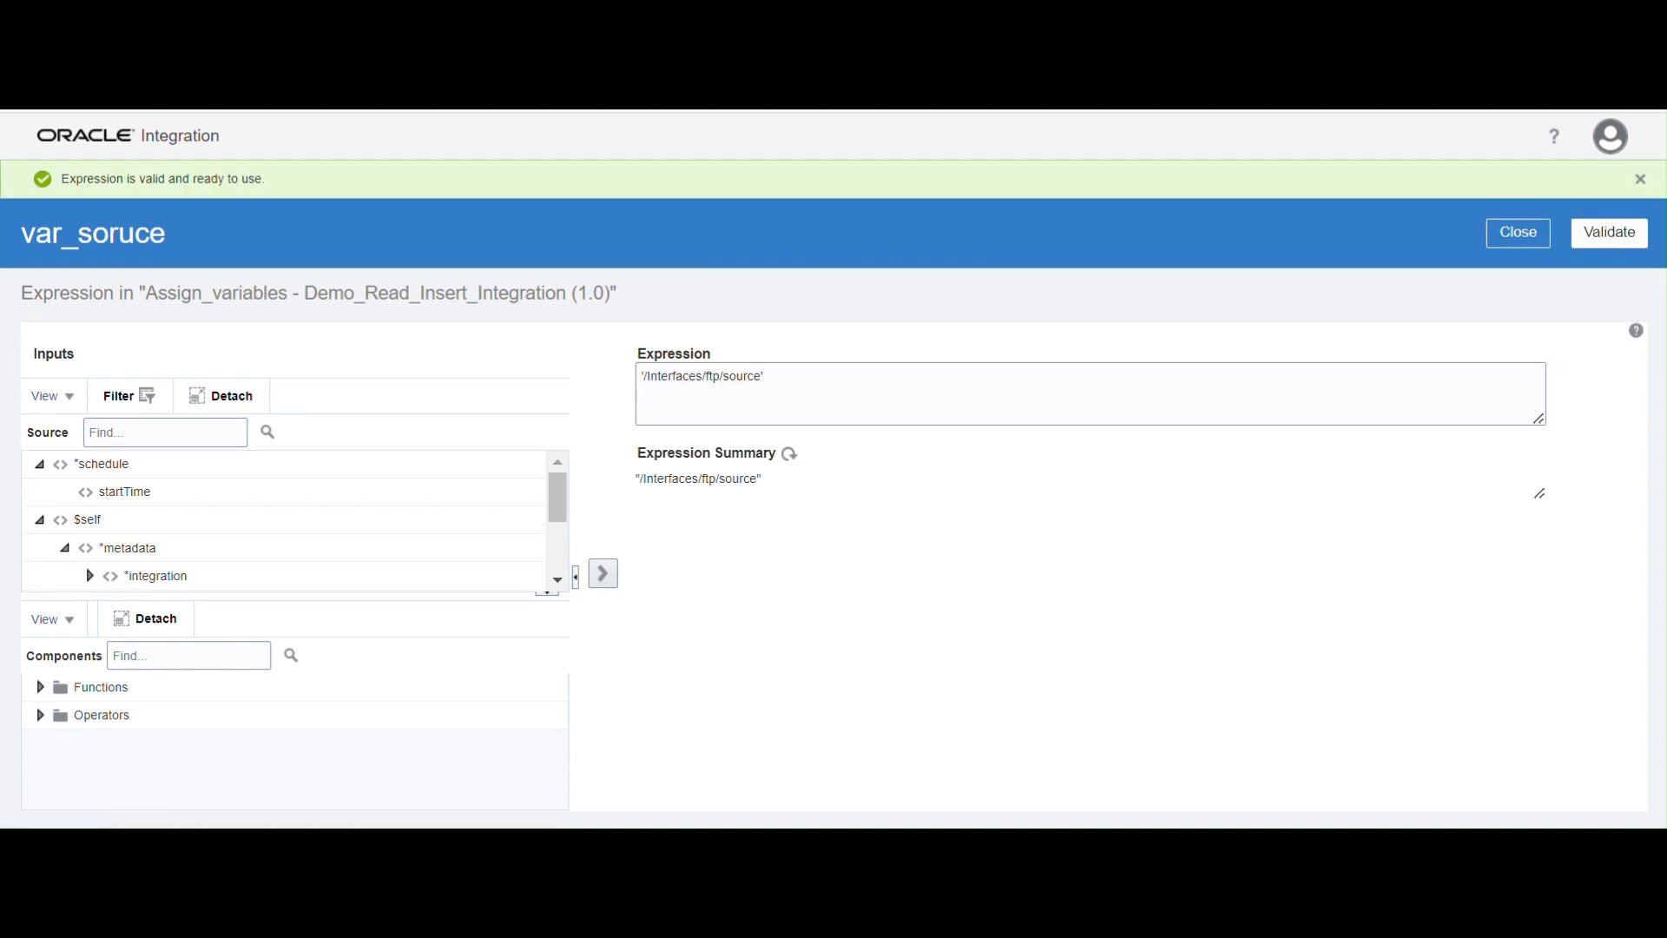
pyautogui.click(1528, 248)
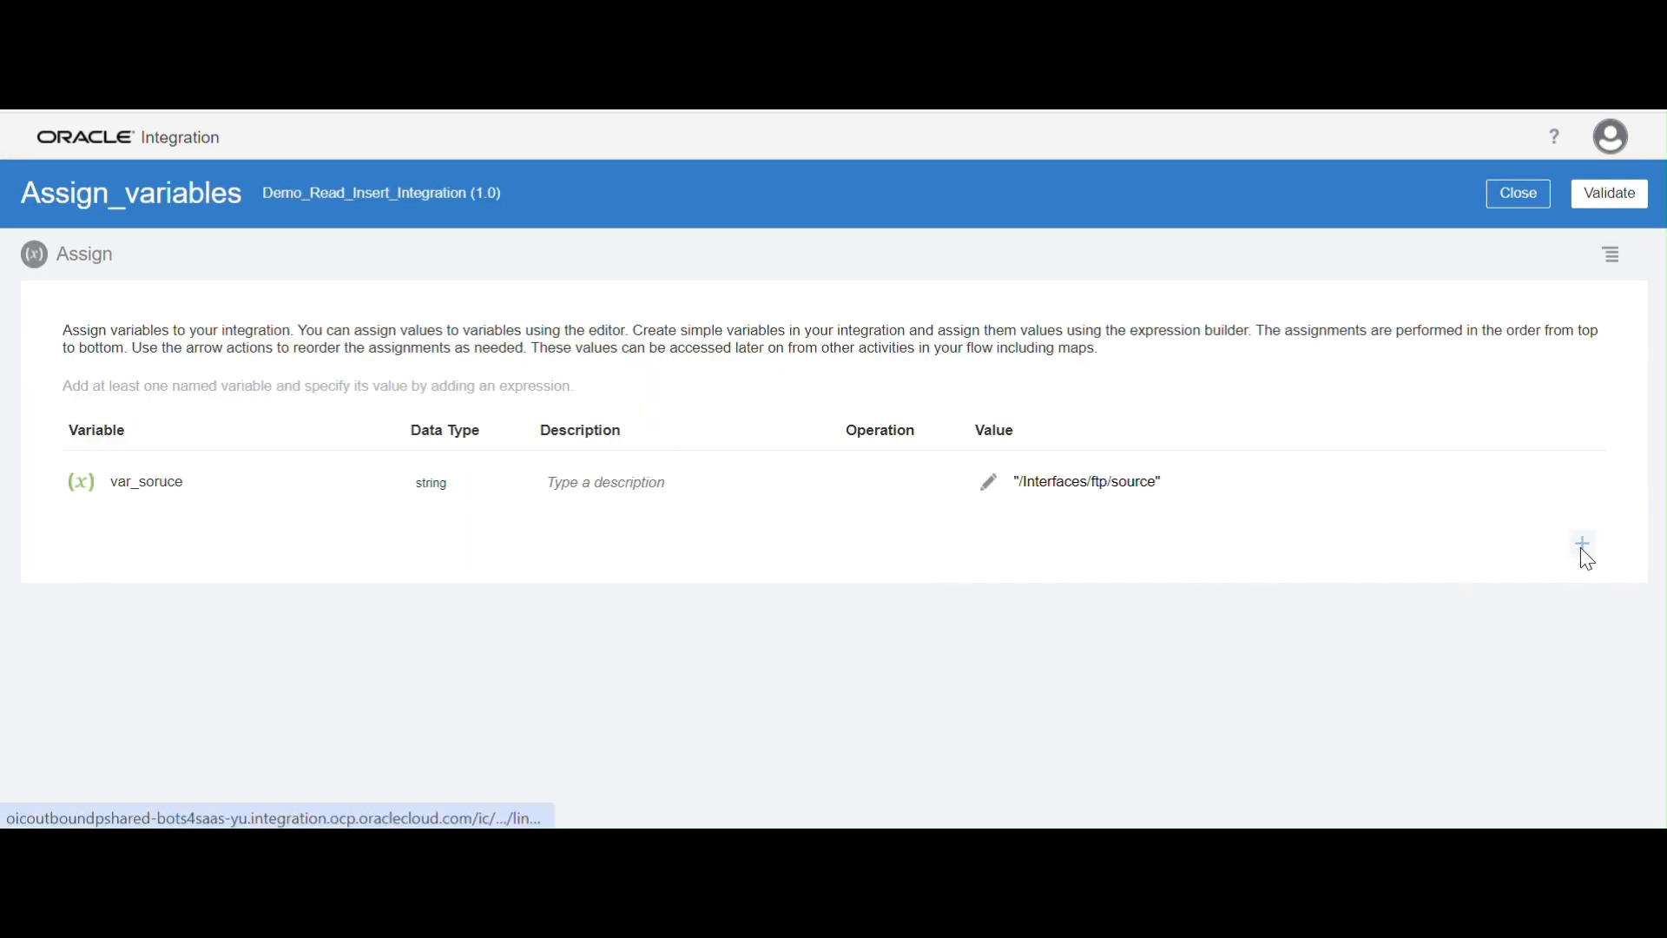
# Add a second string variable row to the Assign action and name it var_pattren
pyautogui.click(1580, 545)
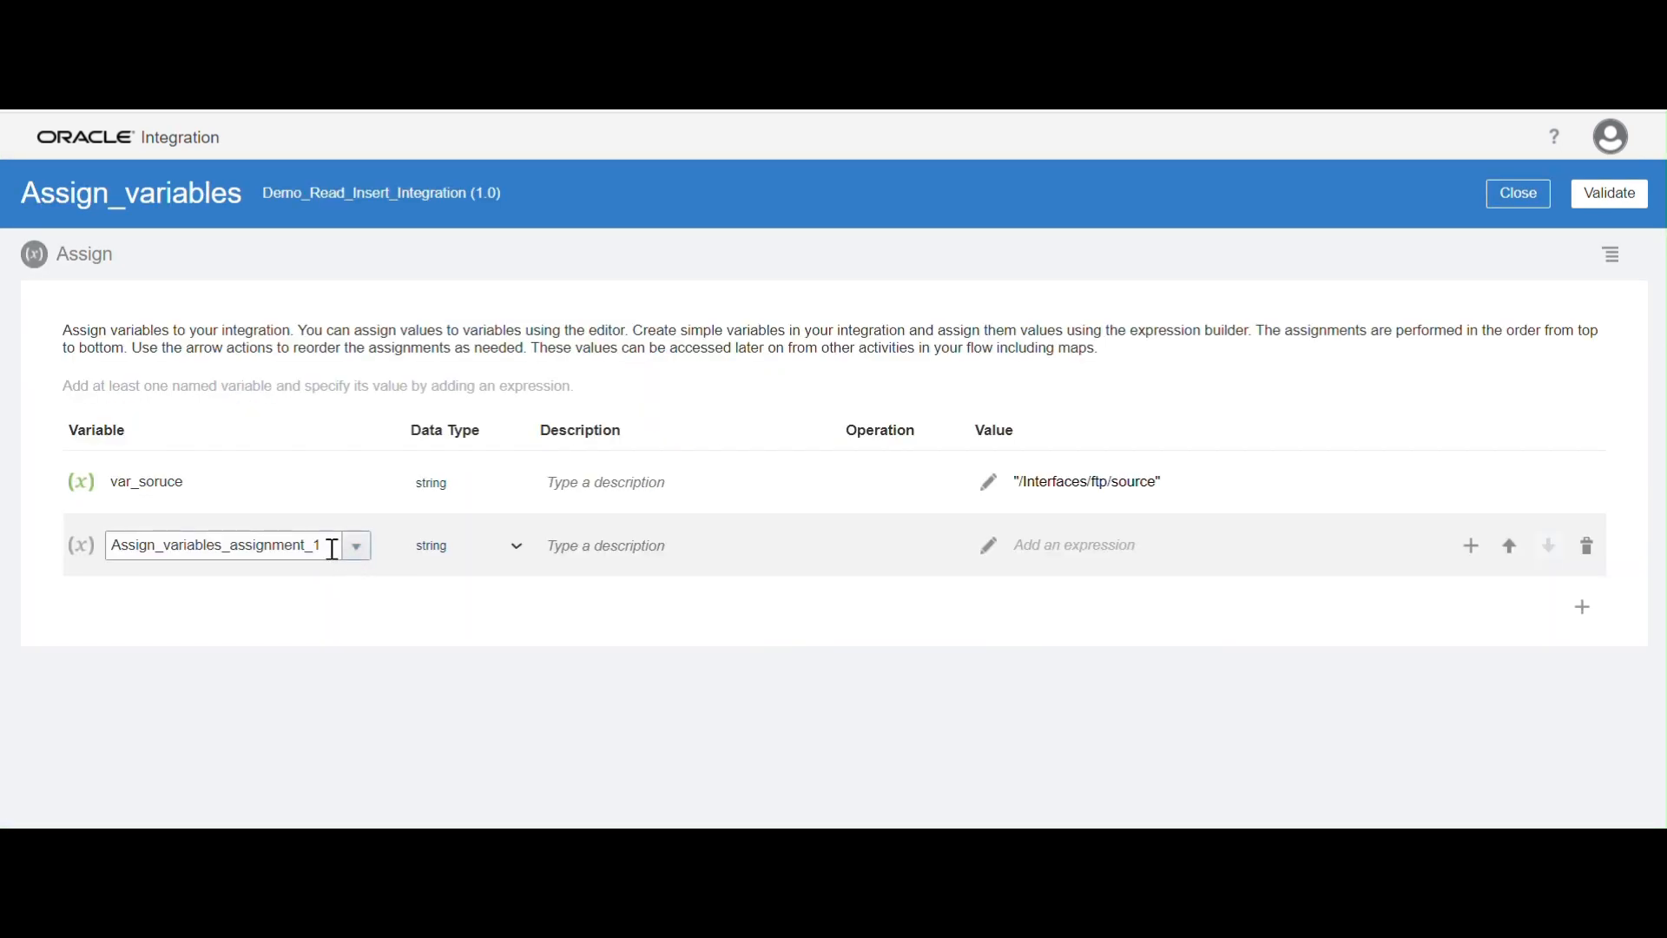
pyautogui.moveTo(330, 550); pyautogui.dragTo(8, 539)
pyautogui.write('var_pattren')
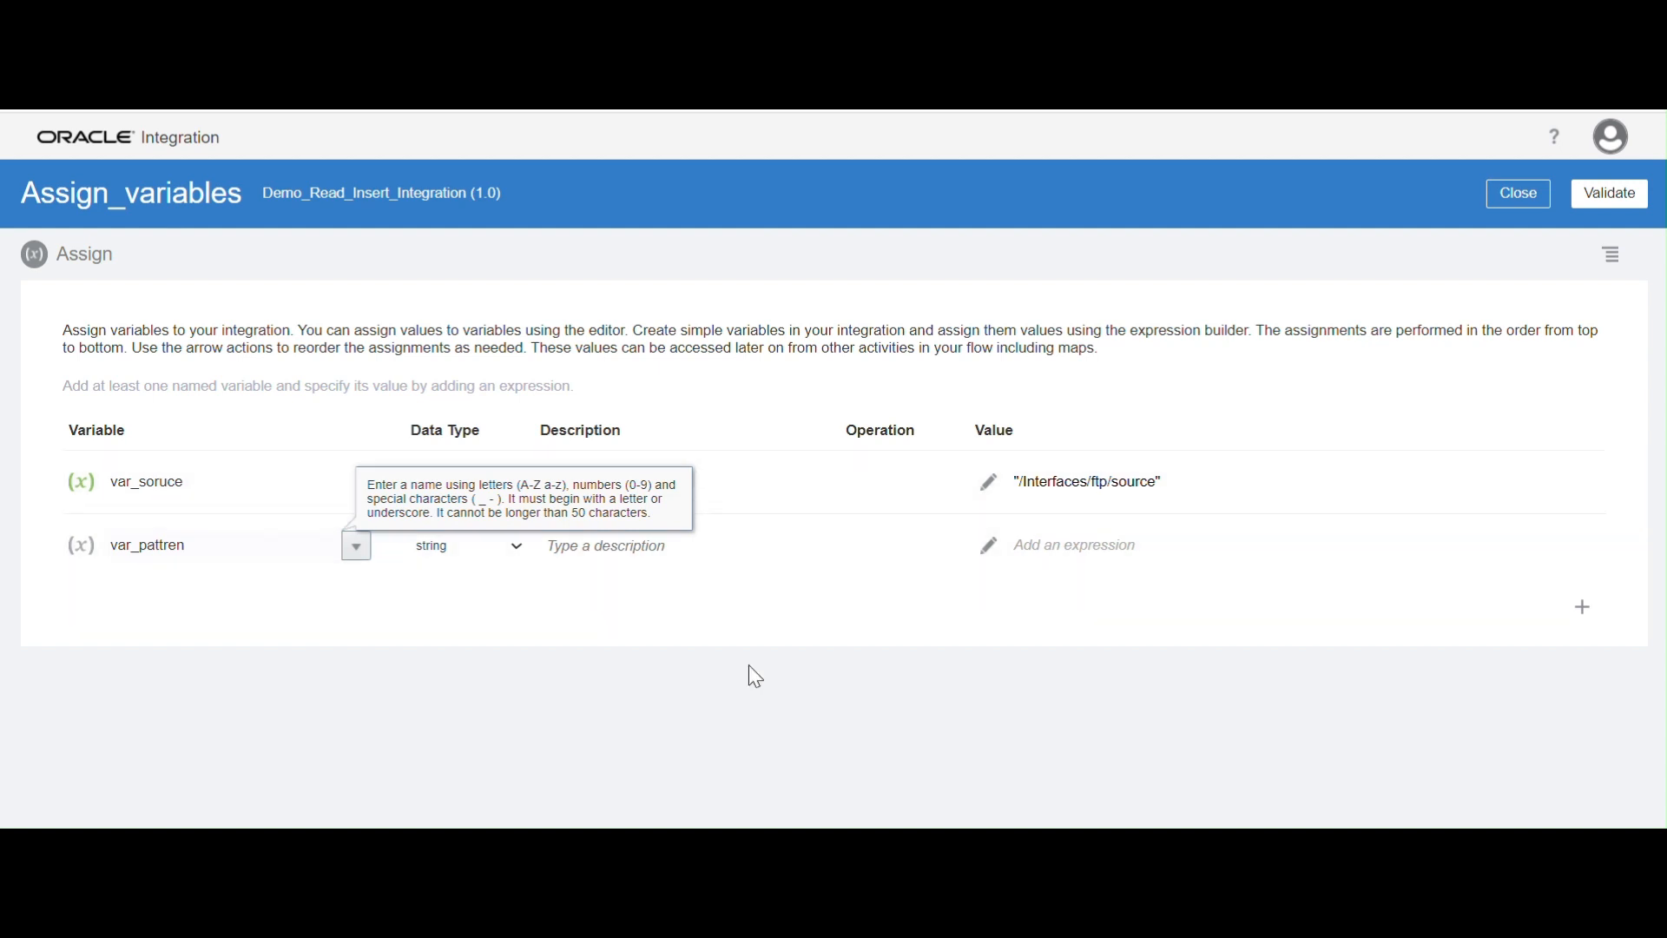
pyautogui.click(913, 631)
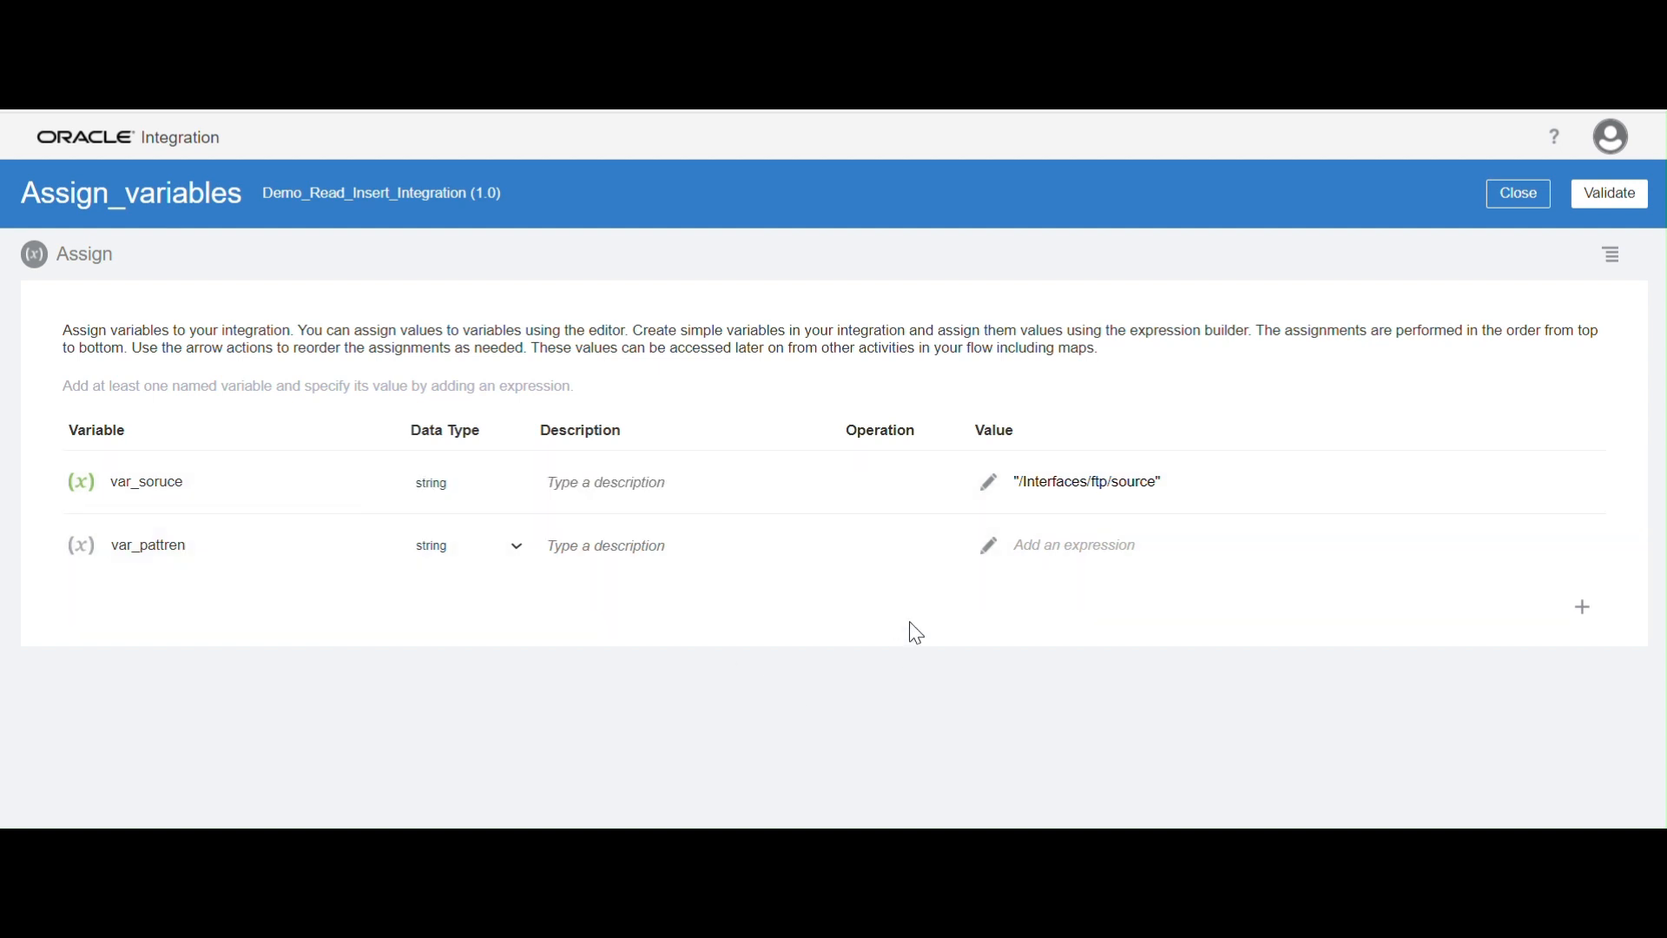
# Set the value expression of var_pattren to '*.csv' and validate it, then validate and close the Assign action
pyautogui.click(992, 554)
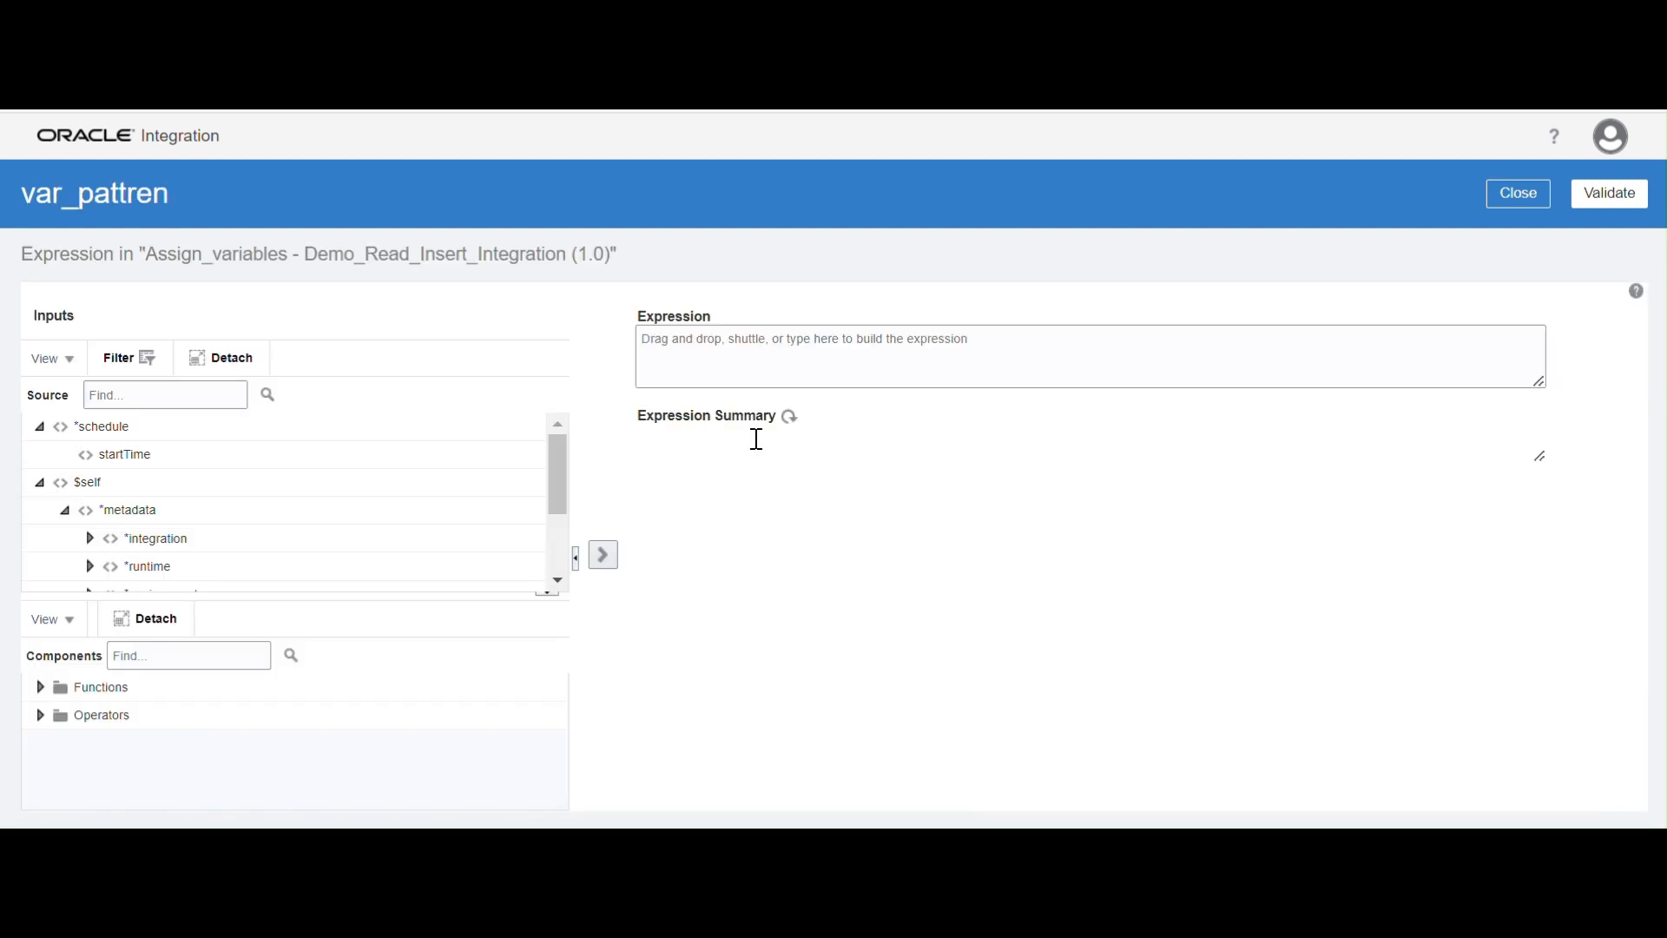
pyautogui.click(754, 365)
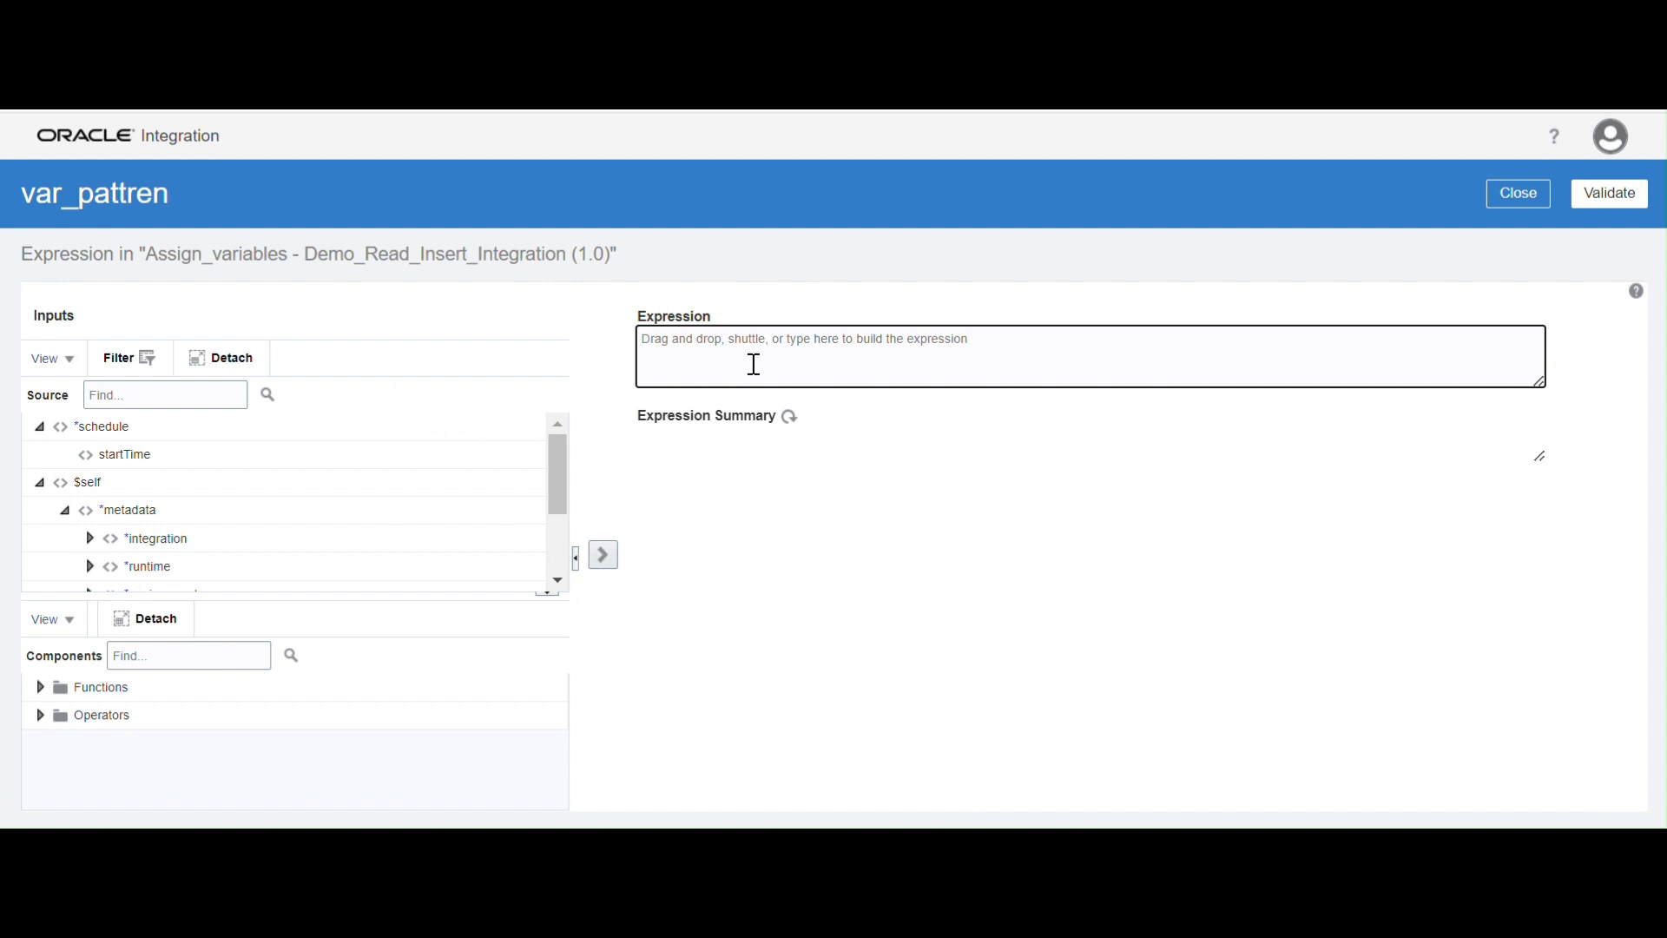
pyautogui.write("'*.csv")
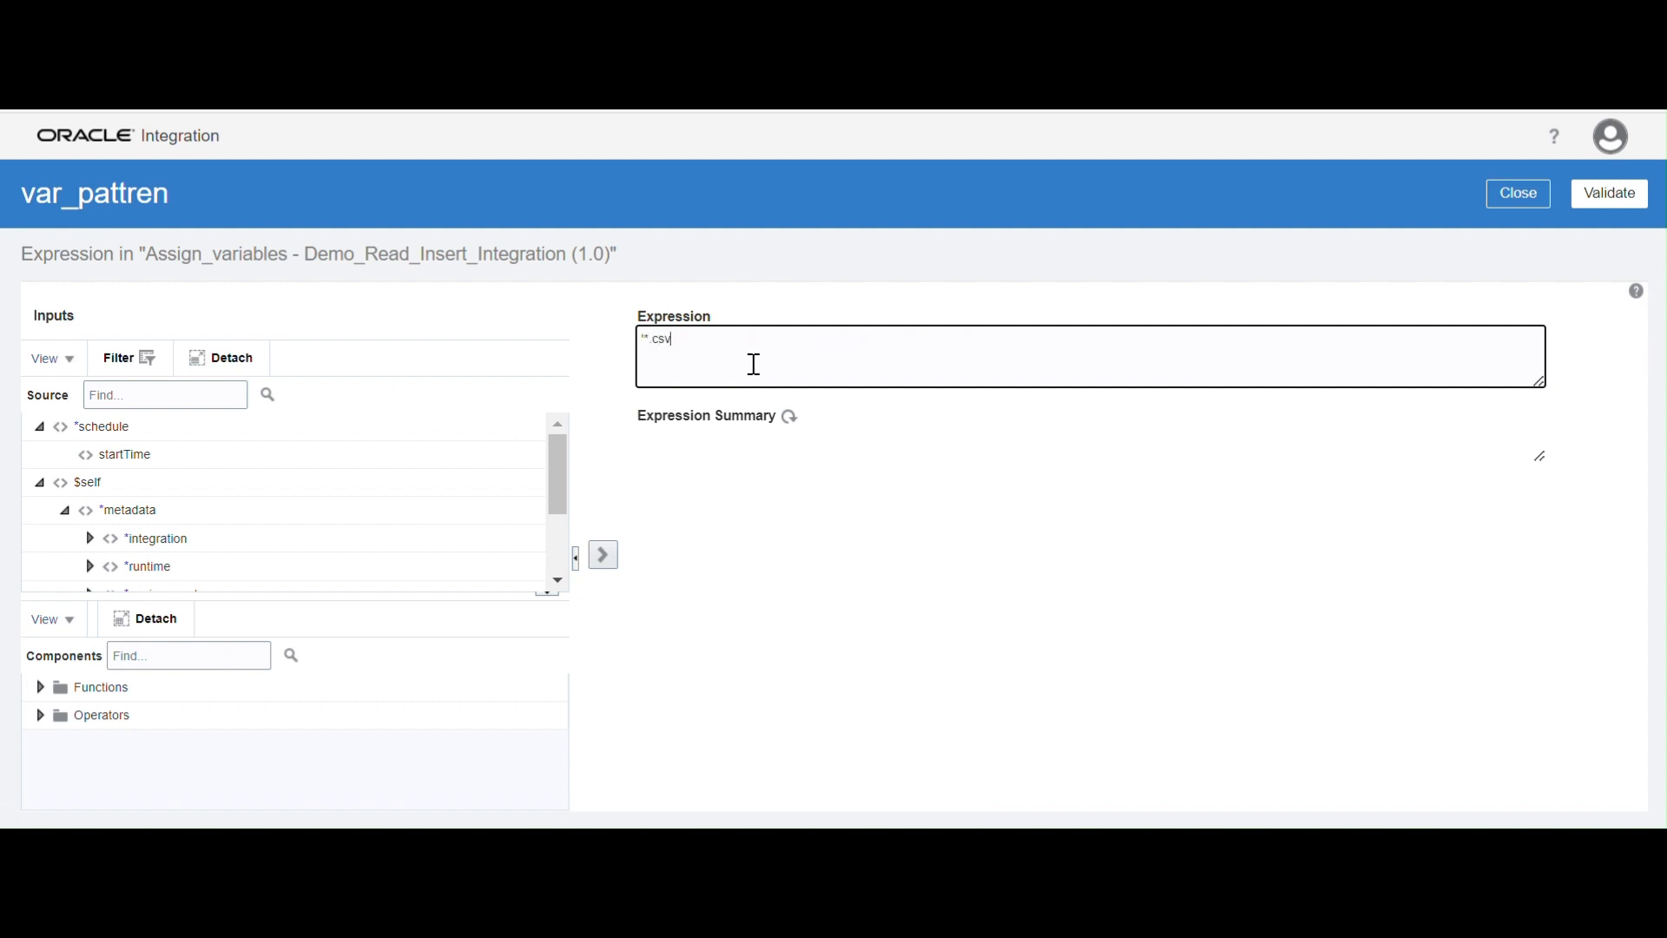
pyautogui.click(1611, 197)
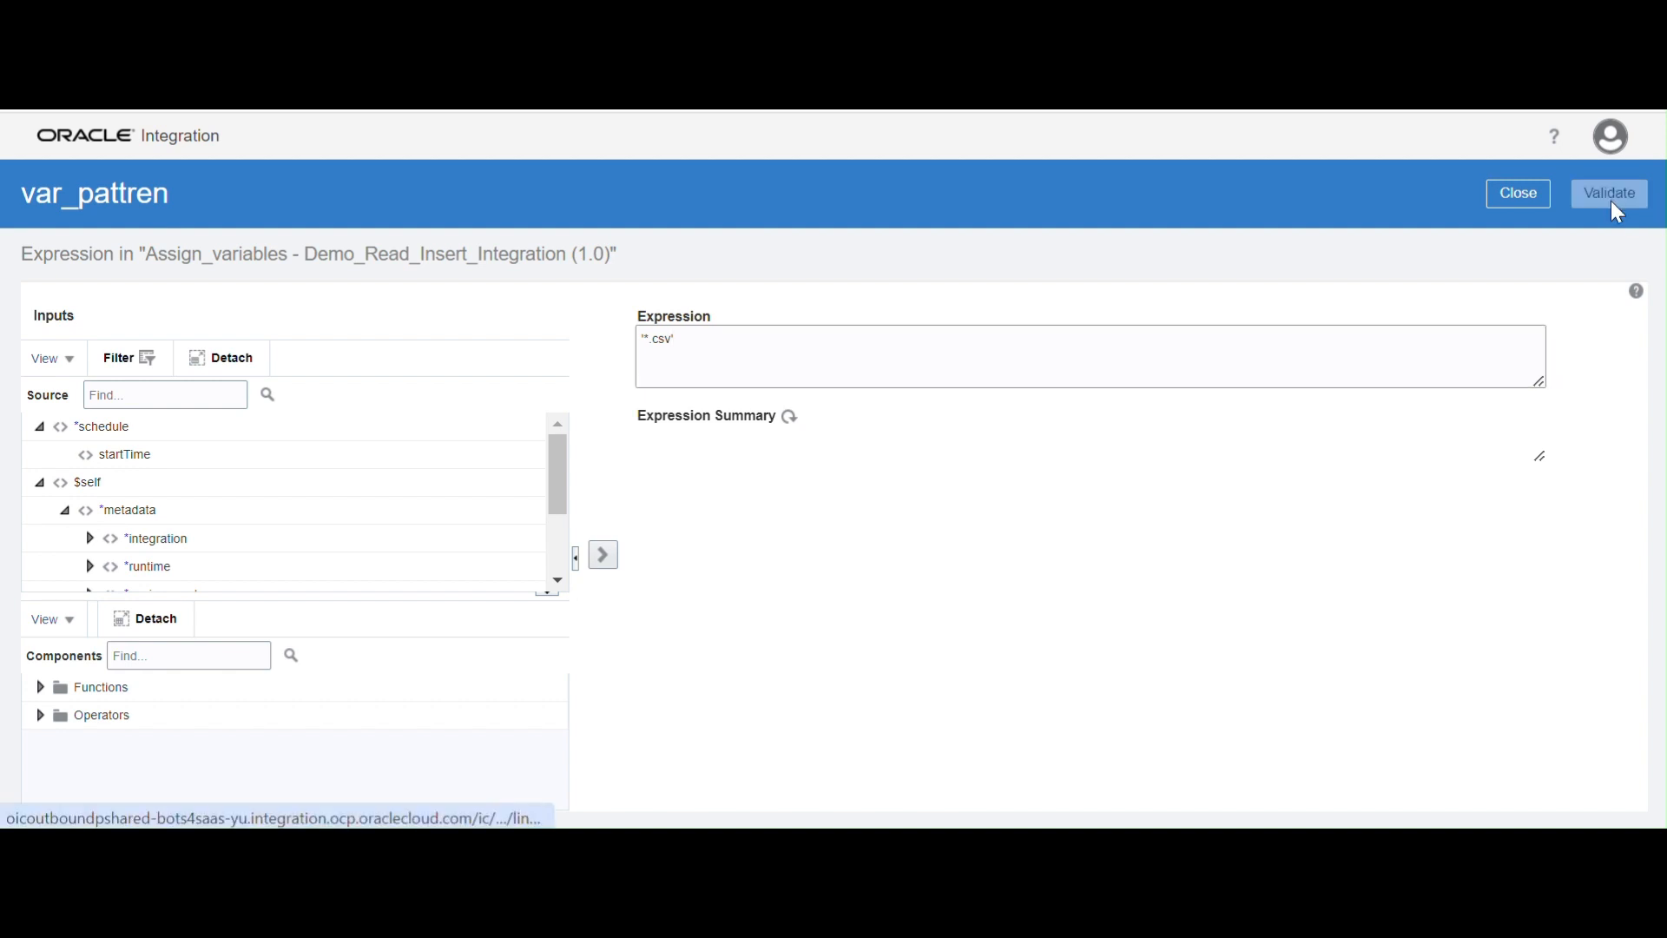
pyautogui.click(1521, 236)
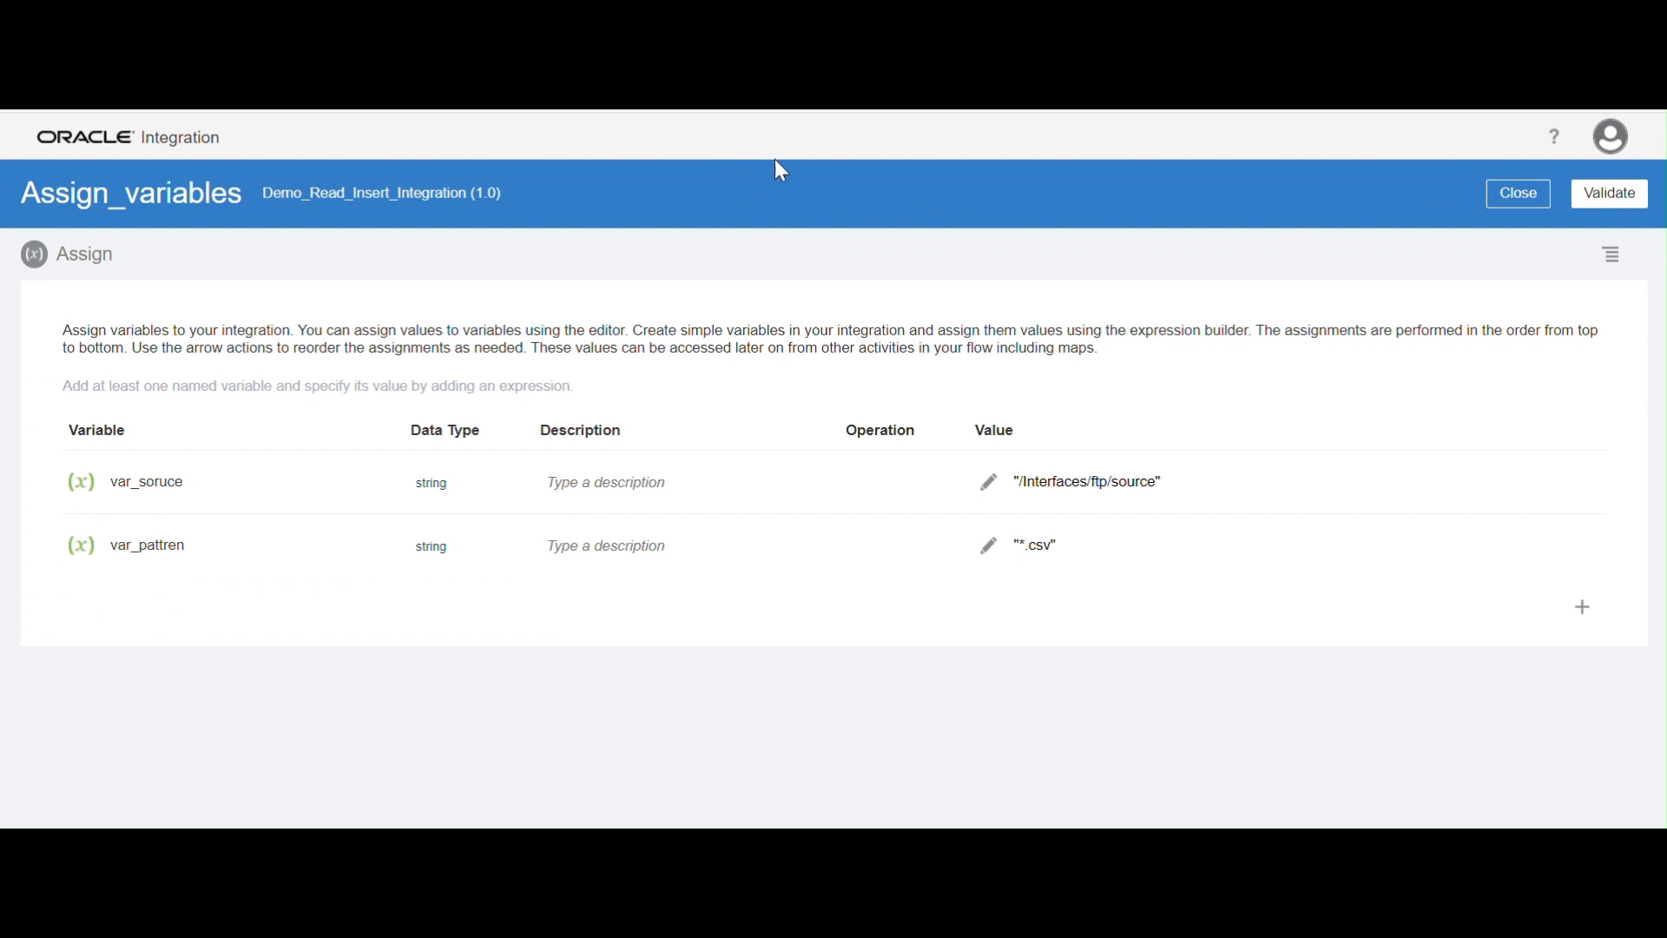
pyautogui.click(1613, 195)
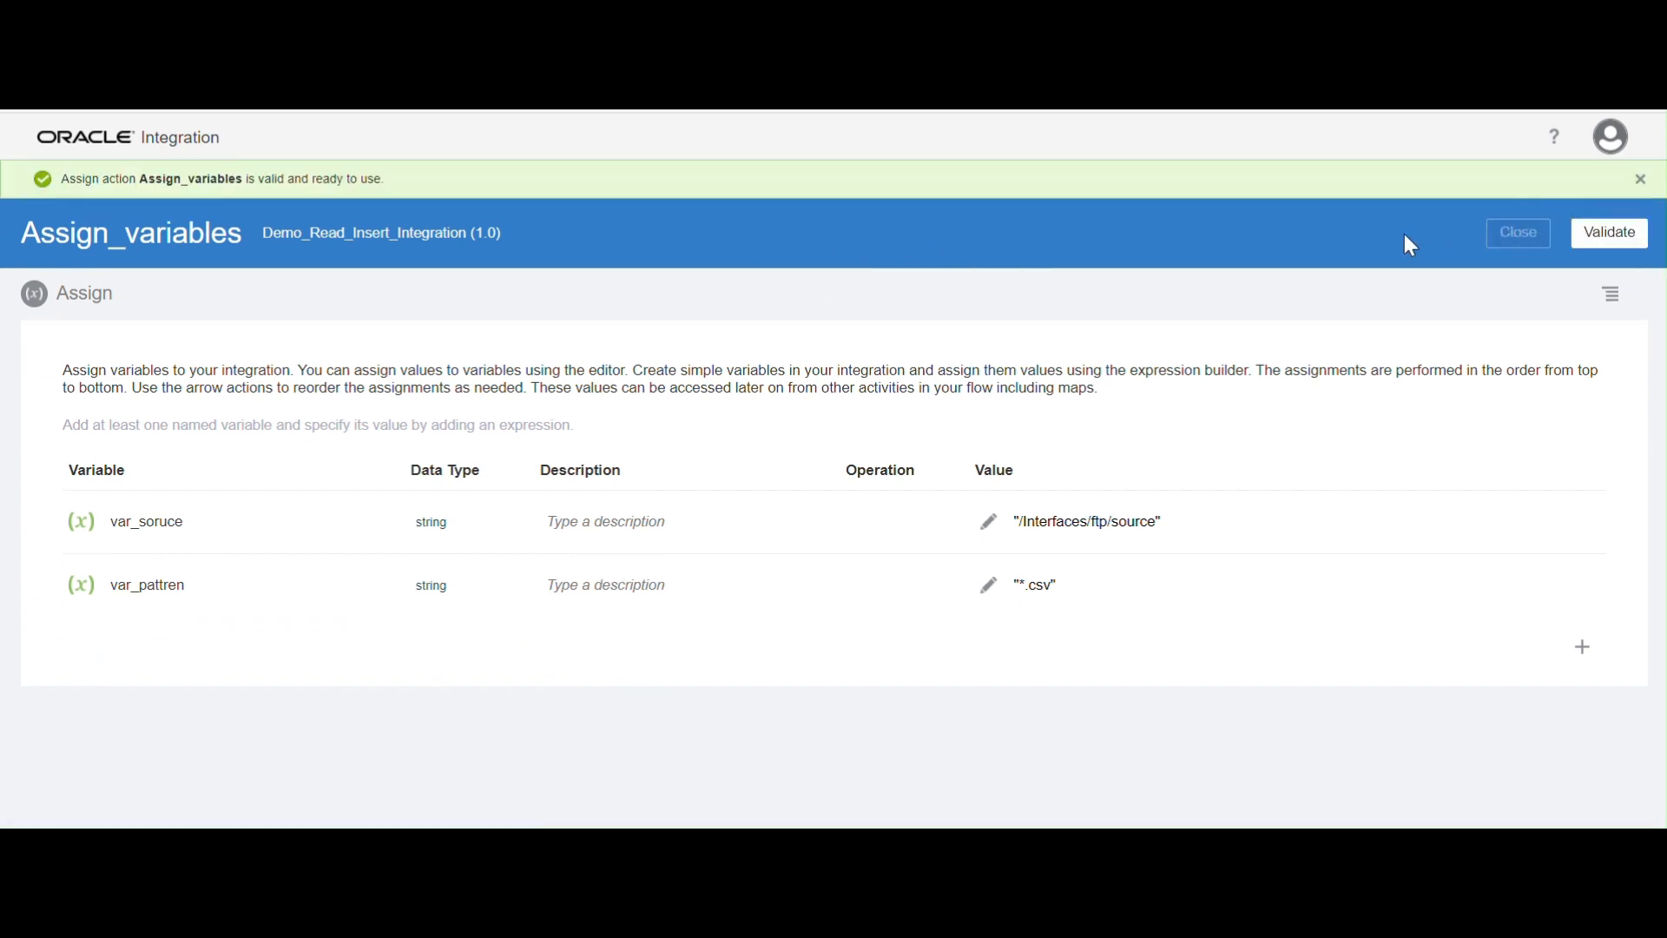
pyautogui.click(1519, 233)
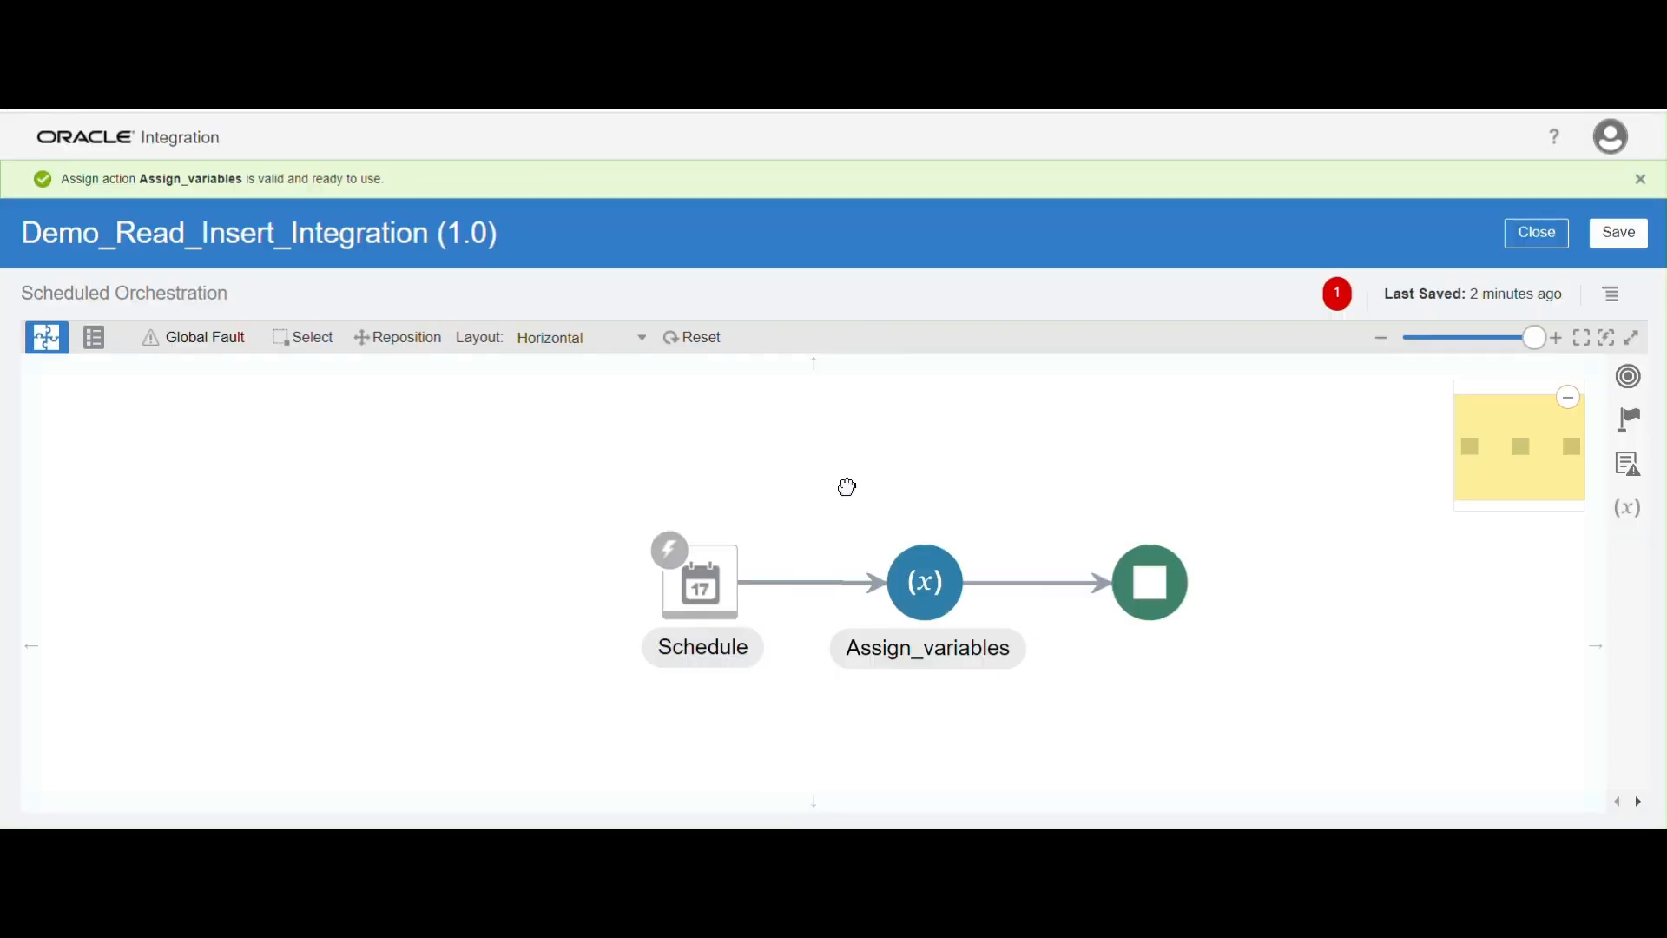
# Insert an invoke of the Batch02 FTP connection between Assign_variables and the end of the flow
pyautogui.moveTo(844, 483); pyautogui.dragTo(681, 461)
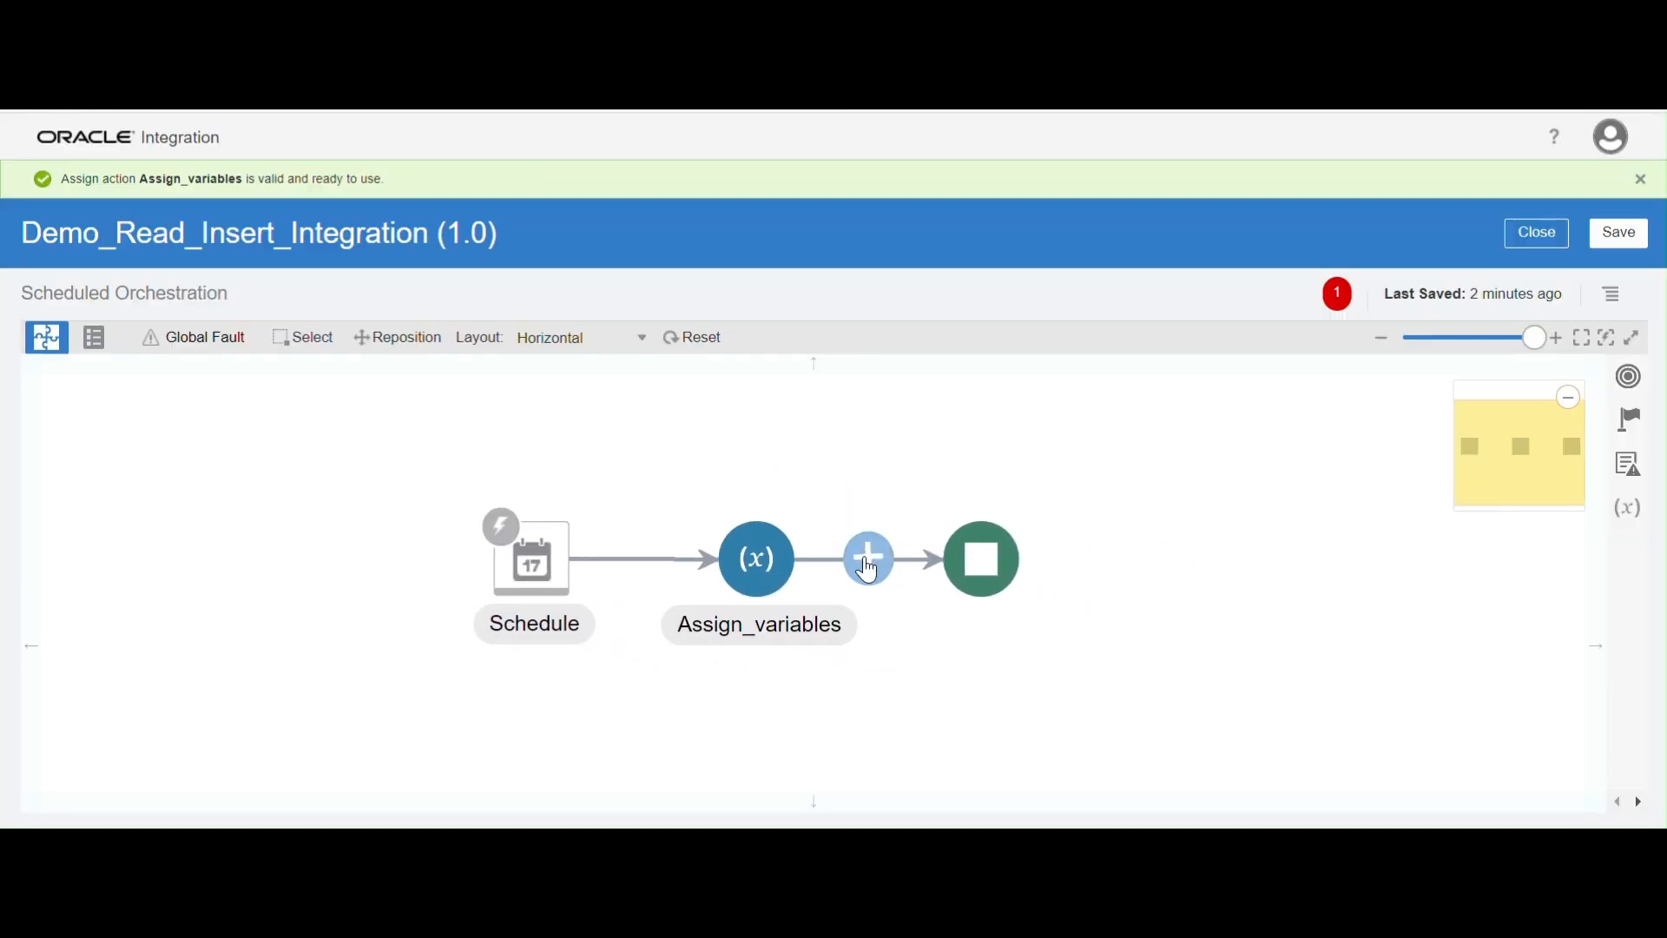
pyautogui.click(869, 569)
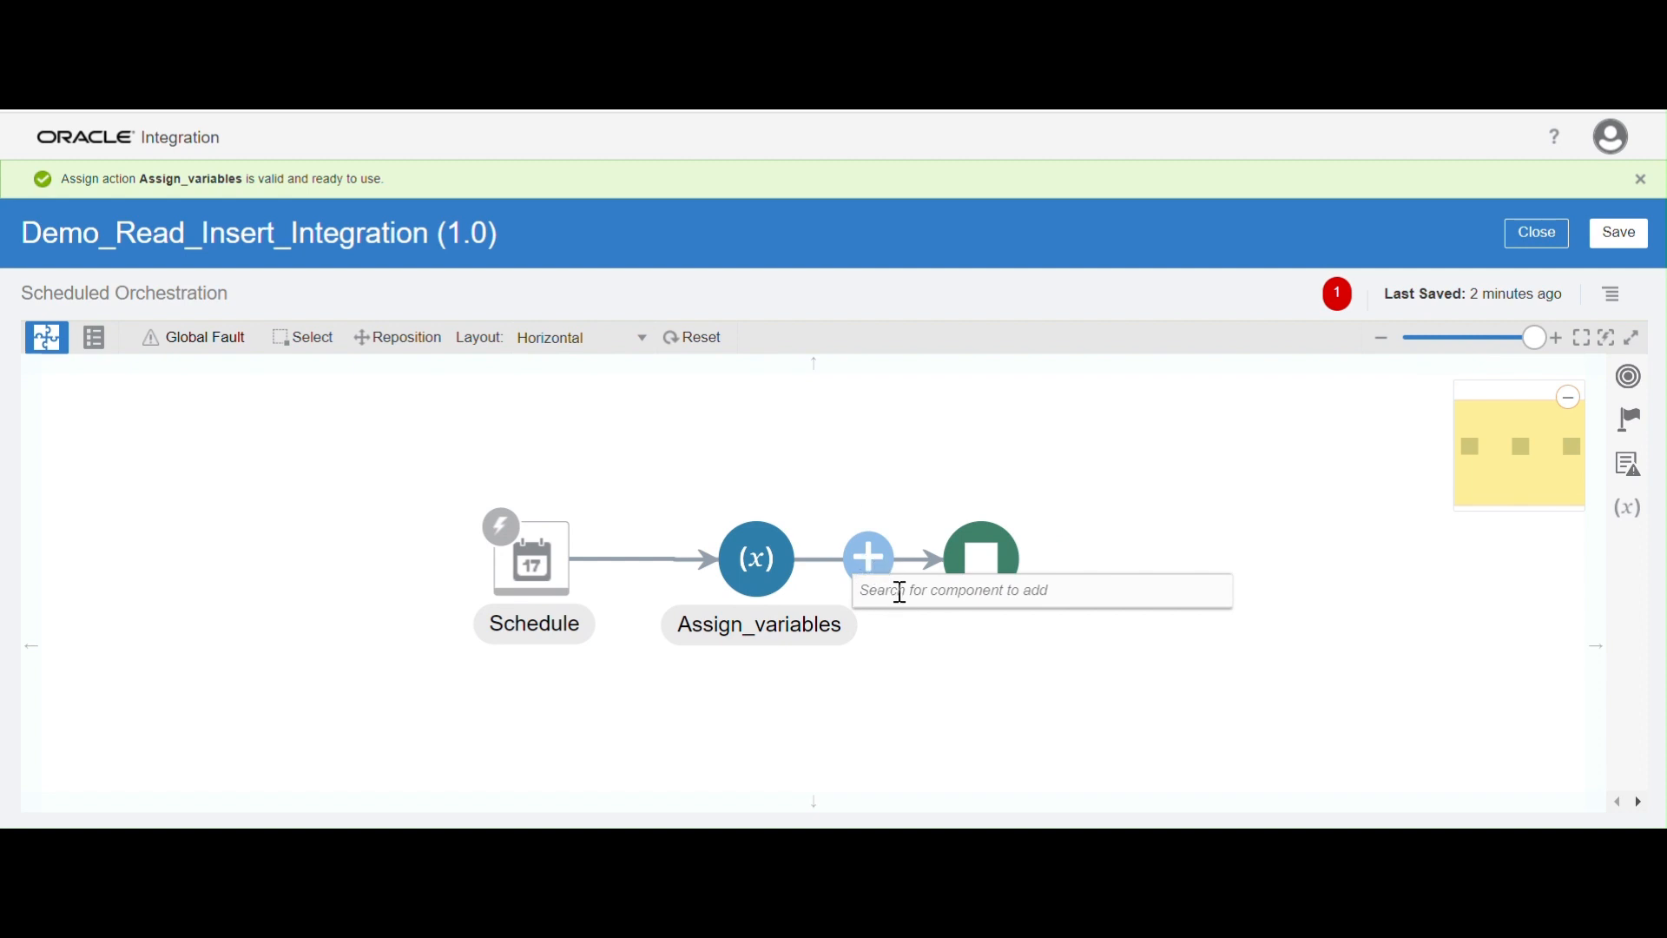
pyautogui.write('n')
pyautogui.press('BackSpace')
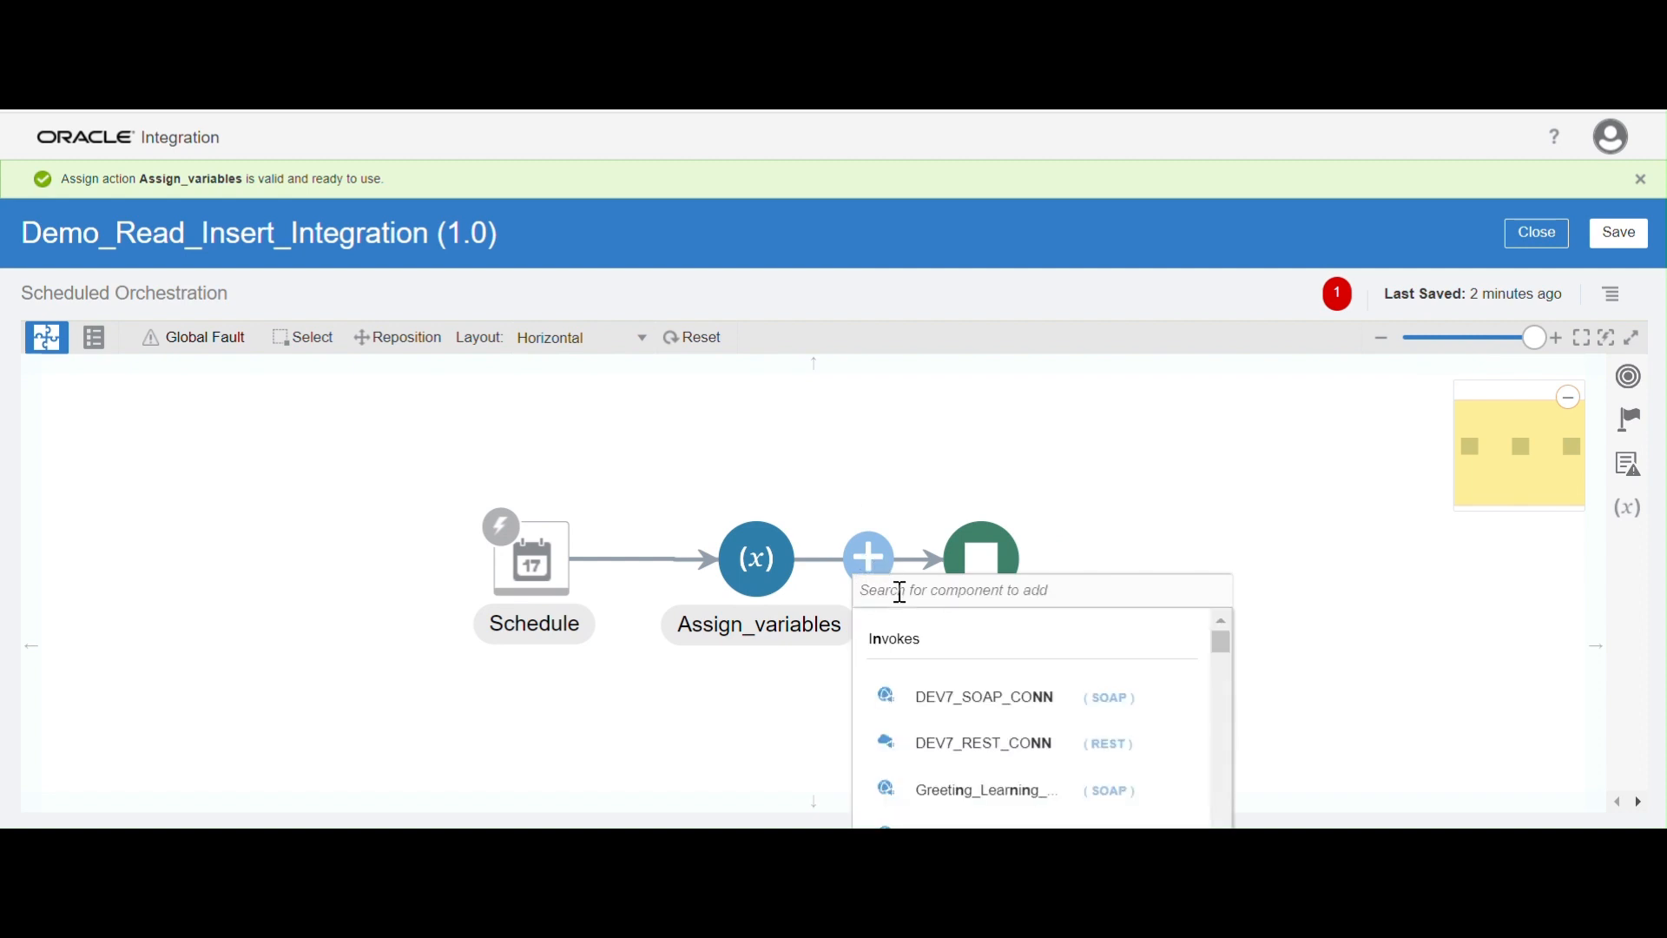
pyautogui.write('bat')
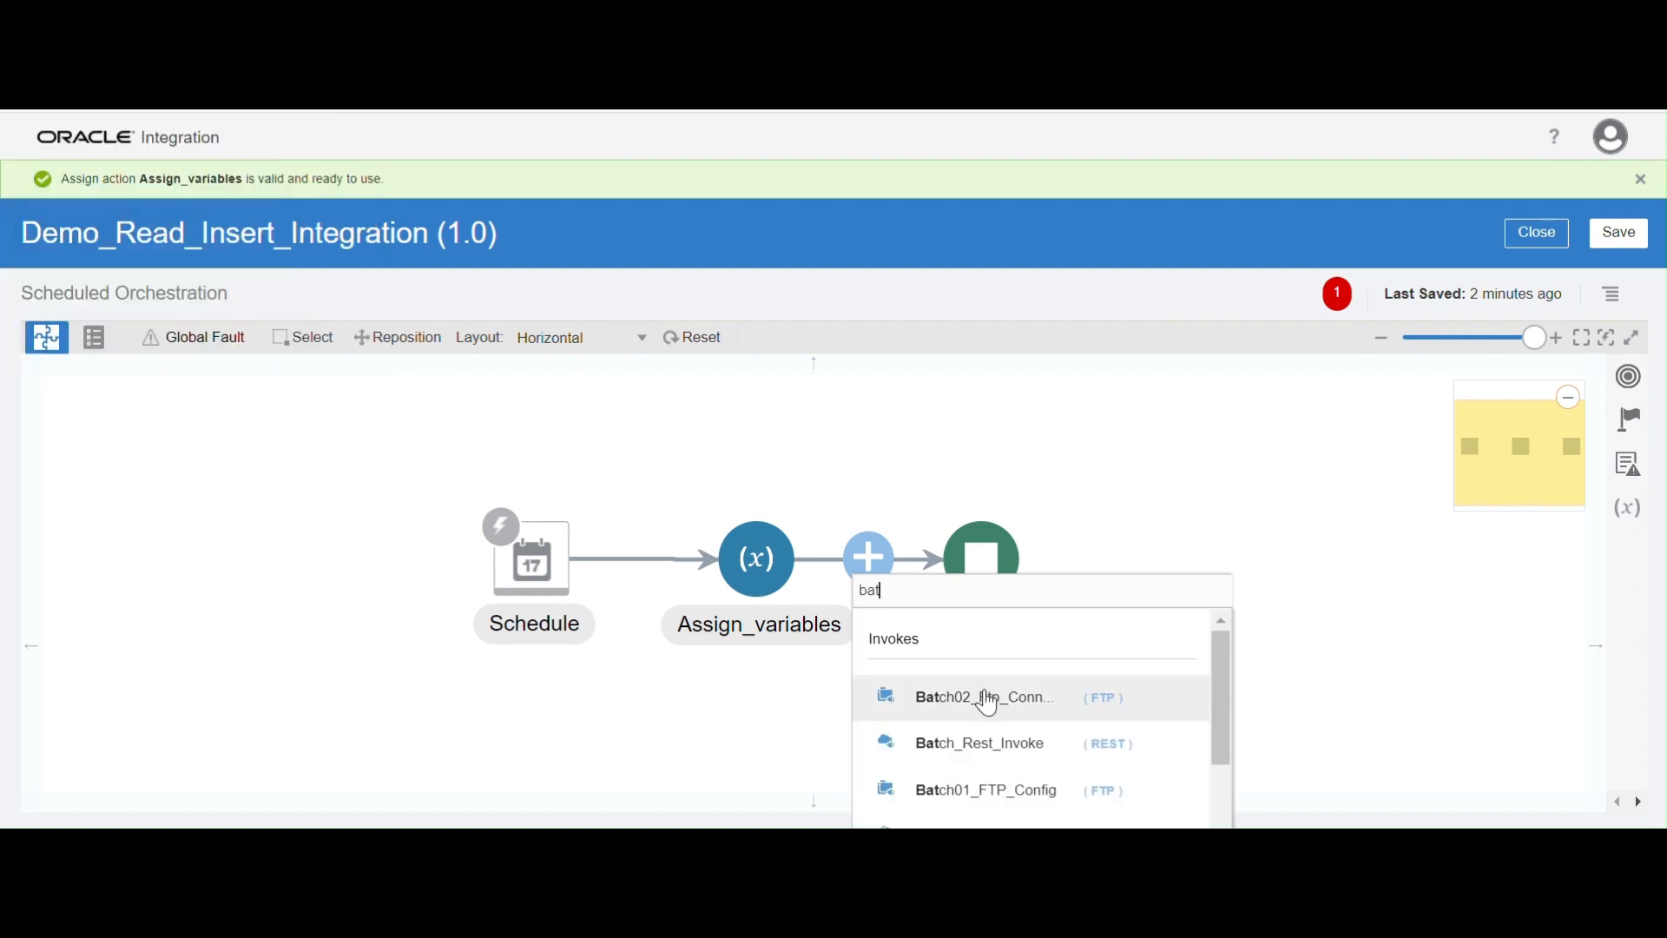
pyautogui.click(990, 696)
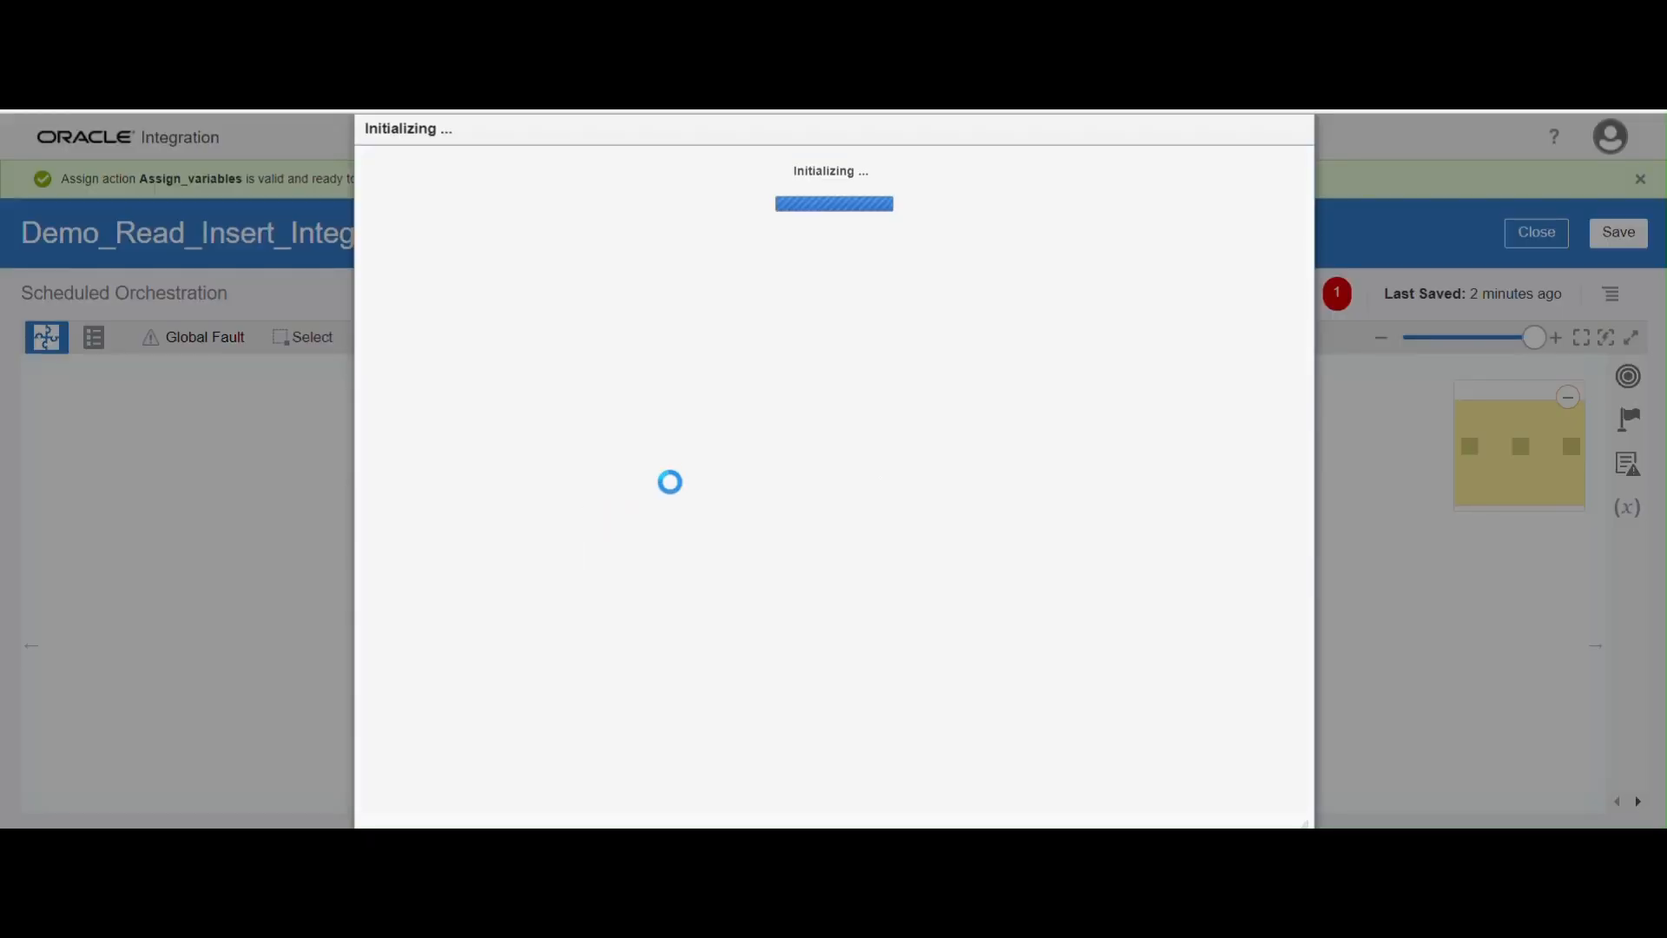
# Name the FTP endpoint ListFiles and proceed to its operation settings
pyautogui.click(724, 345)
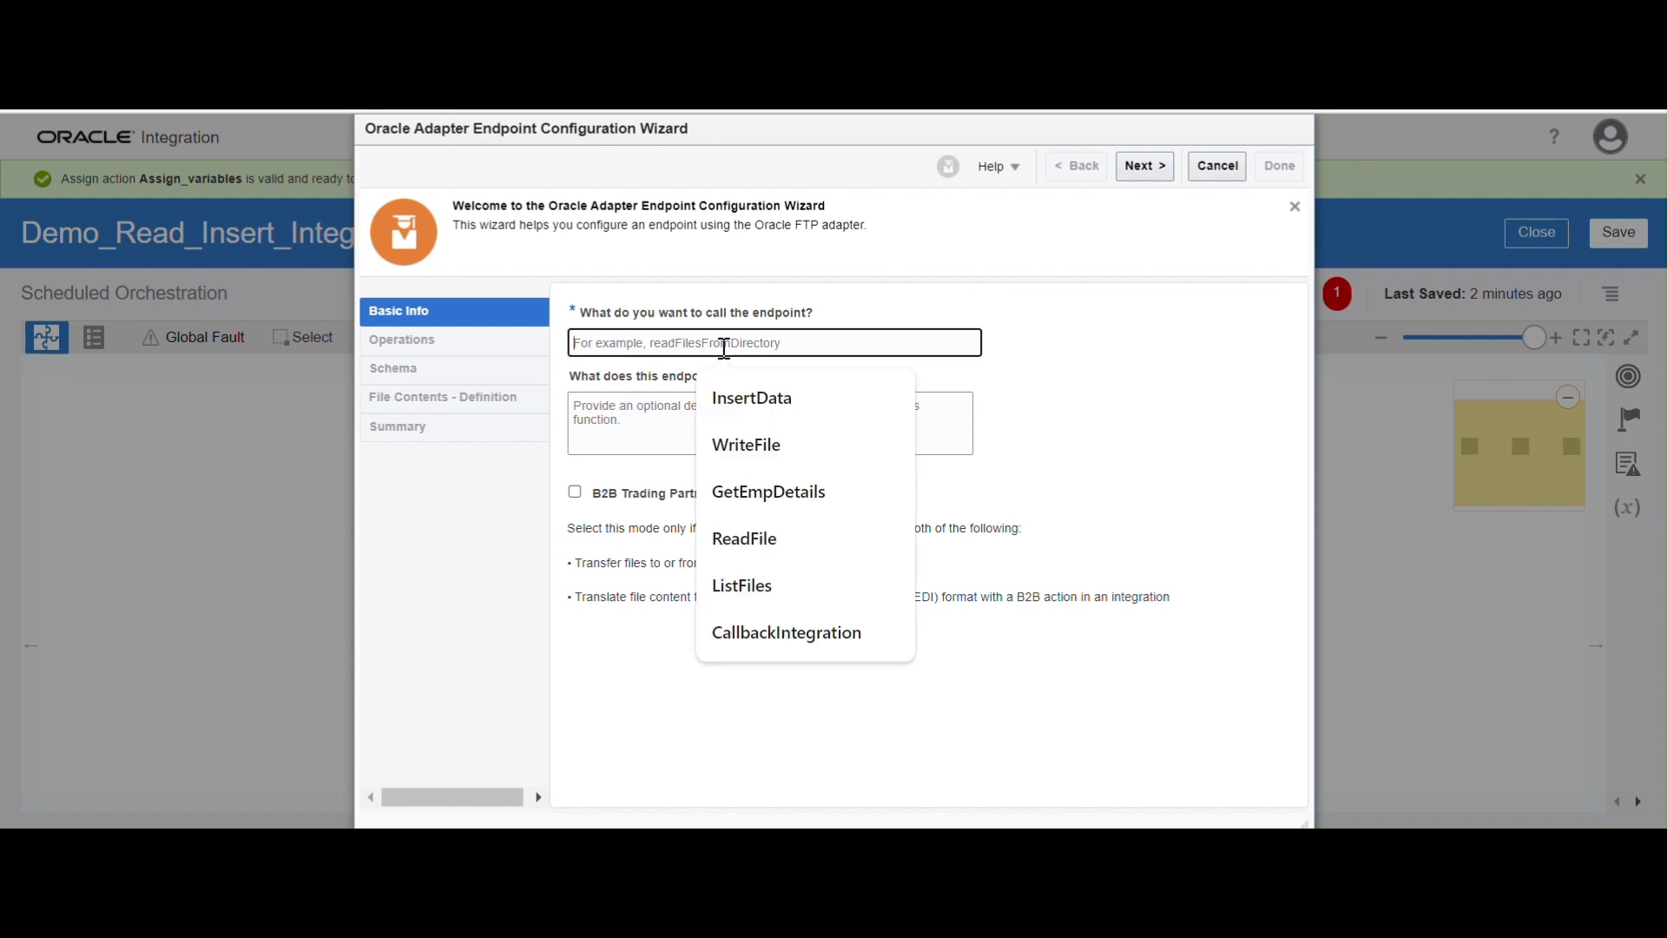
pyautogui.write('List')
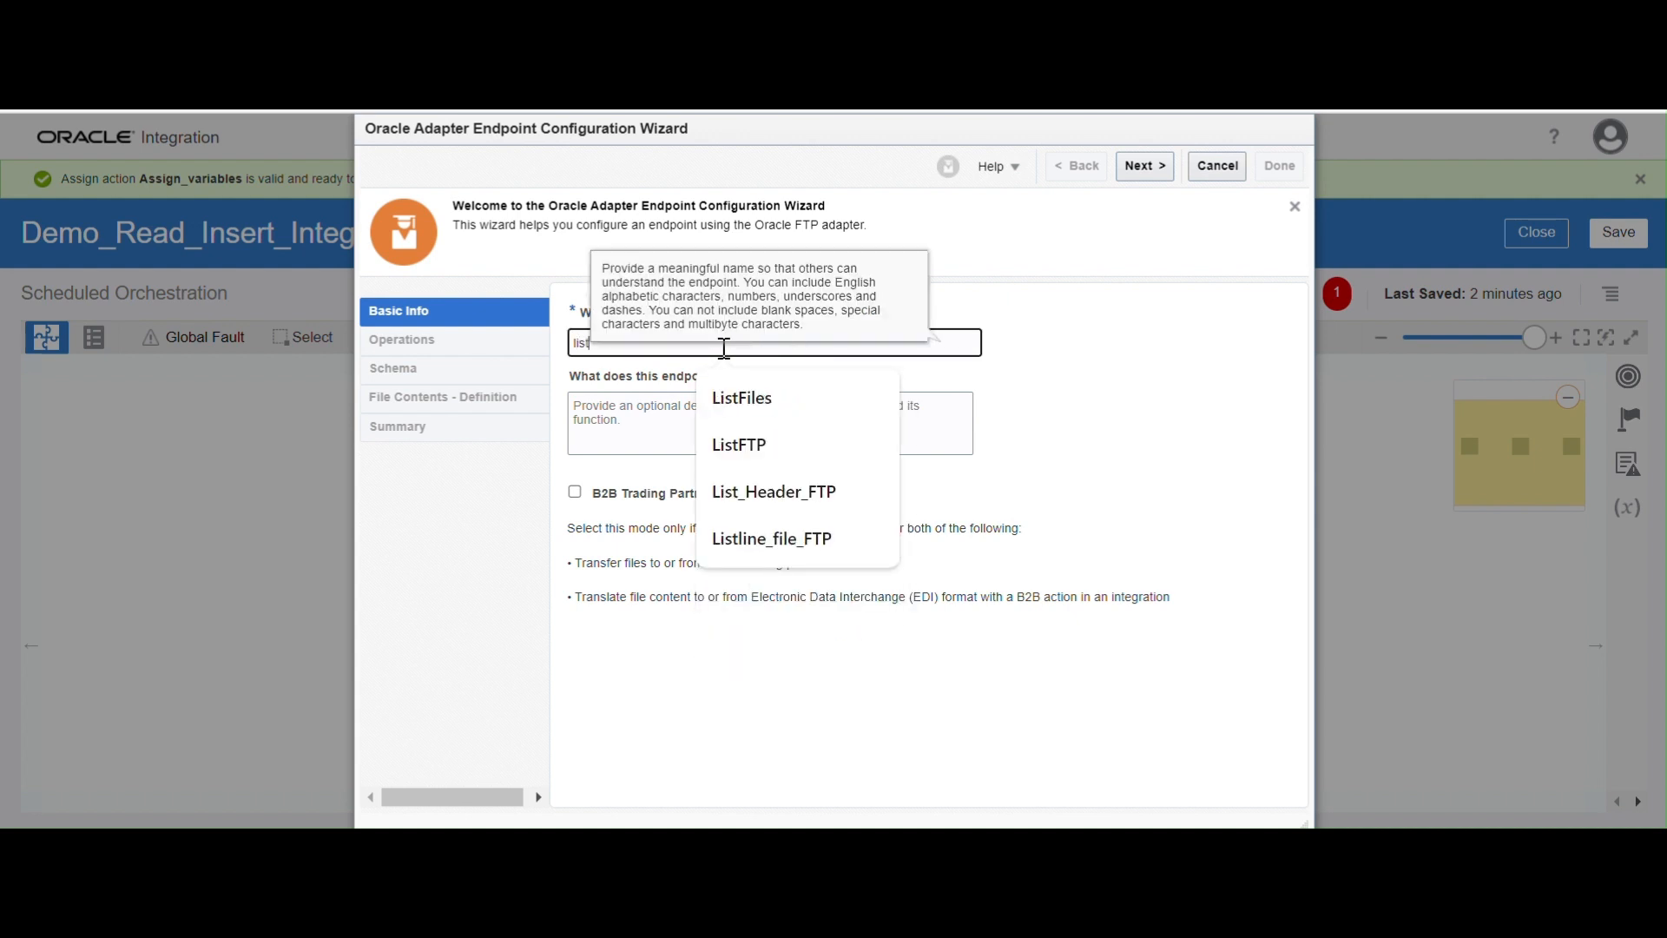
pyautogui.click(757, 395)
pyautogui.click(1124, 403)
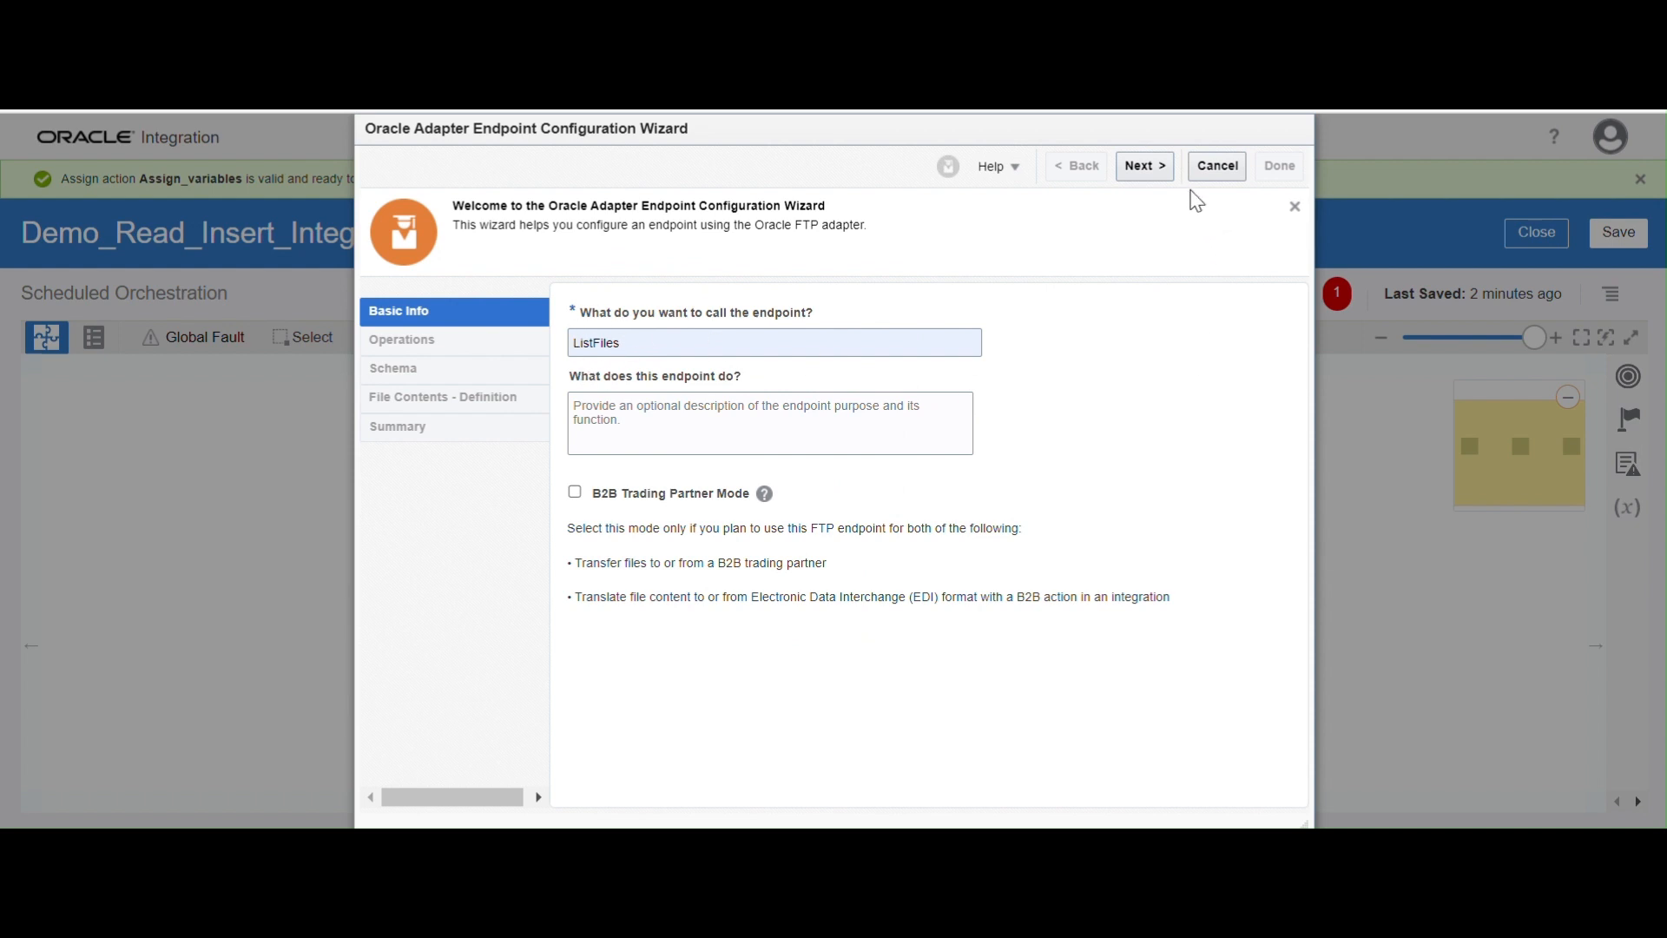
pyautogui.click(1146, 169)
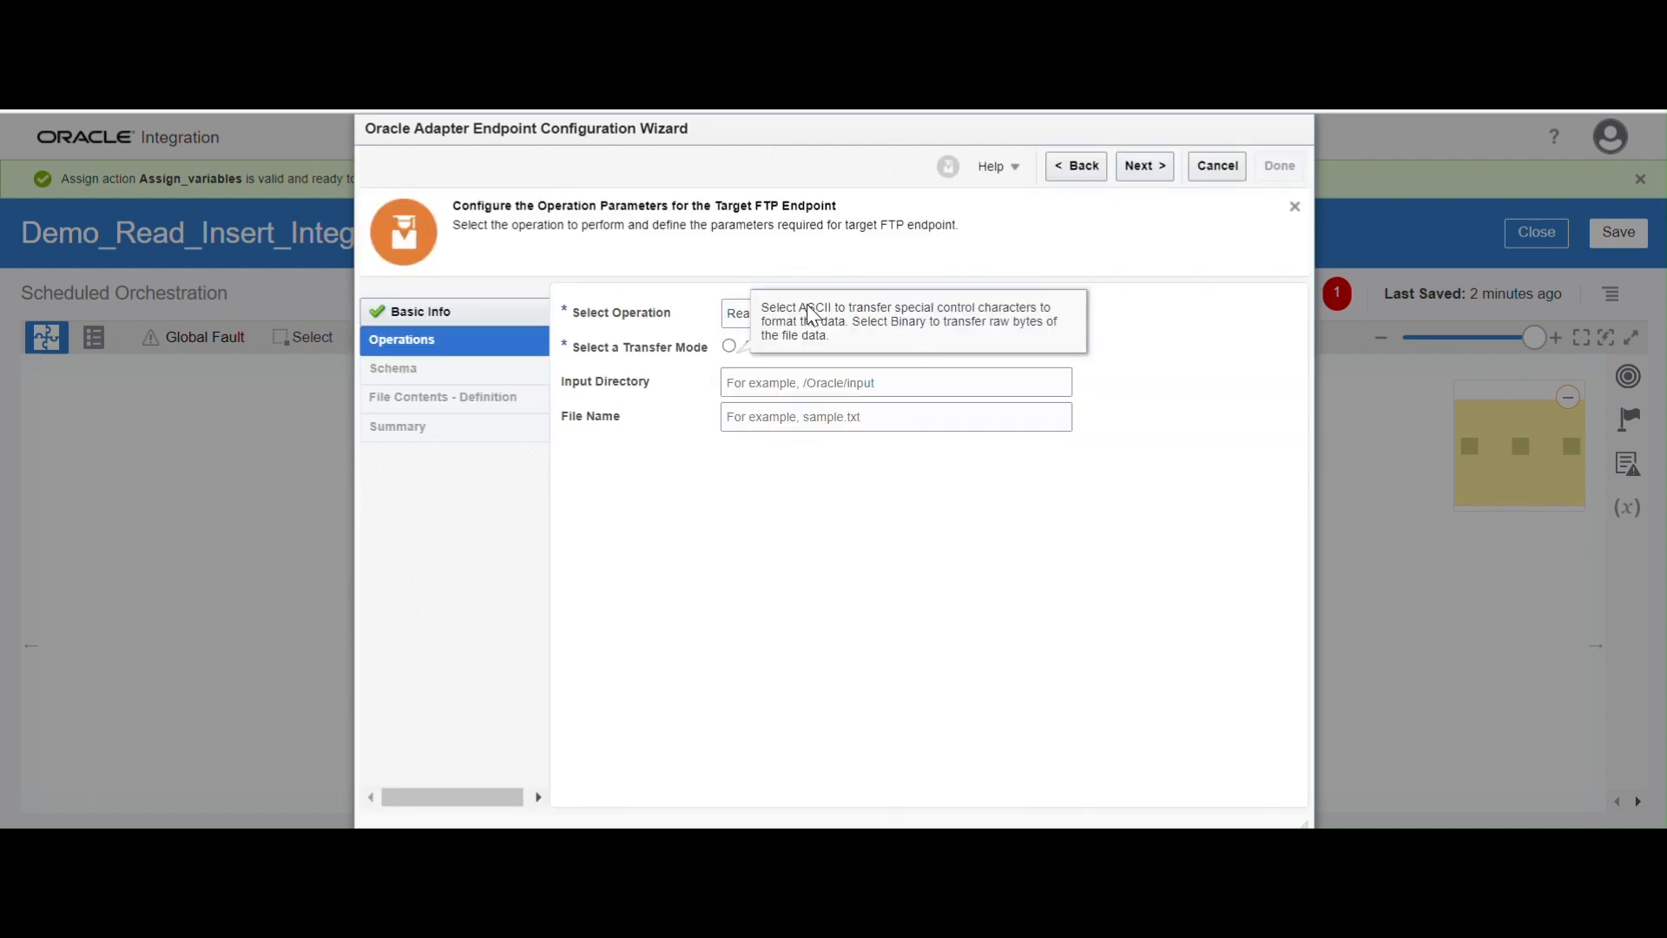
# Configure the endpoint with the List Files operation, input directory ListInputDirectory and file name pattern *.csv, and finish the wizard
pyautogui.click(730, 315)
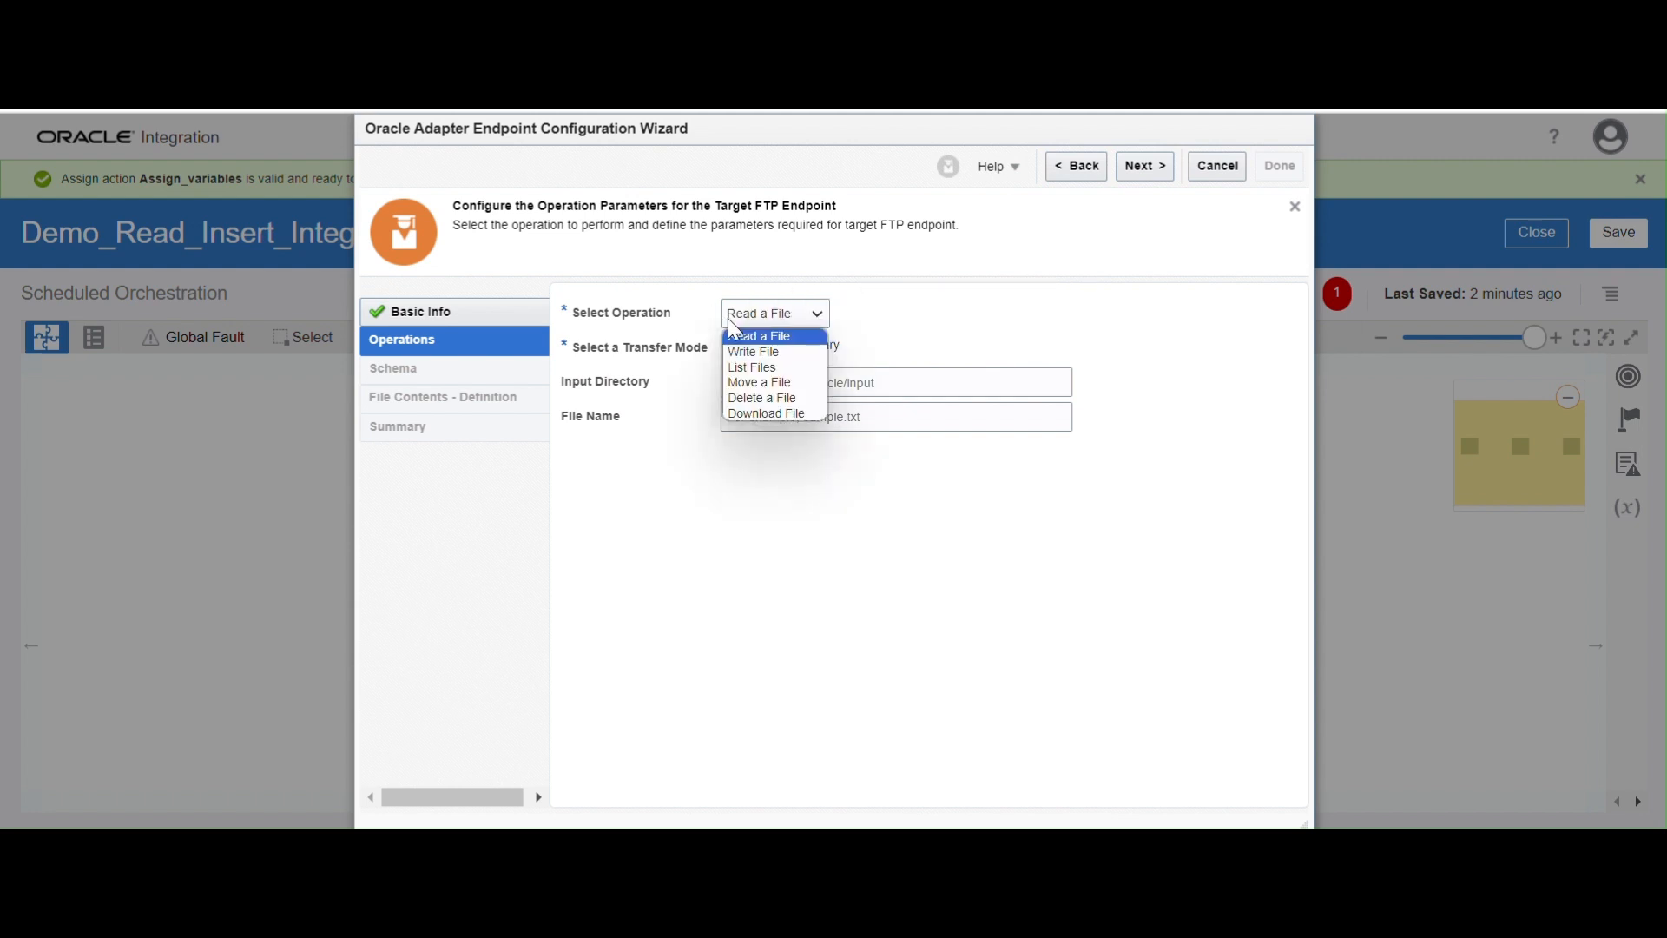
pyautogui.click(745, 366)
pyautogui.click(708, 348)
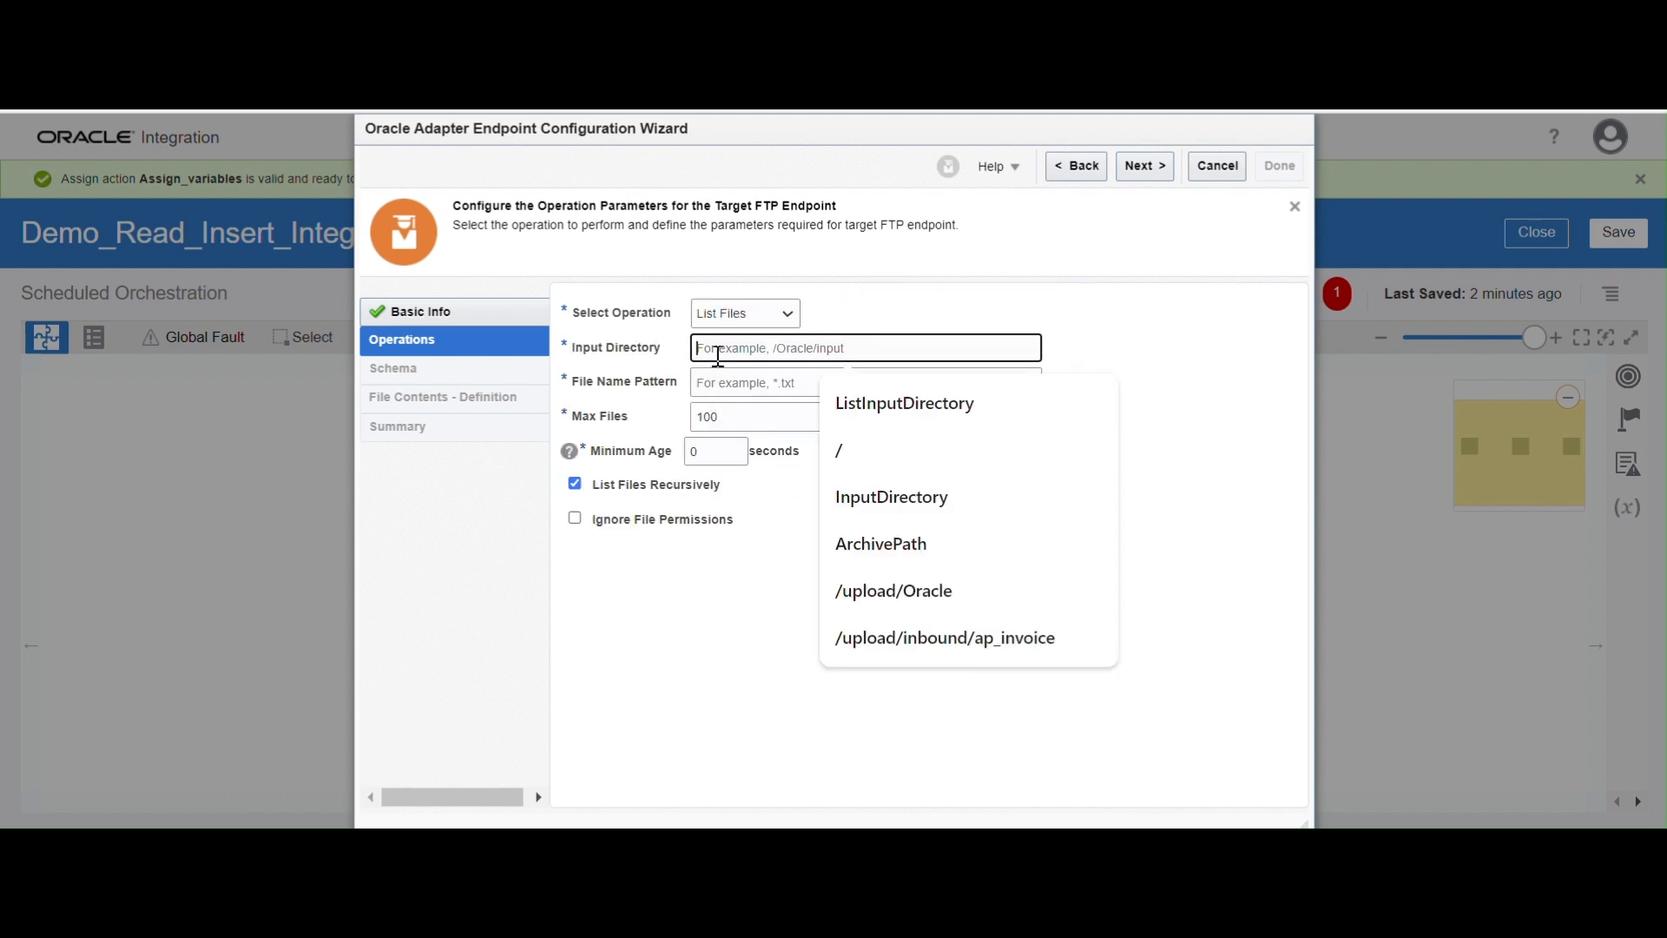
pyautogui.click(885, 423)
pyautogui.click(750, 383)
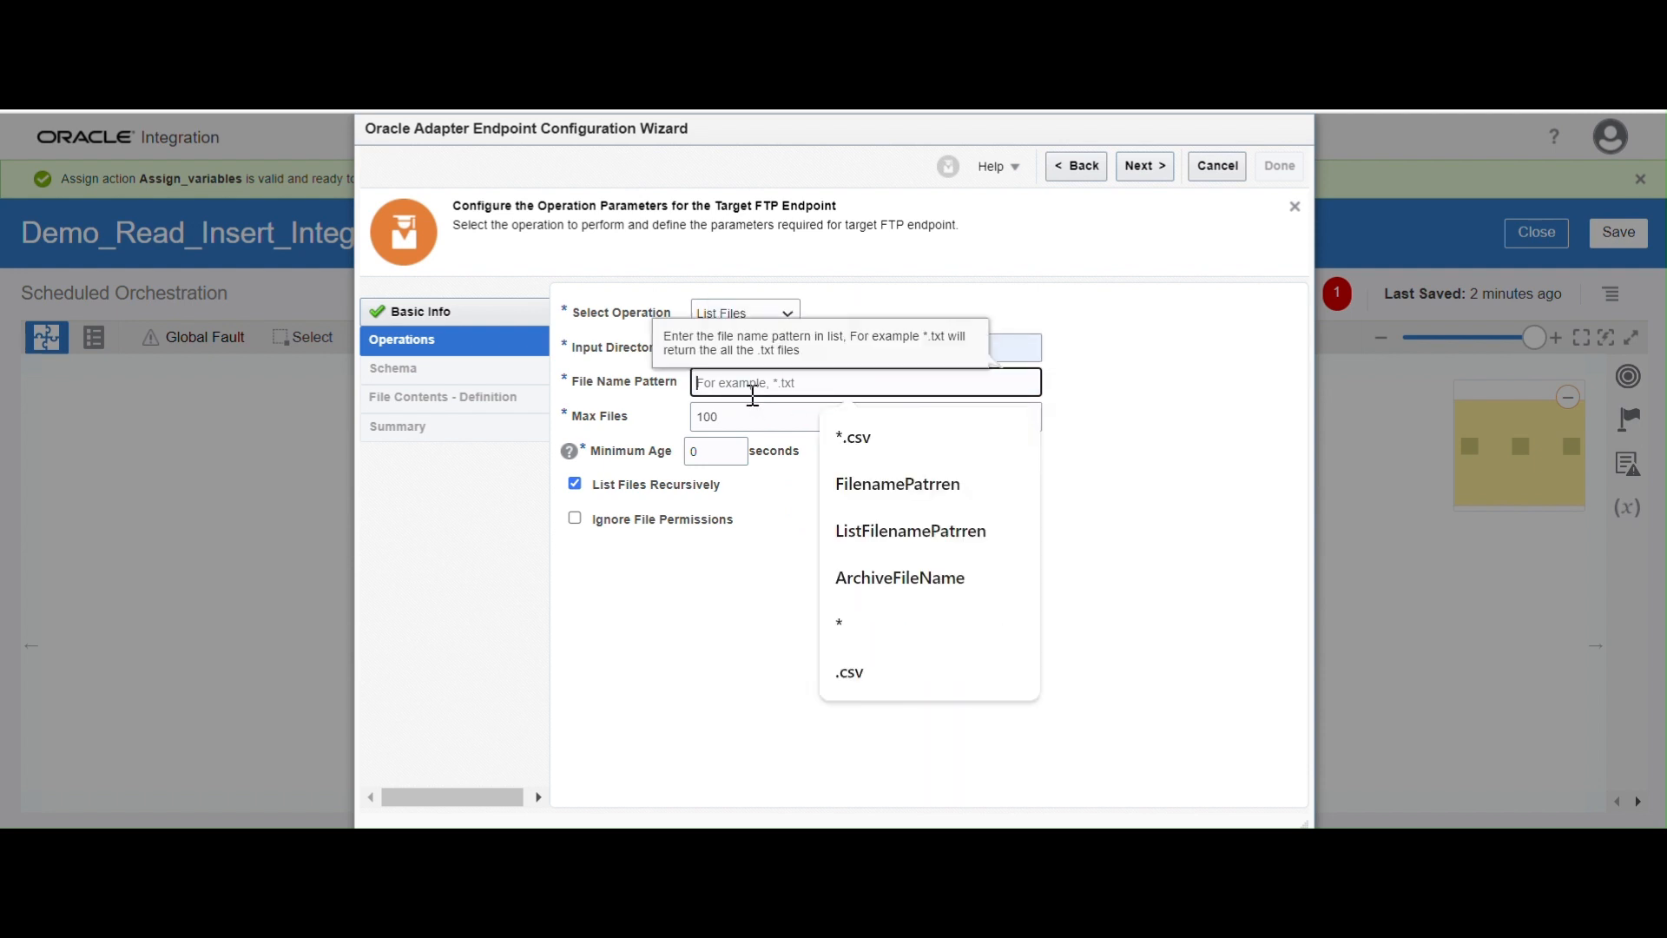
pyautogui.click(869, 441)
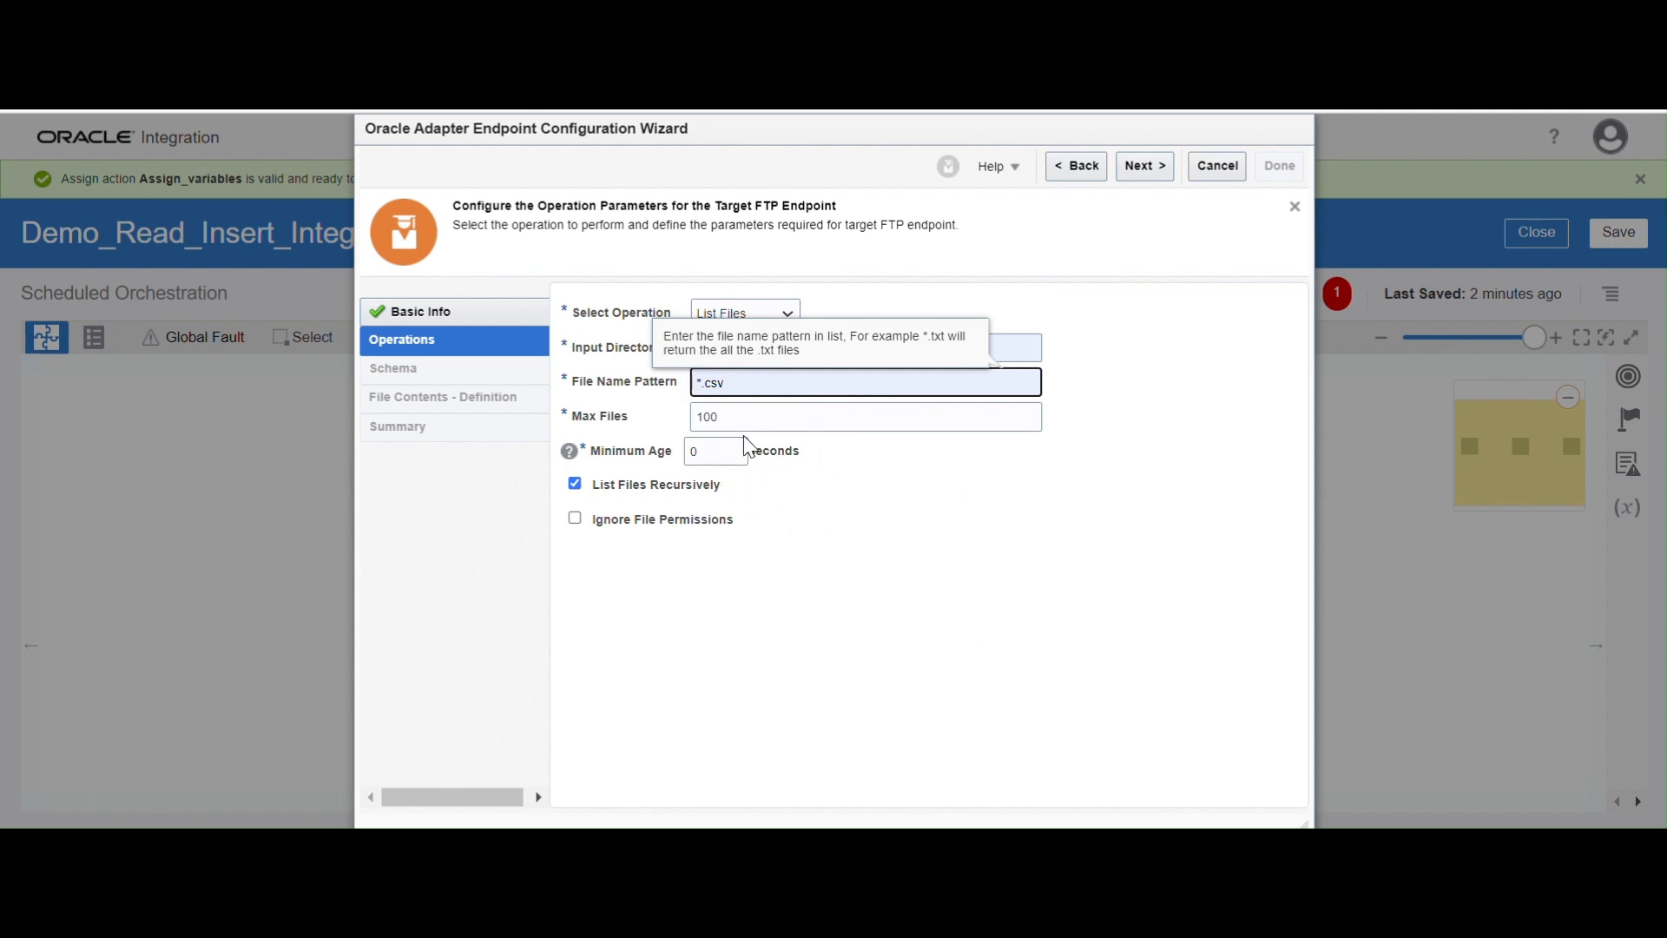
pyautogui.click(1131, 169)
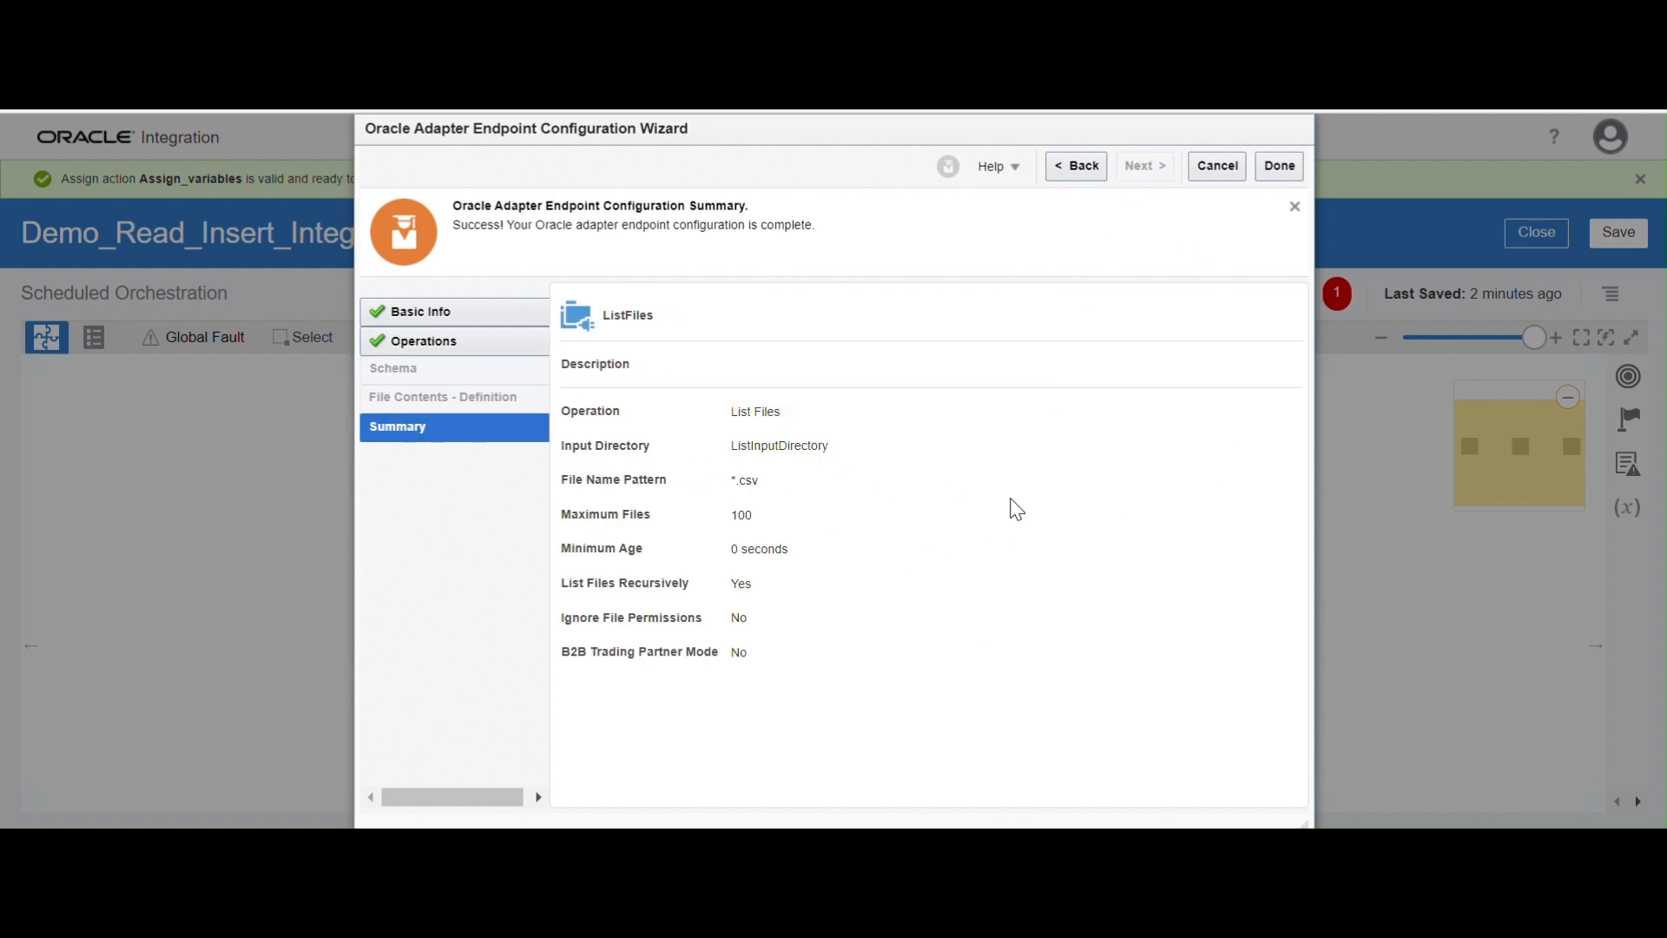
pyautogui.click(1279, 167)
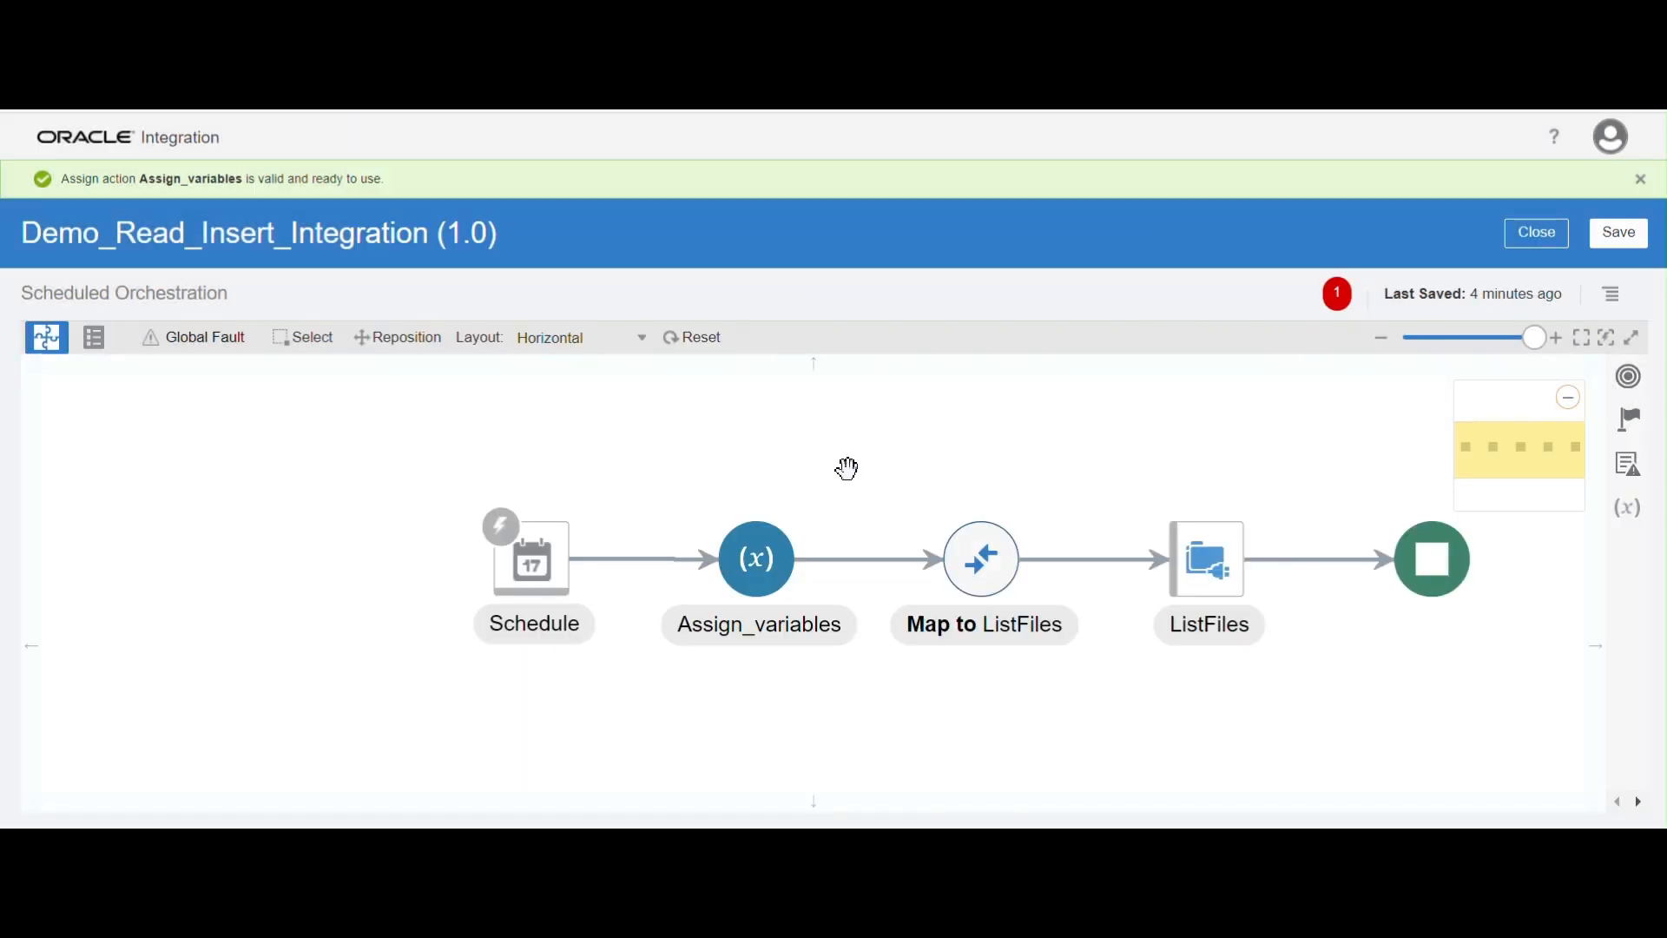
# Open the Map to ListFiles action for editing and expand the target's ListRequest and FTPListHeader nodes
pyautogui.moveTo(845, 469); pyautogui.dragTo(587, 447)
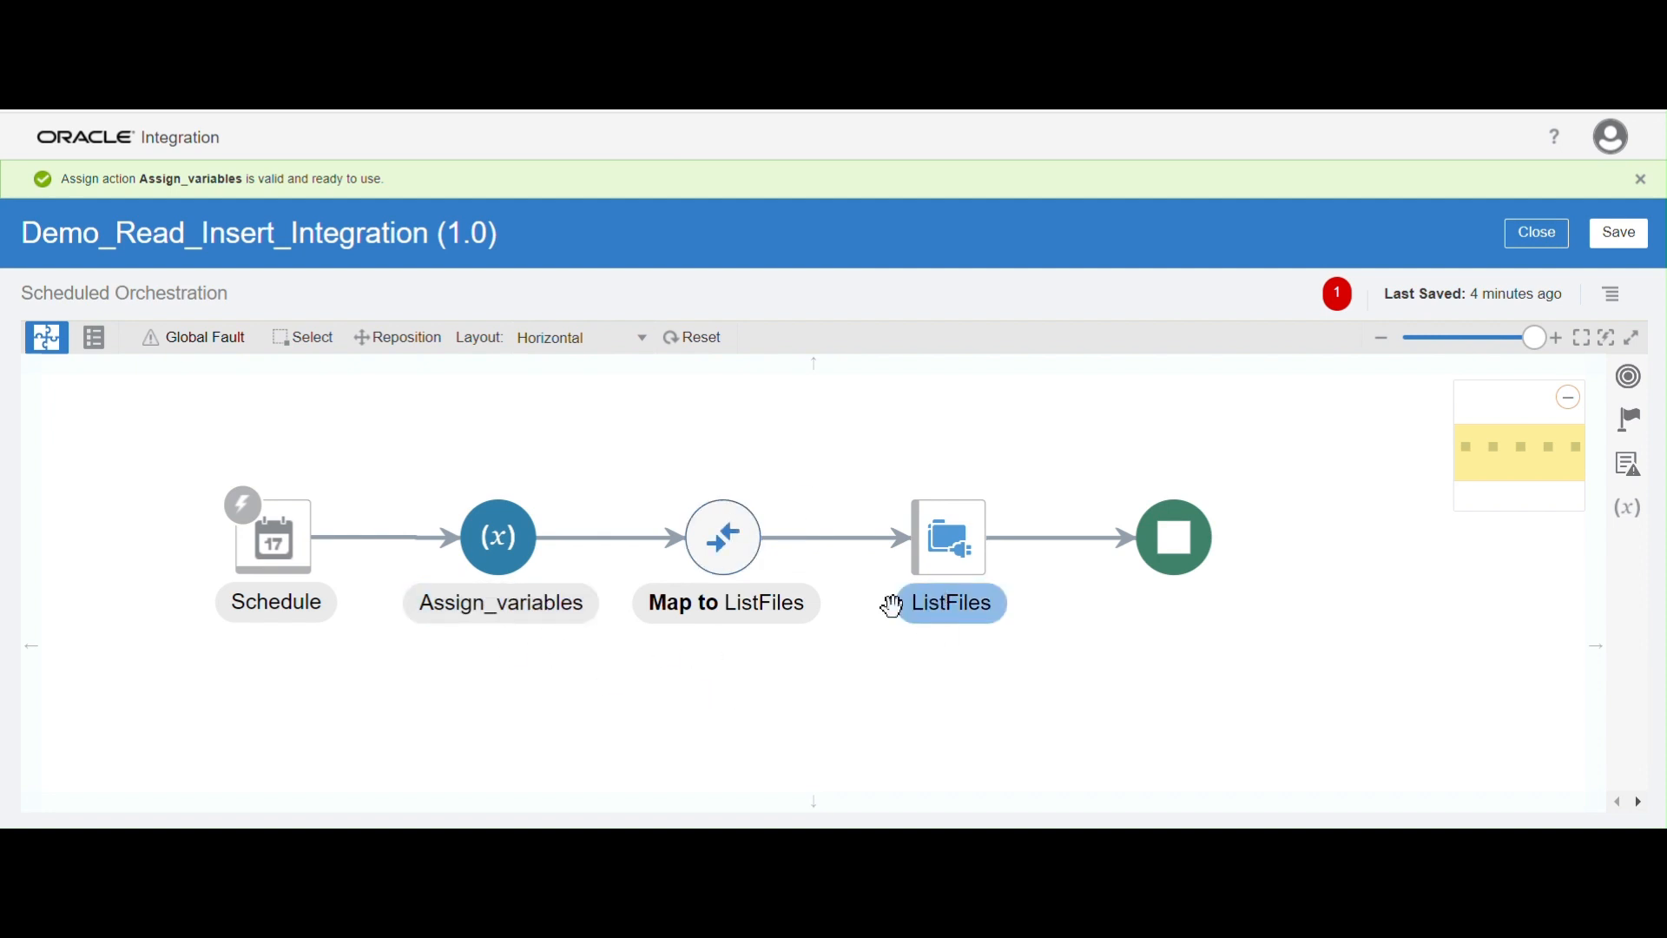
pyautogui.click(717, 544)
pyautogui.click(978, 451)
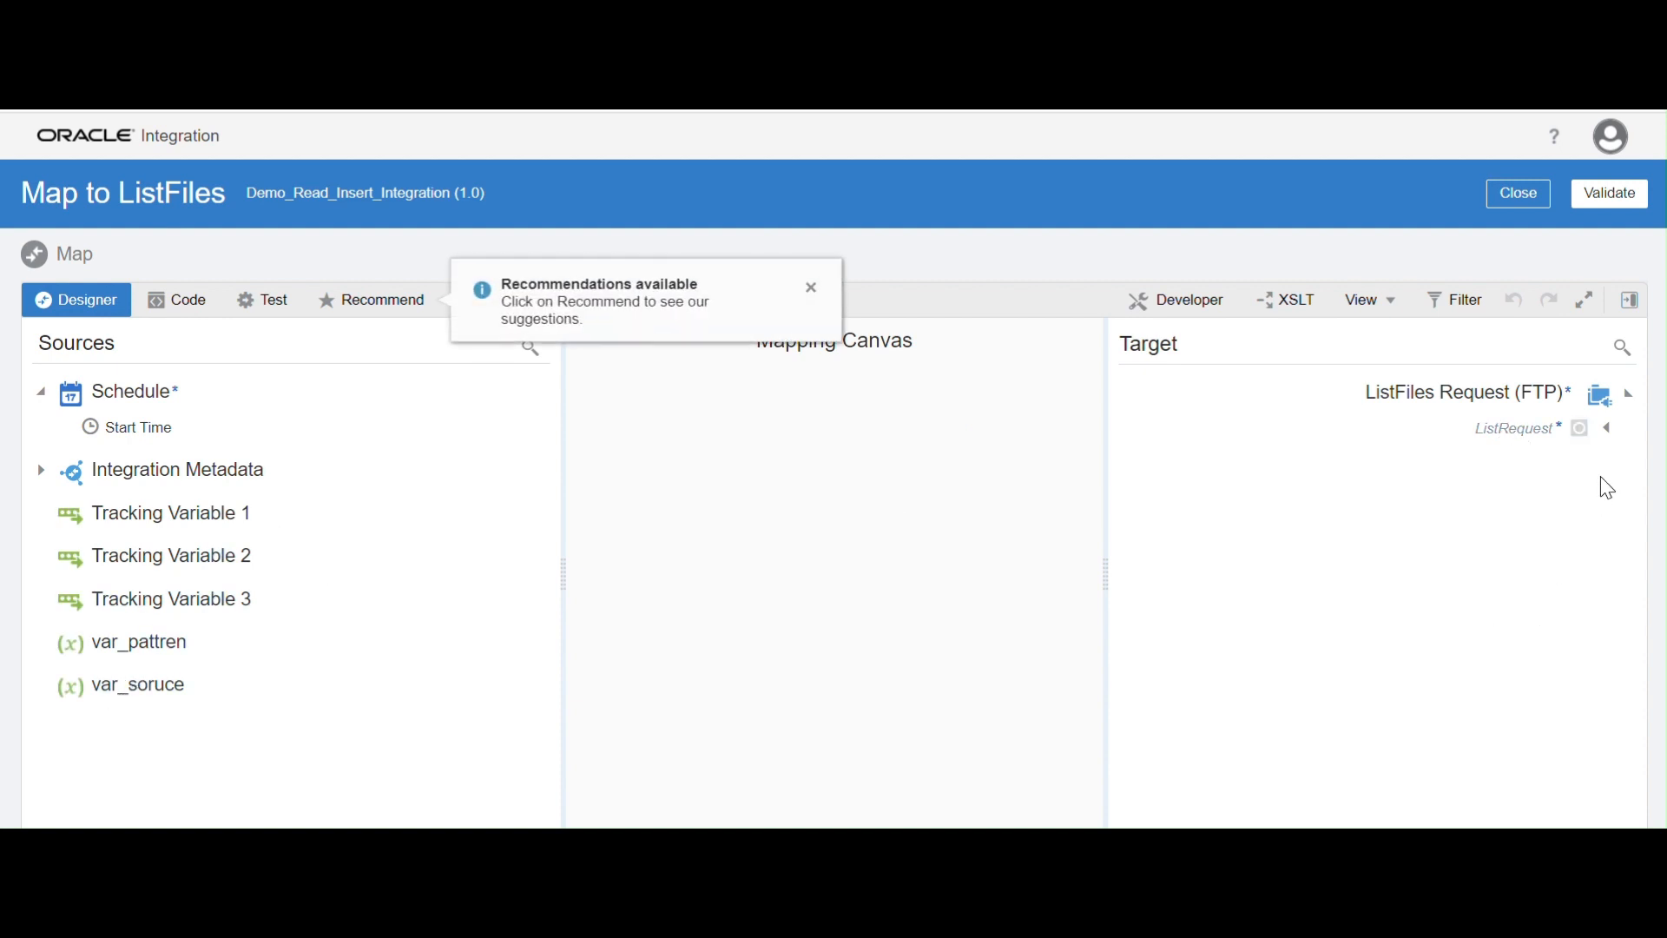
pyautogui.click(1607, 428)
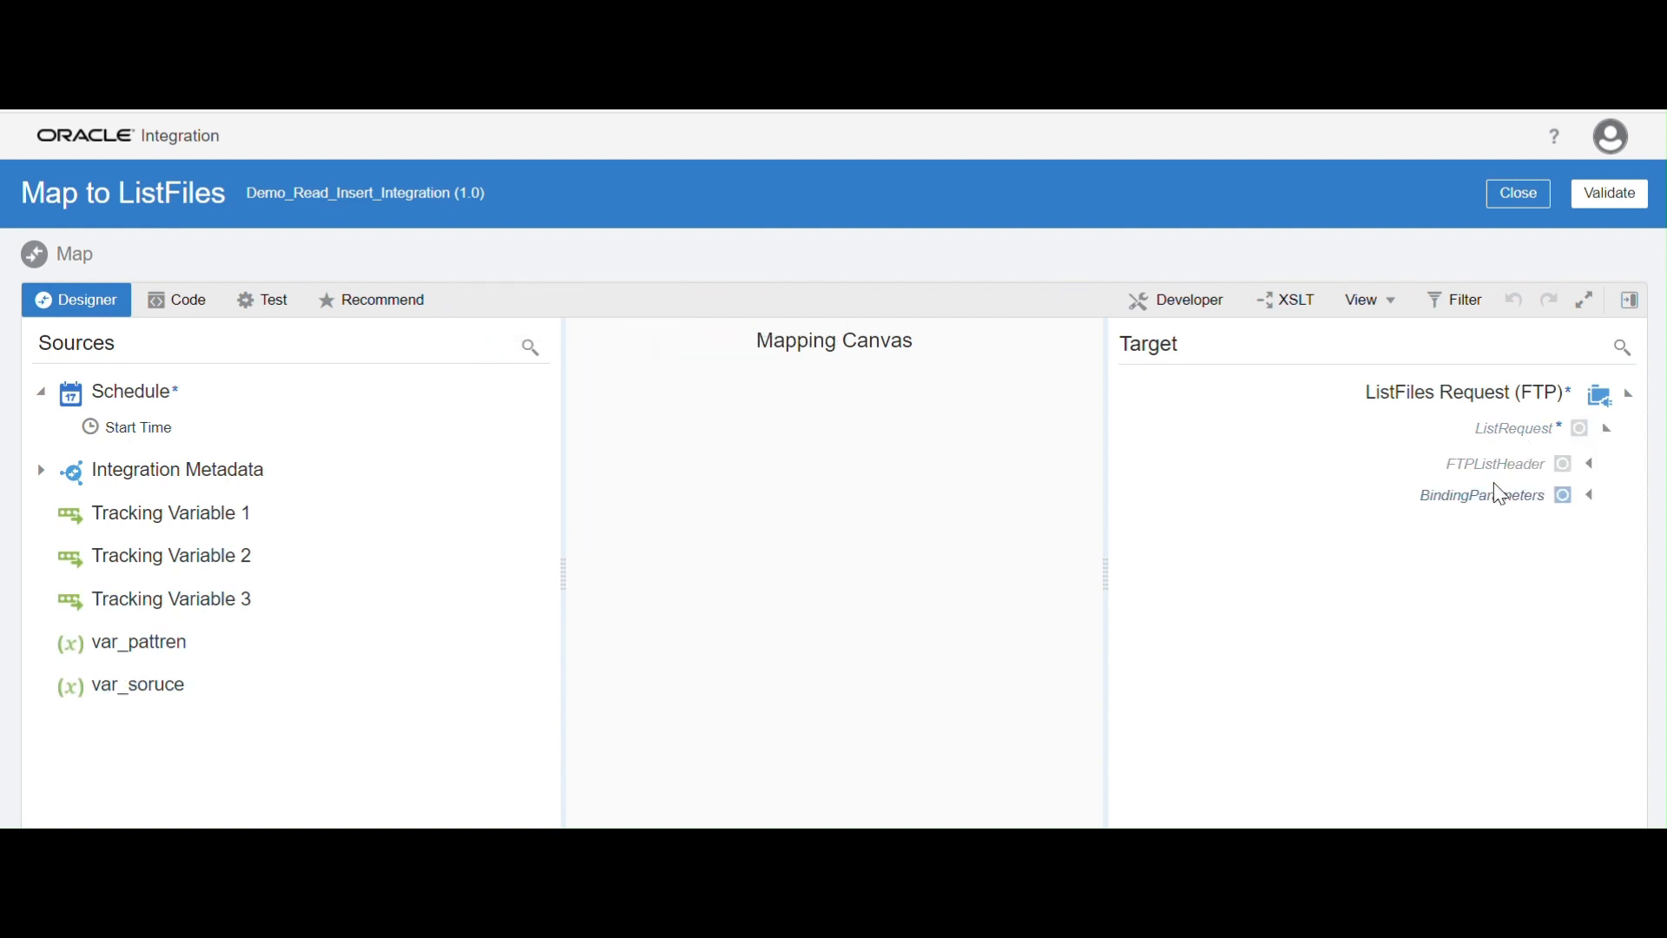
pyautogui.click(1592, 468)
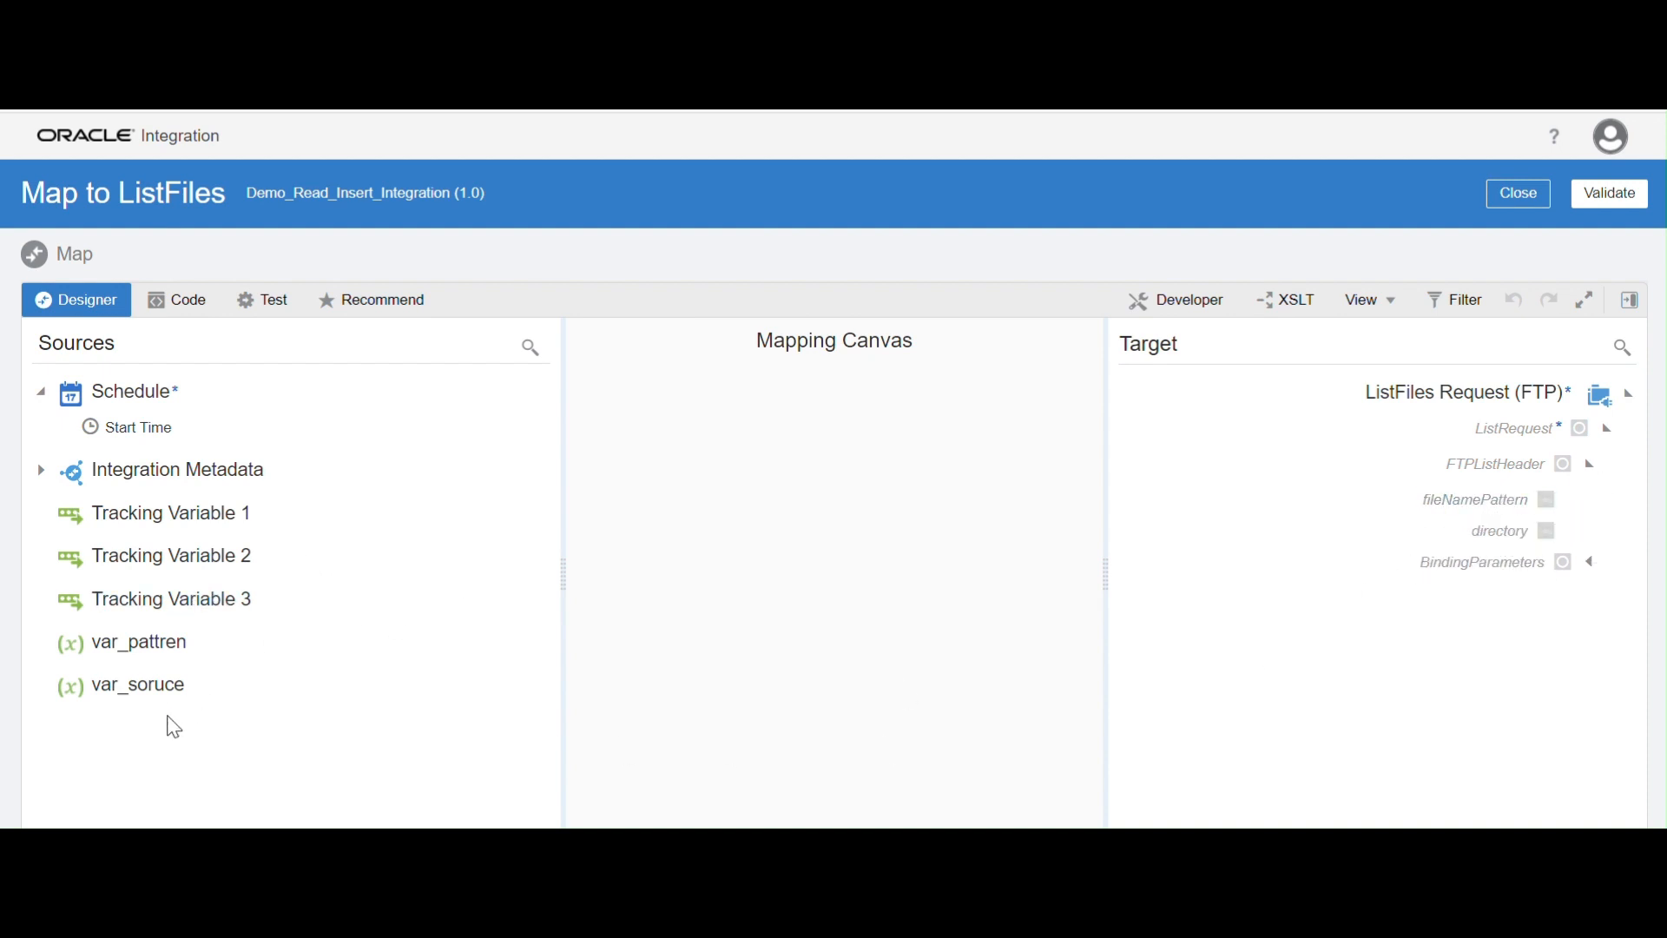
# Map the source variable var_pattren to the target element fileNamePattern
pyautogui.click(165, 644)
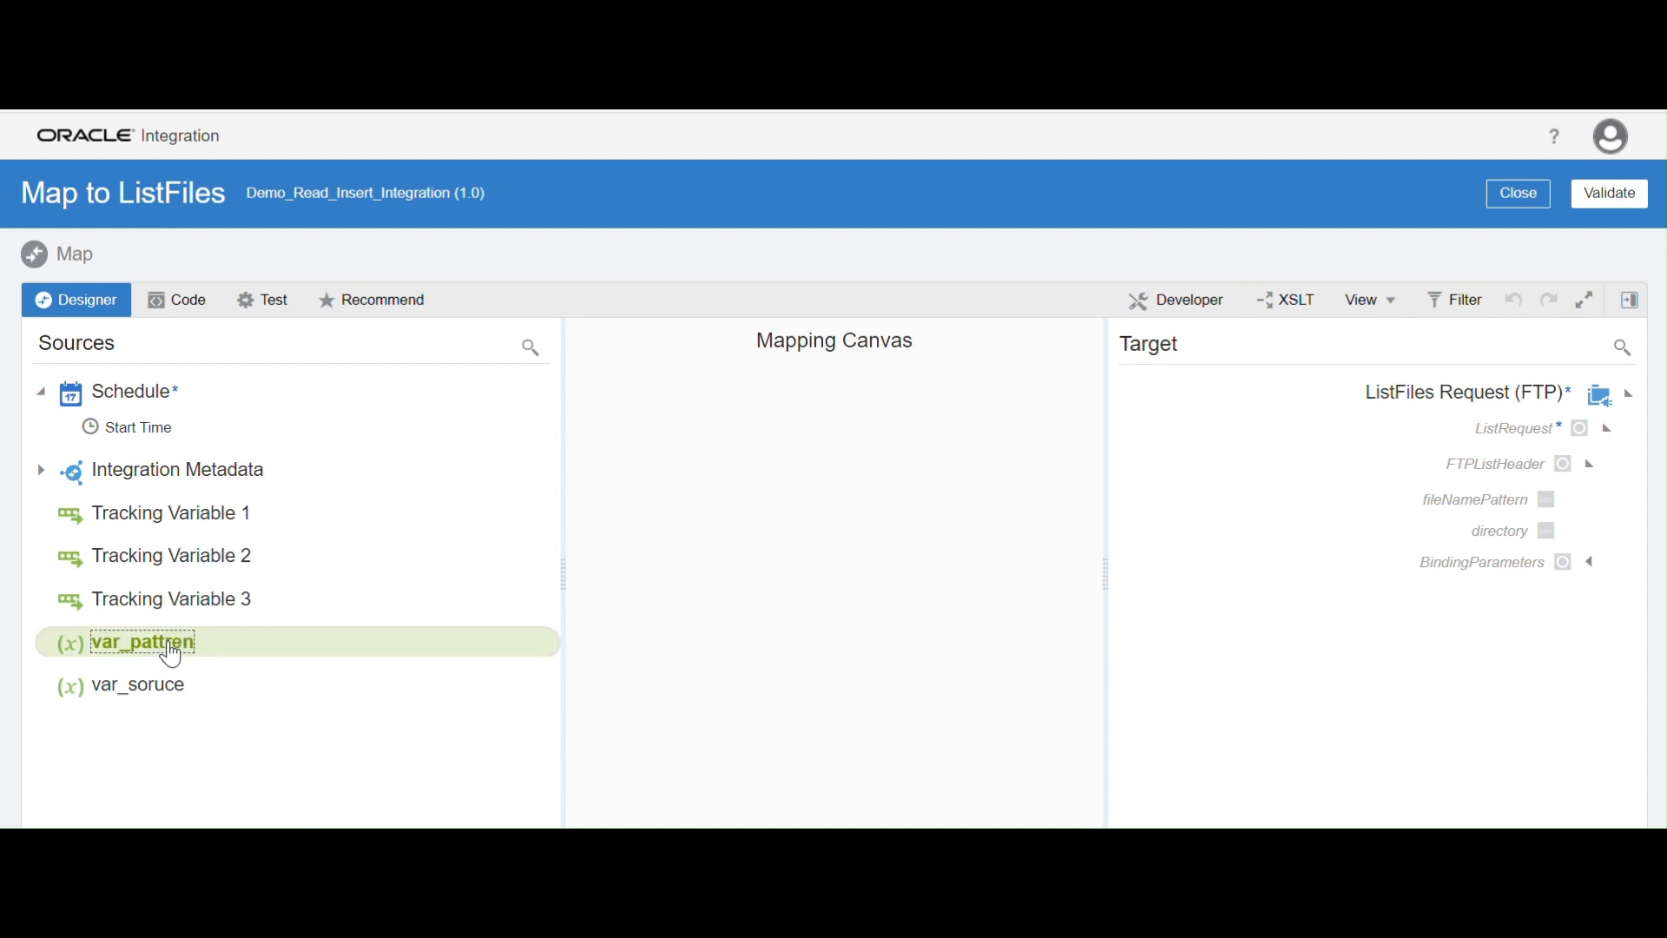
pyautogui.click(177, 642)
pyautogui.moveTo(178, 650); pyautogui.dragTo(1412, 521)
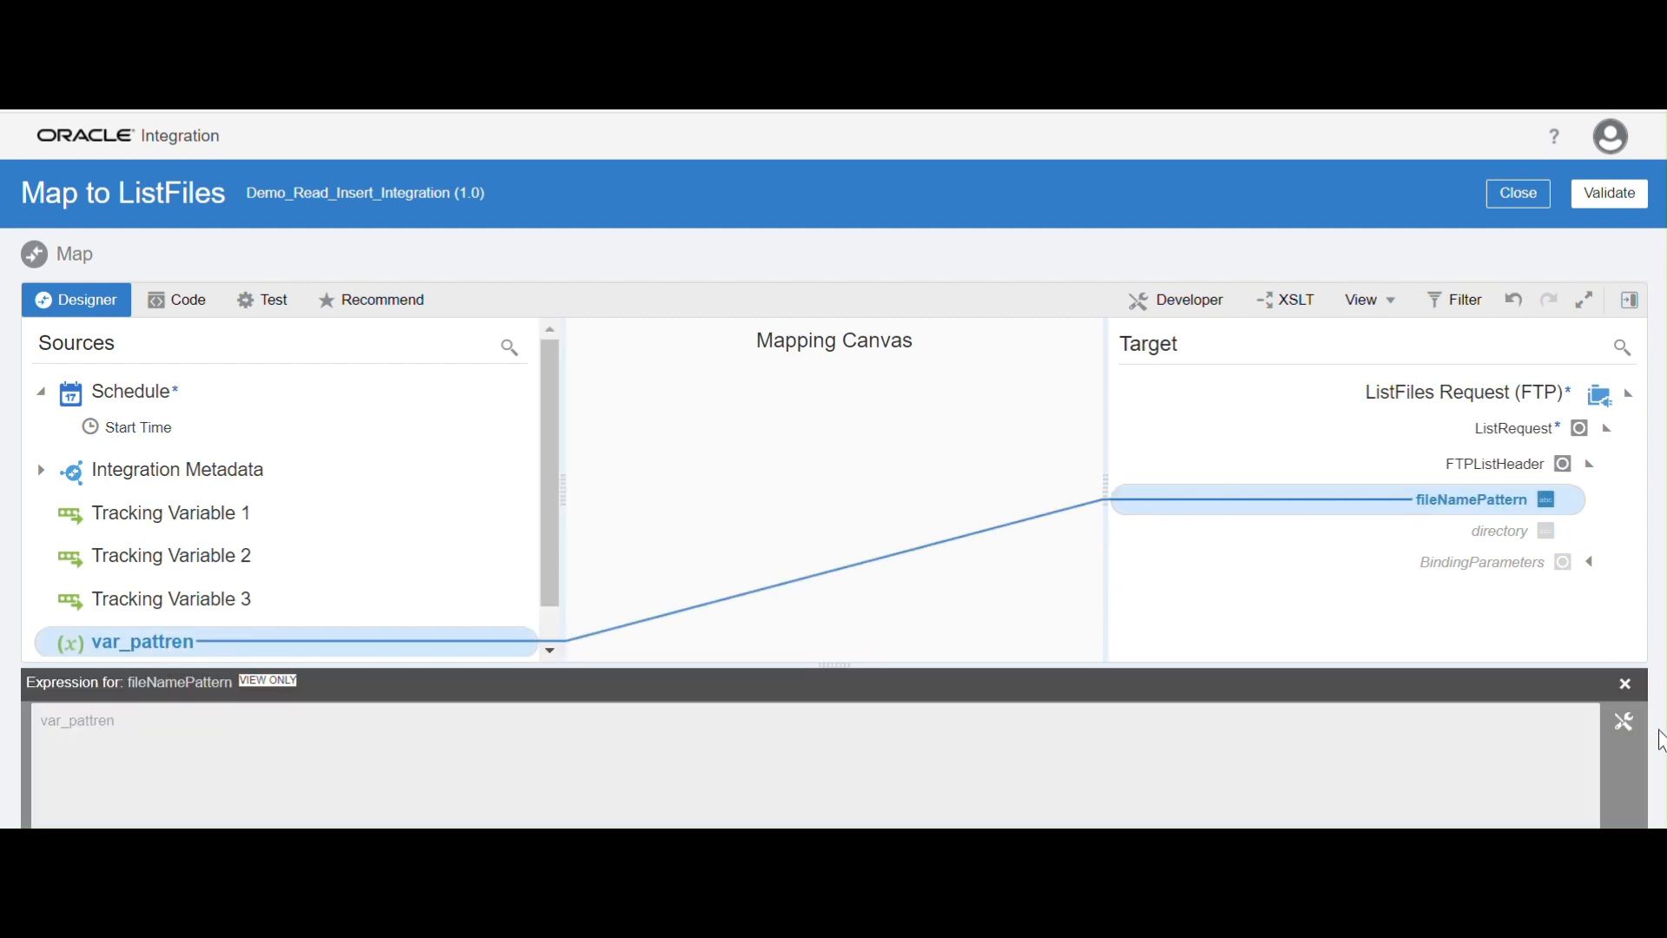
pyautogui.click(1625, 683)
# Map the source variable var_soruce to the target element directory, validate the mapping and return to the integration flow
pyautogui.moveTo(165, 701); pyautogui.dragTo(1436, 531)
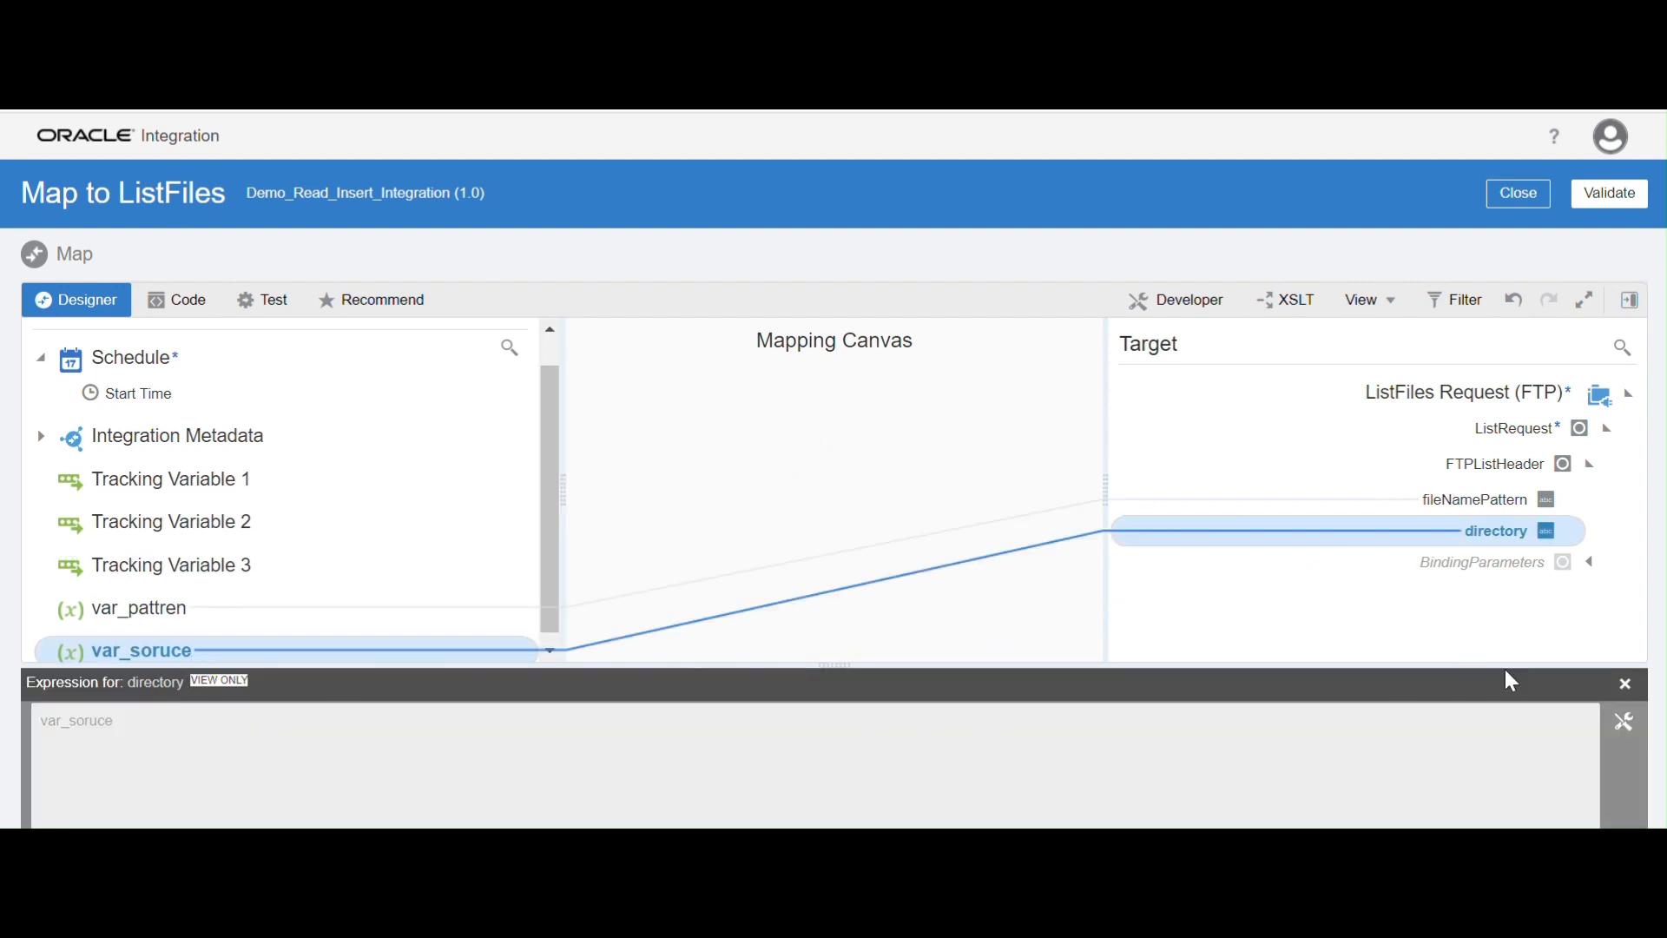
pyautogui.click(1626, 684)
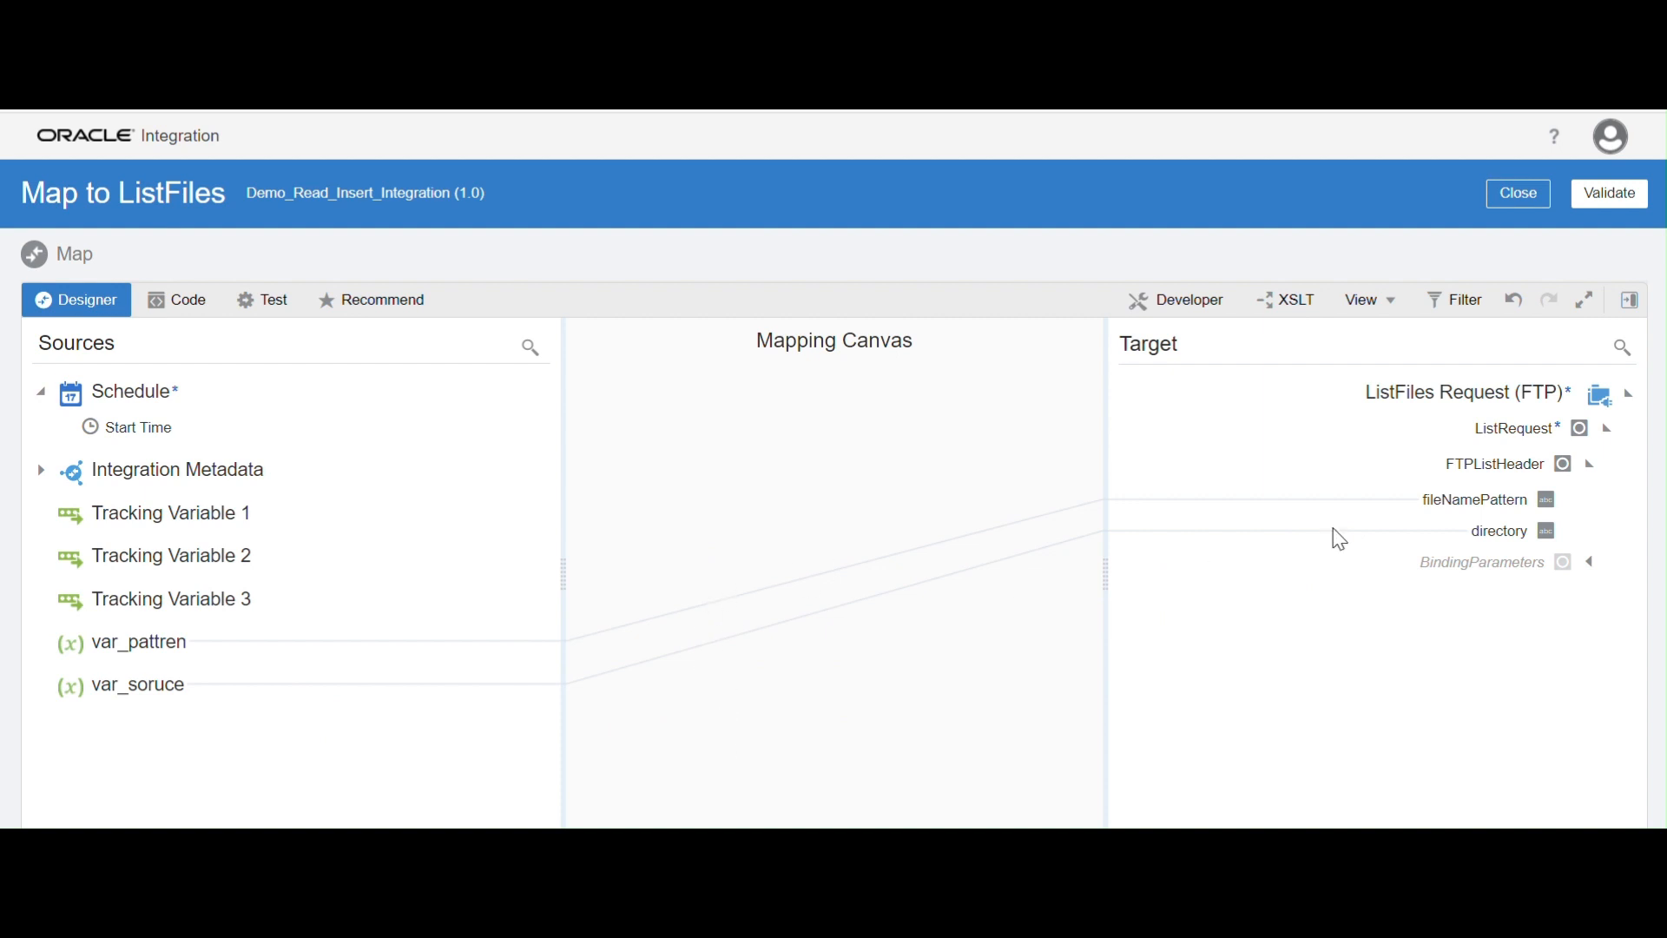
pyautogui.click(1617, 196)
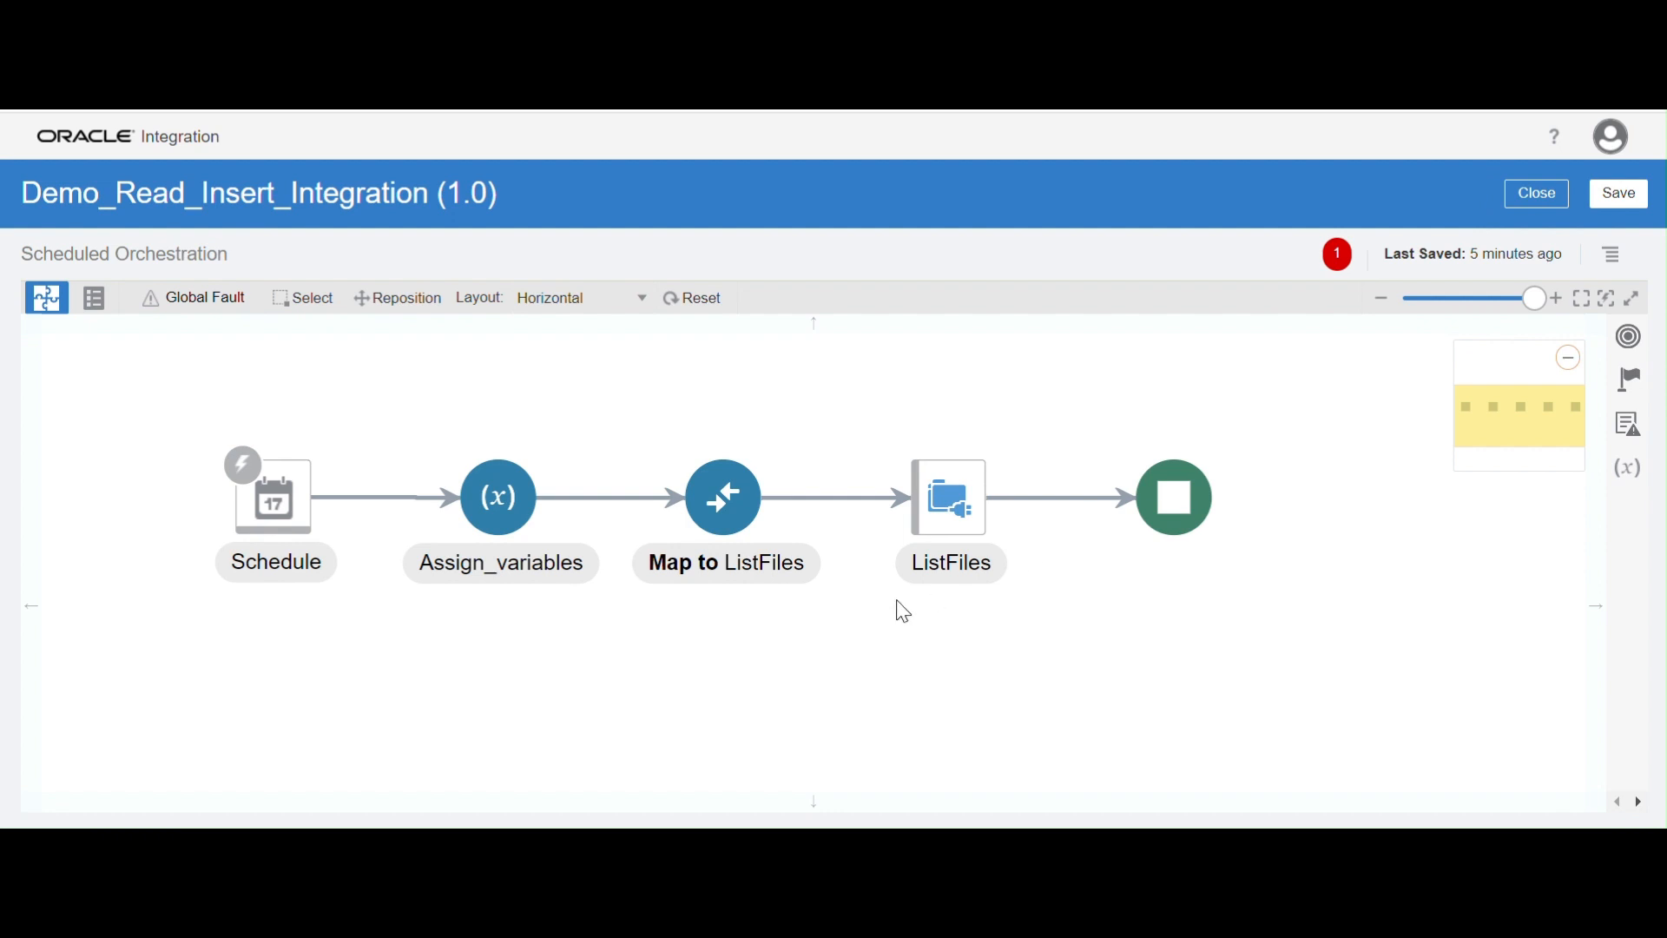
pyautogui.moveTo(809, 649); pyautogui.dragTo(796, 645)
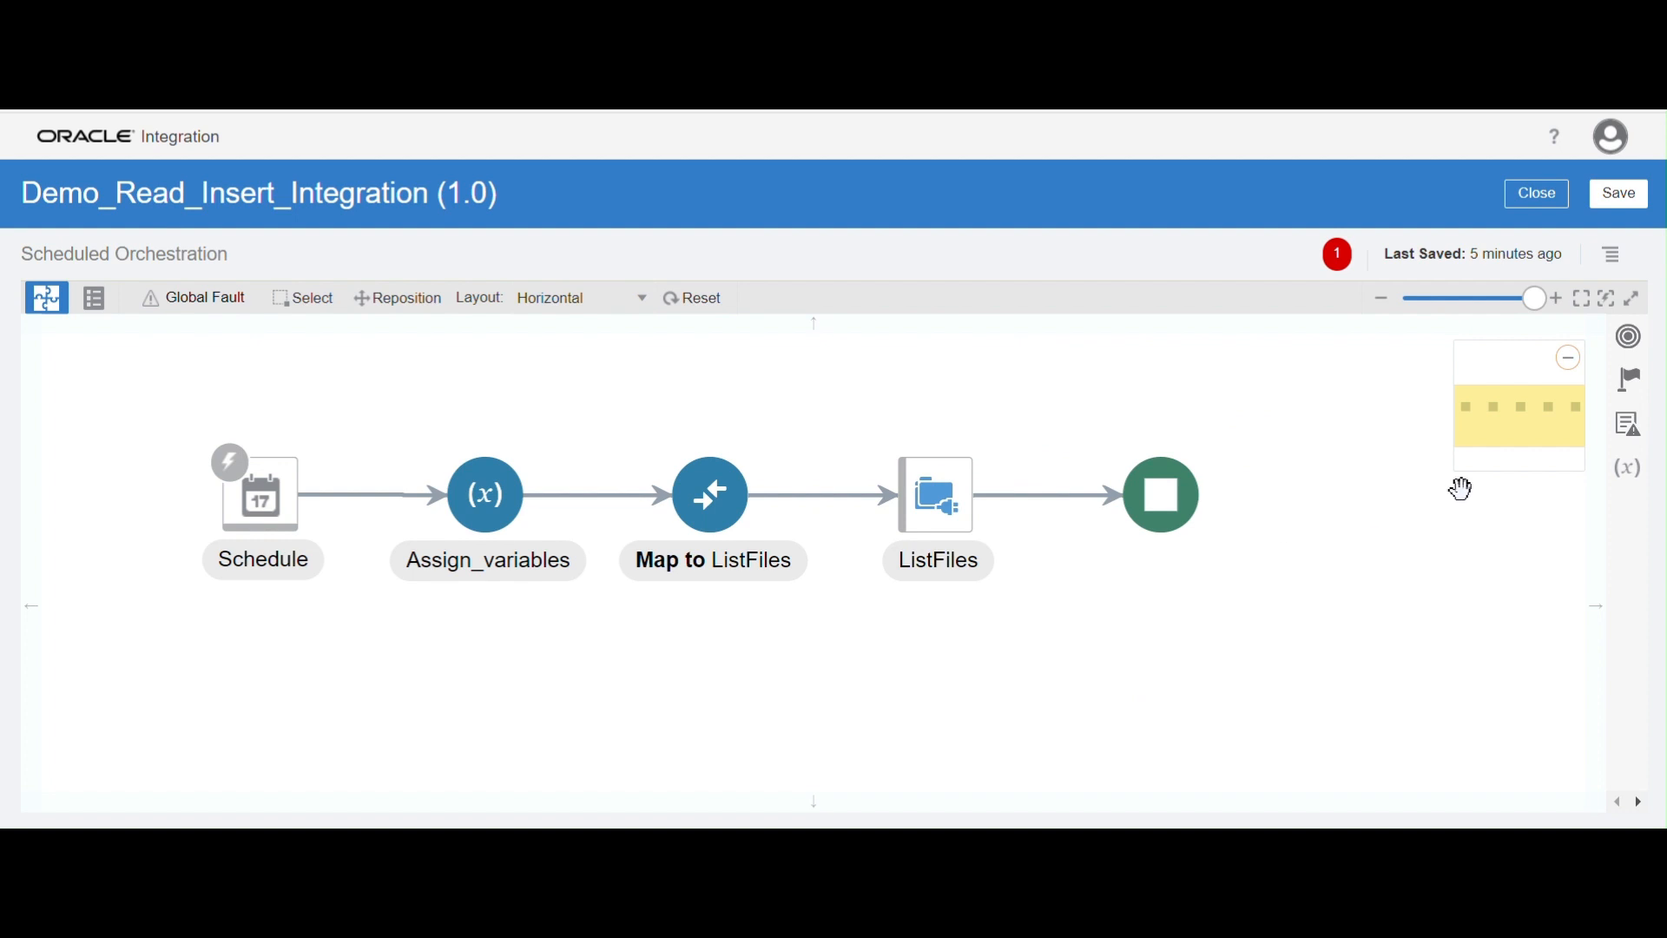
# Add a Scope action named ScopMain to the flow after the ListFiles invoke
pyautogui.click(1633, 380)
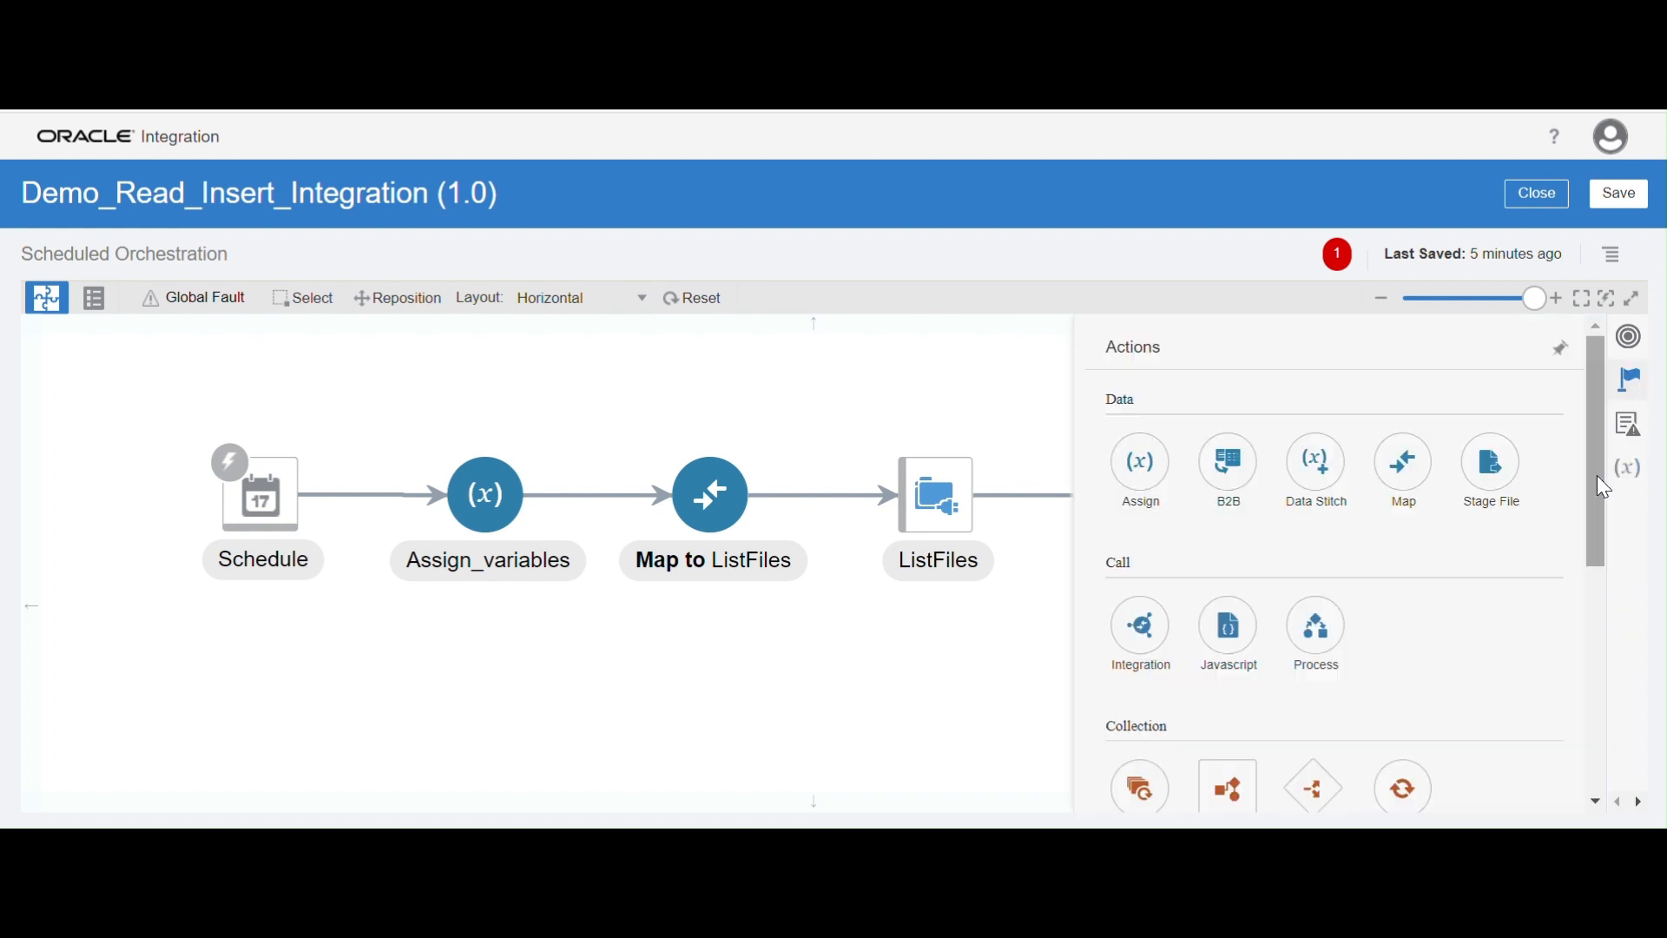
pyautogui.moveTo(1598, 451); pyautogui.dragTo(1603, 605)
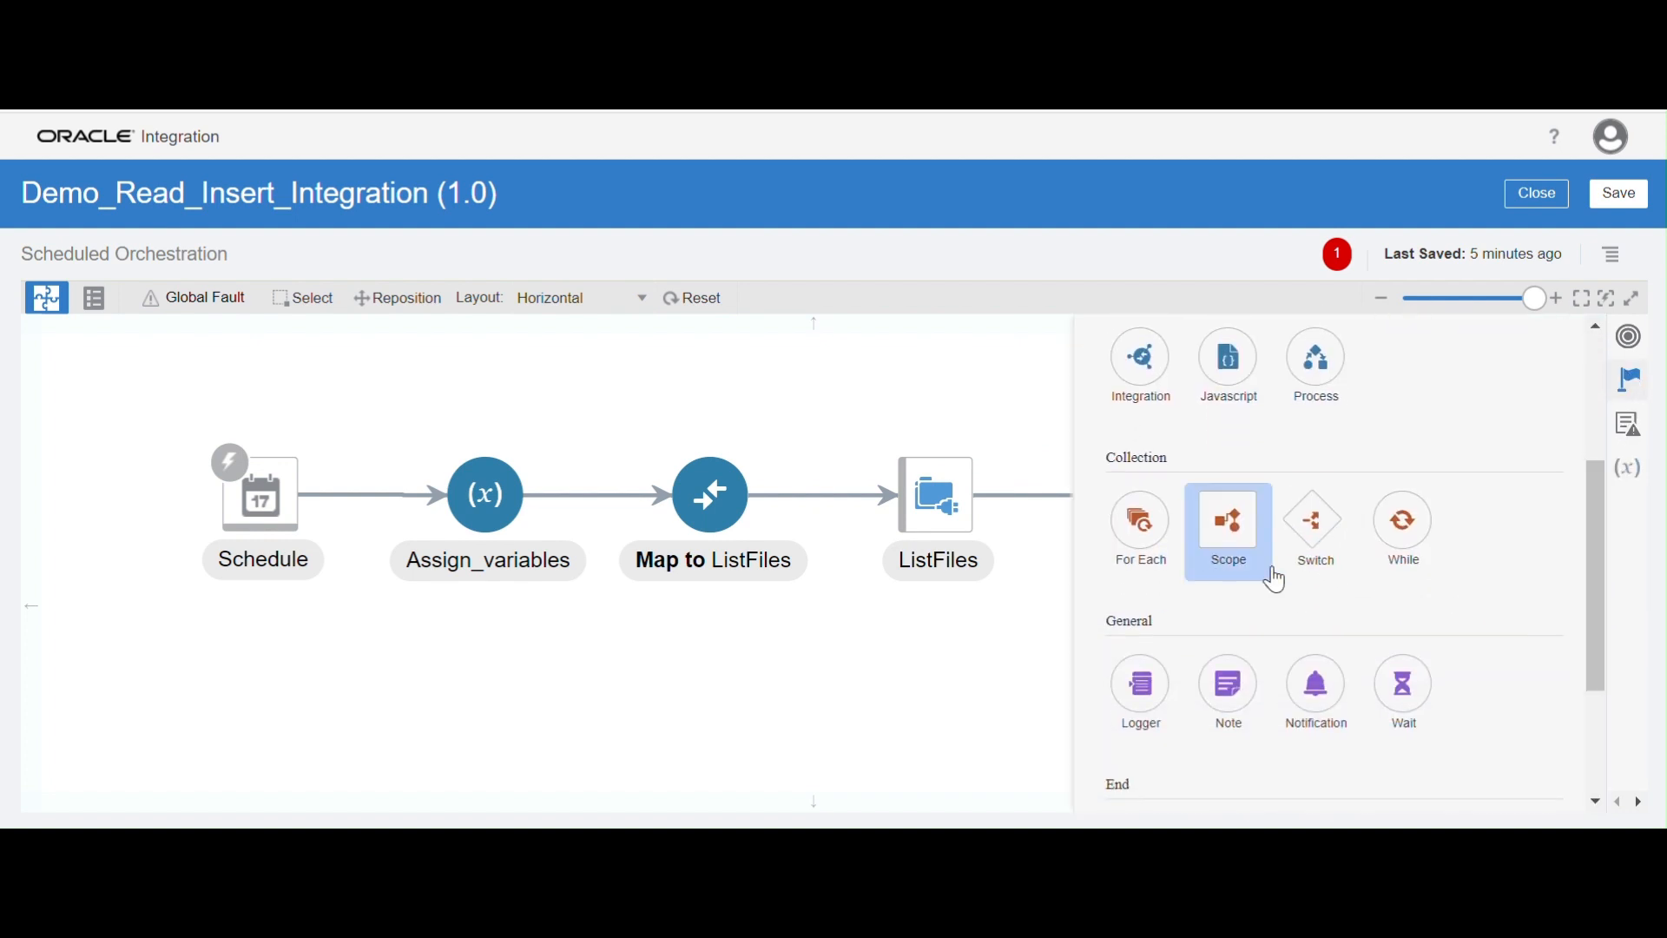
pyautogui.moveTo(1250, 560); pyautogui.dragTo(1034, 480)
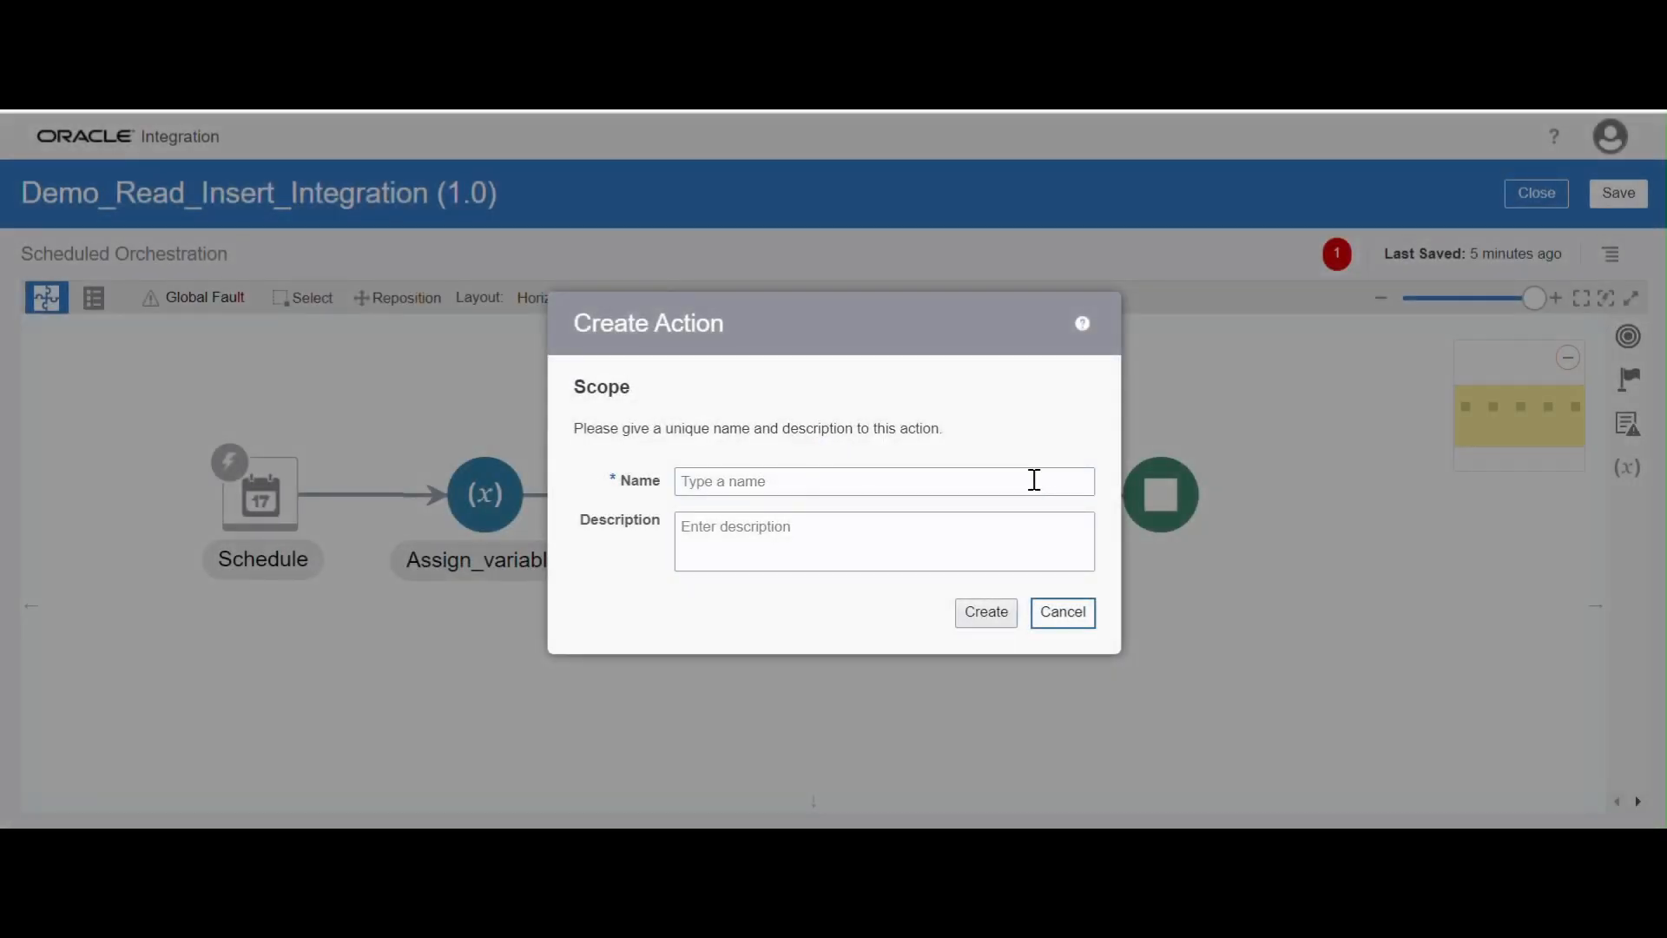
pyautogui.click(754, 481)
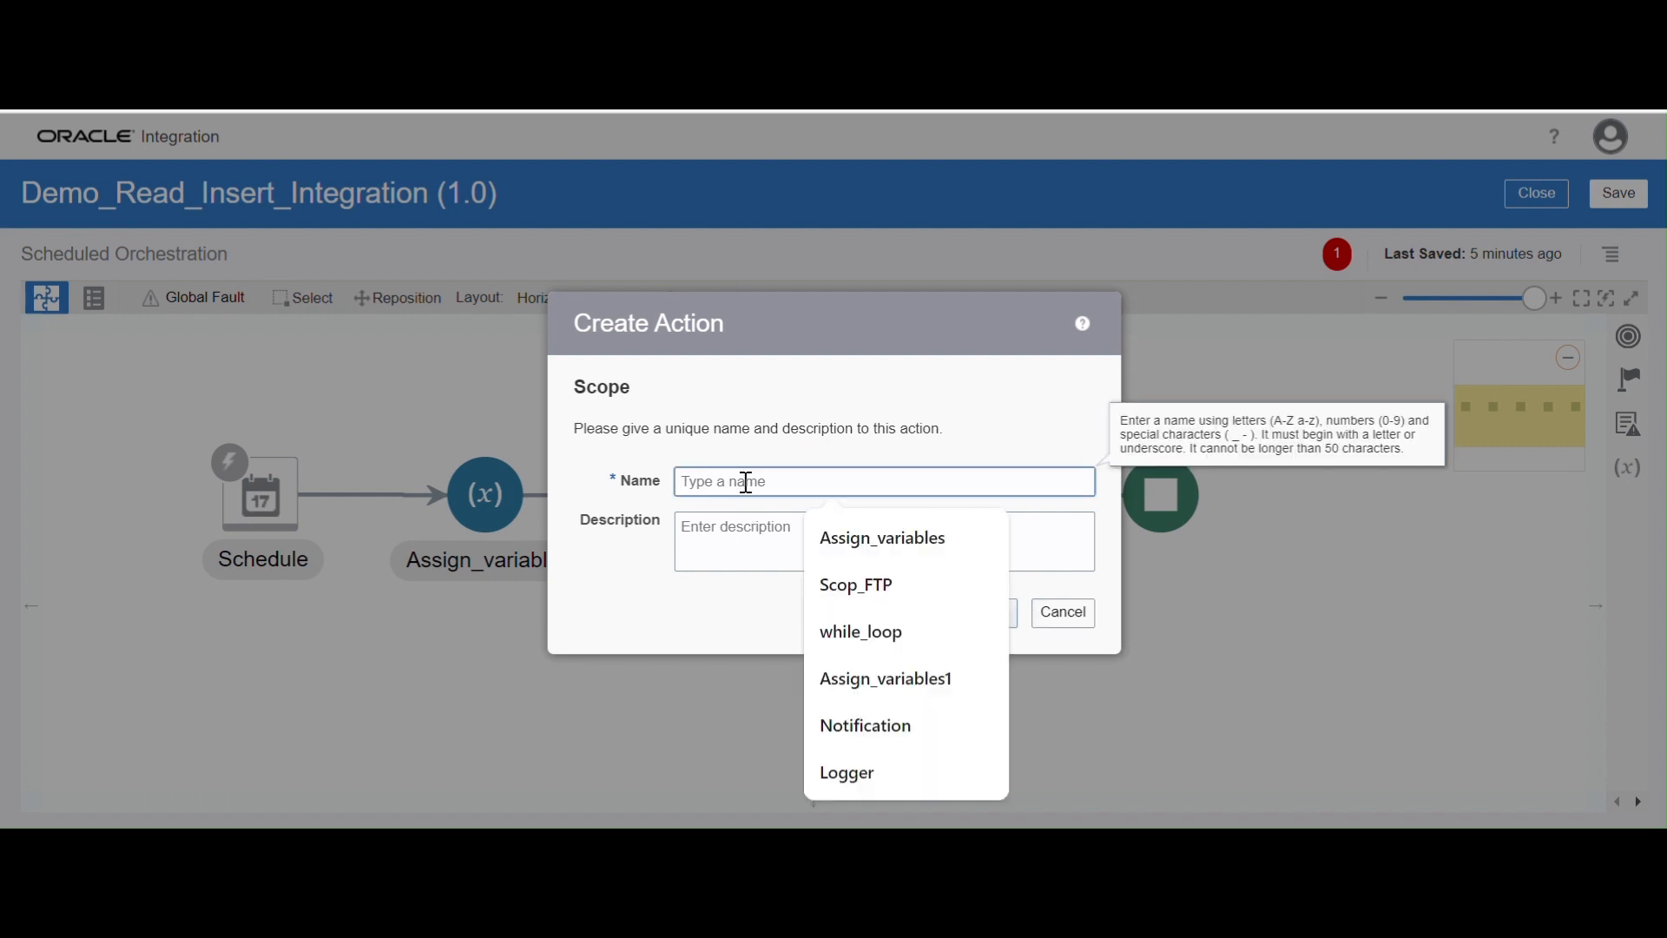
pyautogui.click(859, 586)
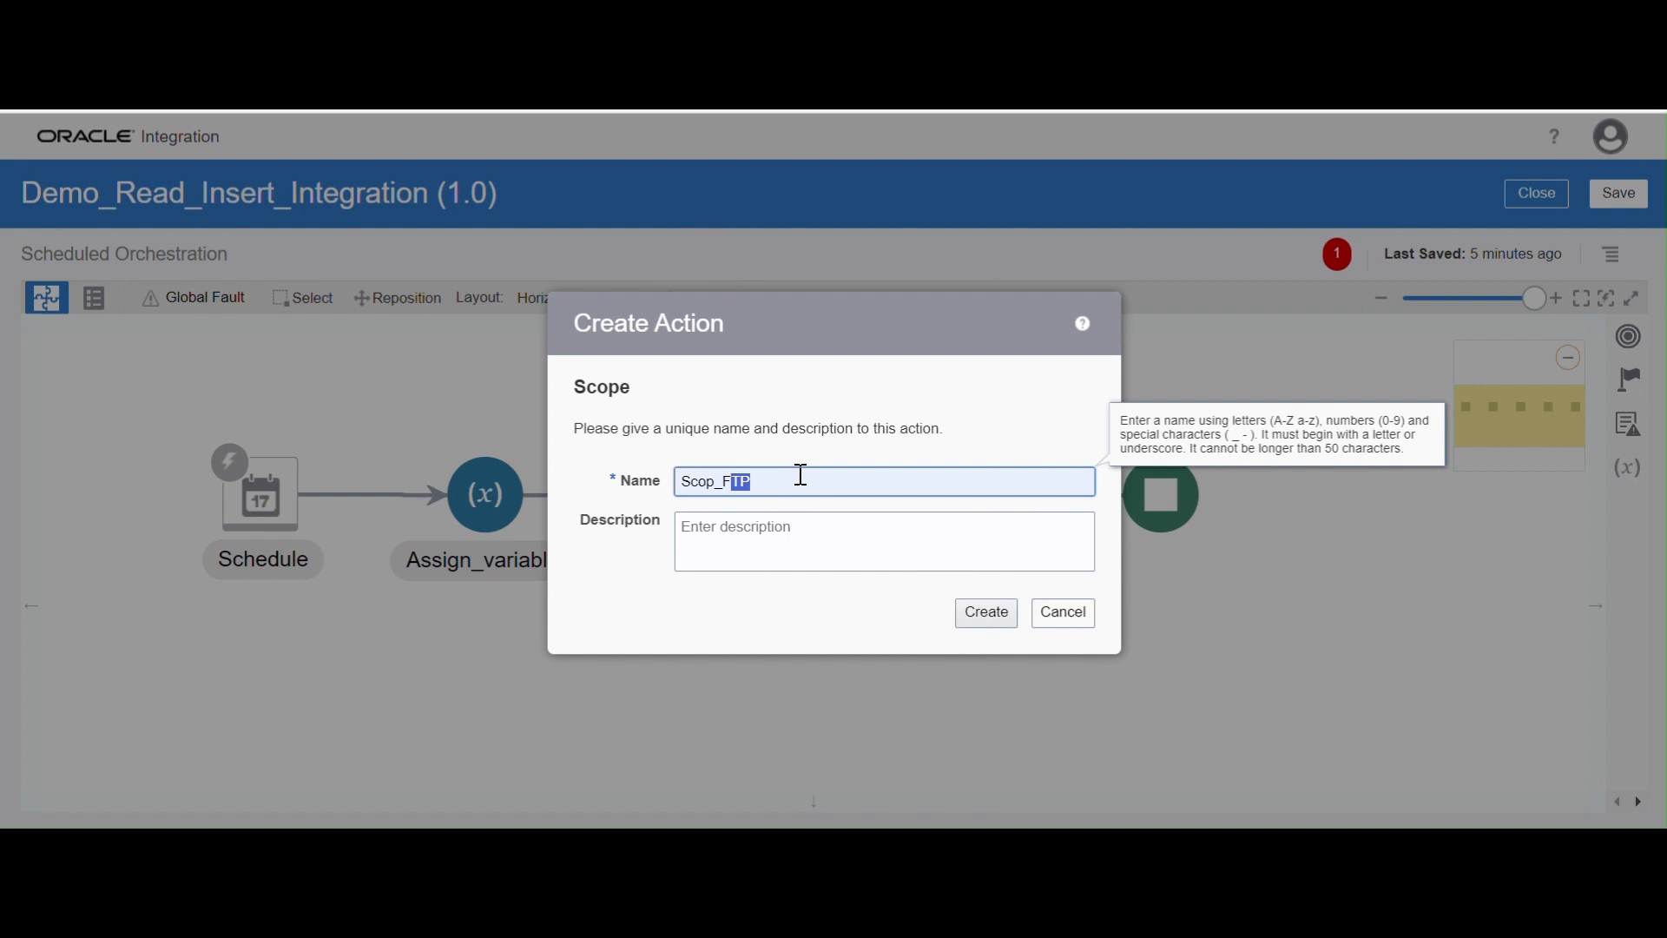
pyautogui.press('BackSpace')
pyautogui.press('BackSpace')
pyautogui.write('M')
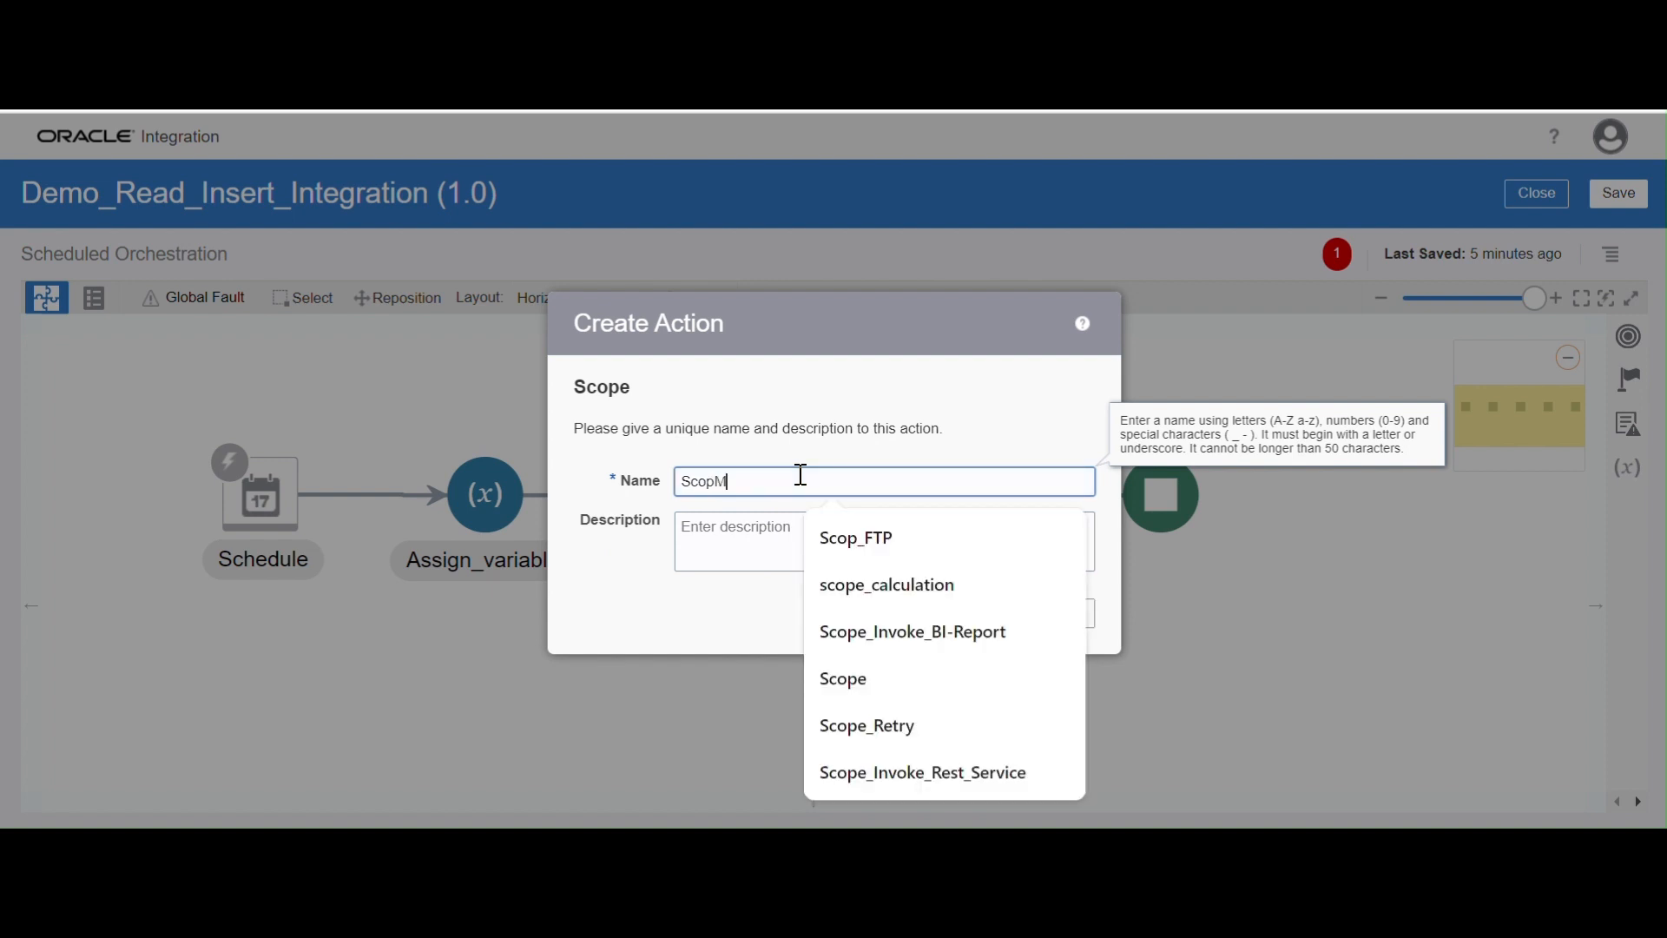
pyautogui.write('ain')
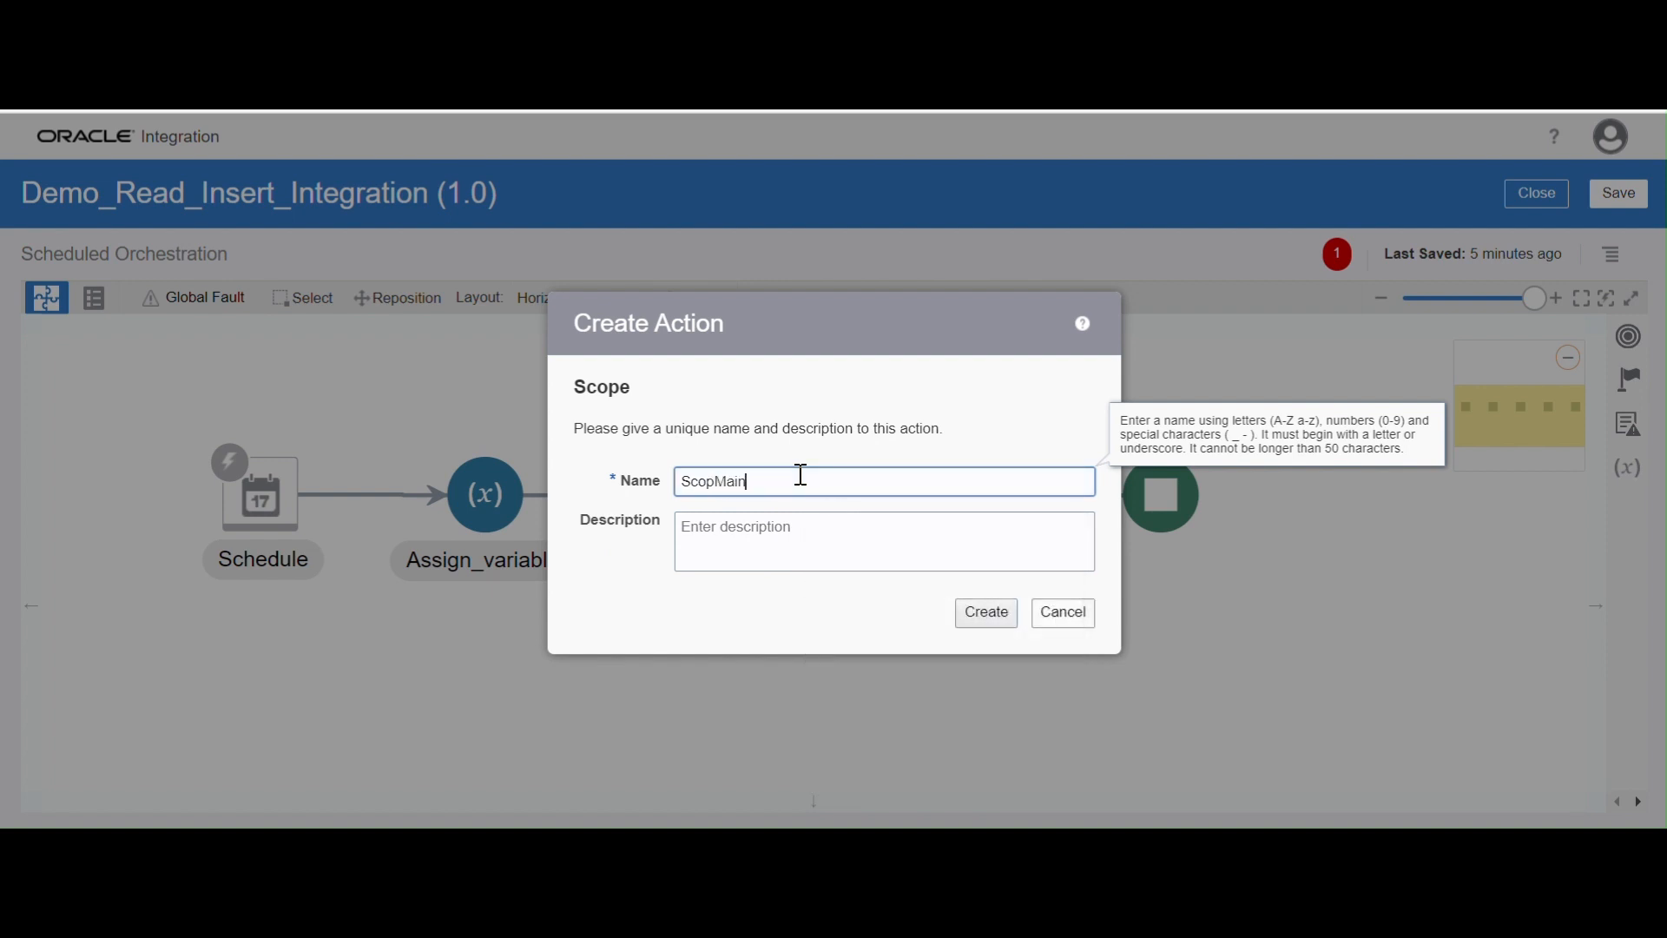
pyautogui.click(992, 613)
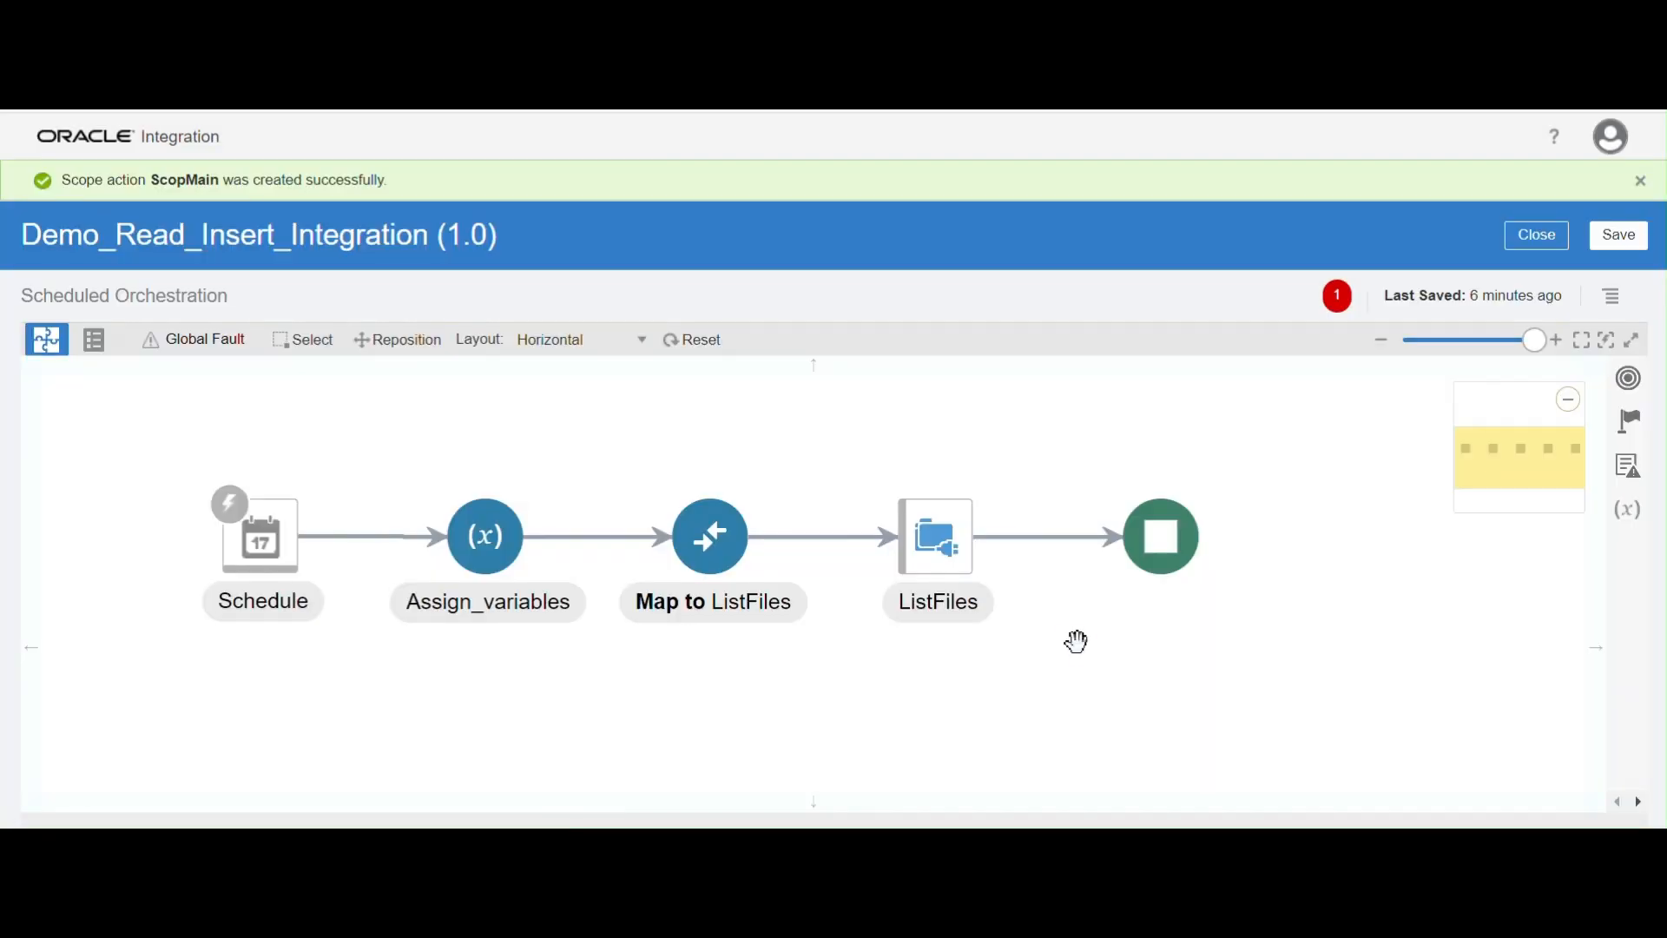
# Add a Switch action inside the ScopMain scope
pyautogui.moveTo(841, 726); pyautogui.dragTo(733, 618)
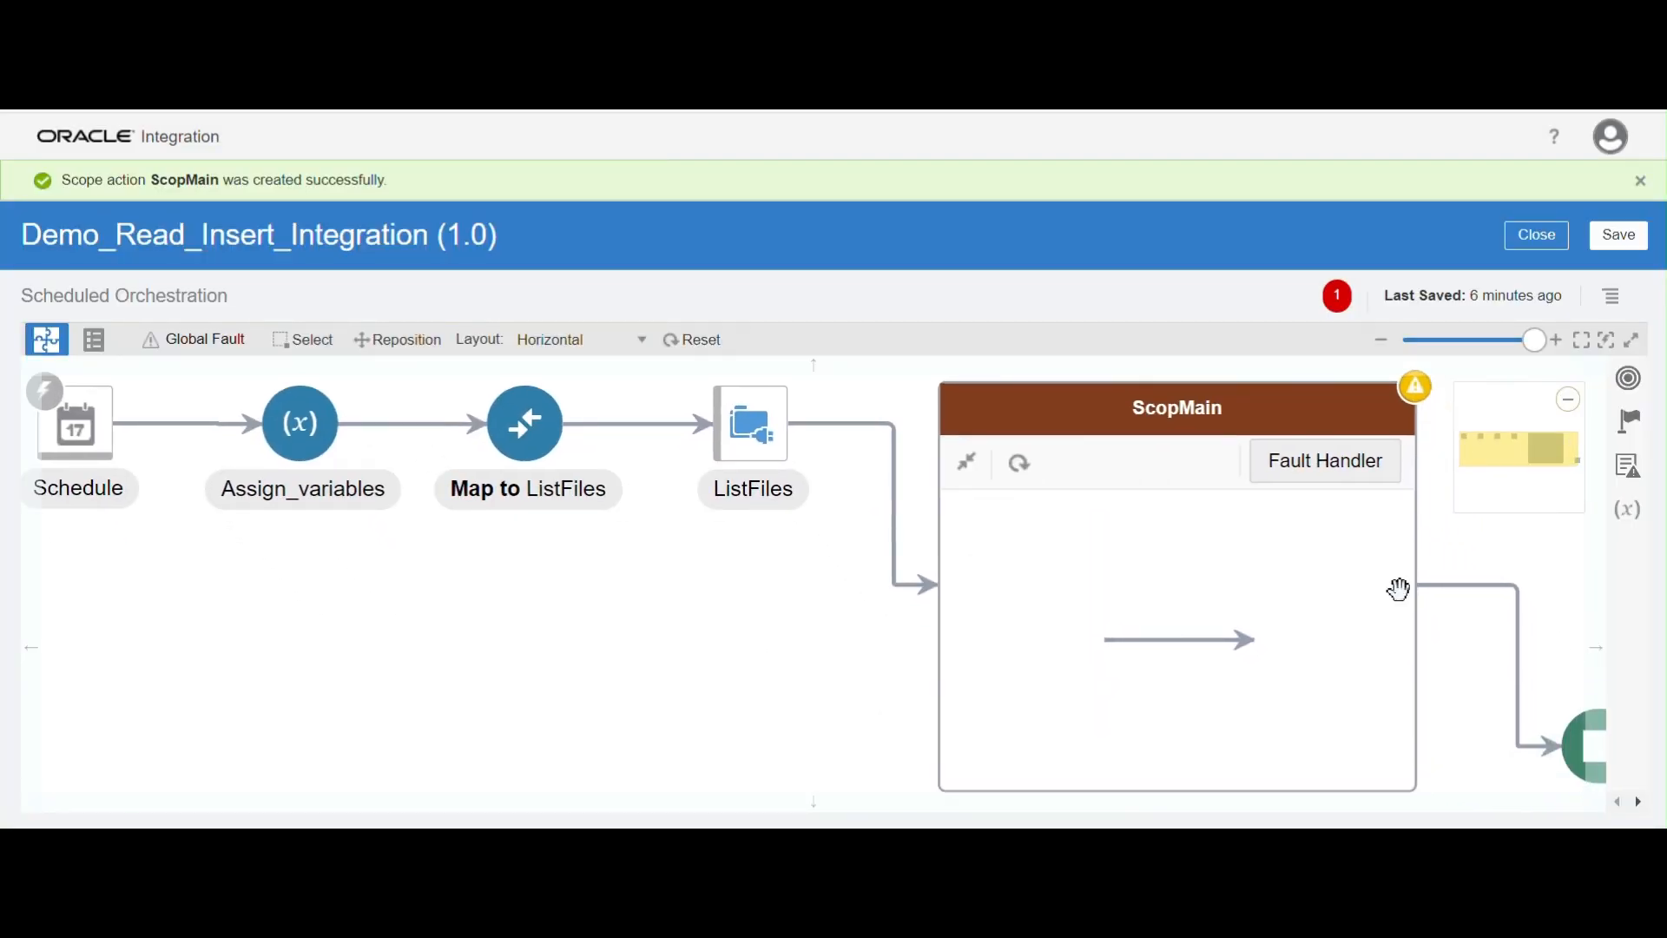
pyautogui.click(1523, 336)
pyautogui.moveTo(605, 617); pyautogui.dragTo(704, 624)
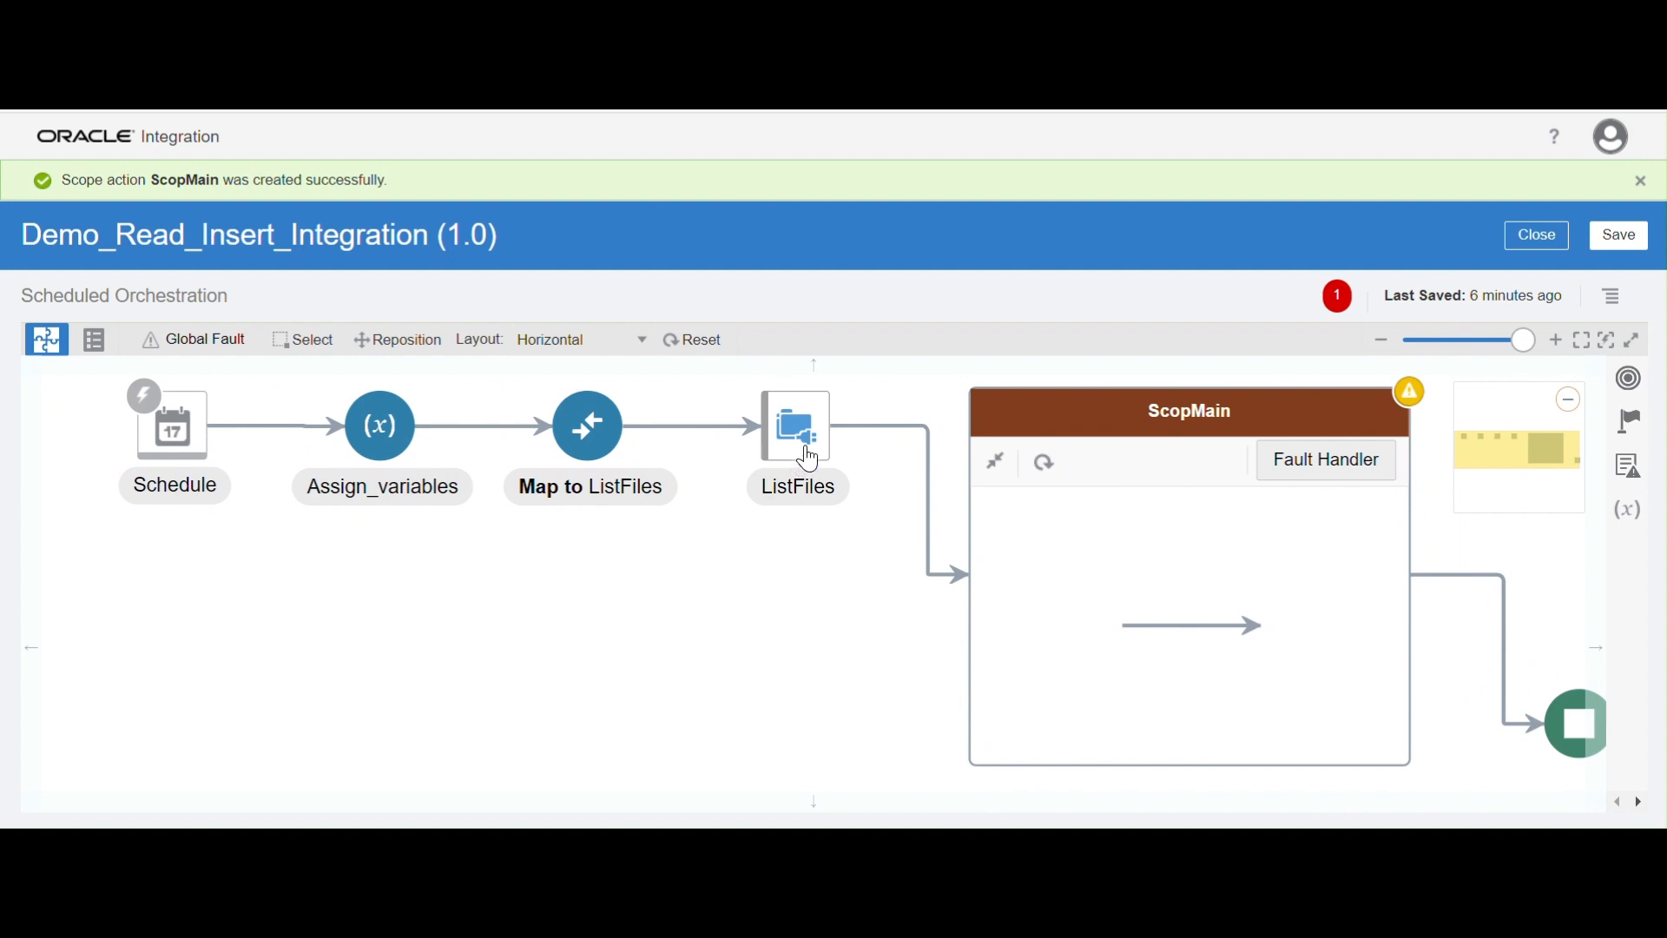
pyautogui.moveTo(811, 457)
pyautogui.click(820, 479)
pyautogui.moveTo(804, 454)
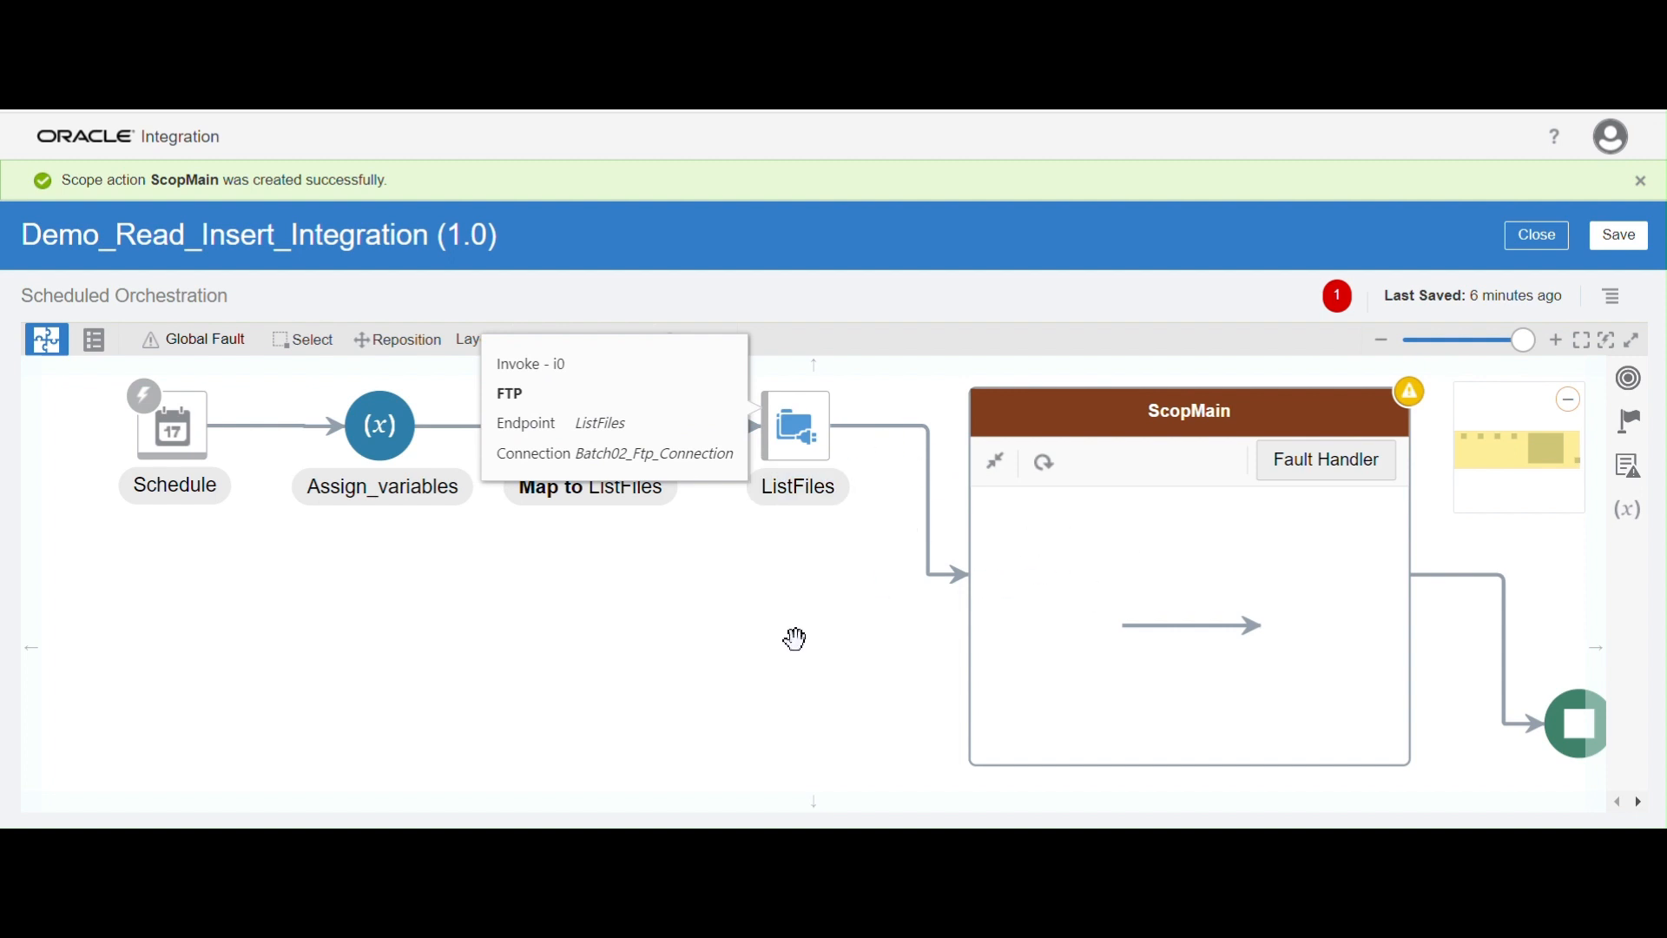
pyautogui.moveTo(796, 639); pyautogui.dragTo(775, 671)
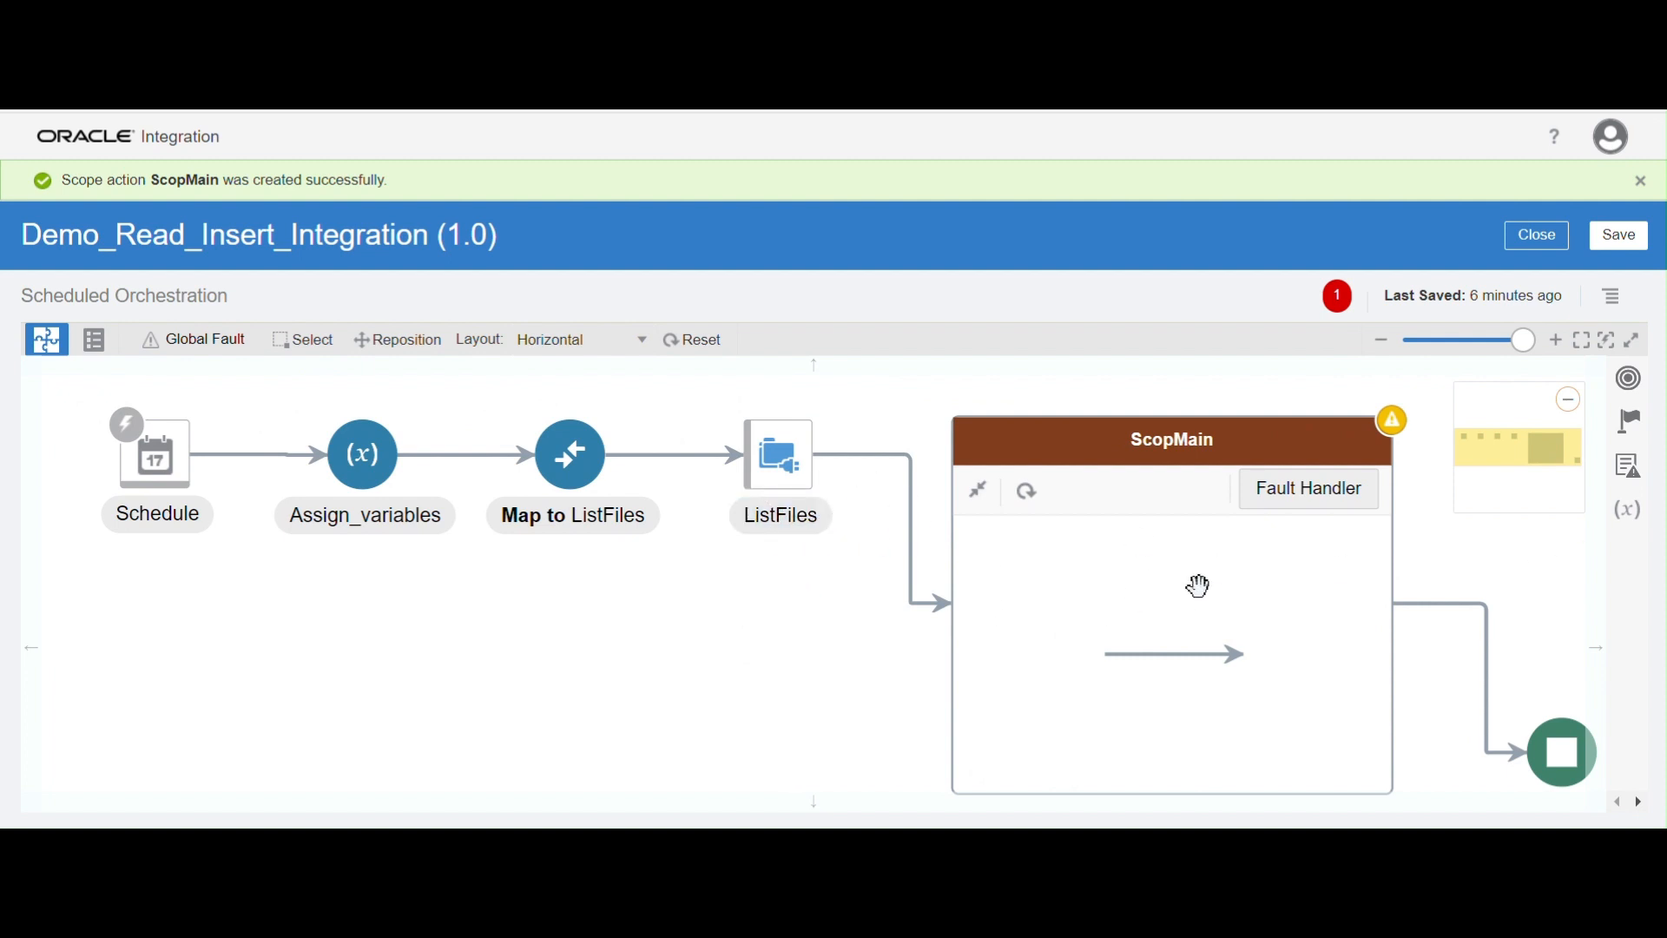
pyautogui.click(1640, 434)
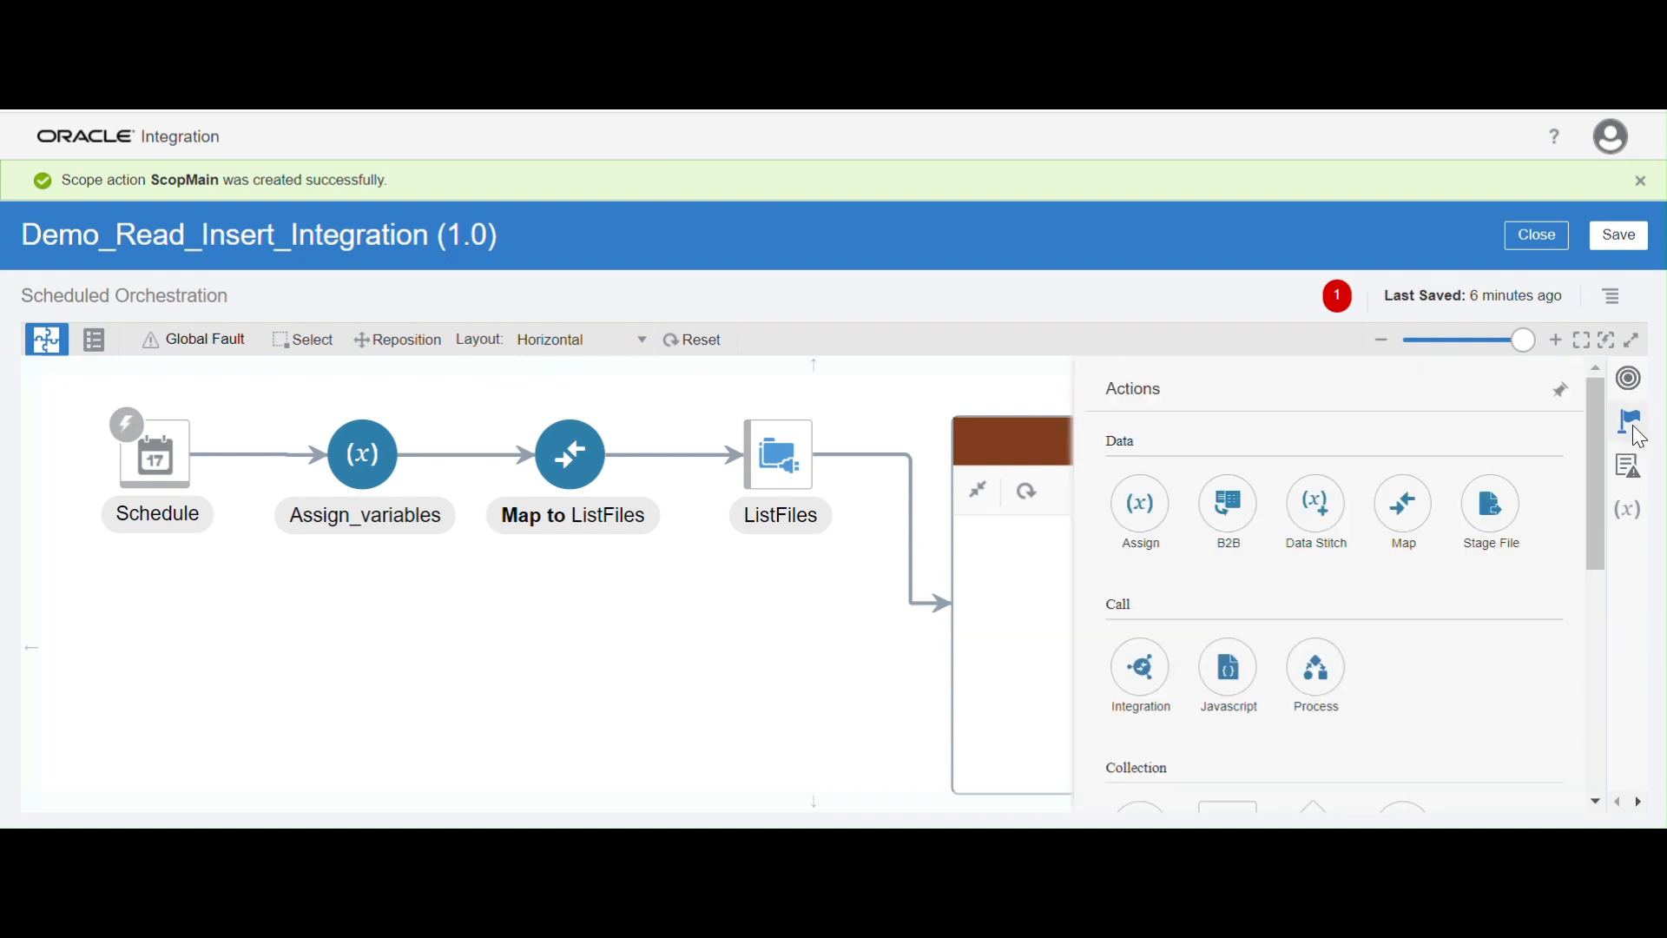
pyautogui.moveTo(1595, 493); pyautogui.dragTo(1601, 562)
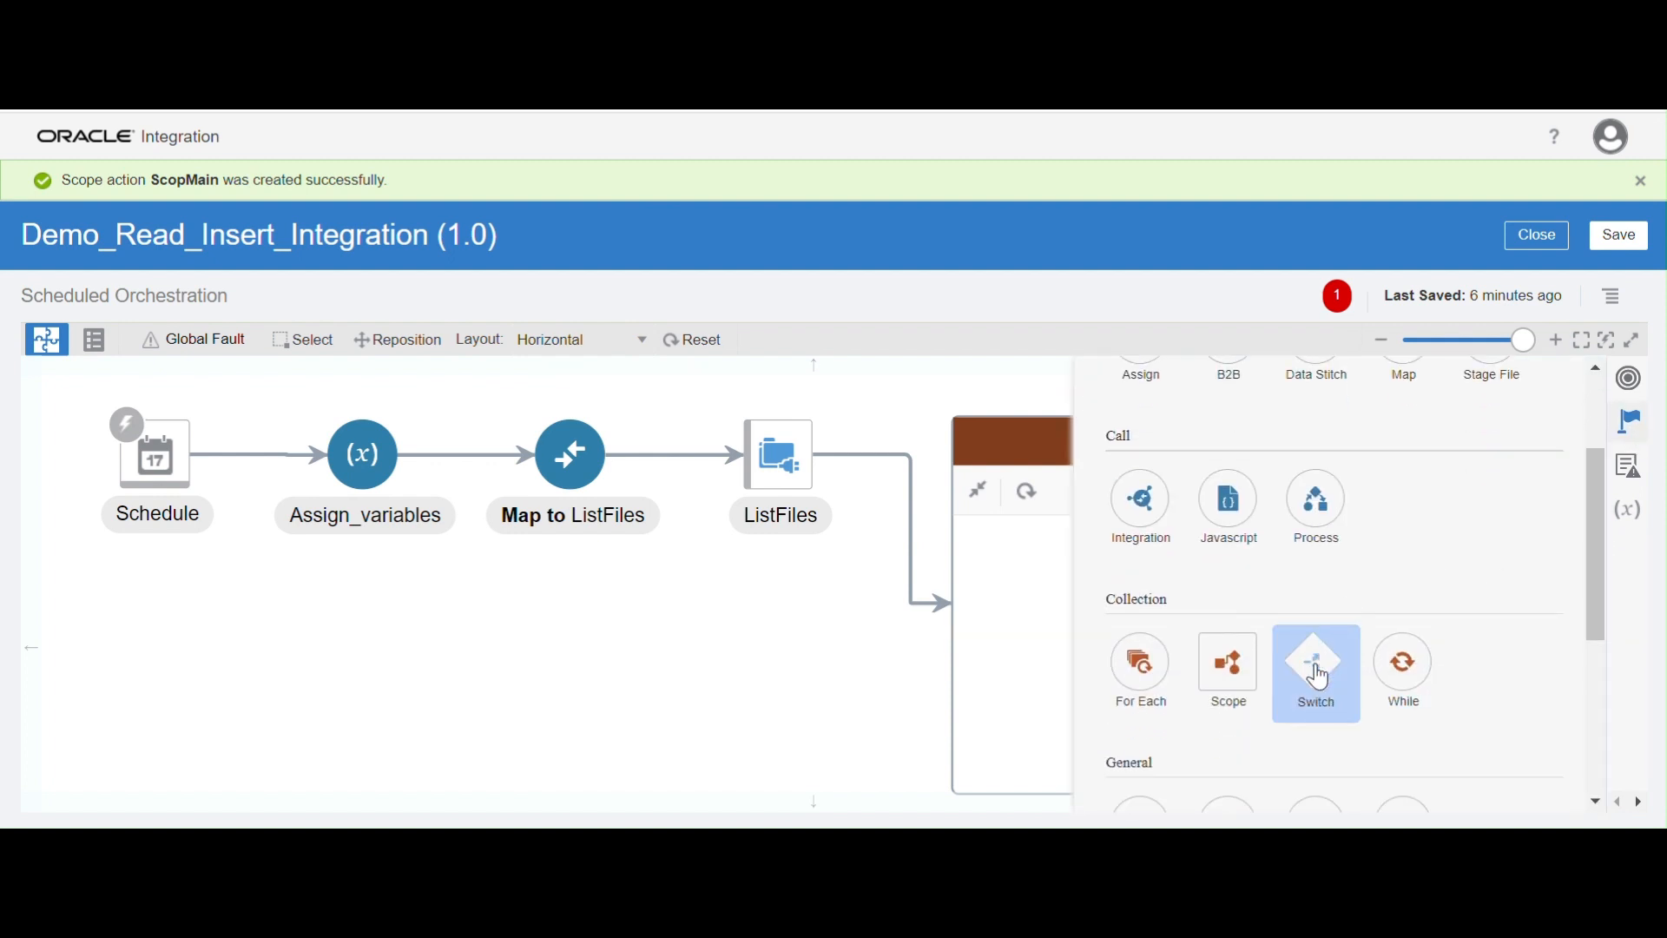
pyautogui.moveTo(1316, 664); pyautogui.dragTo(1117, 632)
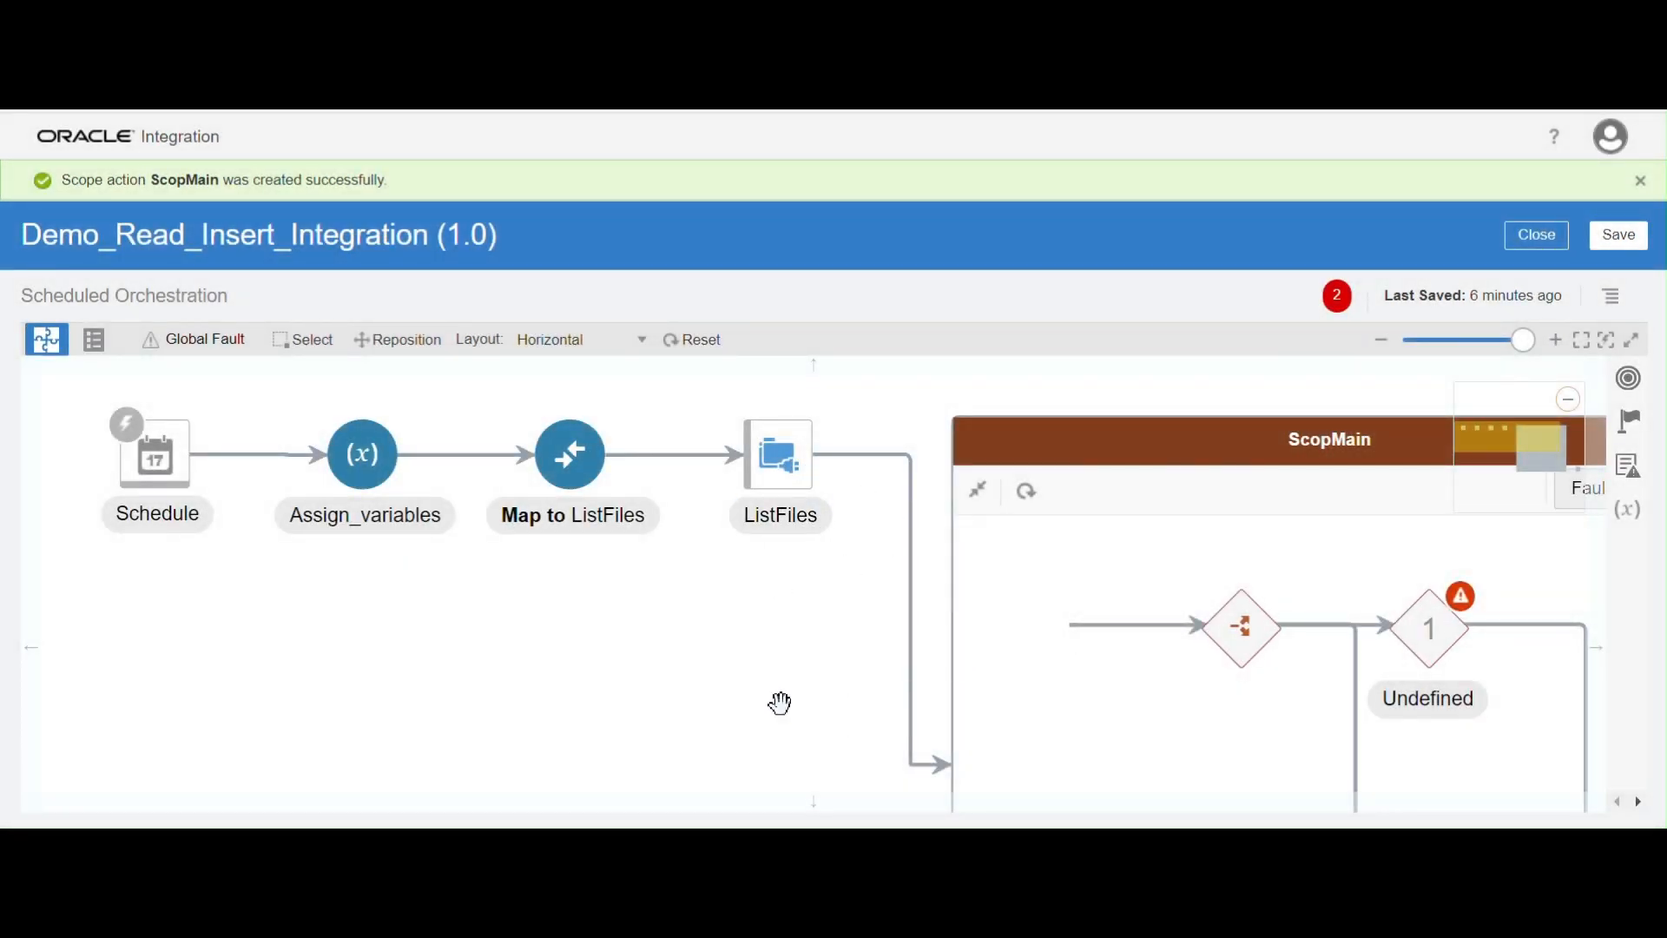
# Open the Switch's undefined first branch for editing and name its expression "file count check"
pyautogui.moveTo(781, 704); pyautogui.dragTo(681, 625)
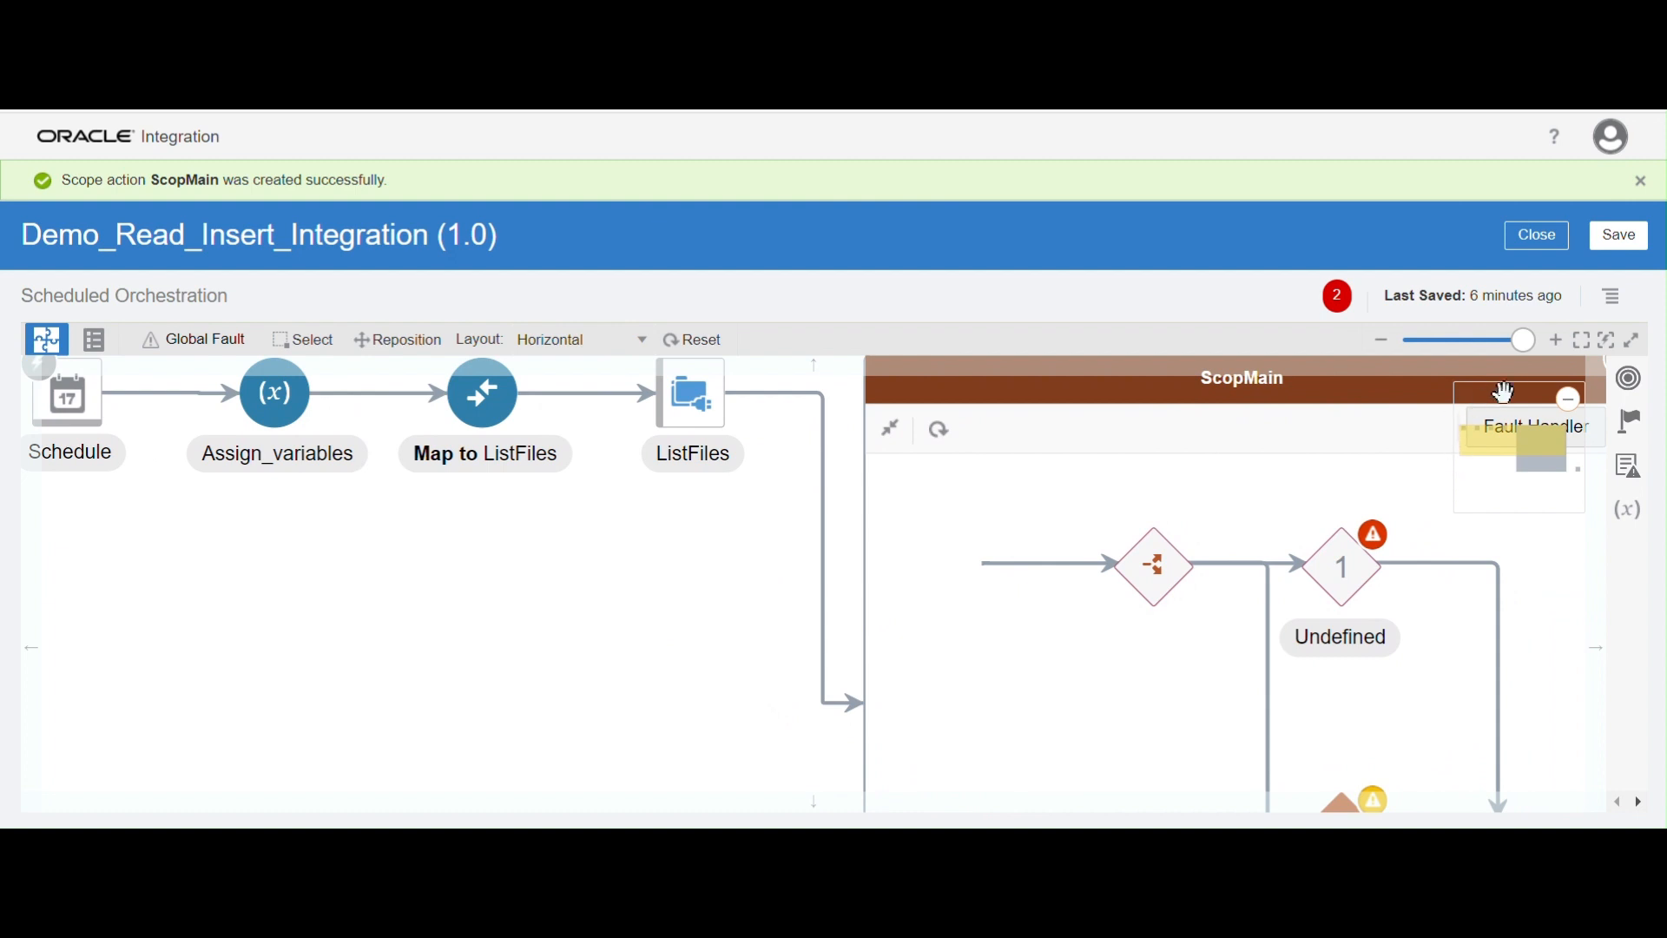
pyautogui.moveTo(1511, 349); pyautogui.dragTo(1465, 340)
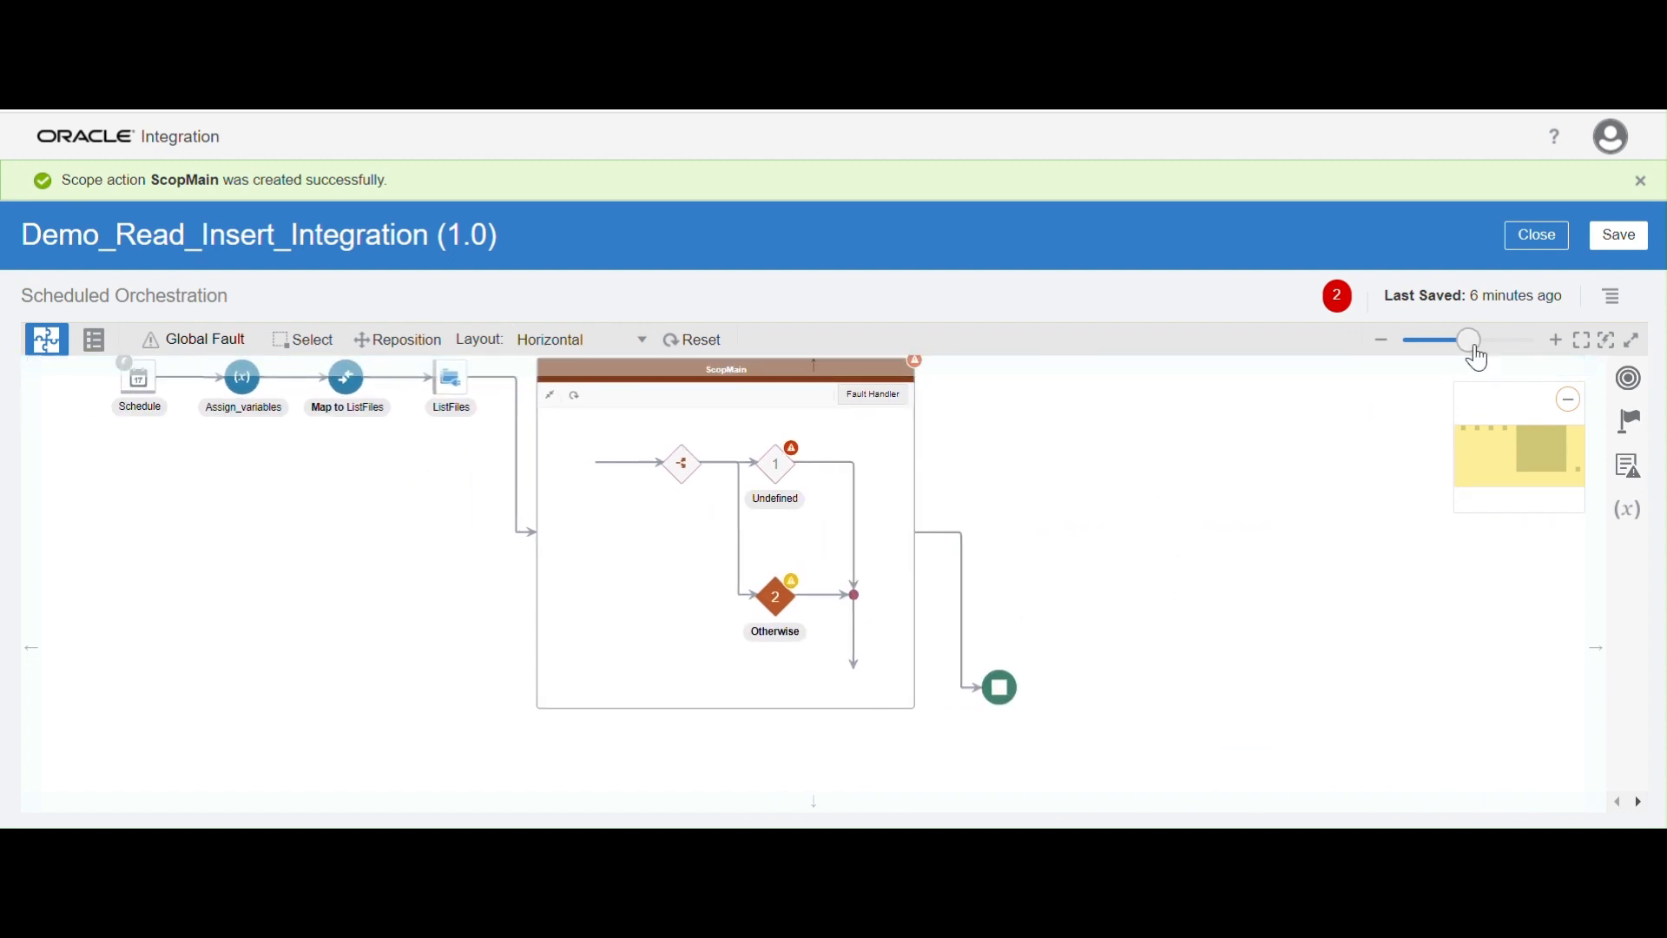
pyautogui.click(1481, 344)
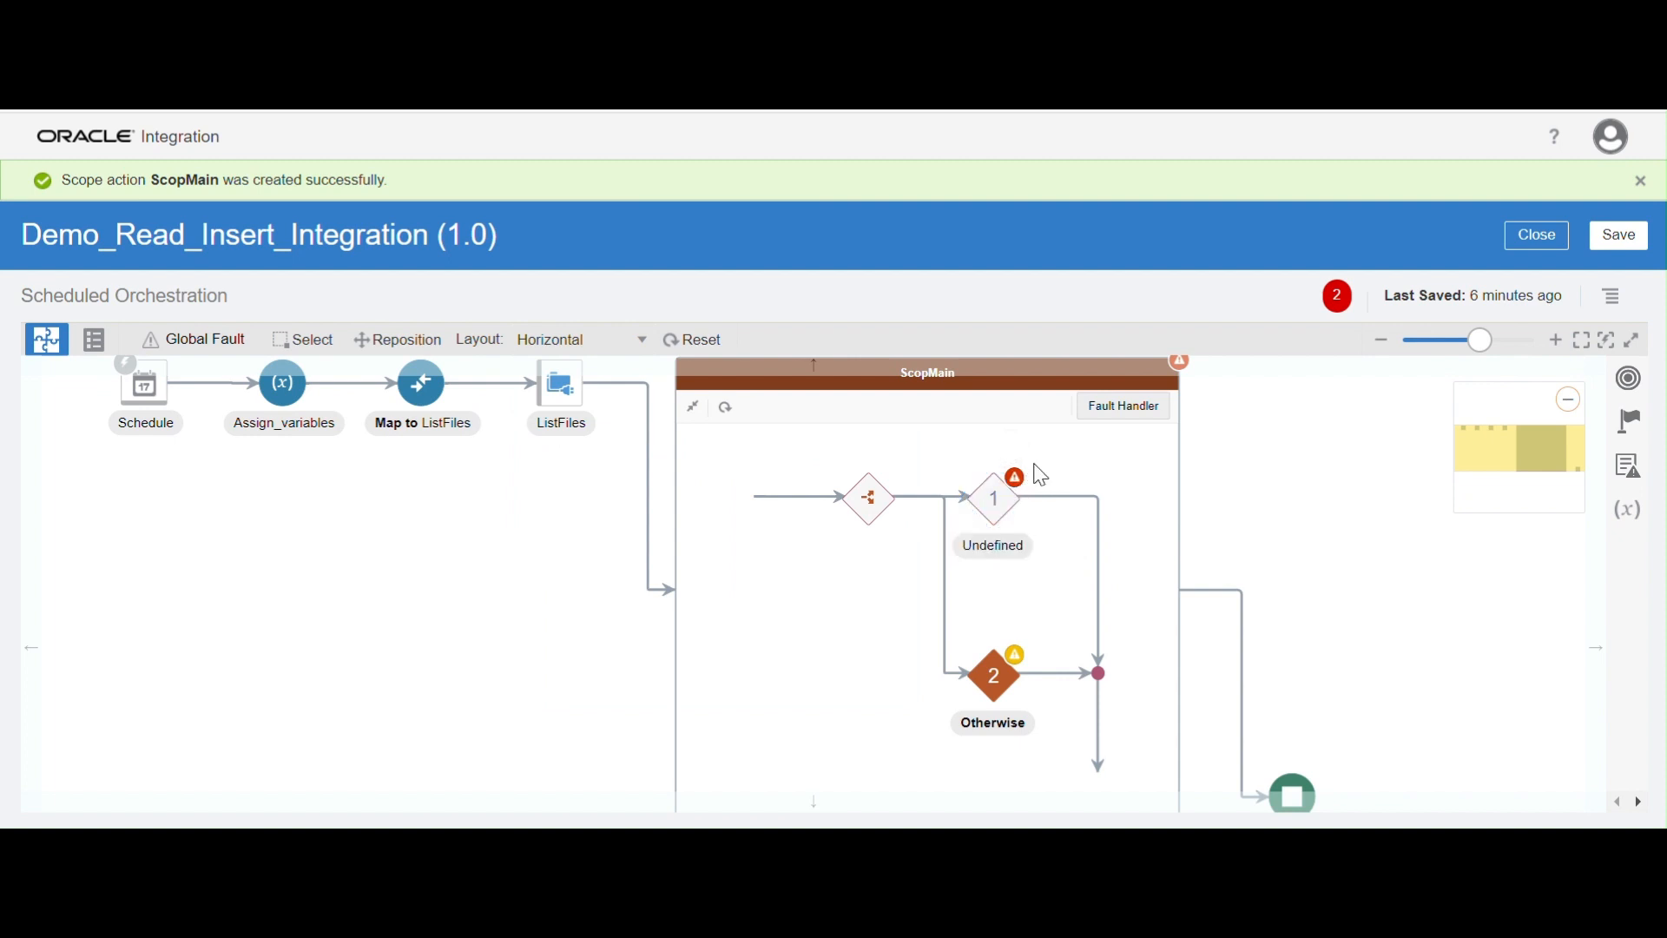
pyautogui.click(1041, 474)
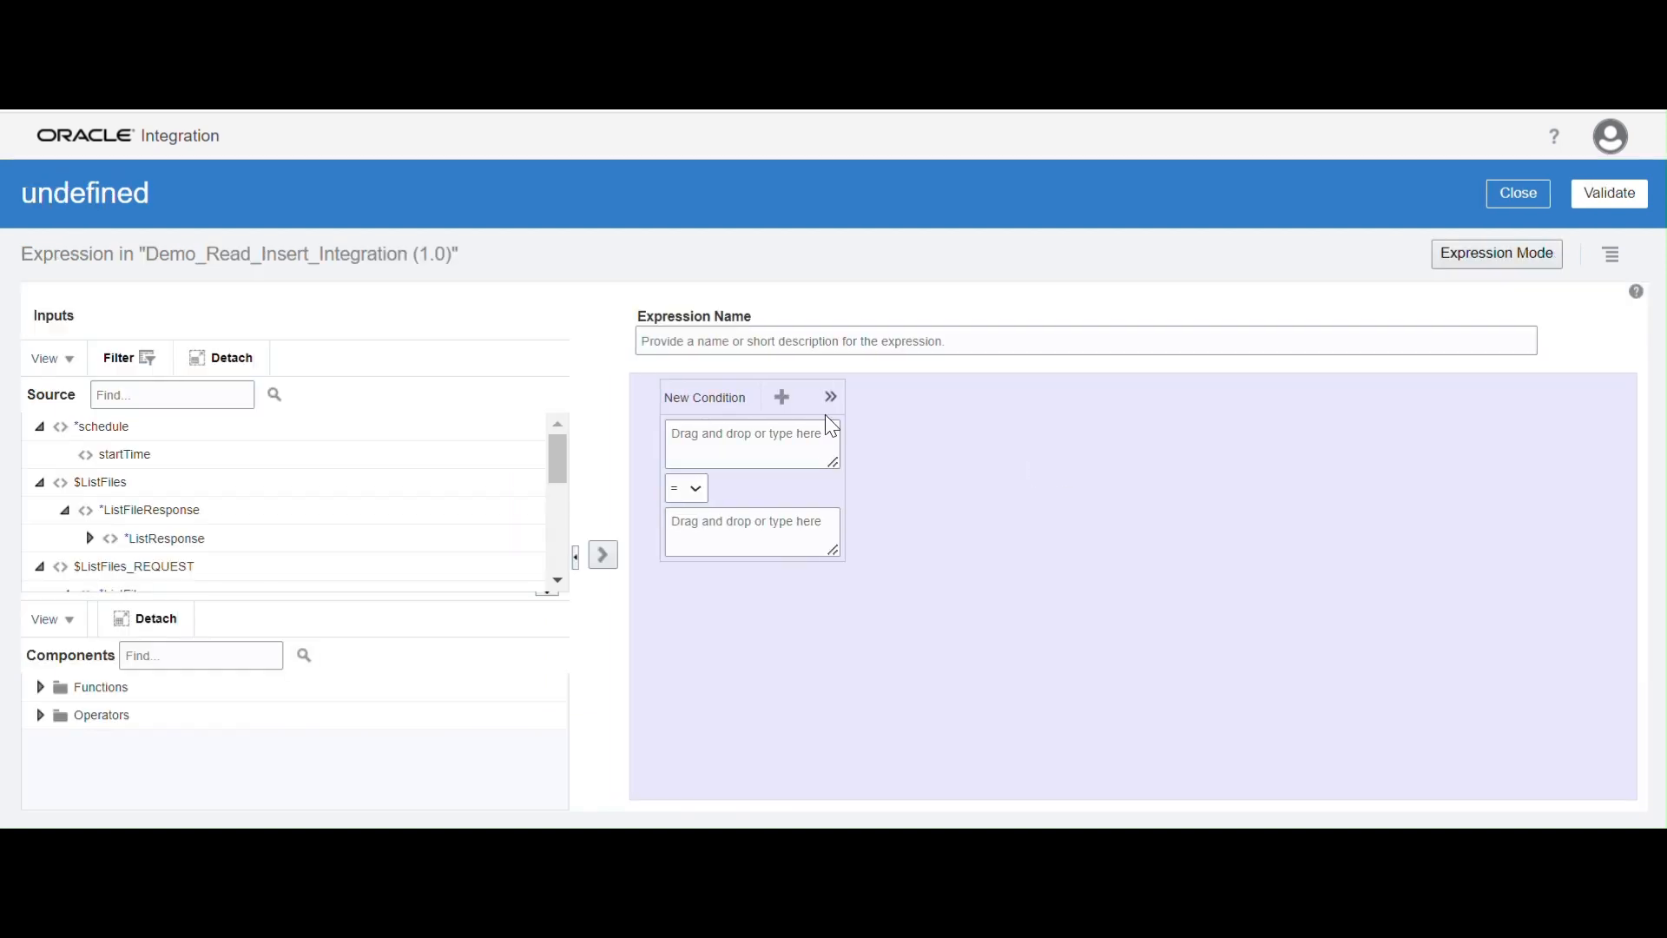
pyautogui.click(824, 344)
pyautogui.write('l')
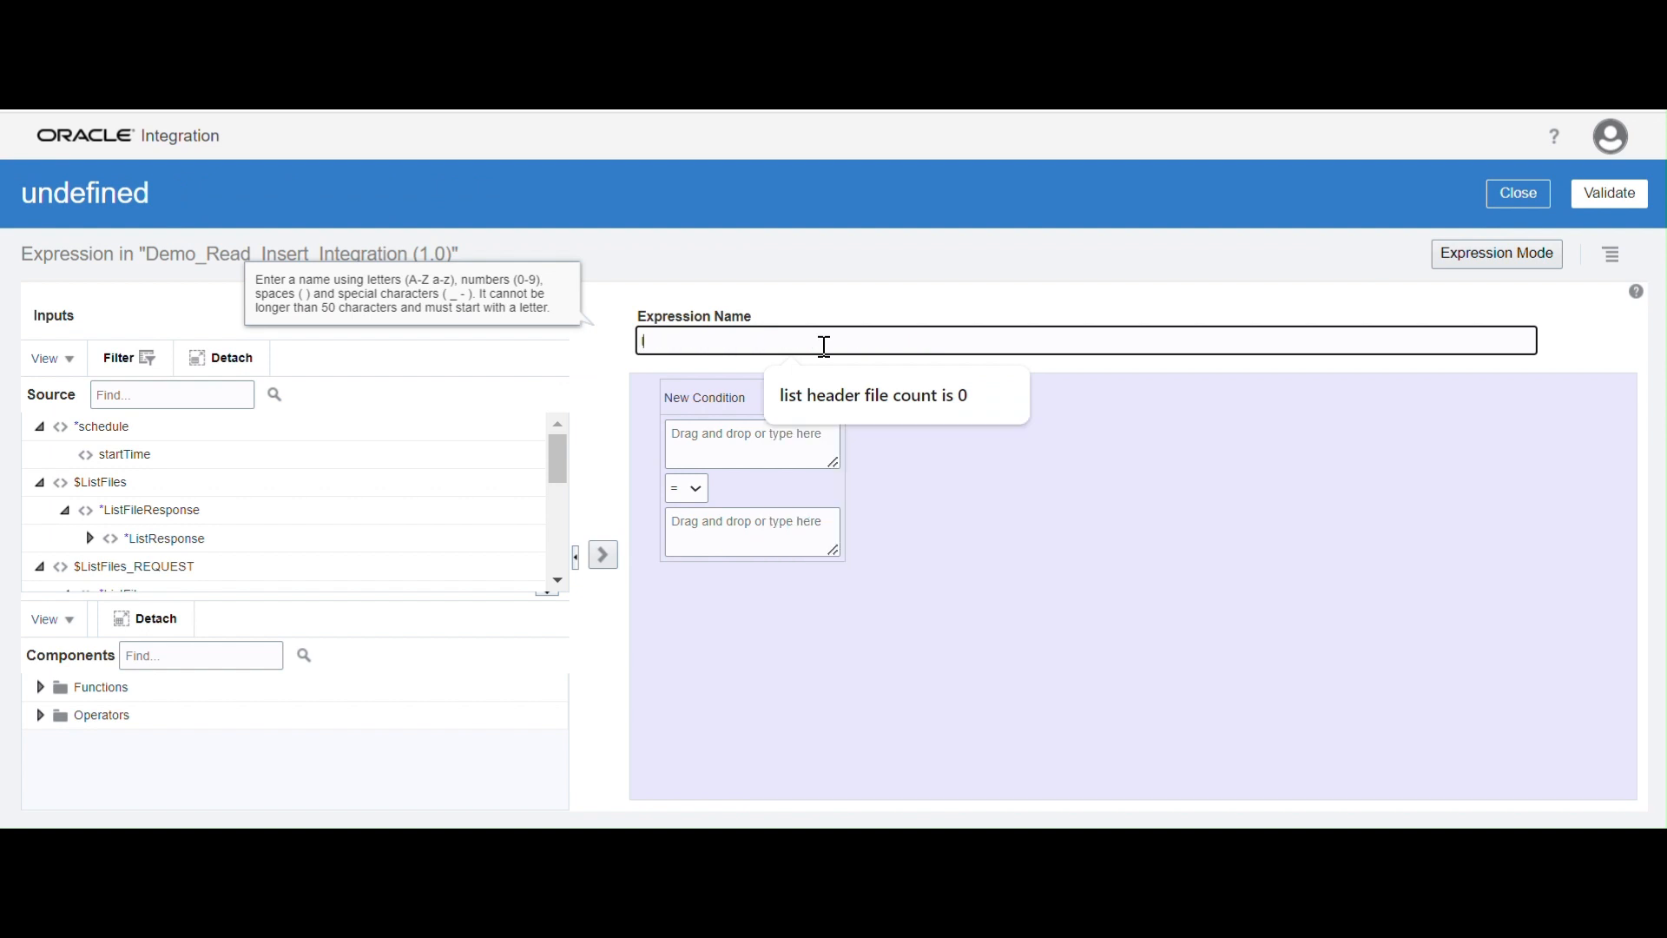
pyautogui.press('BackSpace')
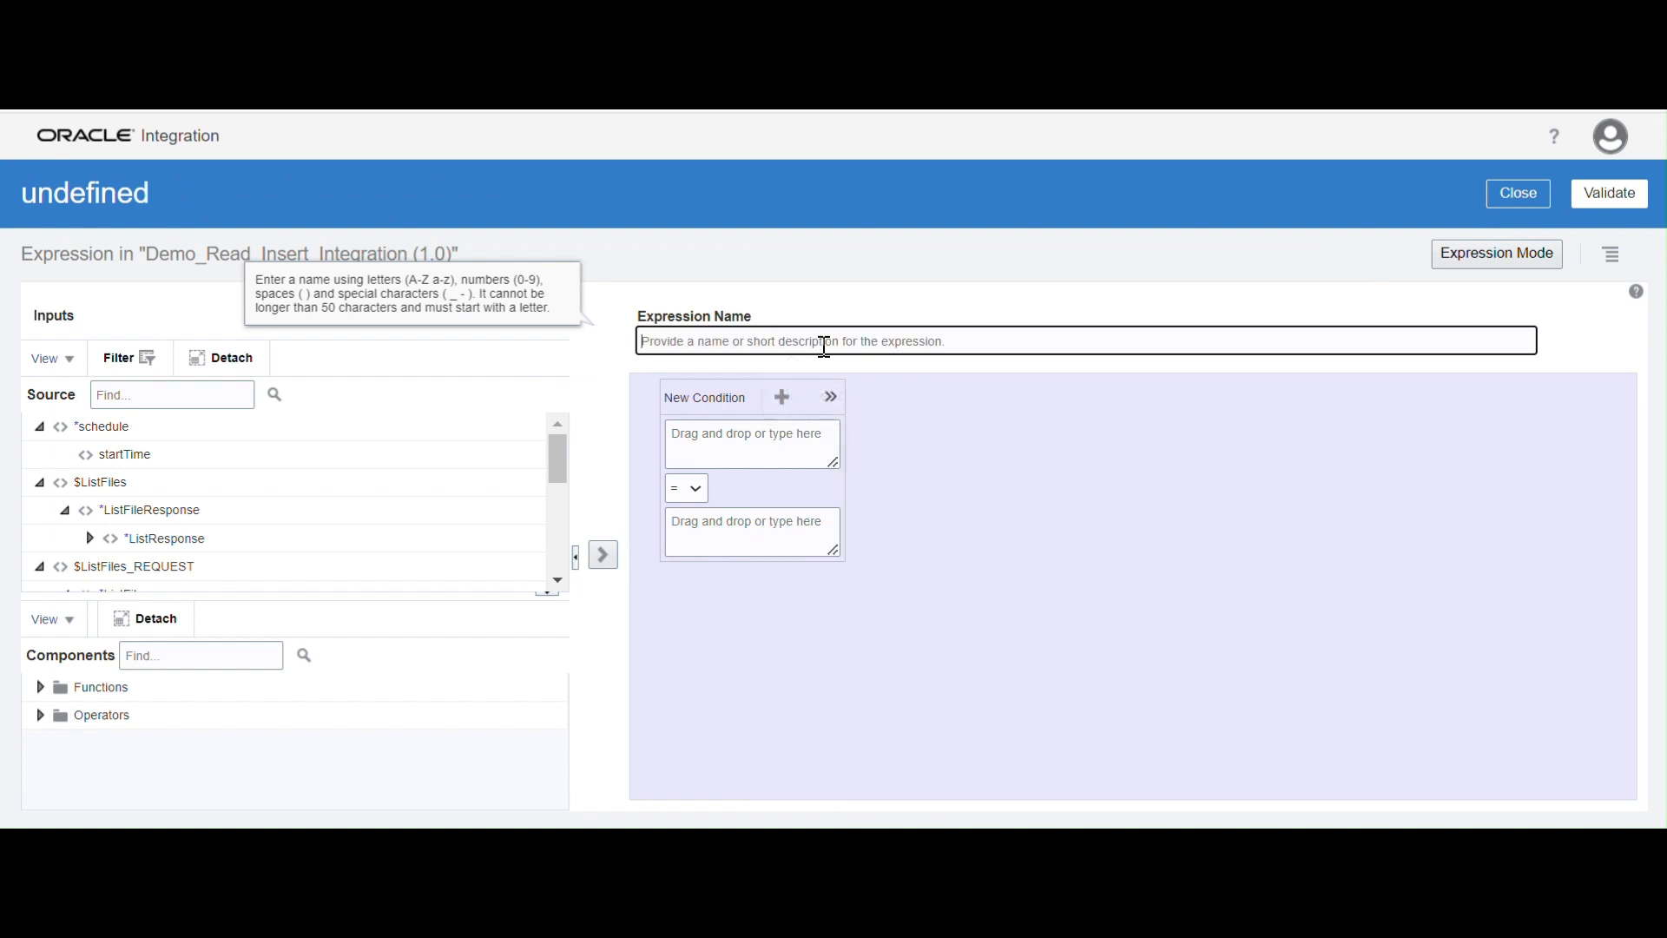
pyautogui.write('file count check')
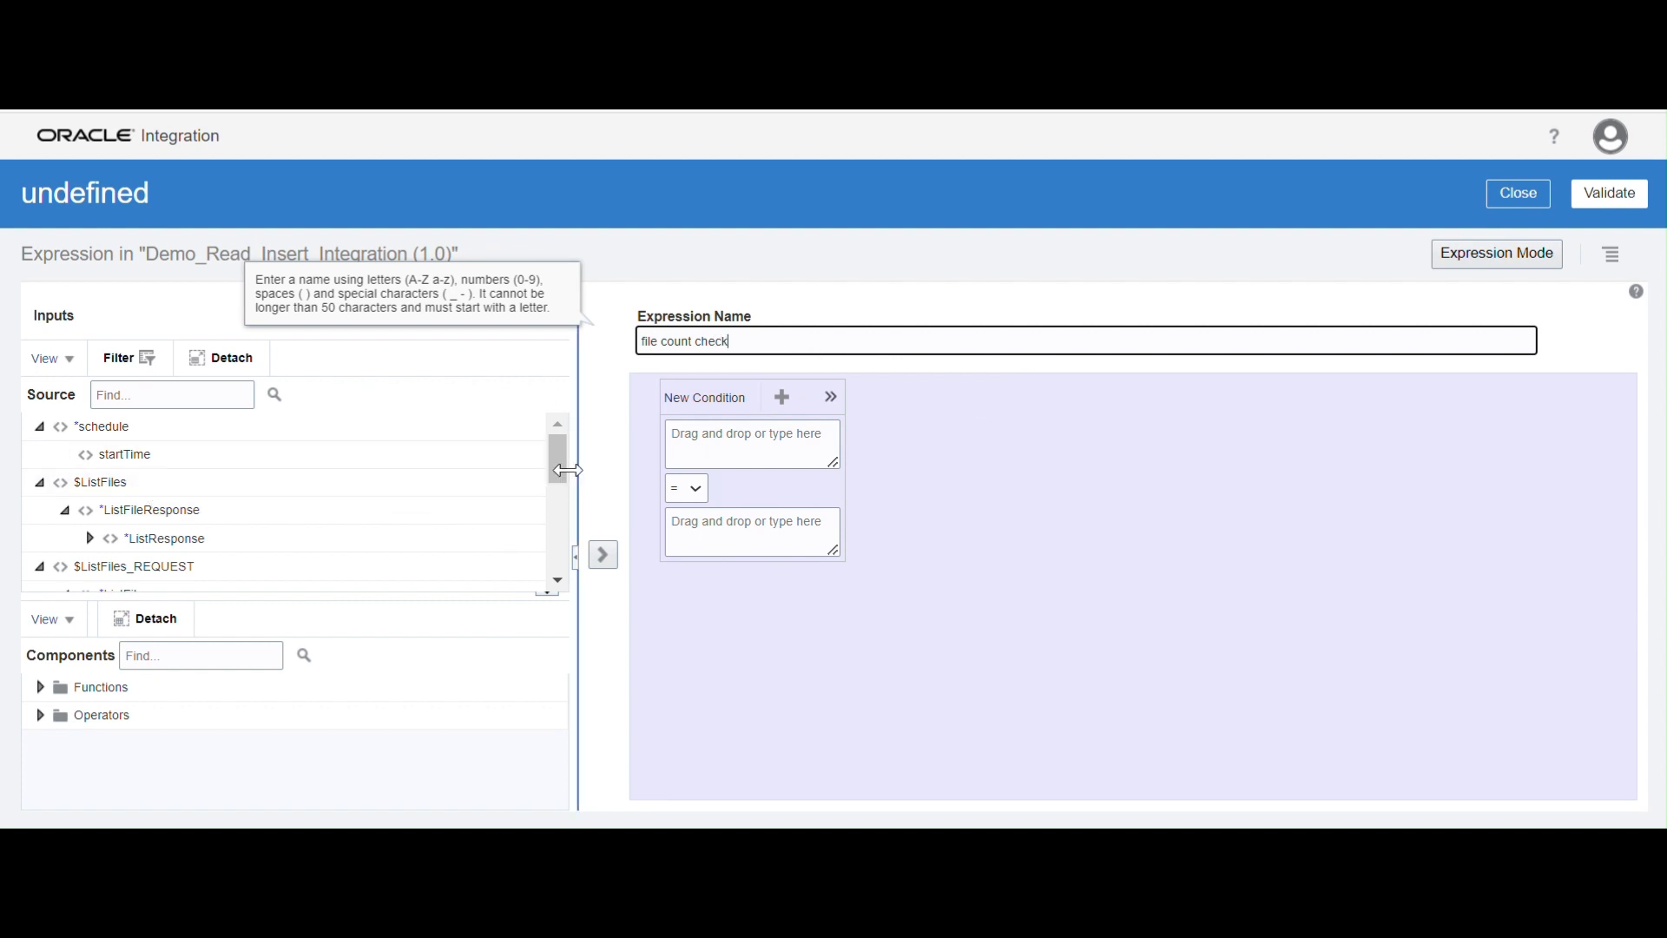
# Expand ListResponse under the $ListFiles source and use ItemCount as the first operand of the new condition
pyautogui.moveTo(559, 466); pyautogui.dragTo(560, 473)
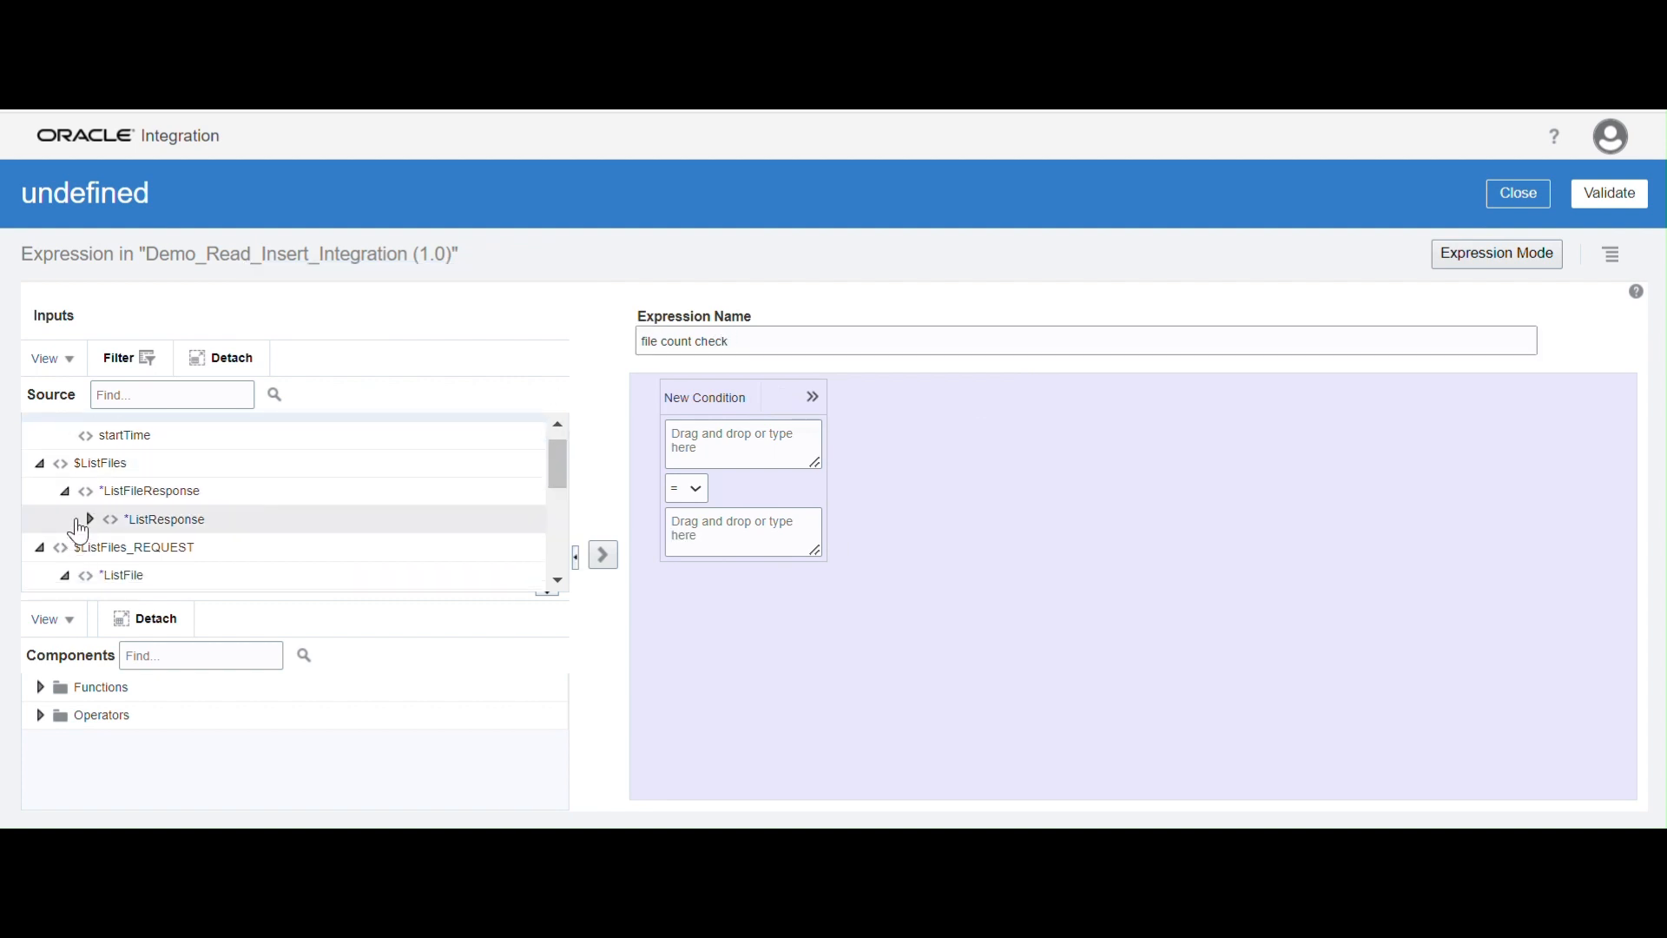
pyautogui.click(89, 518)
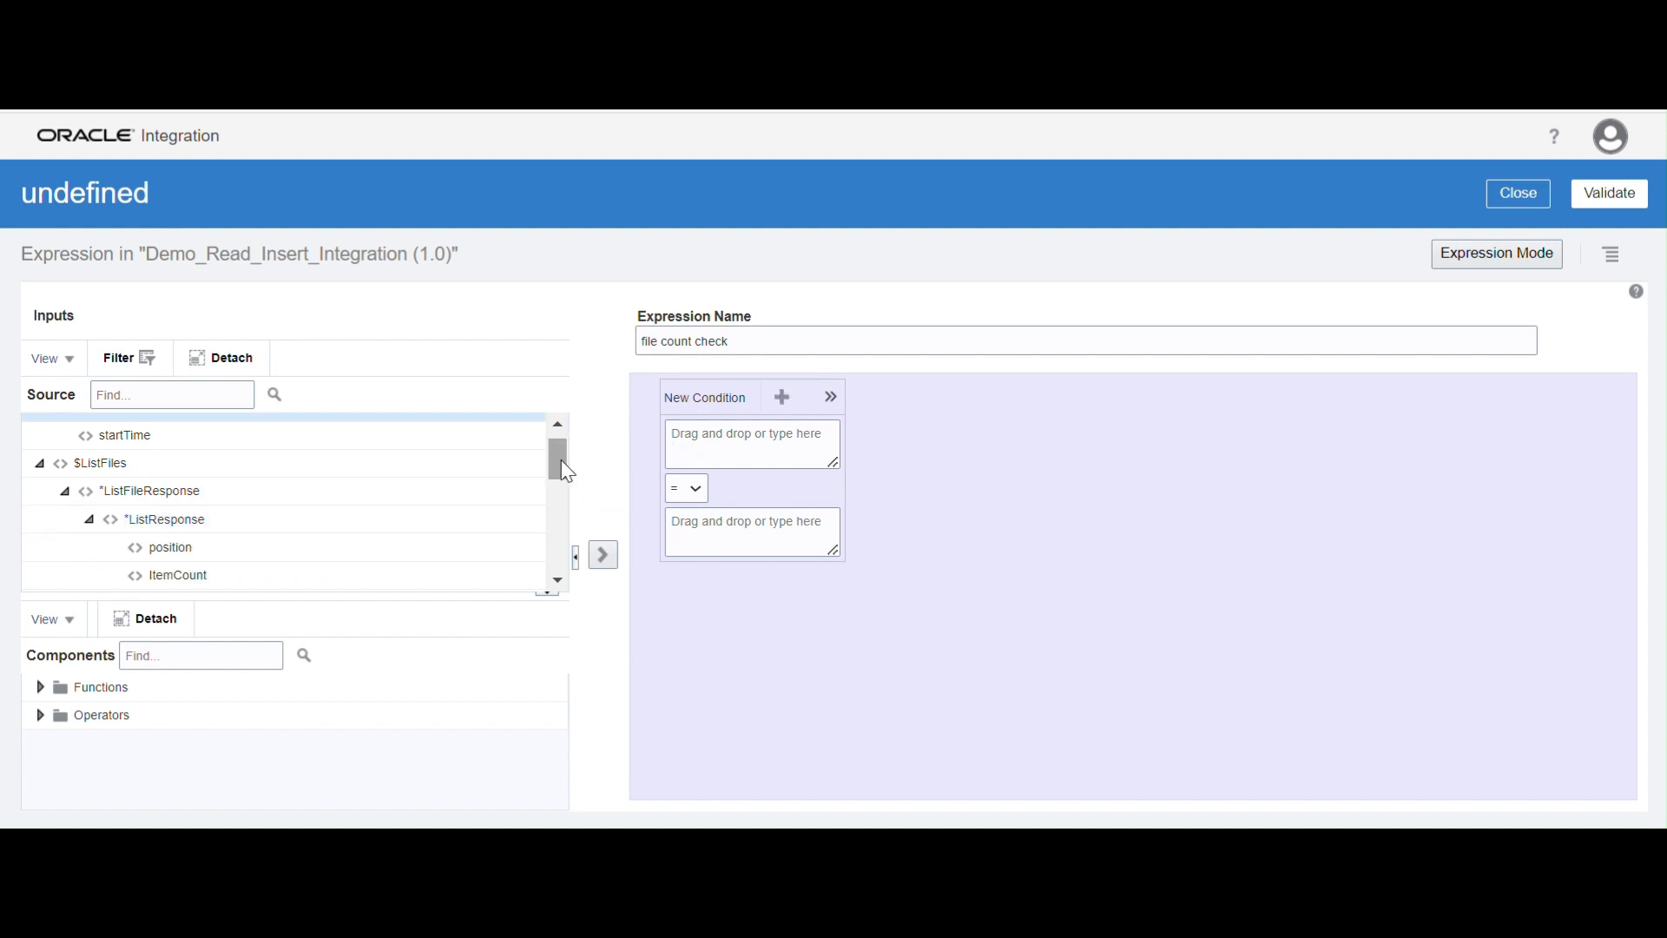
pyautogui.moveTo(567, 472); pyautogui.dragTo(564, 483)
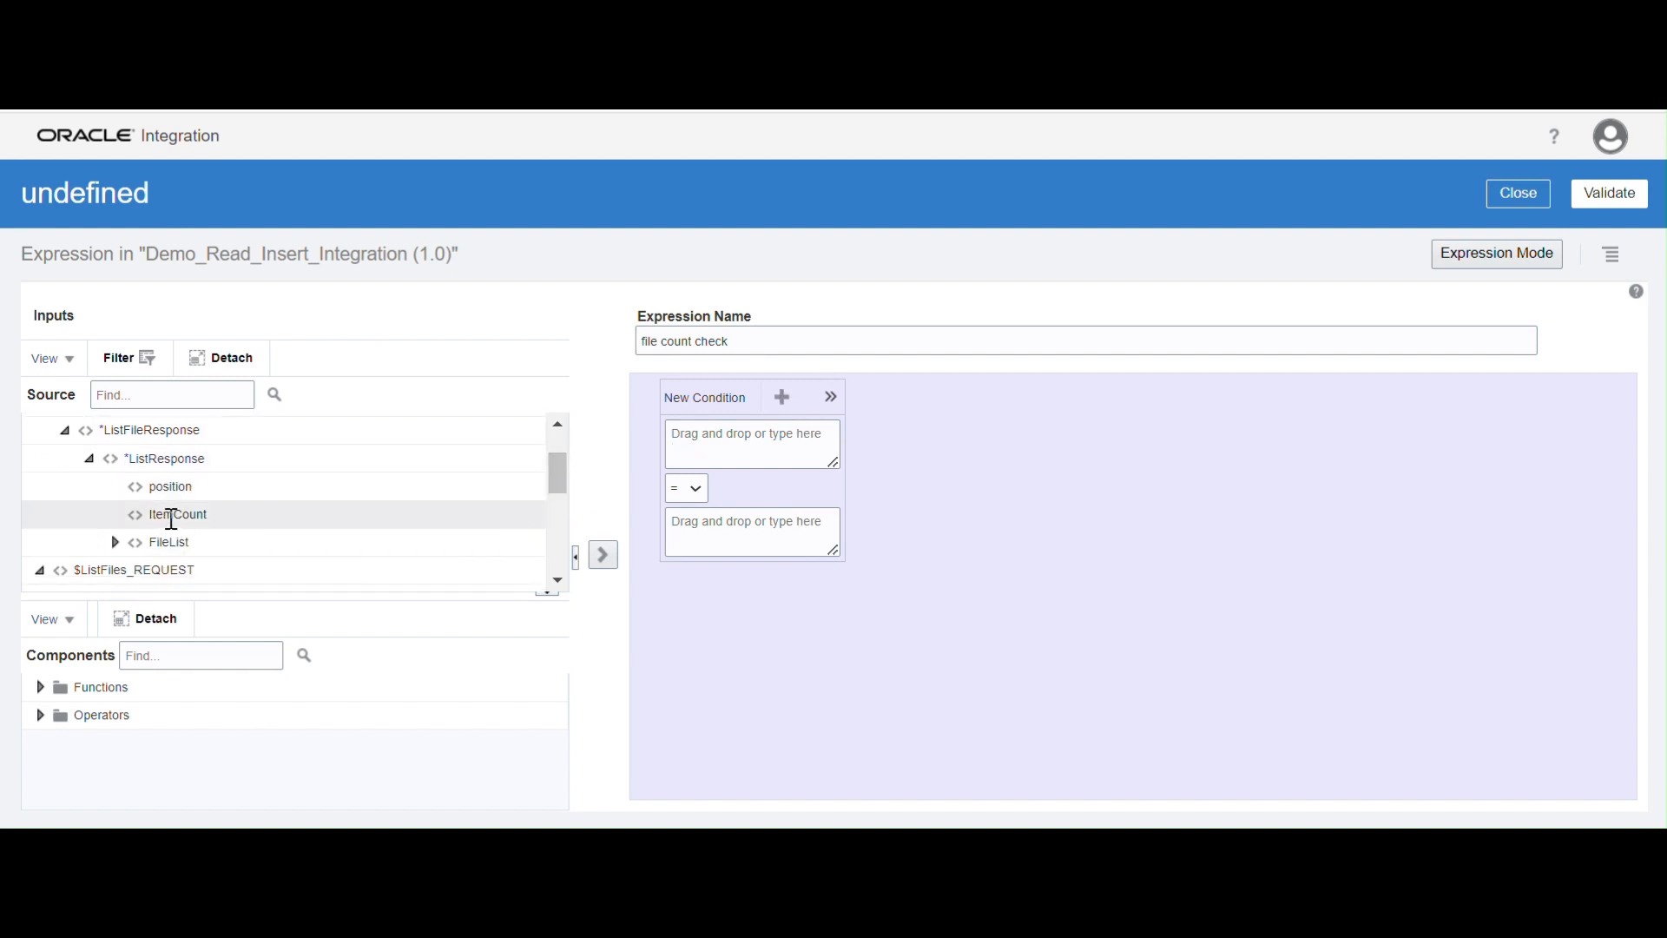
pyautogui.moveTo(171, 519)
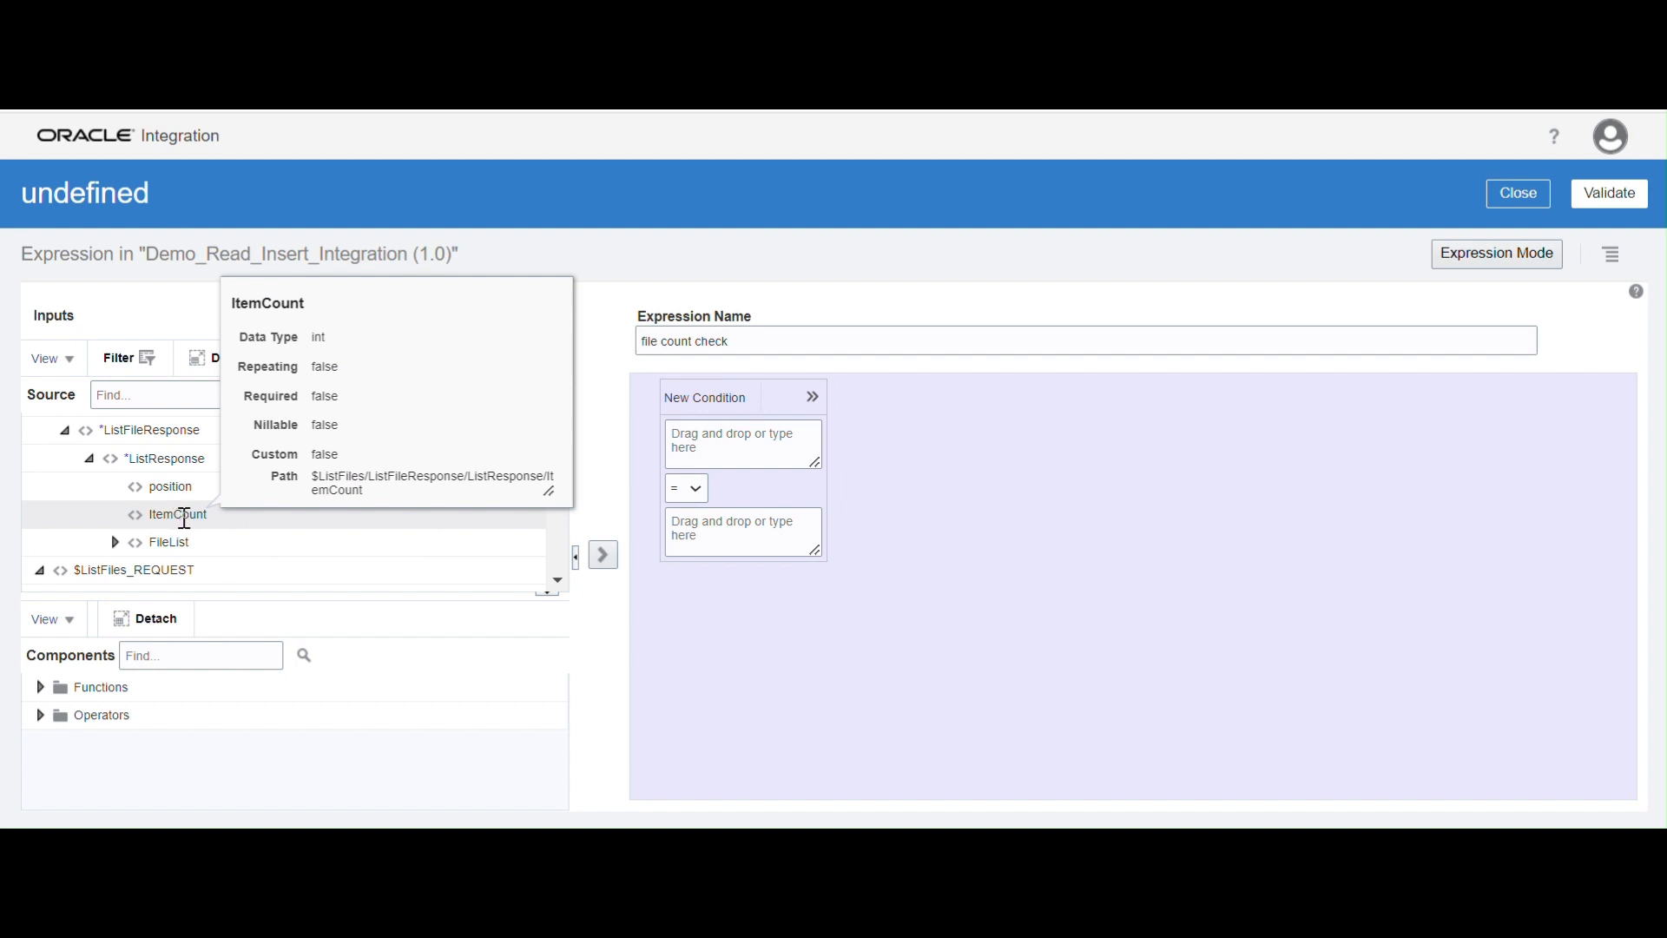
pyautogui.moveTo(170, 515); pyautogui.dragTo(762, 450)
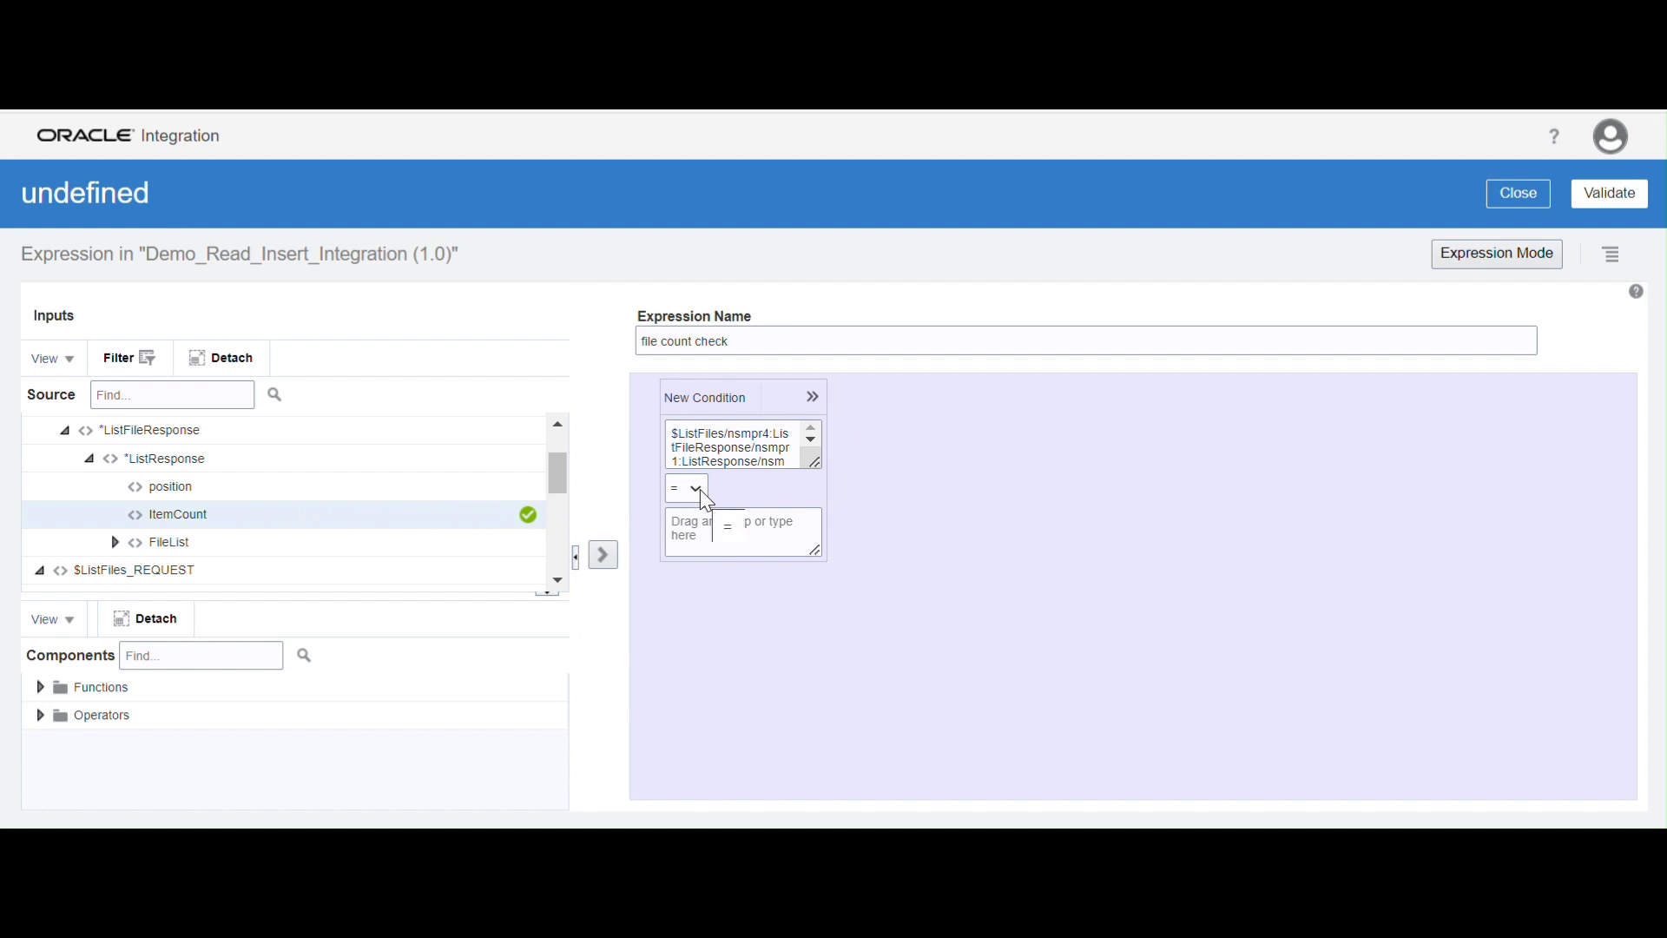
# Set the condition's operator to >= and its second operand to 1, validate the expression and return to the integration flow
pyautogui.click(690, 489)
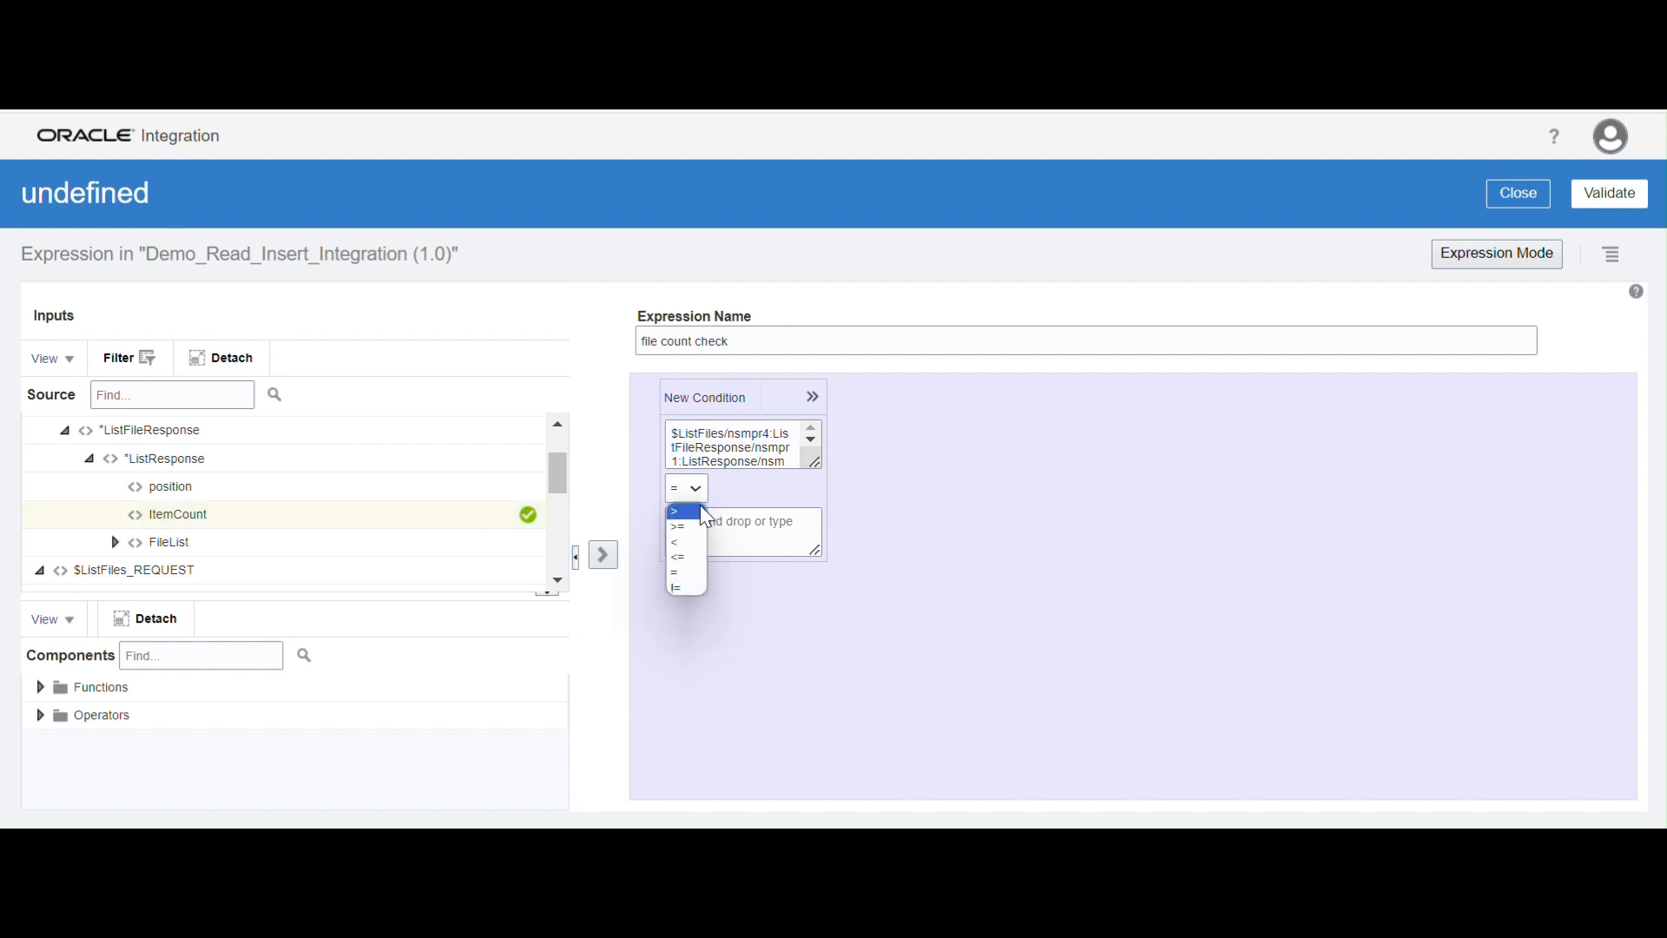
pyautogui.click(706, 529)
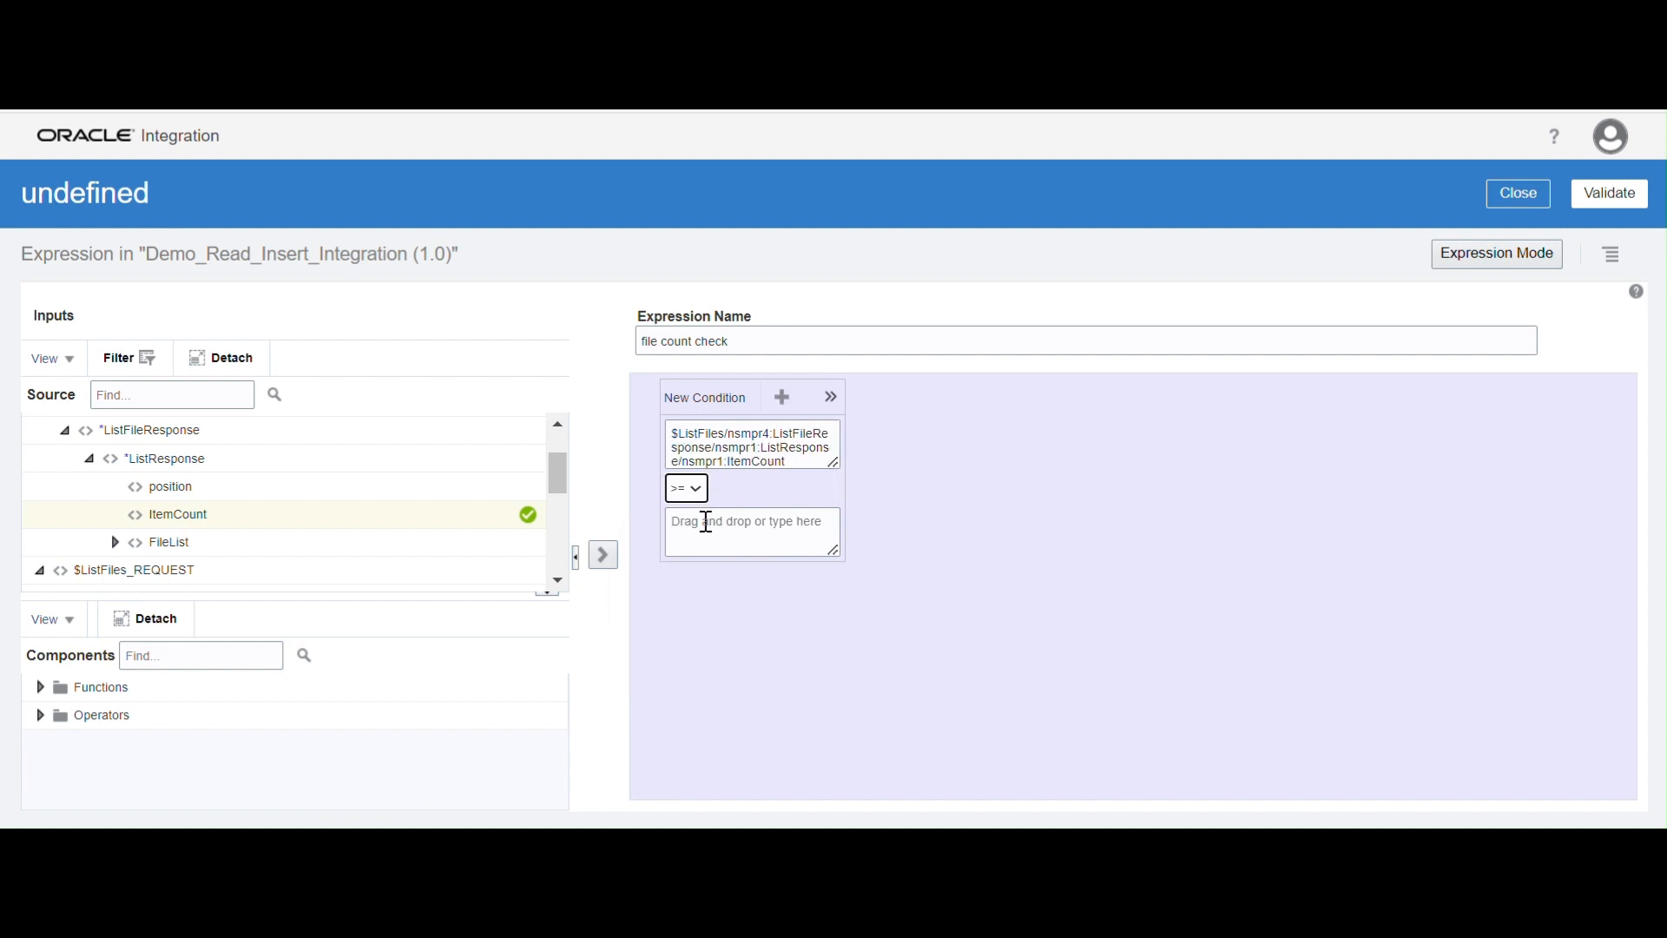
pyautogui.click(706, 522)
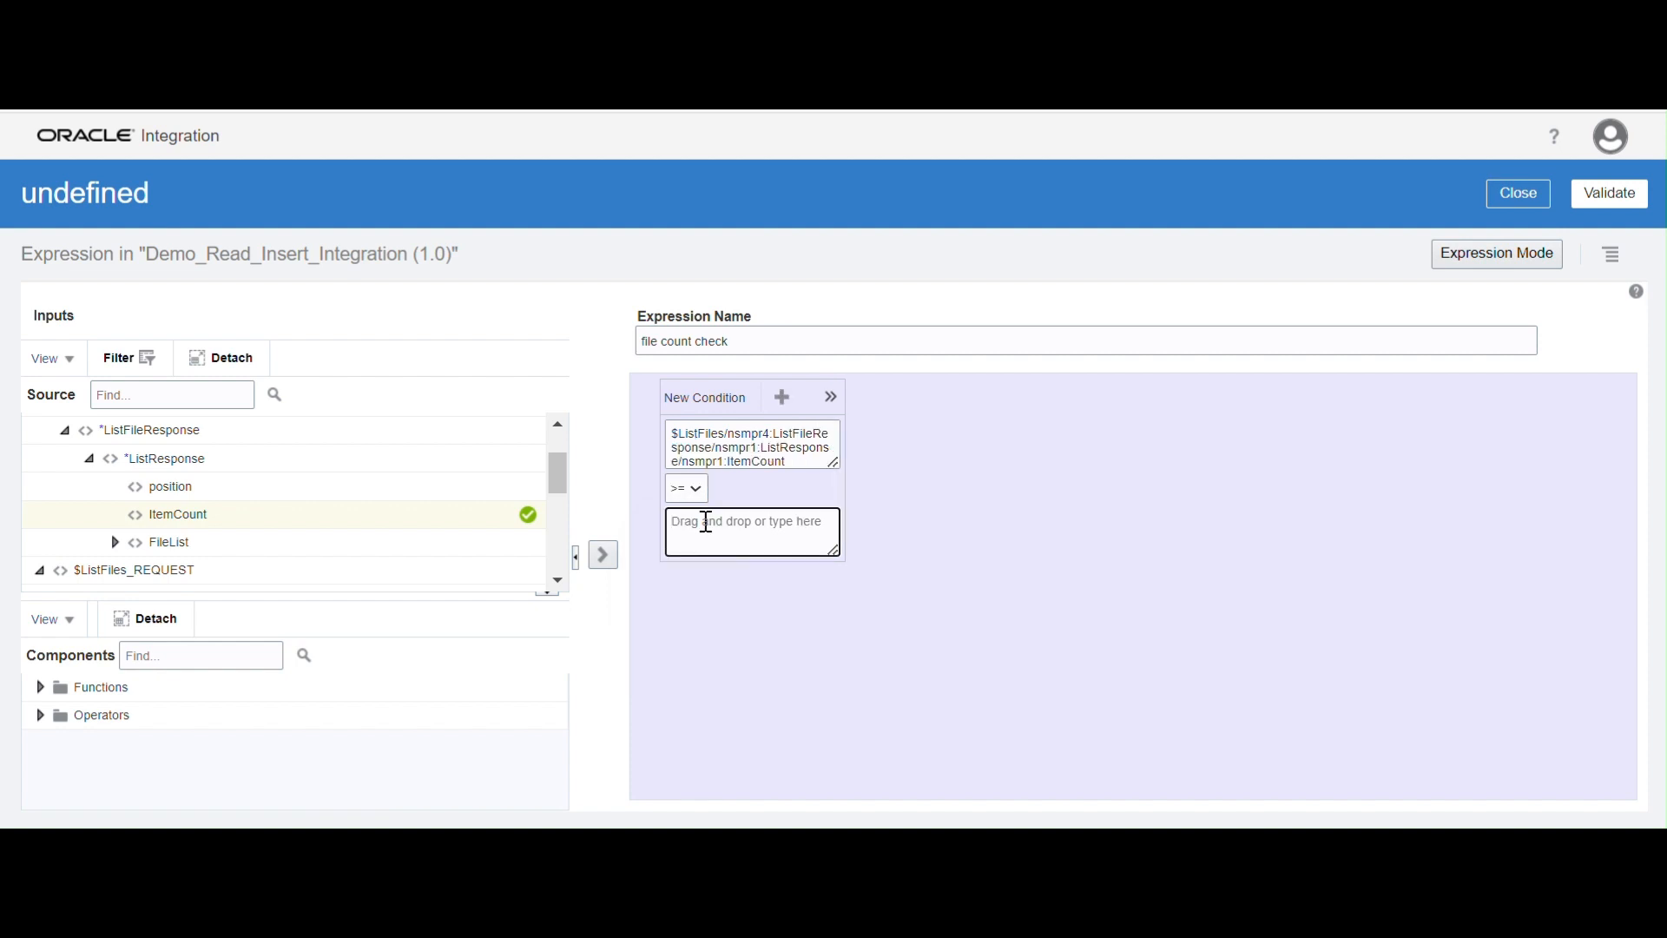
pyautogui.write('1')
pyautogui.click(1108, 524)
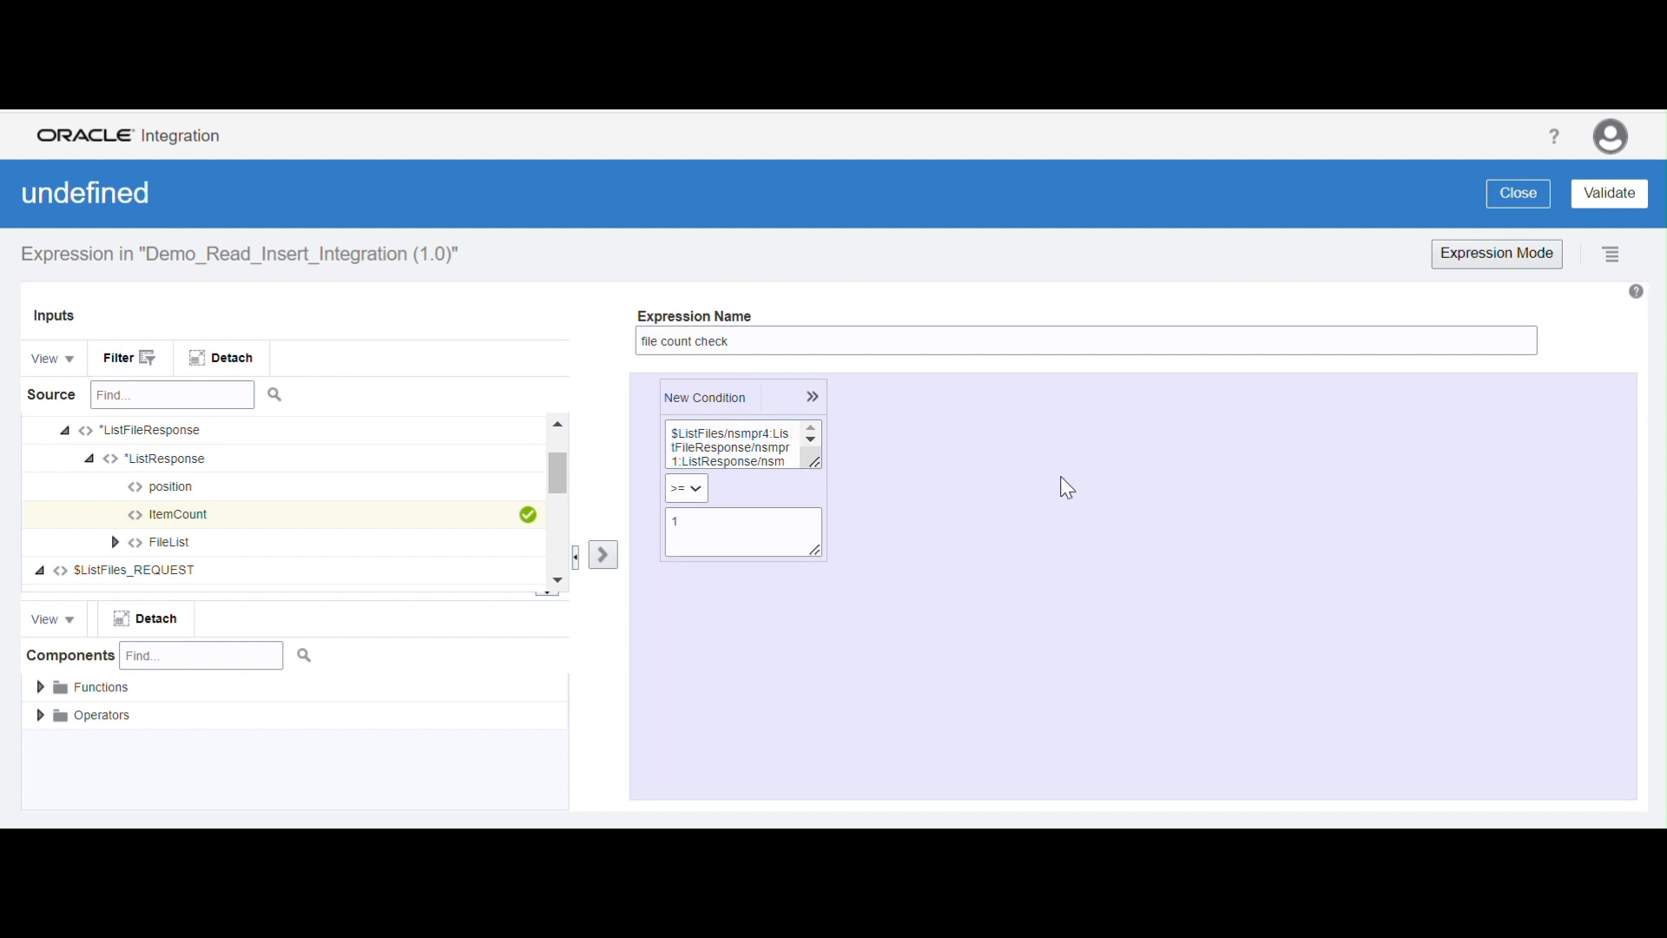
pyautogui.click(1589, 205)
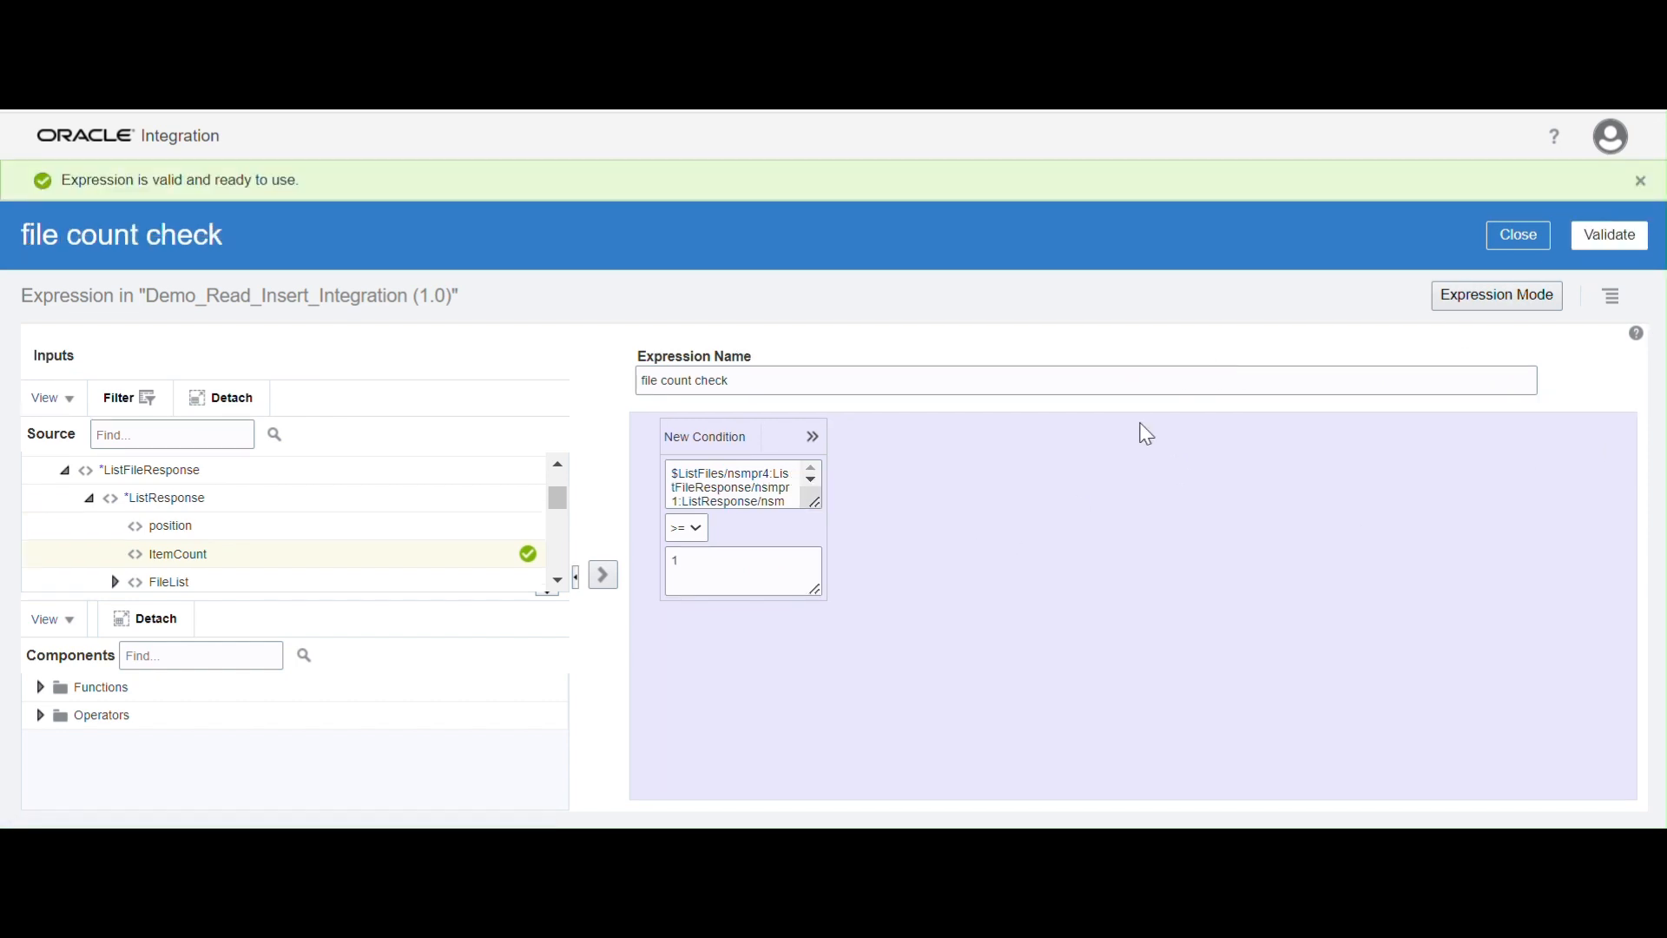
pyautogui.click(1520, 235)
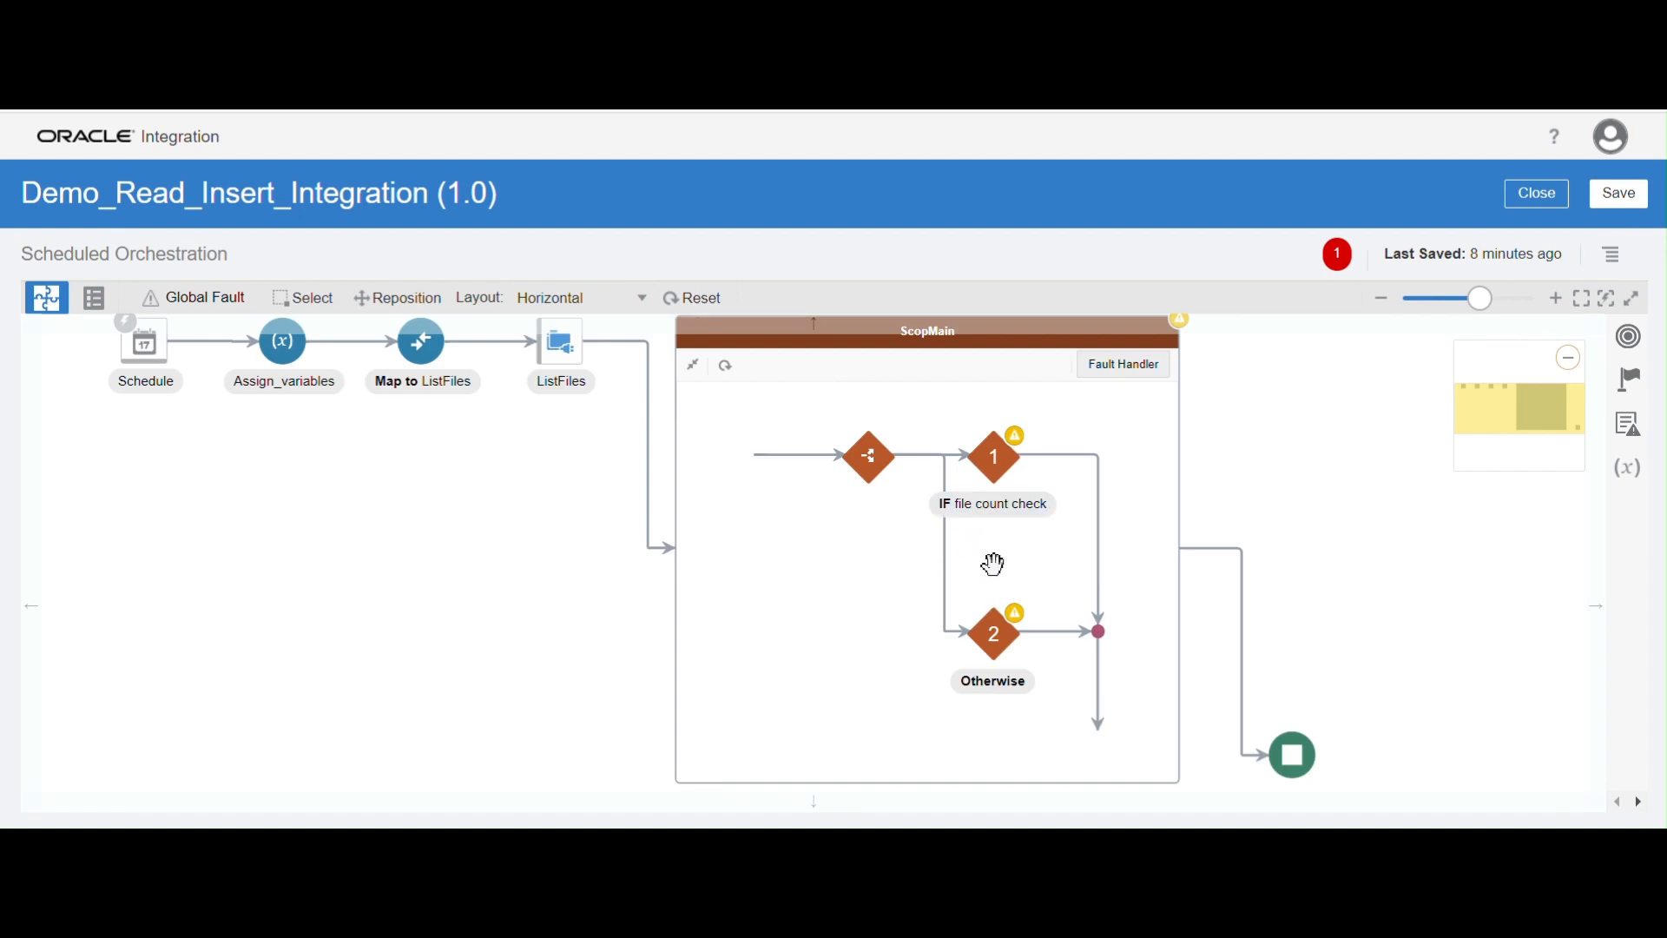
pyautogui.moveTo(789, 544); pyautogui.dragTo(742, 612)
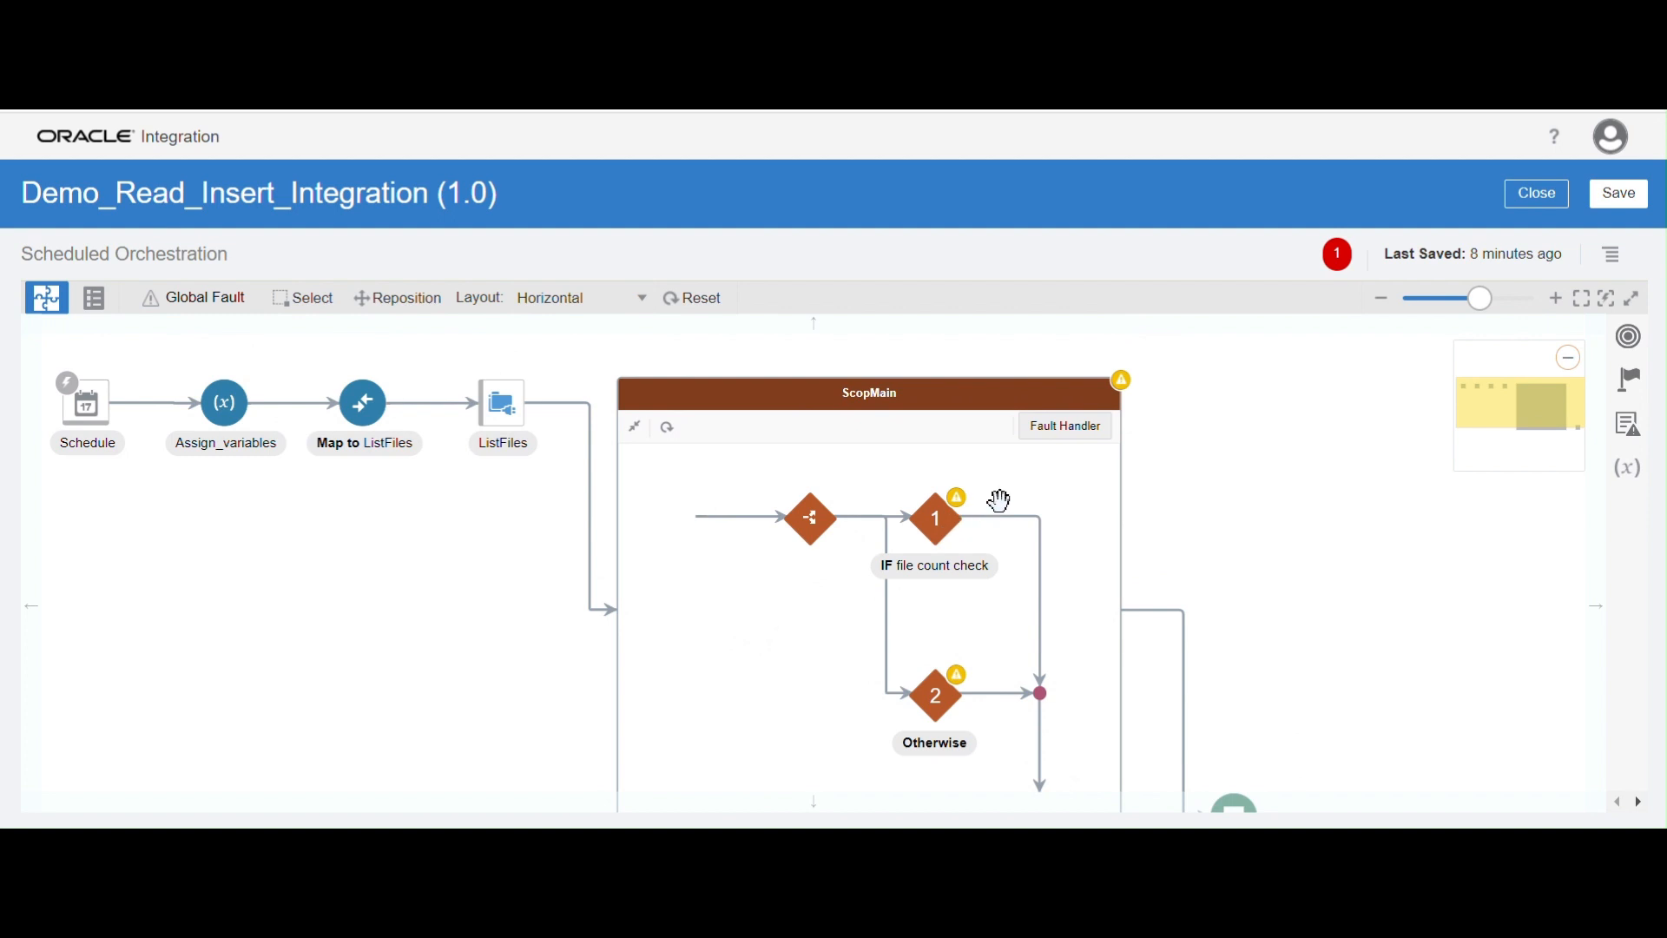
pyautogui.moveTo(1014, 527)
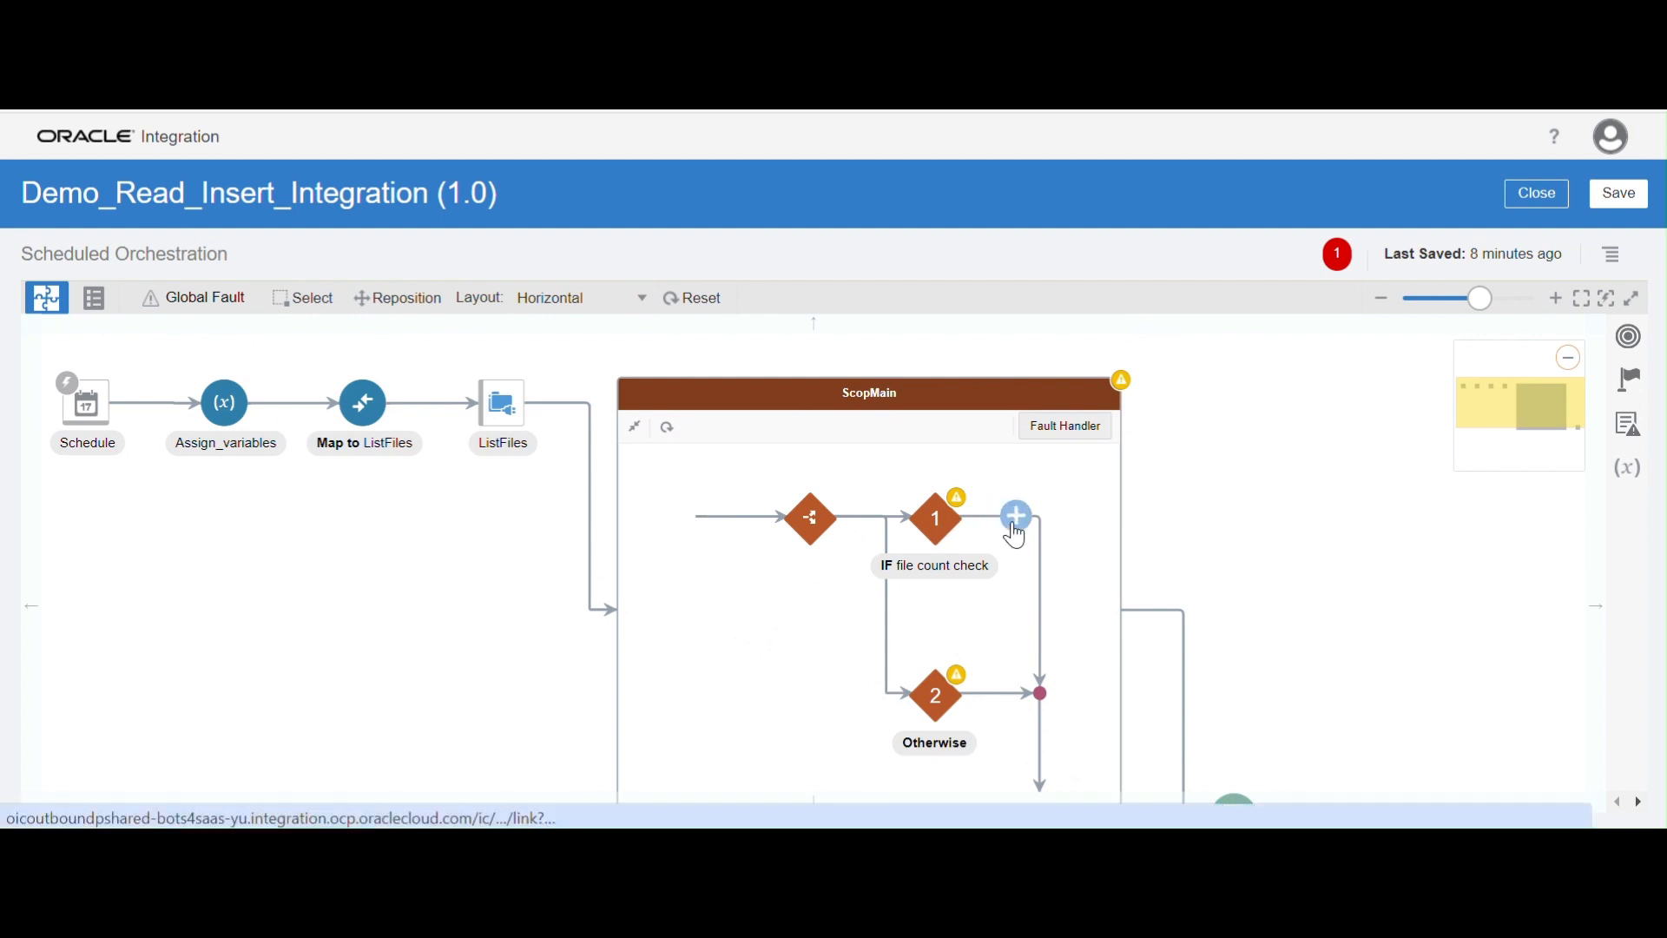
pyautogui.click(1014, 529)
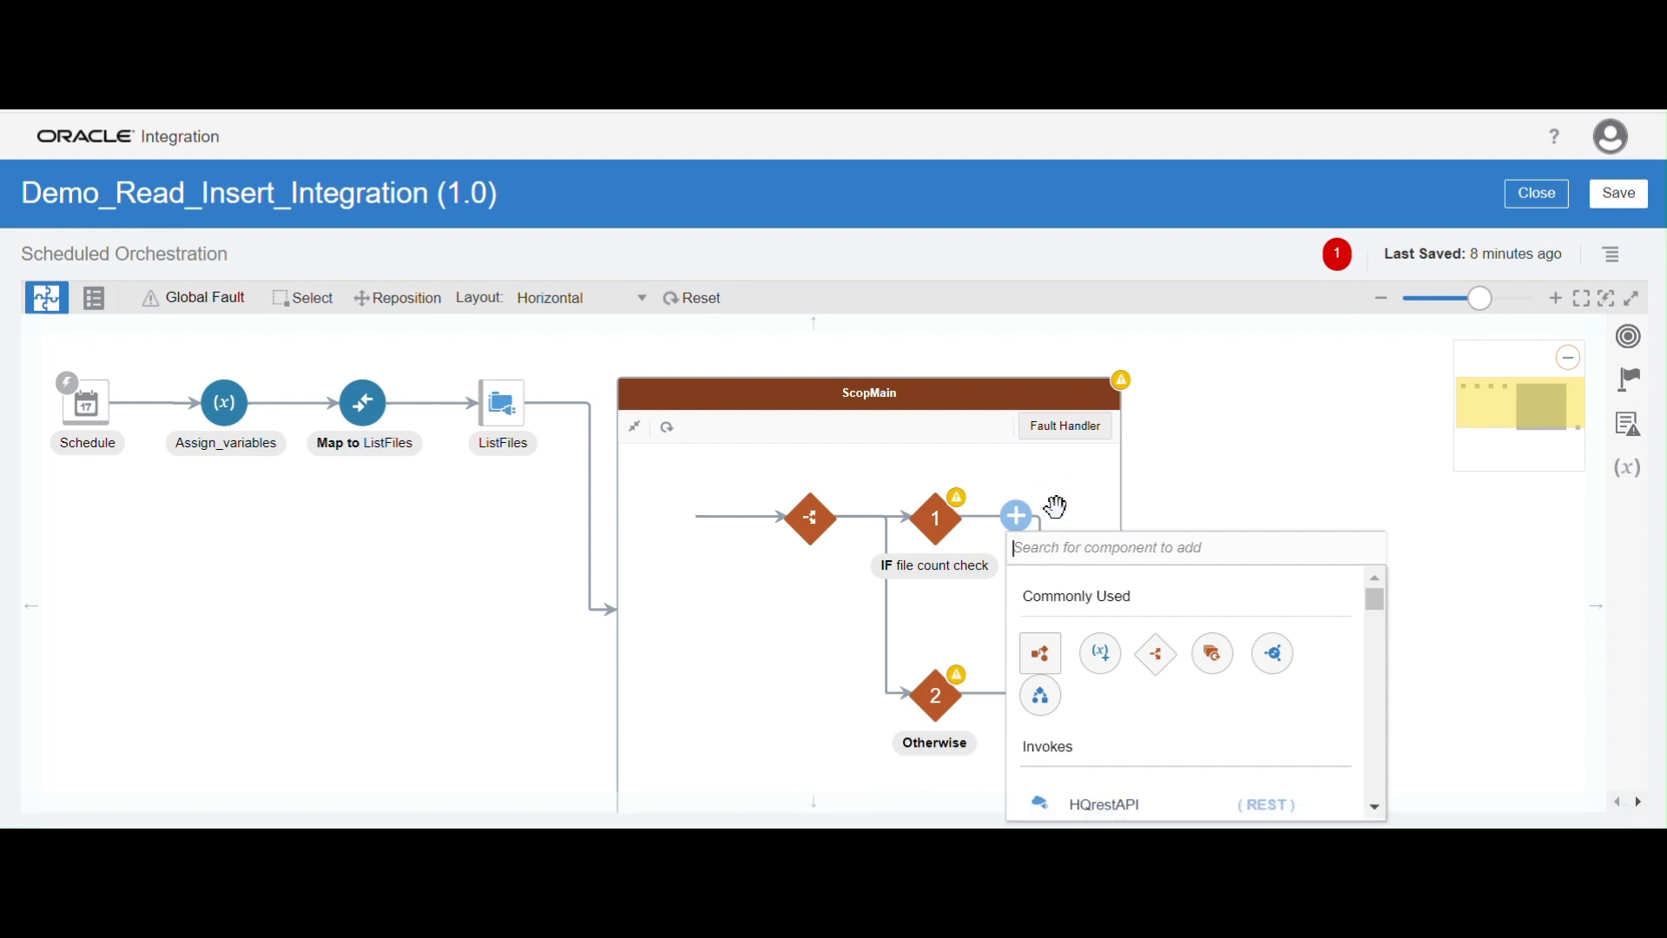
pyautogui.click(1563, 533)
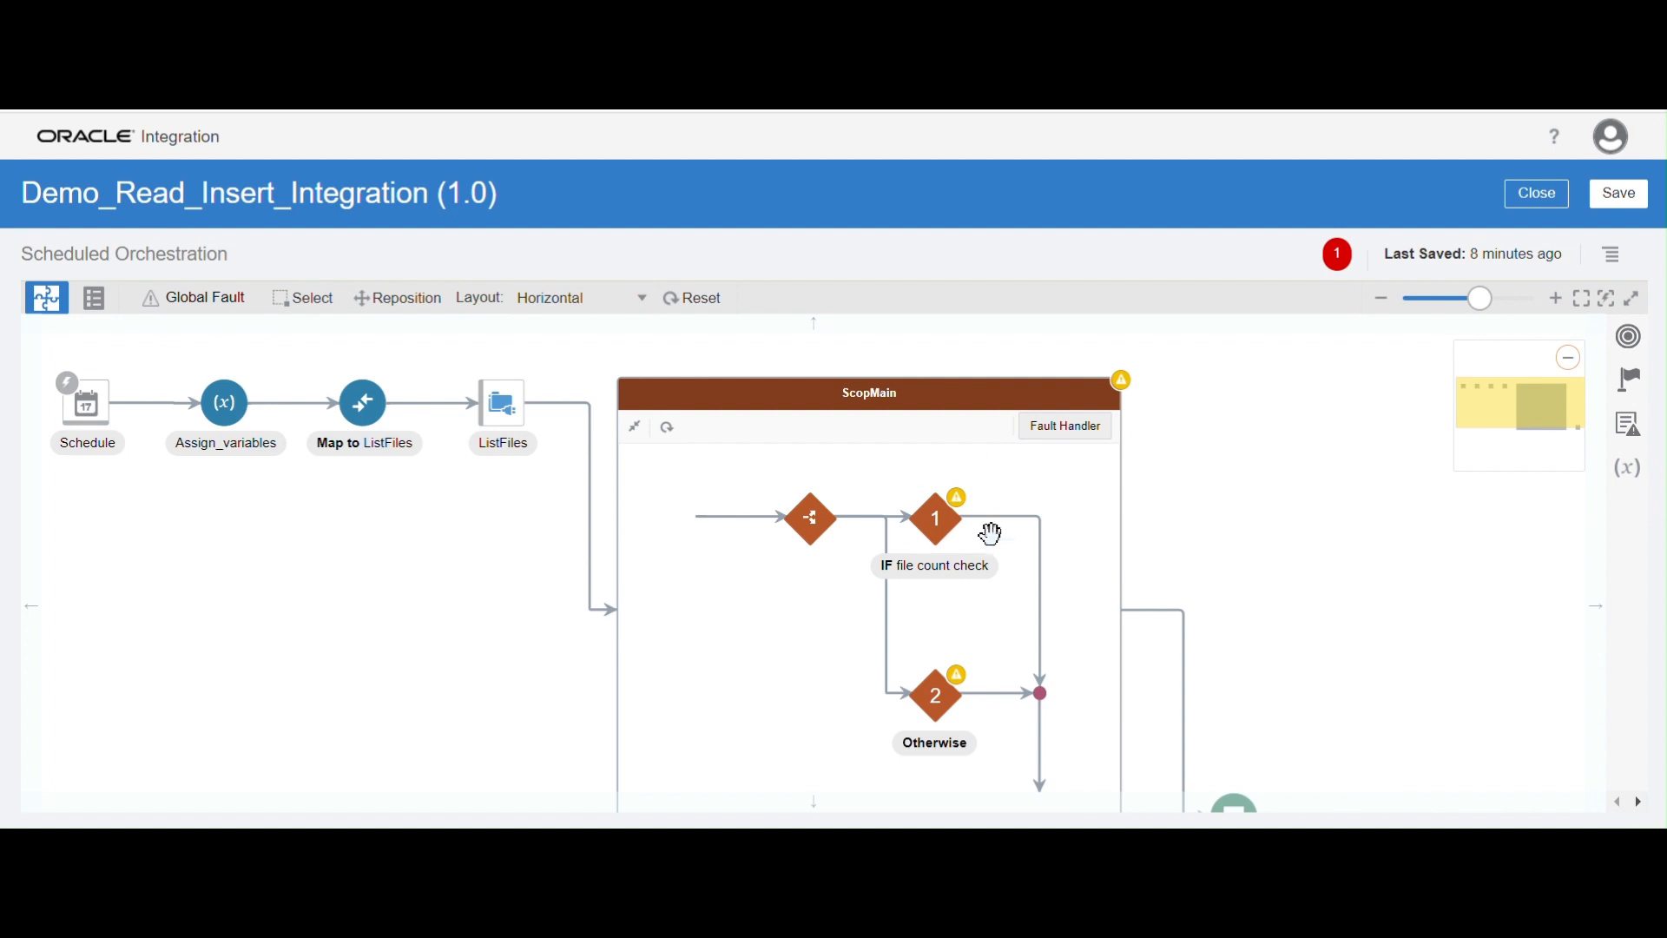
pyautogui.click(1627, 386)
pyautogui.moveTo(1596, 489); pyautogui.dragTo(1599, 606)
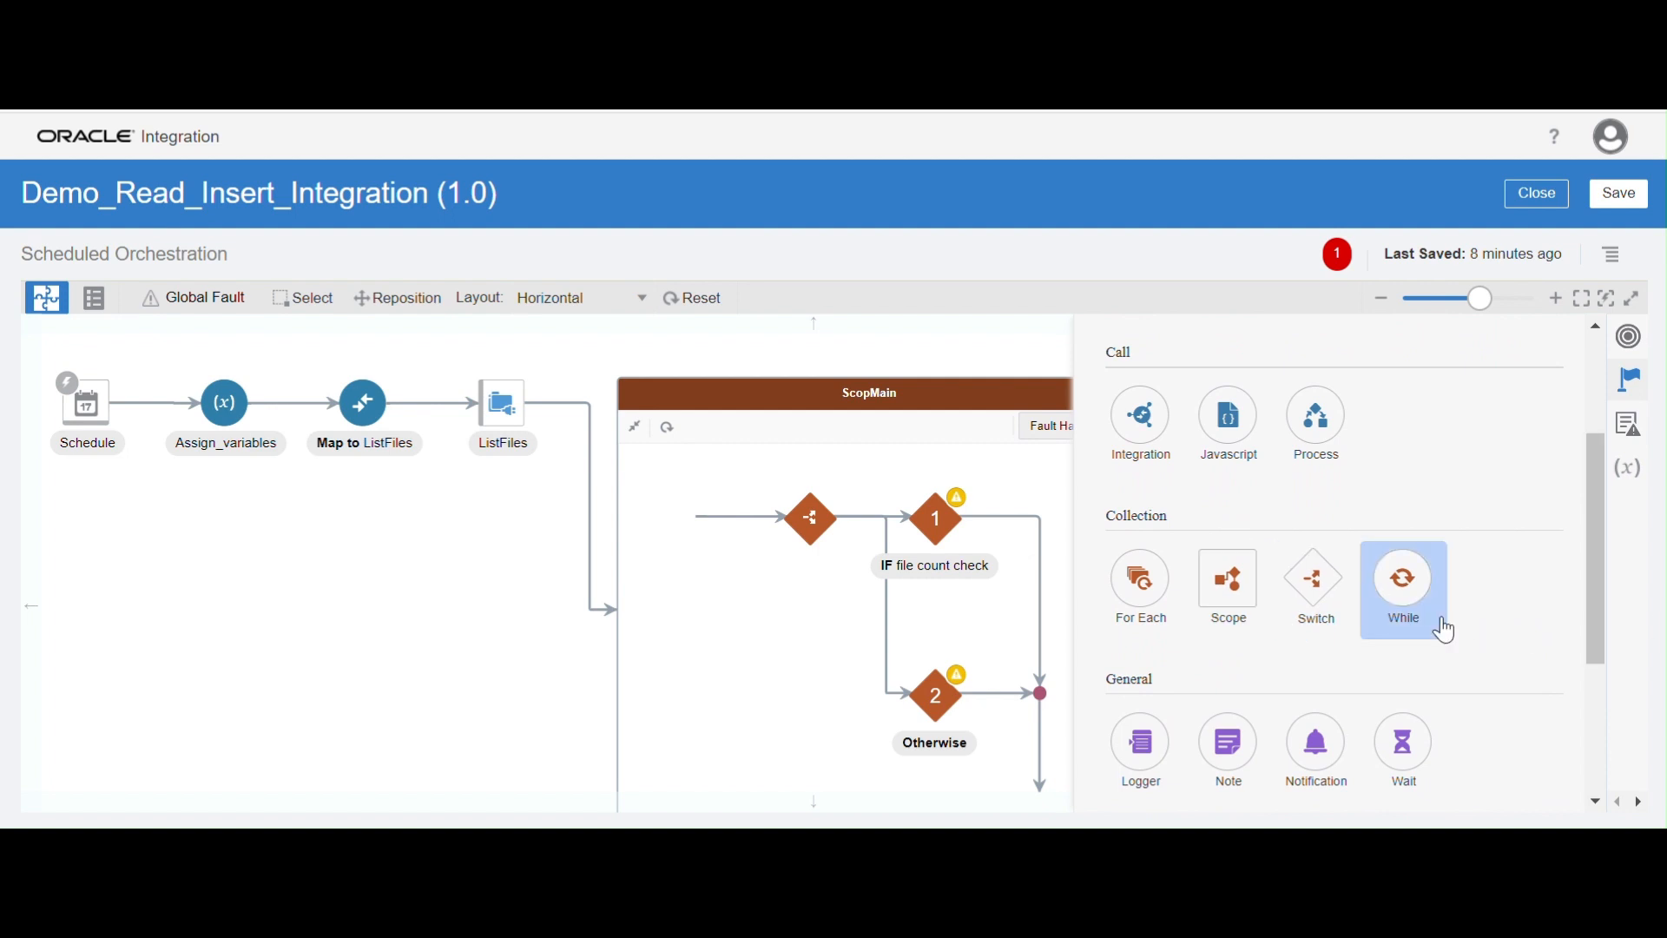
pyautogui.moveTo(1159, 618); pyautogui.dragTo(997, 512)
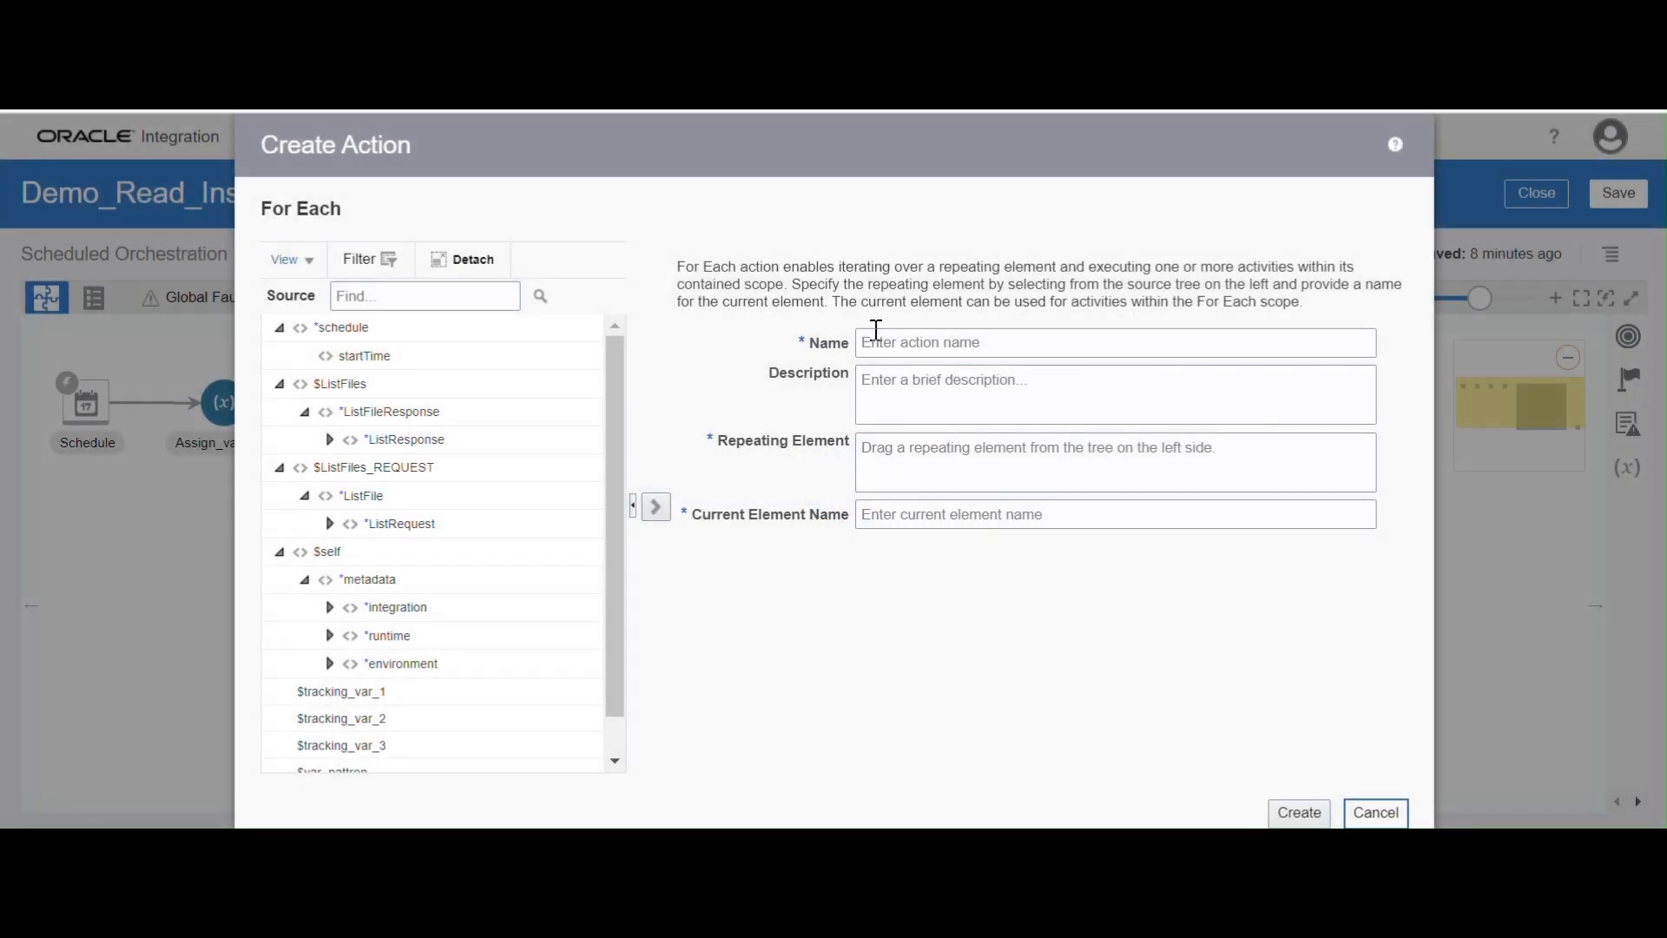
pyautogui.click(885, 341)
pyautogui.click(1012, 406)
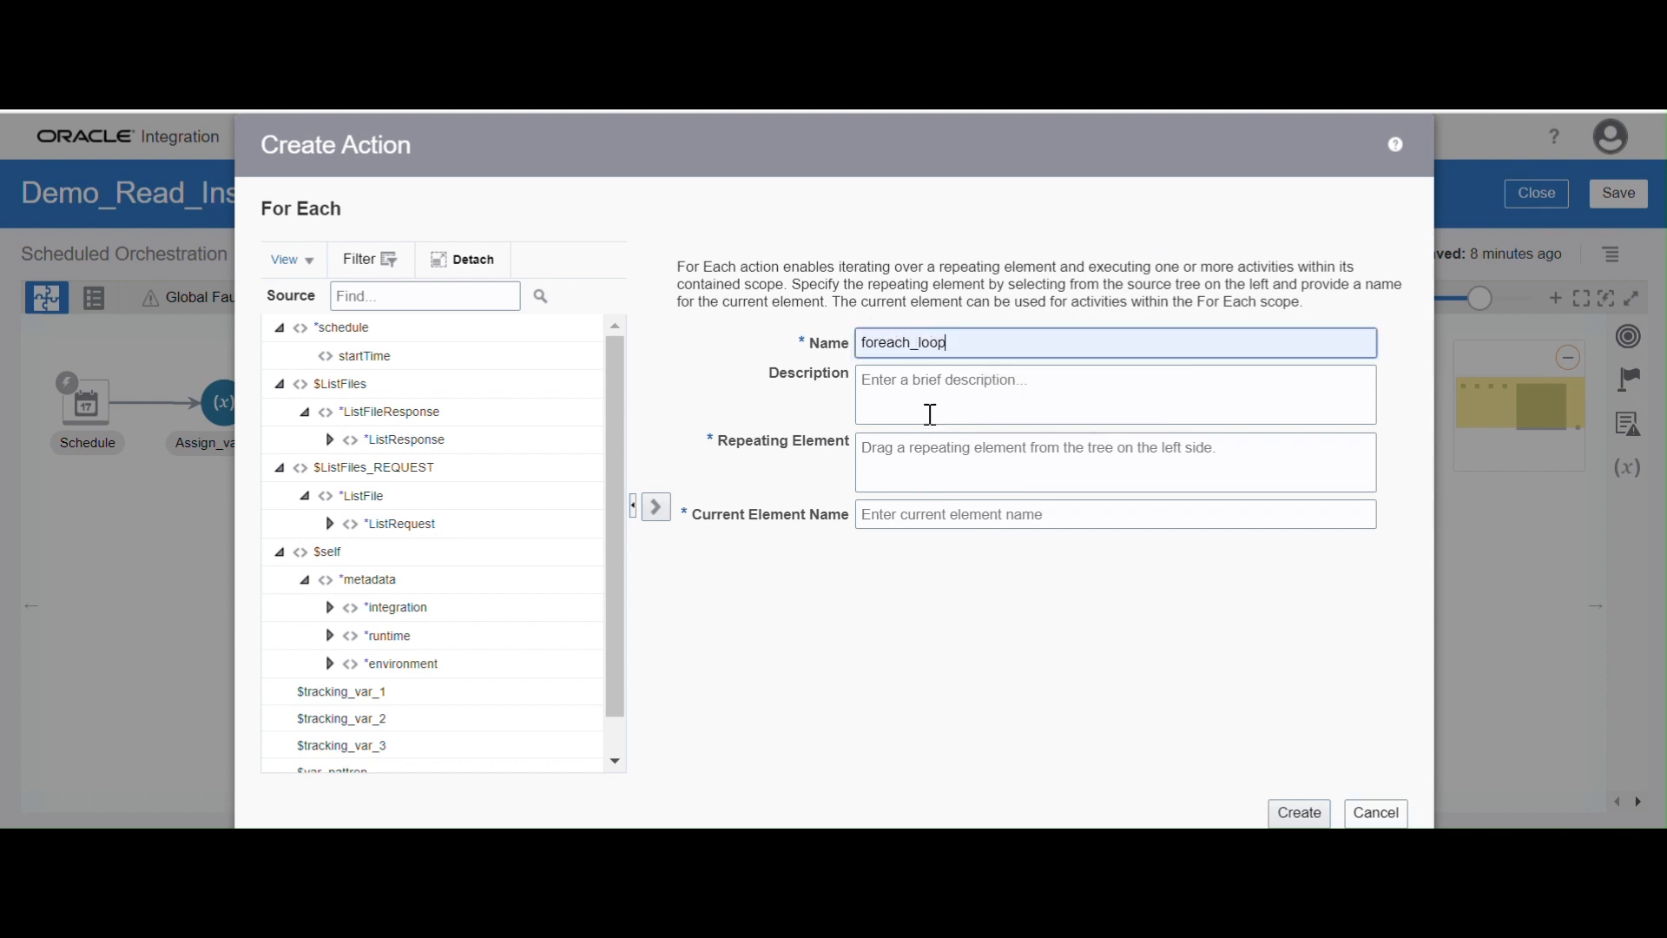
pyautogui.click(912, 462)
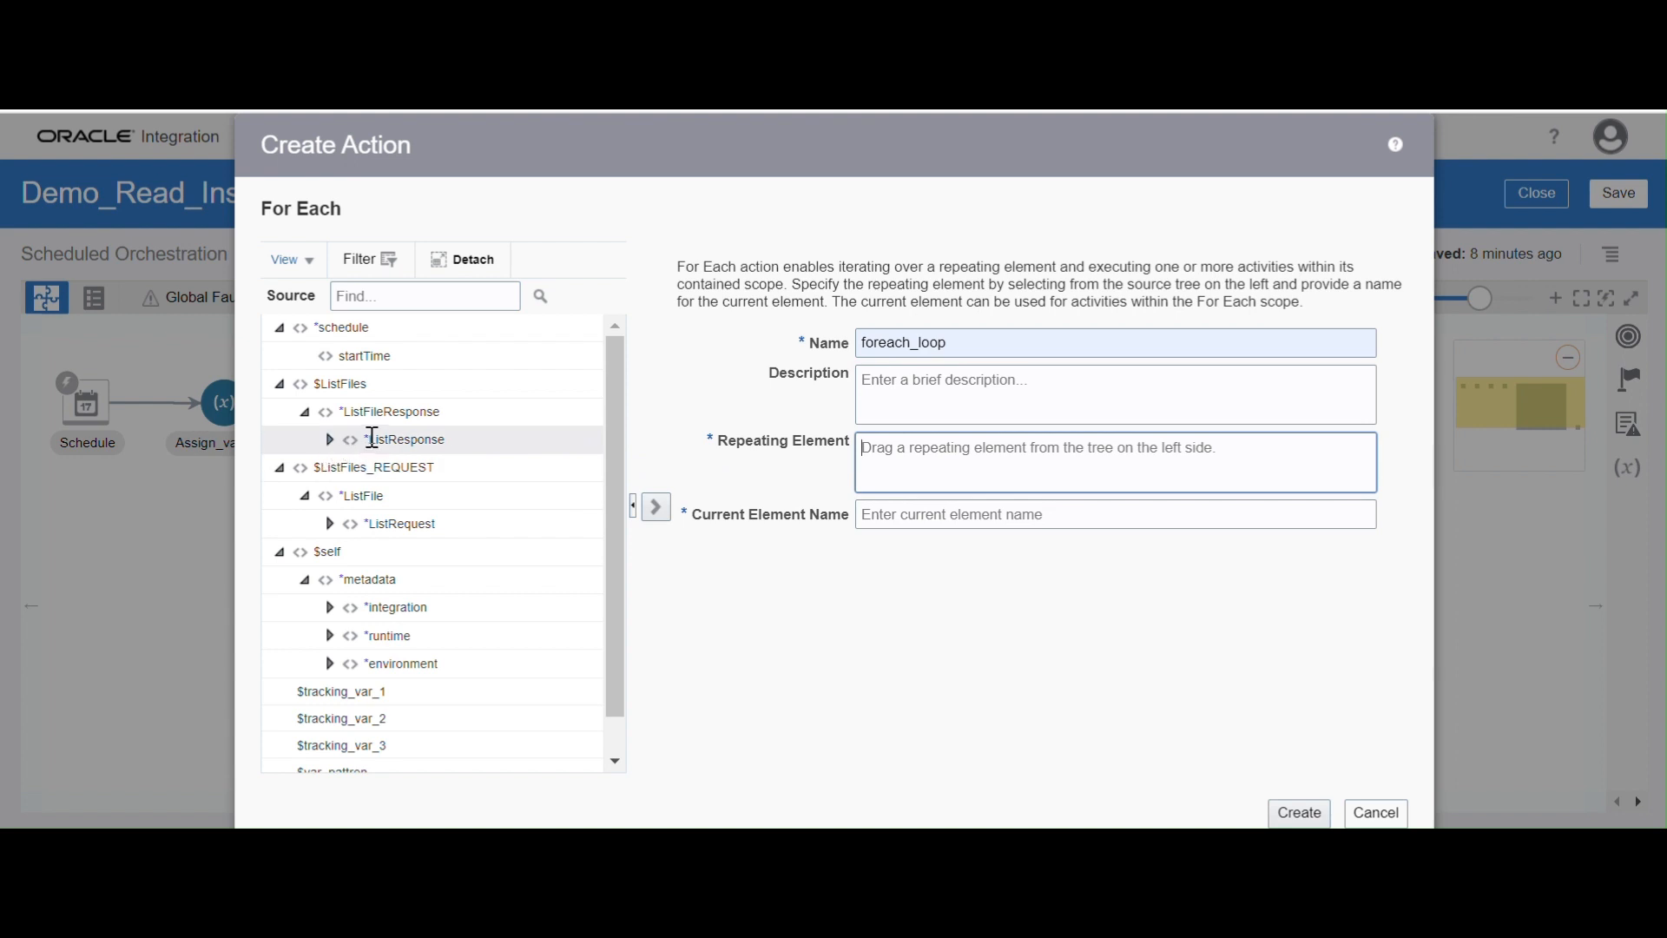
pyautogui.click(330, 441)
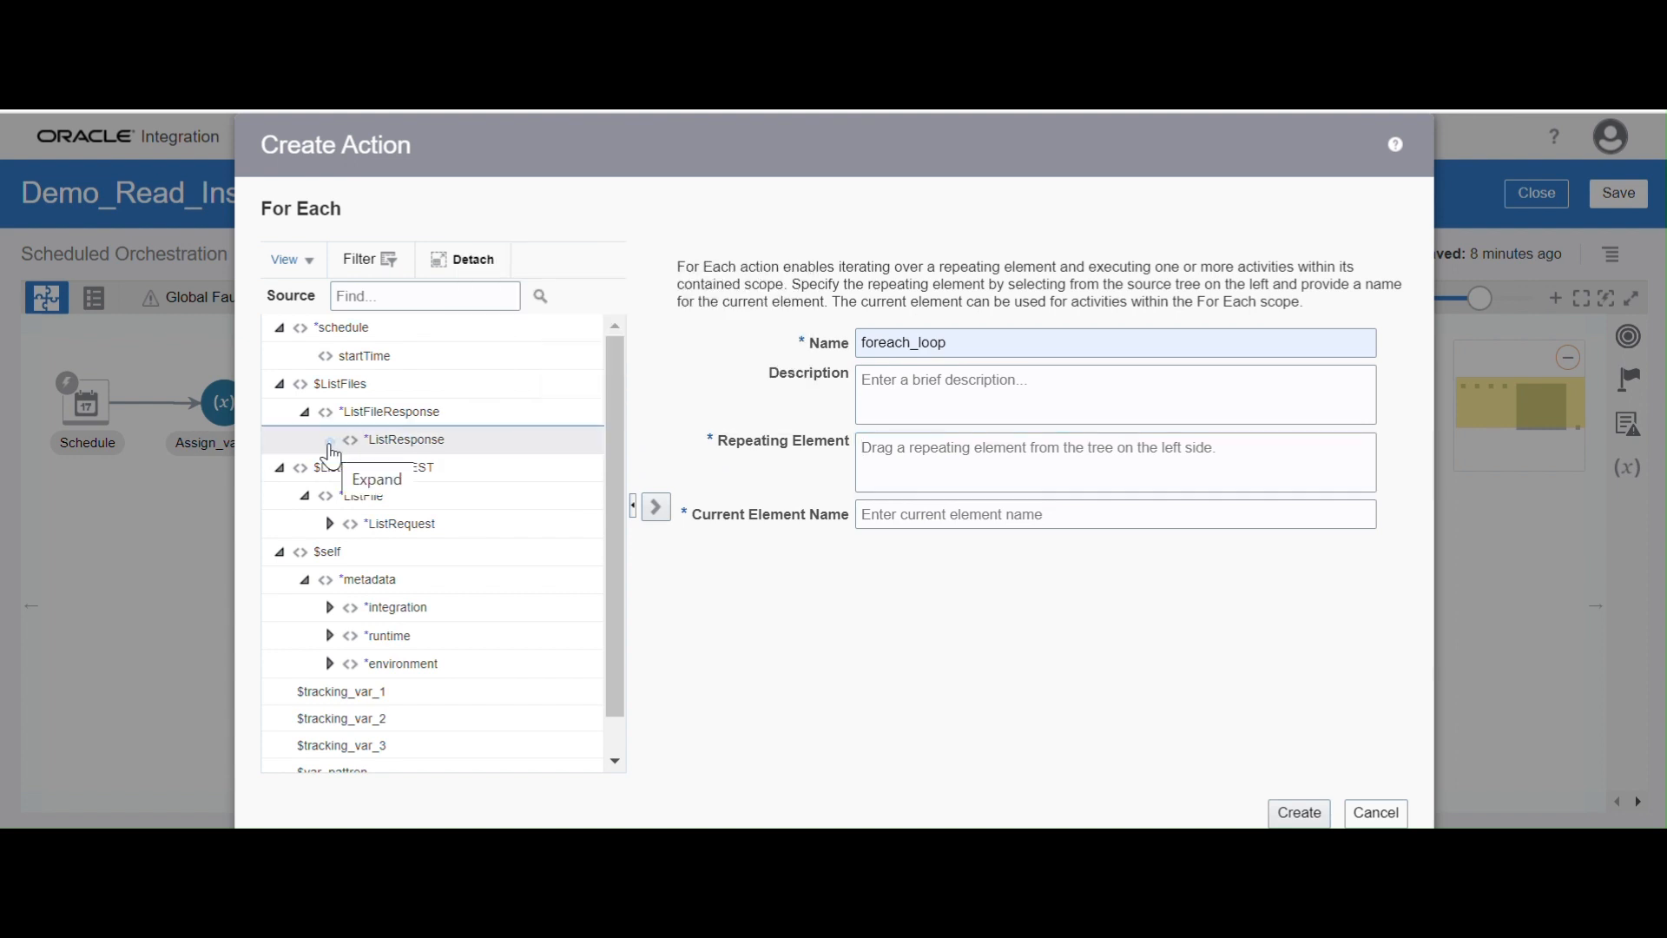
pyautogui.moveTo(330, 450); pyautogui.dragTo(1392, 816)
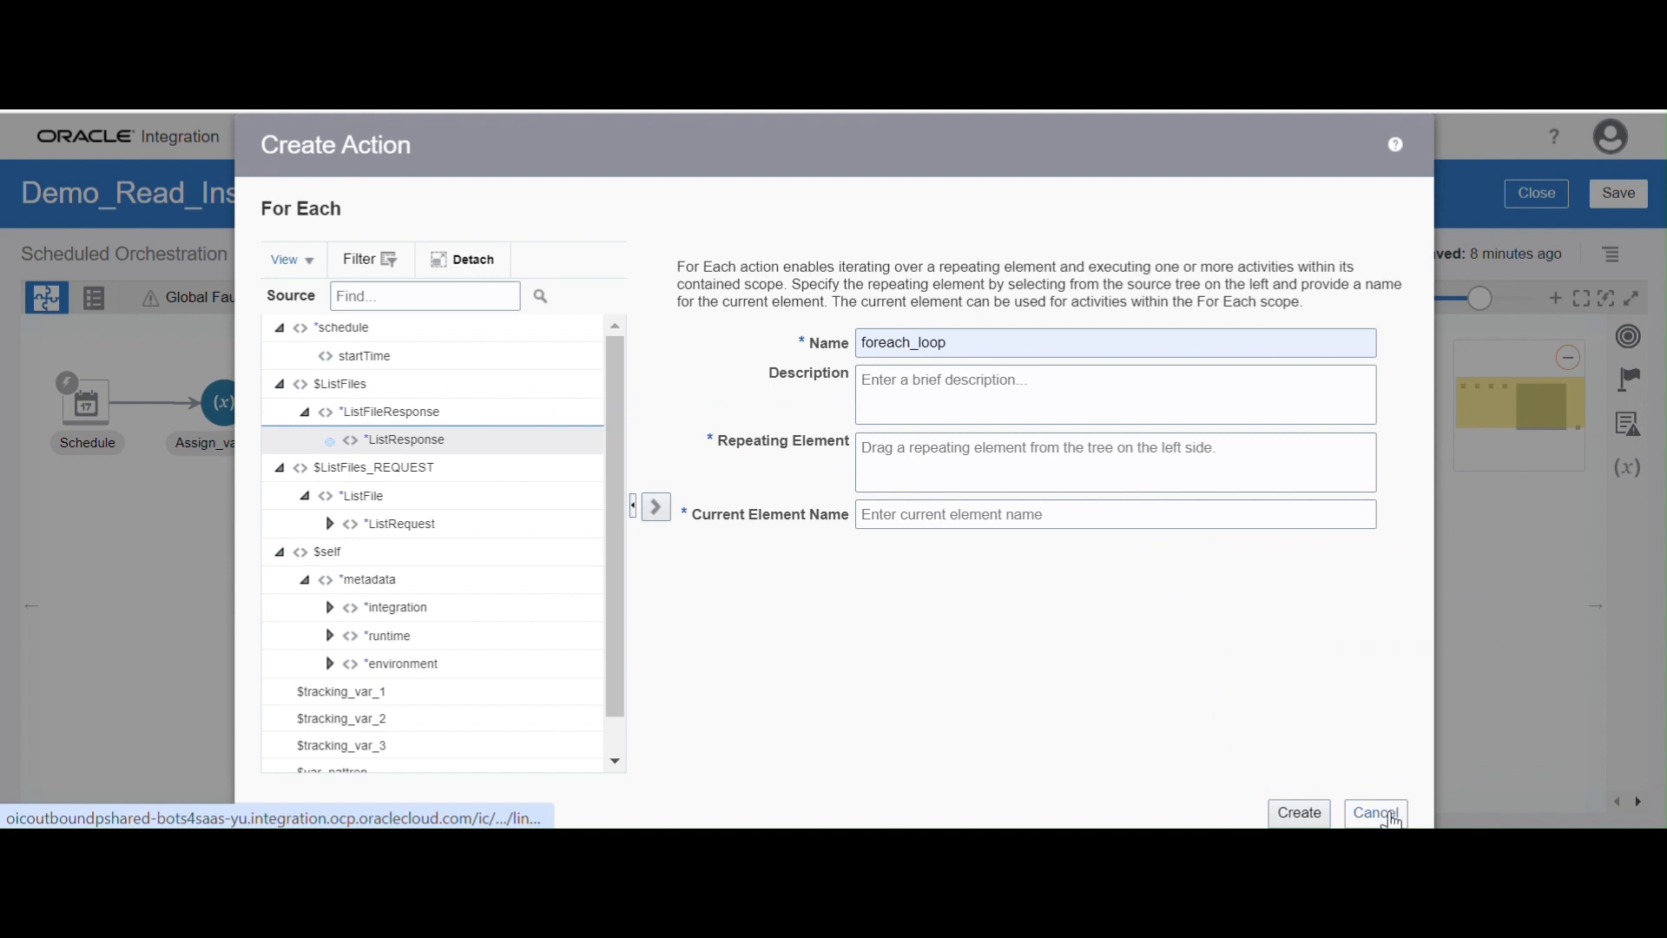
pyautogui.click(1392, 816)
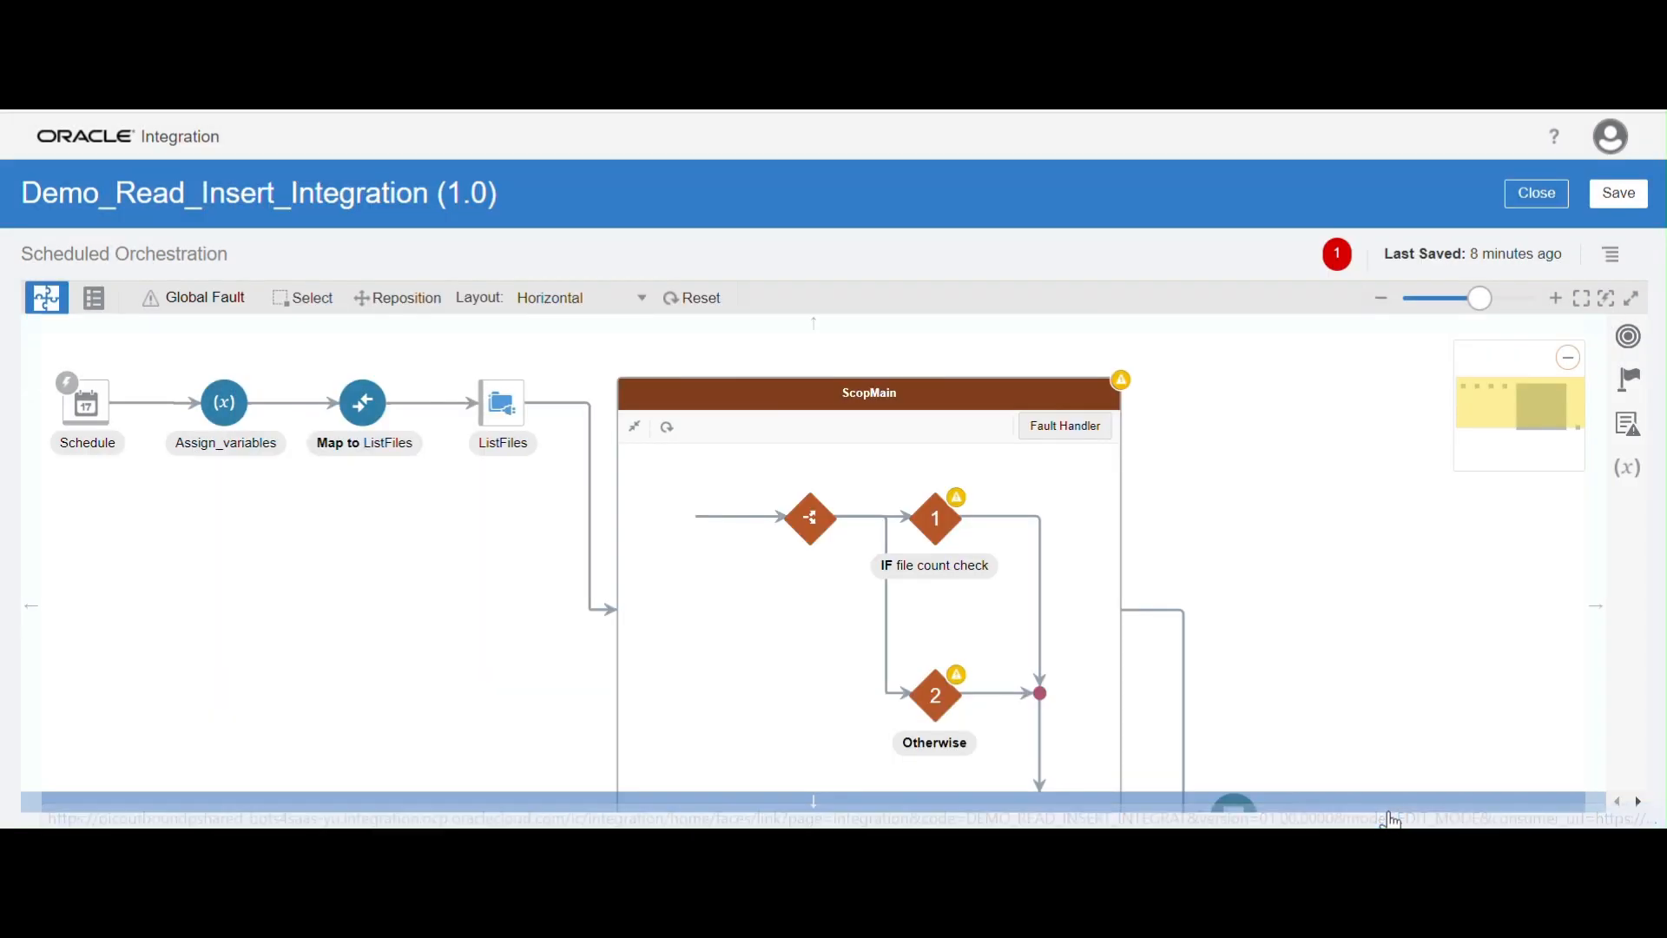
# Add a For Each action to the IF file count check branch and name it foreach_loop
pyautogui.click(1633, 382)
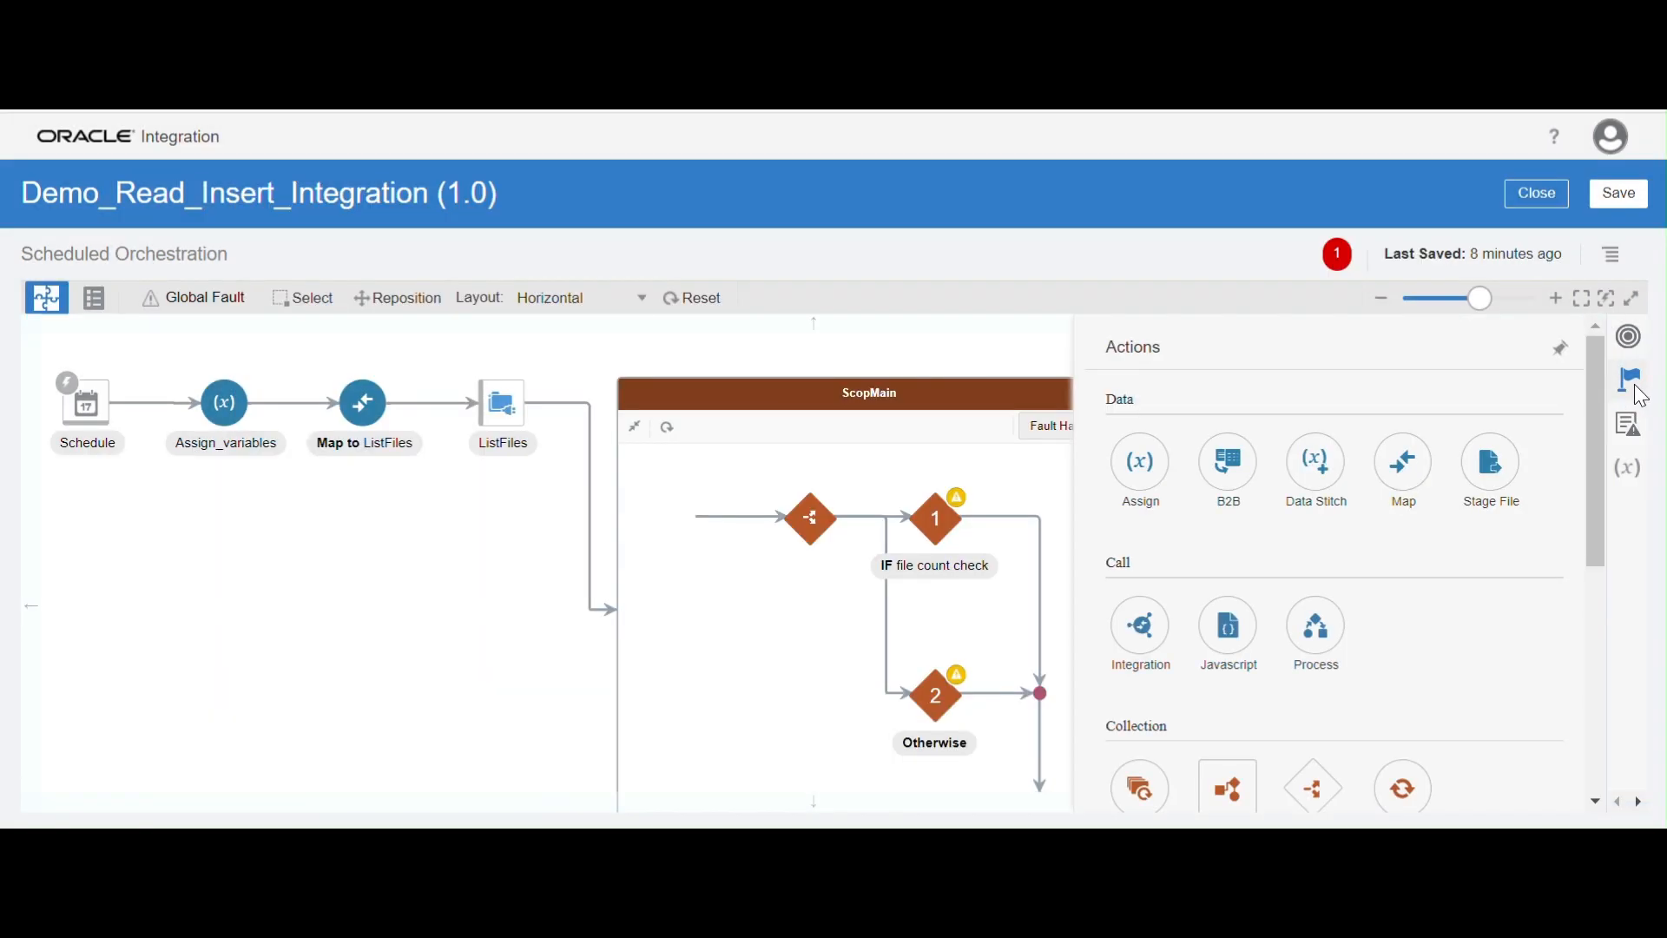
pyautogui.scroll(-3, 1554, 538)
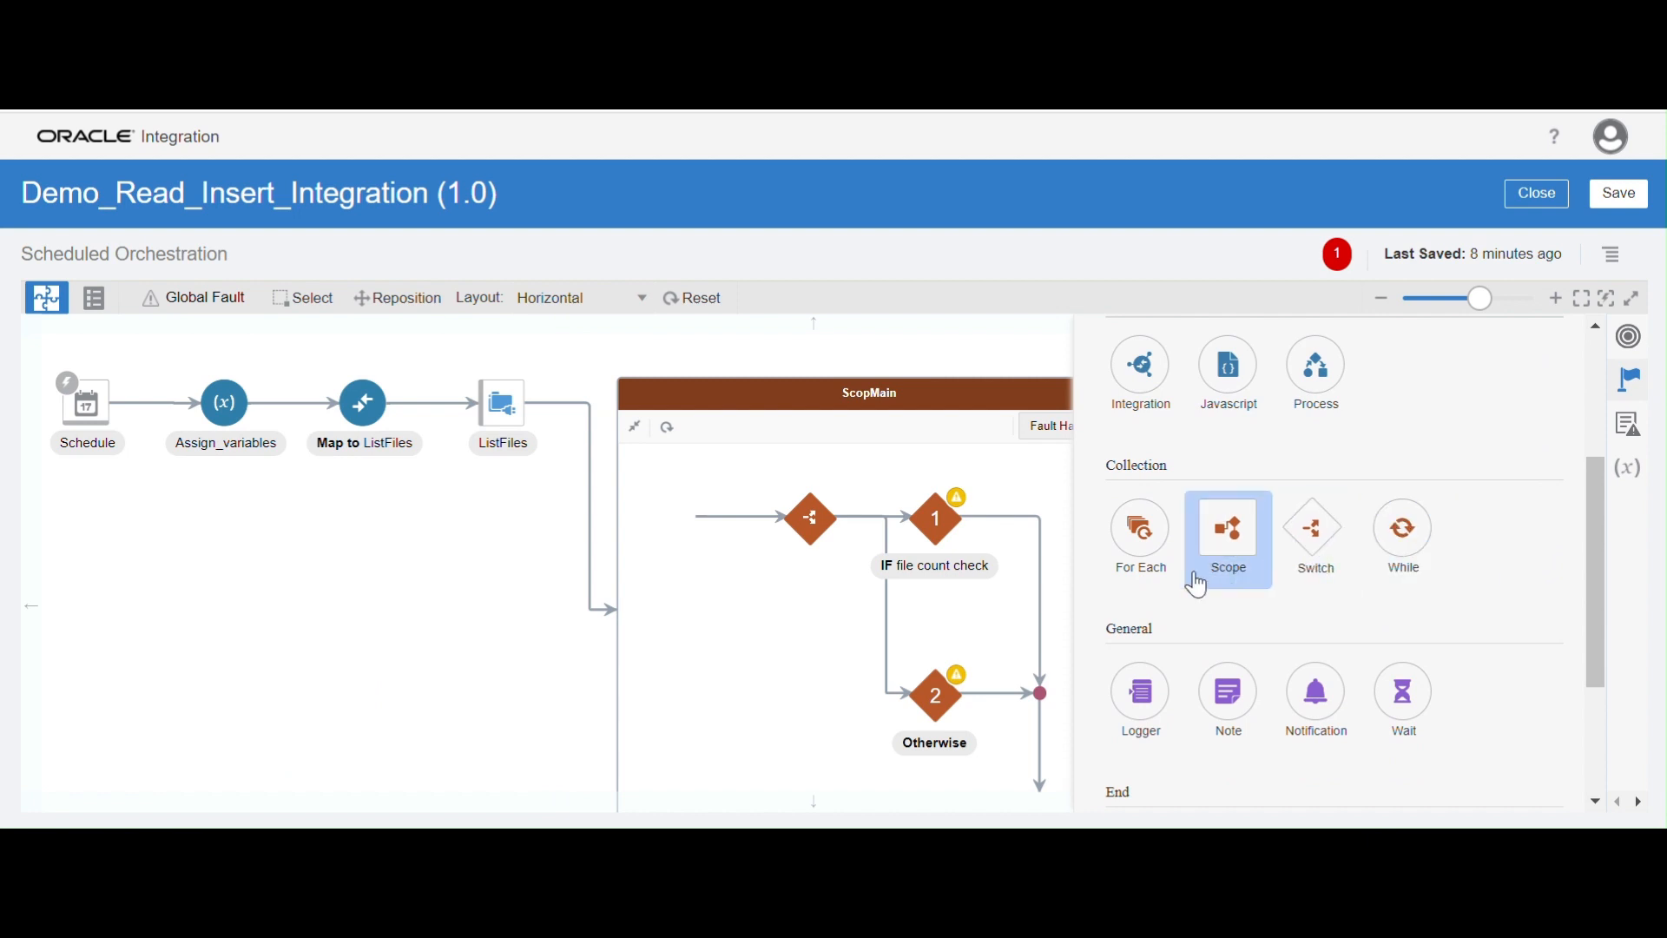
pyautogui.moveTo(1161, 547); pyautogui.dragTo(988, 497)
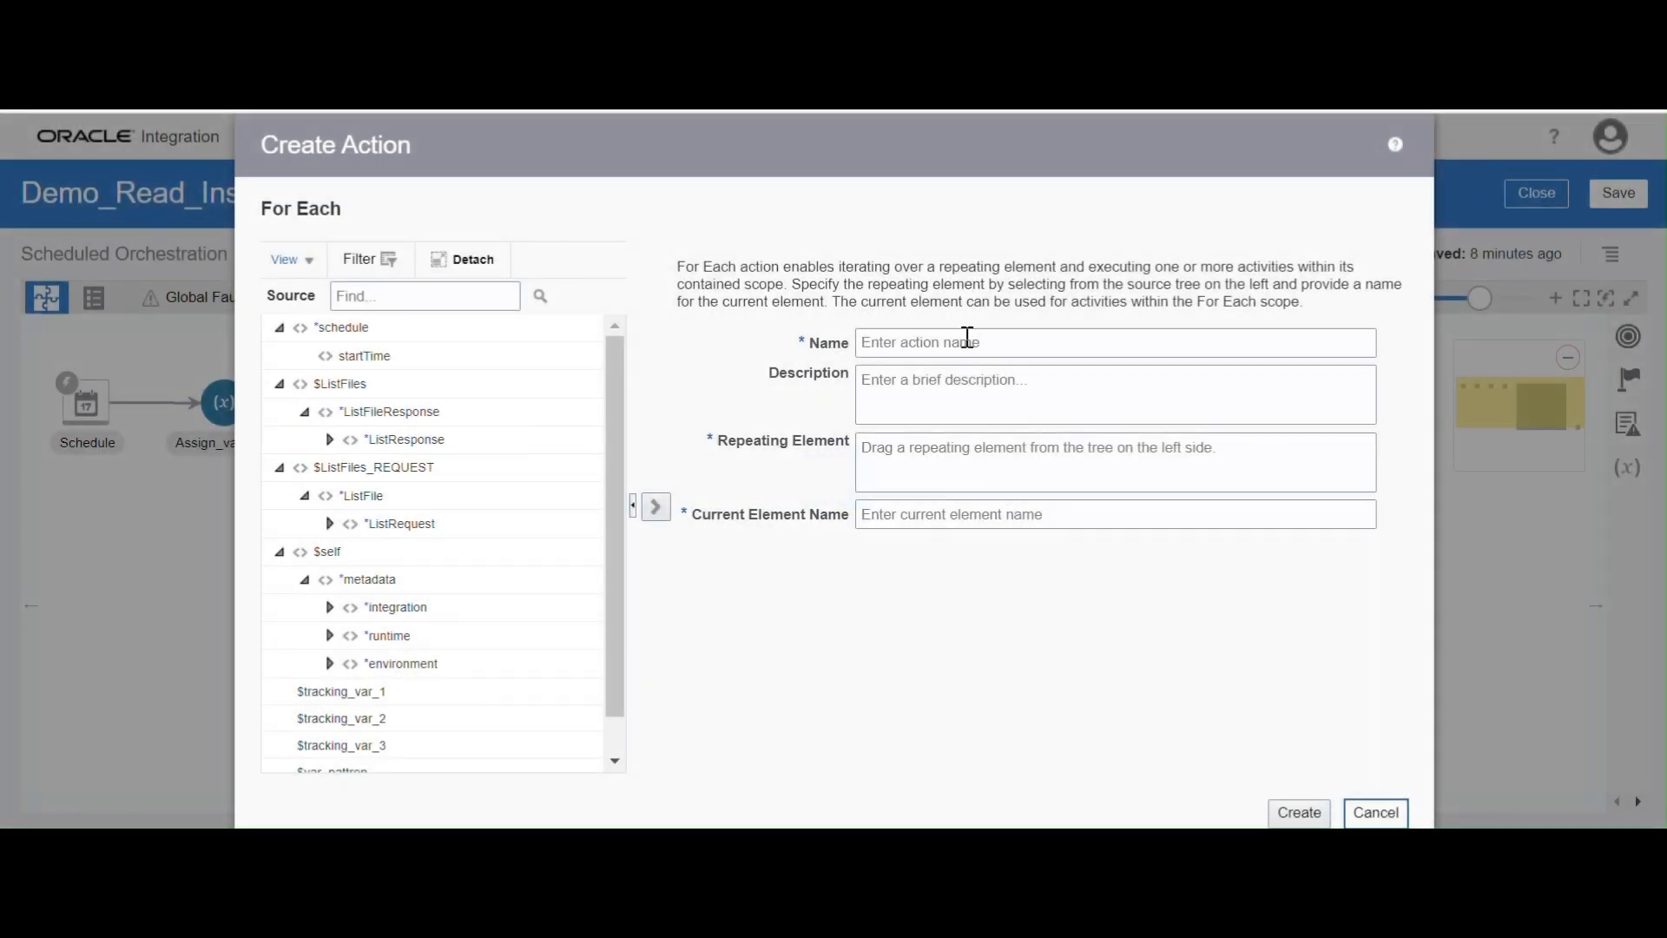
pyautogui.click(967, 339)
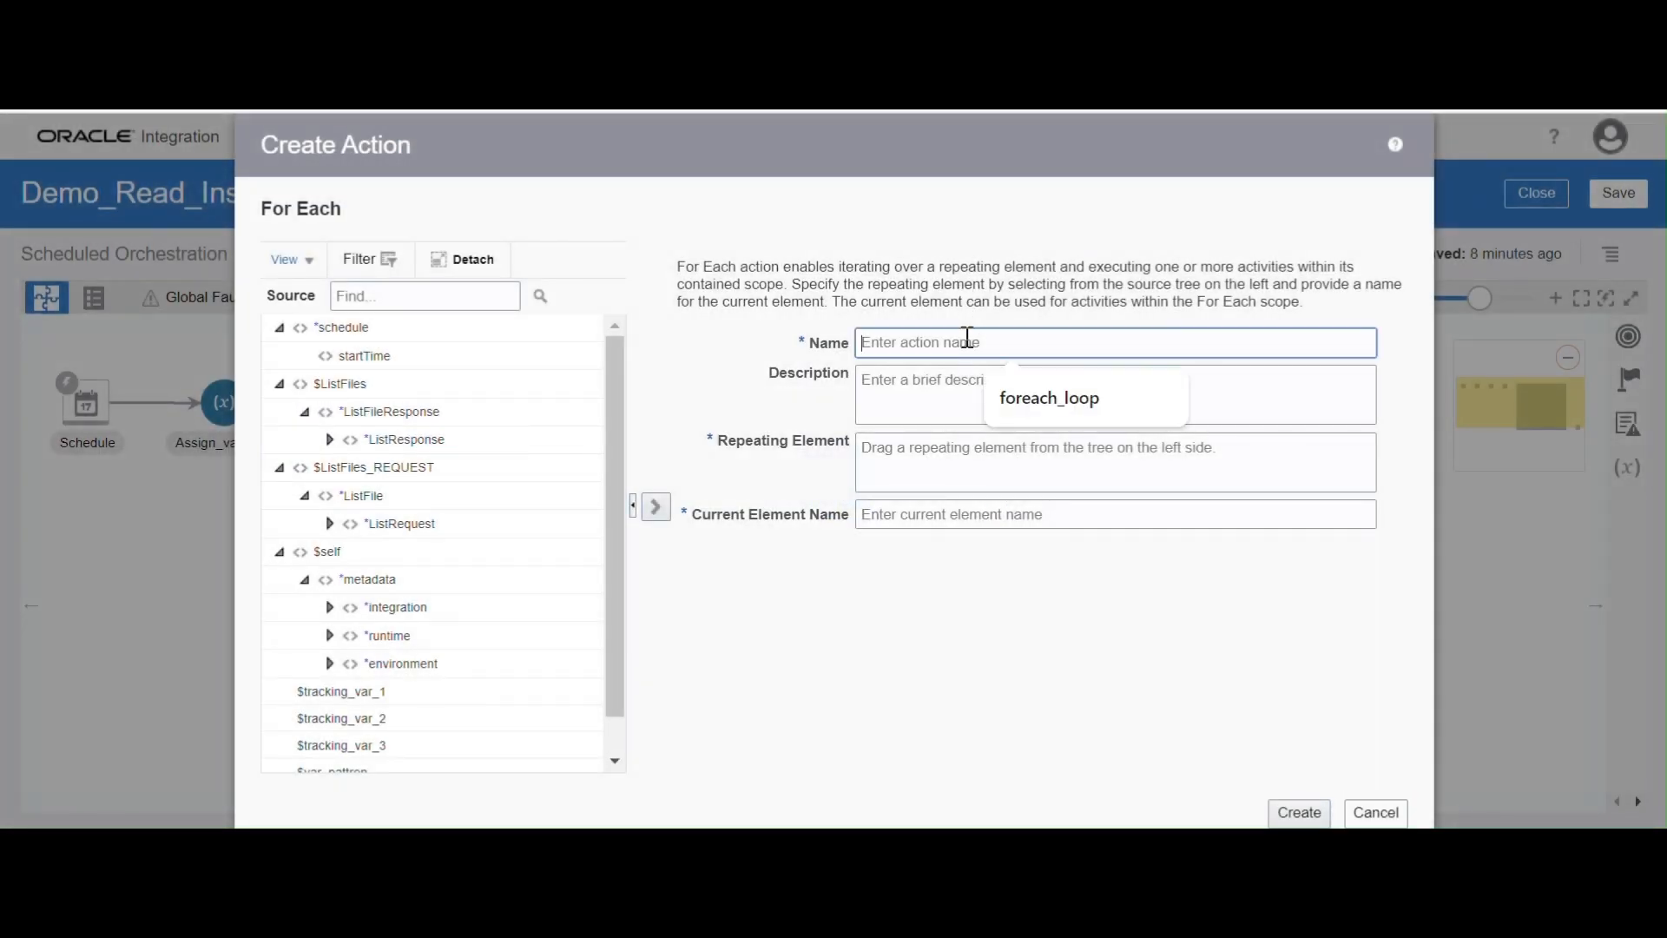
pyautogui.click(1007, 382)
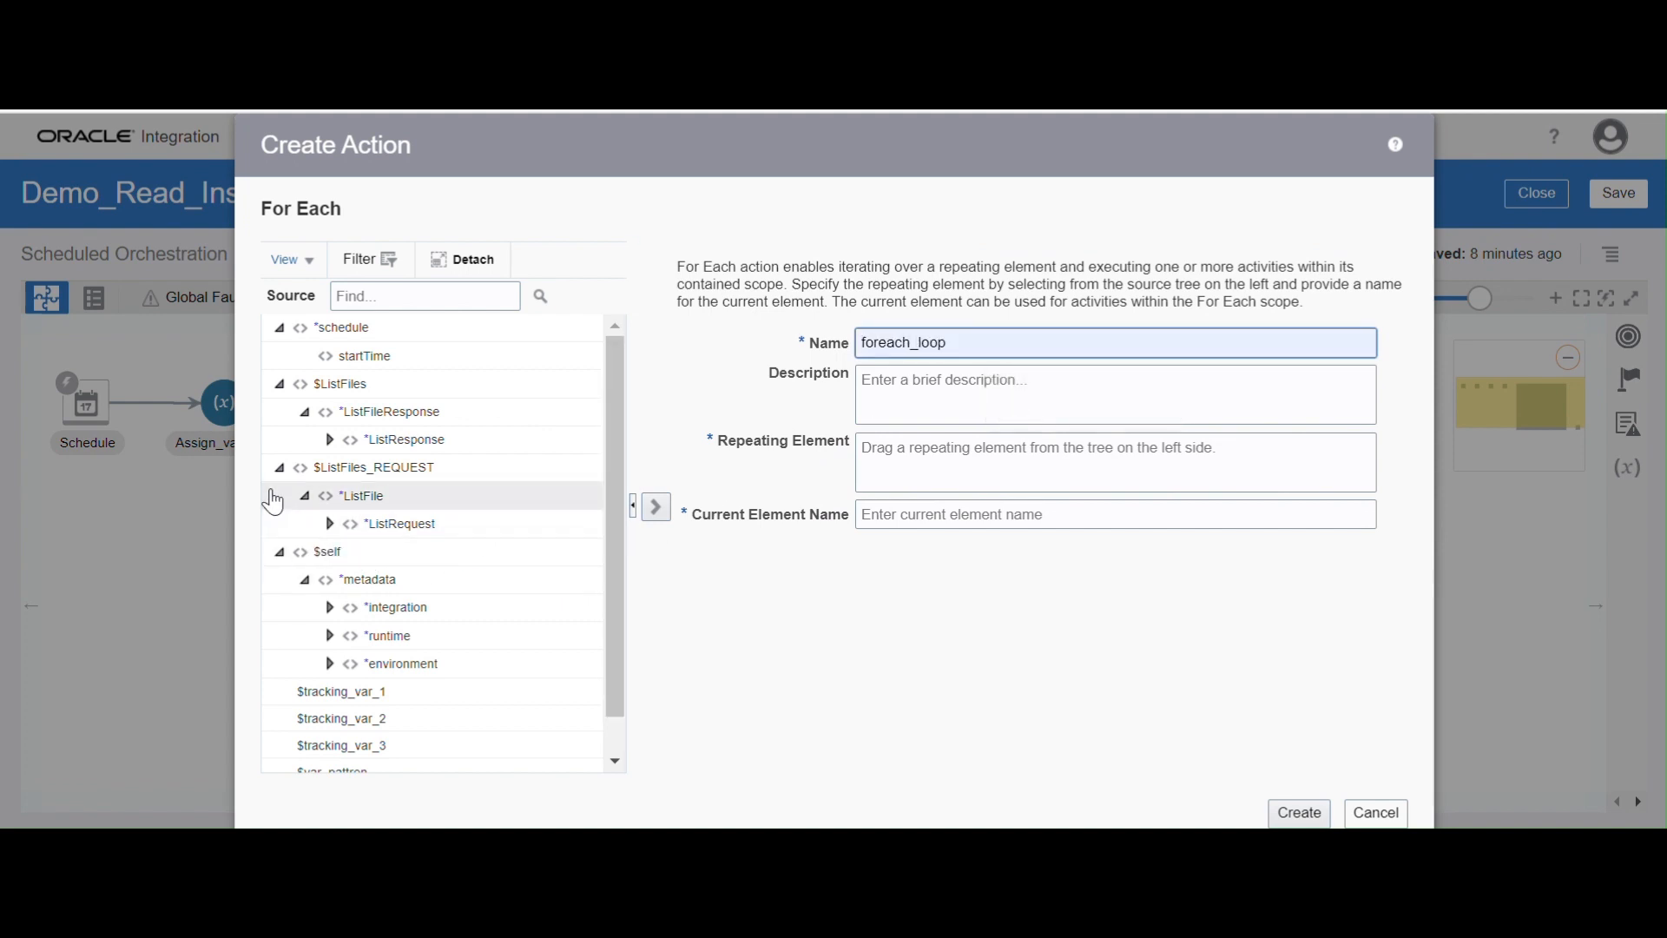
# Expand ListResponse and its FileList under $ListFiles and use the File element as the loop's repeating element
pyautogui.click(336, 448)
pyautogui.click(332, 443)
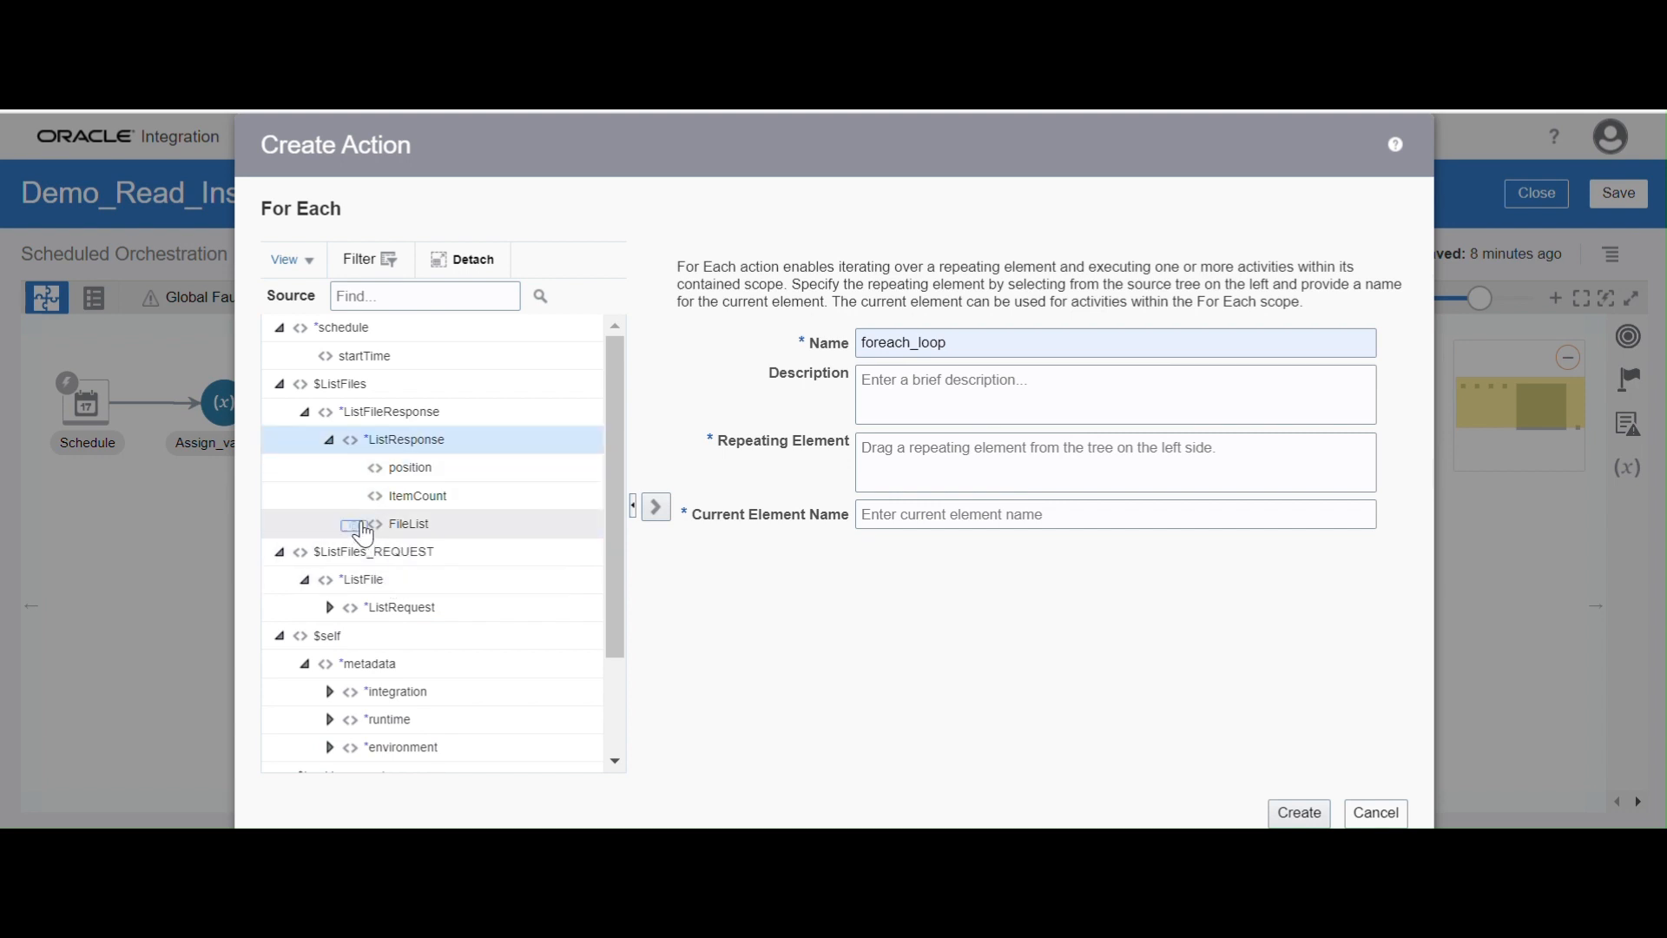
pyautogui.click(354, 523)
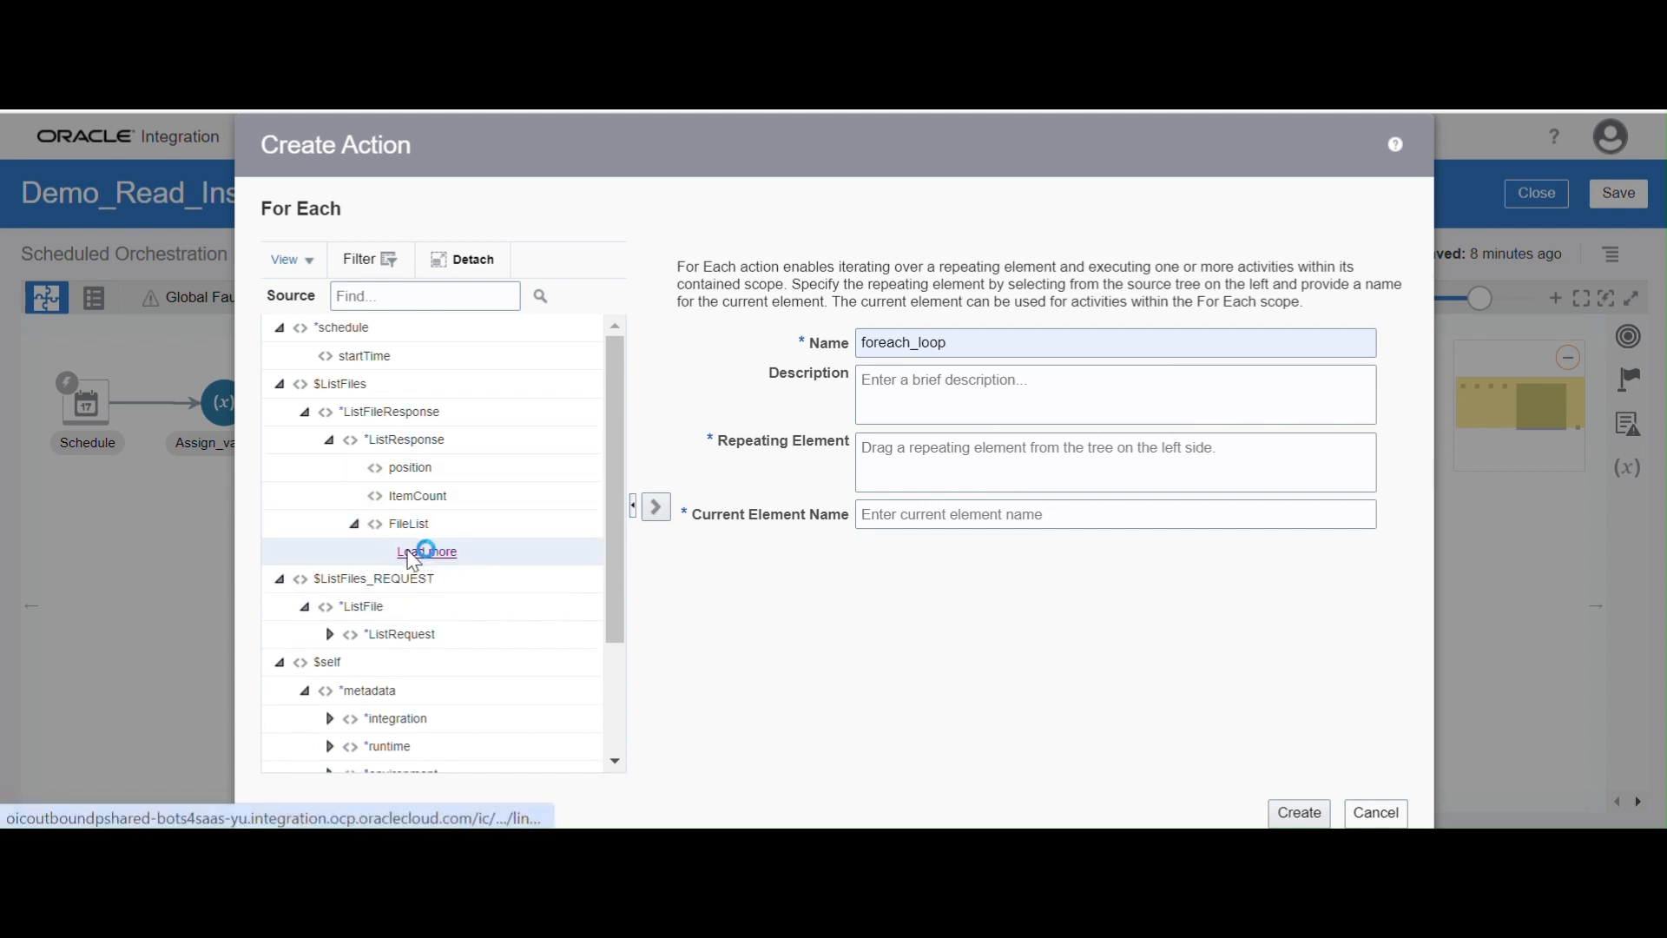
pyautogui.click(422, 553)
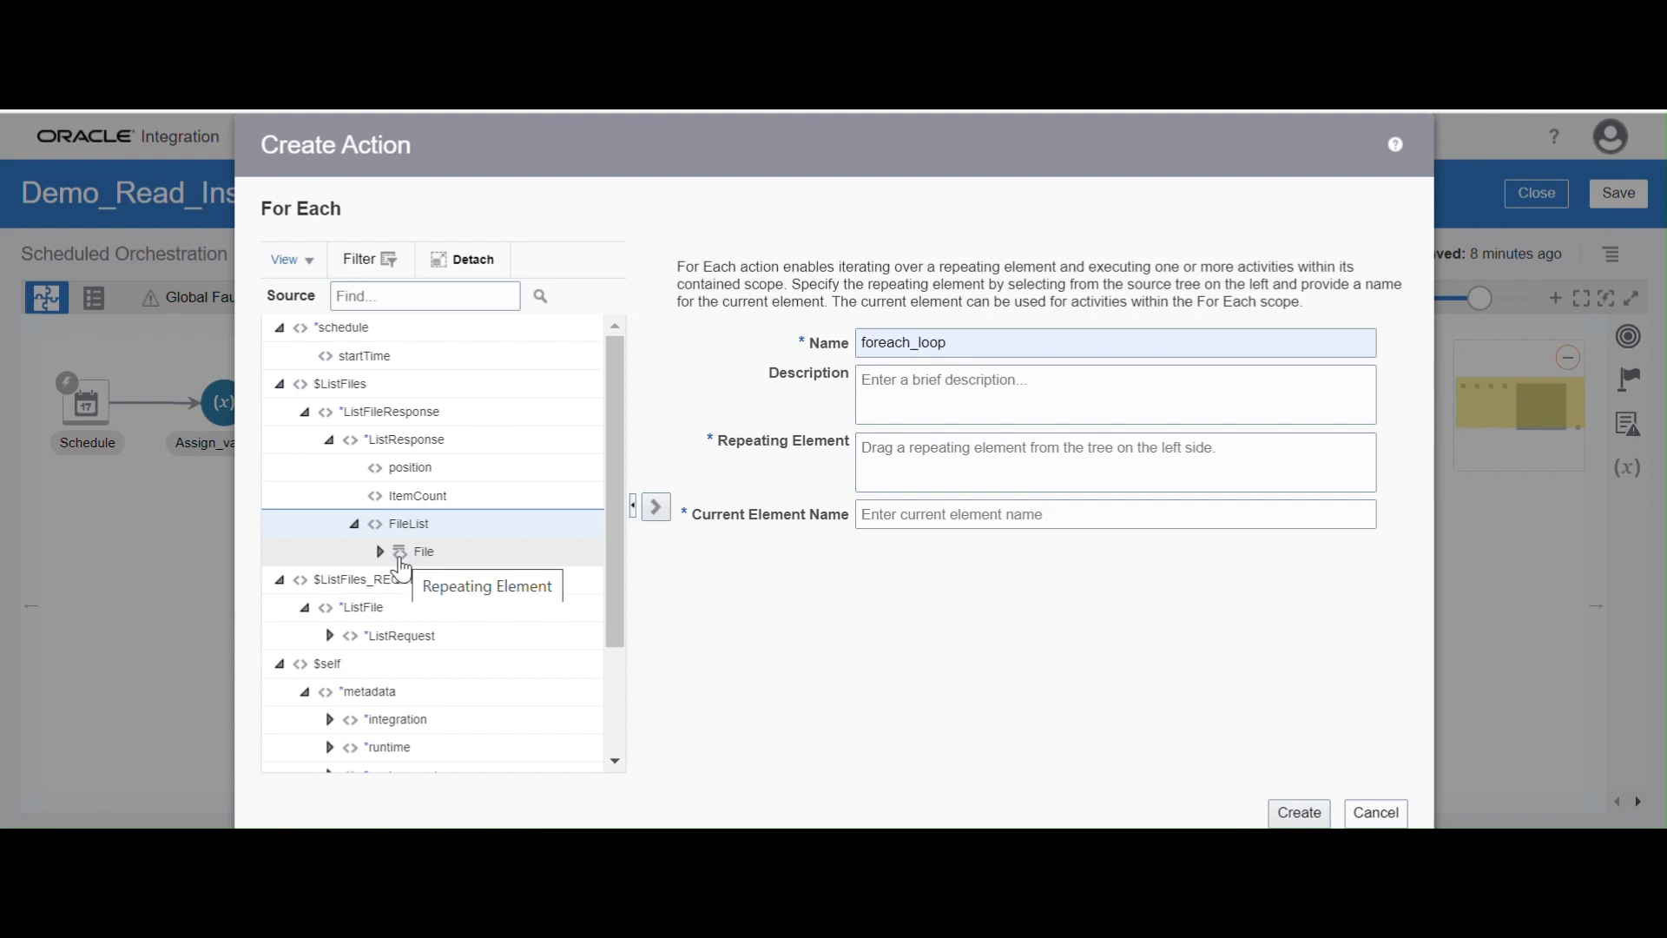
pyautogui.moveTo(401, 567); pyautogui.dragTo(984, 456)
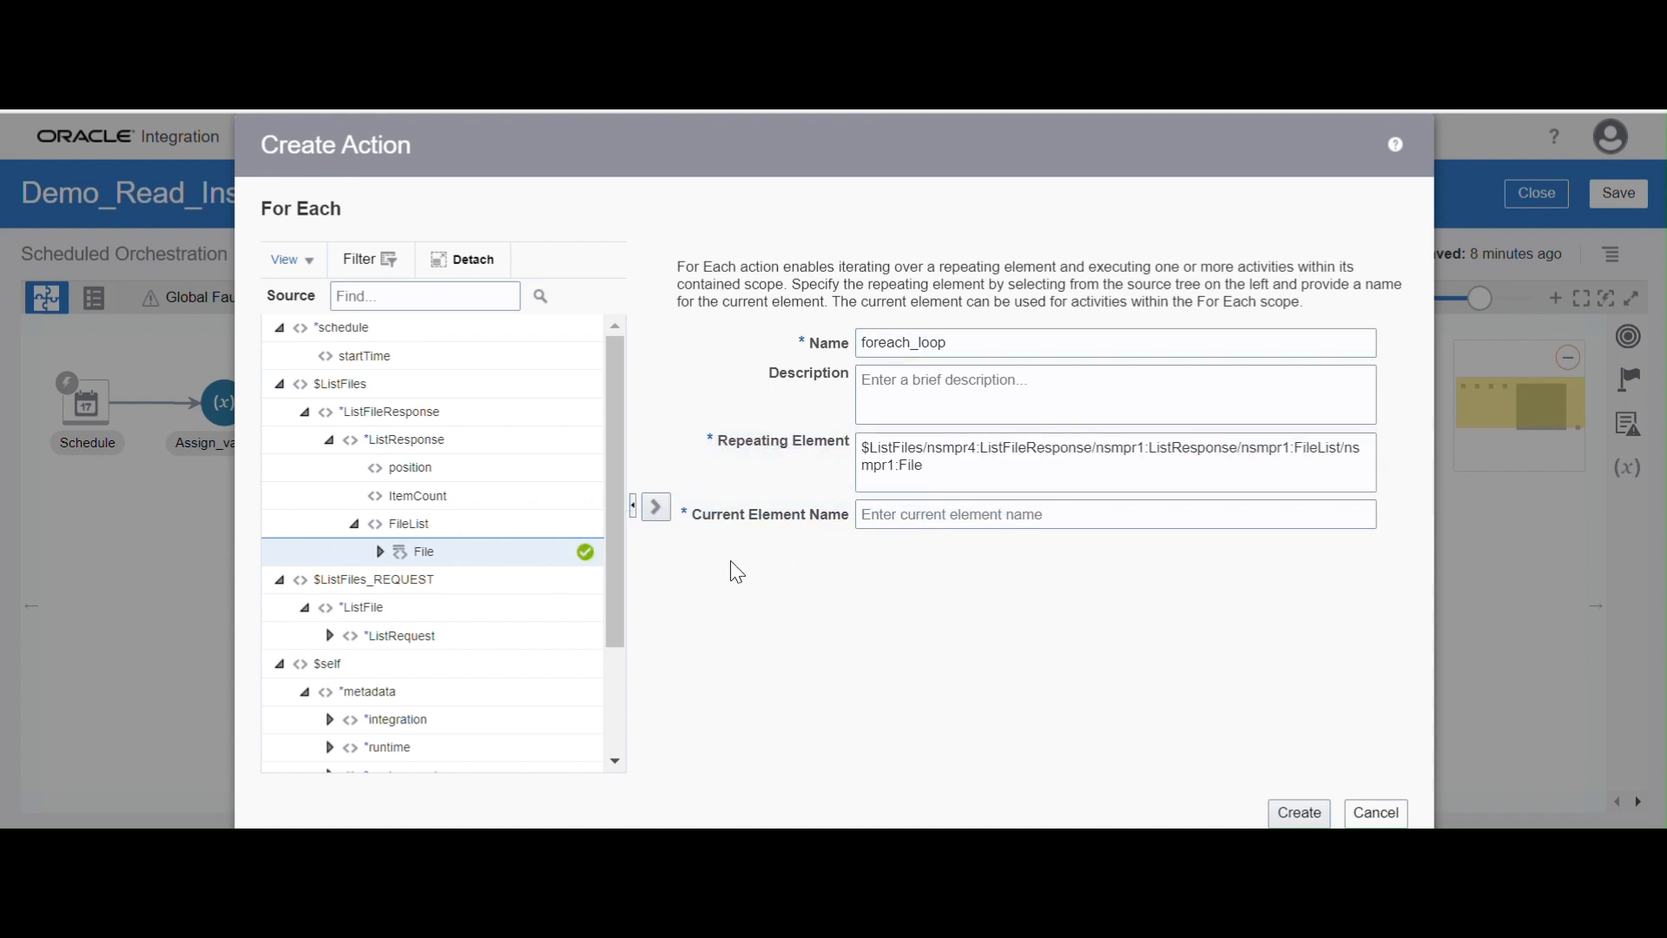
# Set the current element name to FileEmpElement and create the For Each action
pyautogui.click(915, 515)
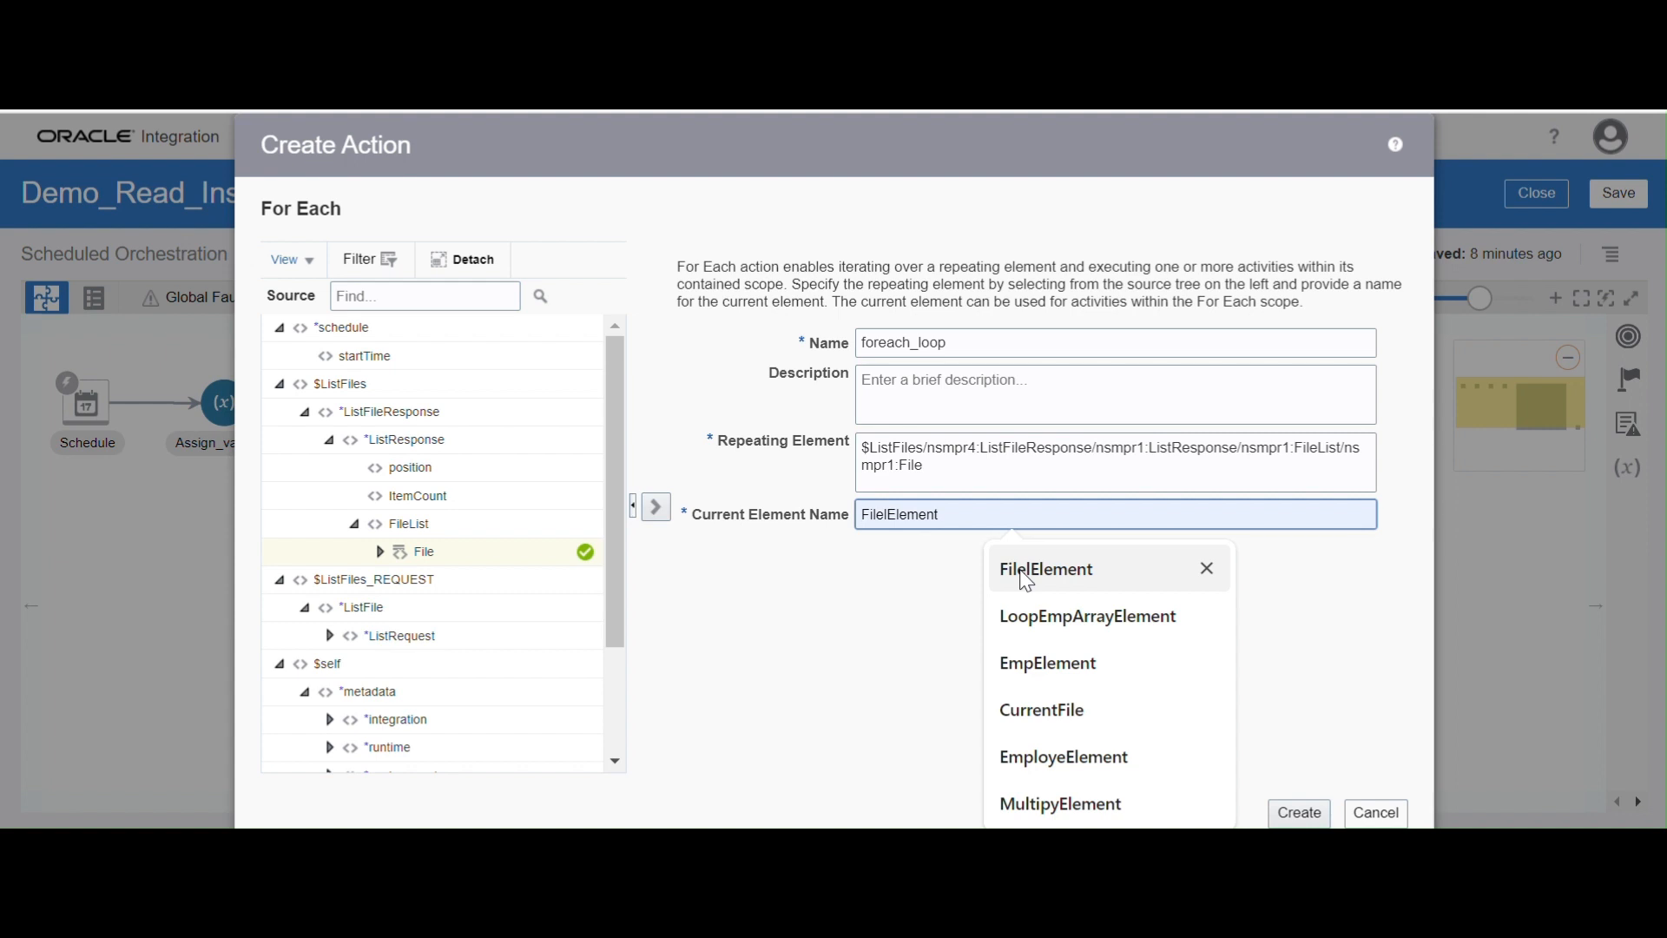
pyautogui.click(1025, 579)
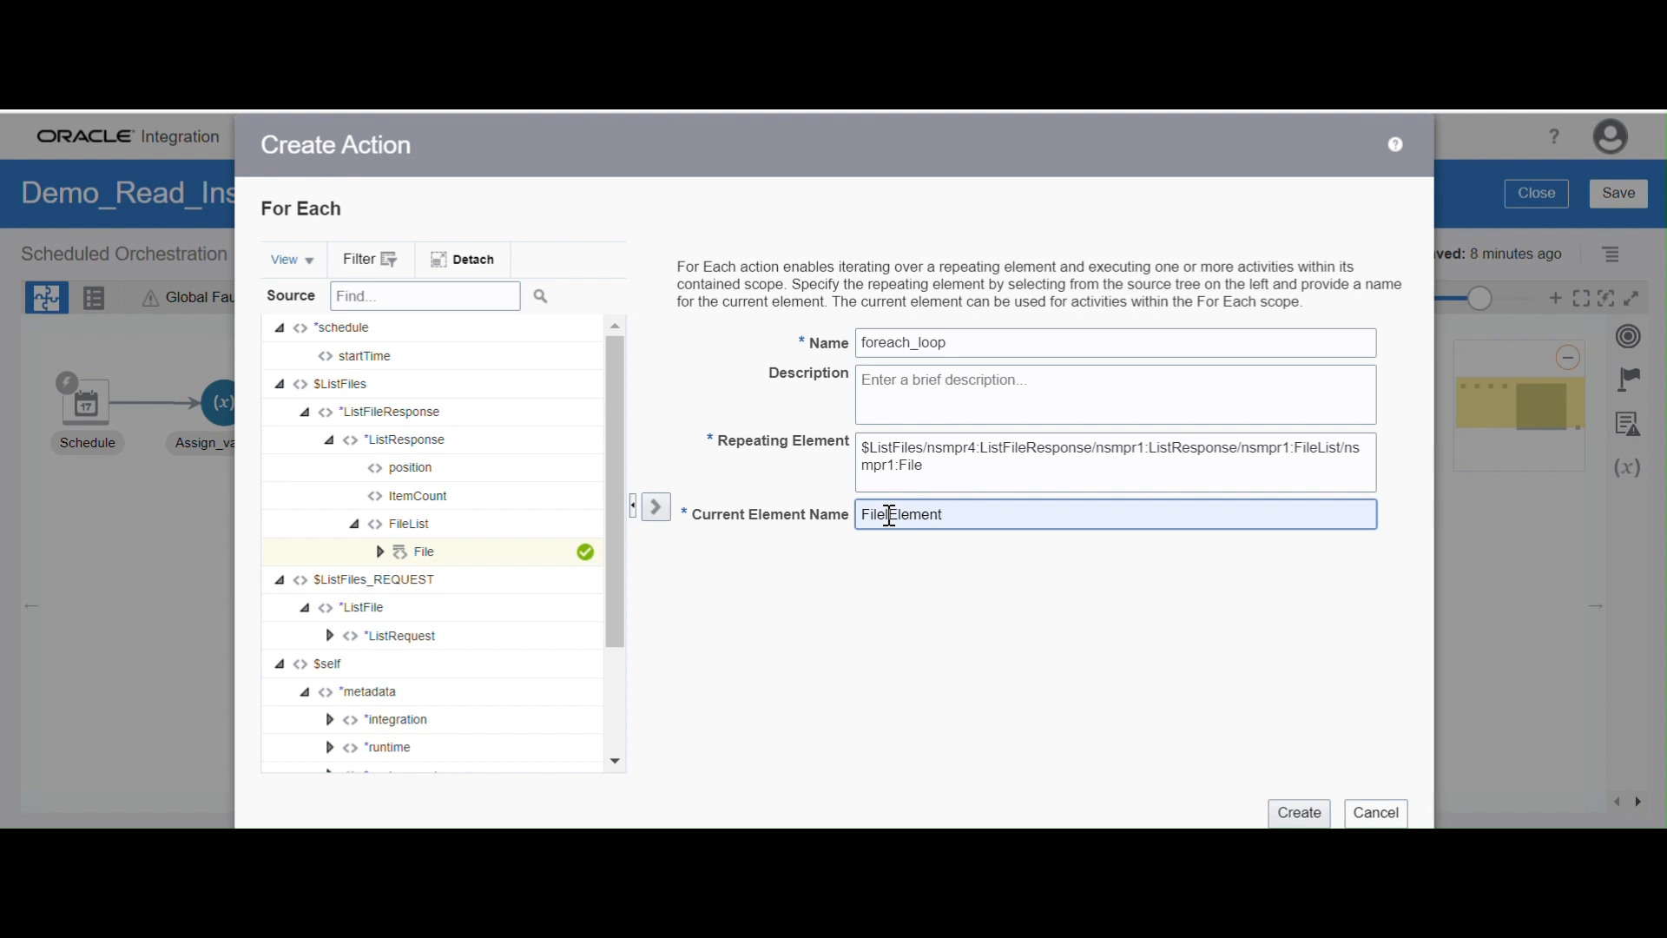
pyautogui.write('Emp')
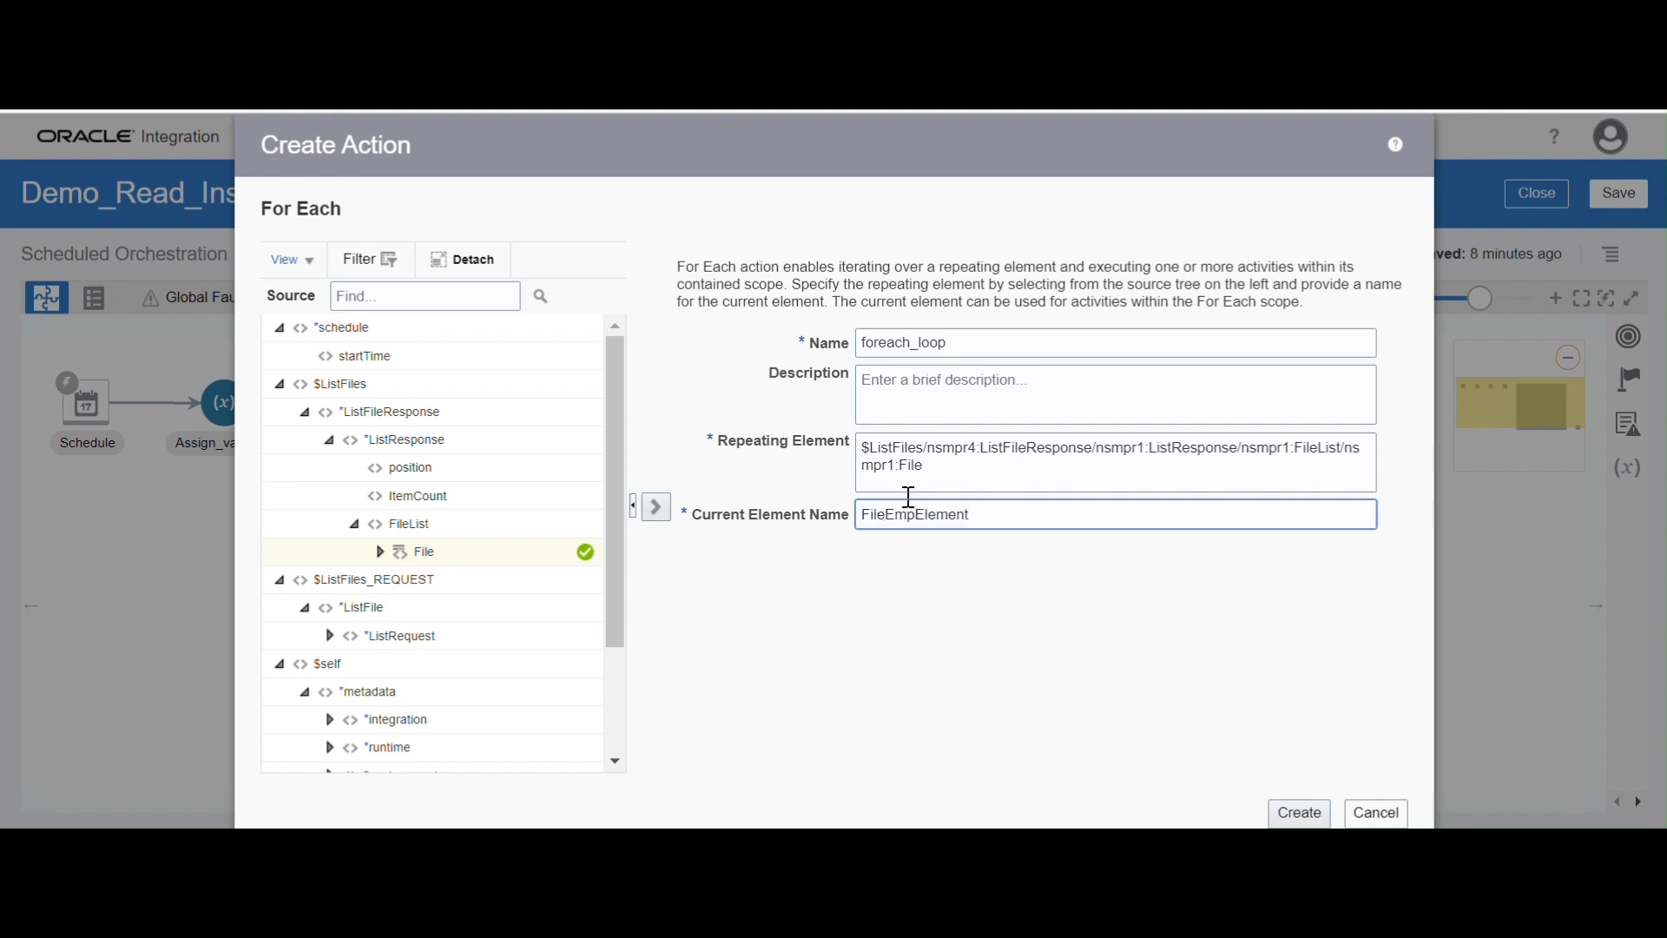
pyautogui.click(1289, 814)
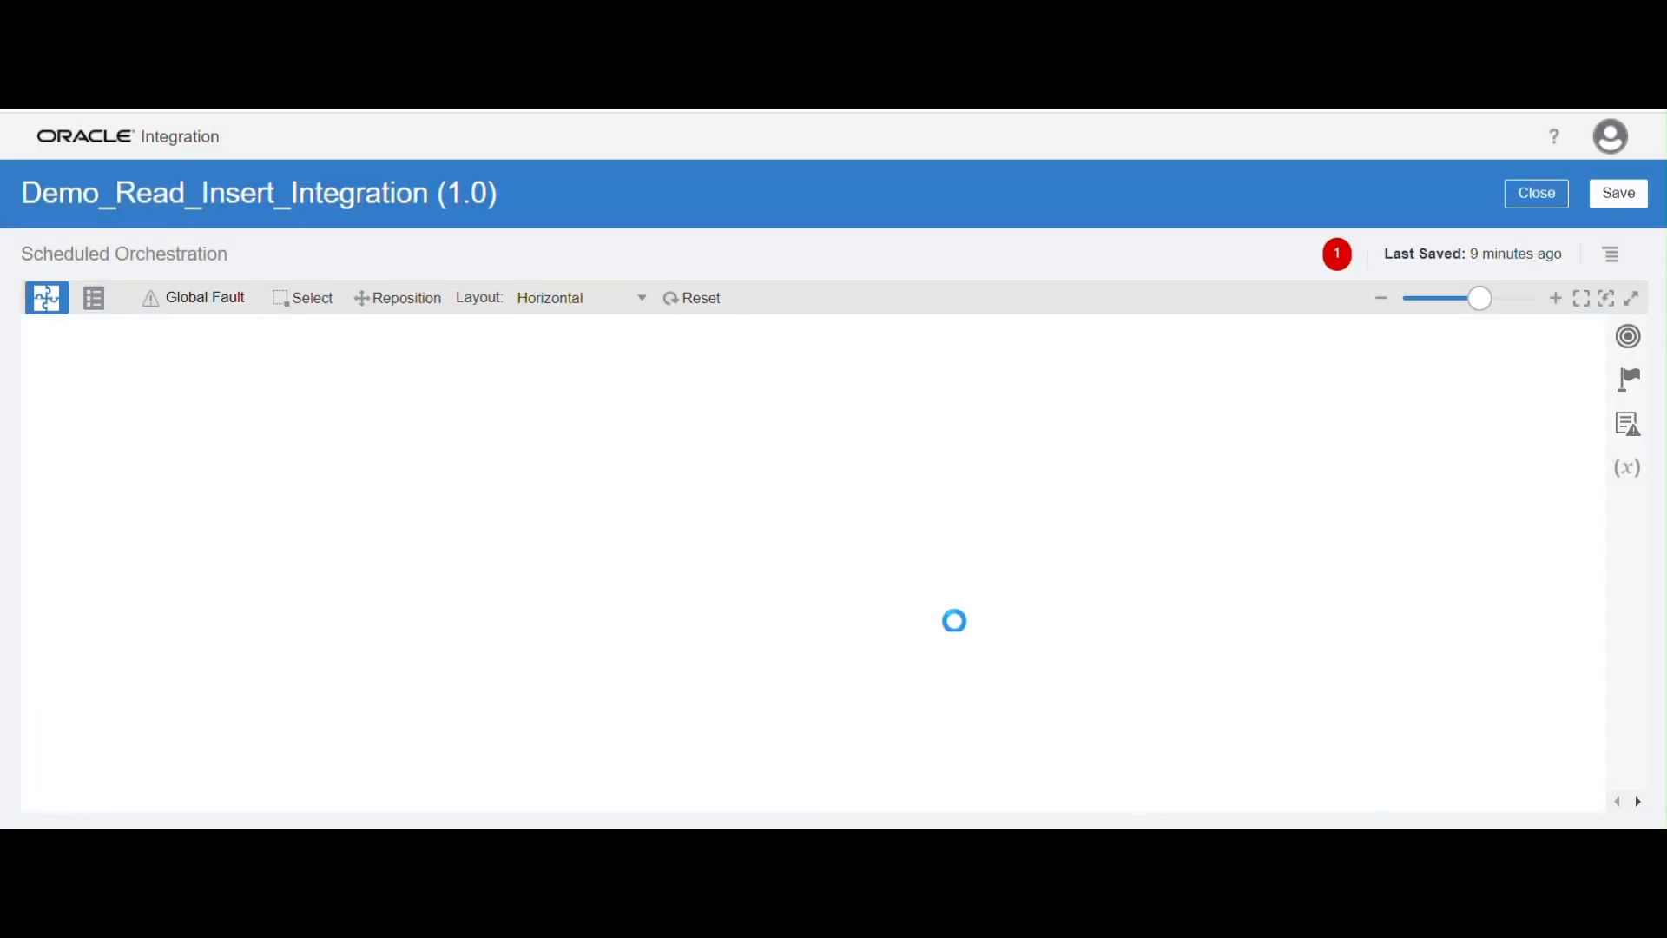
# Search the components for "bat" inside foreach_loop and add an invoke of the Batch02 FTP connection there
pyautogui.moveTo(681, 640); pyautogui.dragTo(613, 580)
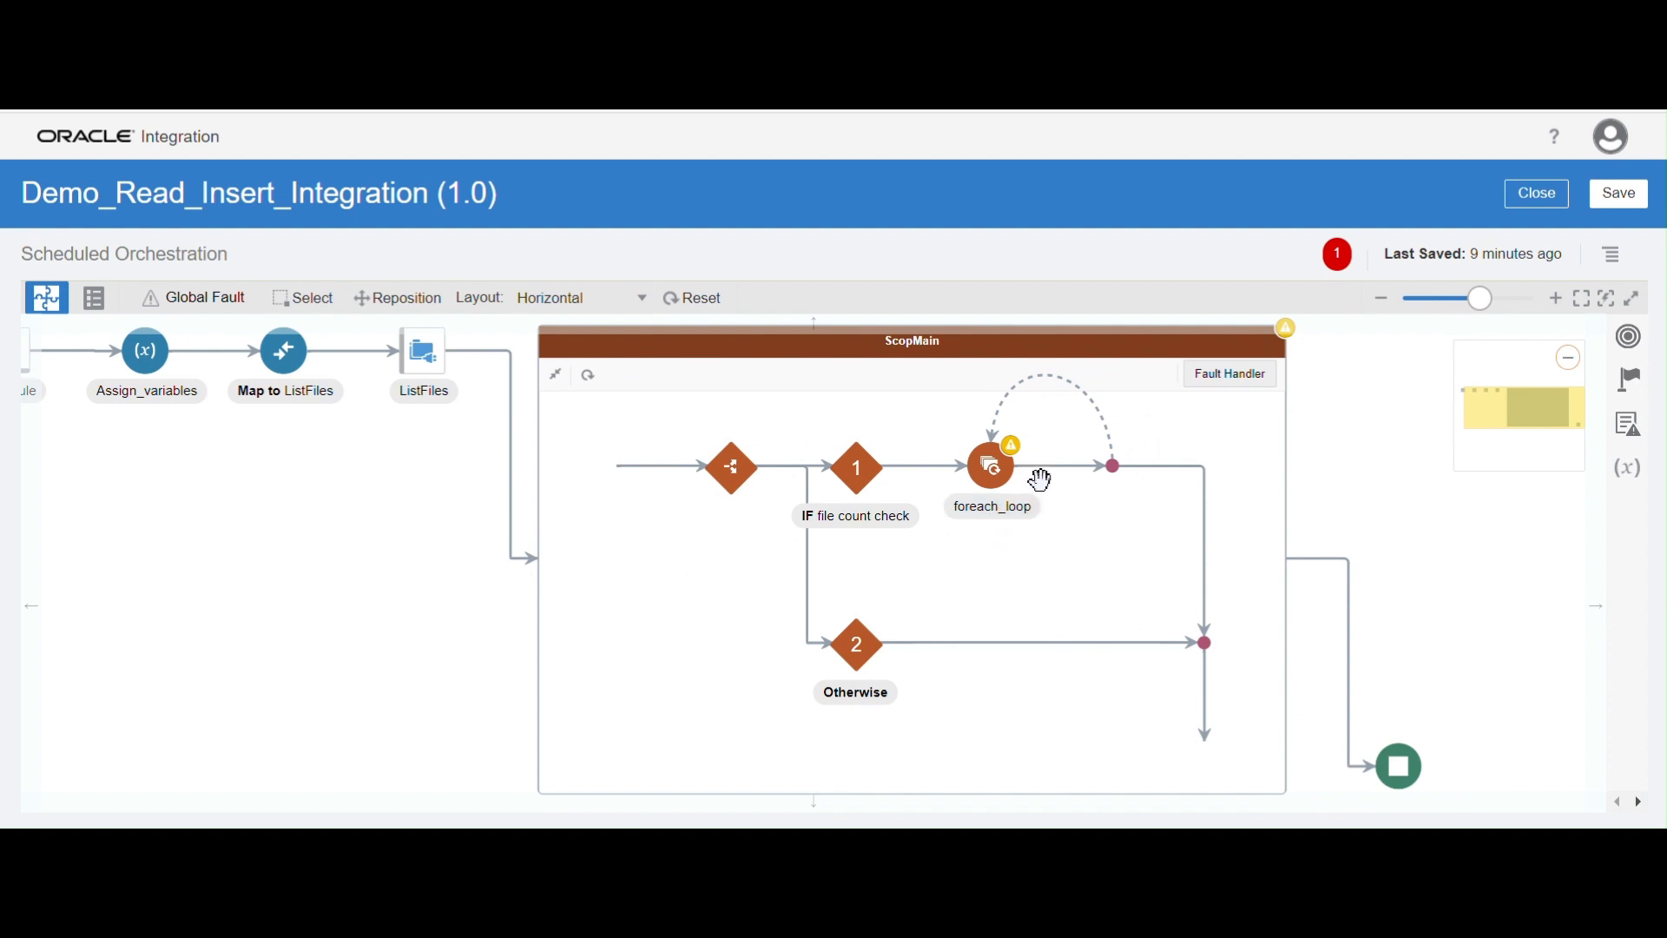
pyautogui.moveTo(1061, 474)
pyautogui.click(1067, 469)
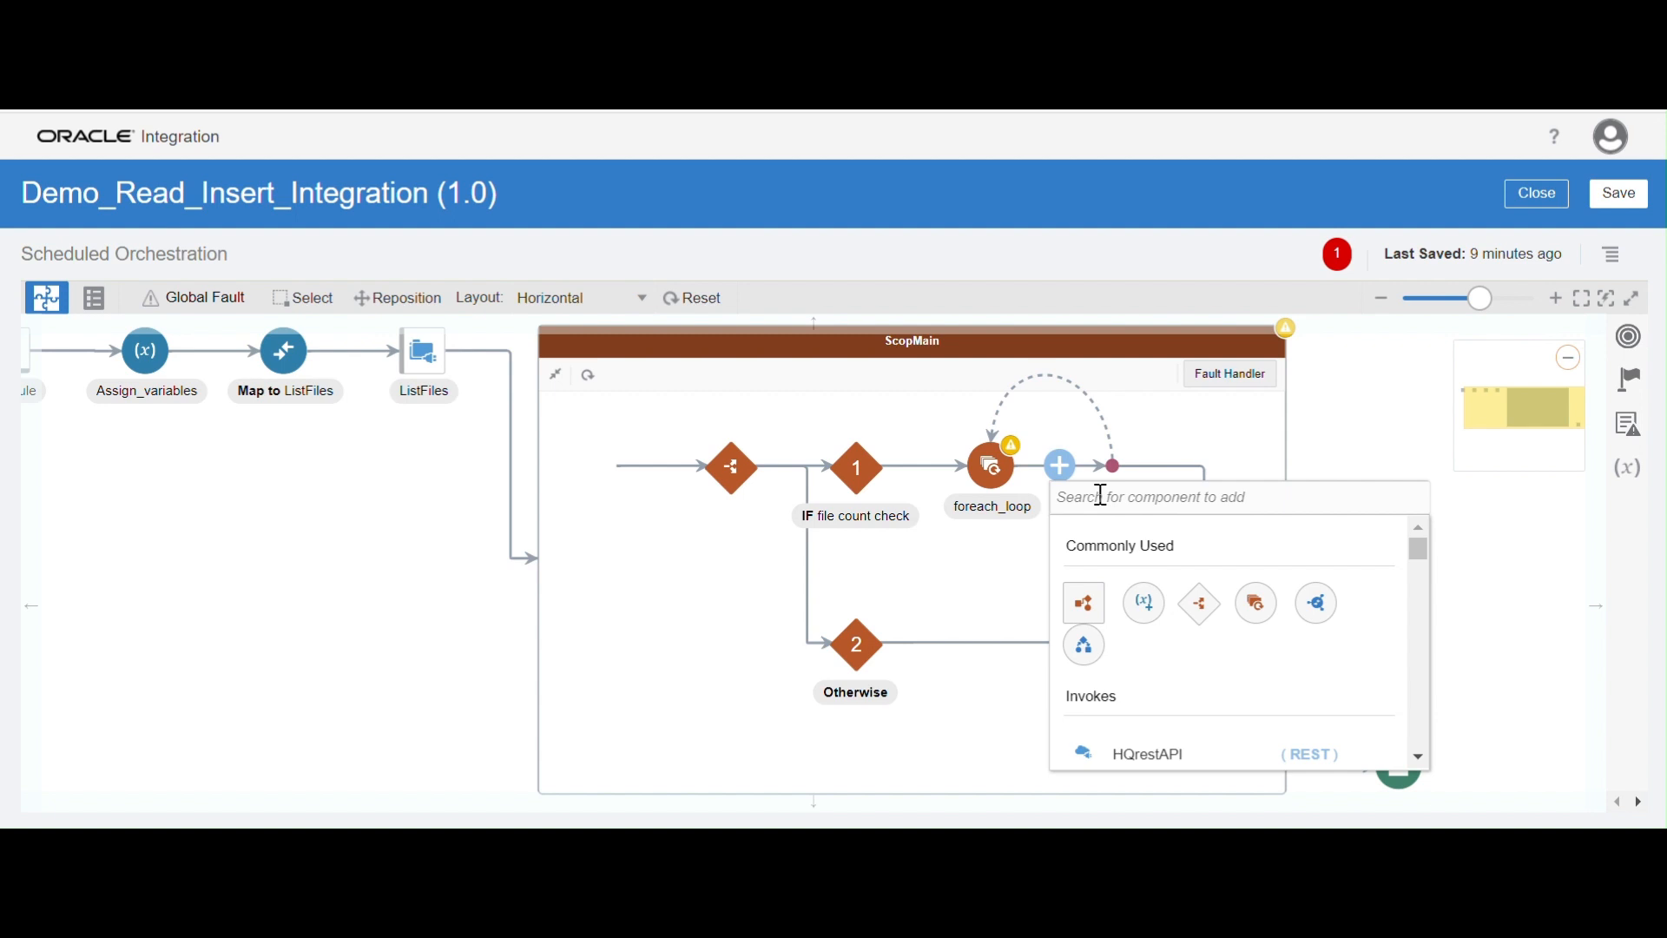
pyautogui.click(1100, 496)
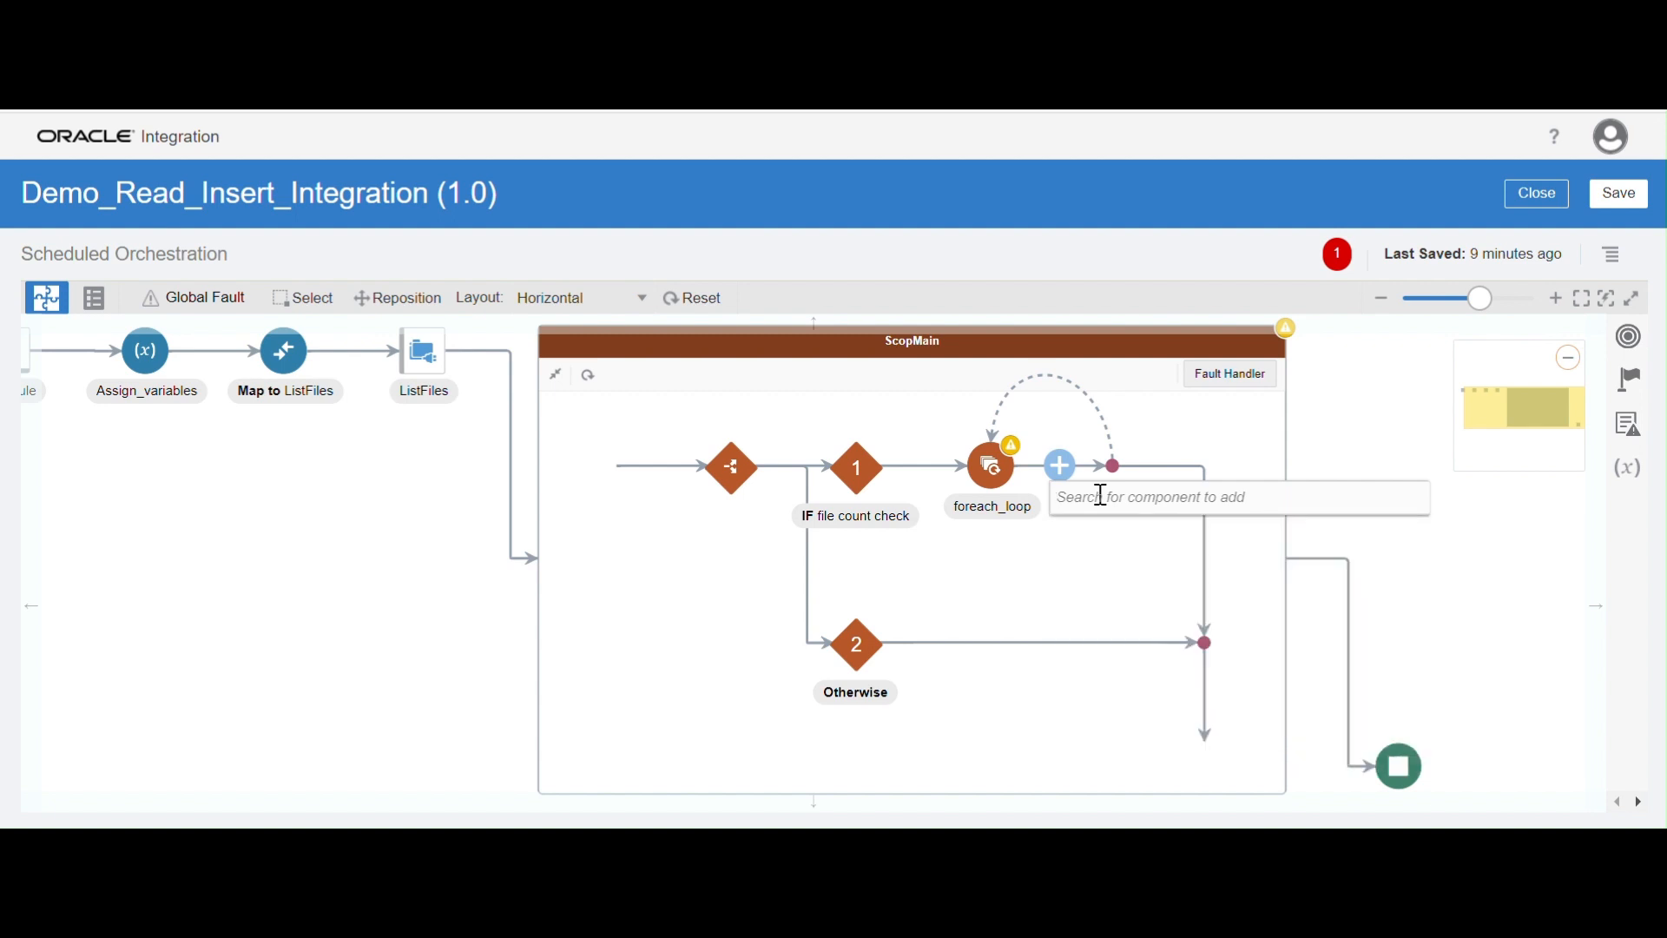
pyautogui.write('r')
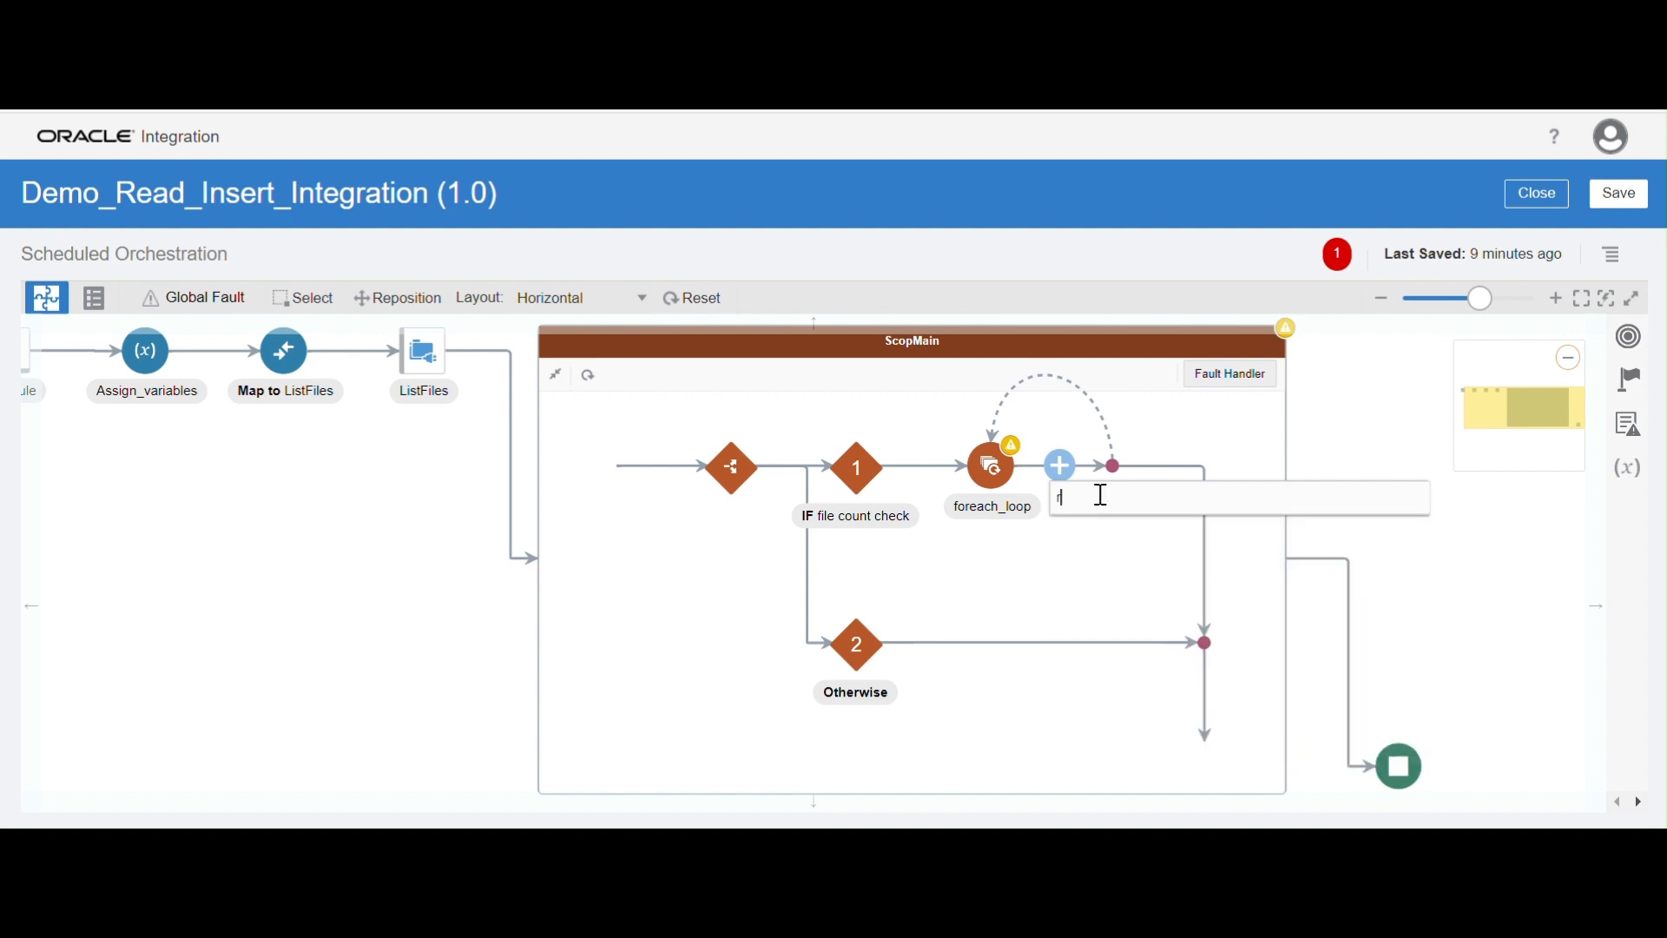
pyautogui.press('BackSpace')
pyautogui.write('bat')
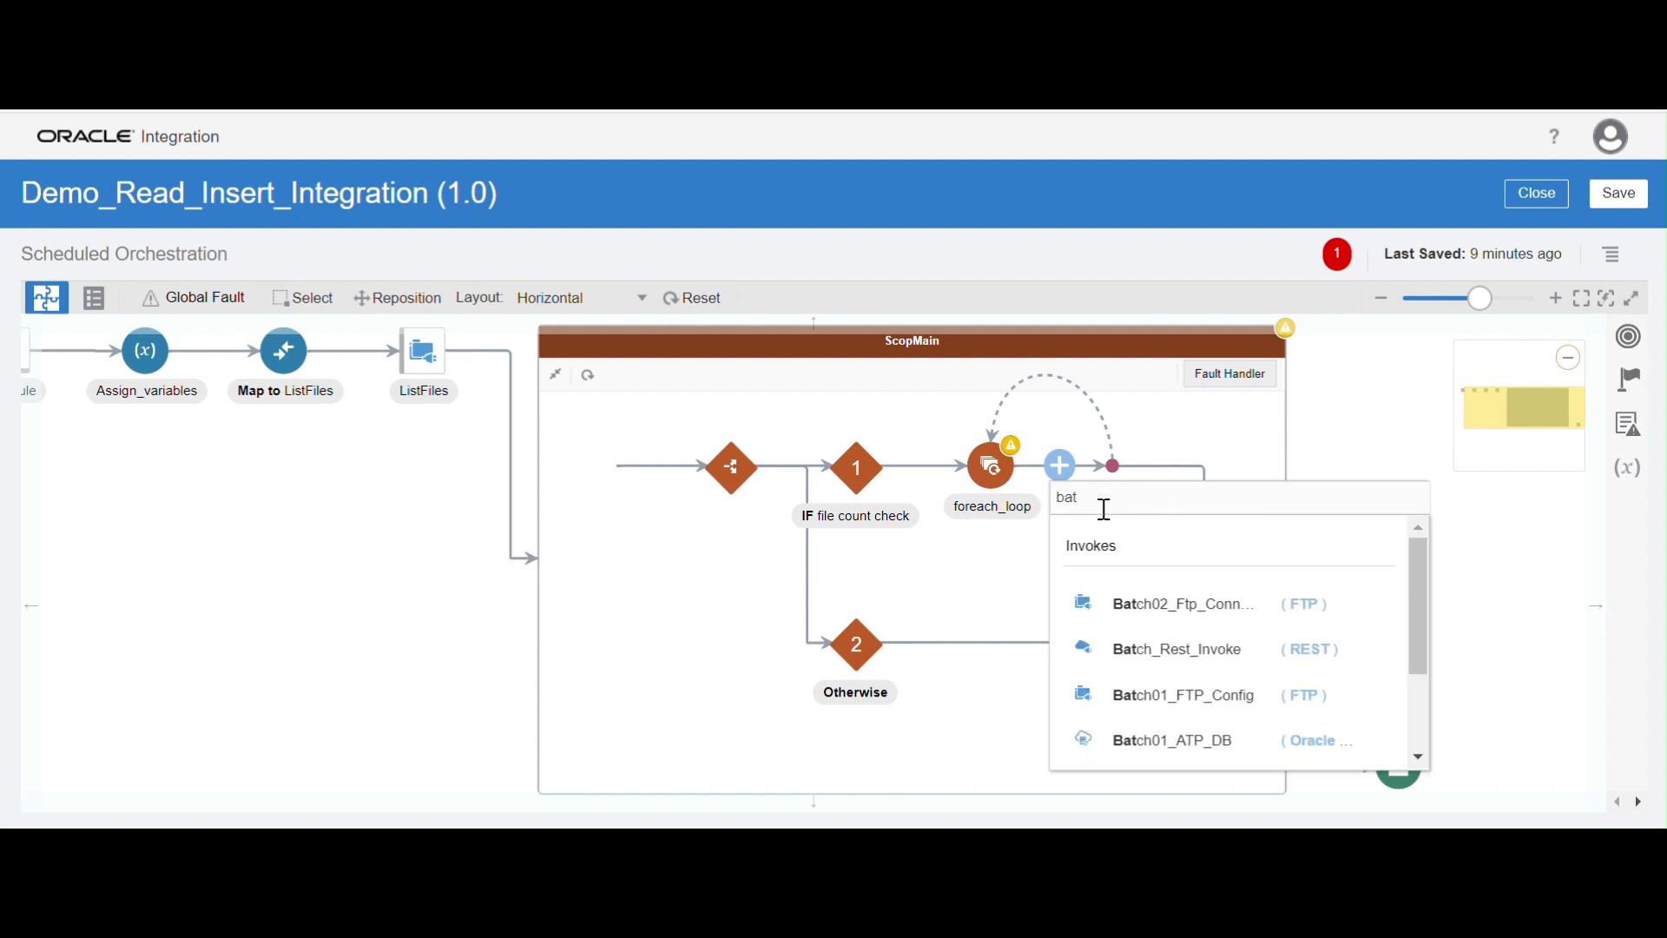
pyautogui.click(1166, 615)
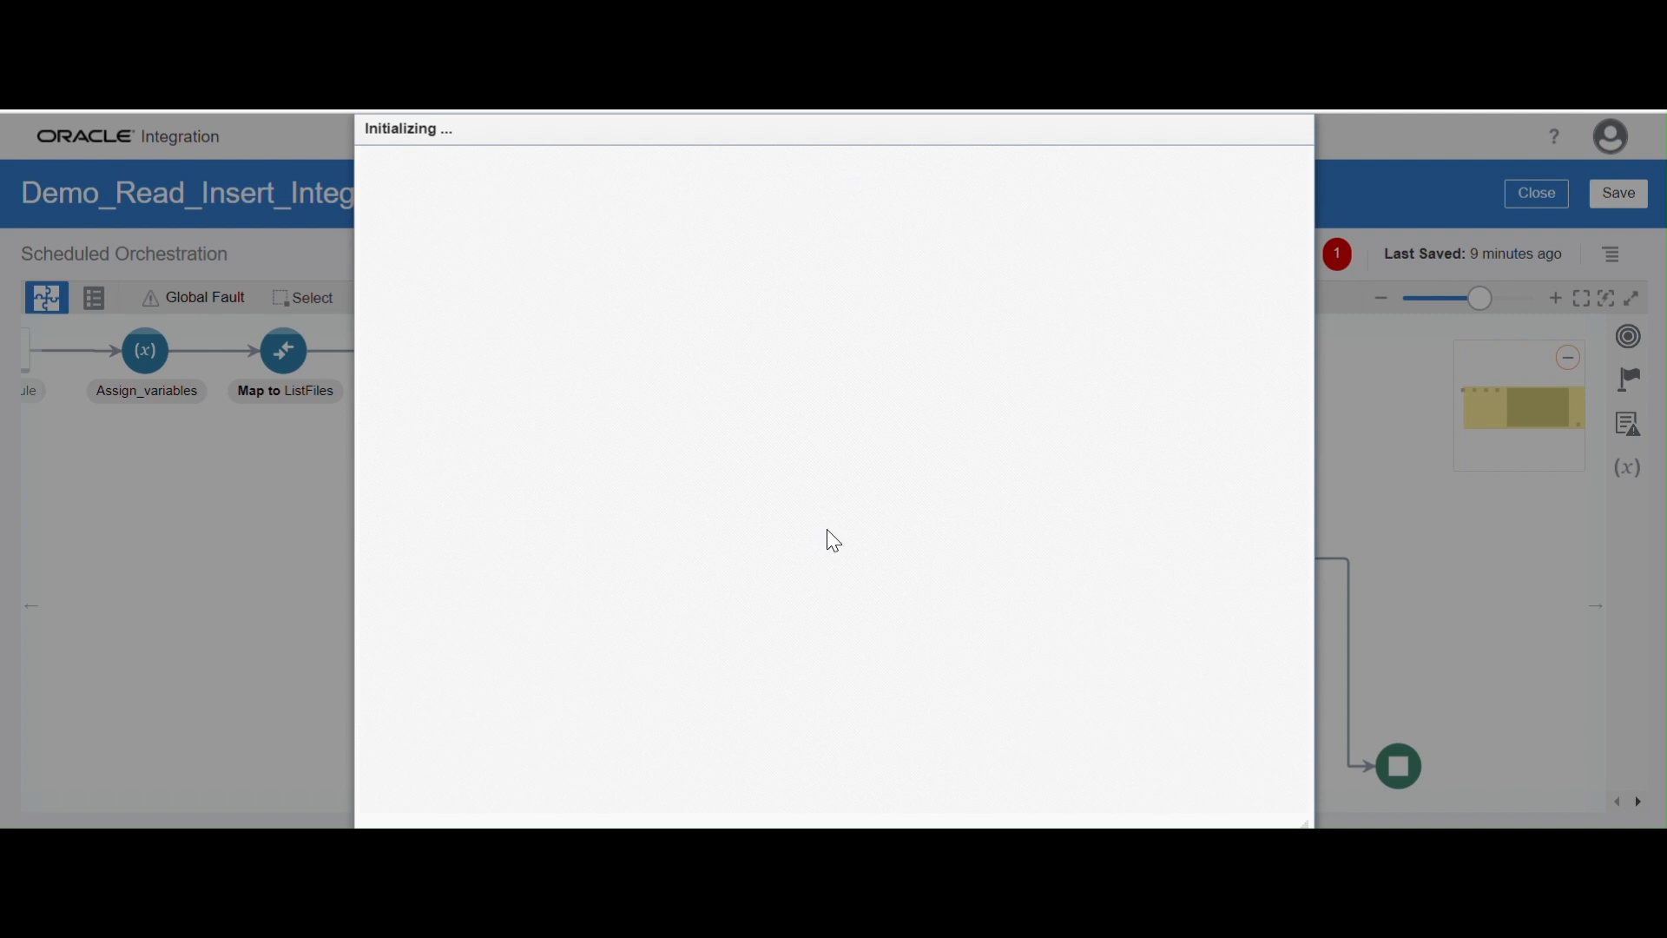
# Name the FTP endpoint ReadFile and proceed to its operation settings
pyautogui.click(677, 341)
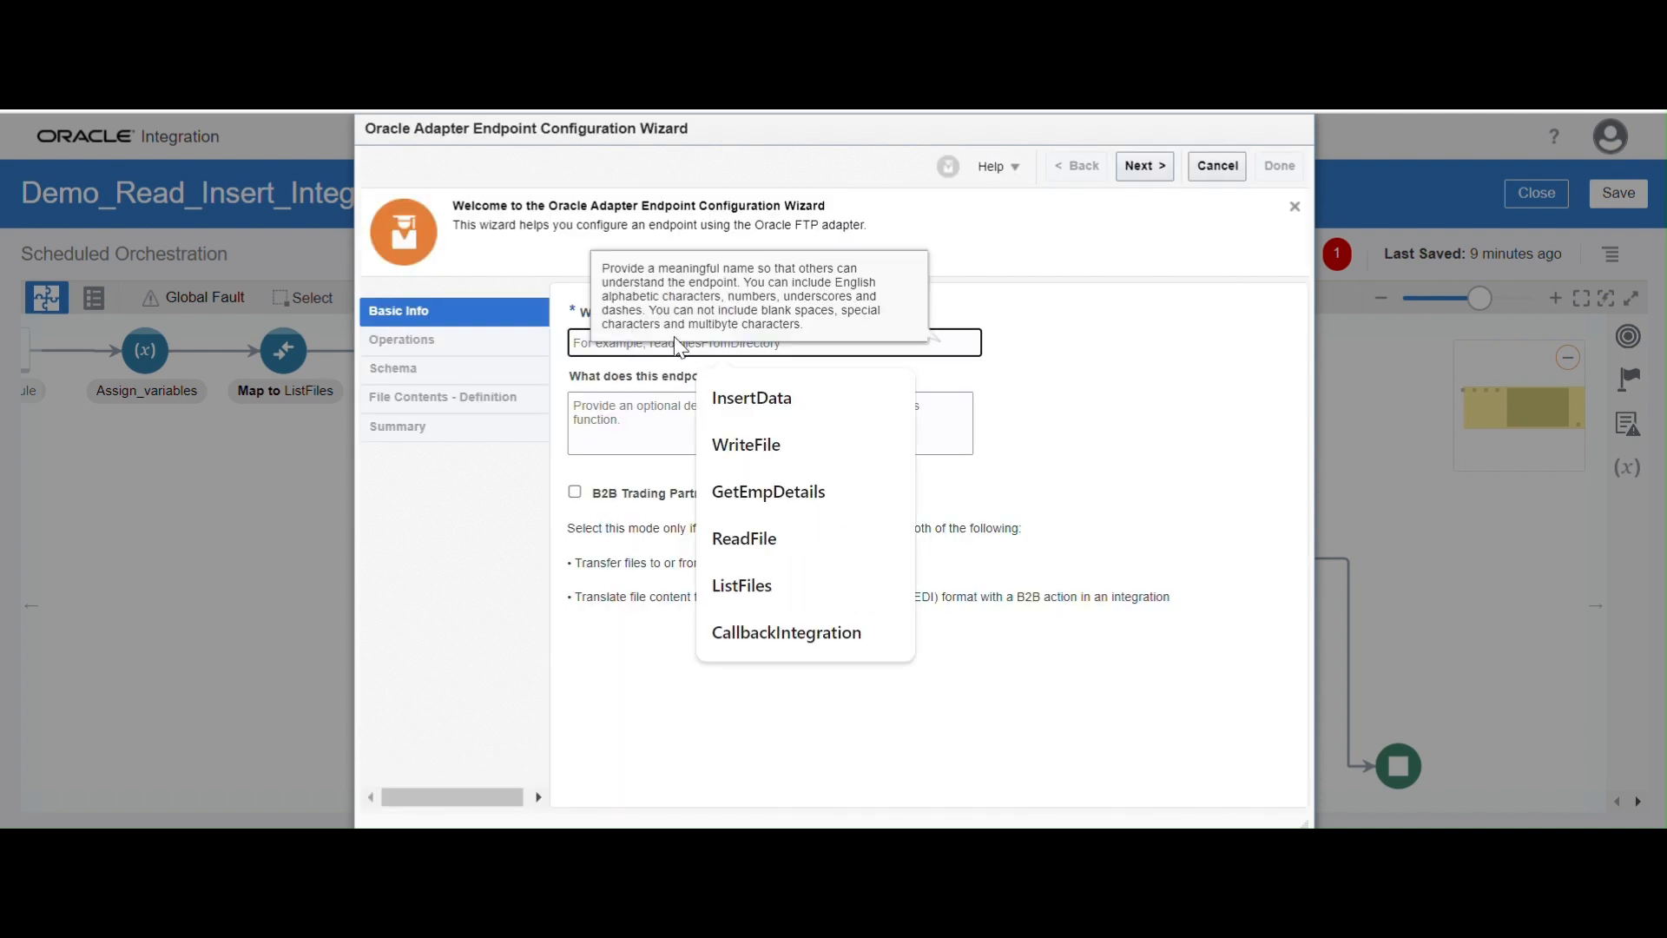
pyautogui.write('ReadFile')
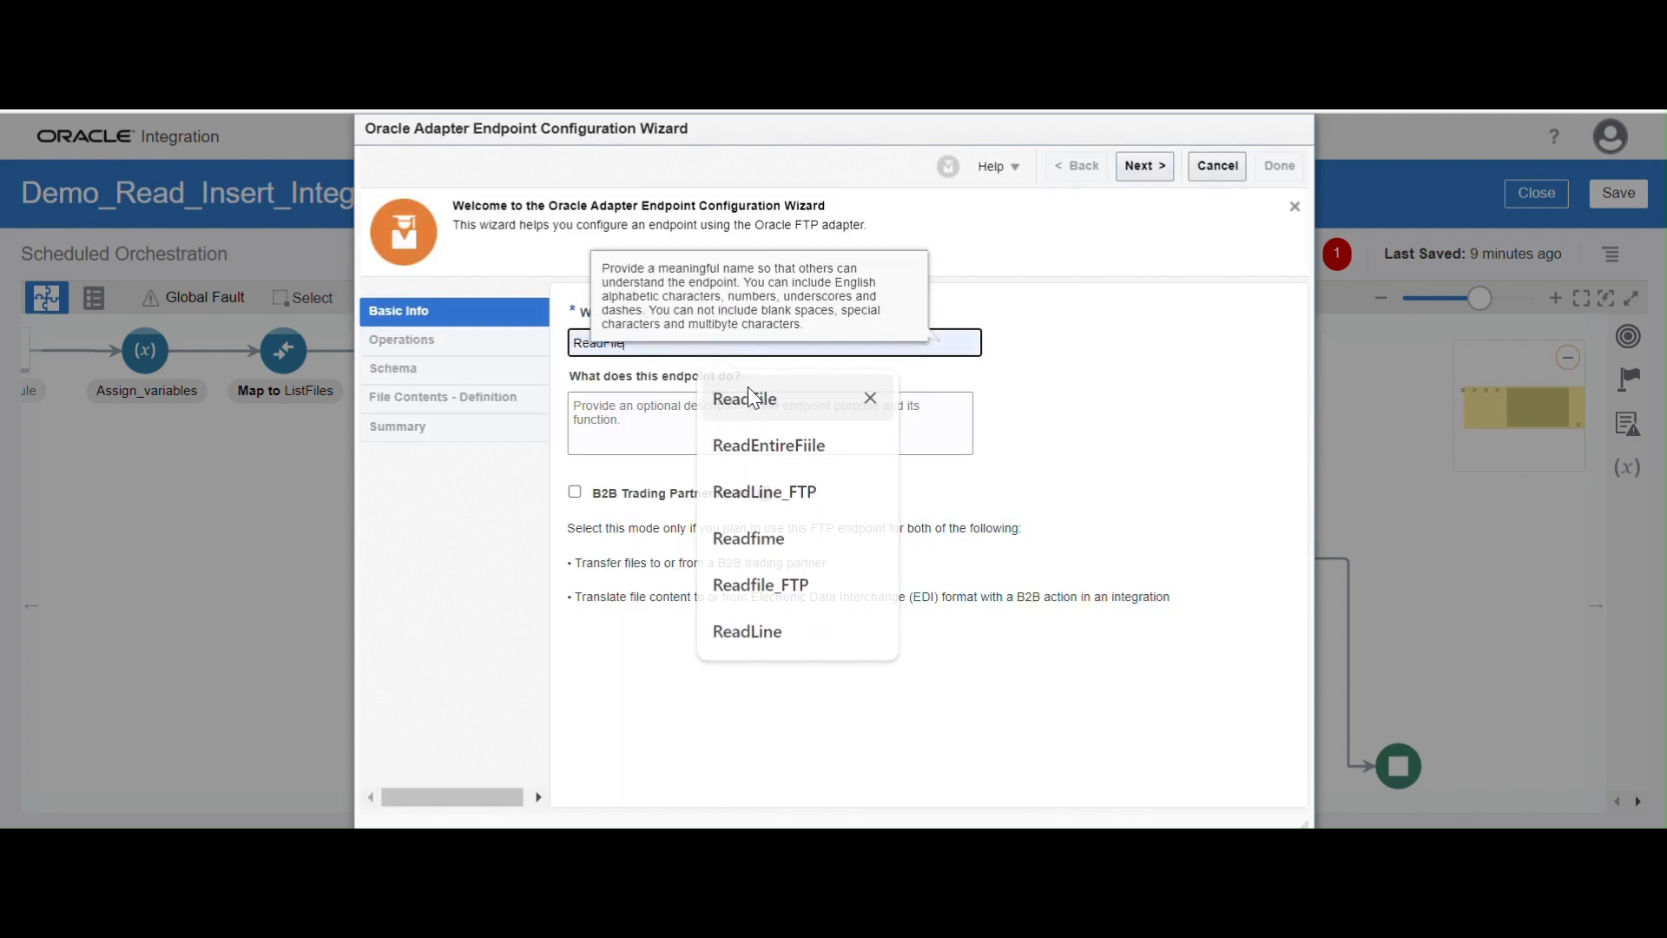
pyautogui.click(750, 394)
pyautogui.click(1155, 167)
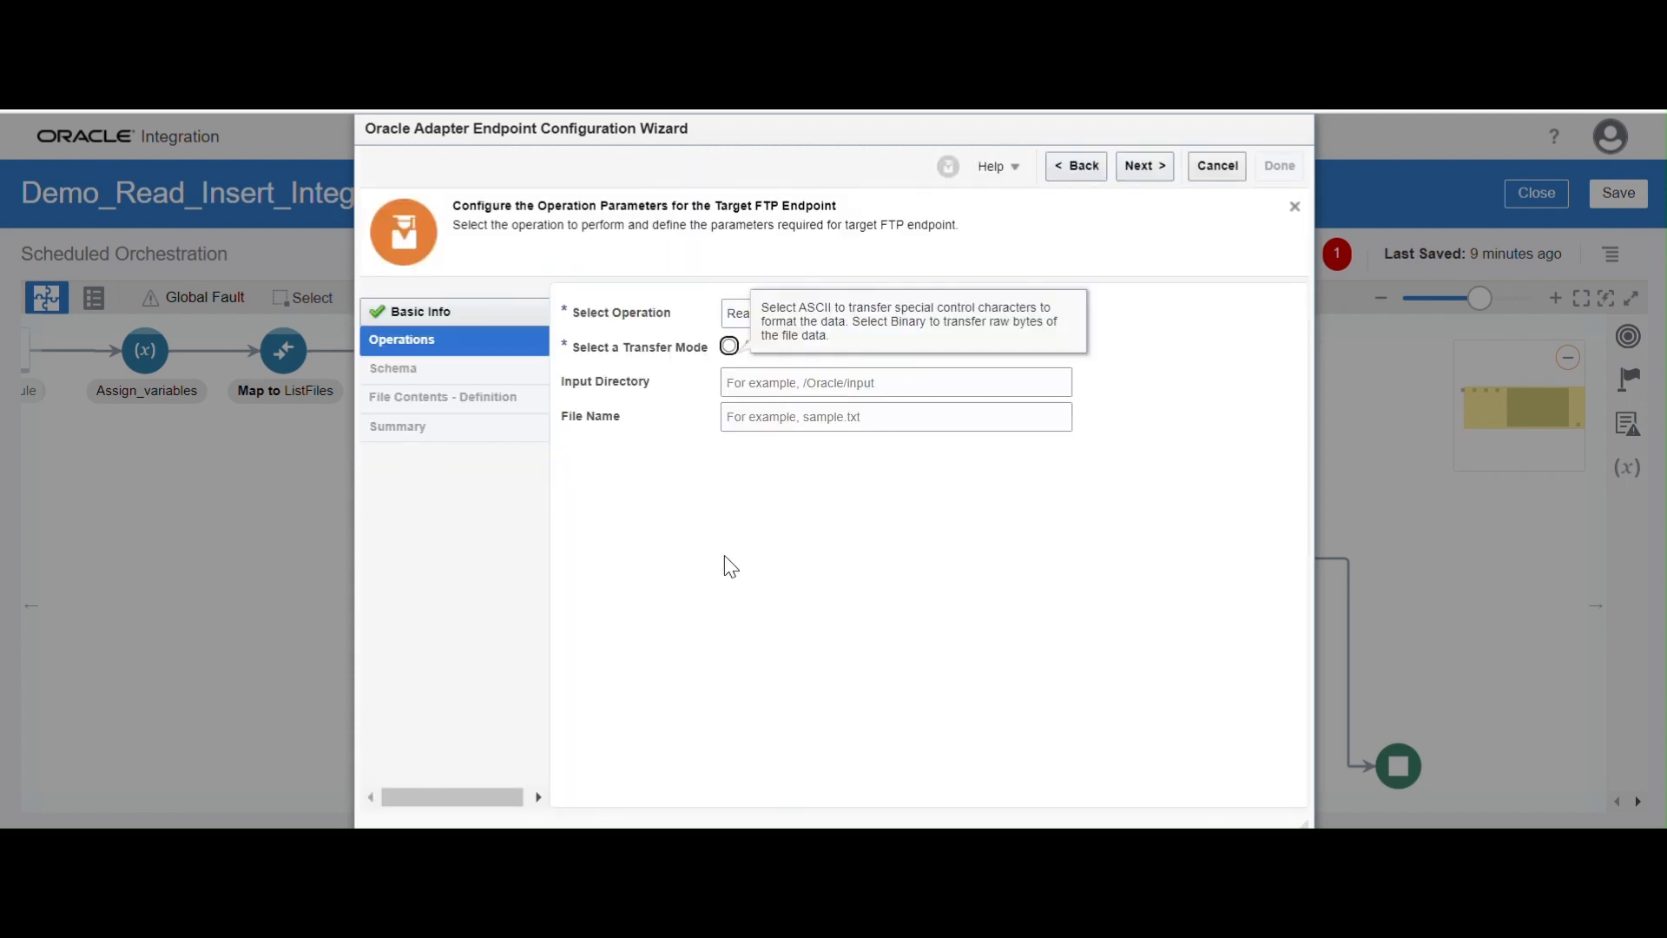
# Set the read operation's input directory to readFileDirectory and the file name to ReadFileName, and proceed to the schema settings
pyautogui.click(766, 387)
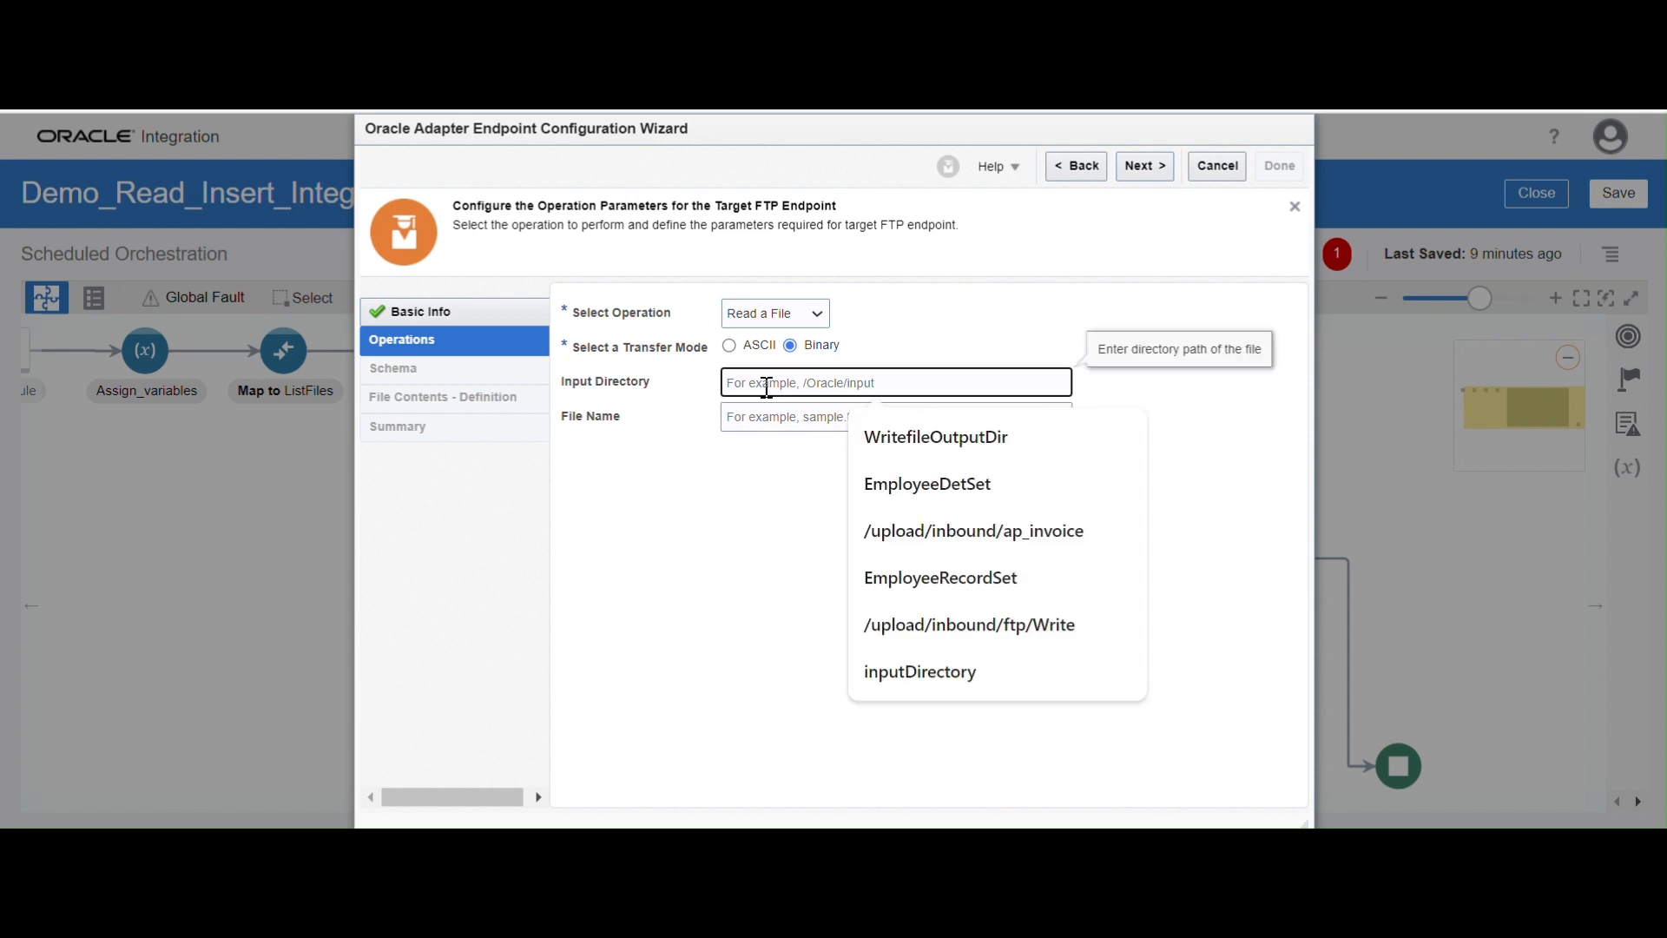
pyautogui.write('readFileDirectory')
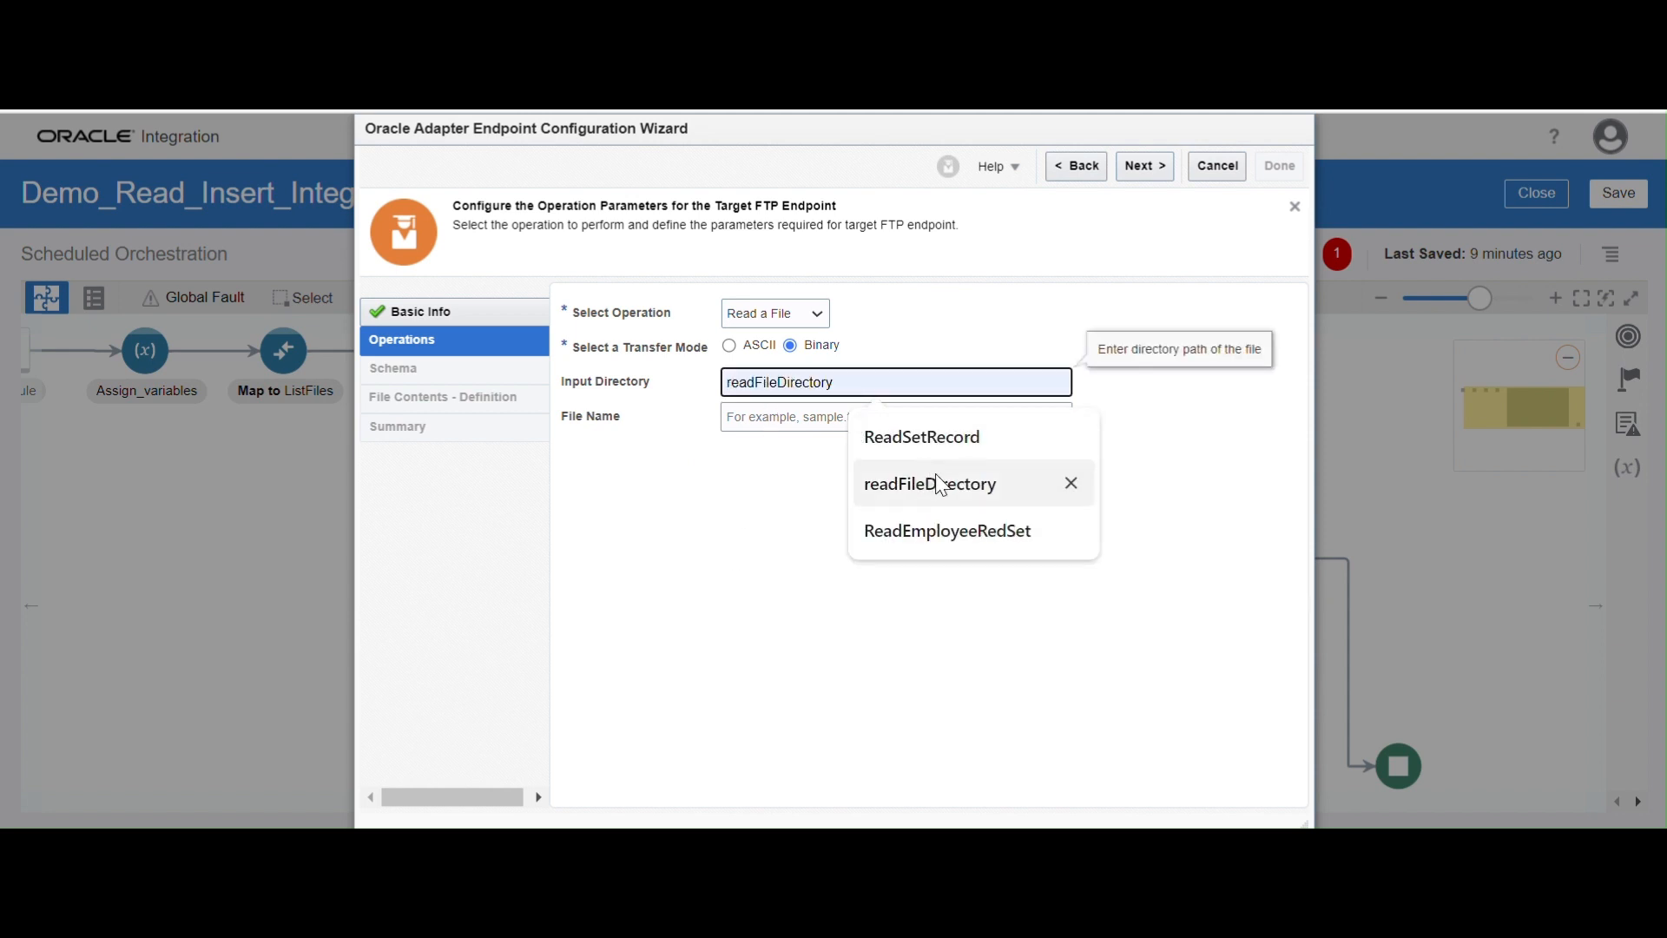
pyautogui.click(939, 483)
pyautogui.click(755, 417)
pyautogui.write('ReadFileName')
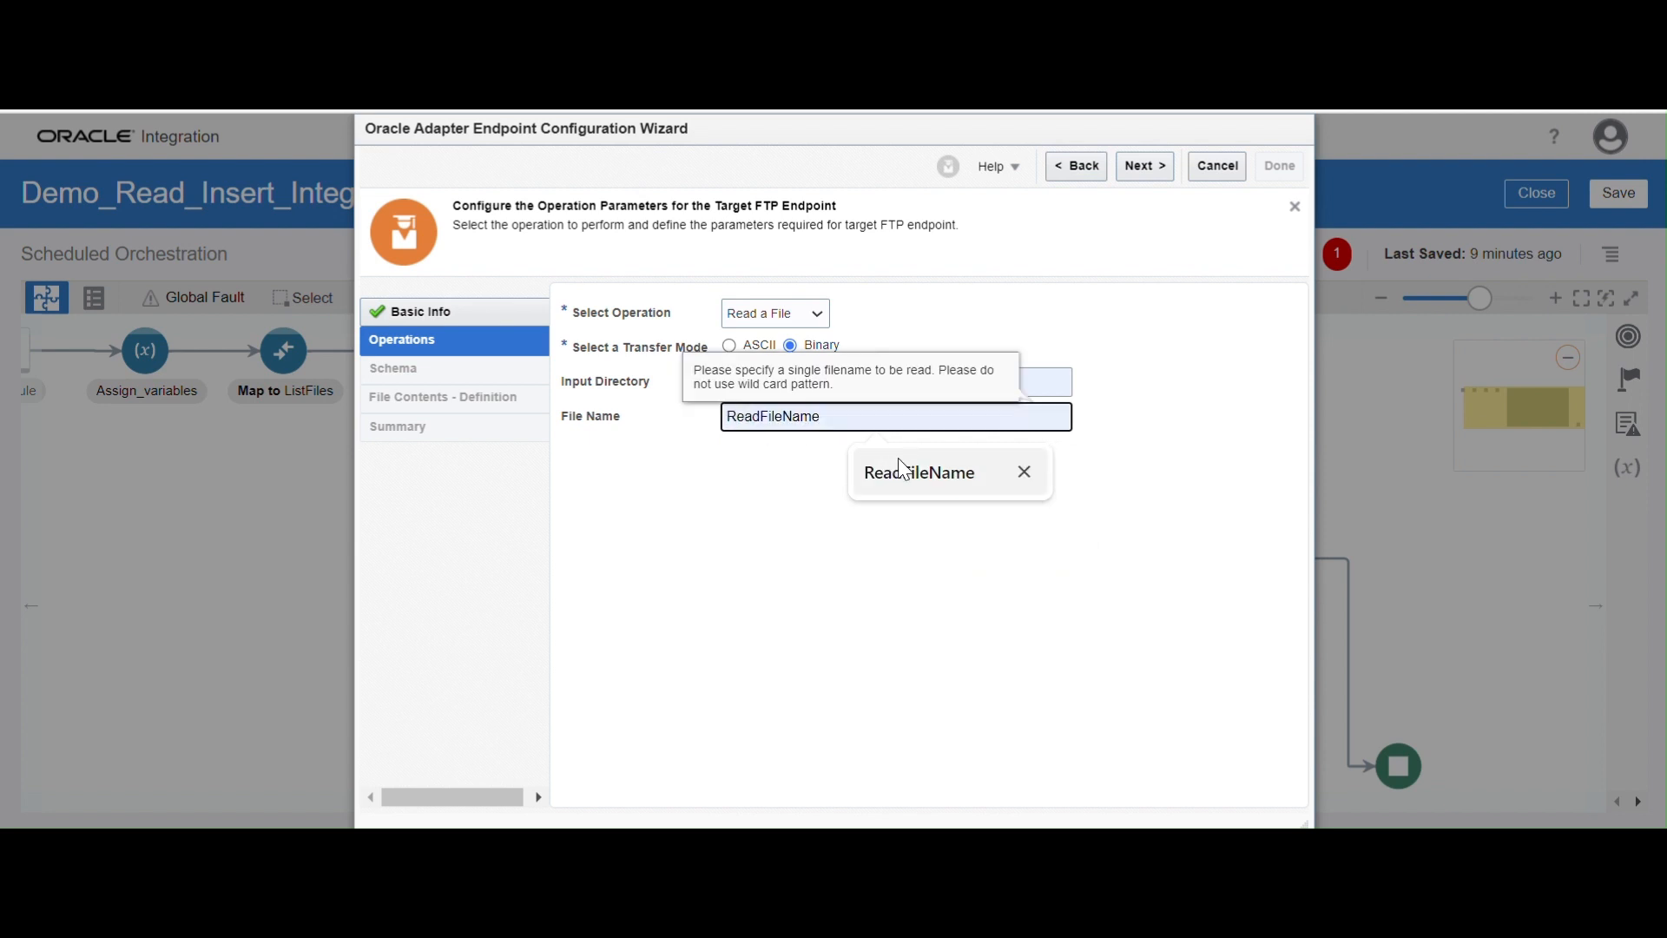
pyautogui.click(903, 471)
pyautogui.click(857, 568)
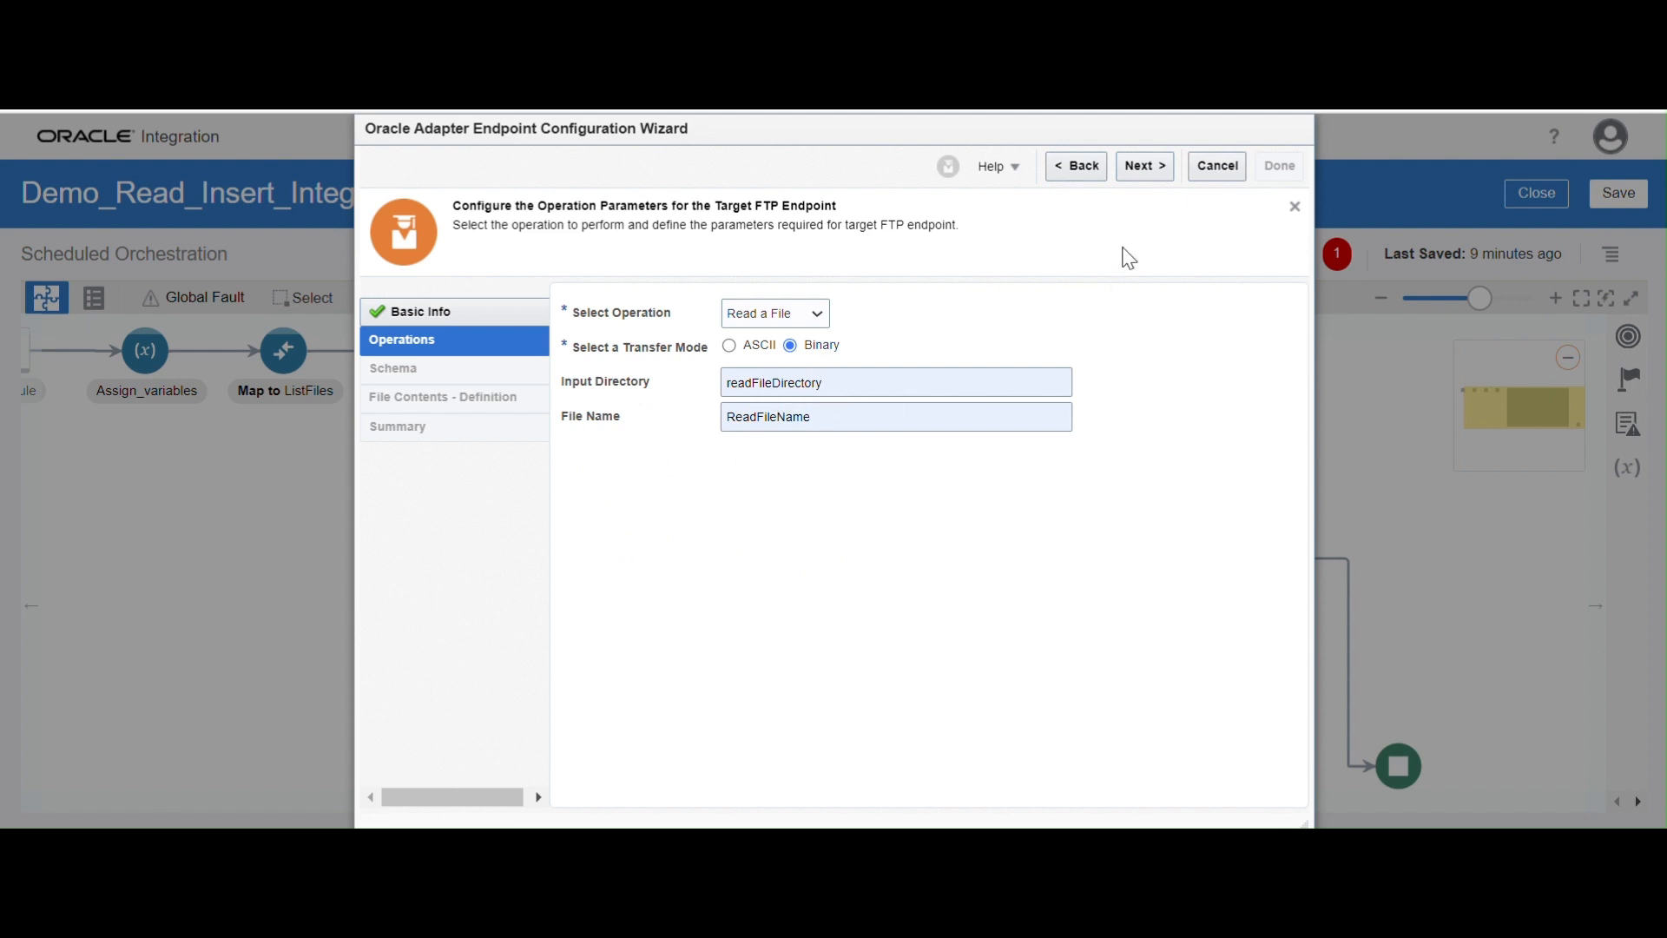
pyautogui.click(1141, 168)
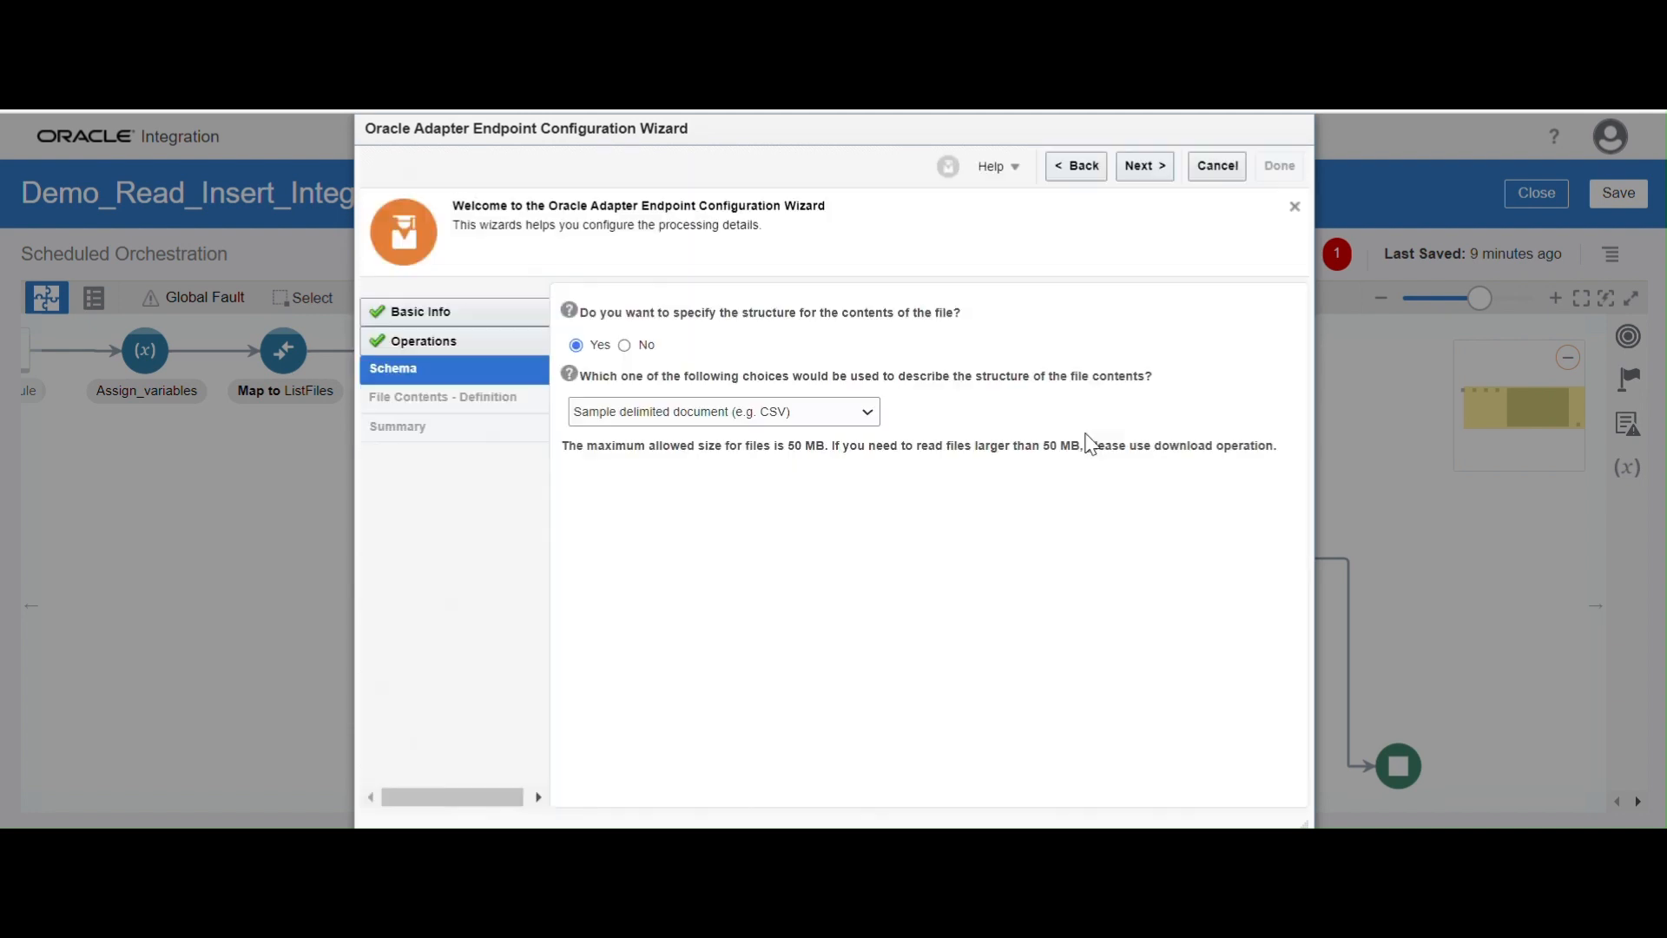
# Describe the file structure with a sample delimited document (CSV) and load EmployeeDetails_01 as the sample file
pyautogui.click(830, 421)
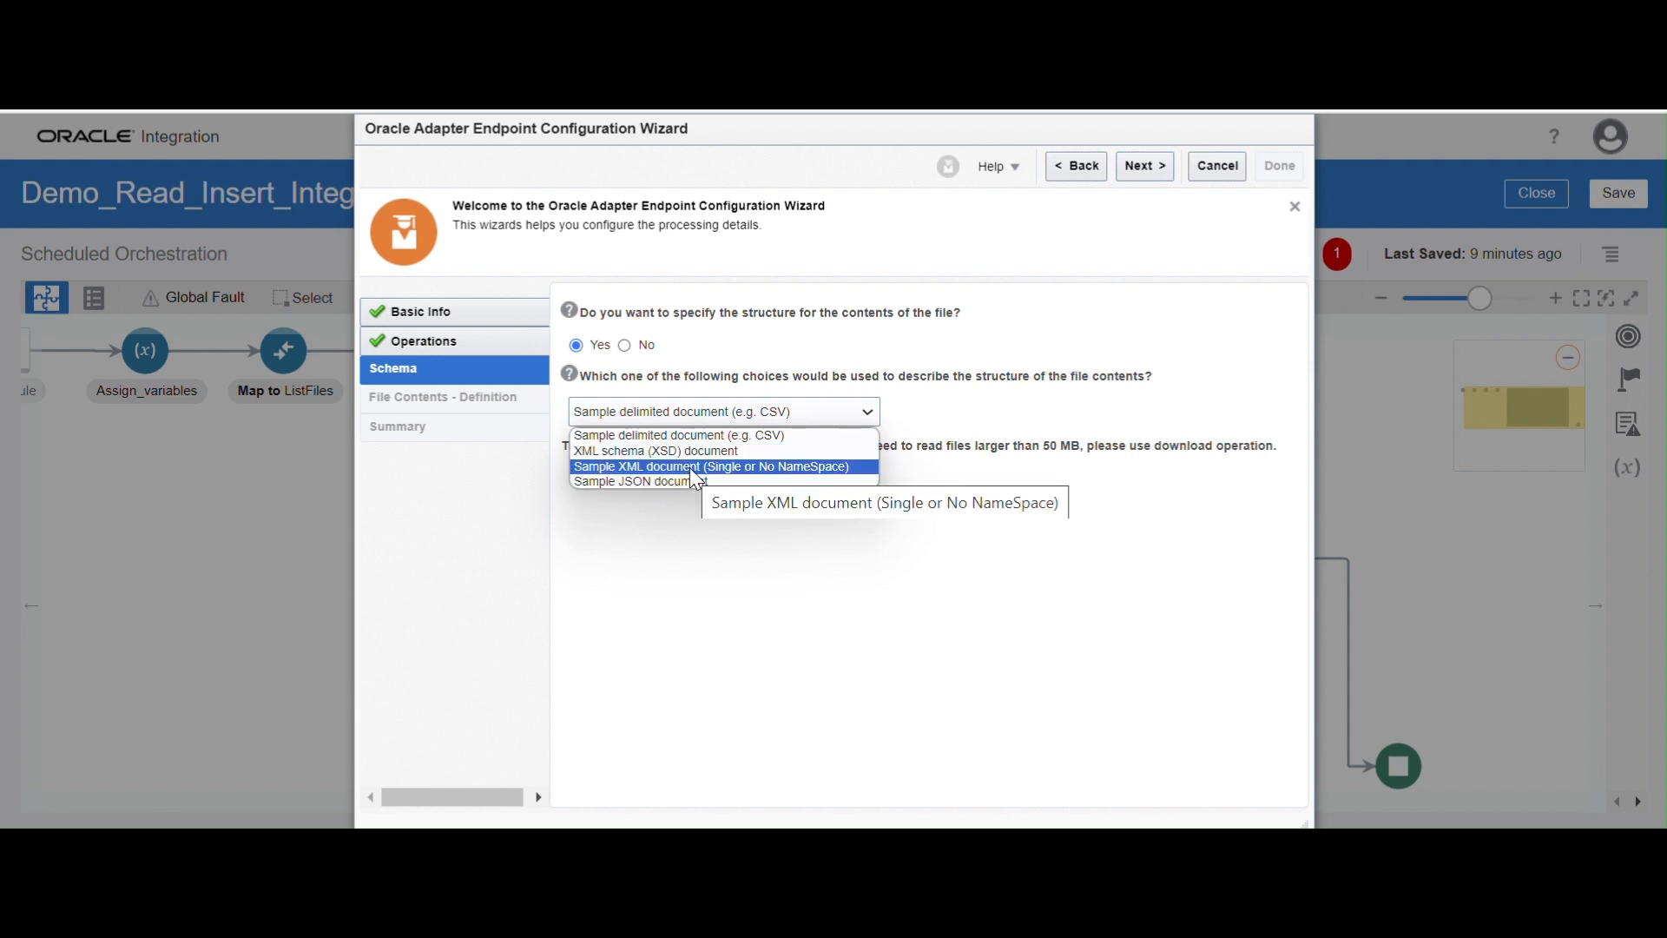
pyautogui.click(695, 438)
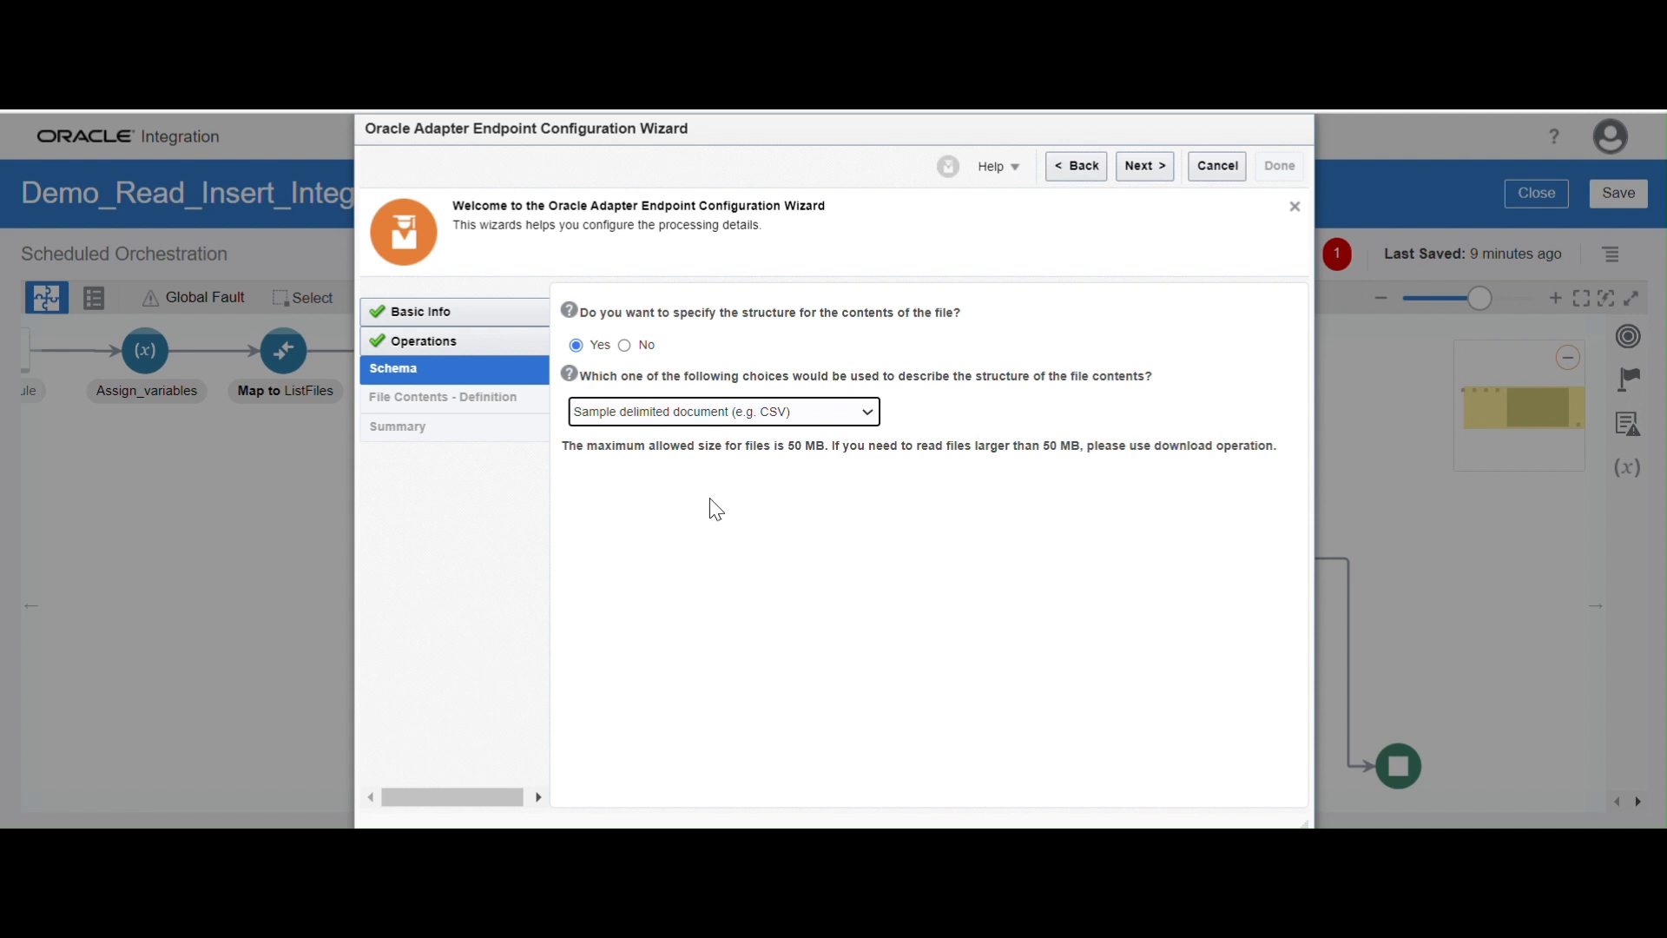
pyautogui.click(1155, 167)
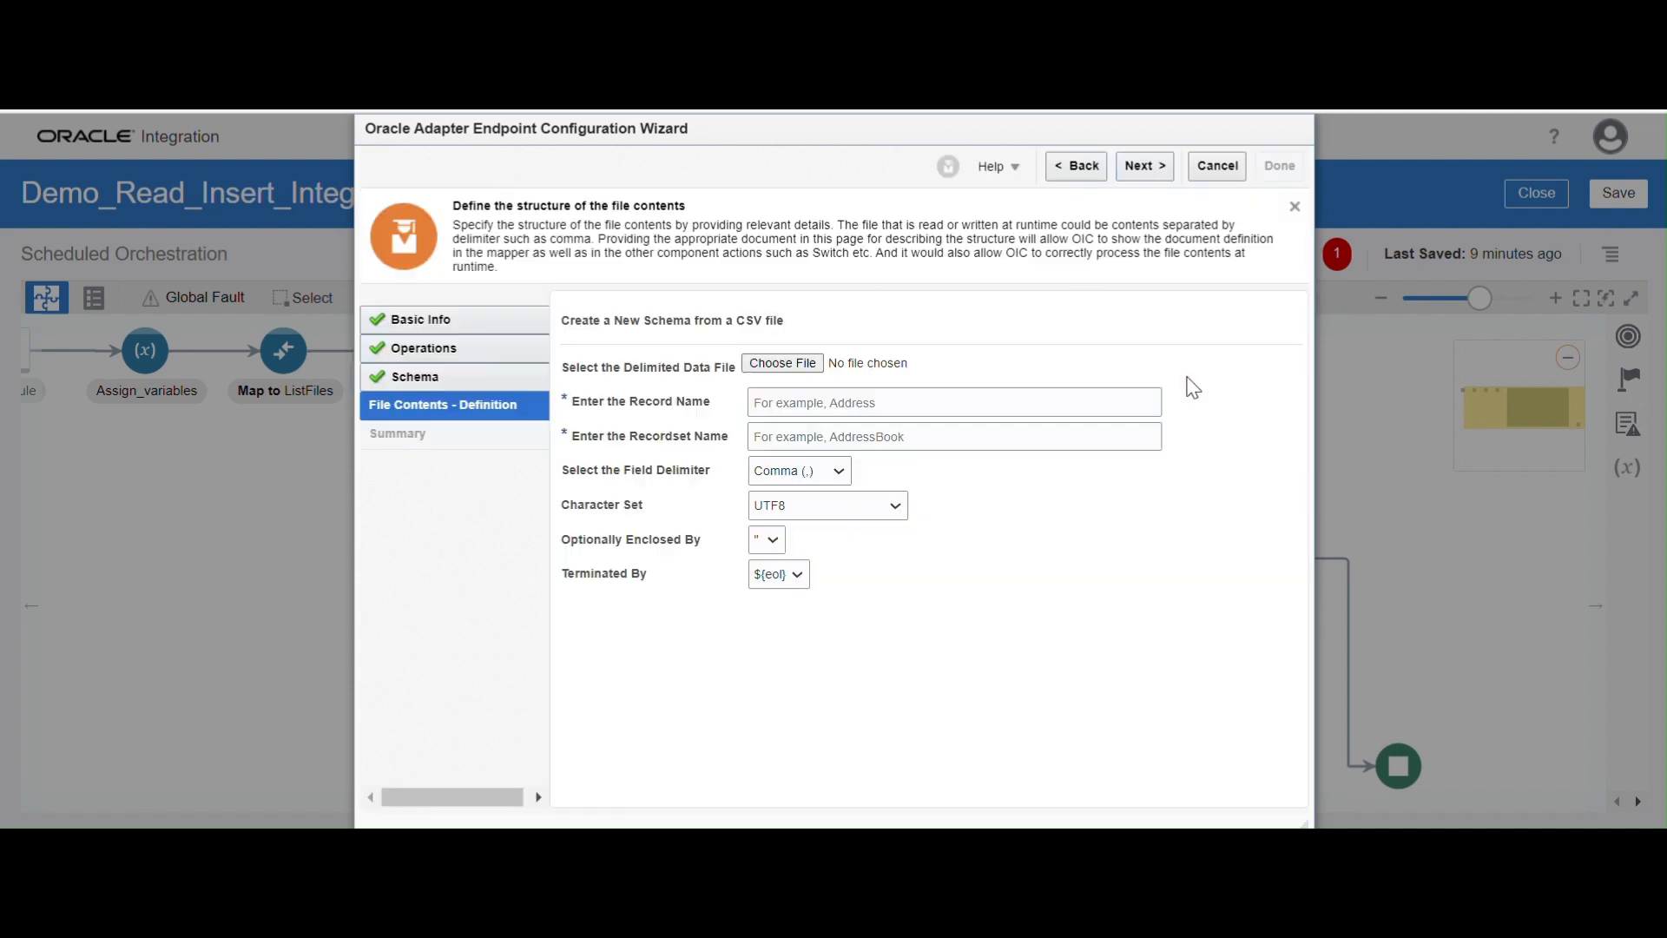
pyautogui.click(777, 363)
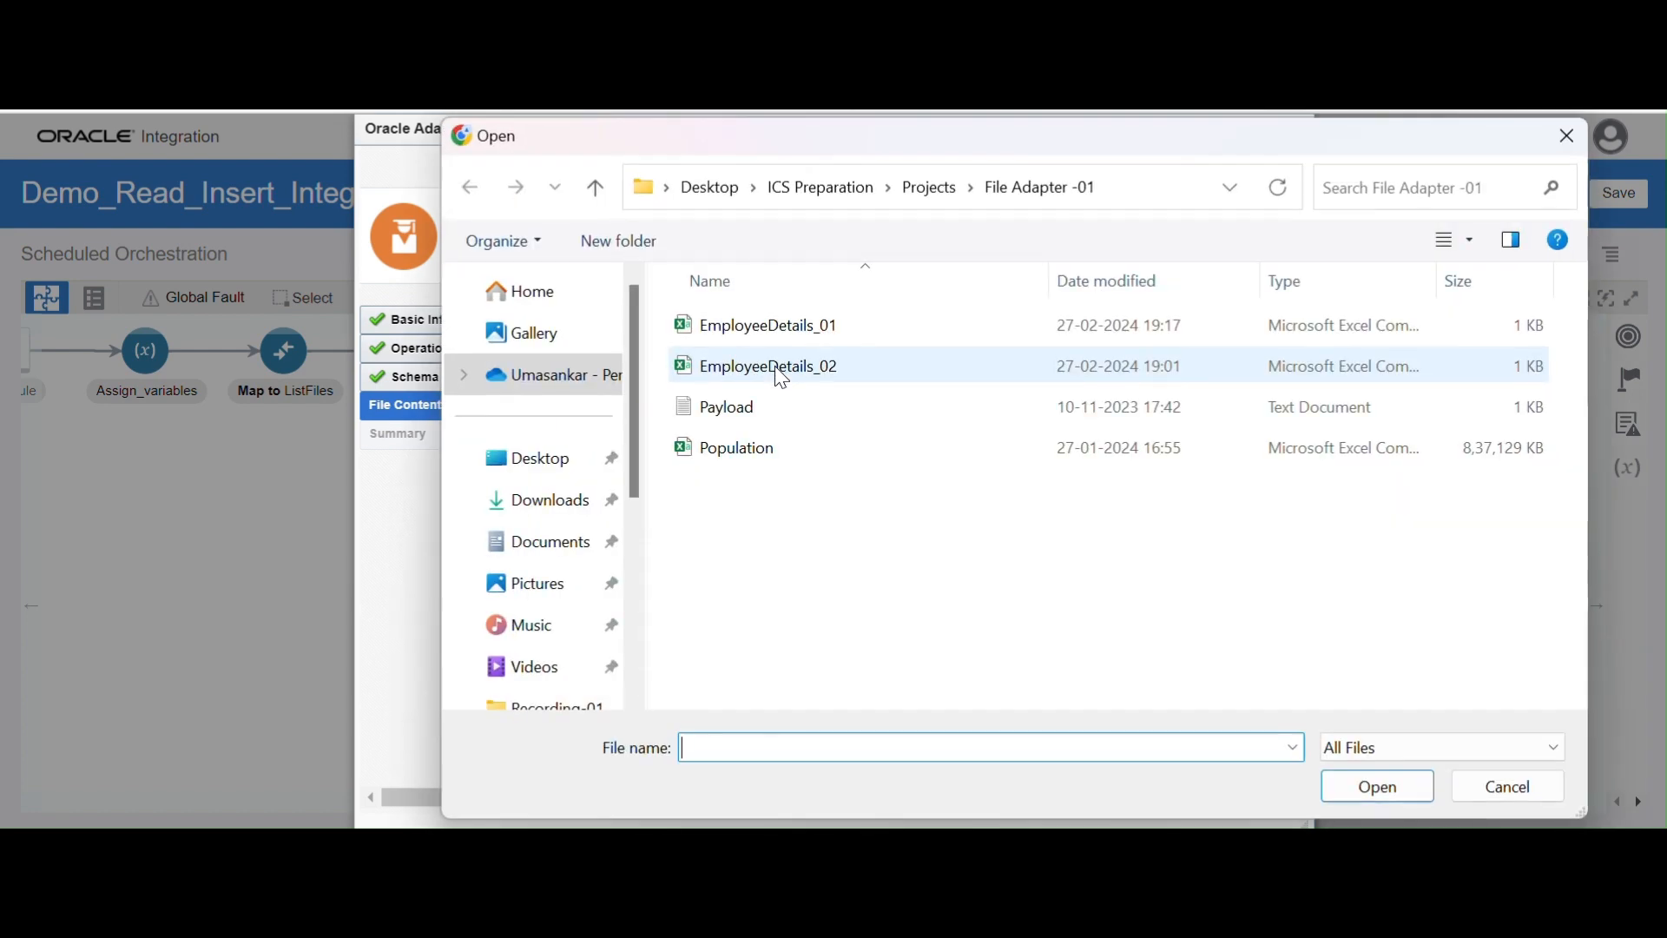
pyautogui.doubleClick(781, 323)
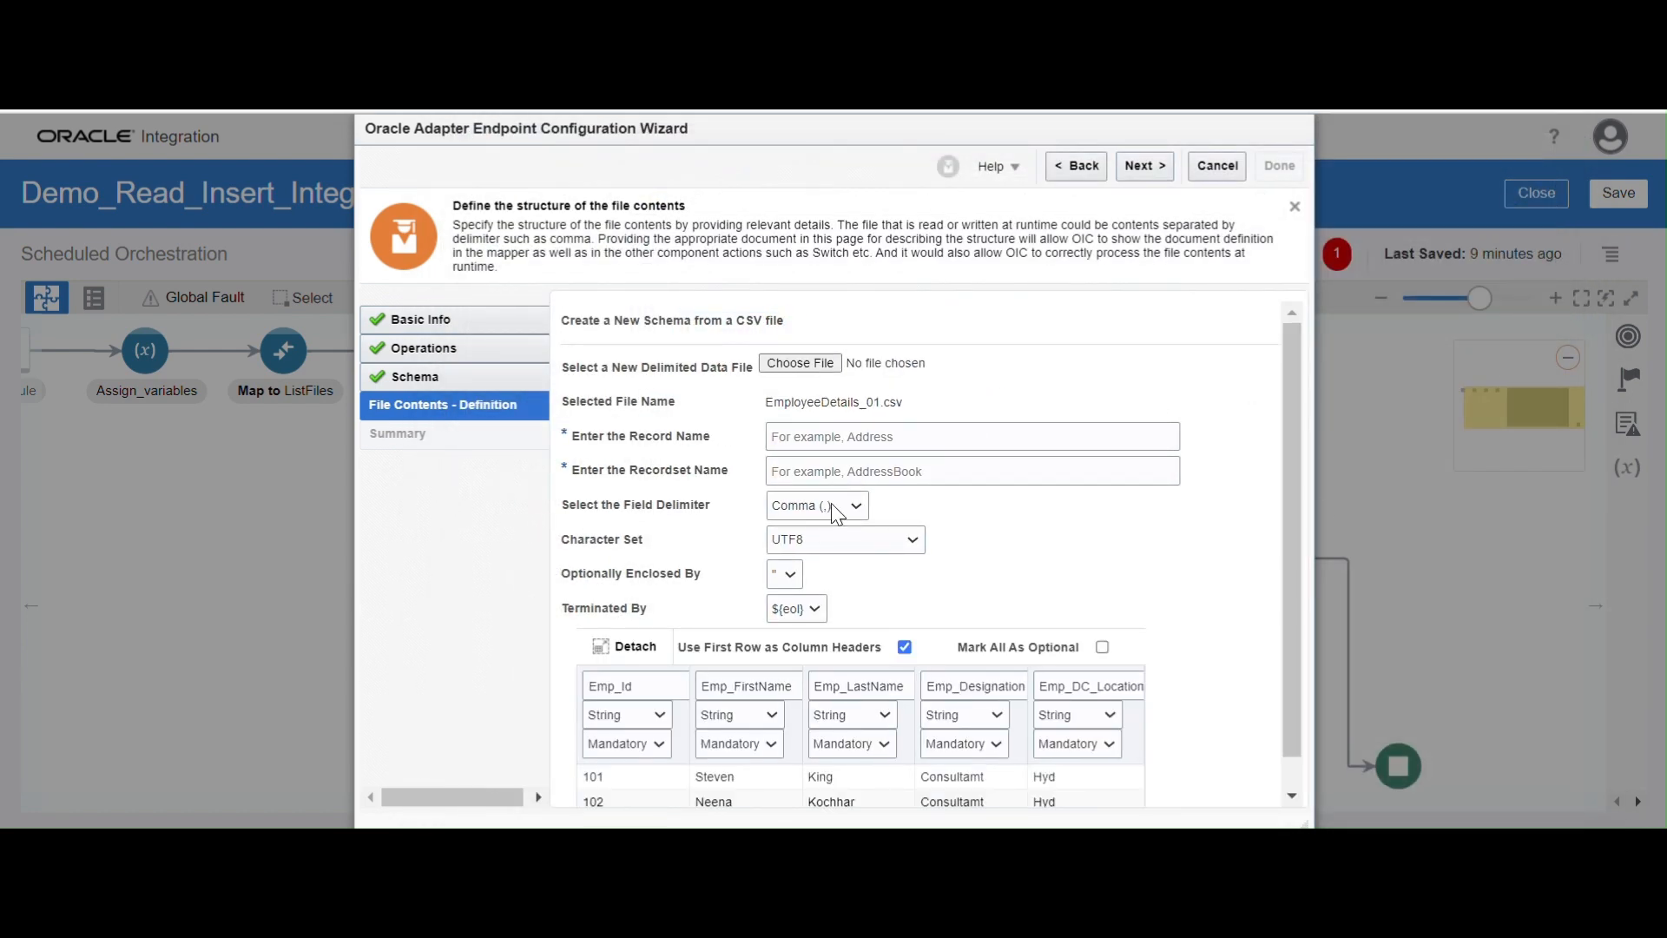
# Name the record EmpRecord and the recordset EmpRecordSet in the CSV schema definition
pyautogui.click(804, 434)
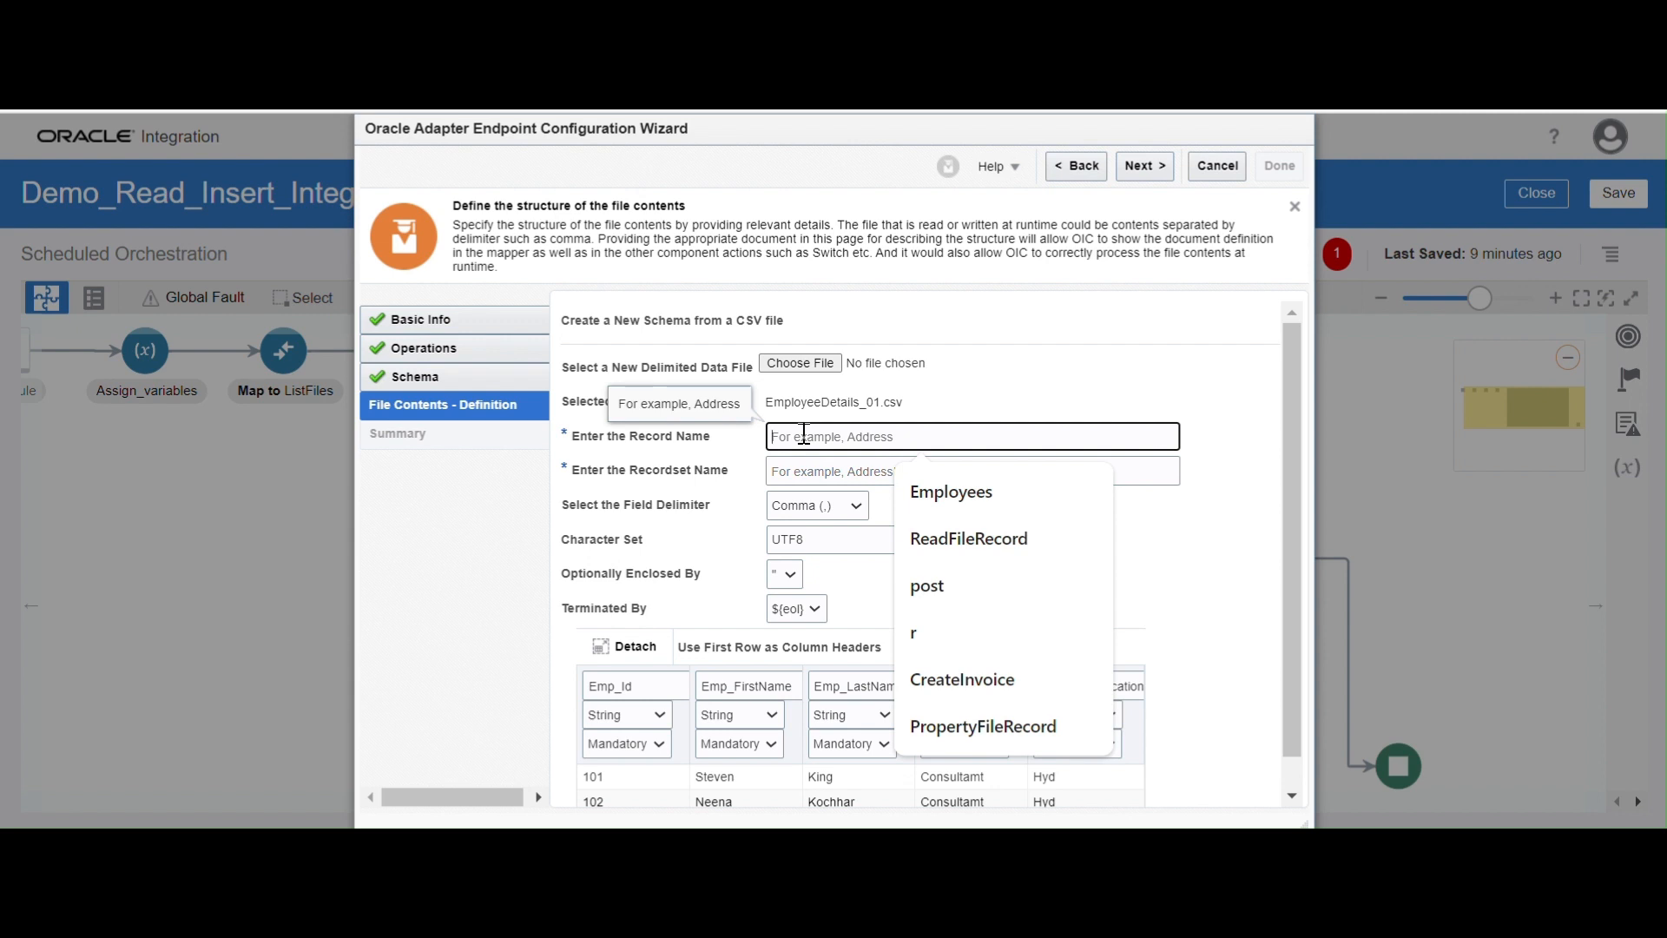
pyautogui.write('Emp')
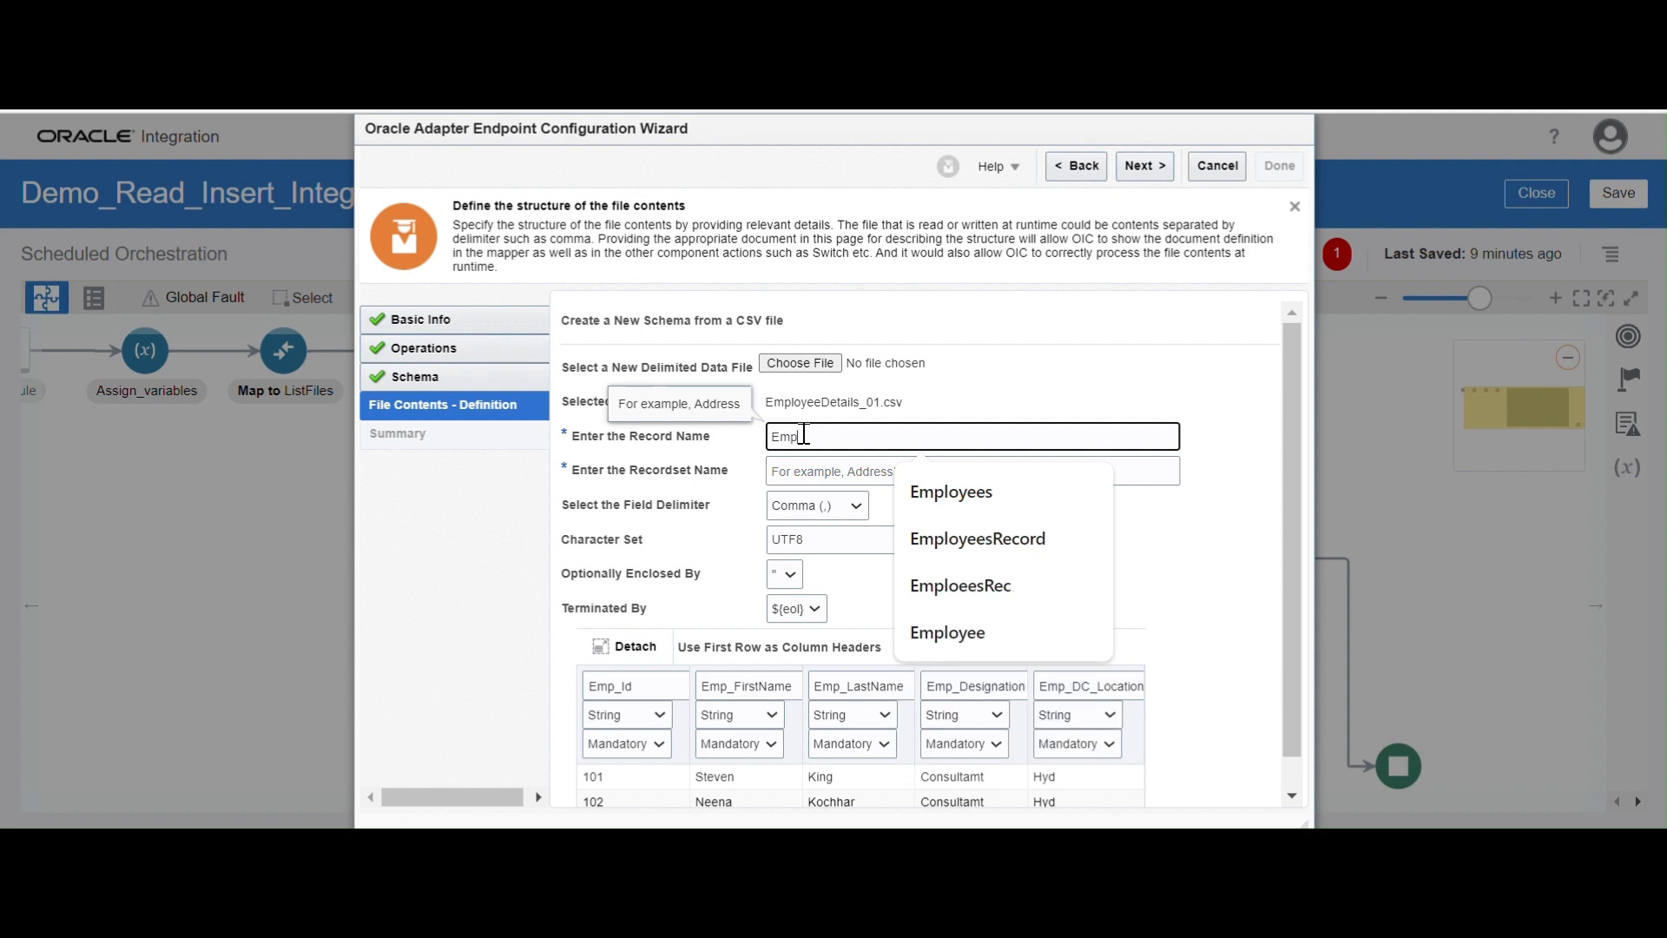
pyautogui.write('Record')
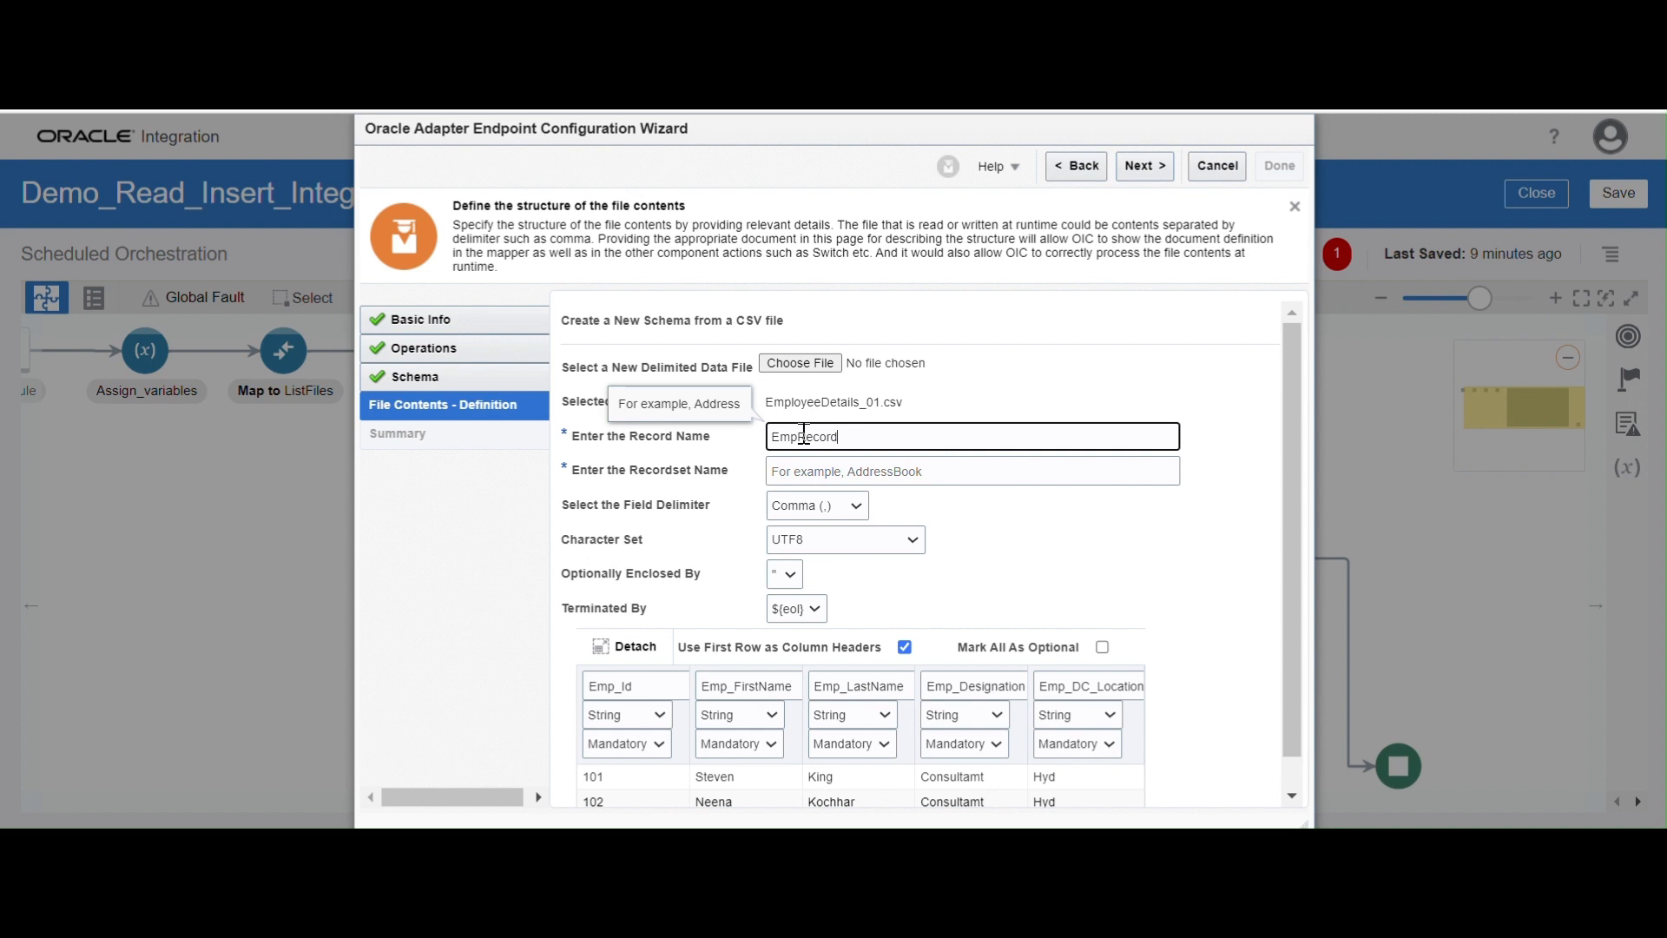
pyautogui.press('Tab')
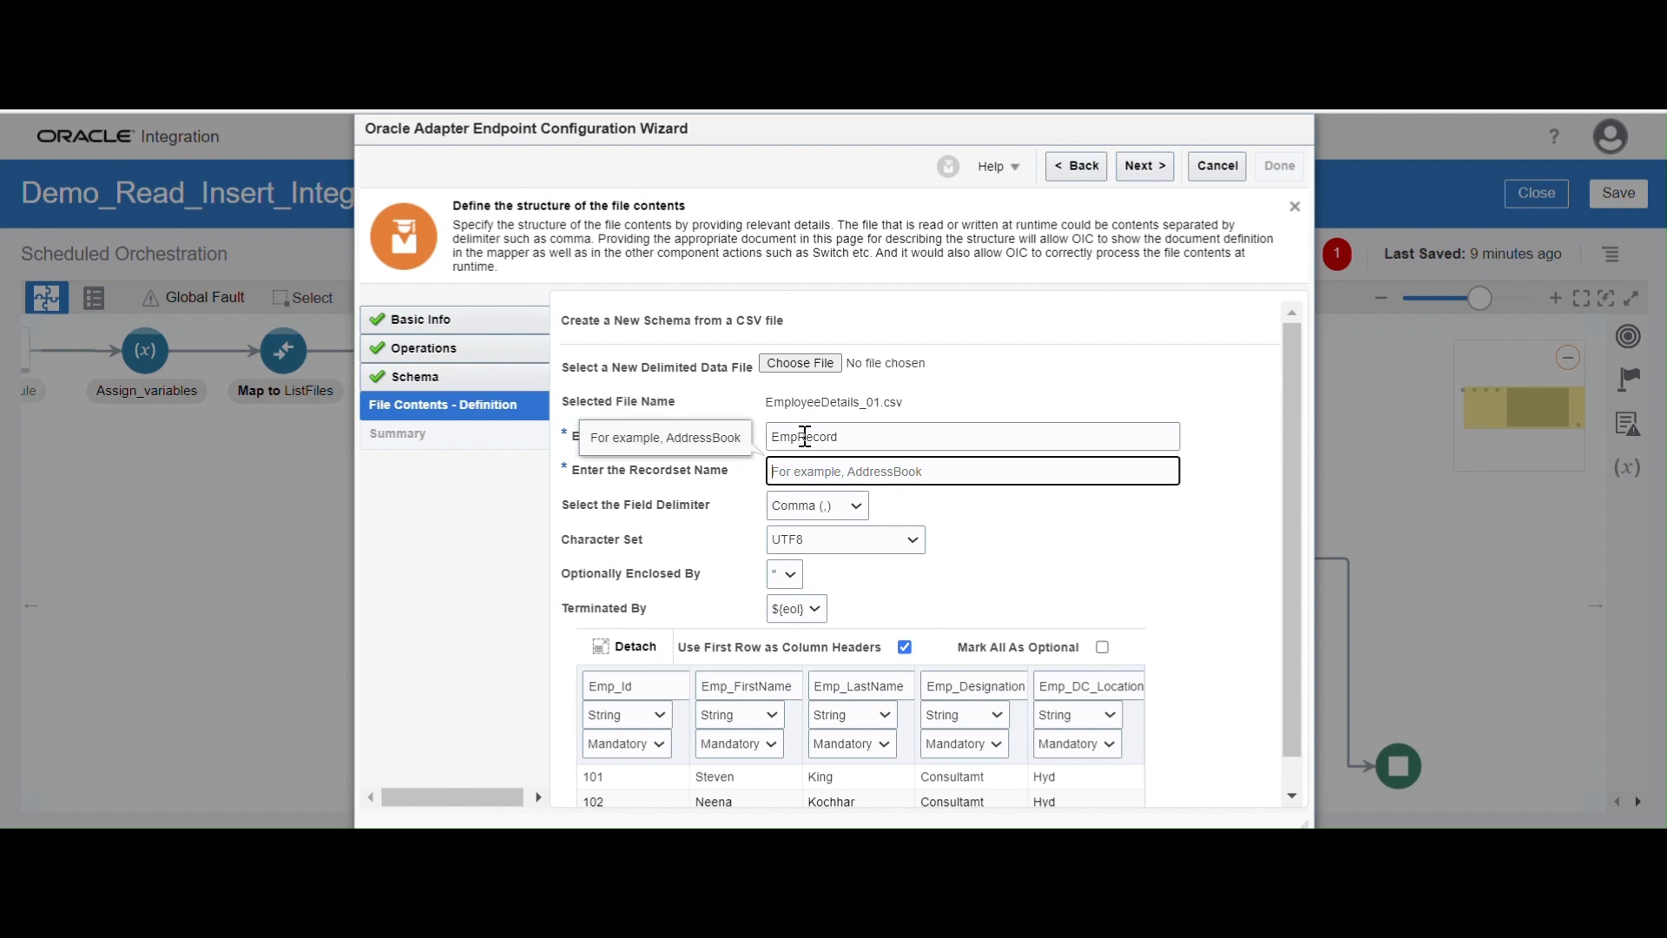
pyautogui.doubleClick(866, 444)
pyautogui.hotkey('ctrl', 'c')
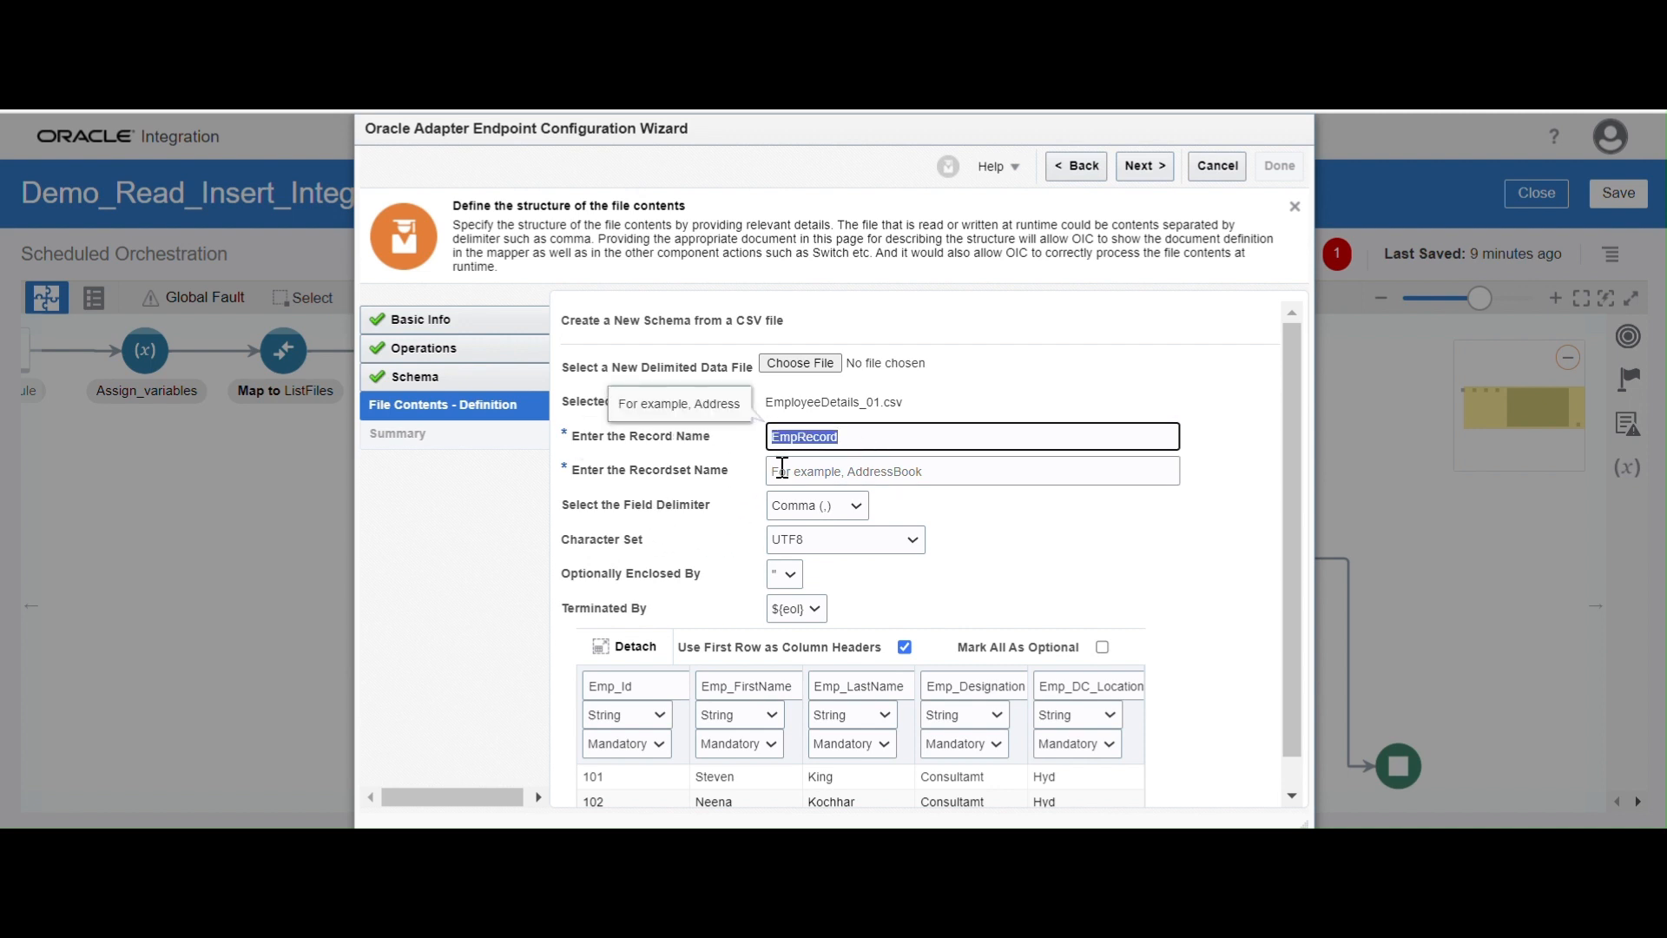
pyautogui.click(786, 469)
pyautogui.hotkey('ctrl', 'v')
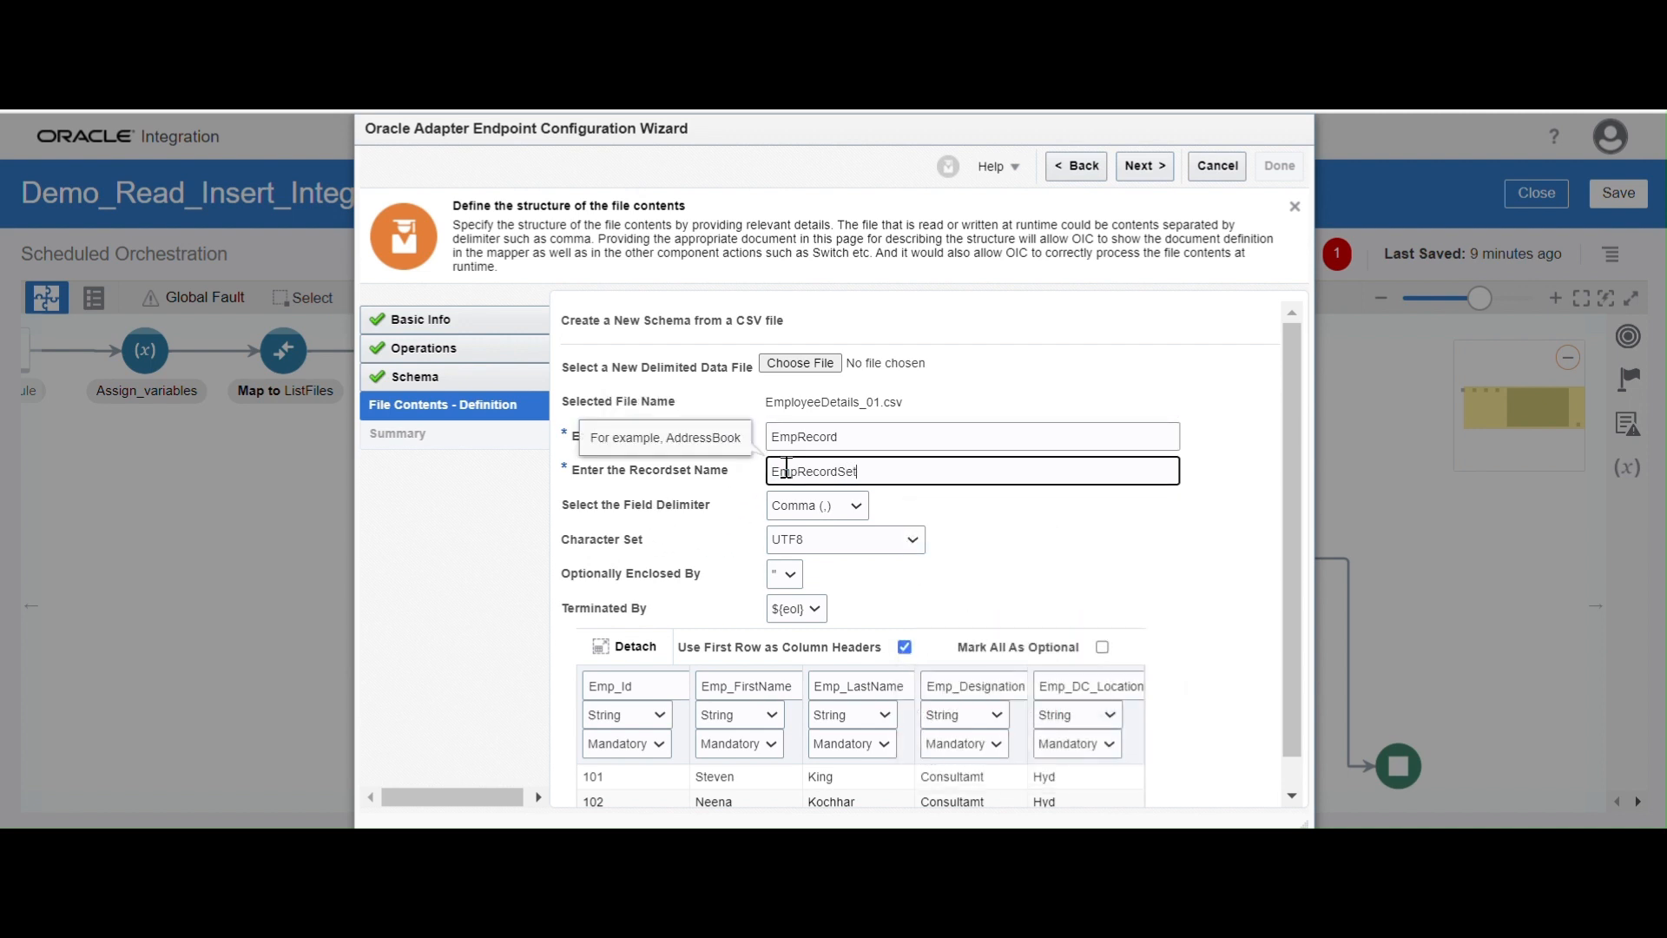
# Mark all CSV columns as optional except Emp_Id, set that one to Mandatory, and finish the ReadFile endpoint configuration
pyautogui.moveTo(1290, 618); pyautogui.dragTo(1289, 655)
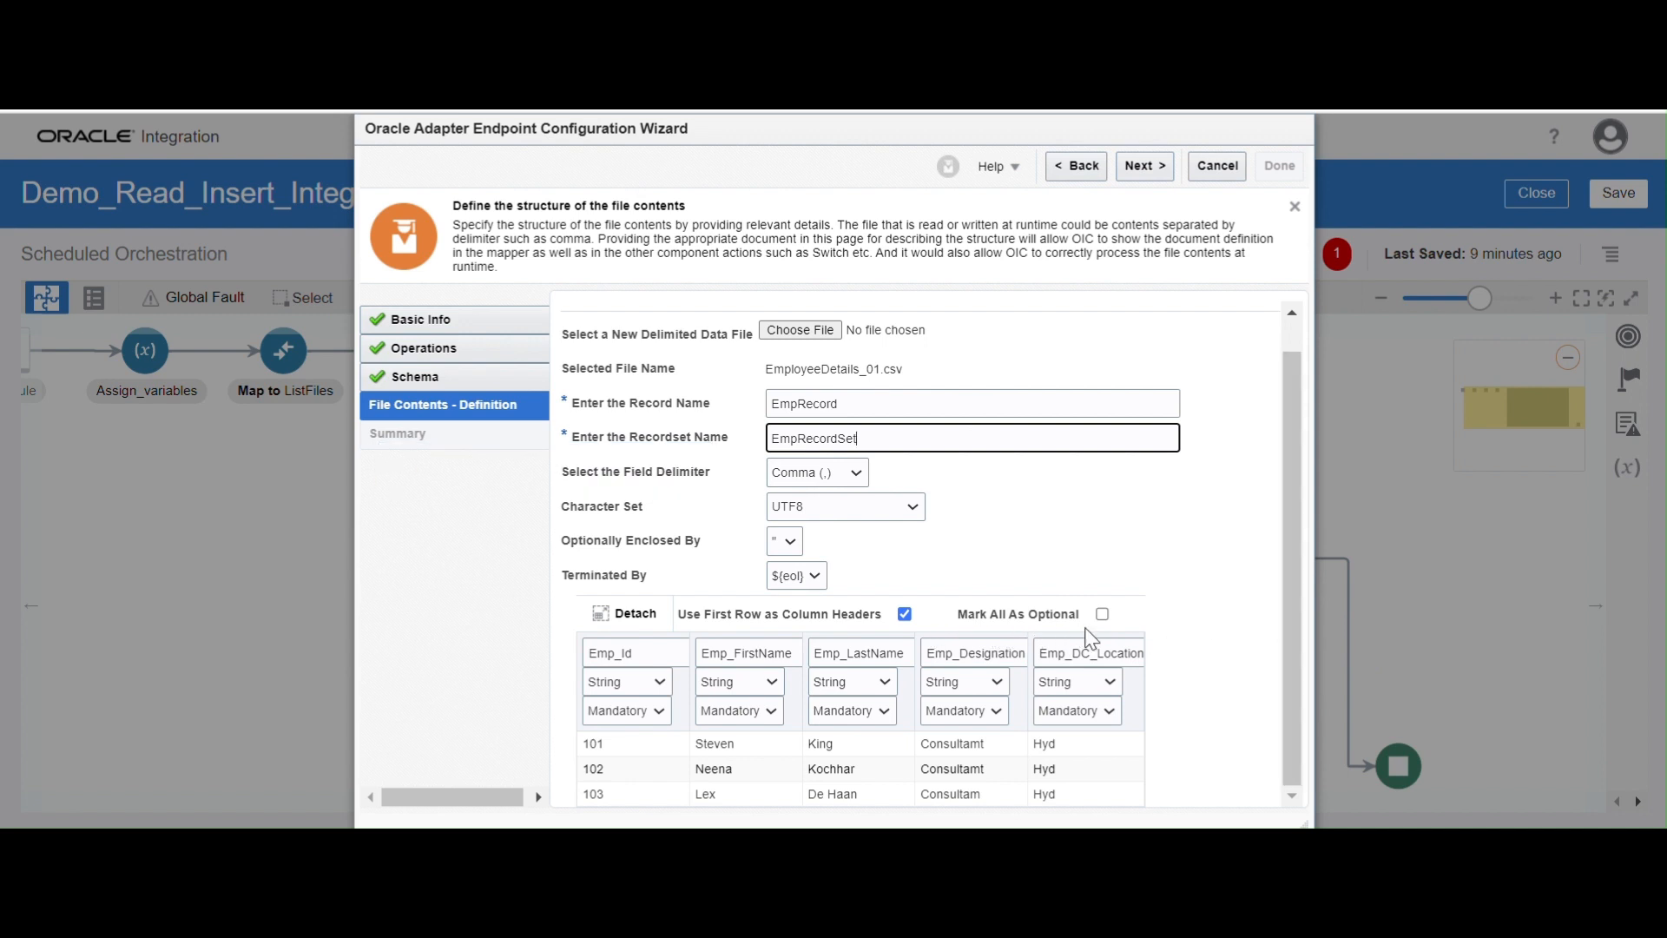
pyautogui.click(1112, 610)
pyautogui.click(1103, 613)
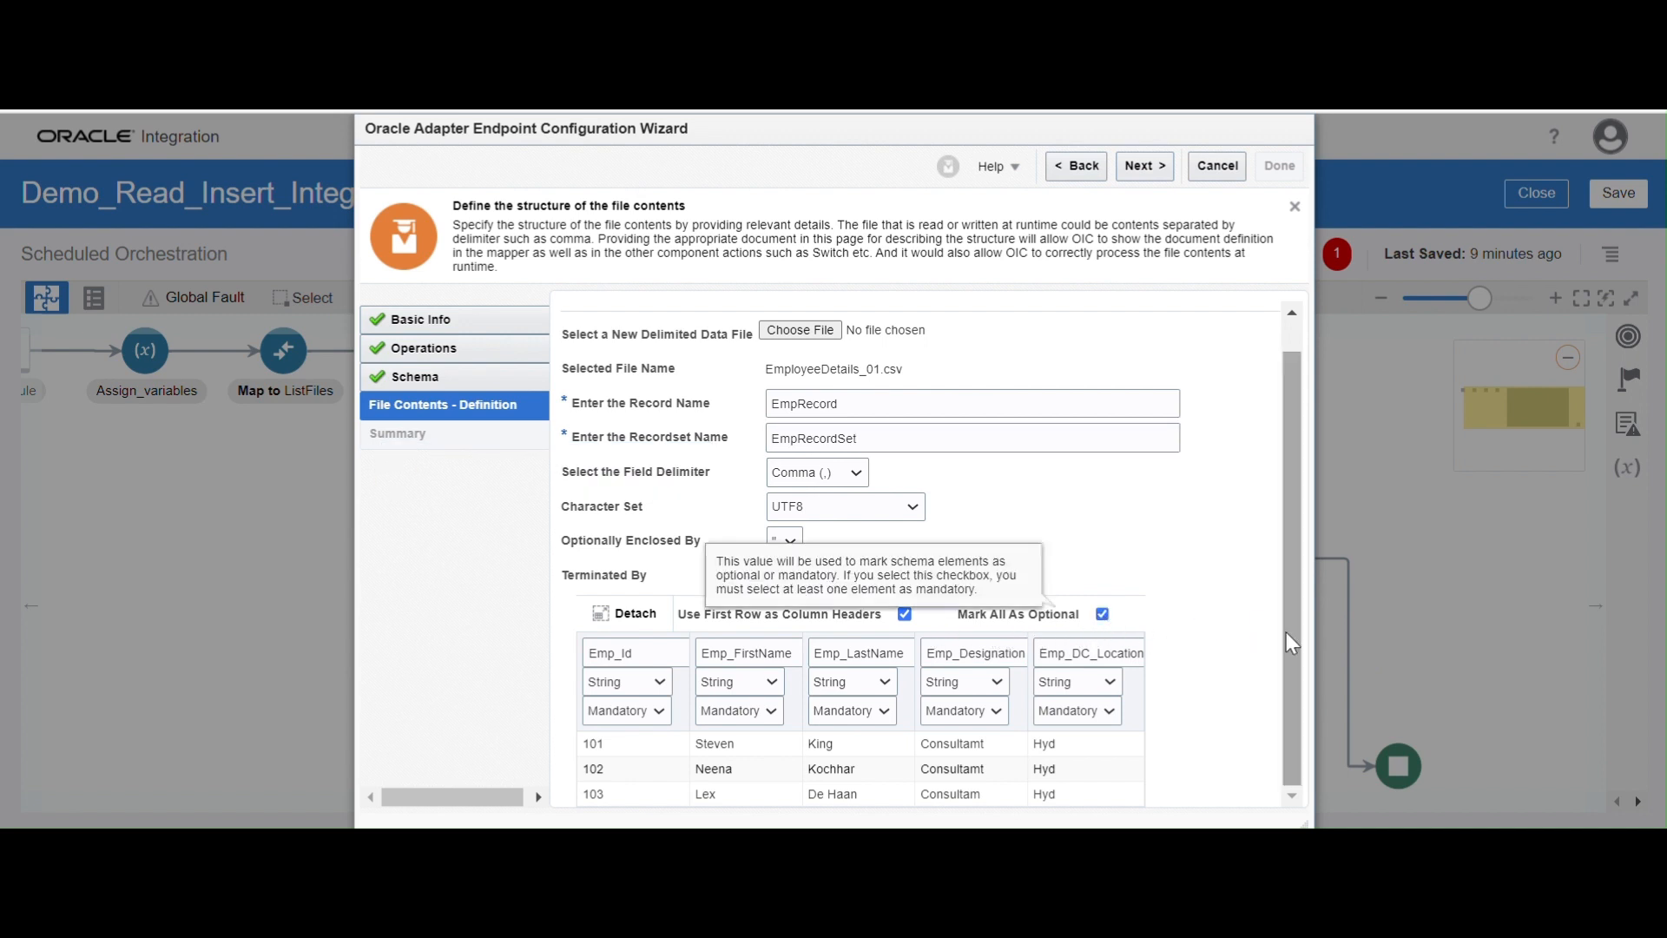
pyautogui.scroll(-1, 1291, 740)
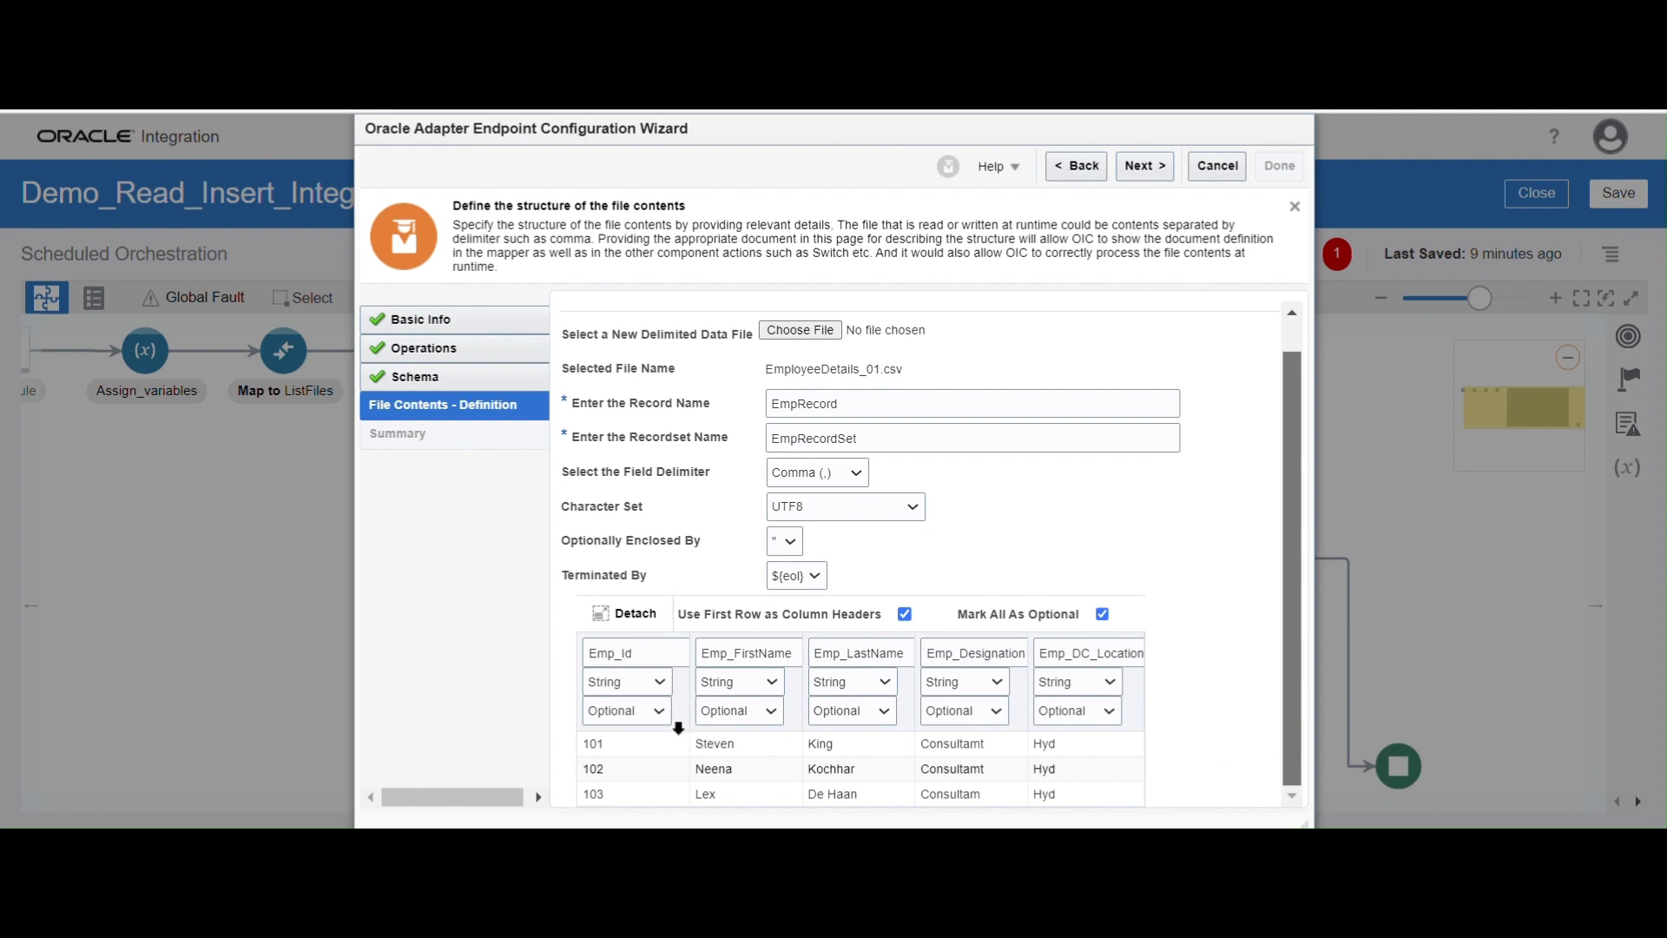
pyautogui.click(645, 711)
pyautogui.click(637, 734)
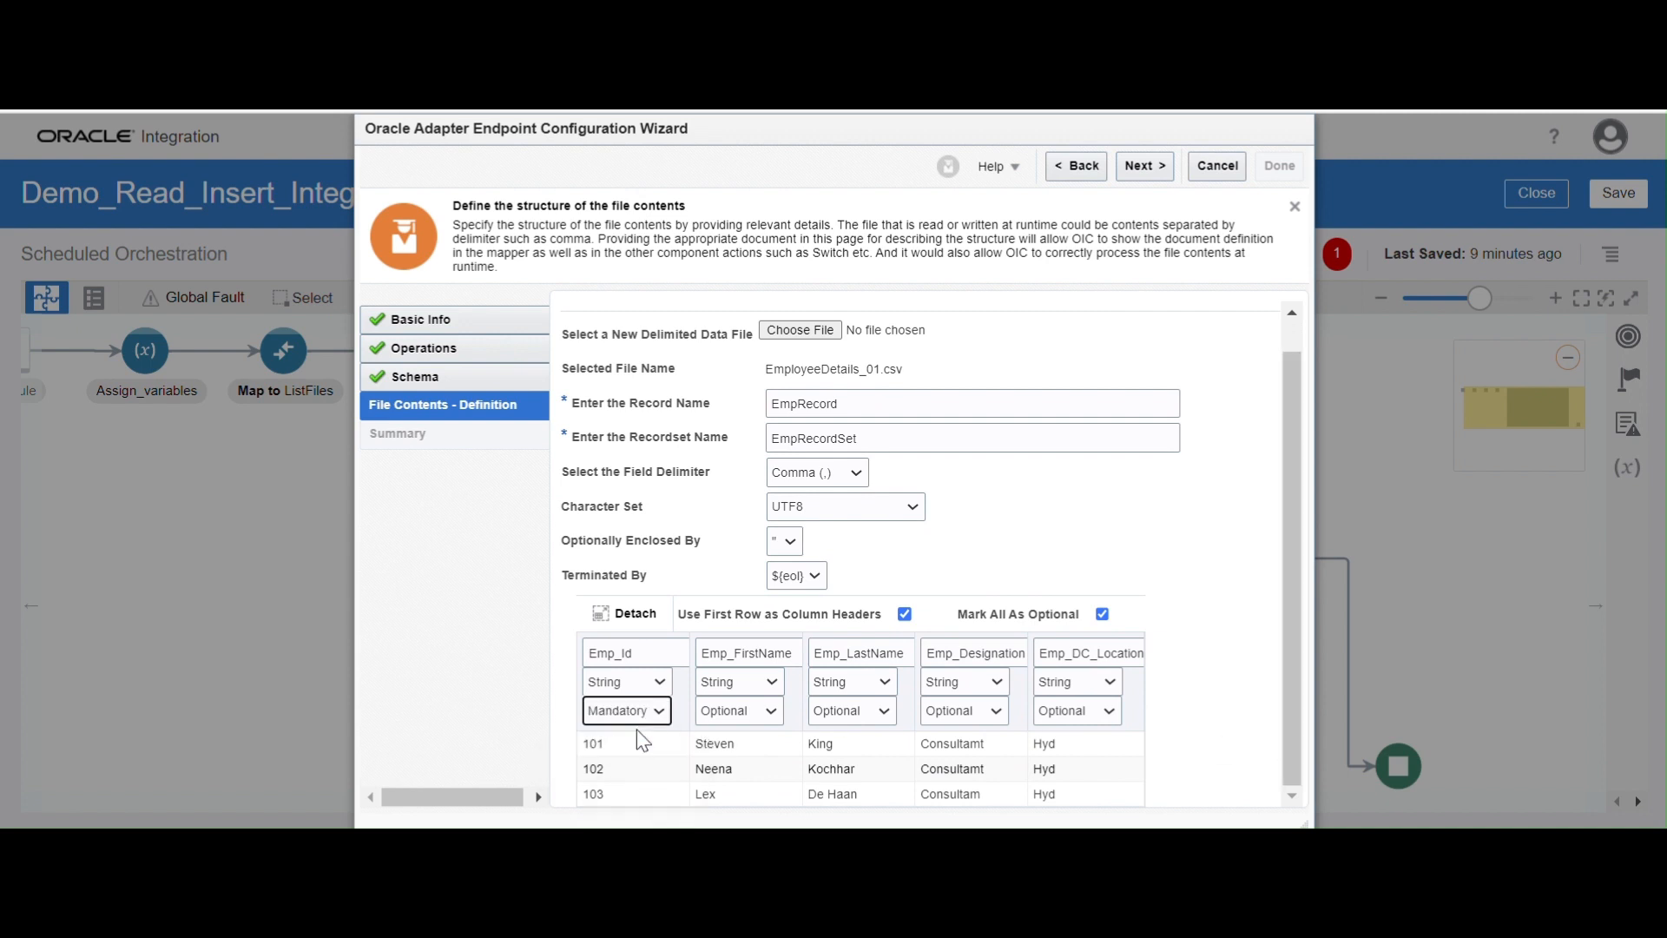
pyautogui.click(1254, 697)
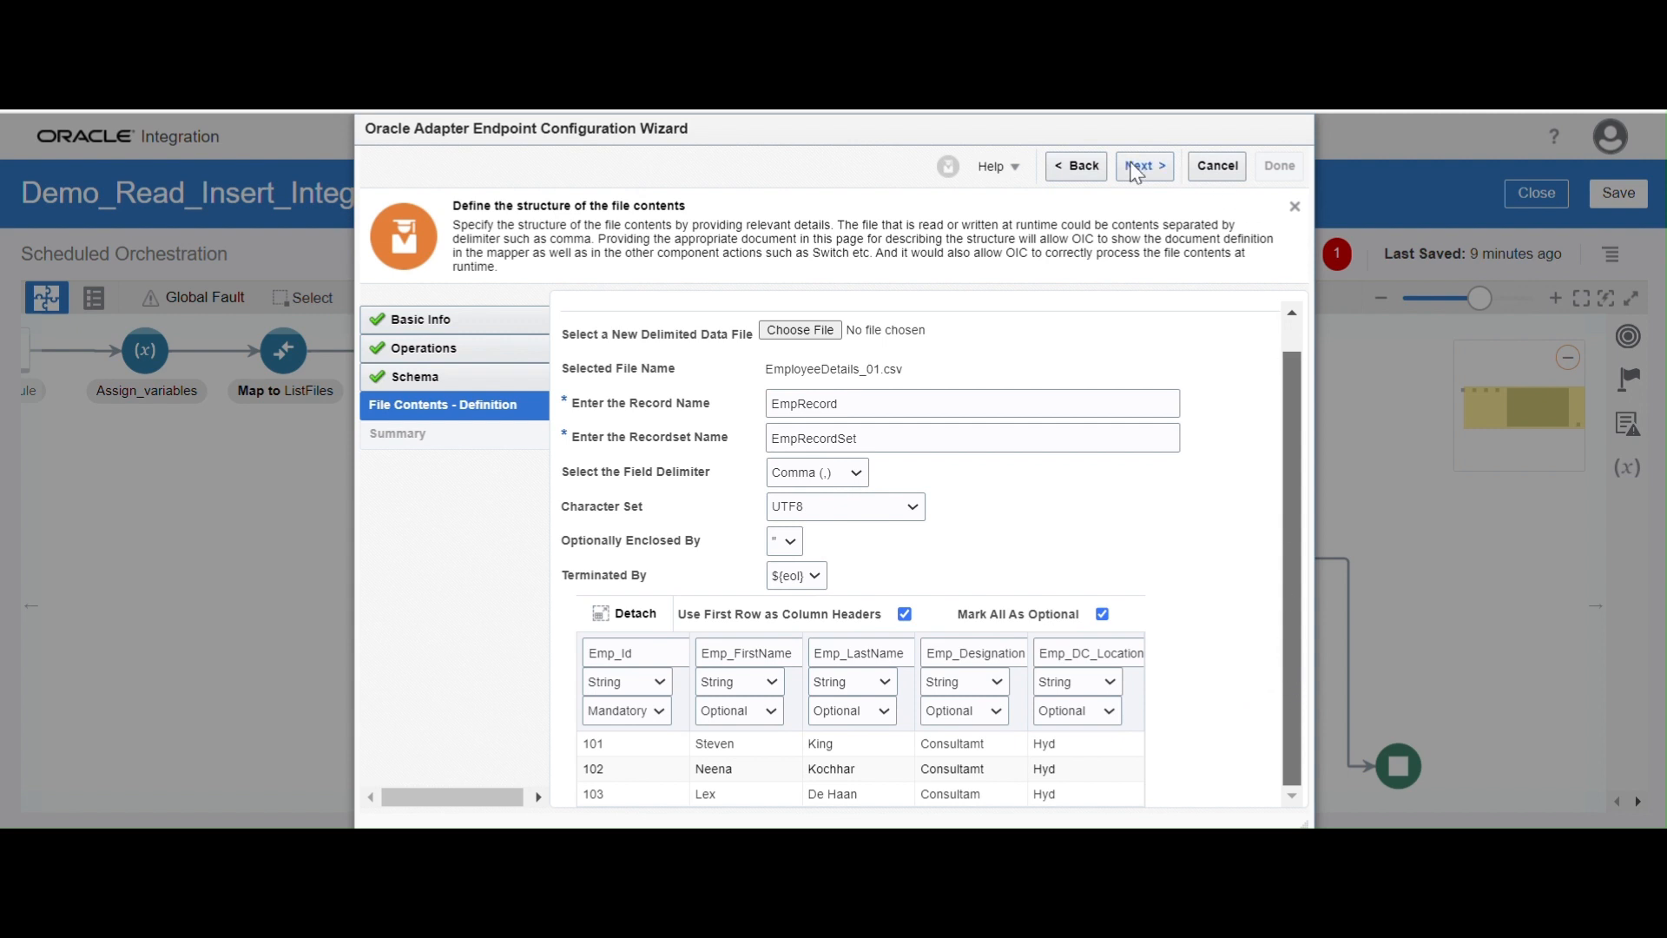
pyautogui.click(1138, 165)
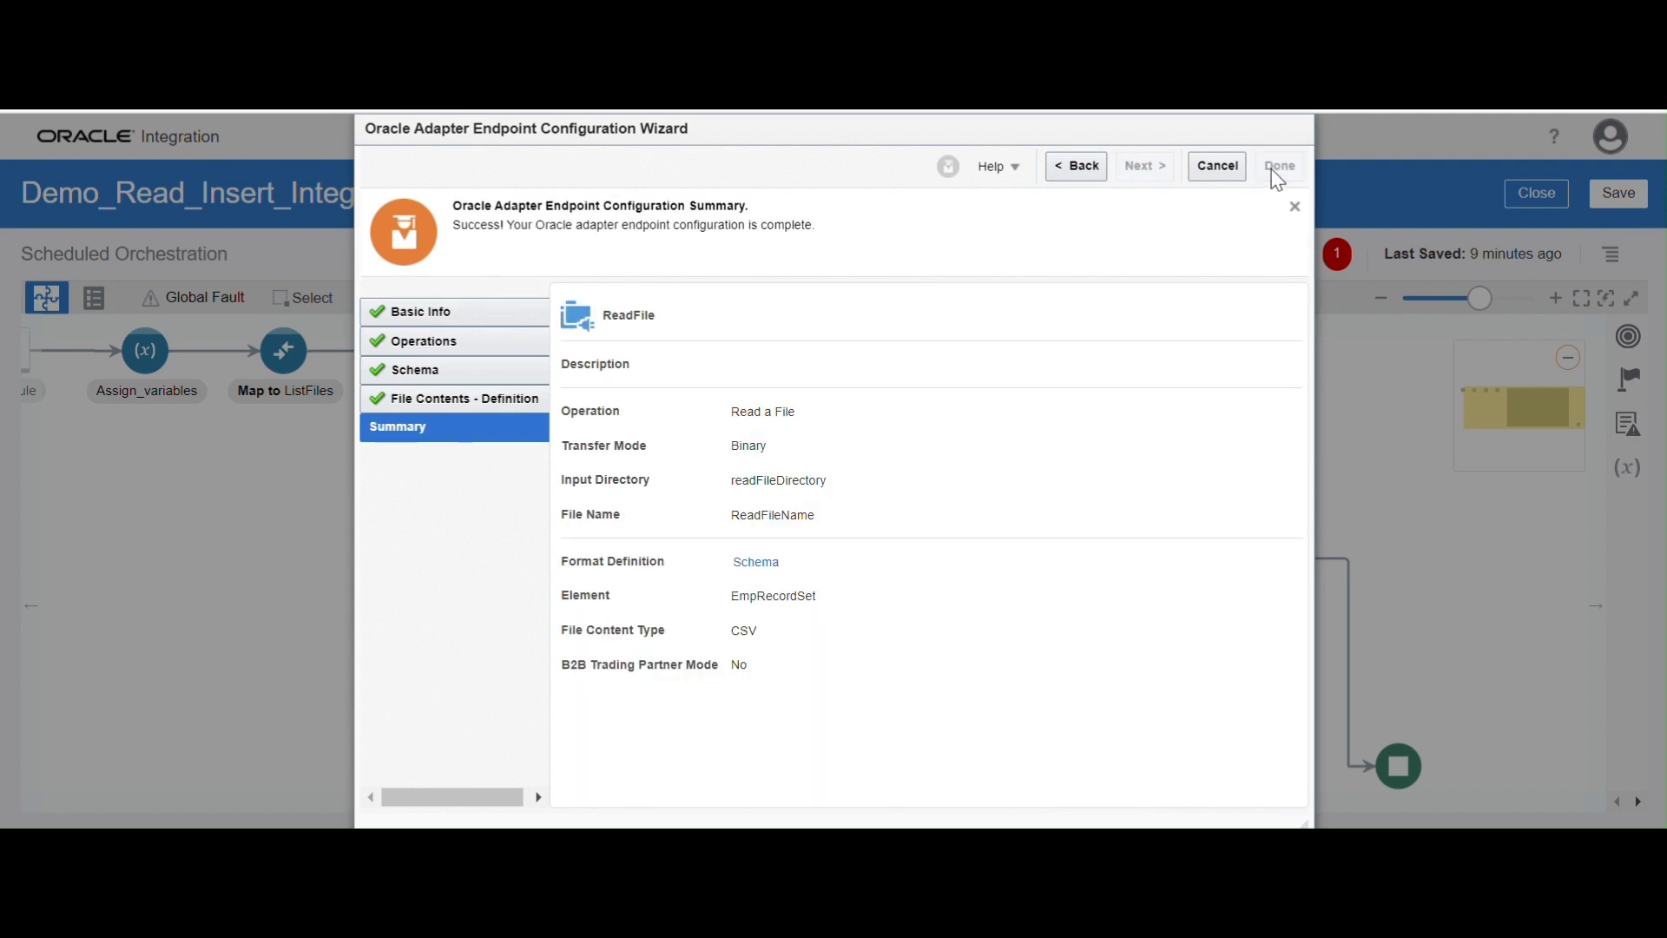
pyautogui.click(1278, 166)
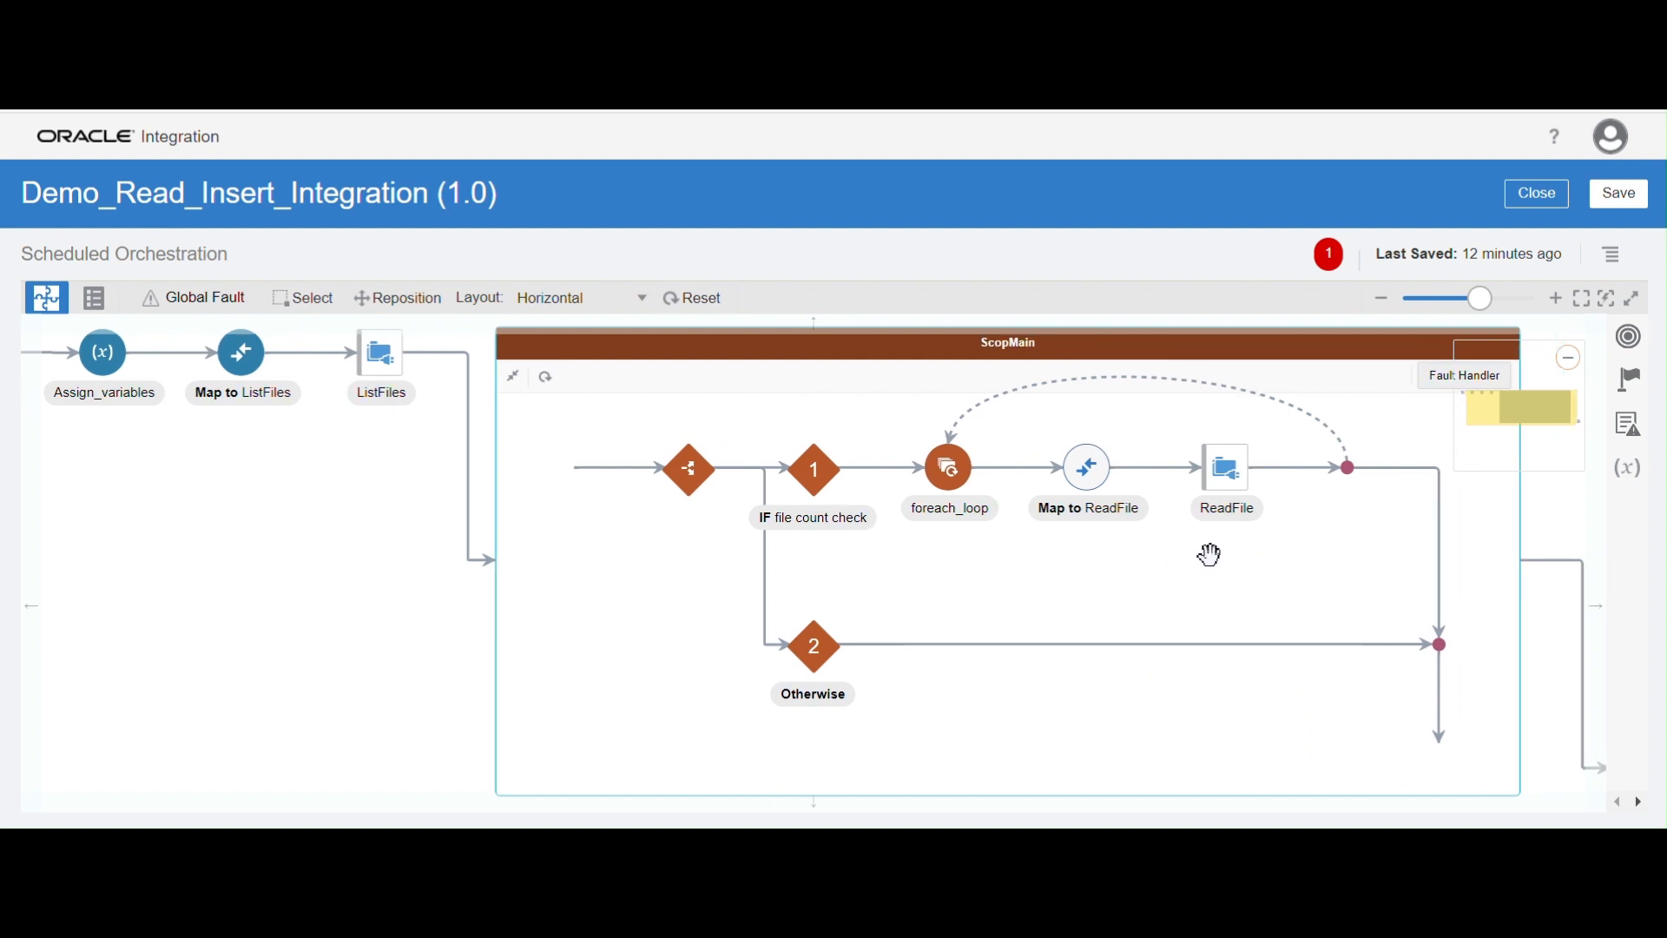
# Edit the Map to ReadFile action and map filename from FileEmpElement's File to filename under FileReadRequest
pyautogui.click(1080, 479)
pyautogui.click(1126, 441)
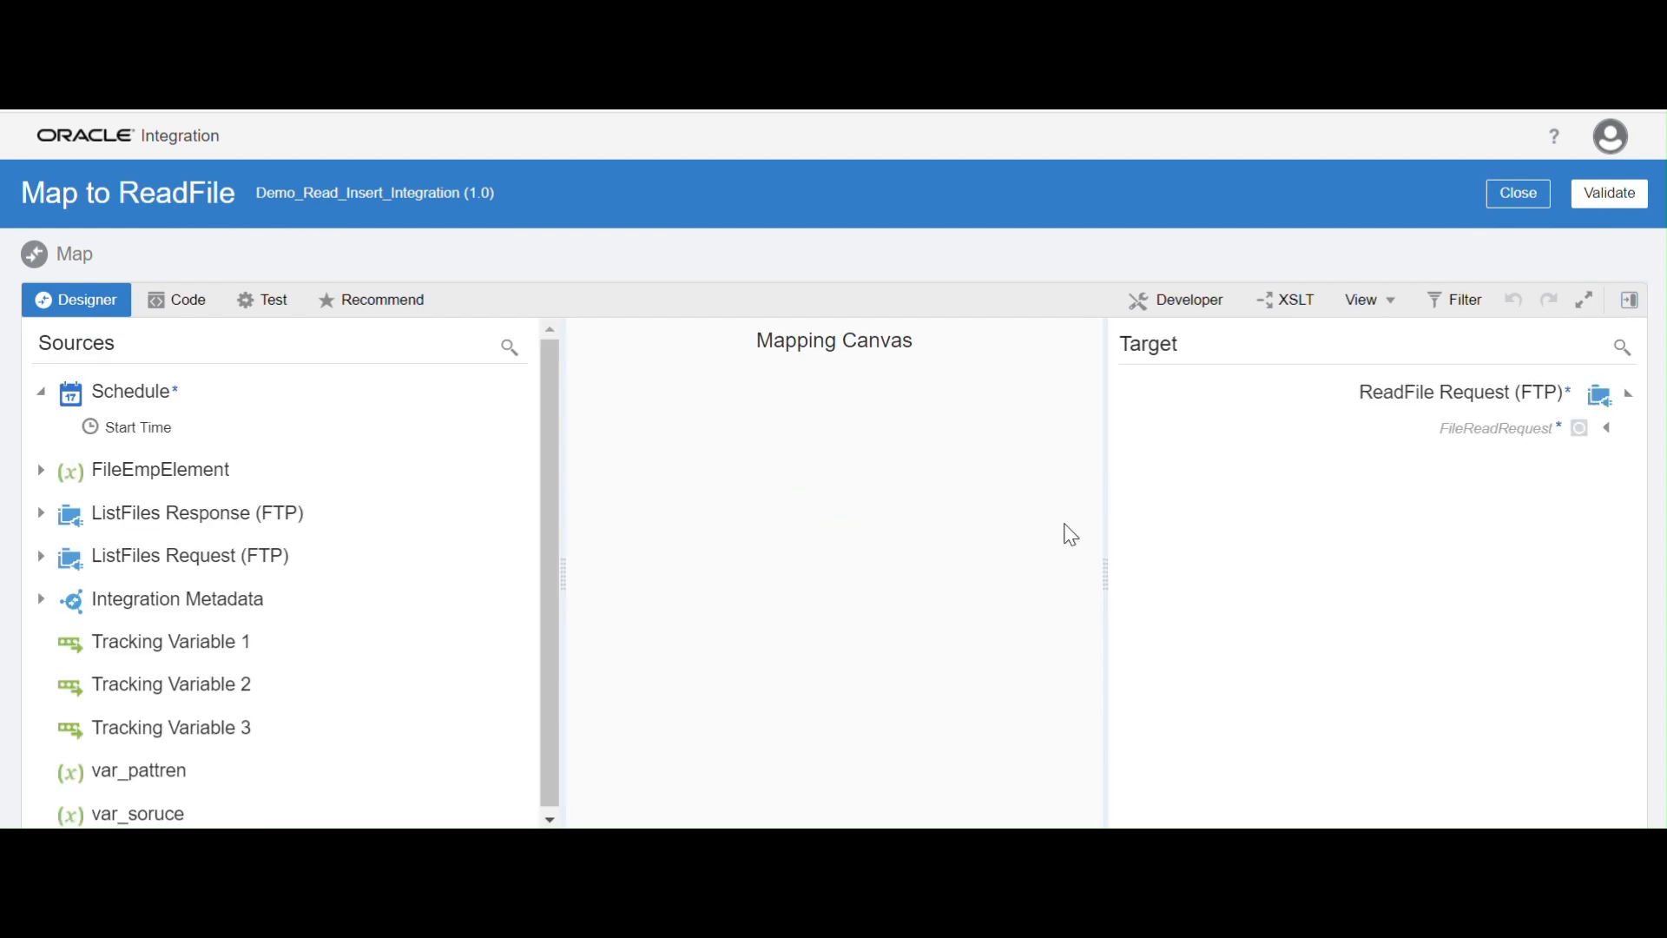
pyautogui.click(1607, 430)
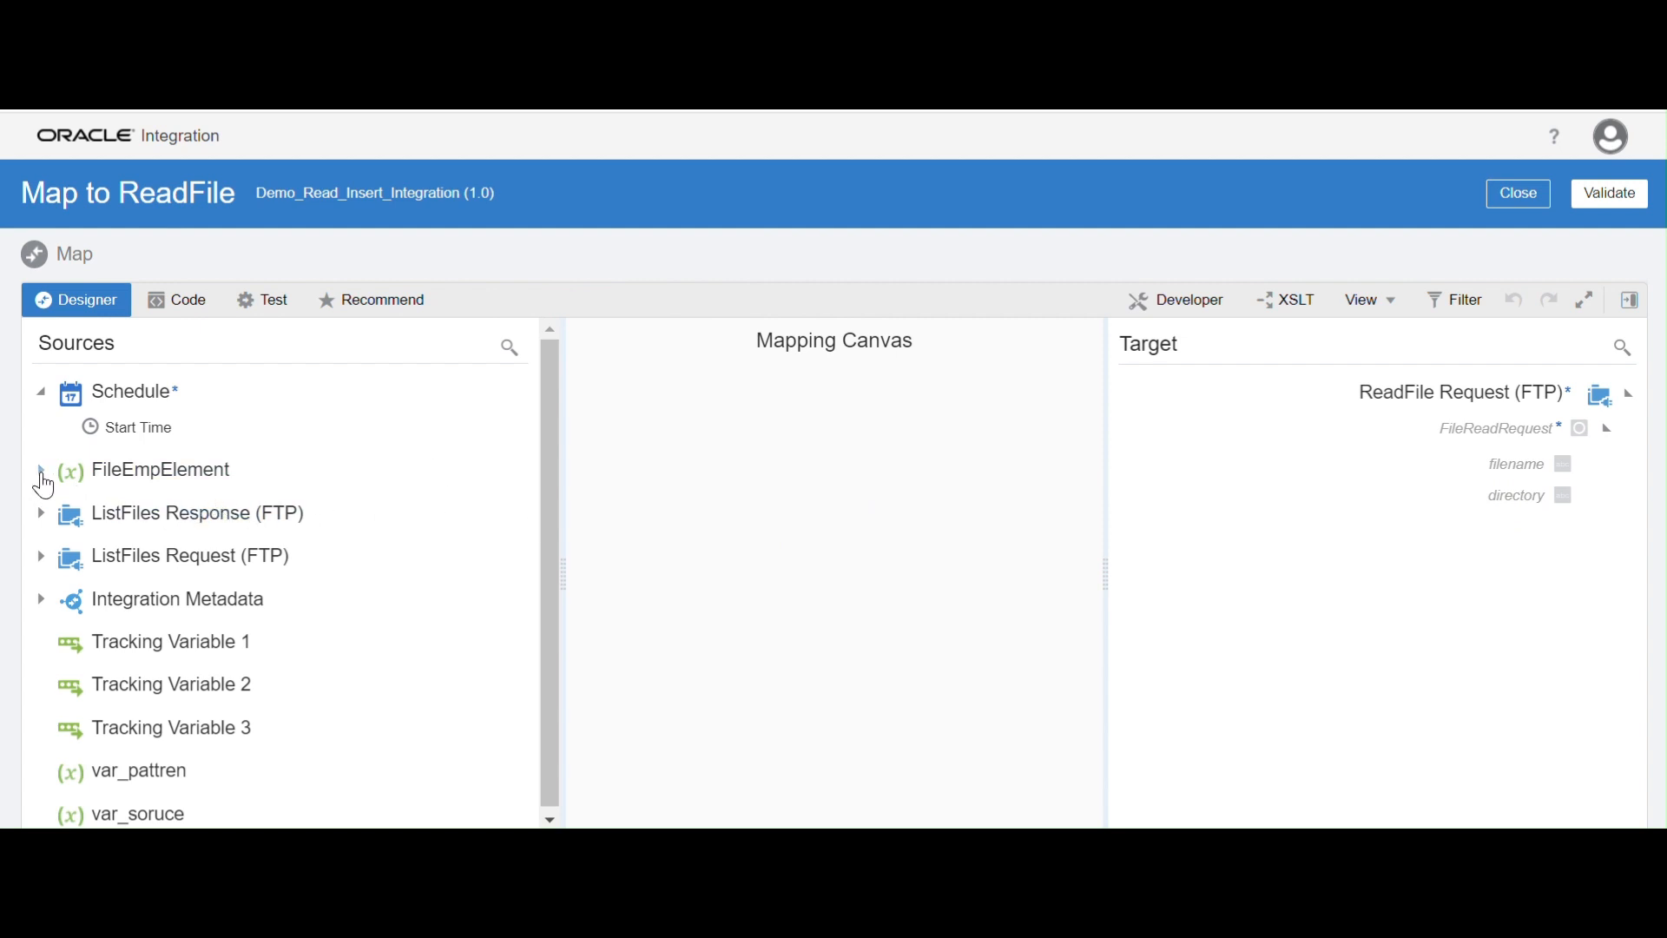
pyautogui.click(41, 473)
pyautogui.click(66, 507)
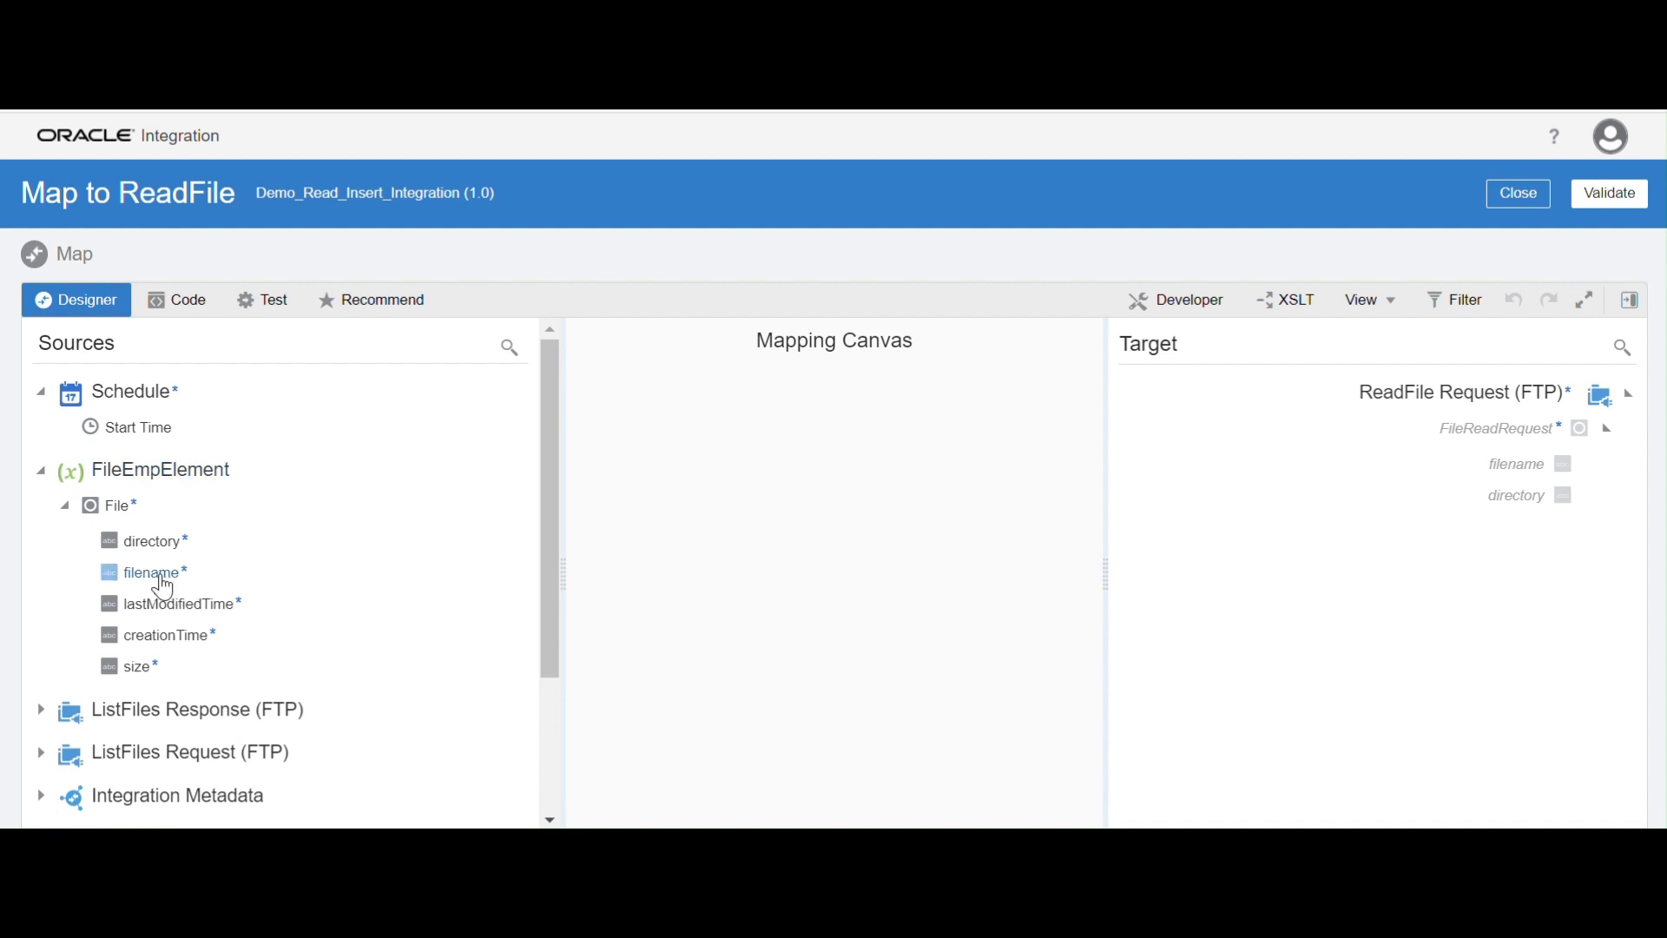
pyautogui.moveTo(159, 580); pyautogui.dragTo(1469, 485)
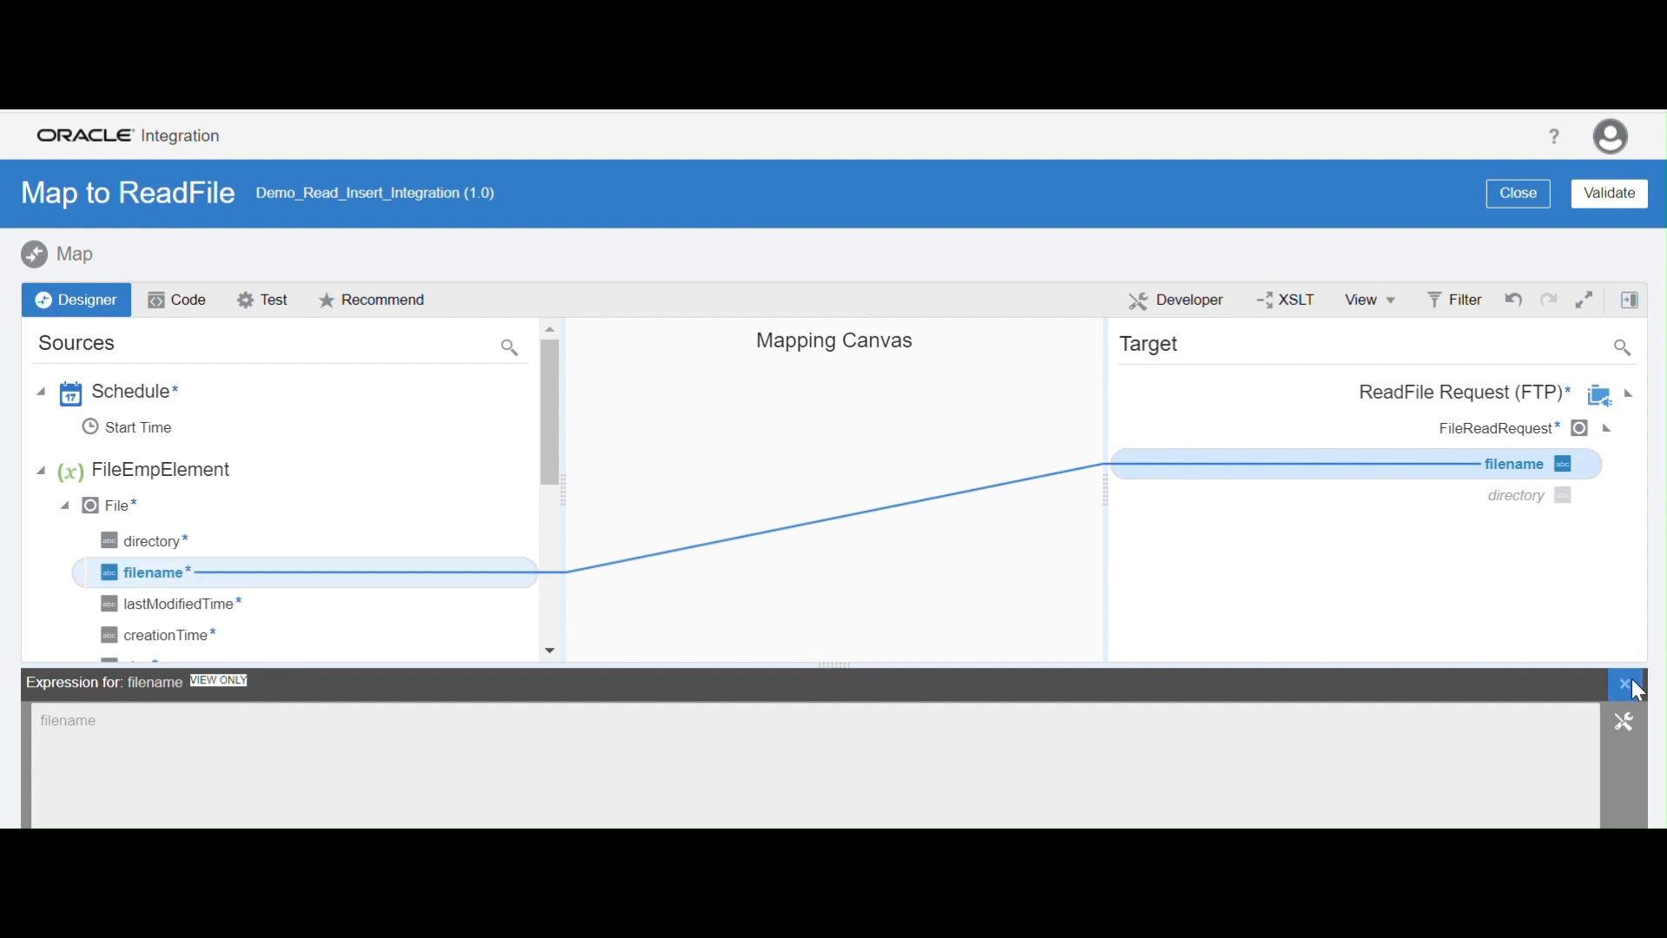
pyautogui.click(1625, 684)
# Map the var_soruce variable to directory under FileReadRequest and return to the integration flow
pyautogui.scroll(-2, 382, 714)
pyautogui.scroll(-1, 382, 714)
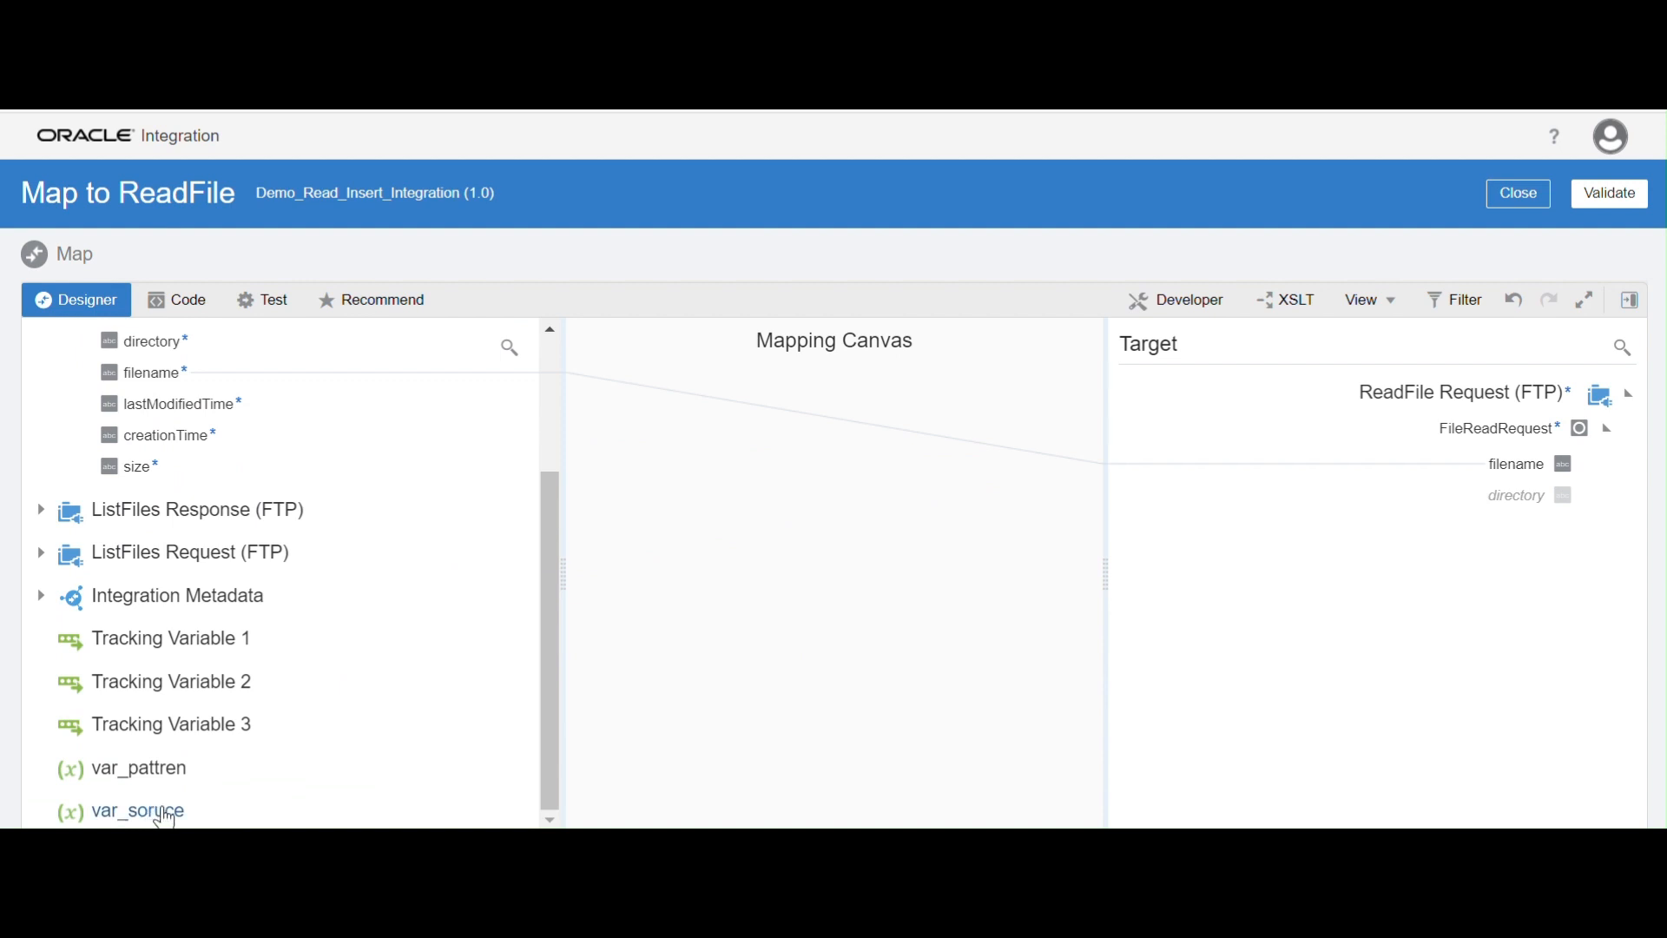
pyautogui.moveTo(165, 816); pyautogui.dragTo(1509, 502)
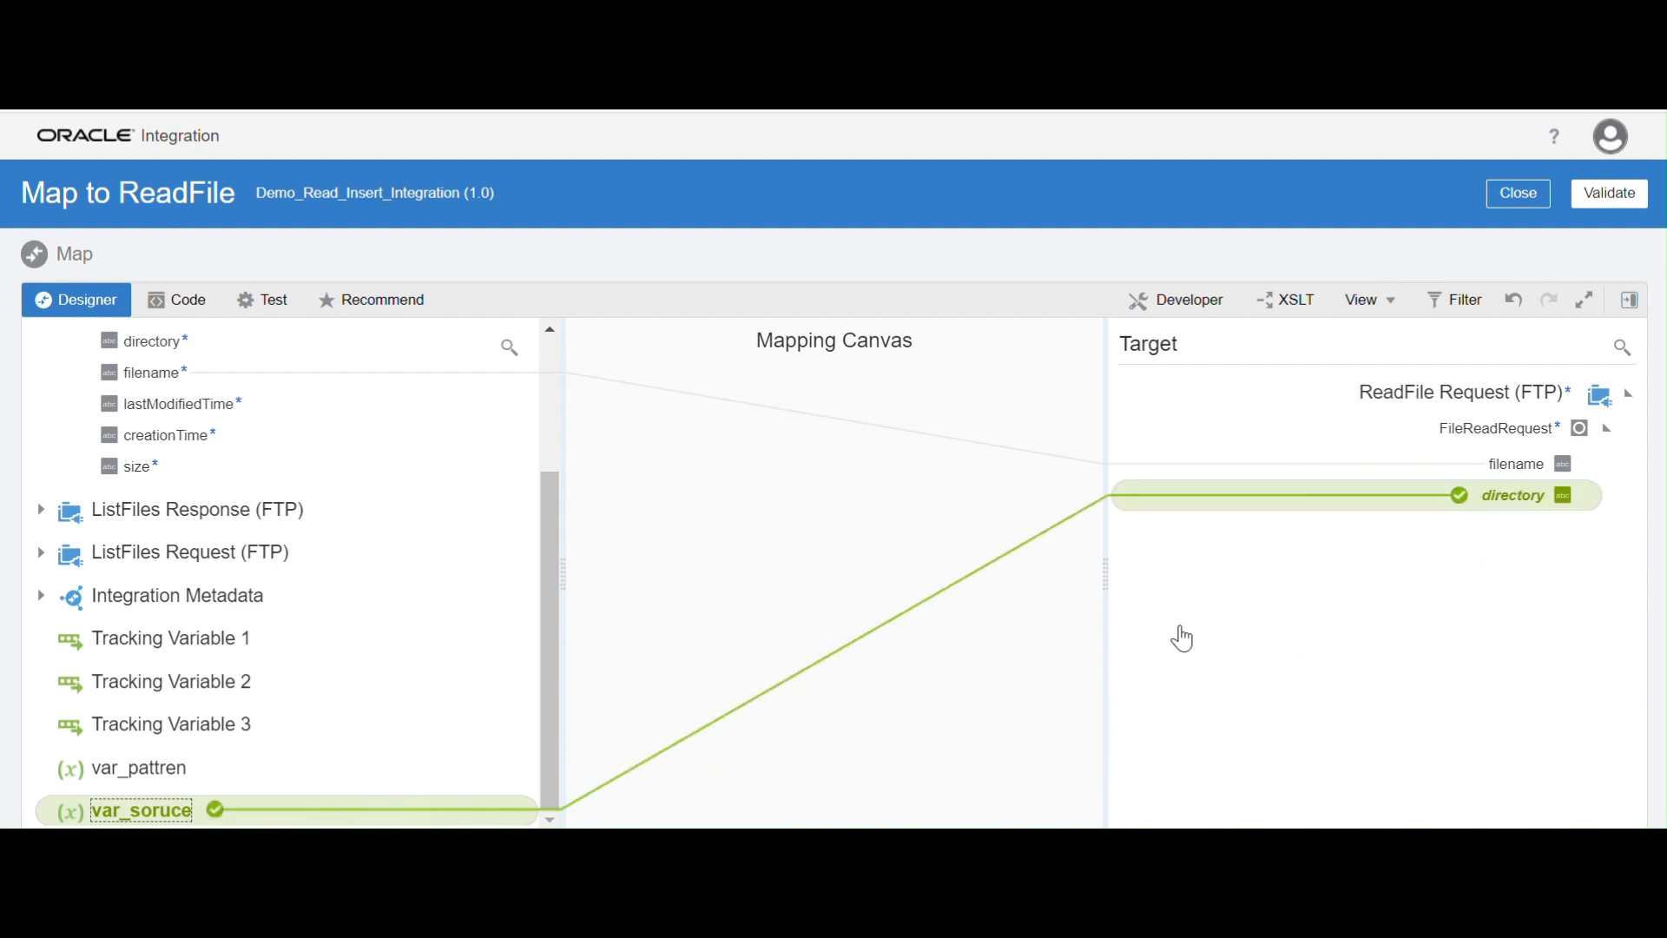
pyautogui.click(1623, 684)
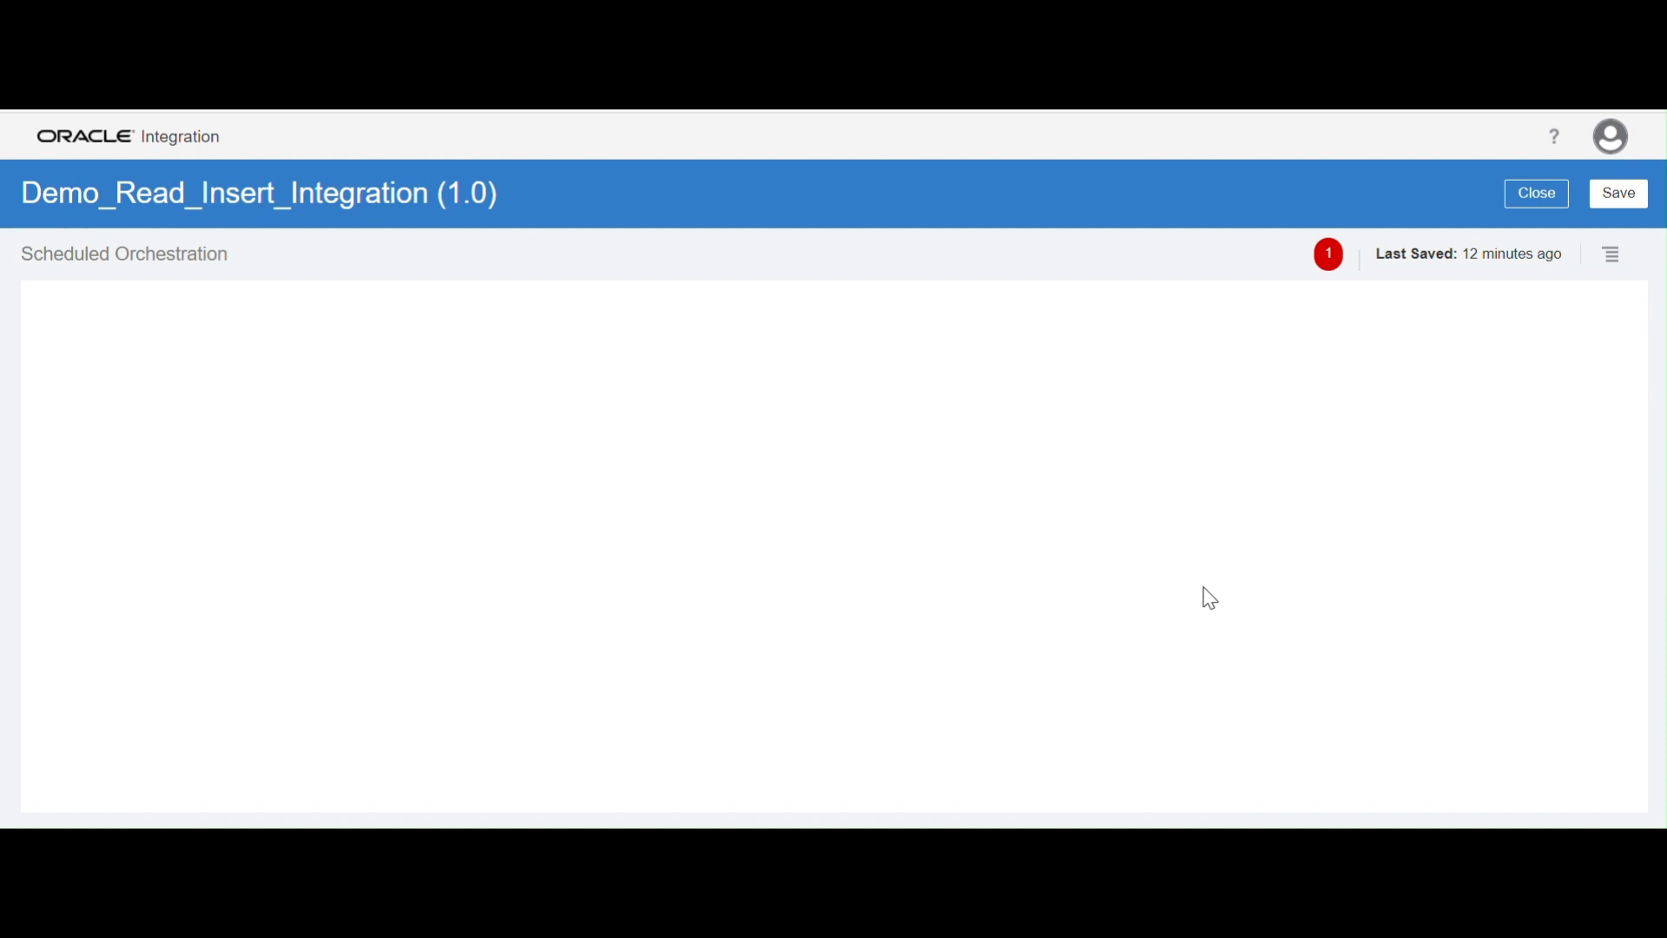
# Add a Batch01_ATP_DB invoke after ReadFile inside the foreach_loop
pyautogui.moveTo(1135, 565); pyautogui.dragTo(893, 559)
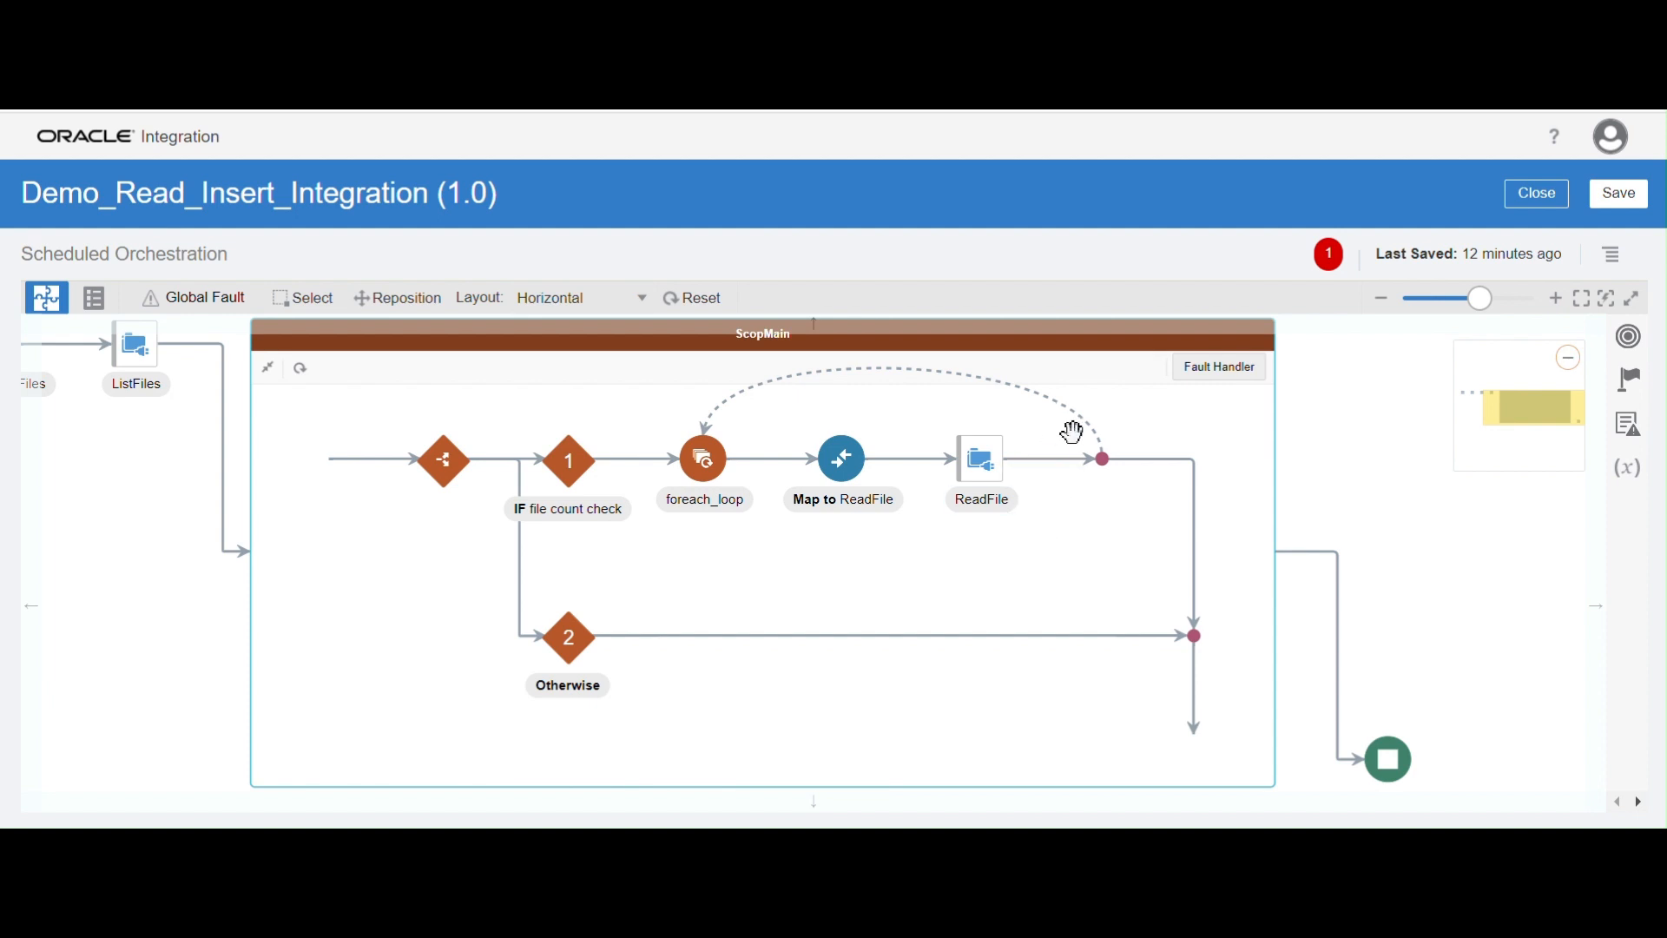
pyautogui.moveTo(1059, 473)
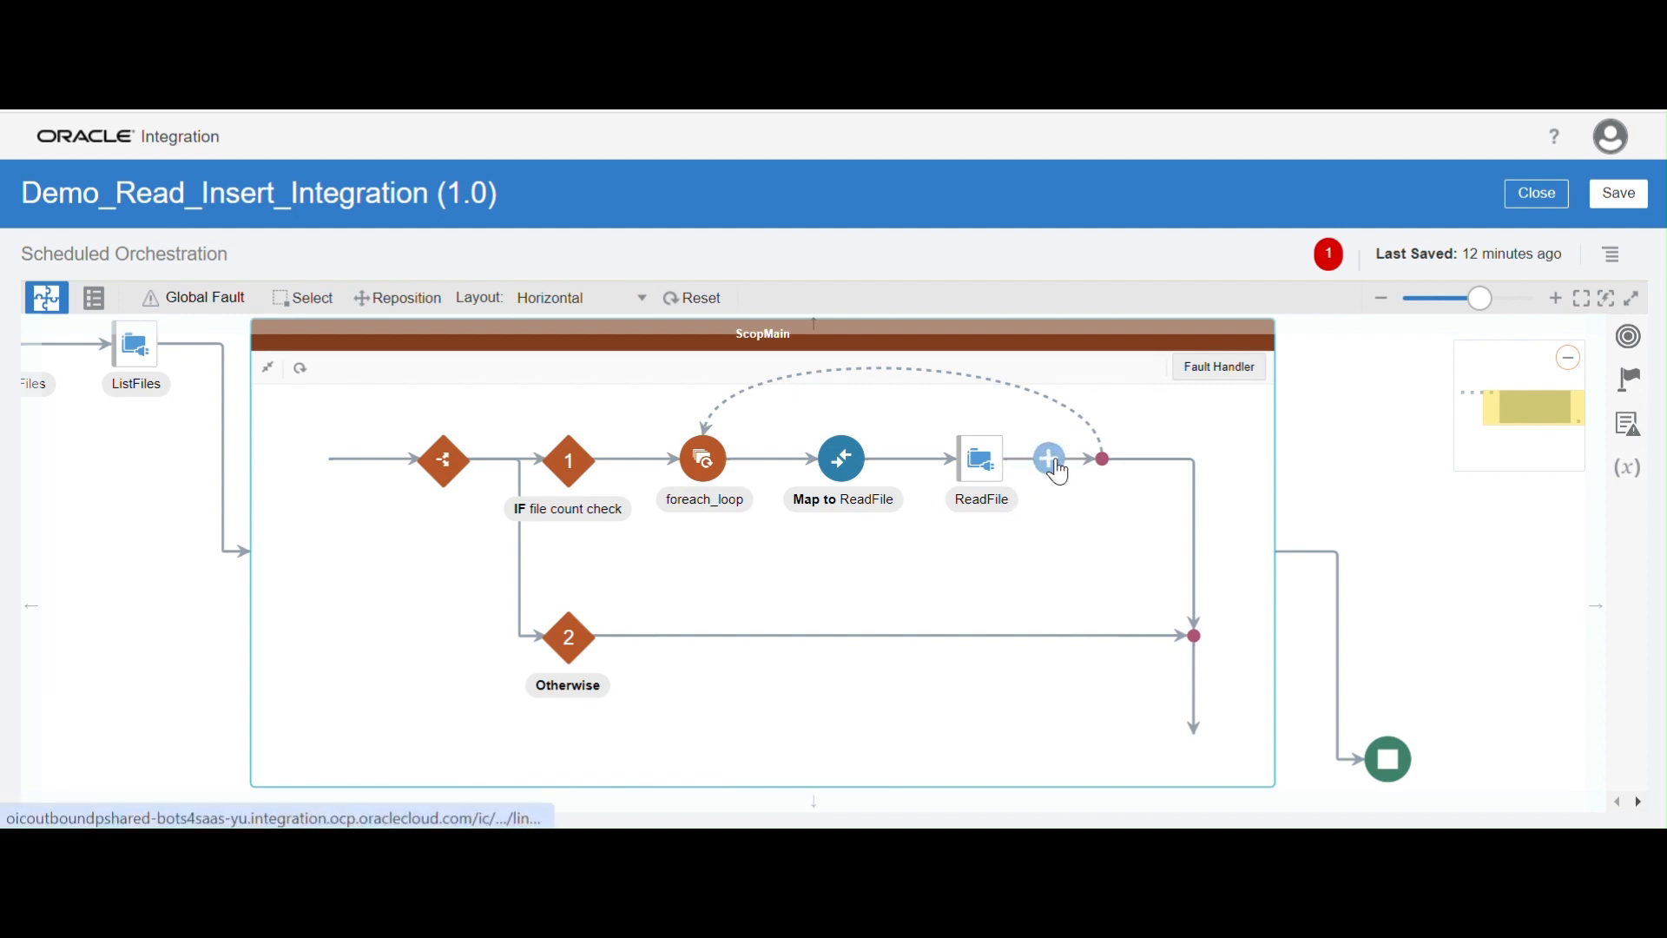
pyautogui.click(1055, 467)
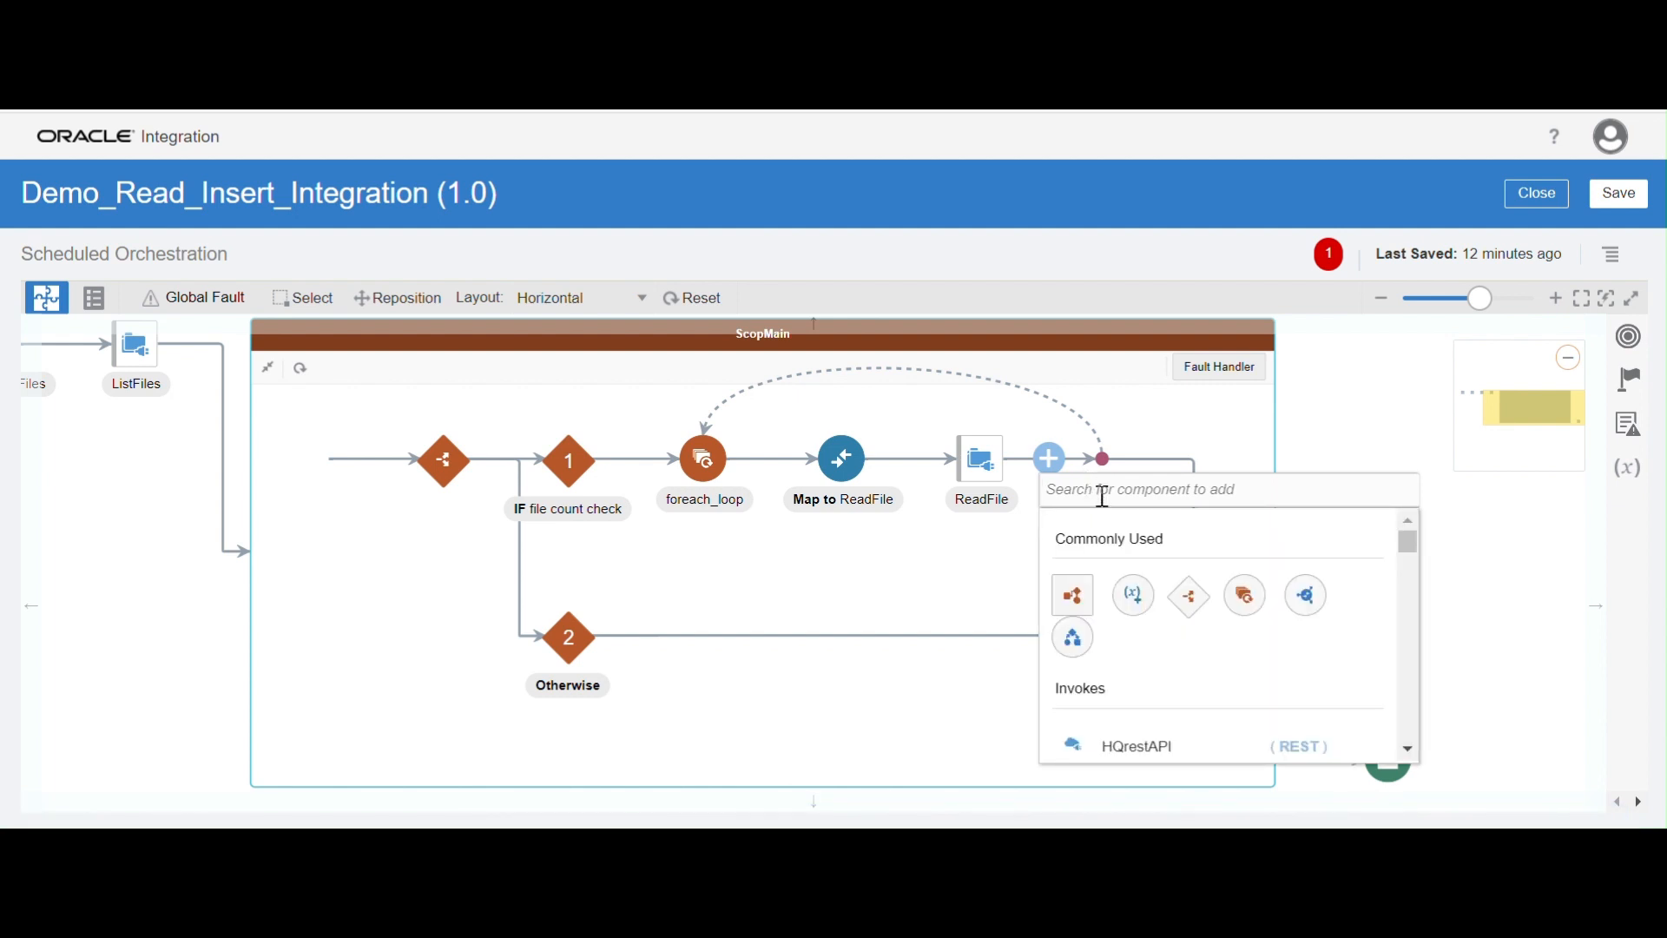
pyautogui.write('b')
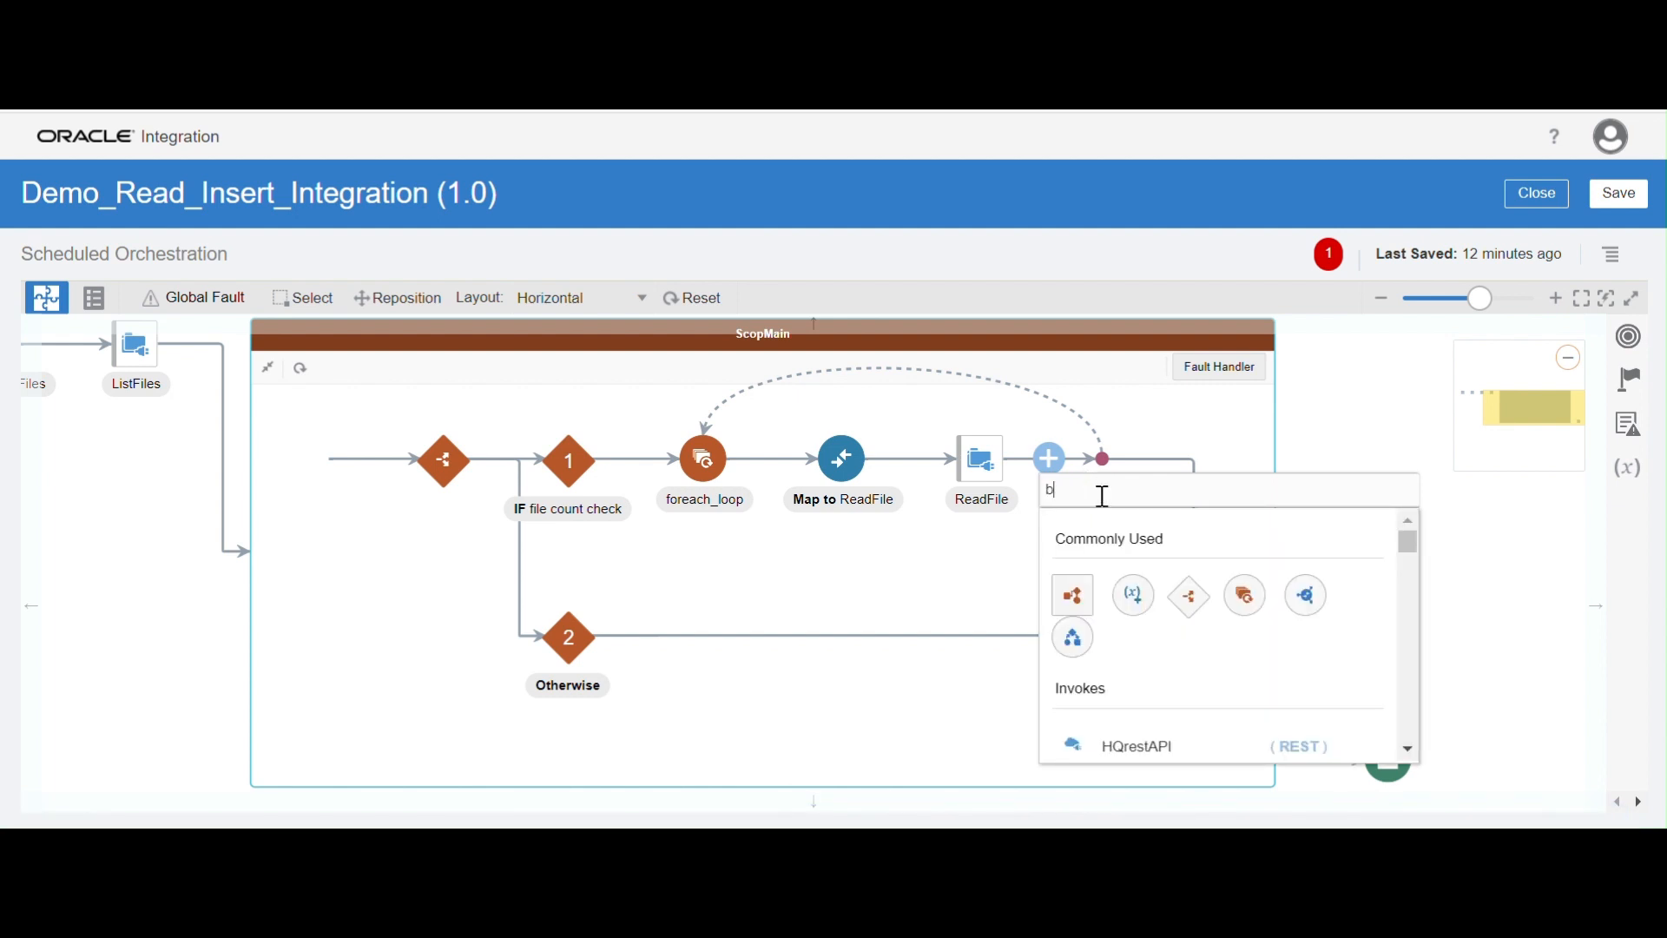
pyautogui.write('at')
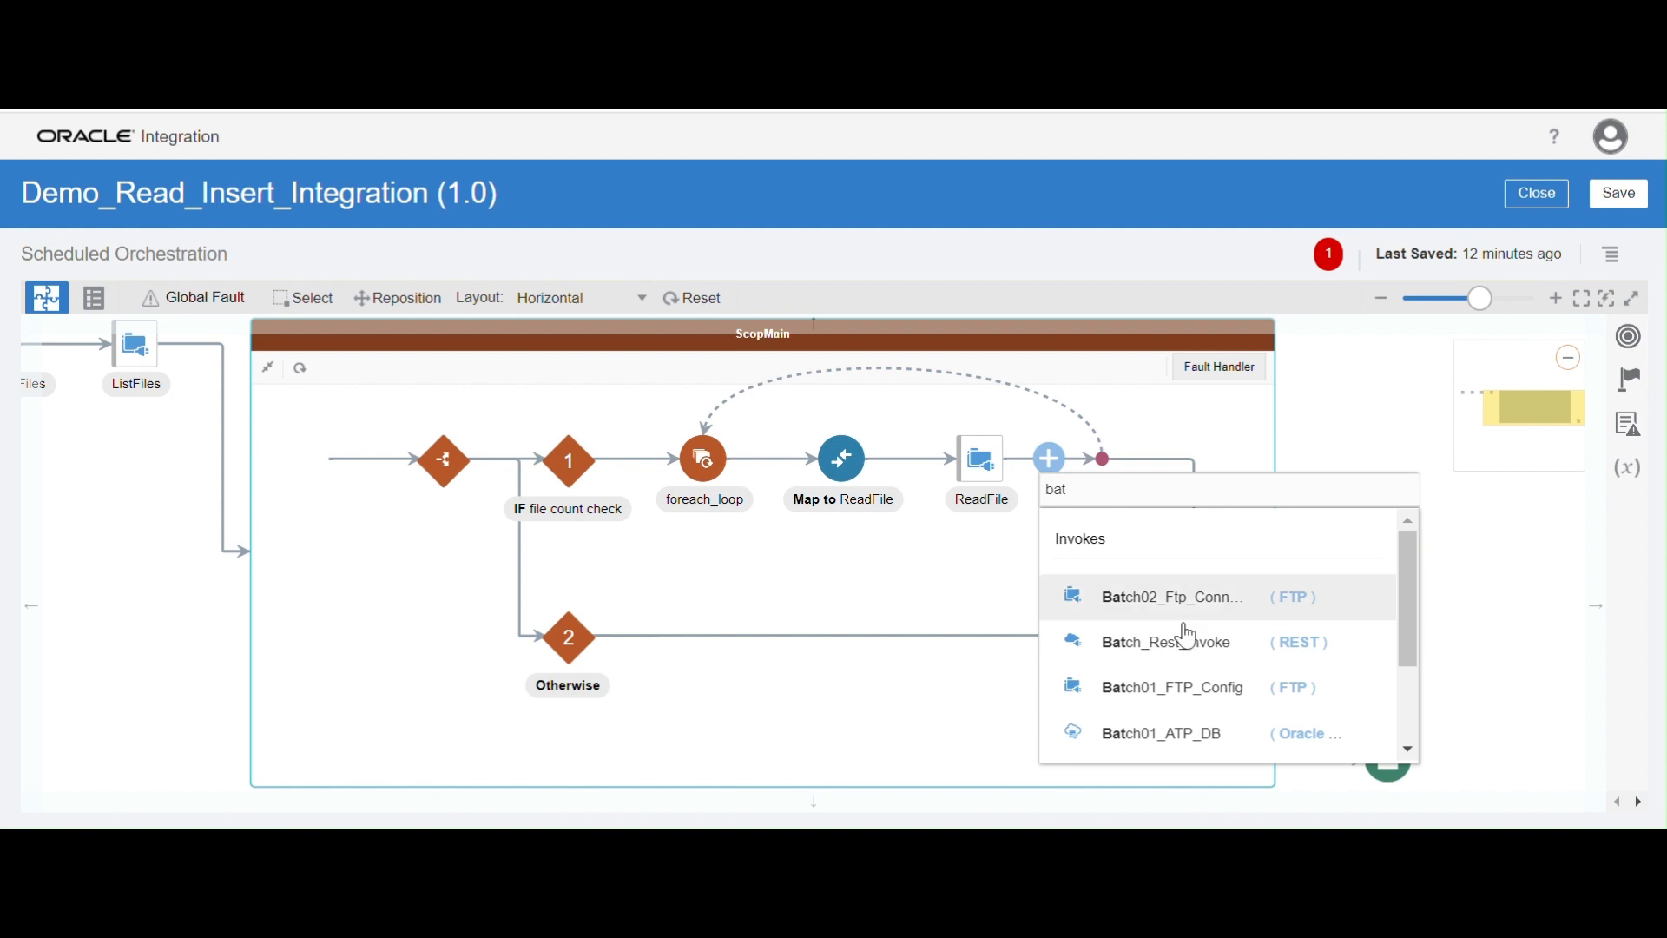
pyautogui.click(1186, 733)
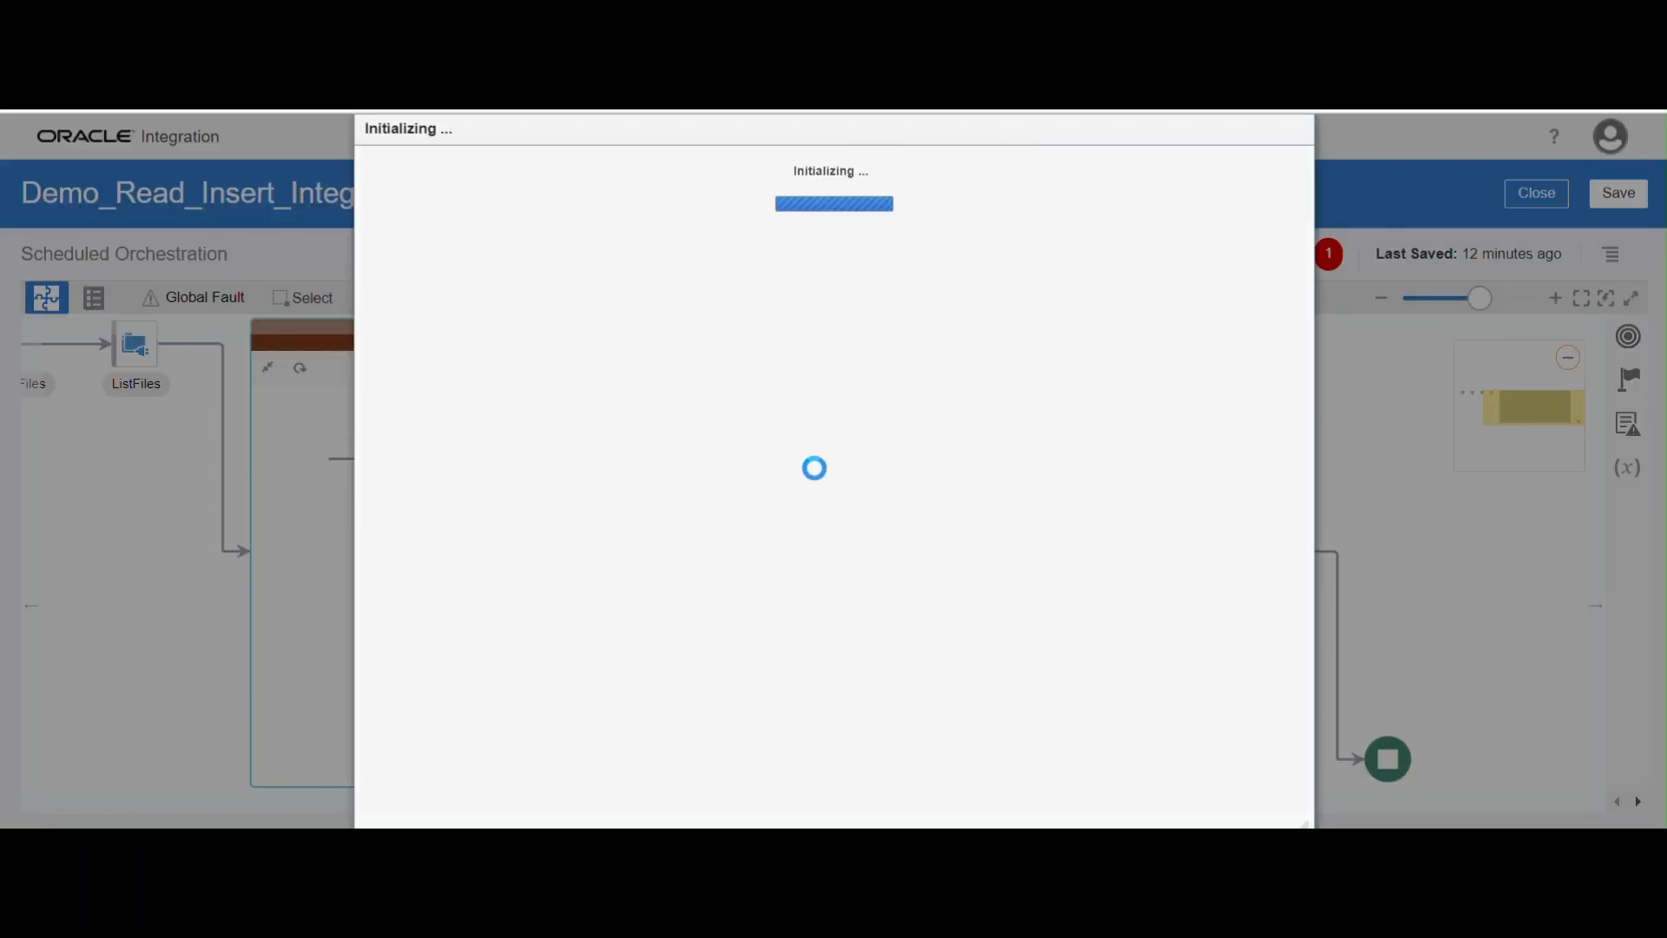
# Name the endpoint InsertData and set its operation to Perform an Operation On a Table with Insert
pyautogui.click(659, 342)
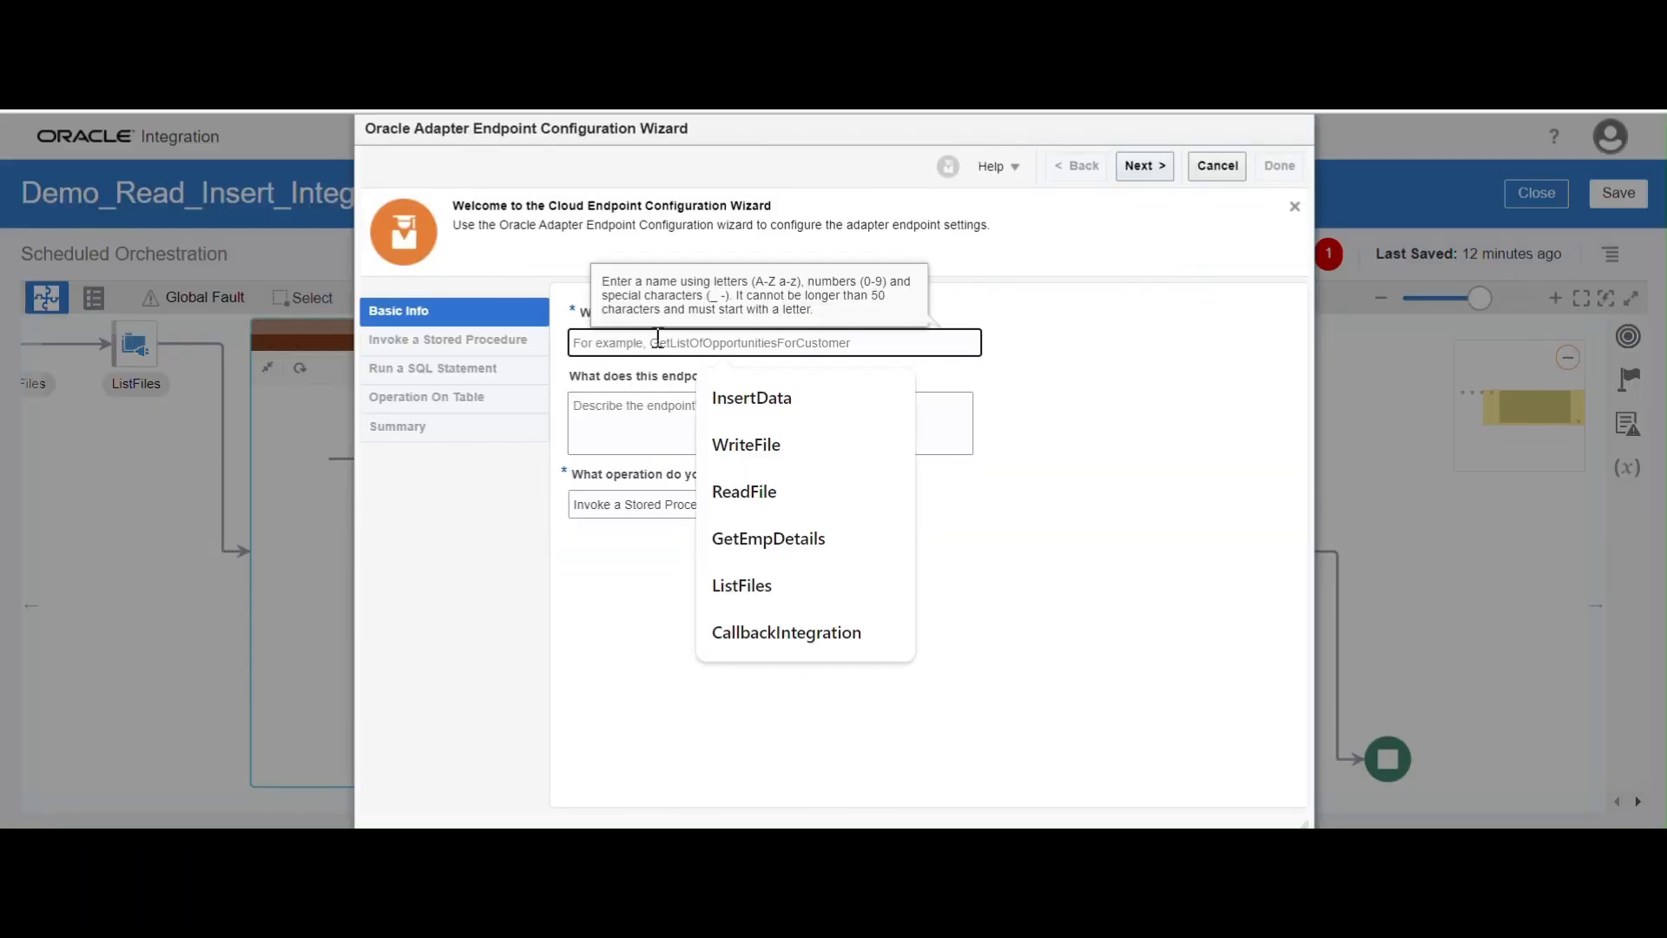
pyautogui.click(742, 391)
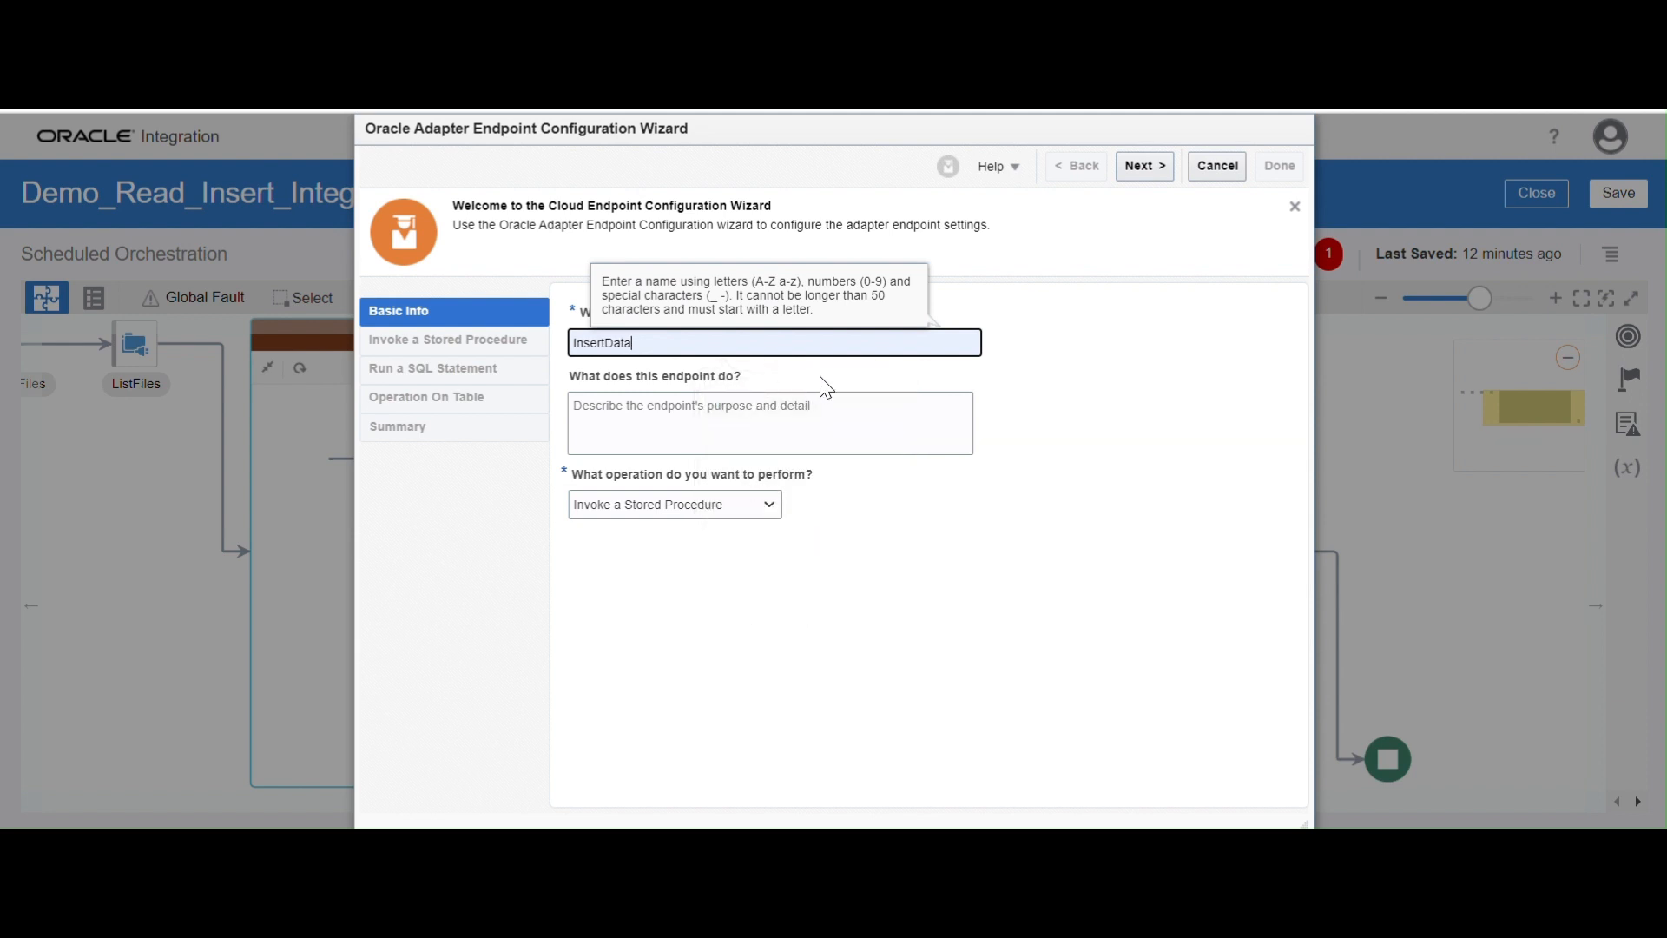
pyautogui.click(758, 503)
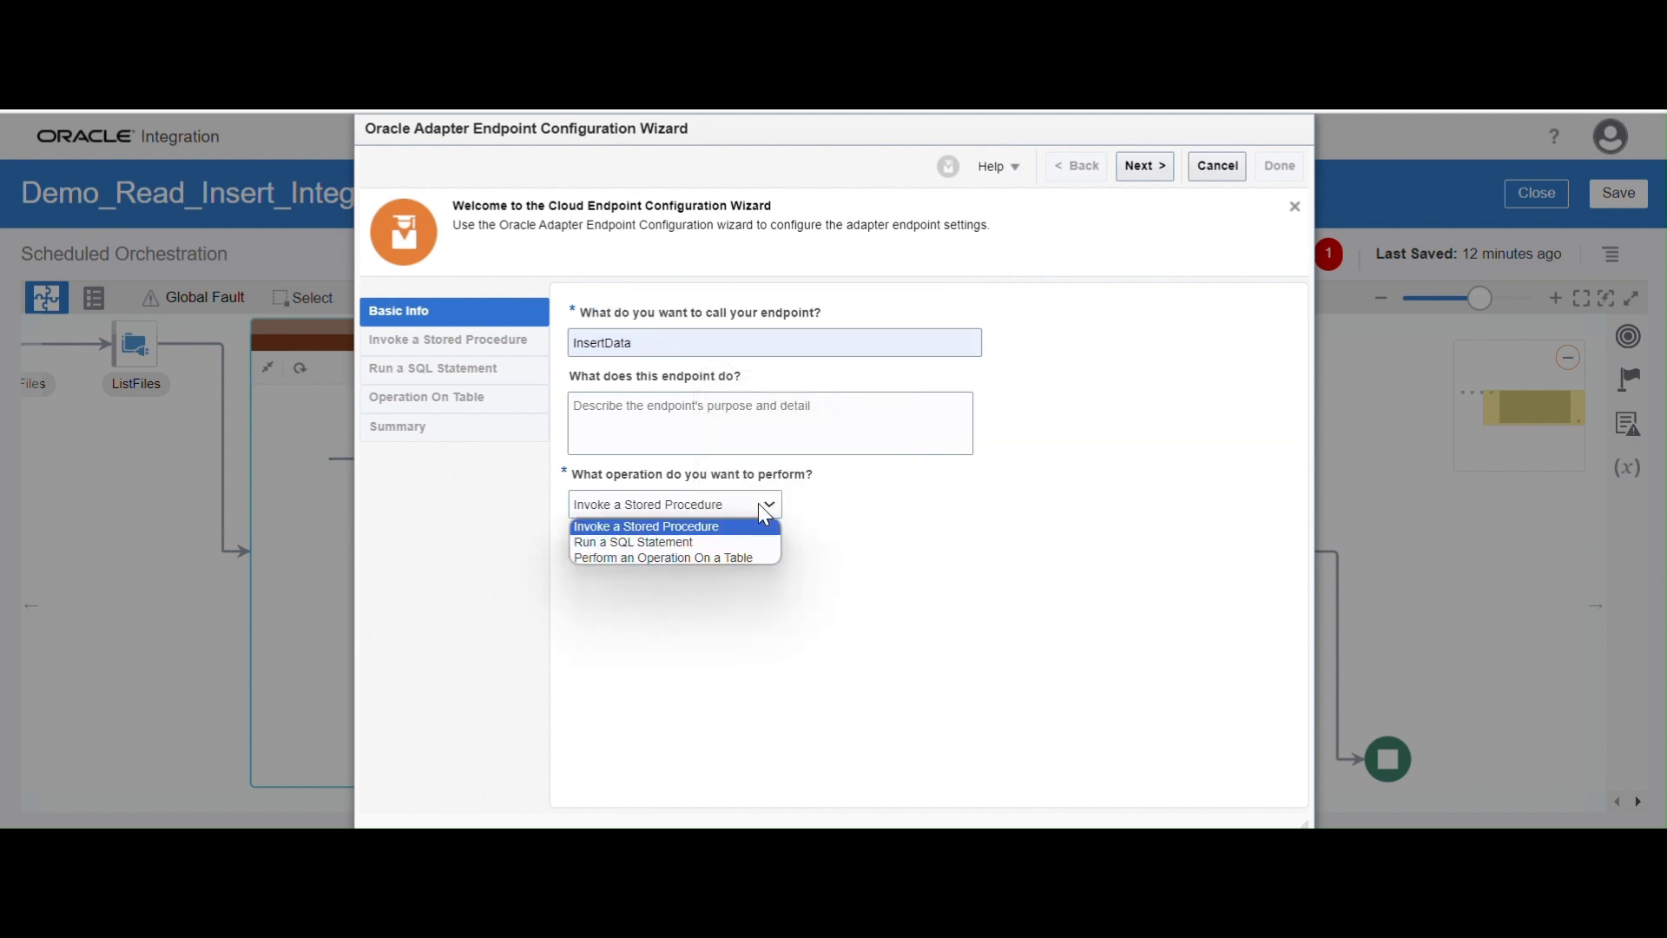
pyautogui.click(687, 557)
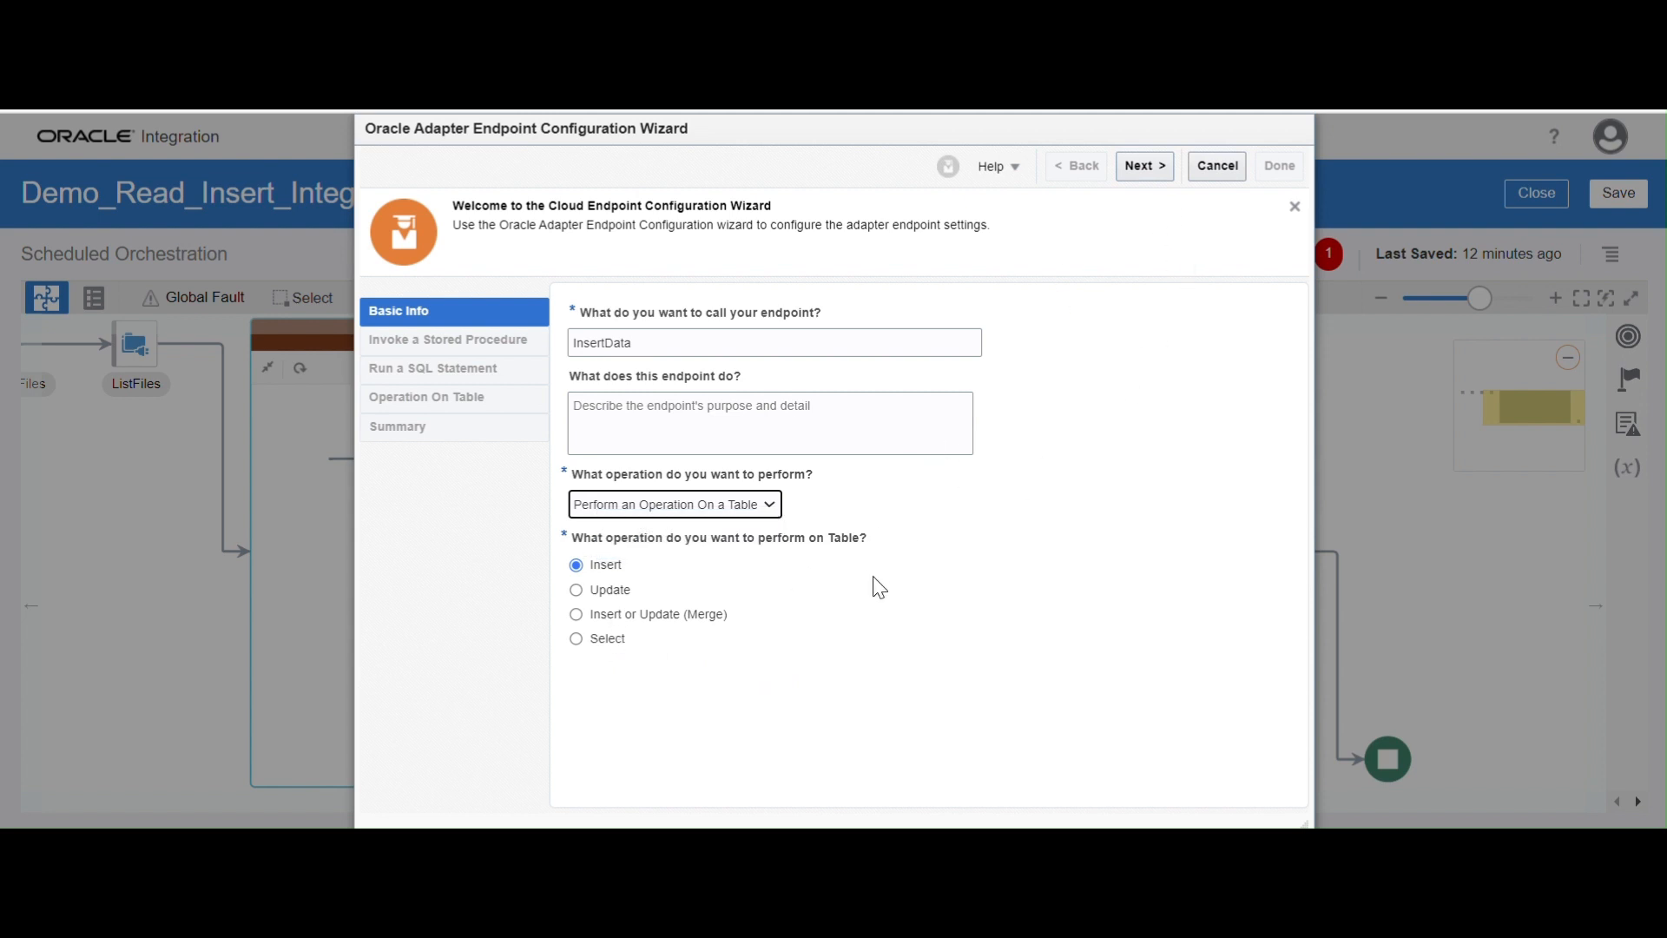
pyautogui.click(1150, 165)
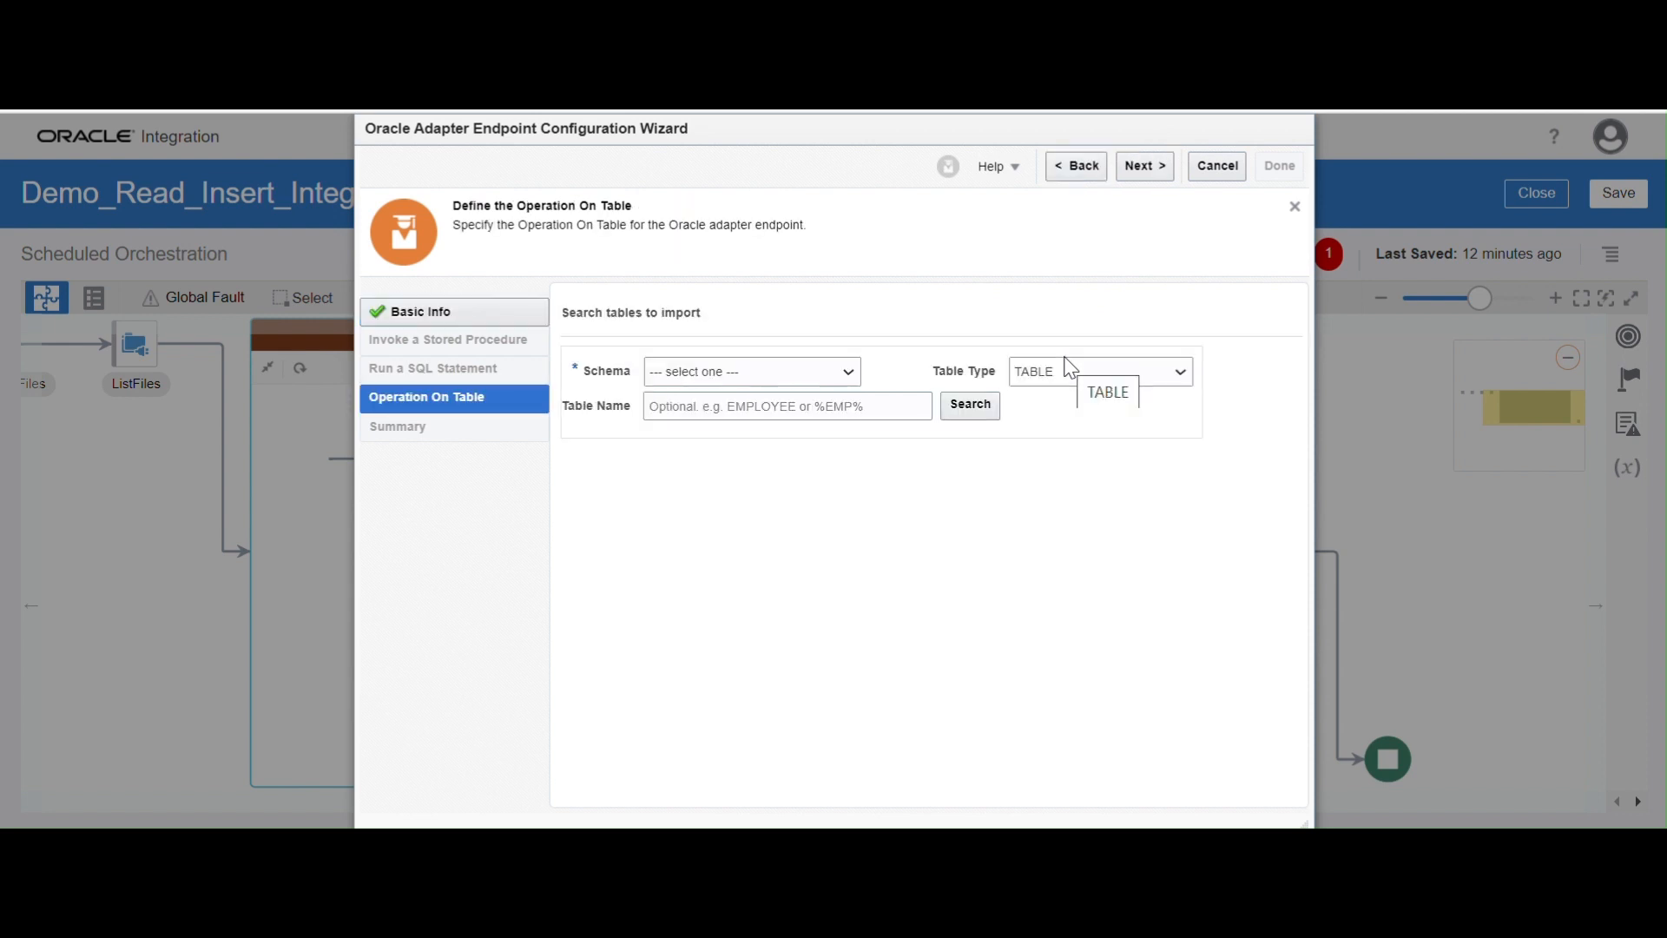
# Find the XX_SAMPLE_DATA table in the ADMIN1 schema and import it for the insert operation
pyautogui.click(821, 375)
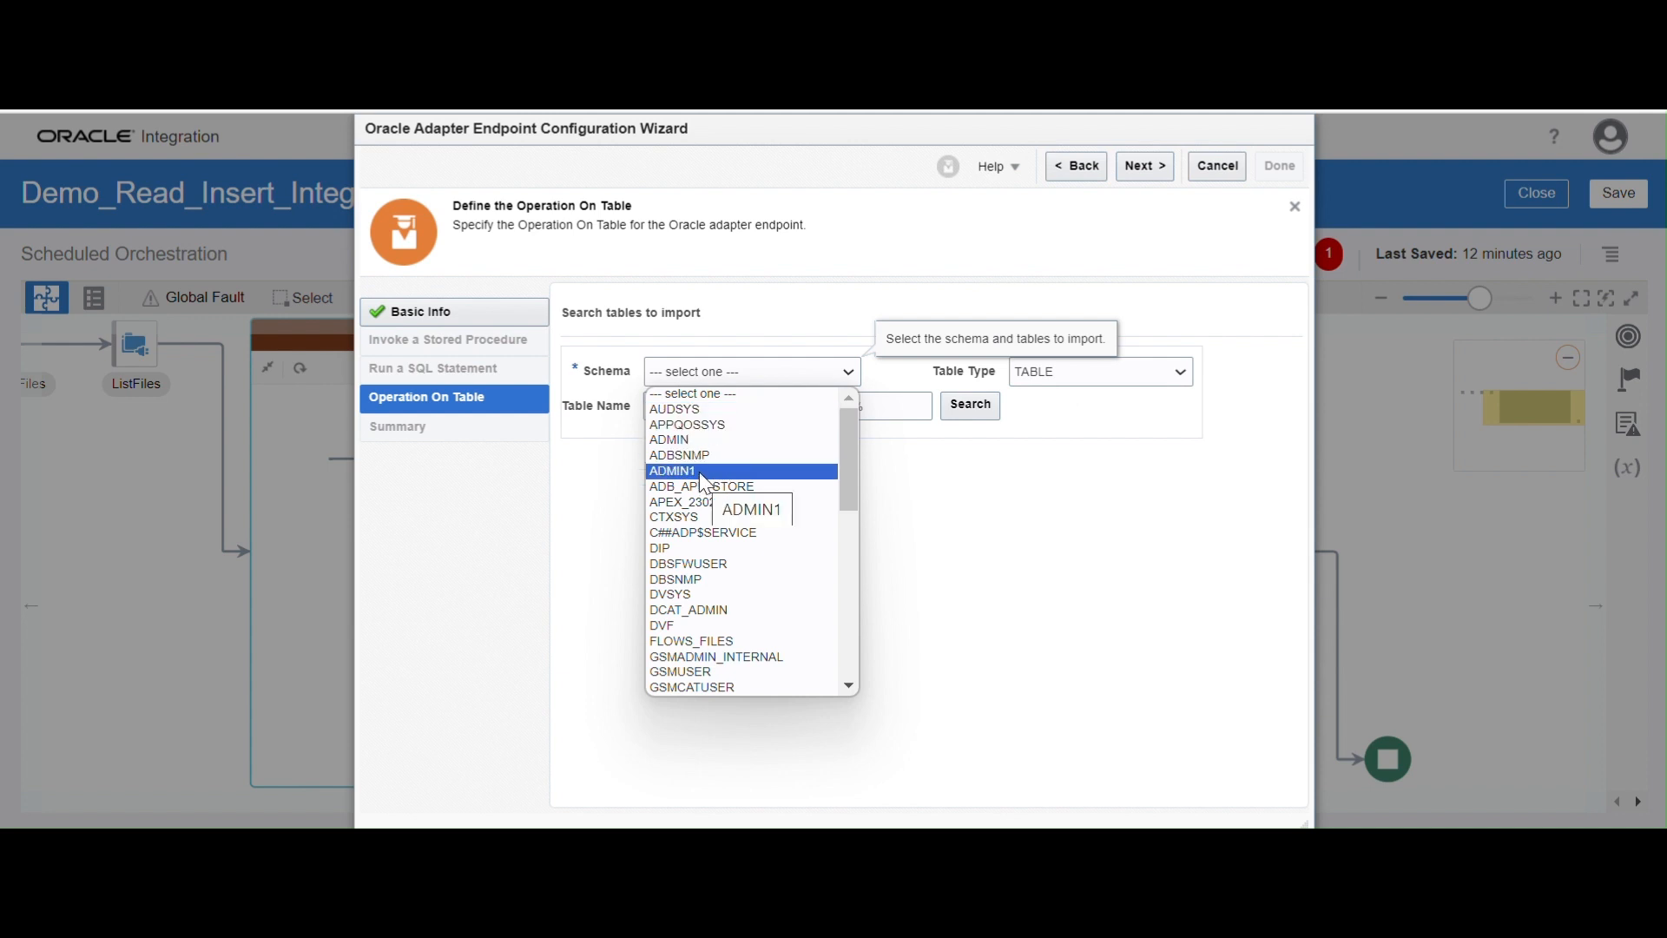
pyautogui.click(705, 475)
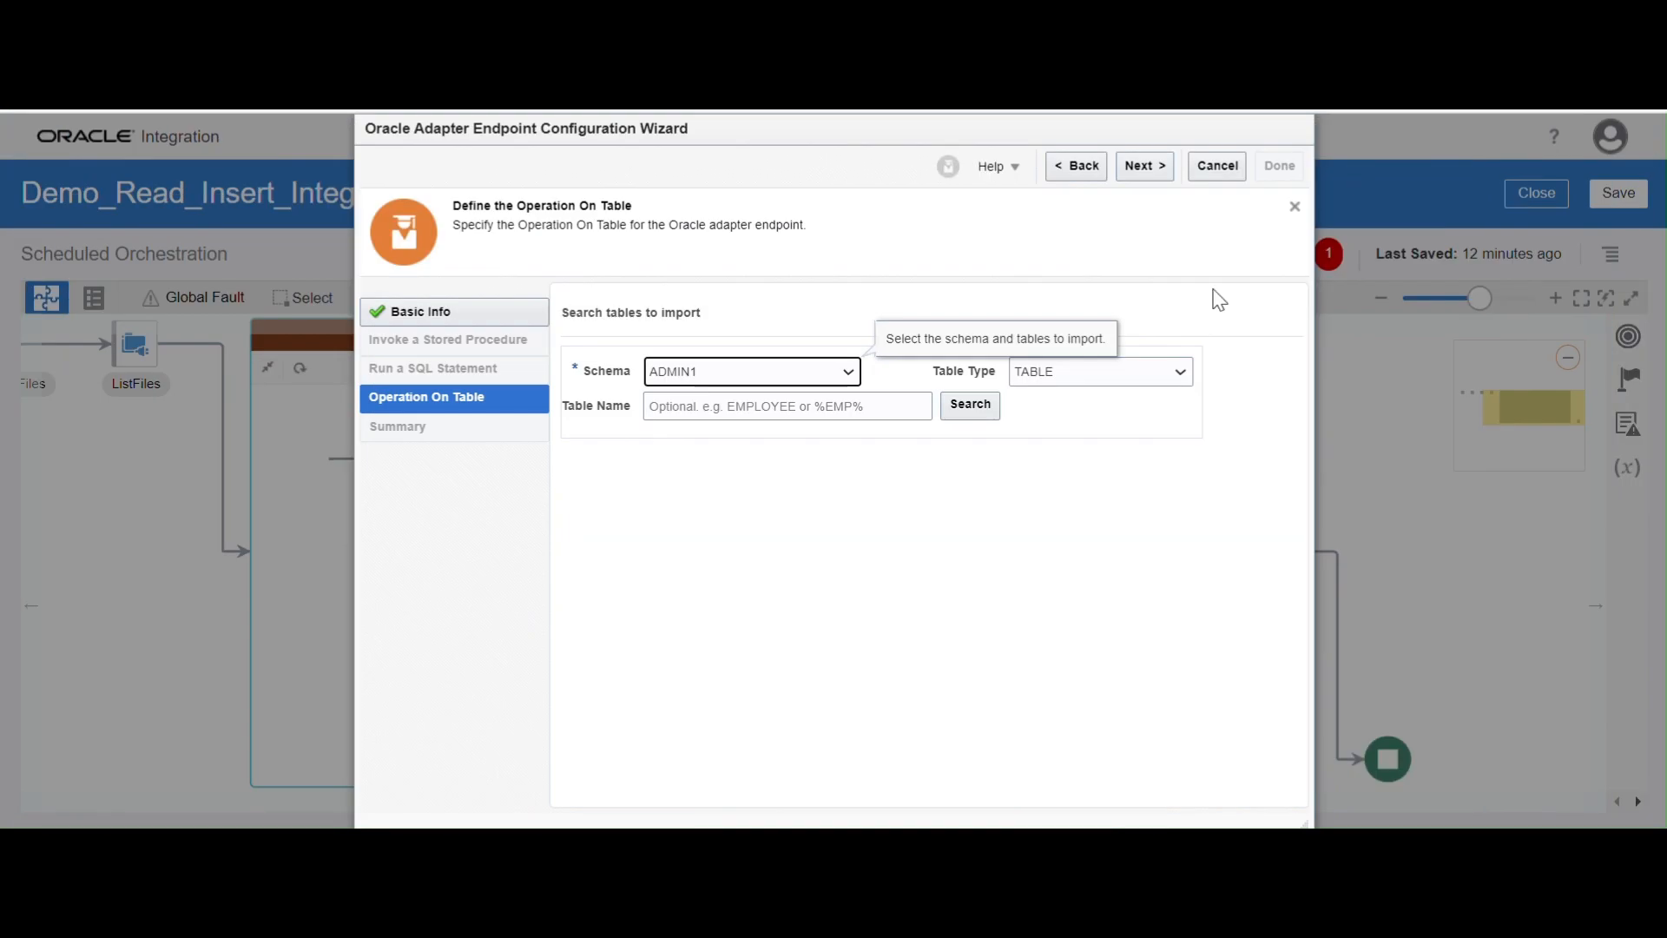
pyautogui.click(703, 403)
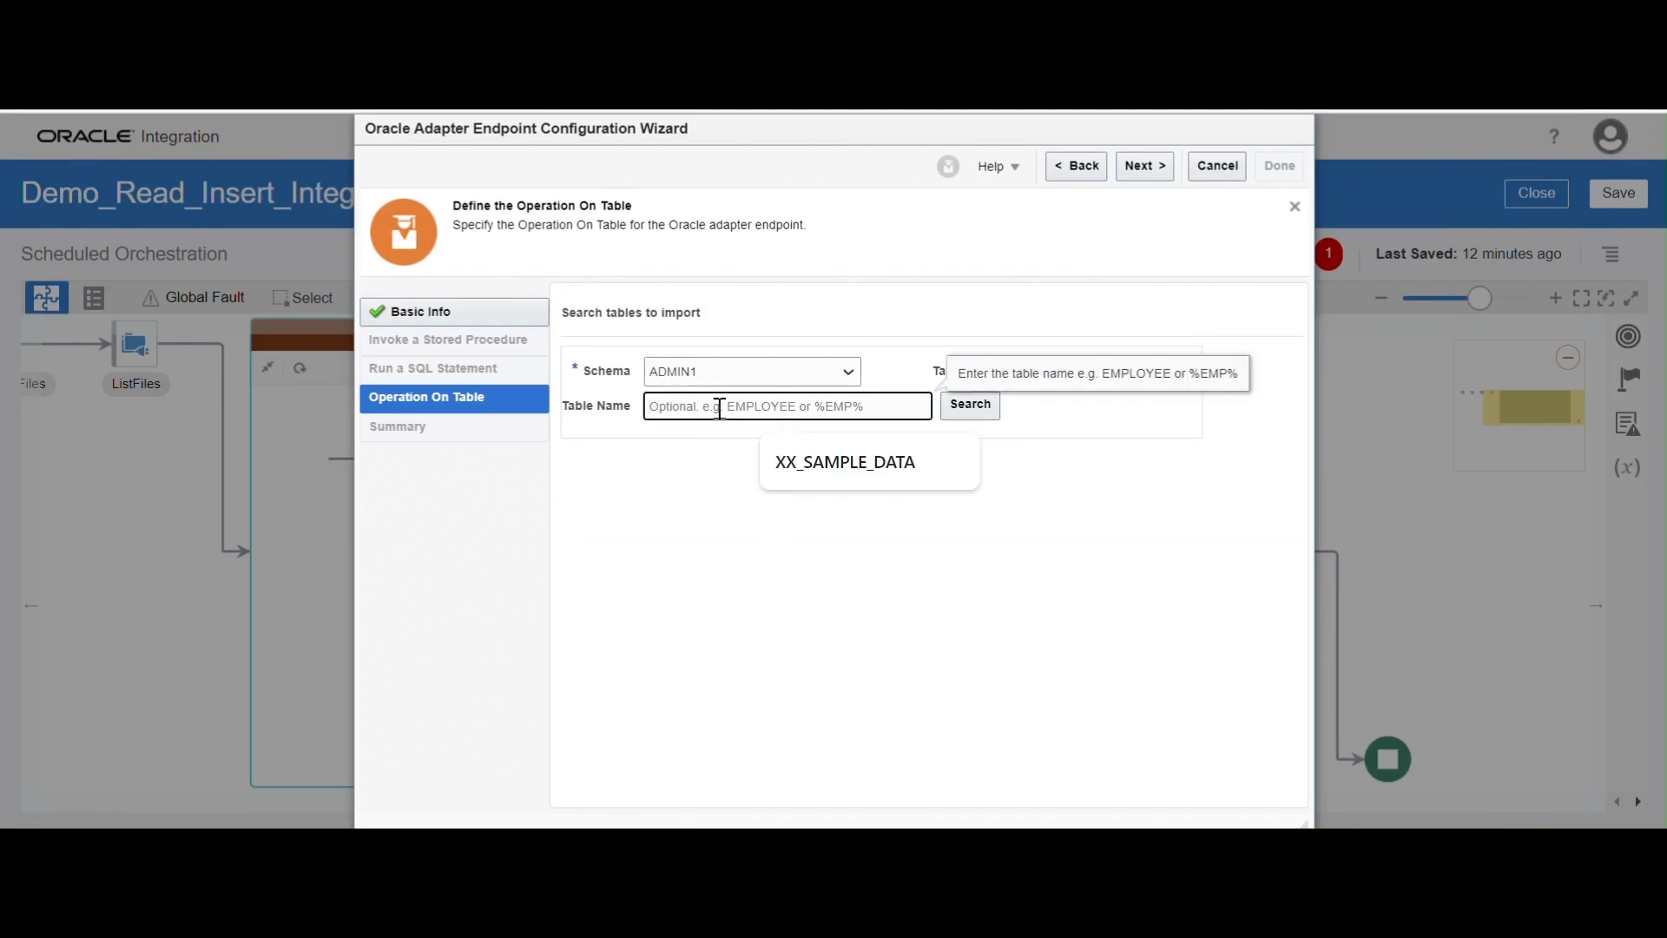
pyautogui.click(834, 461)
pyautogui.click(969, 404)
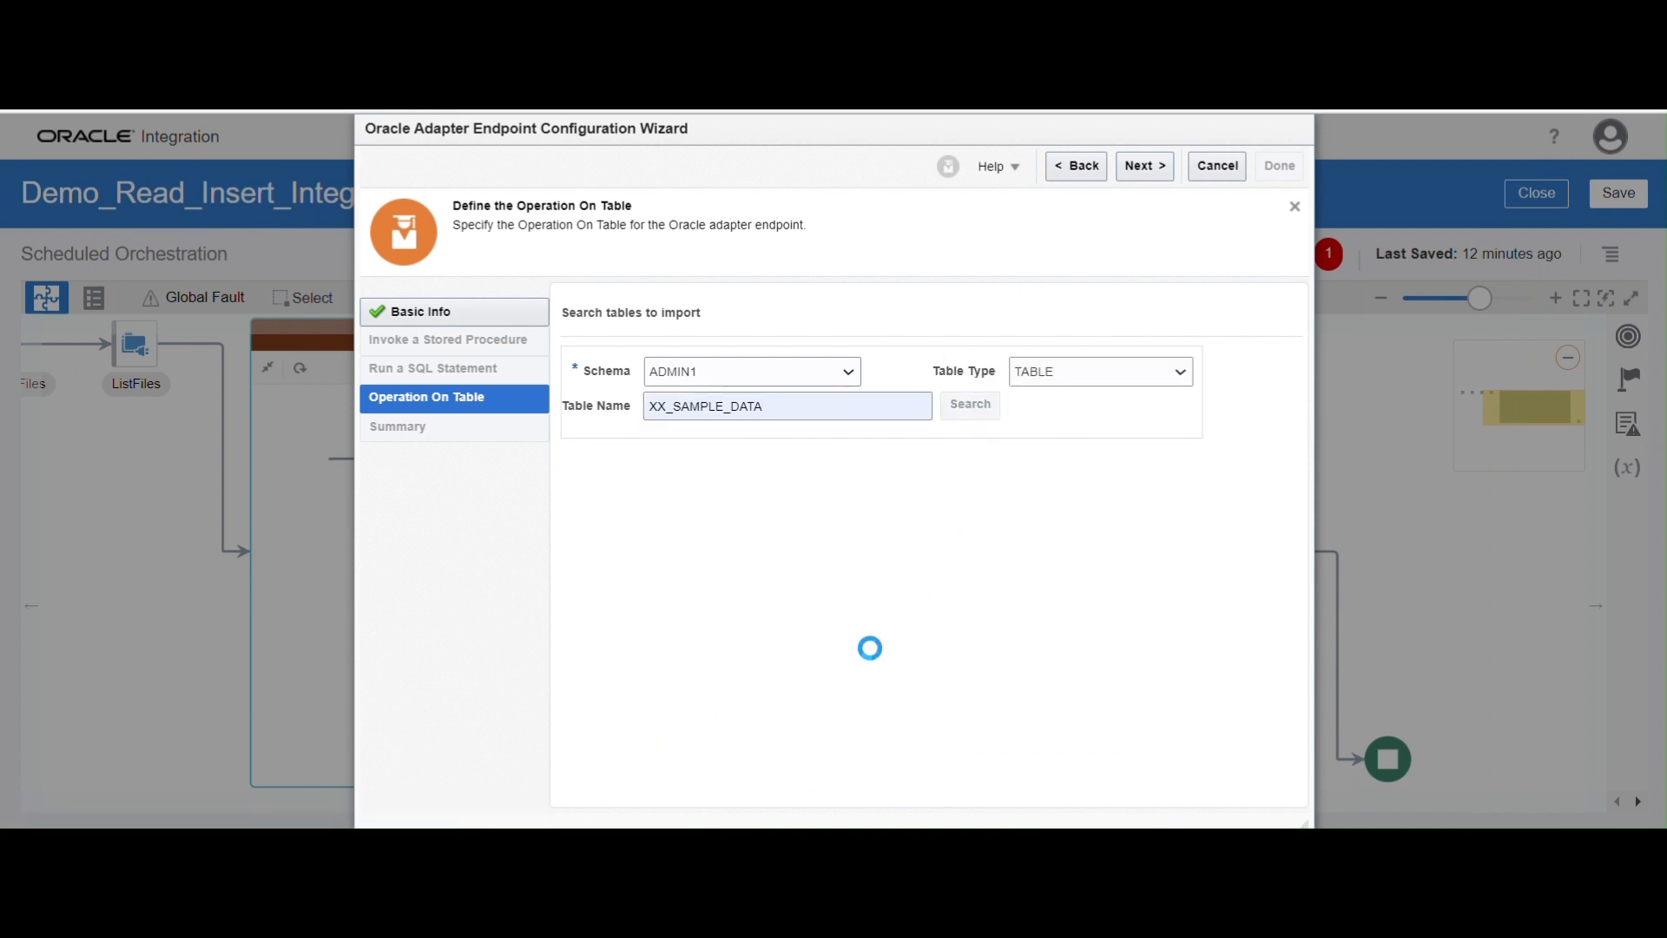
pyautogui.click(711, 508)
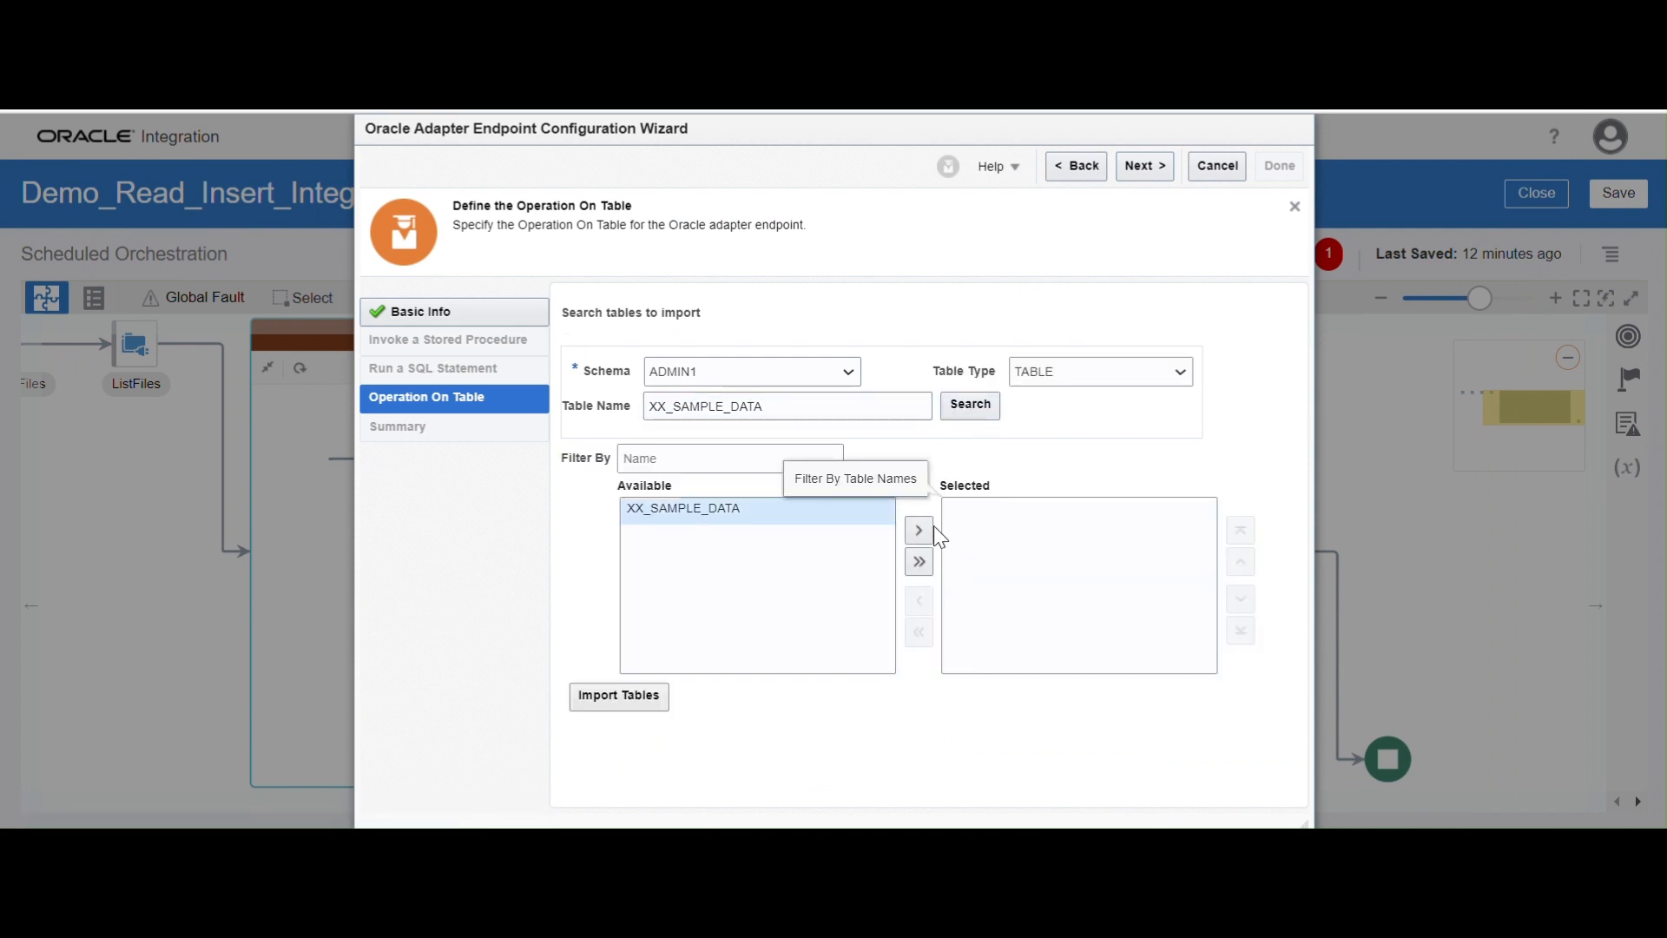
pyautogui.click(918, 529)
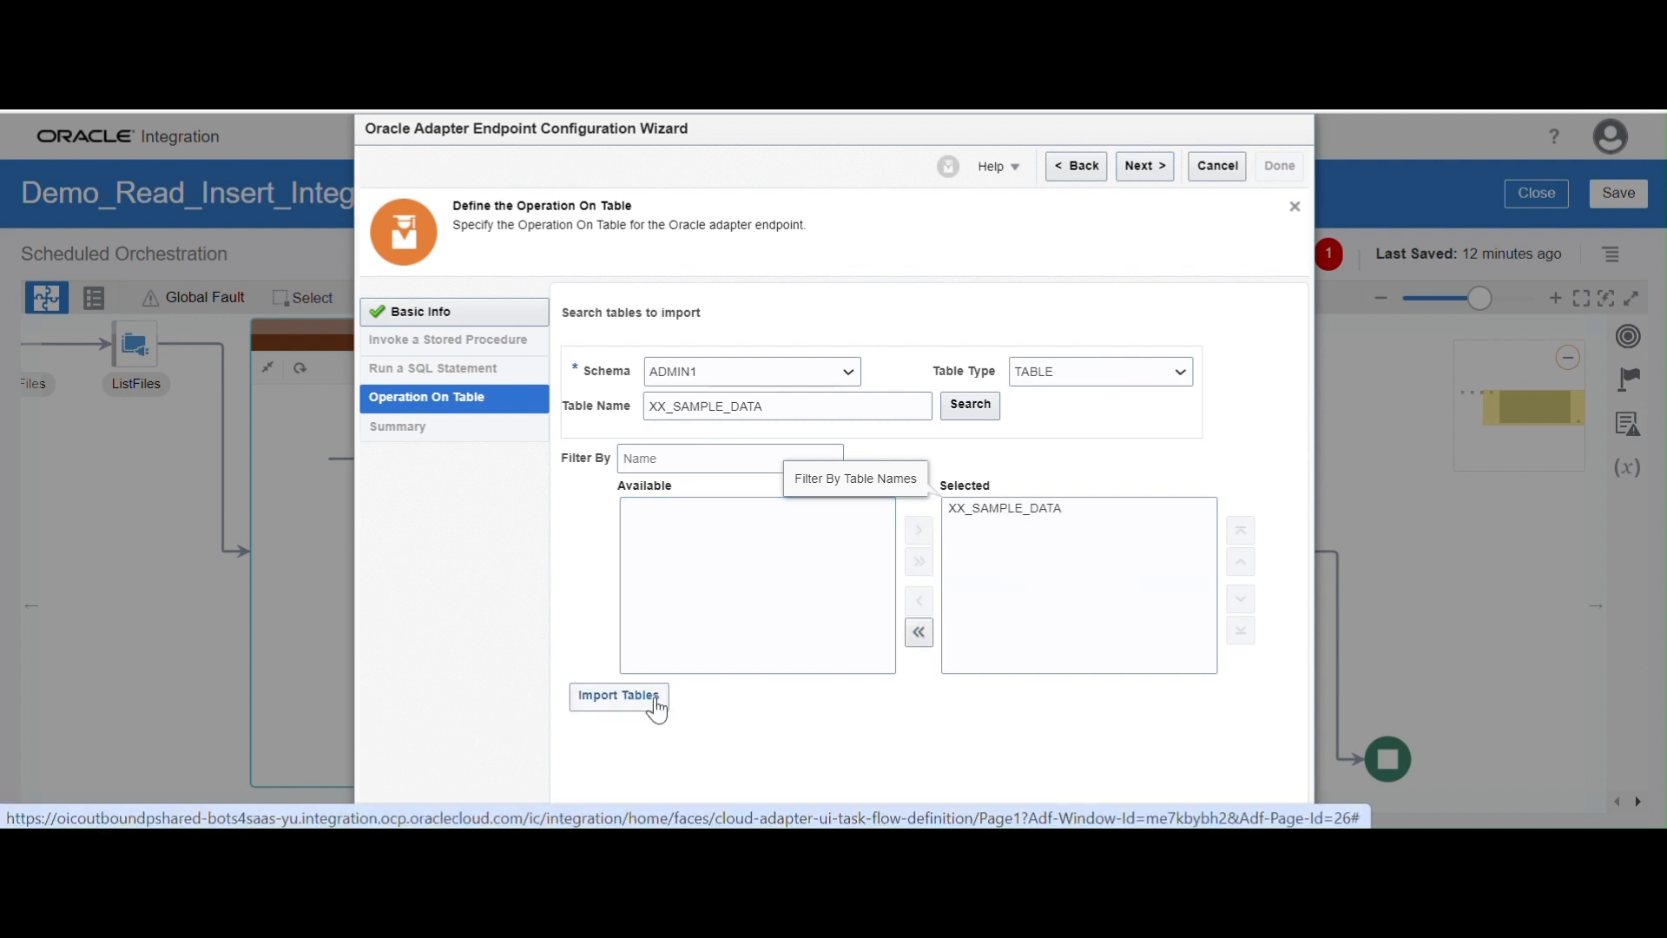
pyautogui.click(612, 697)
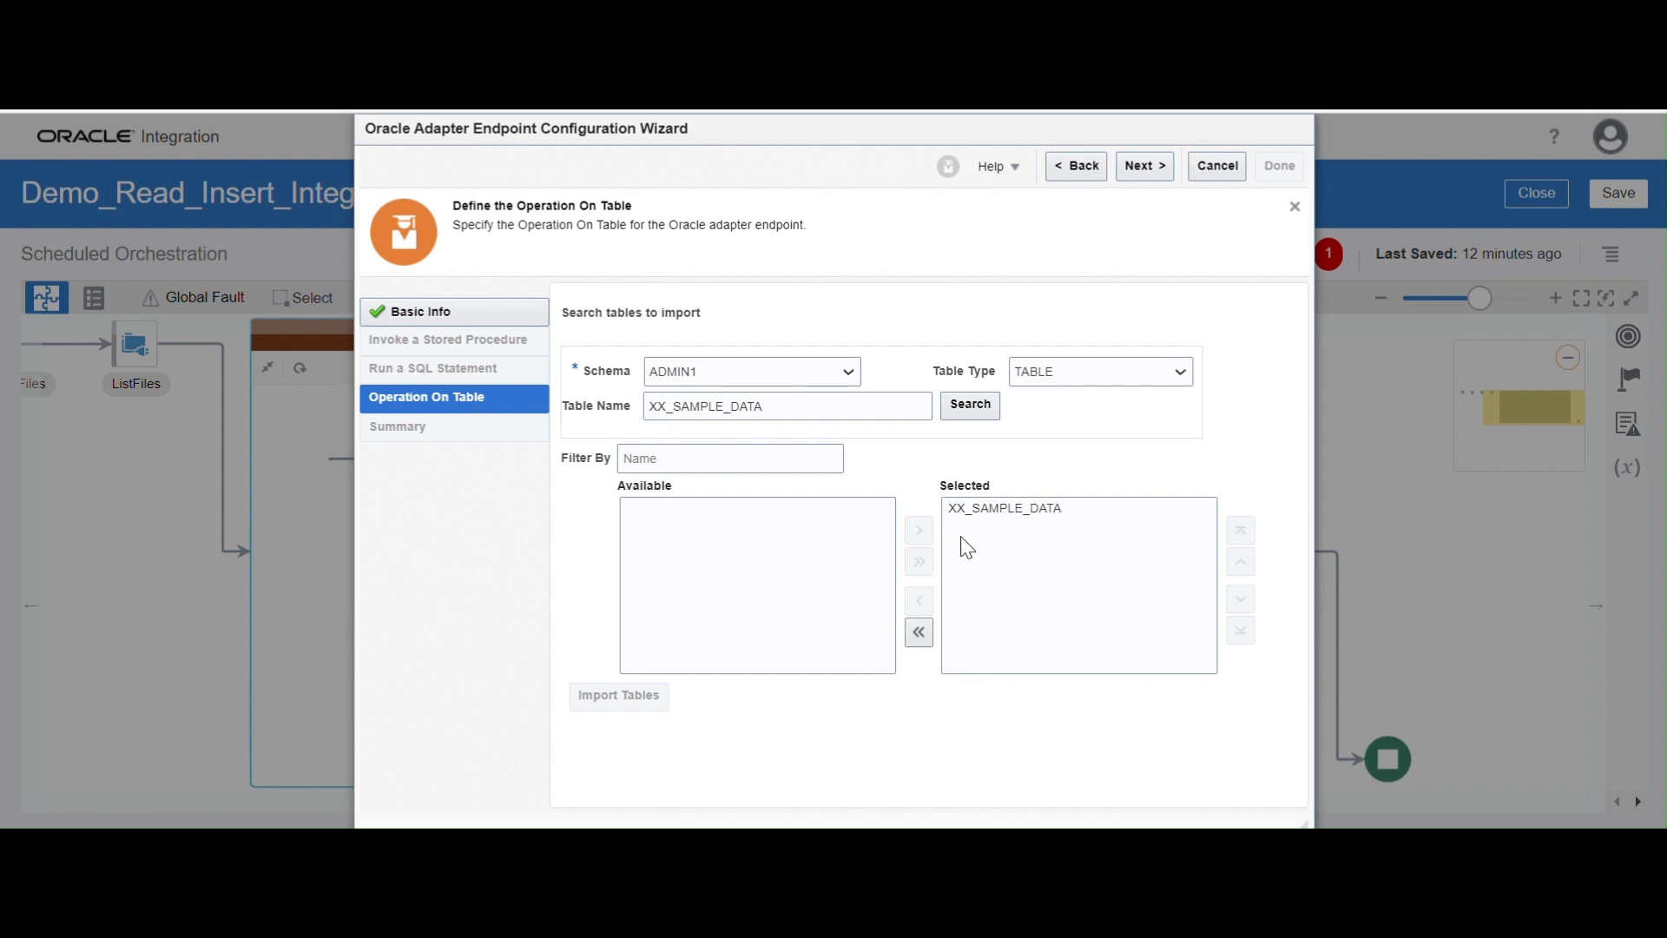
pyautogui.click(620, 696)
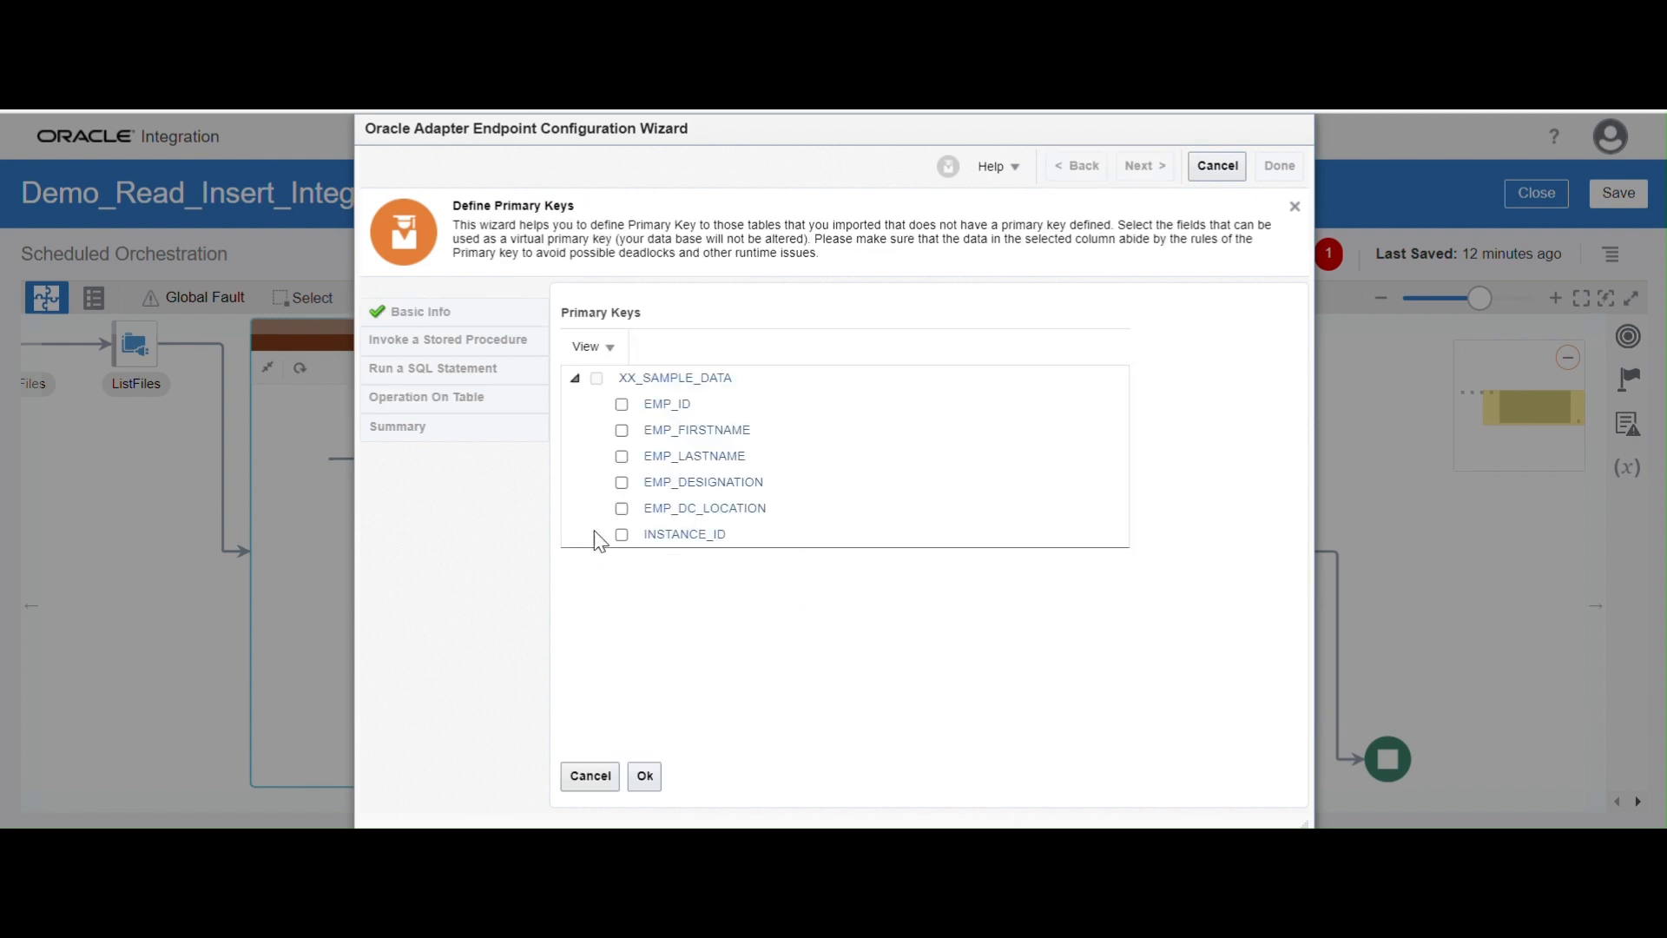
# Define EMP_ID as the primary key of XX_SAMPLE_DATA and finish the InsertData endpoint configuration
pyautogui.click(627, 404)
pyautogui.click(622, 405)
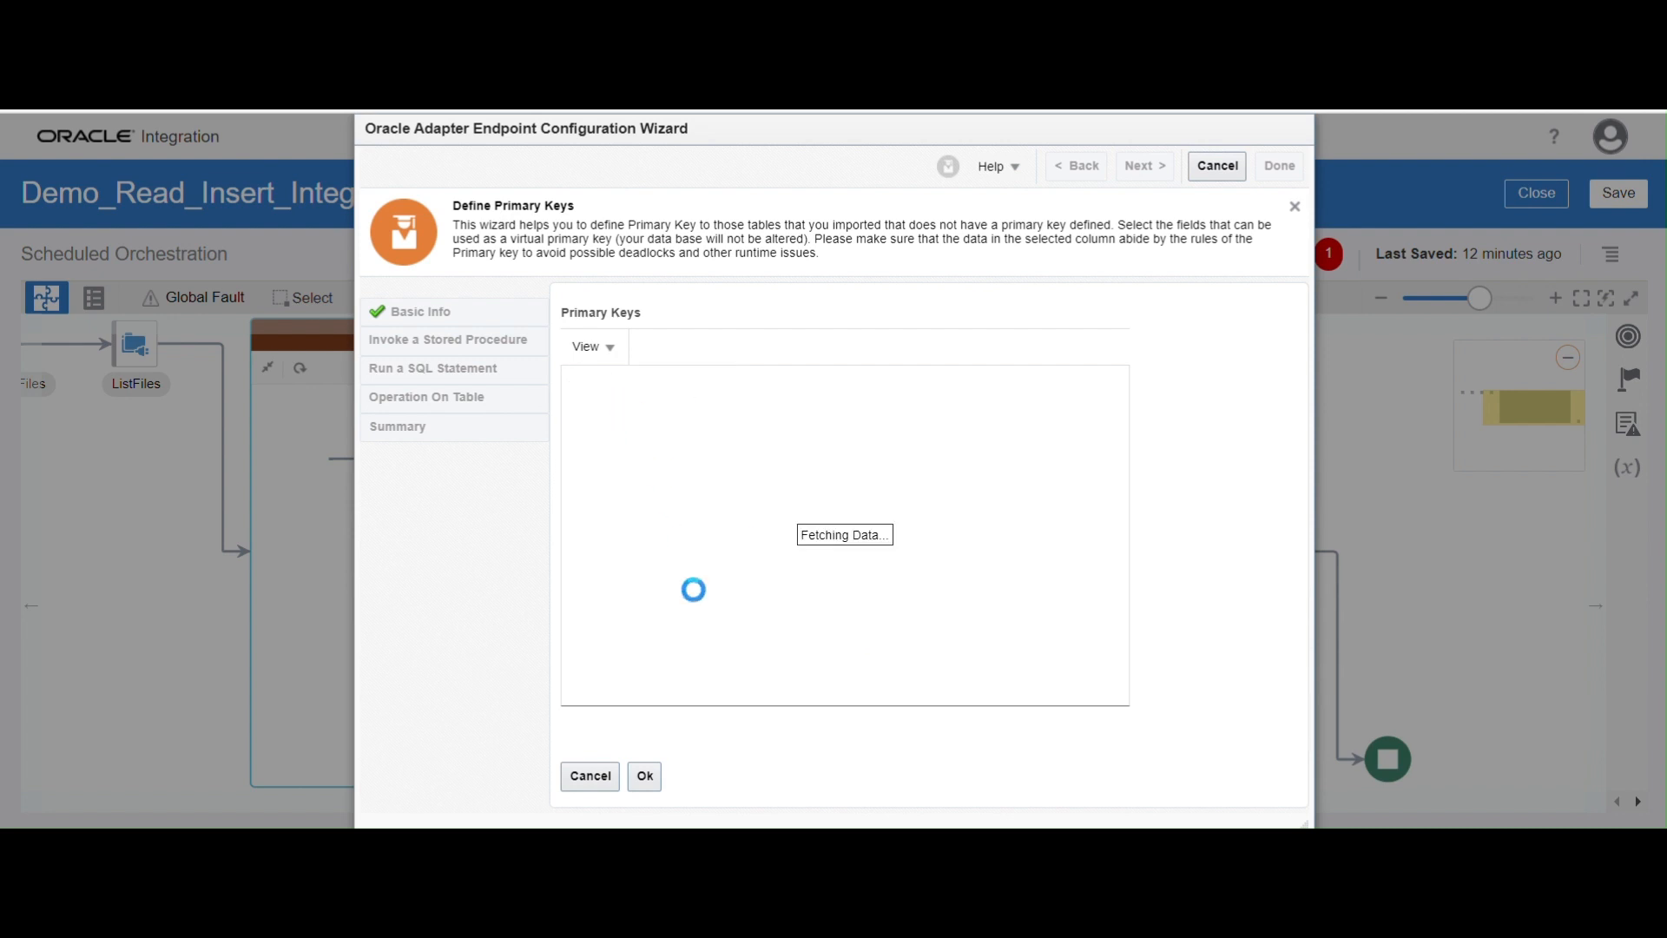
pyautogui.click(647, 781)
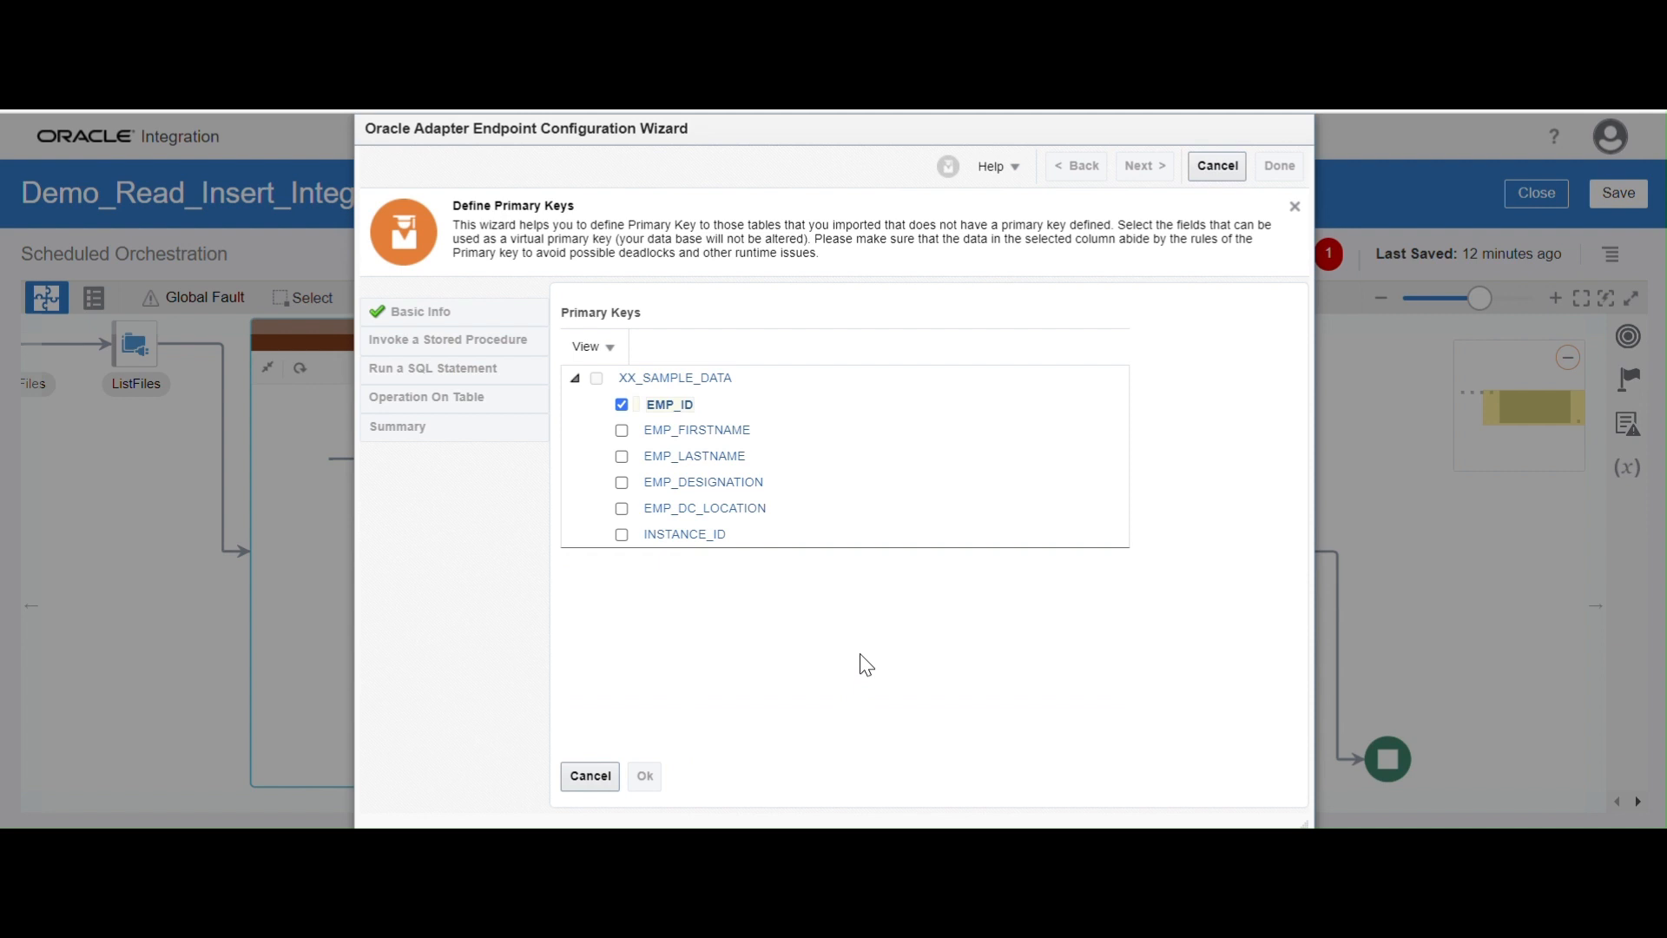
pyautogui.click(1148, 167)
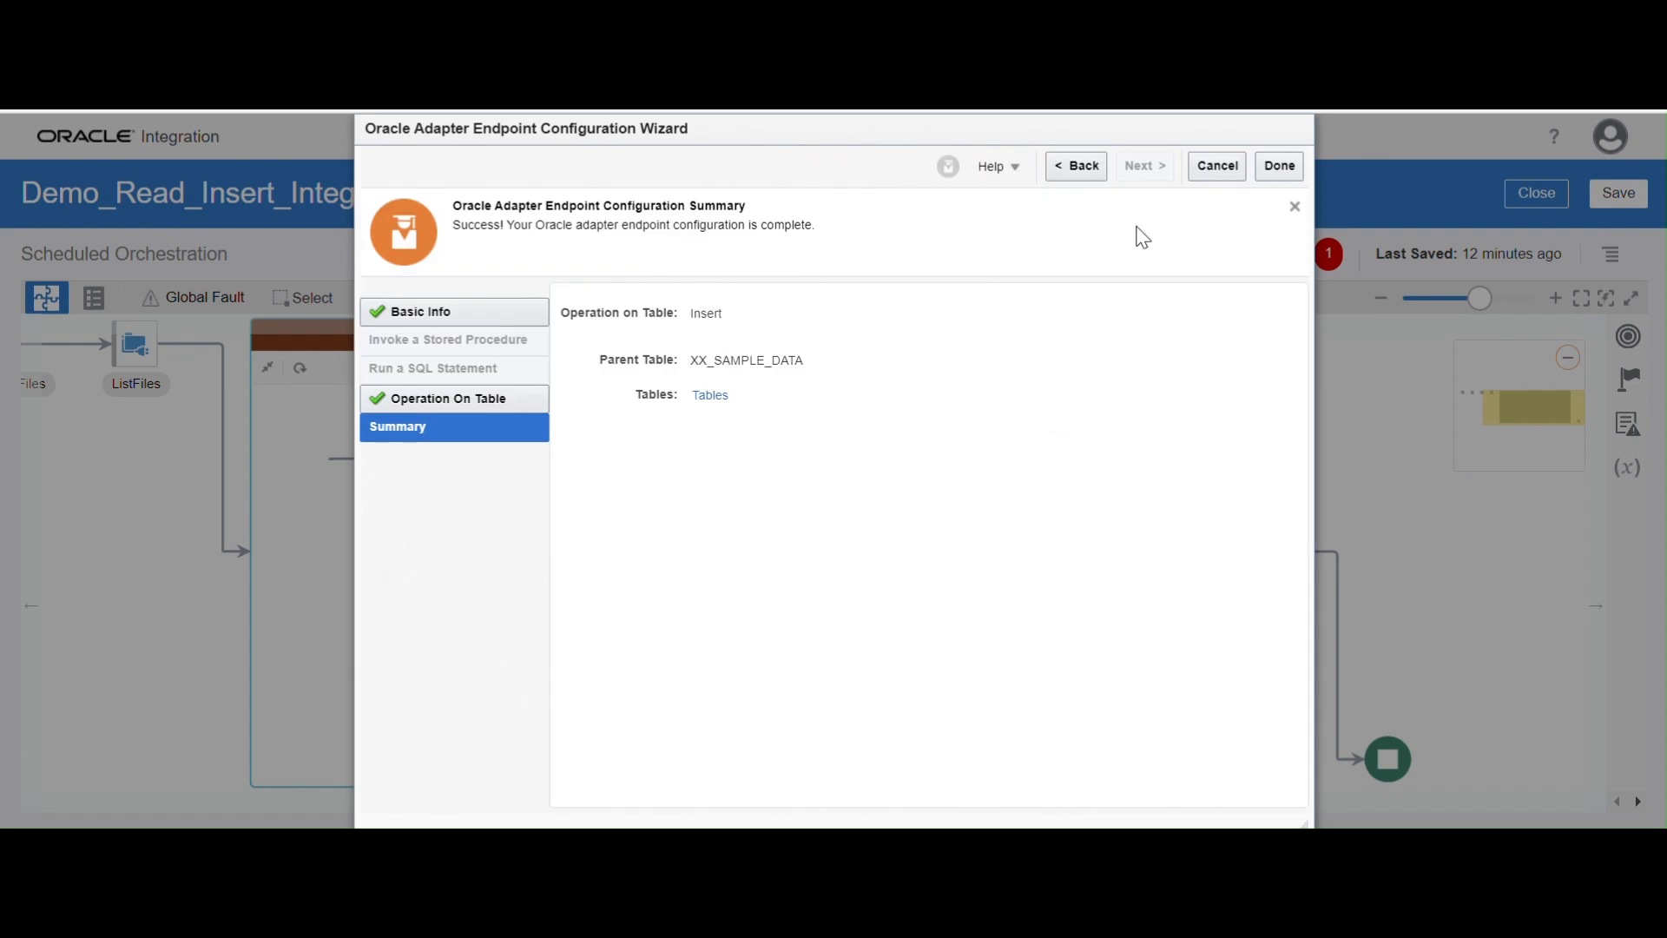
pyautogui.click(1279, 165)
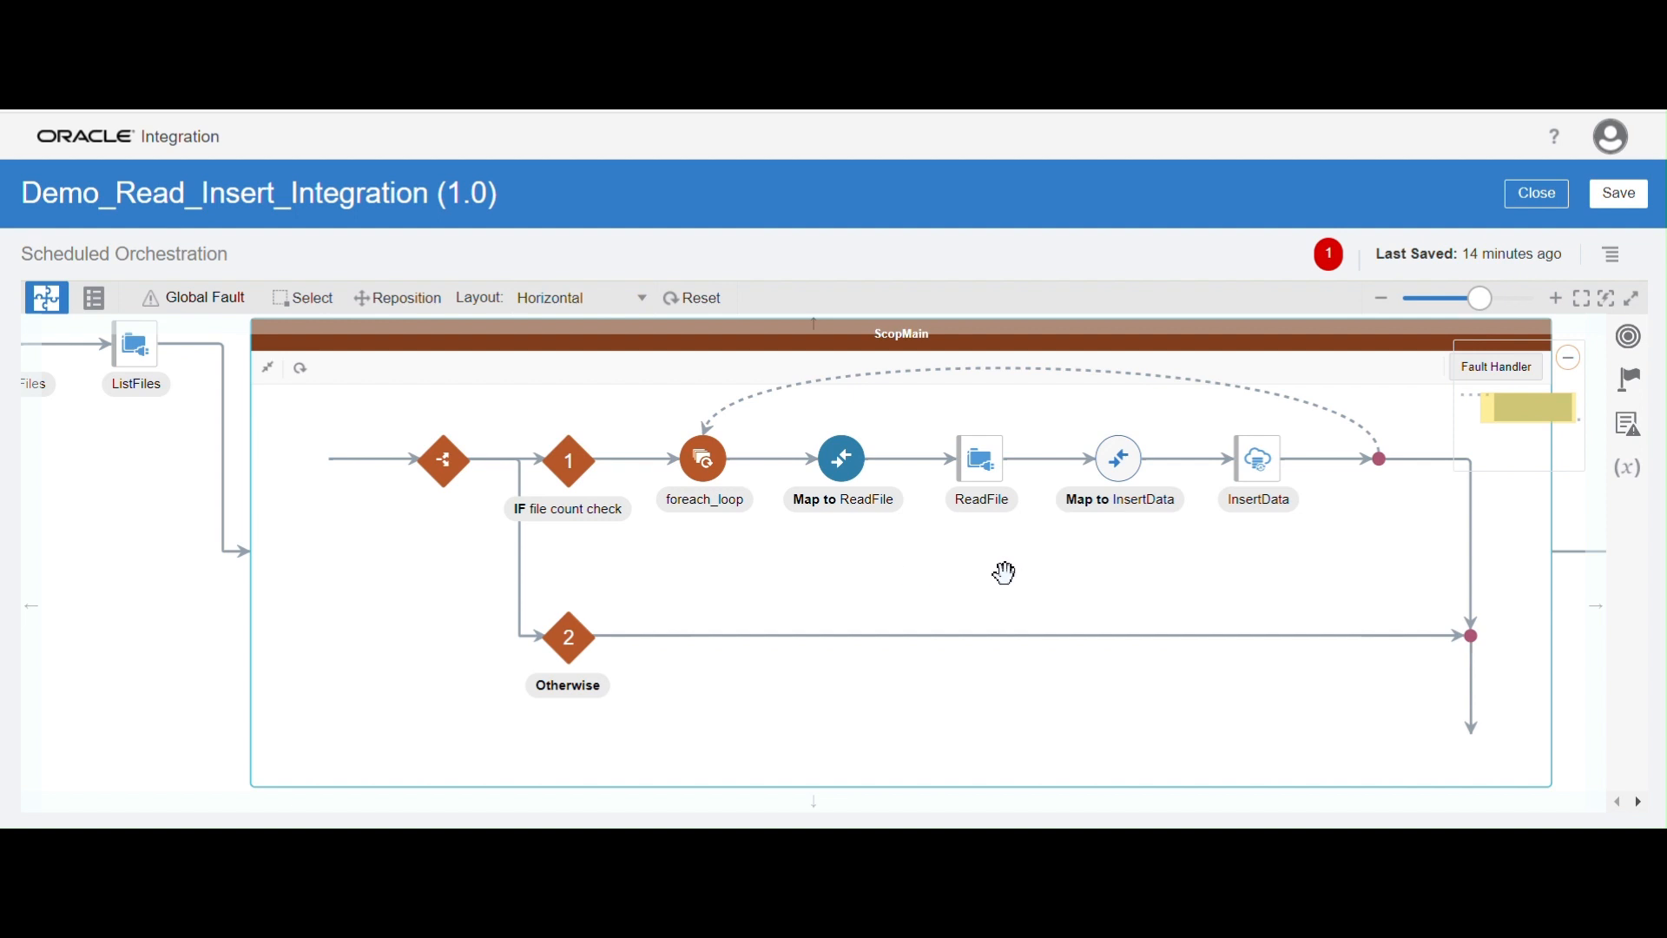
# Edit the Map to InsertData action and expand the ReadFile Response's EmpRecord fields and the target XxSampleData fields
pyautogui.moveTo(1004, 573); pyautogui.dragTo(891, 580)
pyautogui.click(1004, 474)
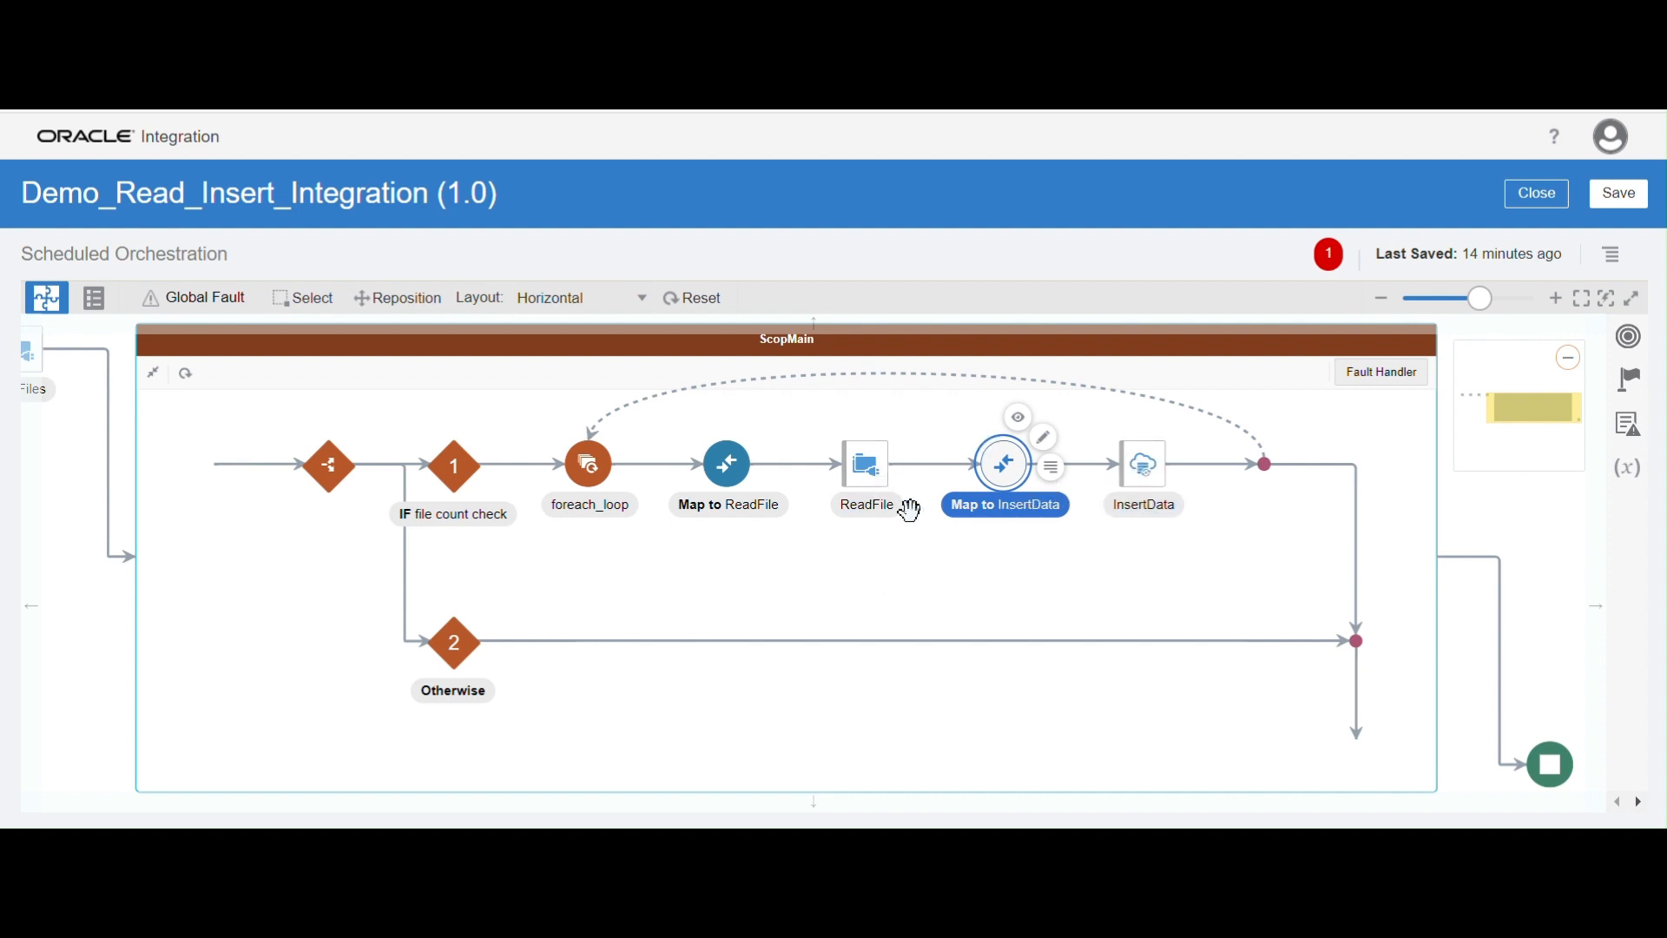
pyautogui.click(1051, 454)
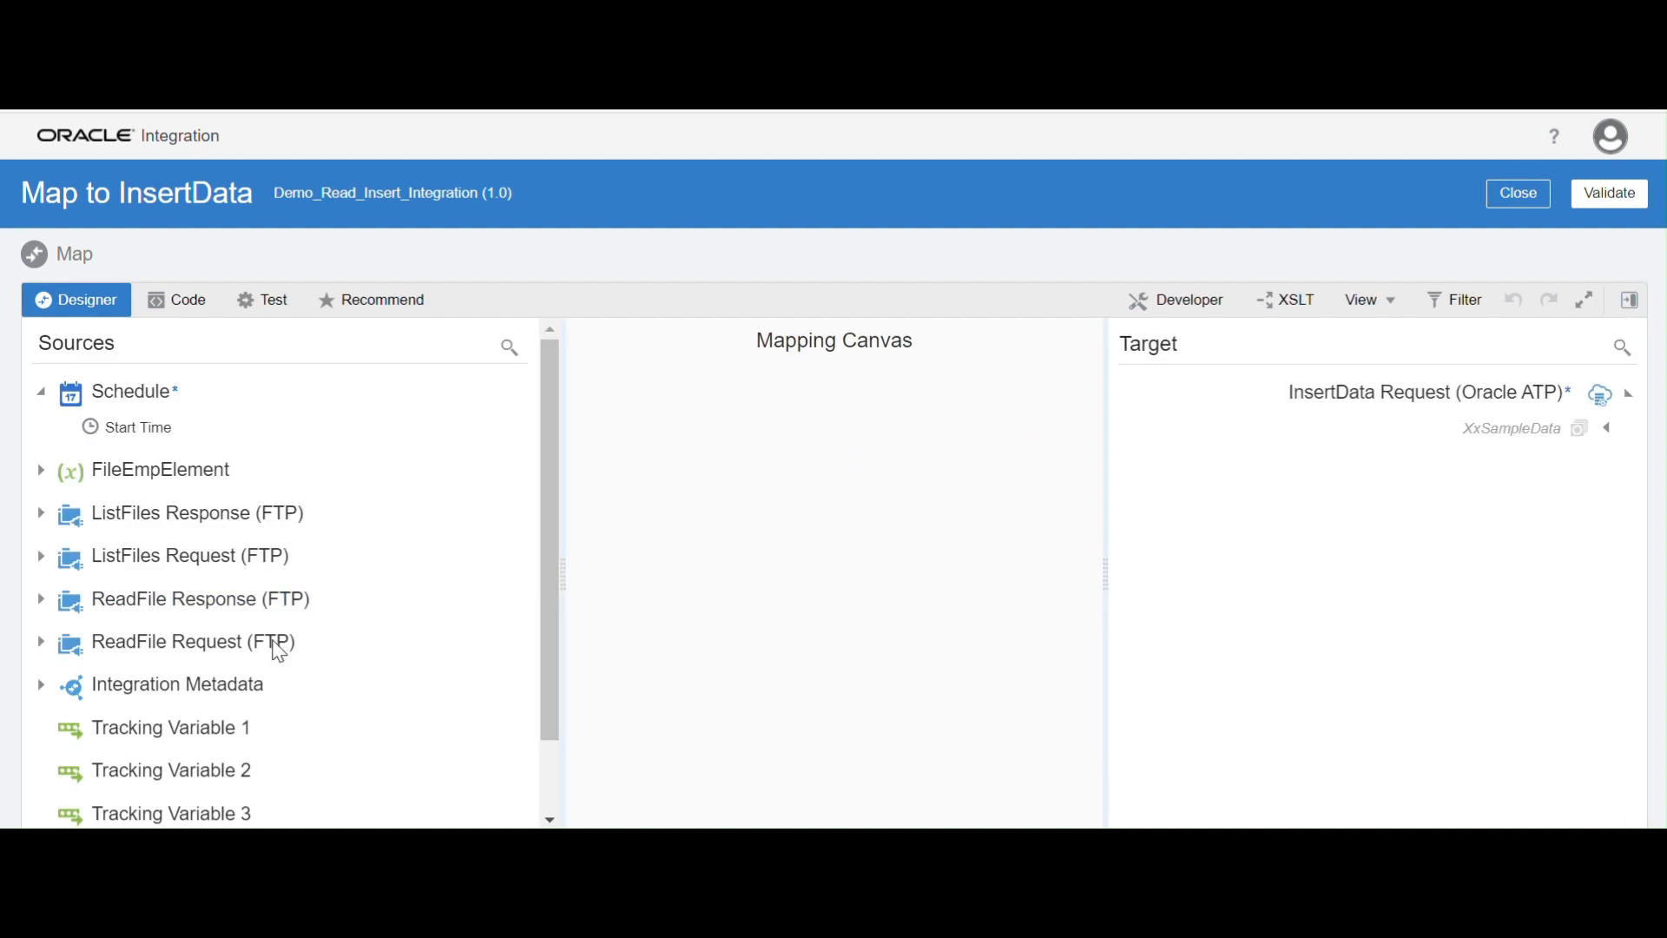
pyautogui.click(41, 599)
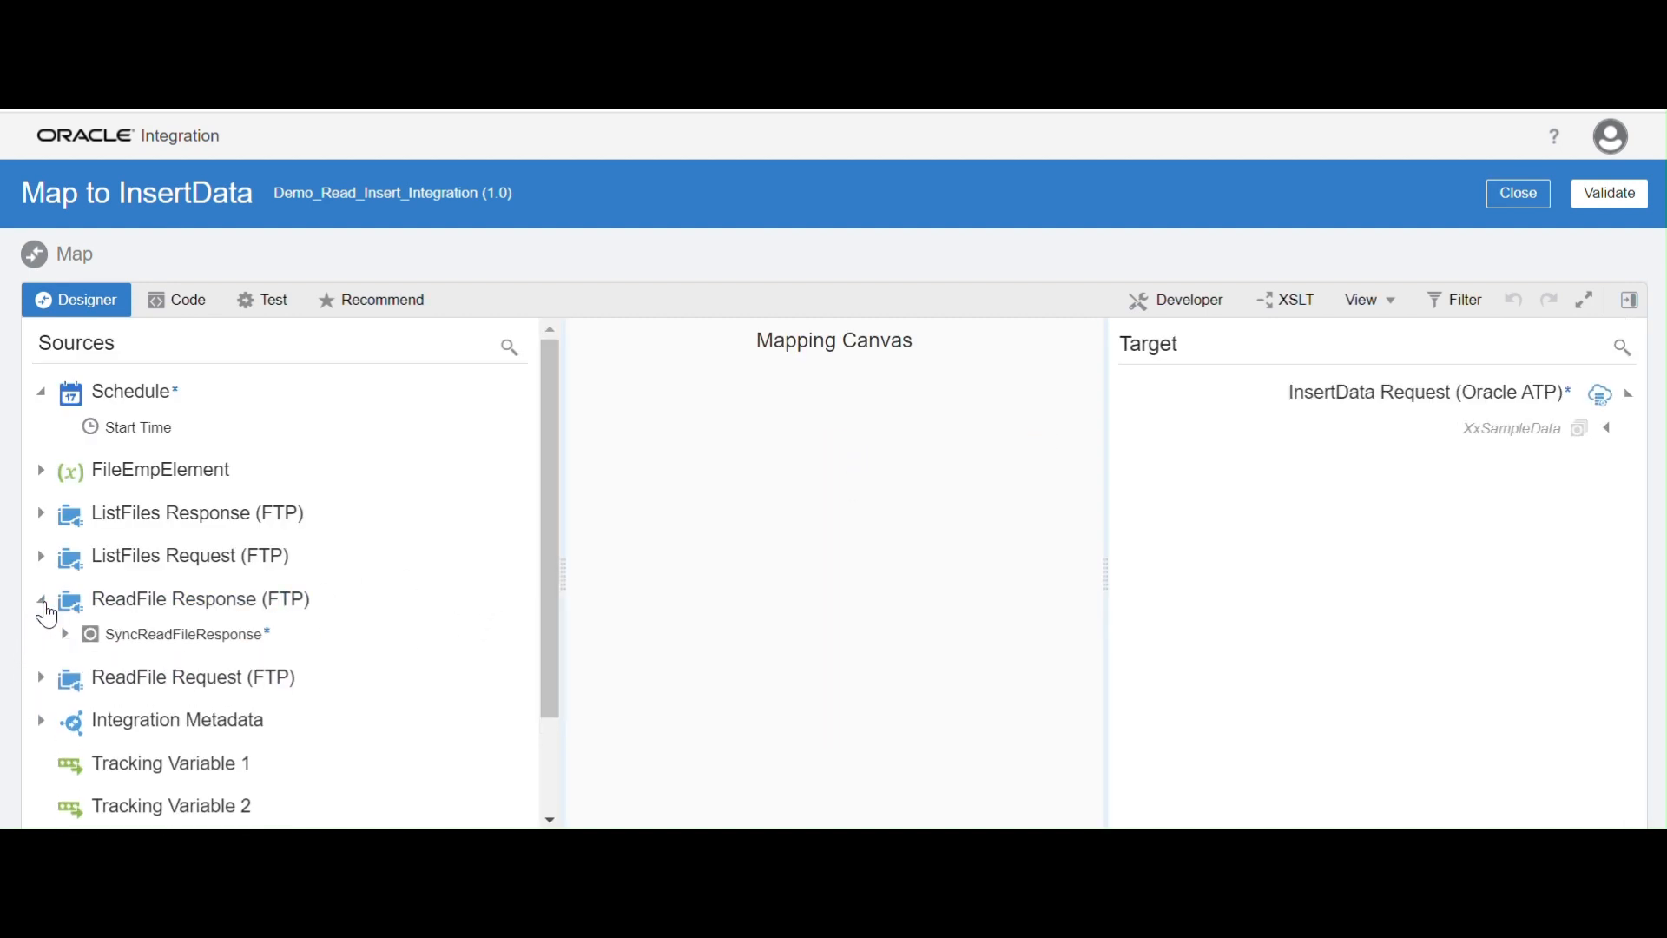
pyautogui.click(66, 634)
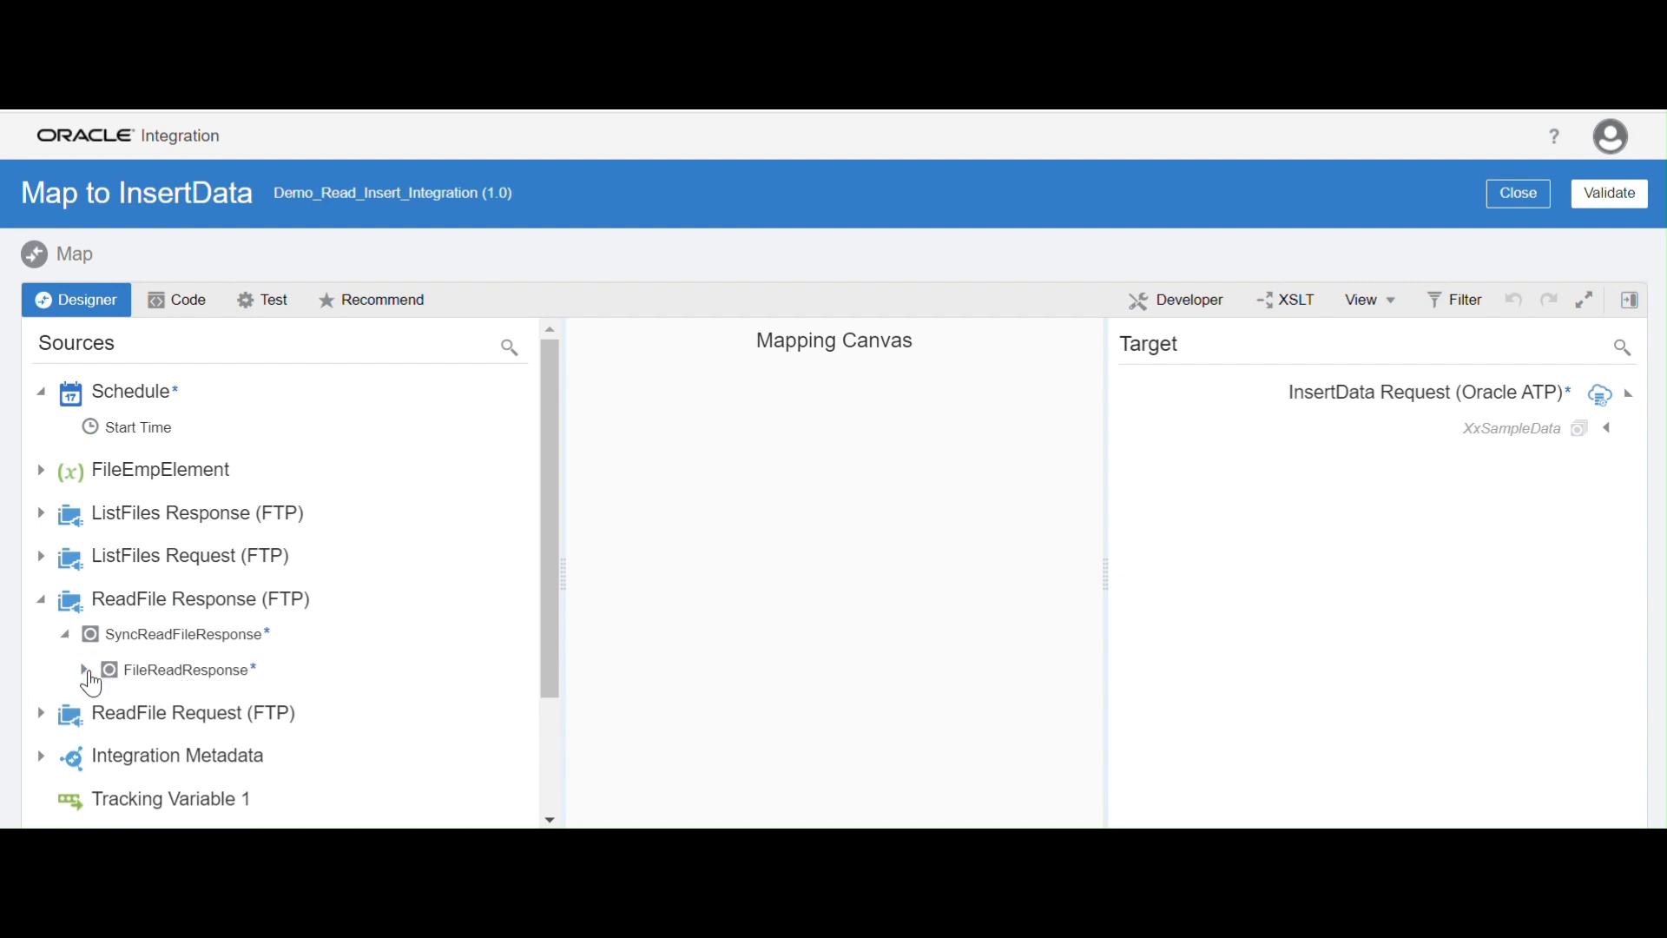
pyautogui.click(85, 669)
pyautogui.scroll(-2, 335, 659)
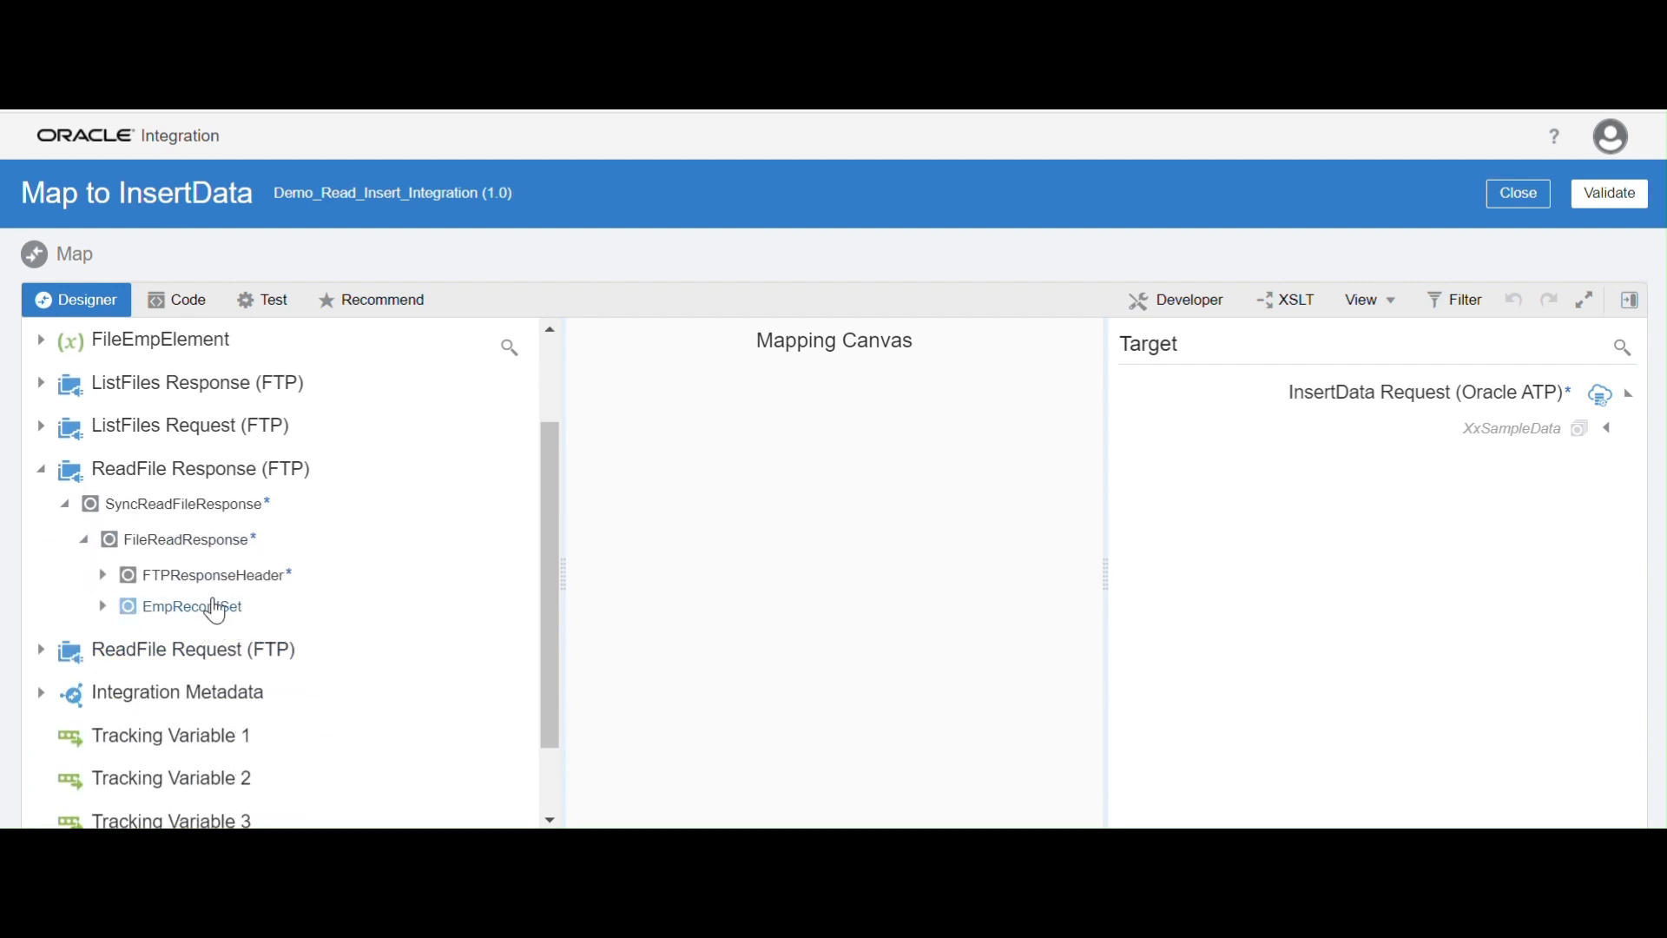
pyautogui.click(103, 607)
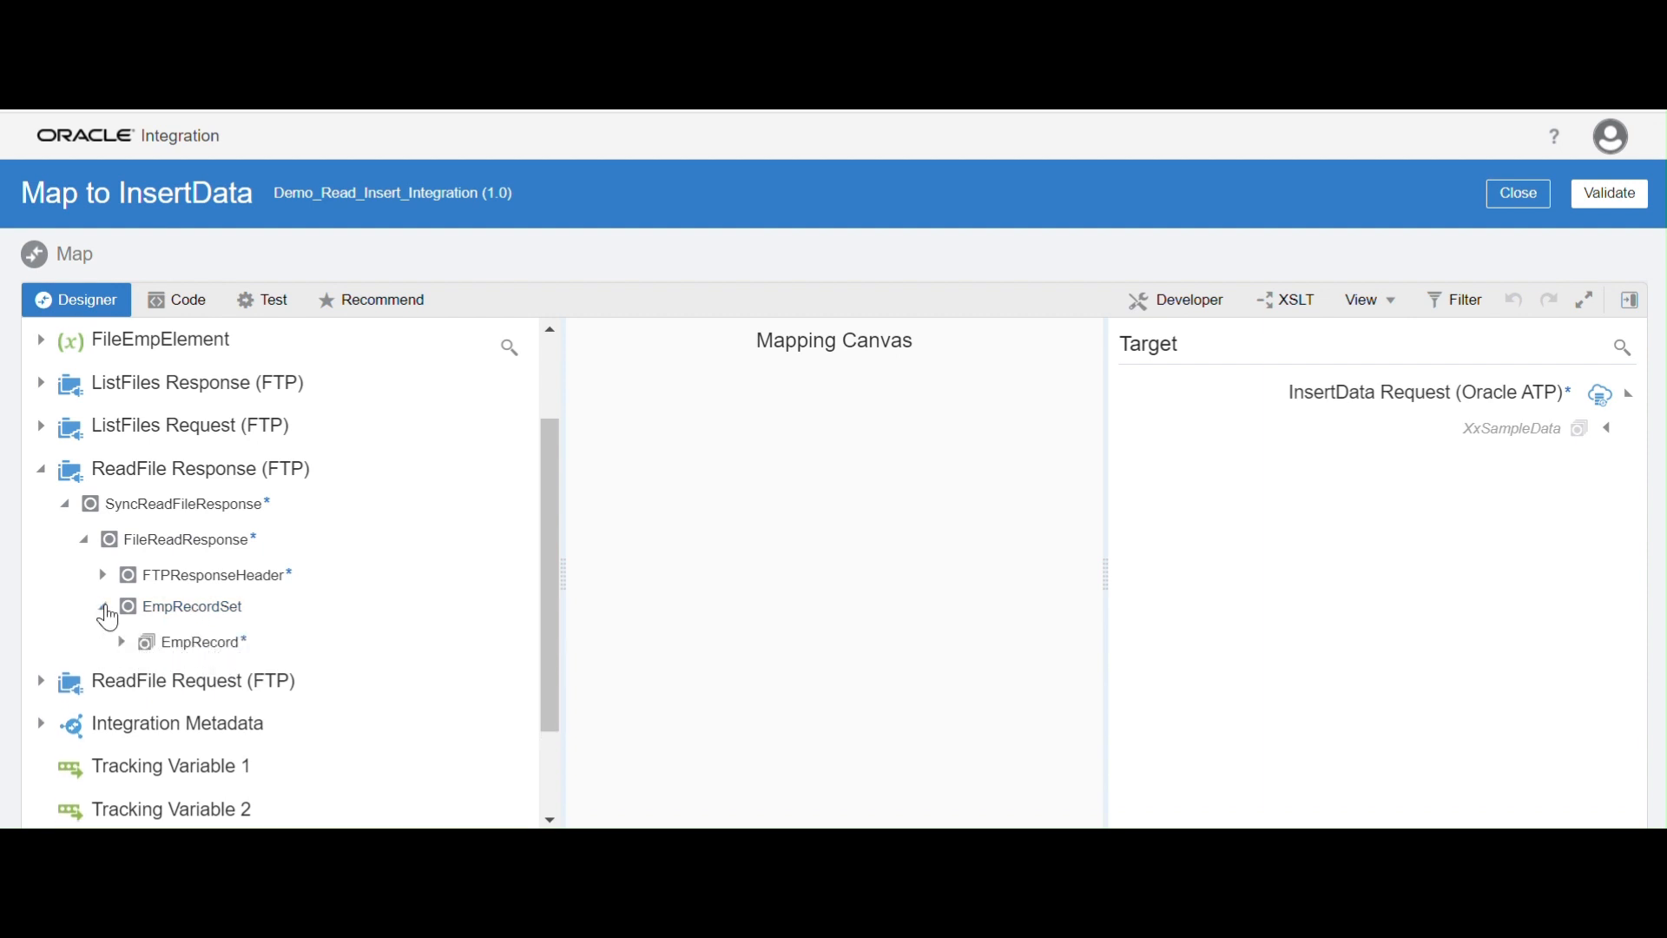
pyautogui.click(122, 643)
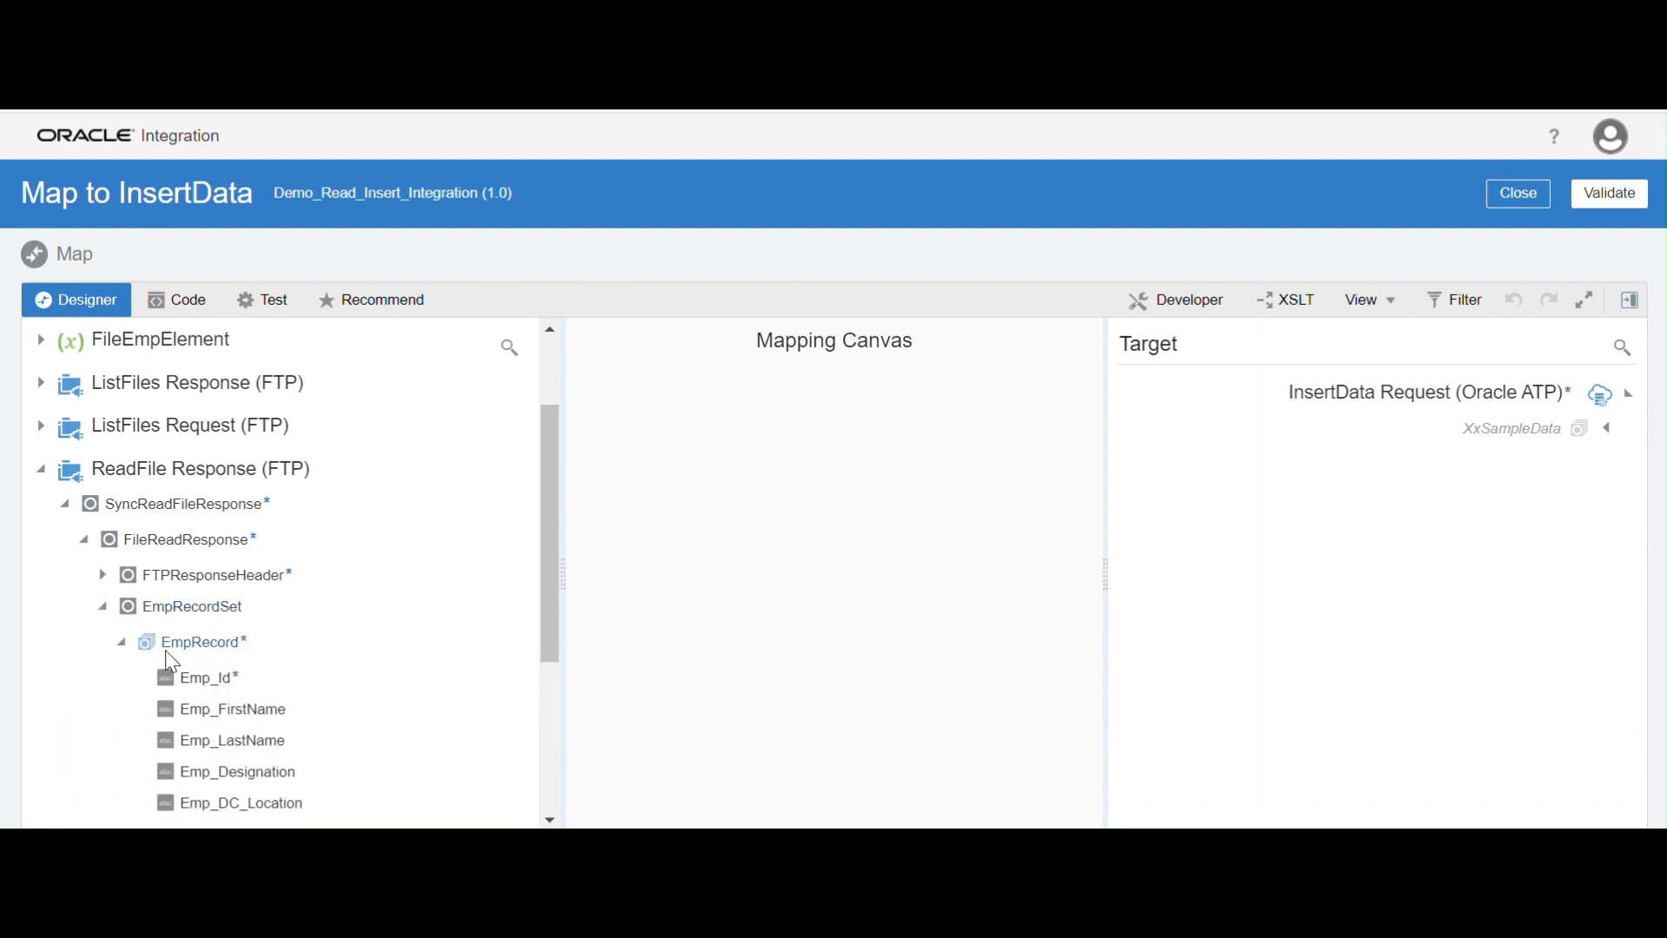
pyautogui.scroll(-3, 451, 602)
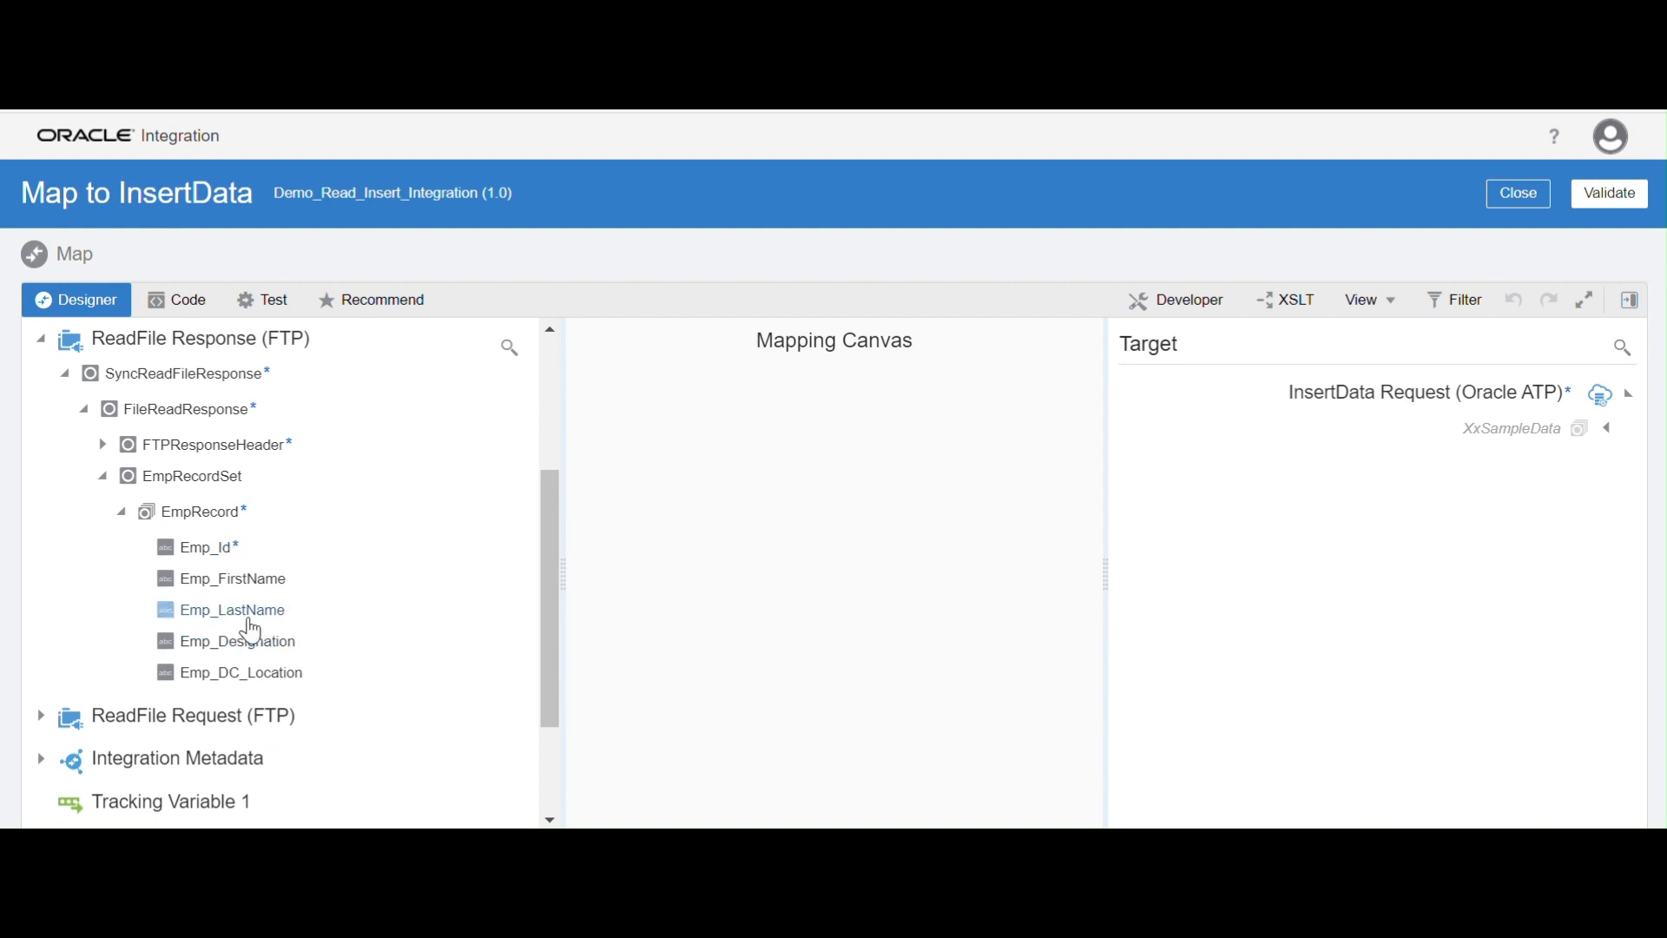
pyautogui.click(1609, 428)
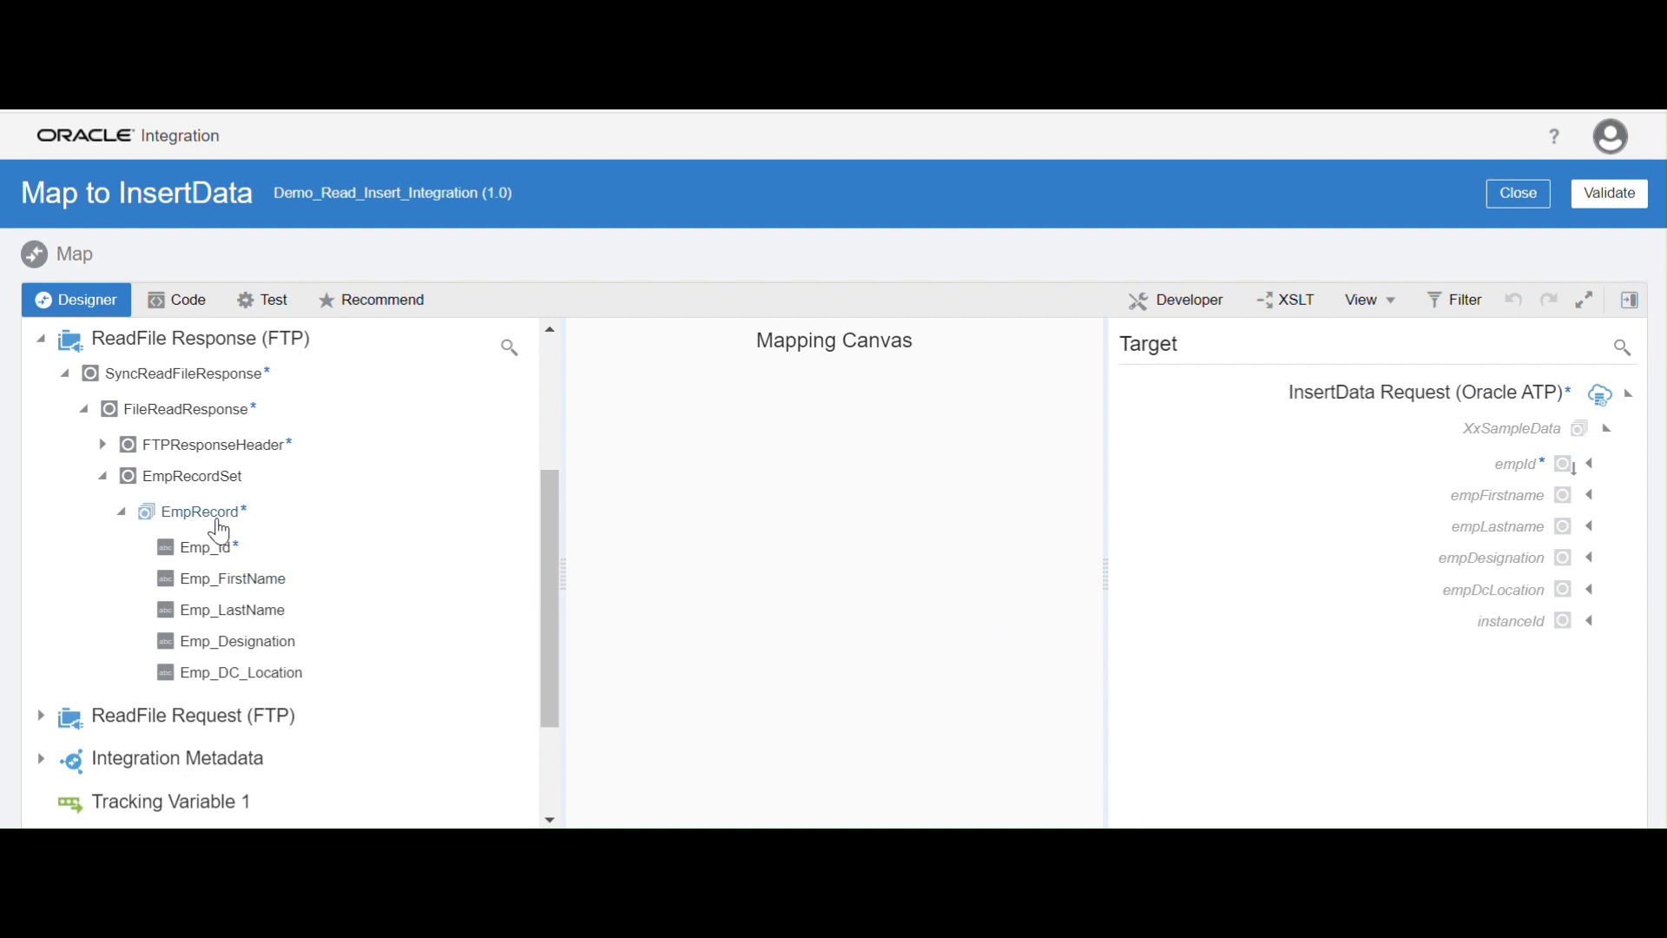
# Map Emp_Id, Emp_FirstName, Emp_LastName, Emp_Designation and Emp_DC_Location to the matching XxSampleData target fields
pyautogui.moveTo(224, 555); pyautogui.dragTo(1503, 475)
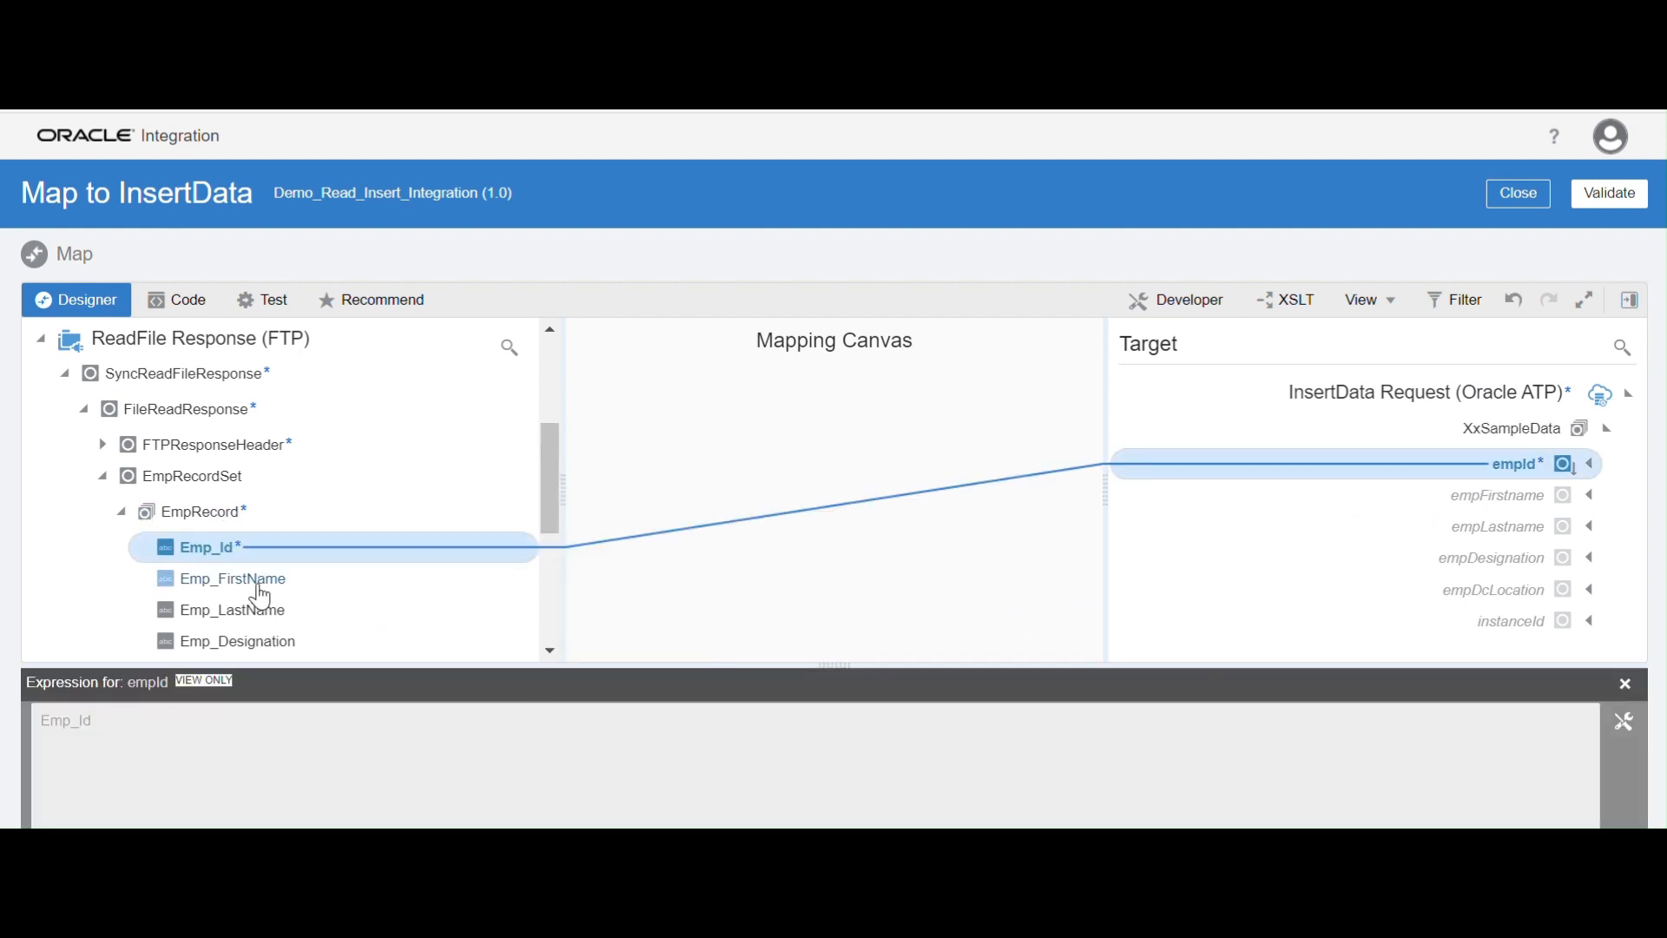
pyautogui.moveTo(257, 584); pyautogui.dragTo(1414, 518)
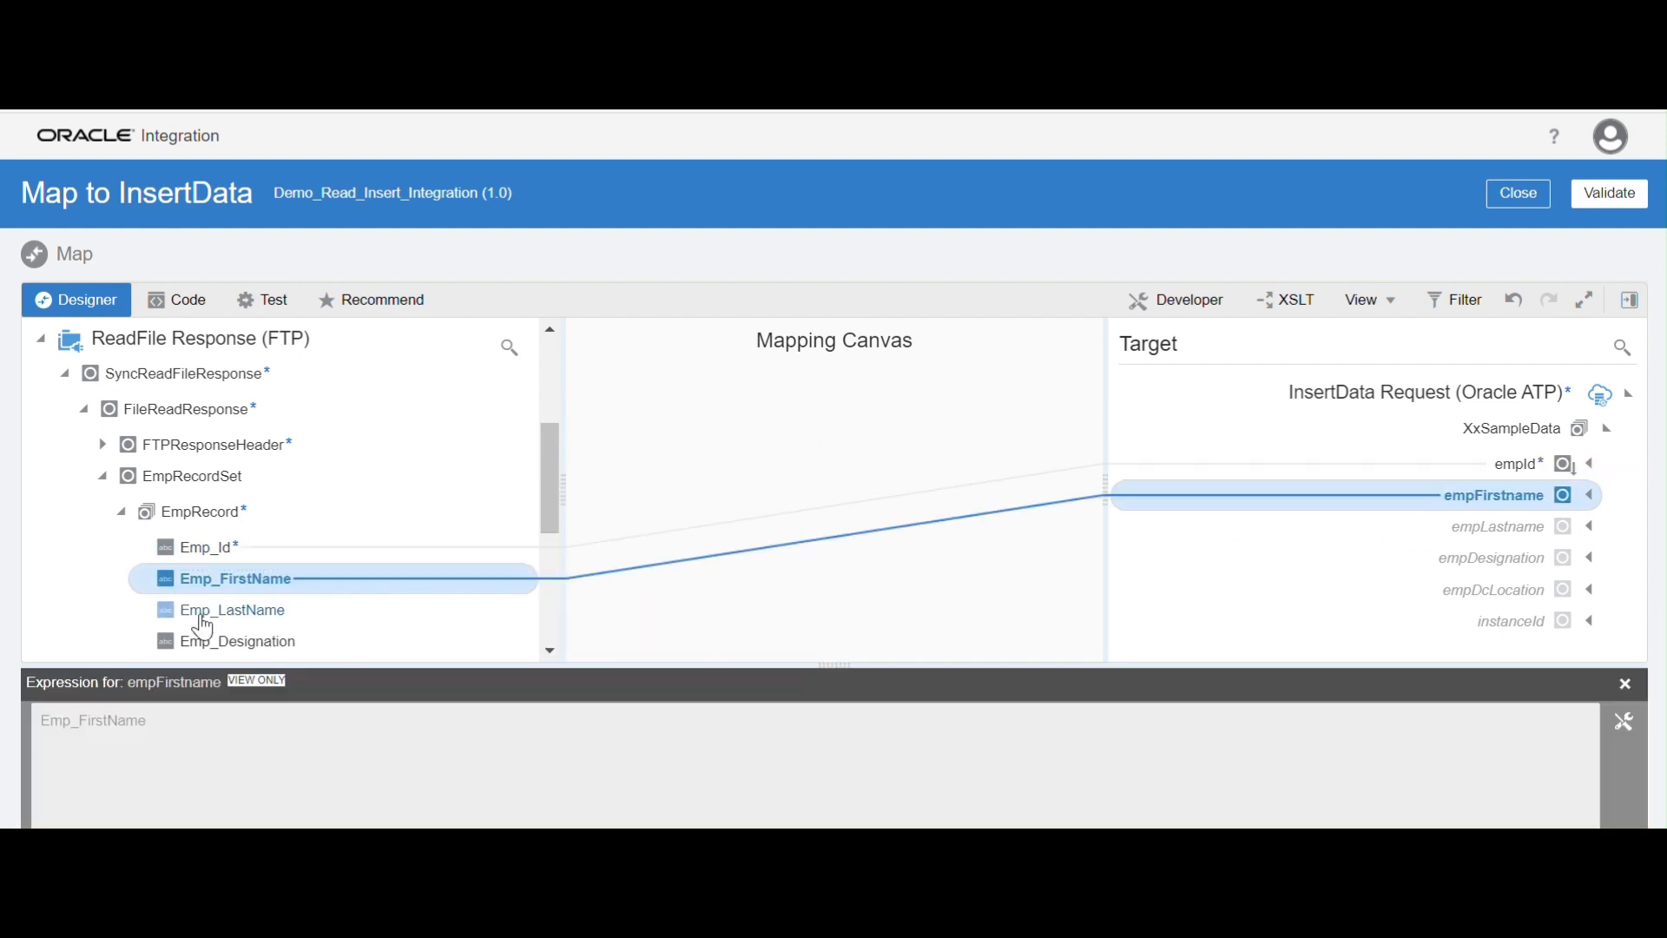
pyautogui.moveTo(258, 616); pyautogui.dragTo(1428, 526)
pyautogui.scroll(-2, 332, 599)
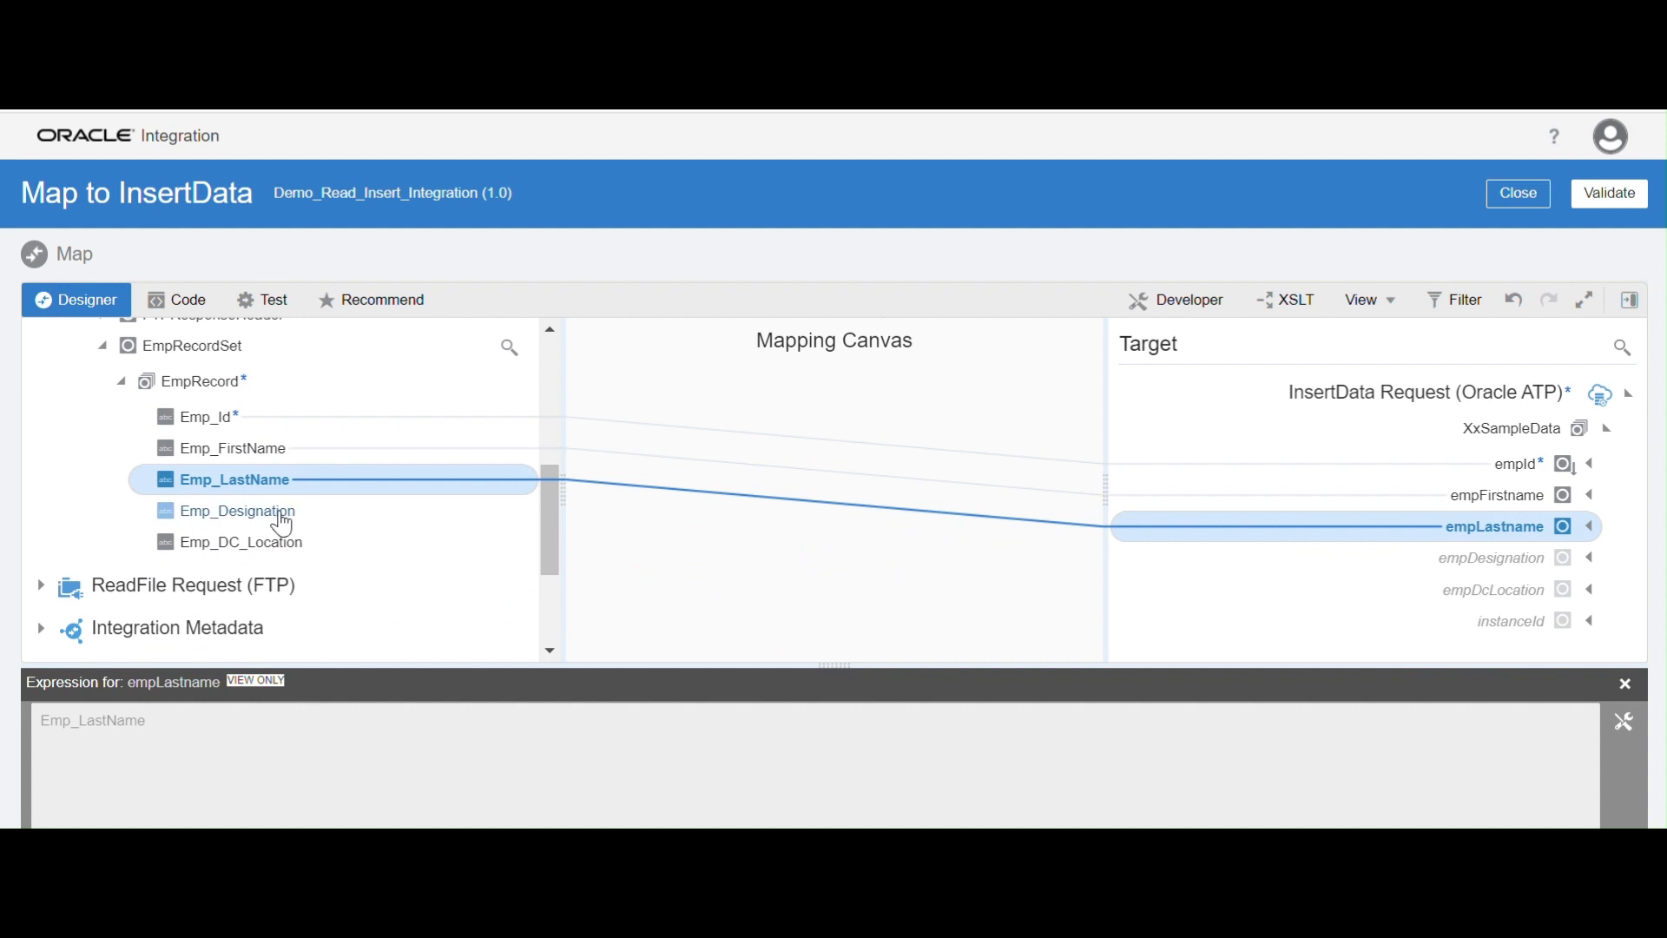
pyautogui.moveTo(270, 514); pyautogui.dragTo(1411, 563)
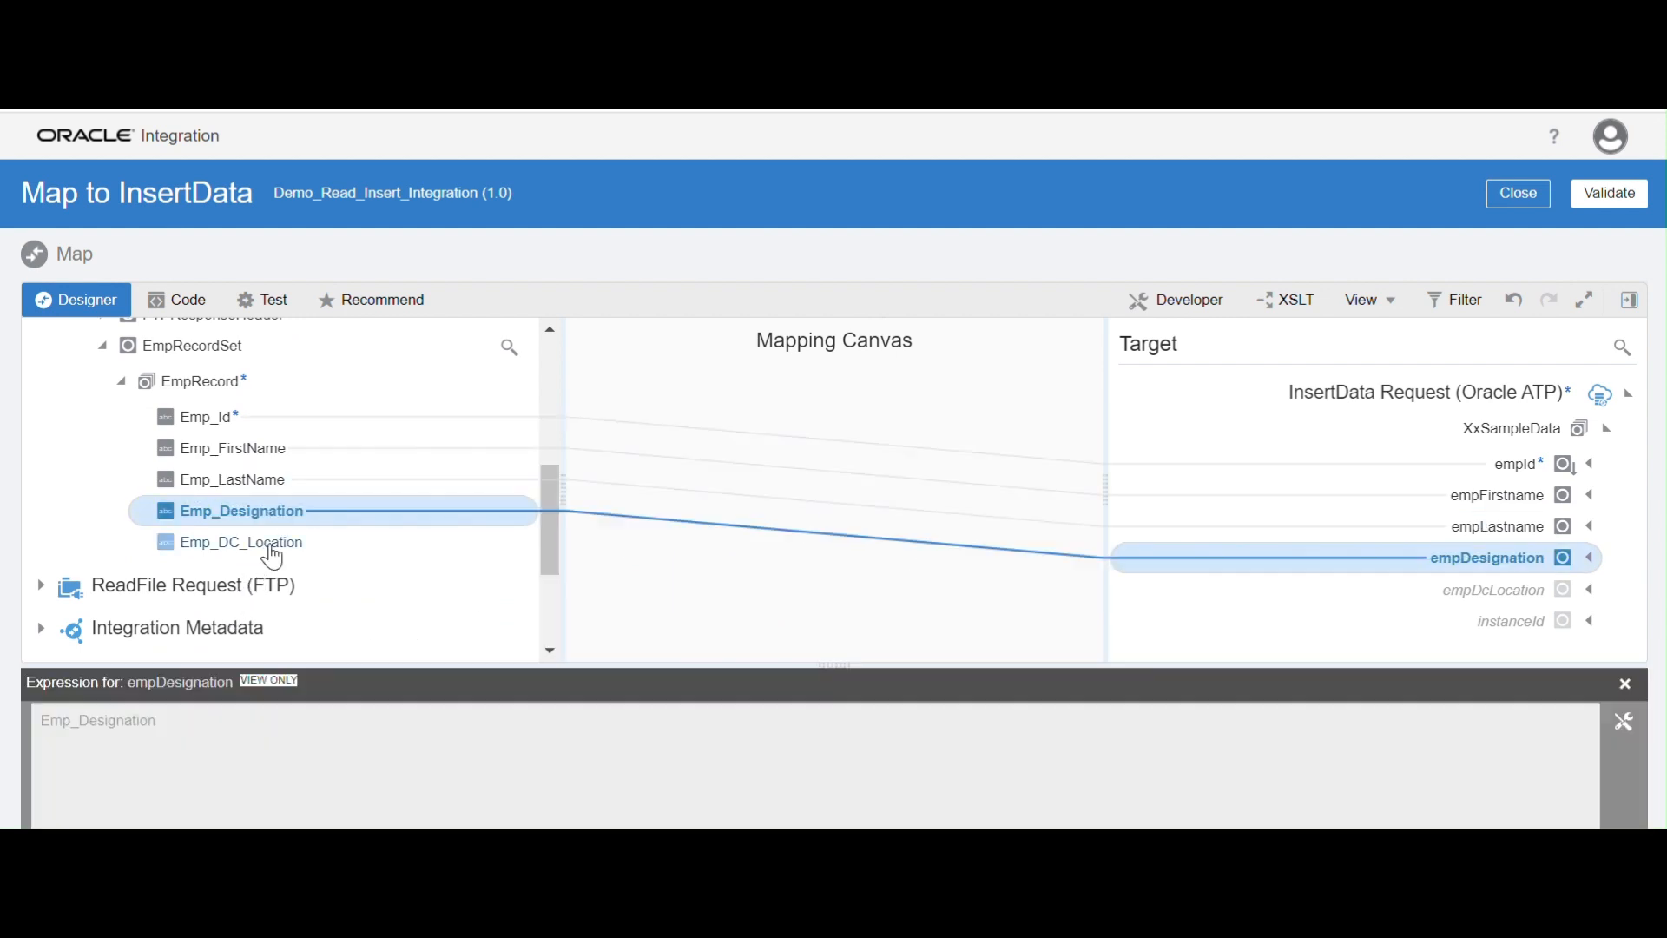
pyautogui.moveTo(287, 551); pyautogui.dragTo(1424, 592)
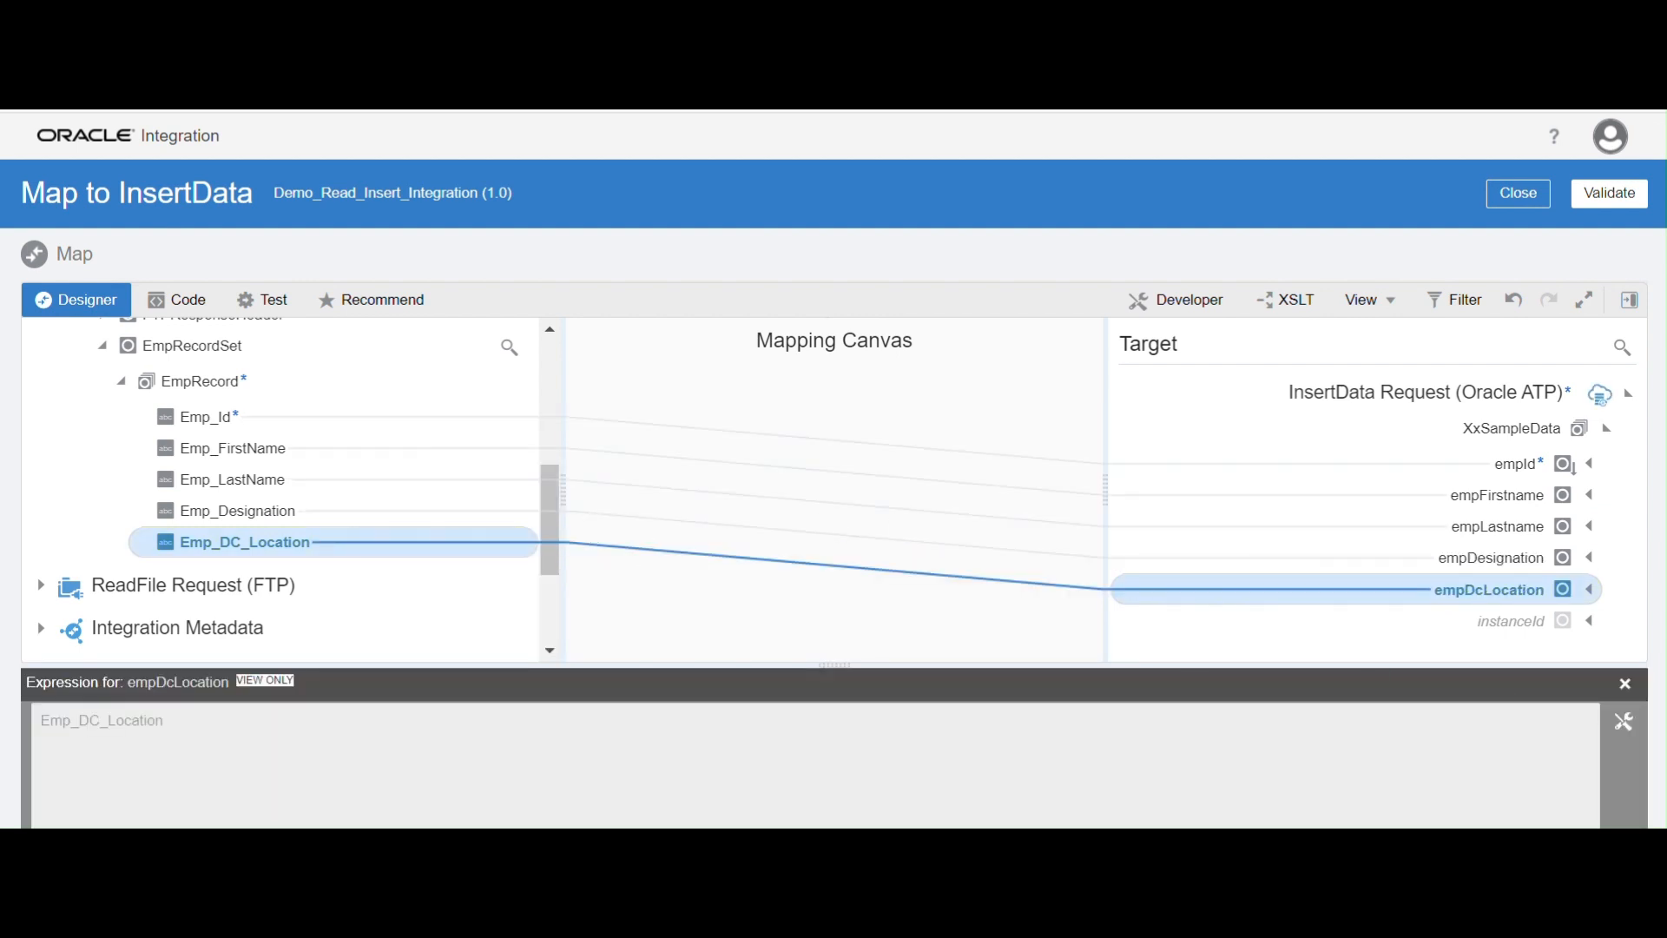
pyautogui.click(1625, 684)
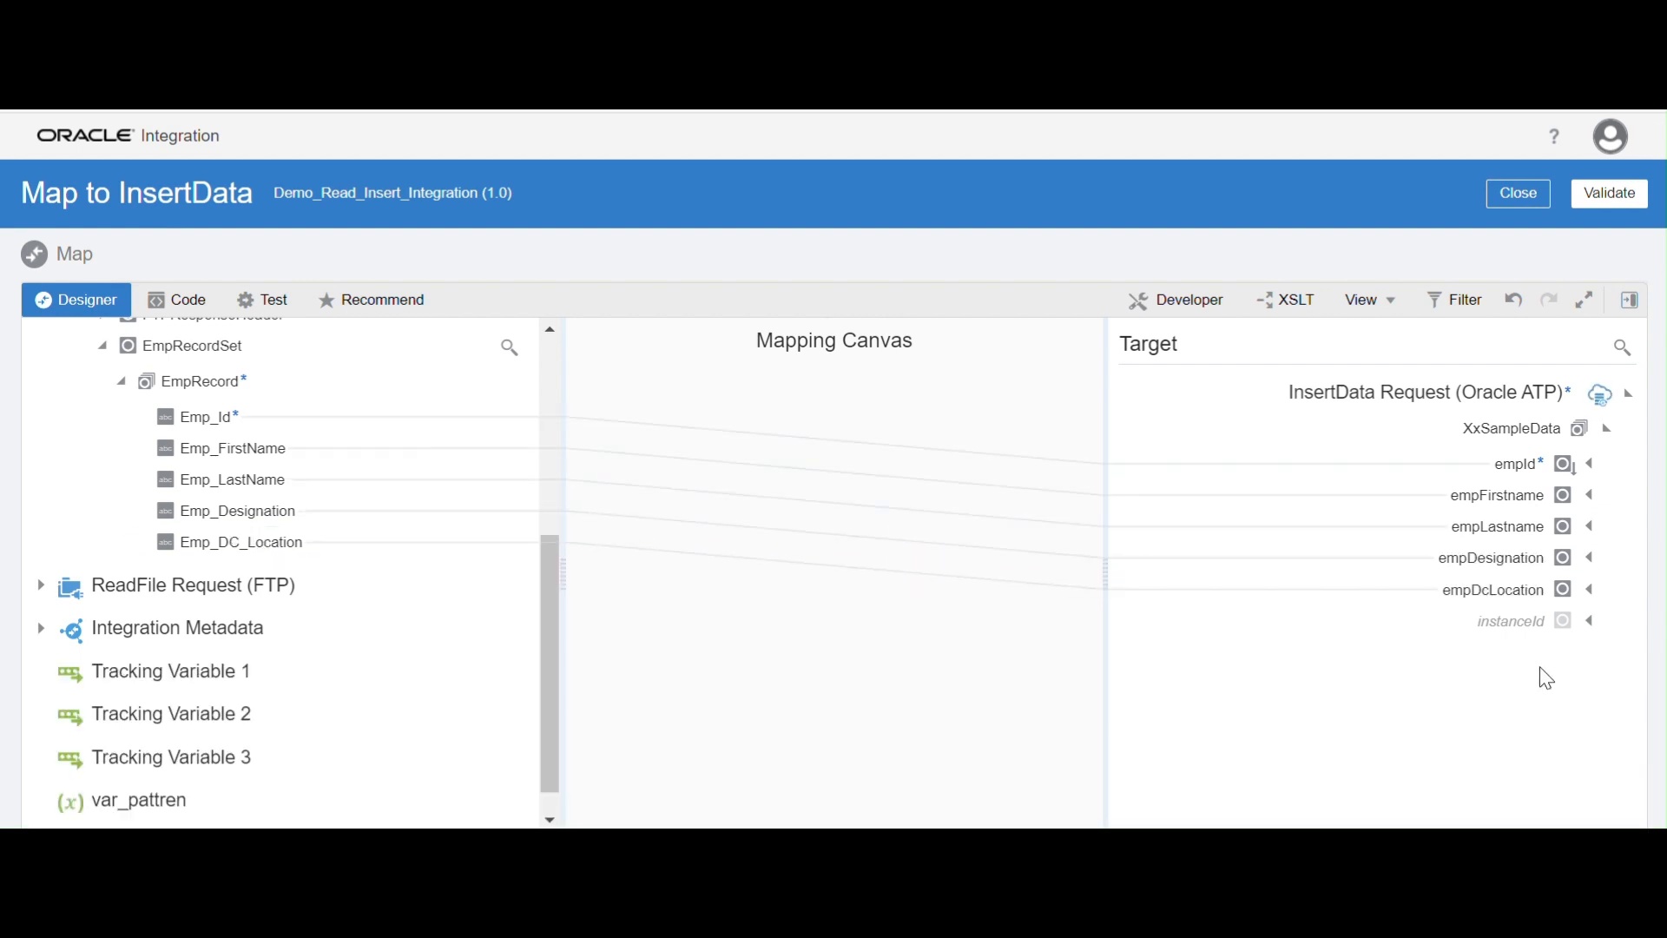
# Create the instanceId target node and search the mapper's function components for getFlow
pyautogui.rightClick(1510, 640)
pyautogui.press('Escape')
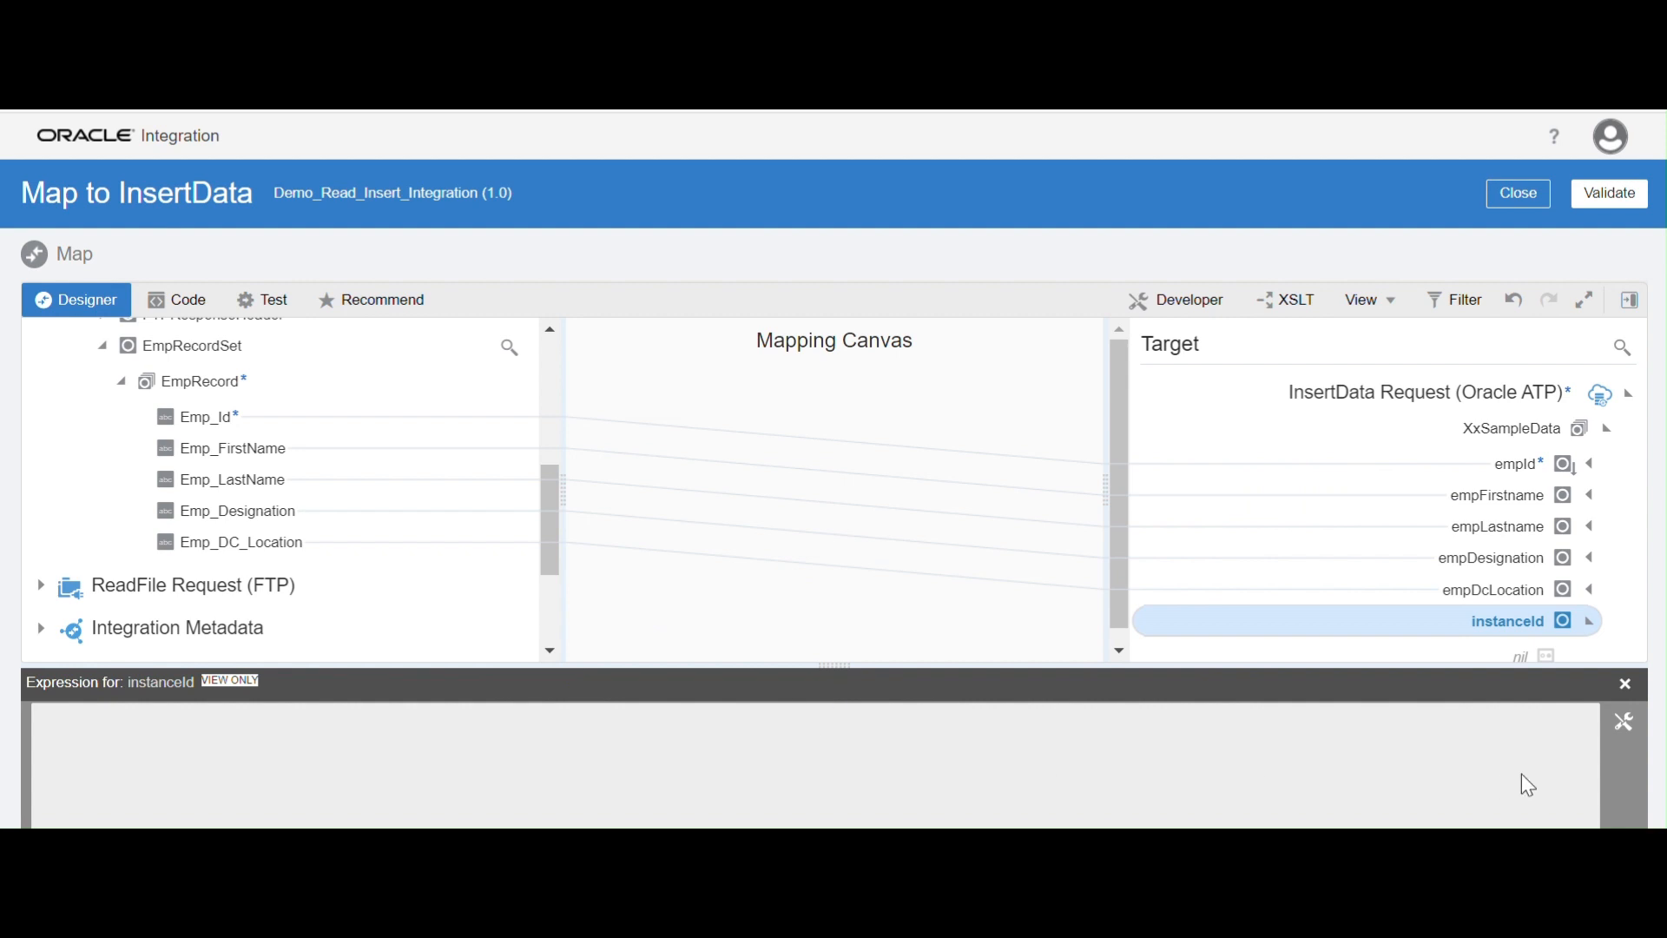
pyautogui.click(1631, 304)
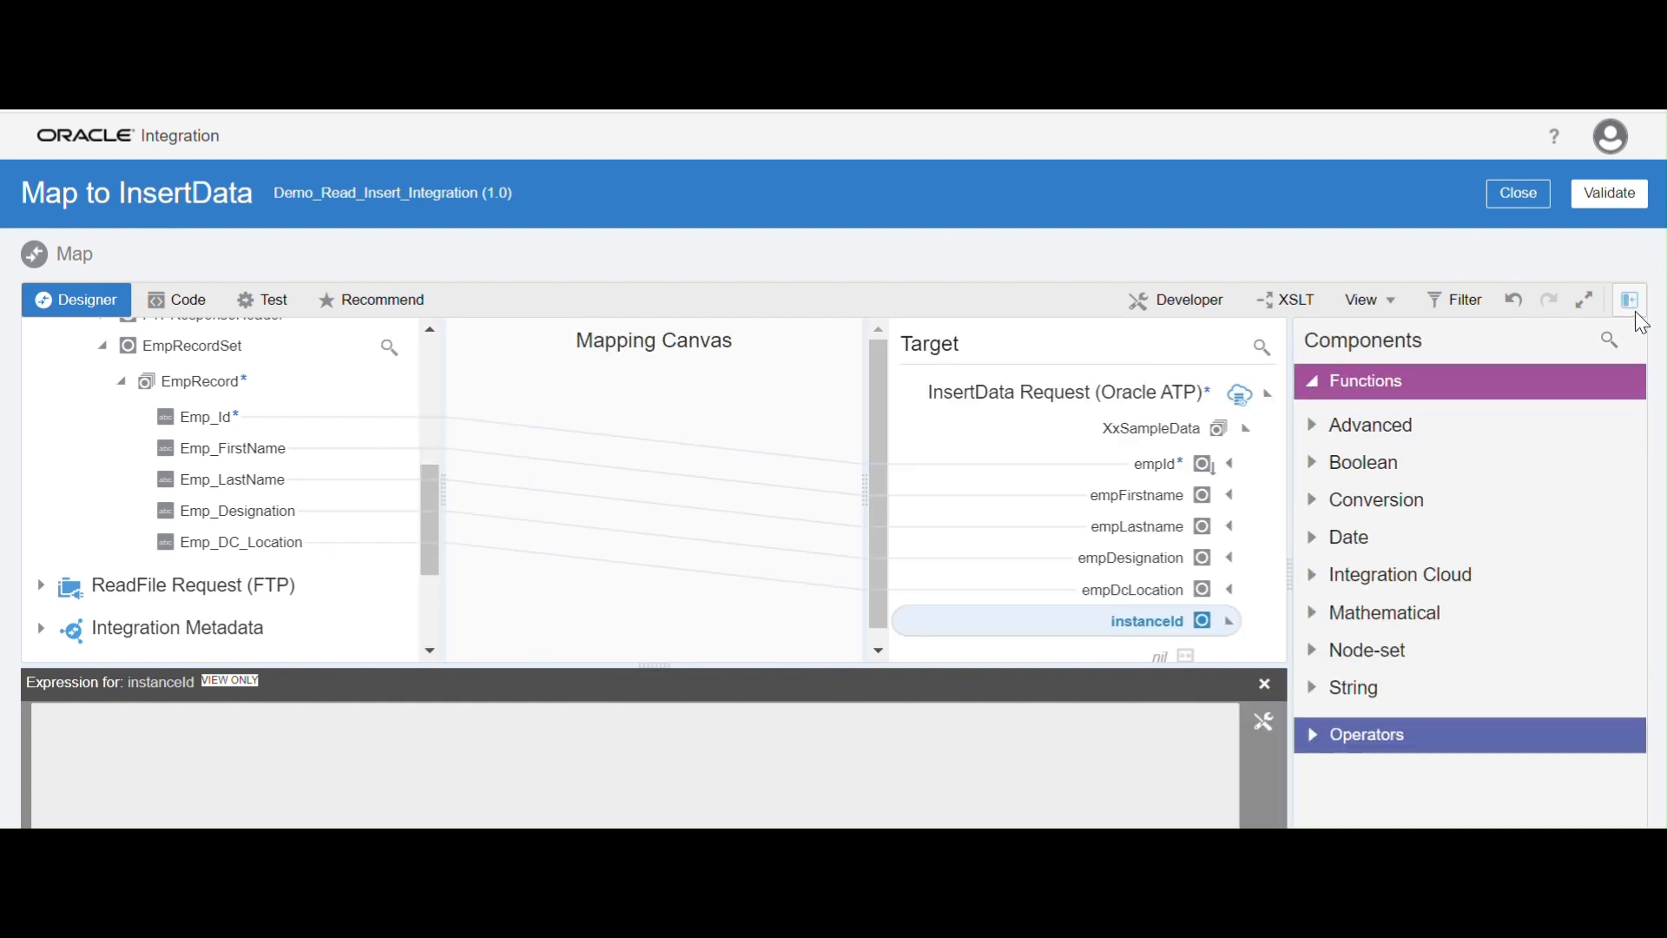
pyautogui.click(1608, 343)
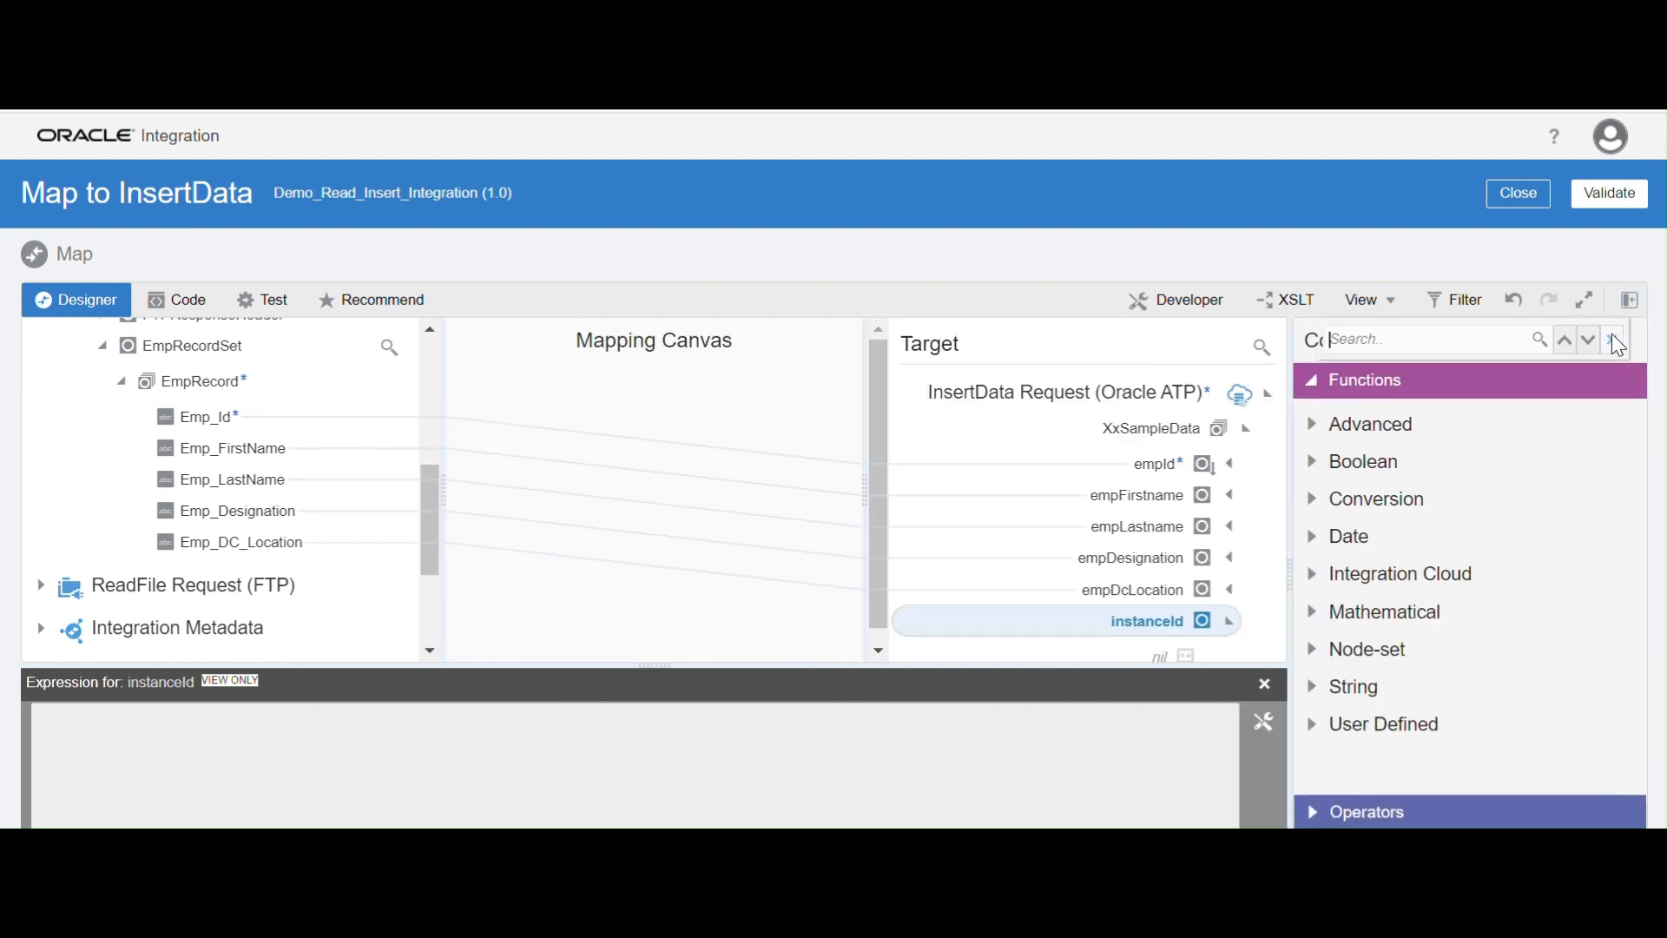
pyautogui.write('GET')
pyautogui.press('BackSpace')
pyautogui.press('BackSpace')
pyautogui.press('BackSpace')
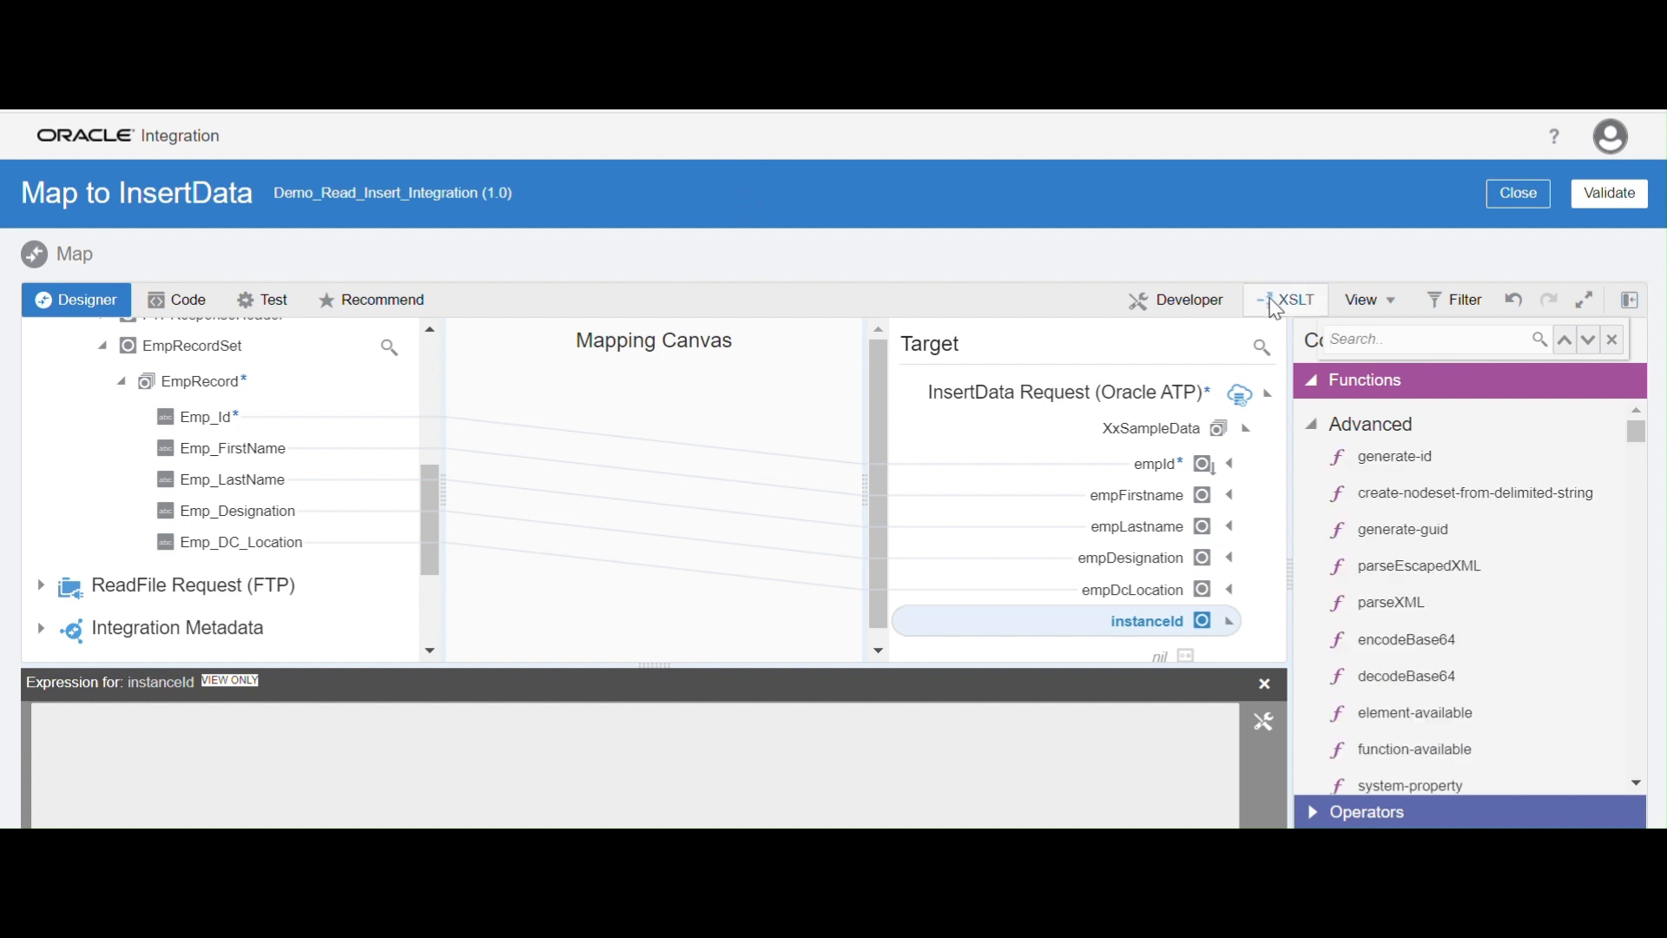
pyautogui.click(1367, 339)
pyautogui.write('get')
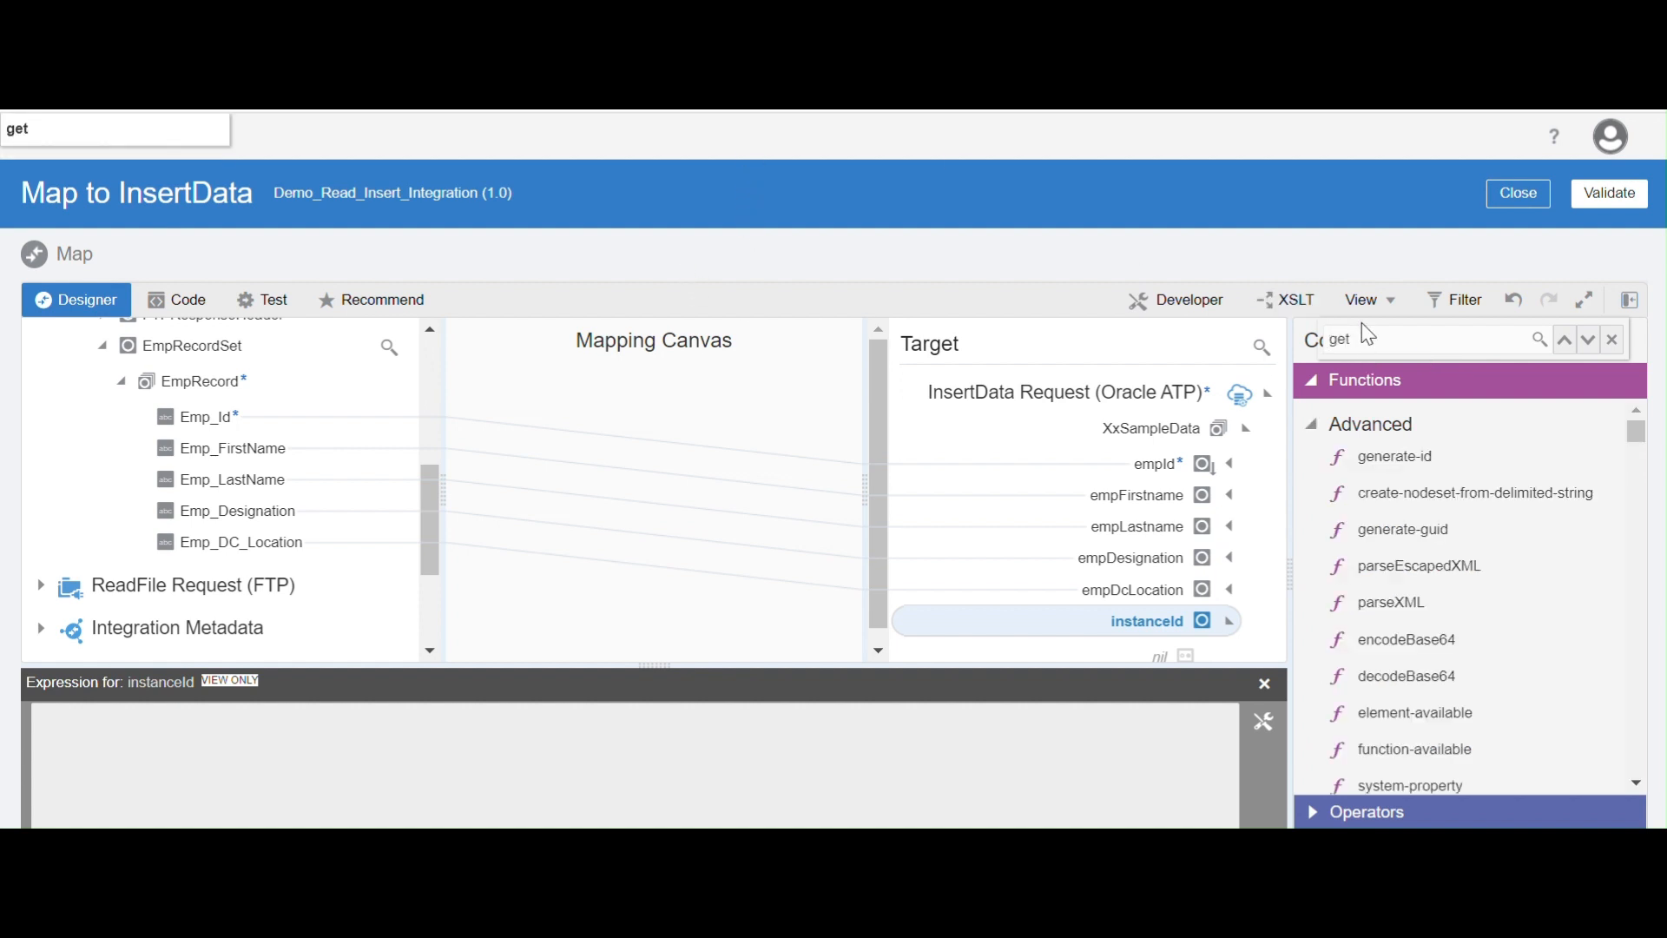
pyautogui.write('Flow')
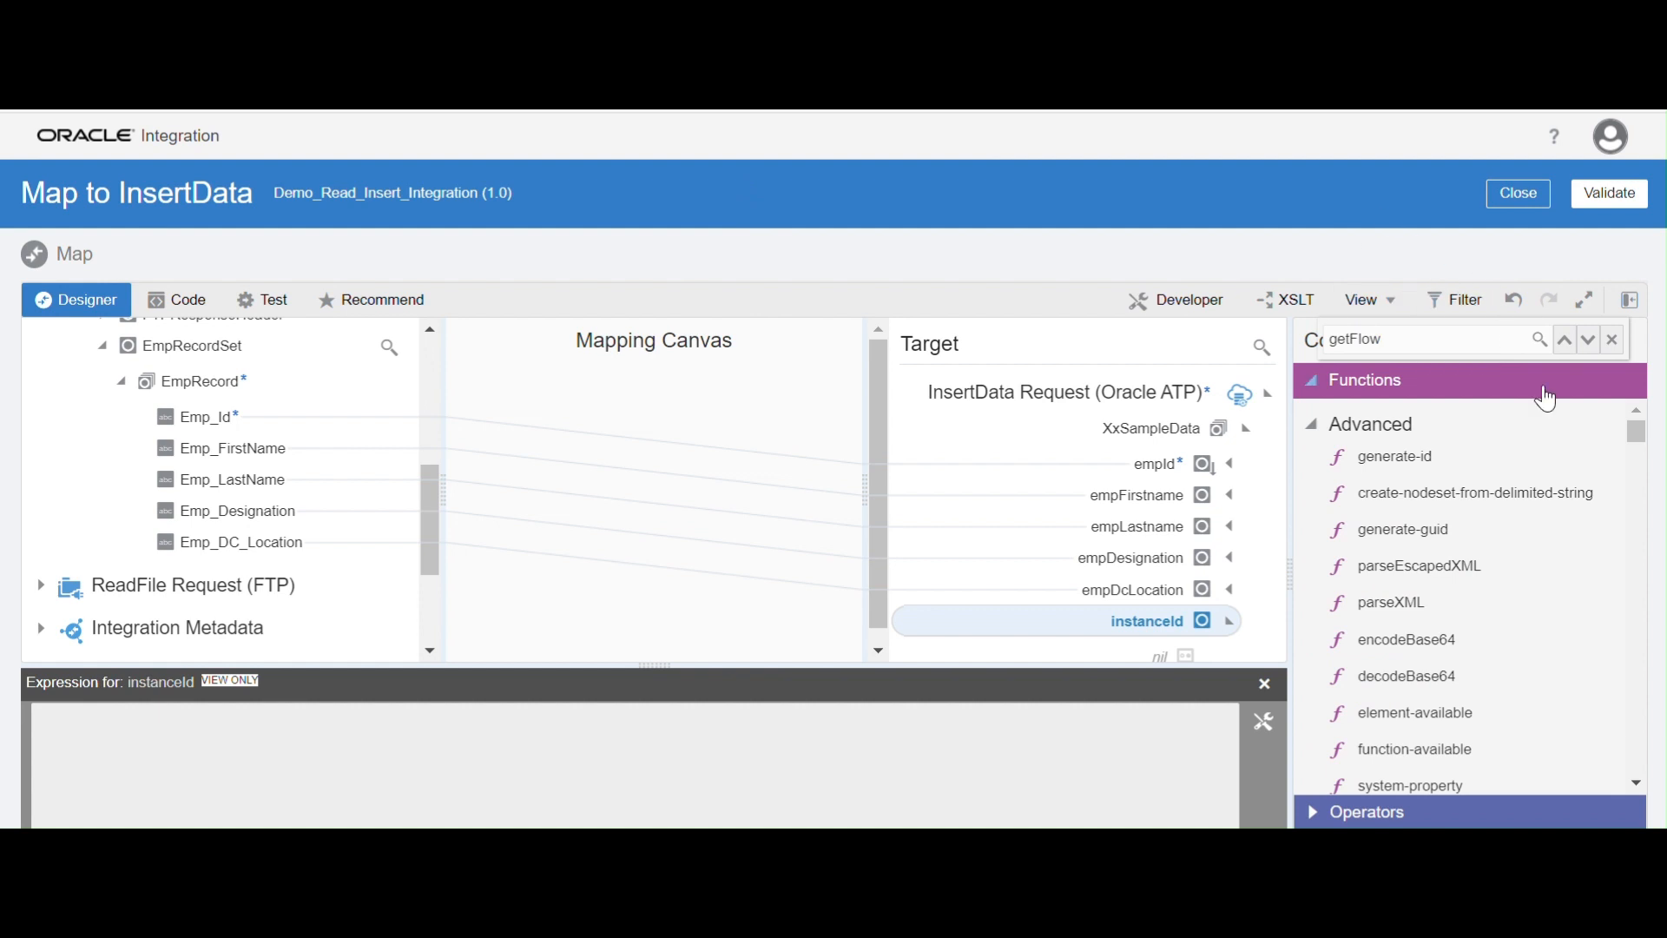
pyautogui.click(1541, 341)
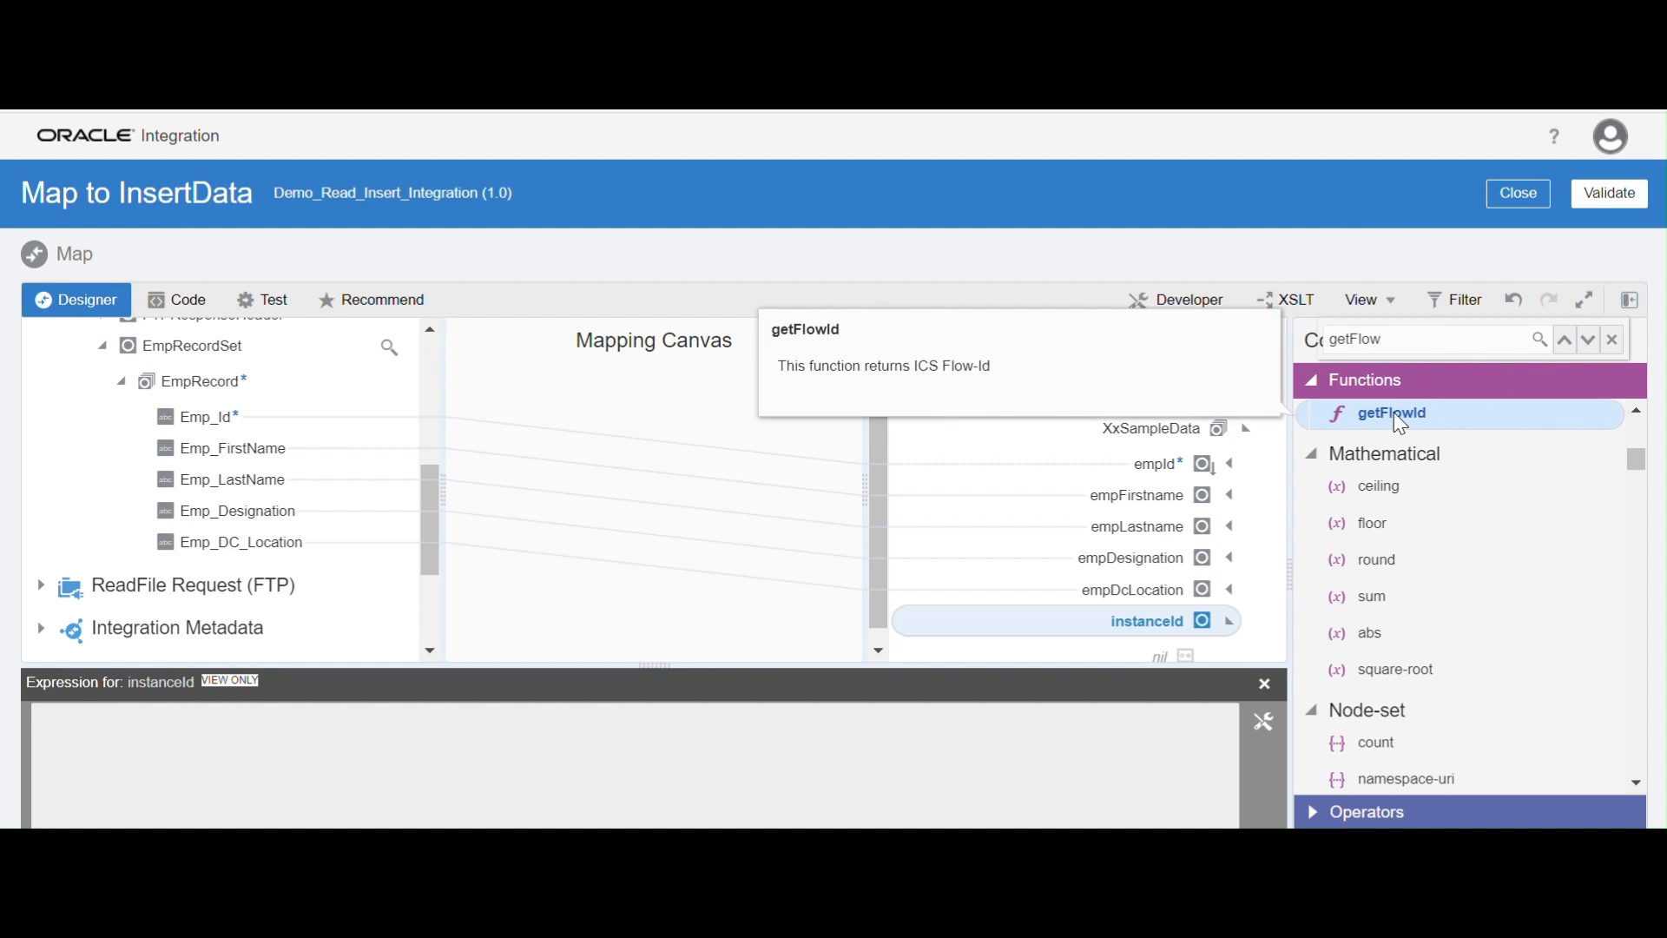
# Set the instanceId expression to the getFlowId function and save it
pyautogui.moveTo(1389, 414); pyautogui.dragTo(1162, 651)
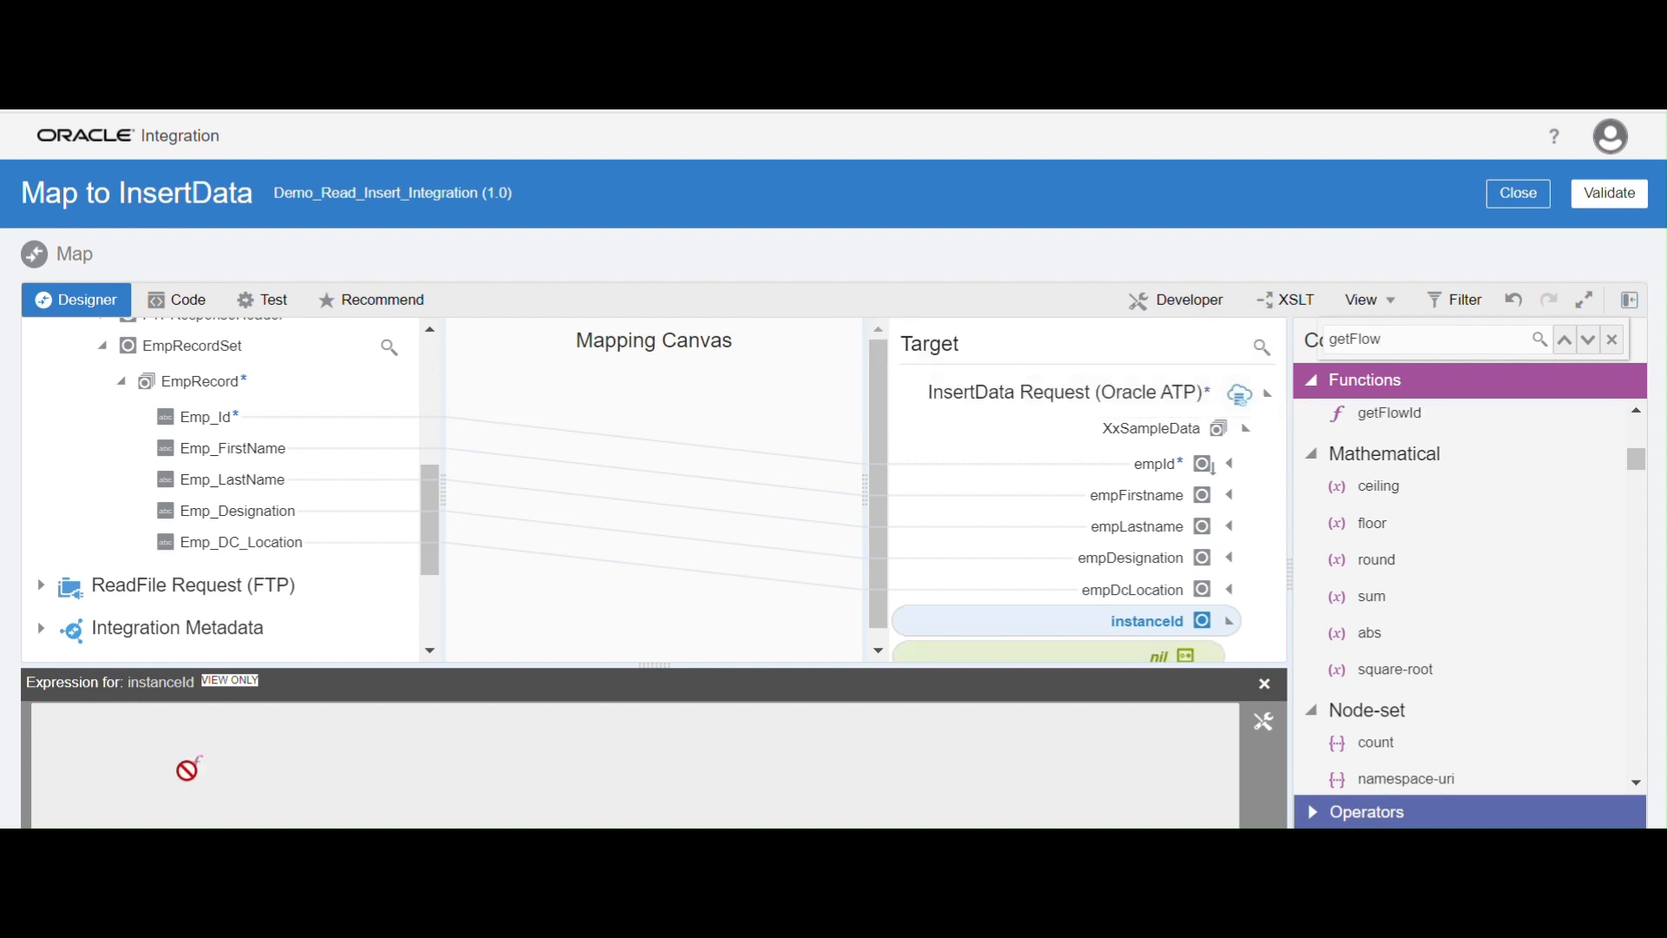
pyautogui.moveTo(187, 769); pyautogui.dragTo(228, 753)
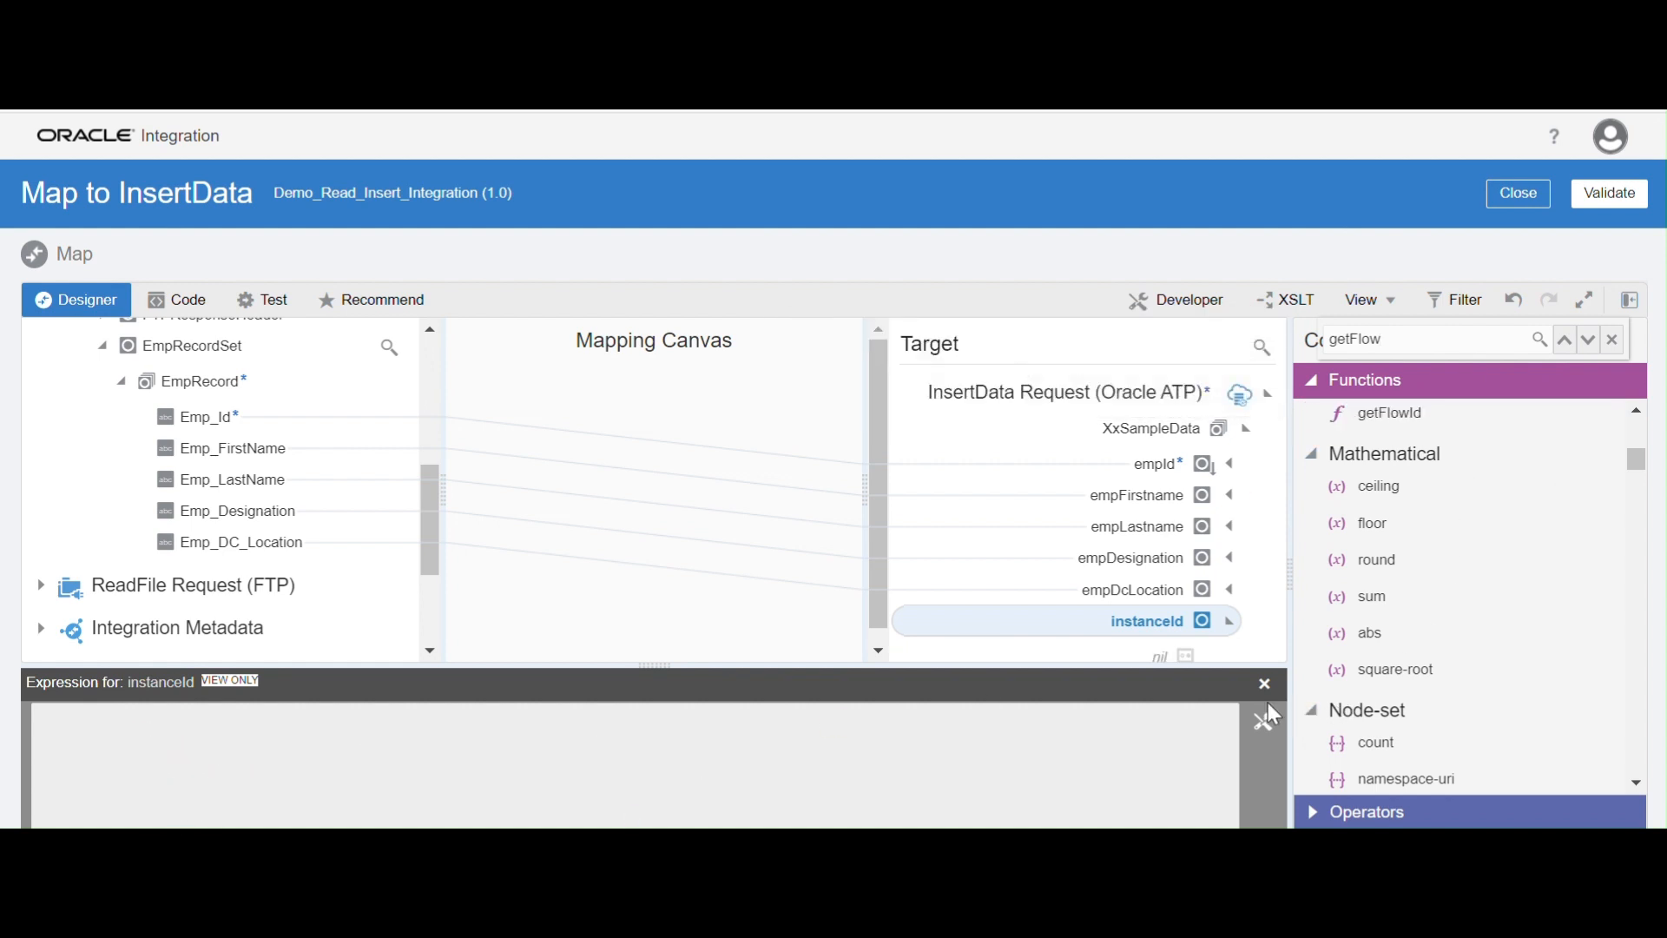
pyautogui.click(1264, 724)
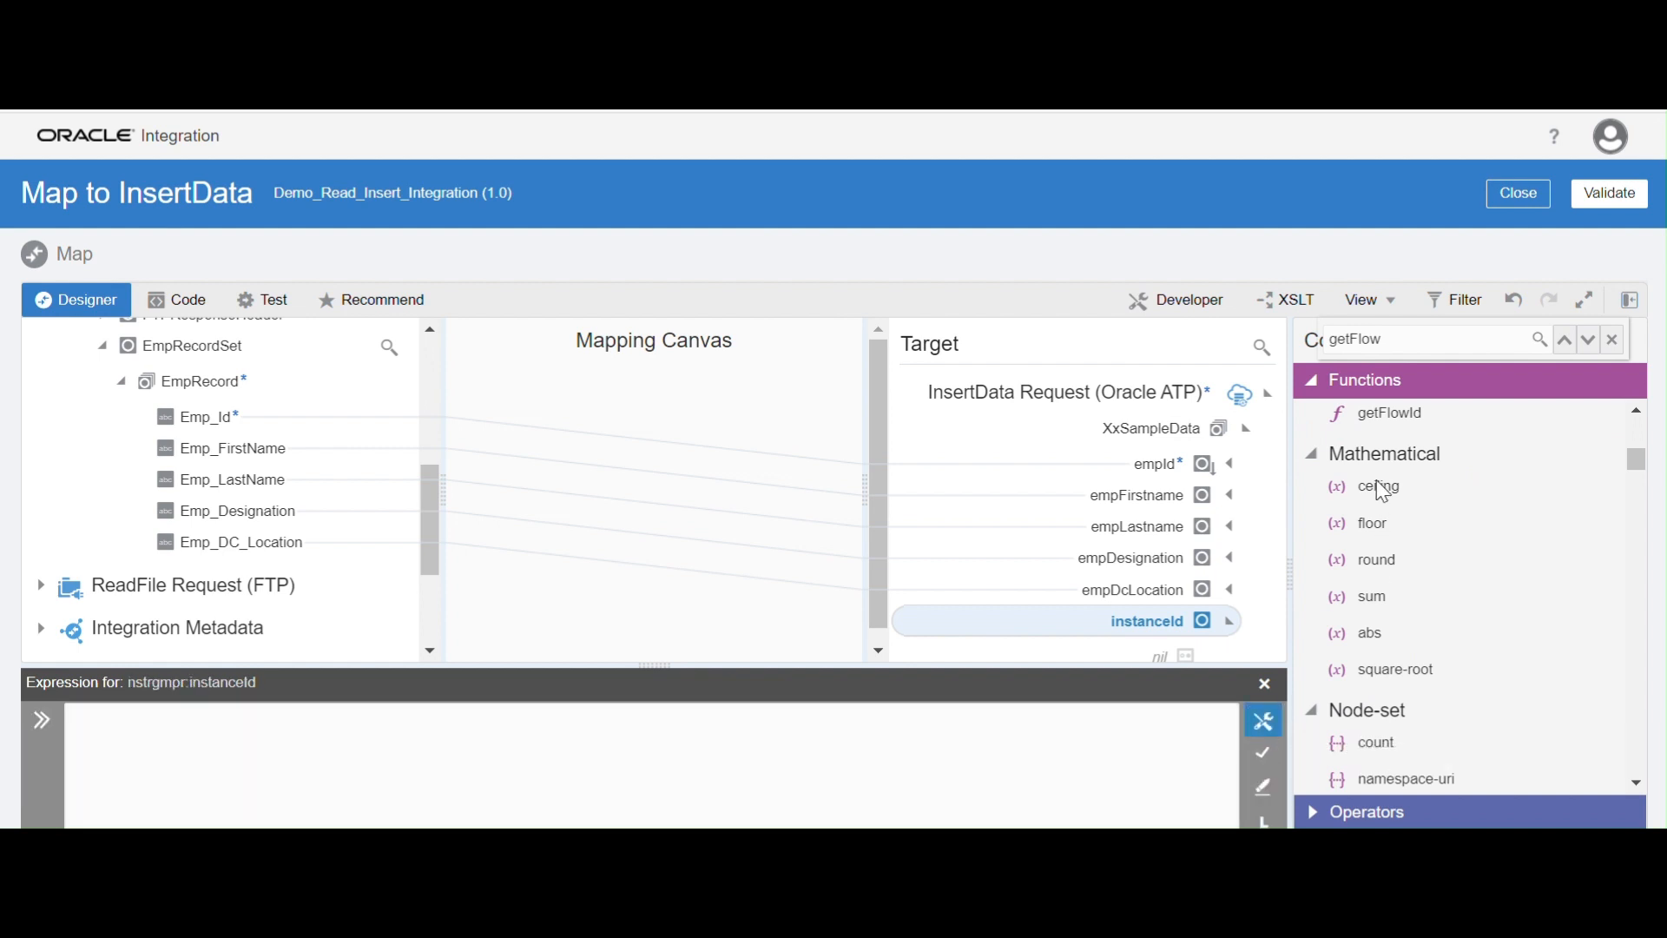
pyautogui.moveTo(1384, 420); pyautogui.dragTo(163, 754)
pyautogui.click(1261, 753)
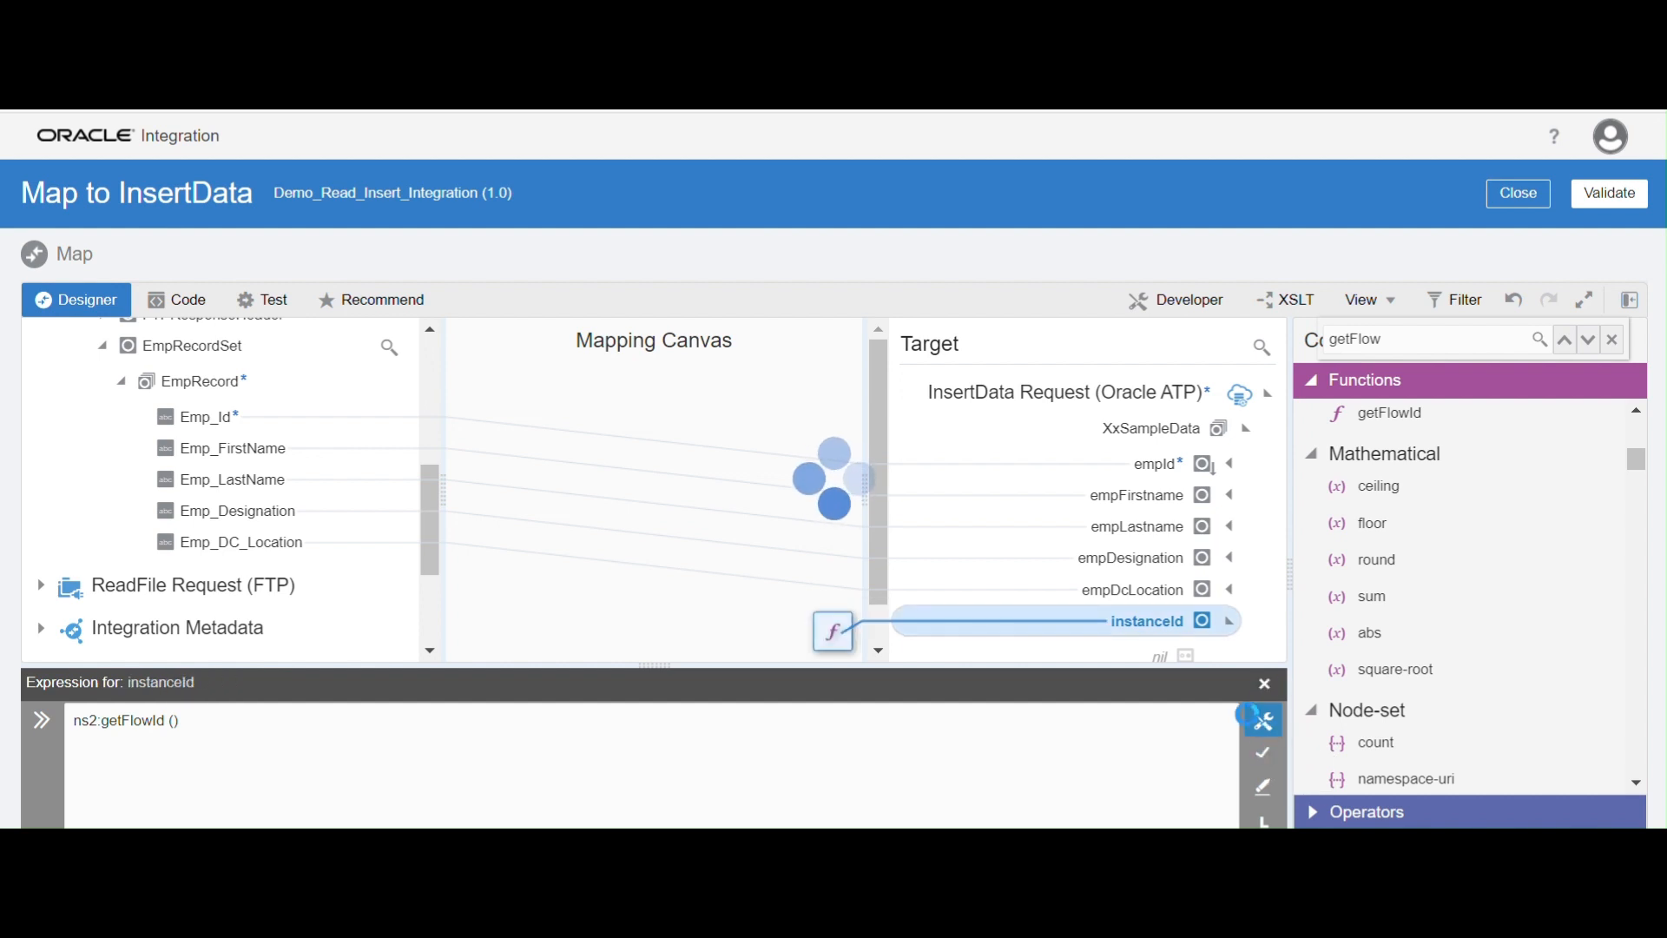
pyautogui.click(1264, 686)
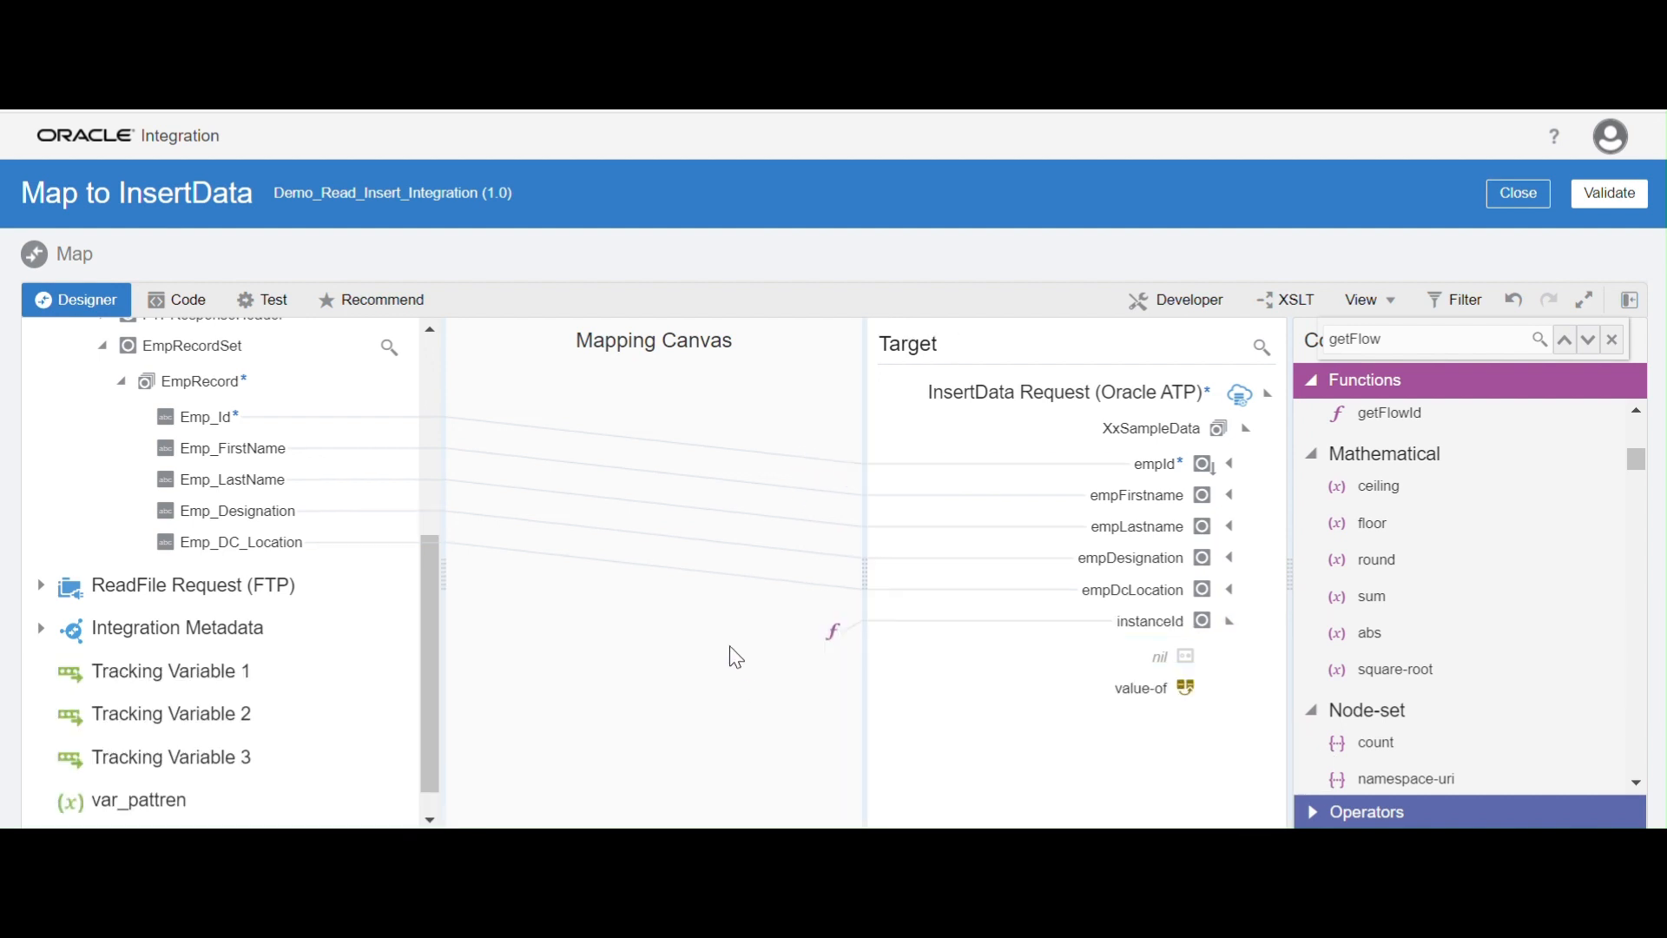
# Map the repeating EmpRecord element to XxSampleData and validate the InsertData mapping
pyautogui.moveTo(425, 654); pyautogui.dragTo(425, 625)
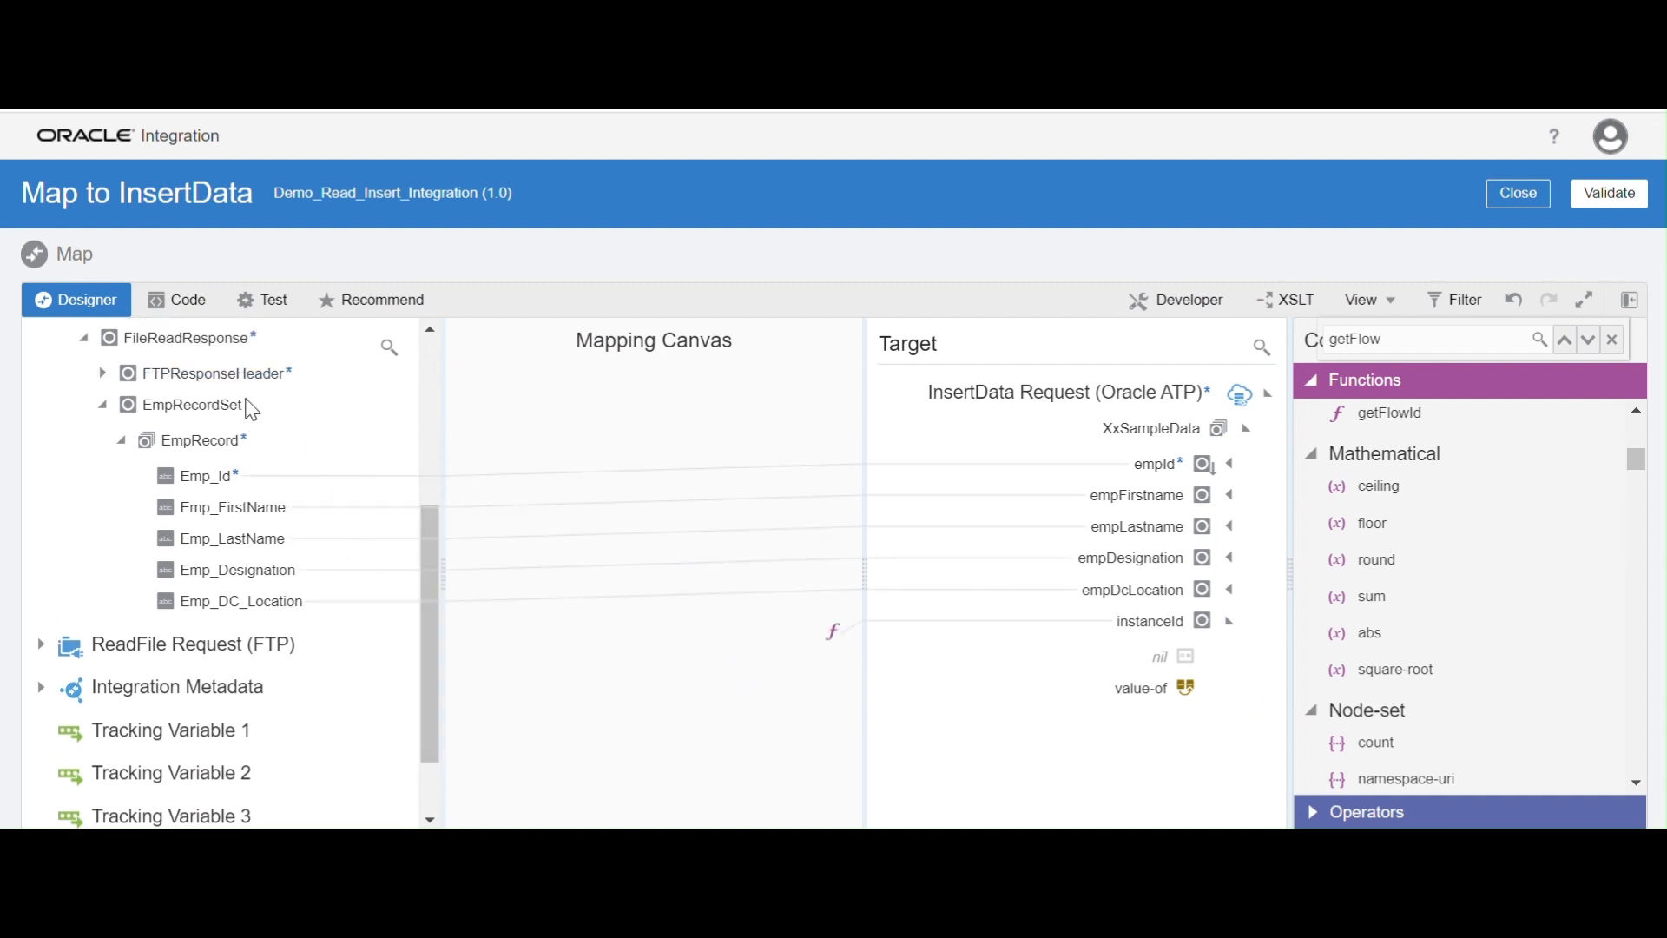
pyautogui.moveTo(231, 449); pyautogui.dragTo(1072, 439)
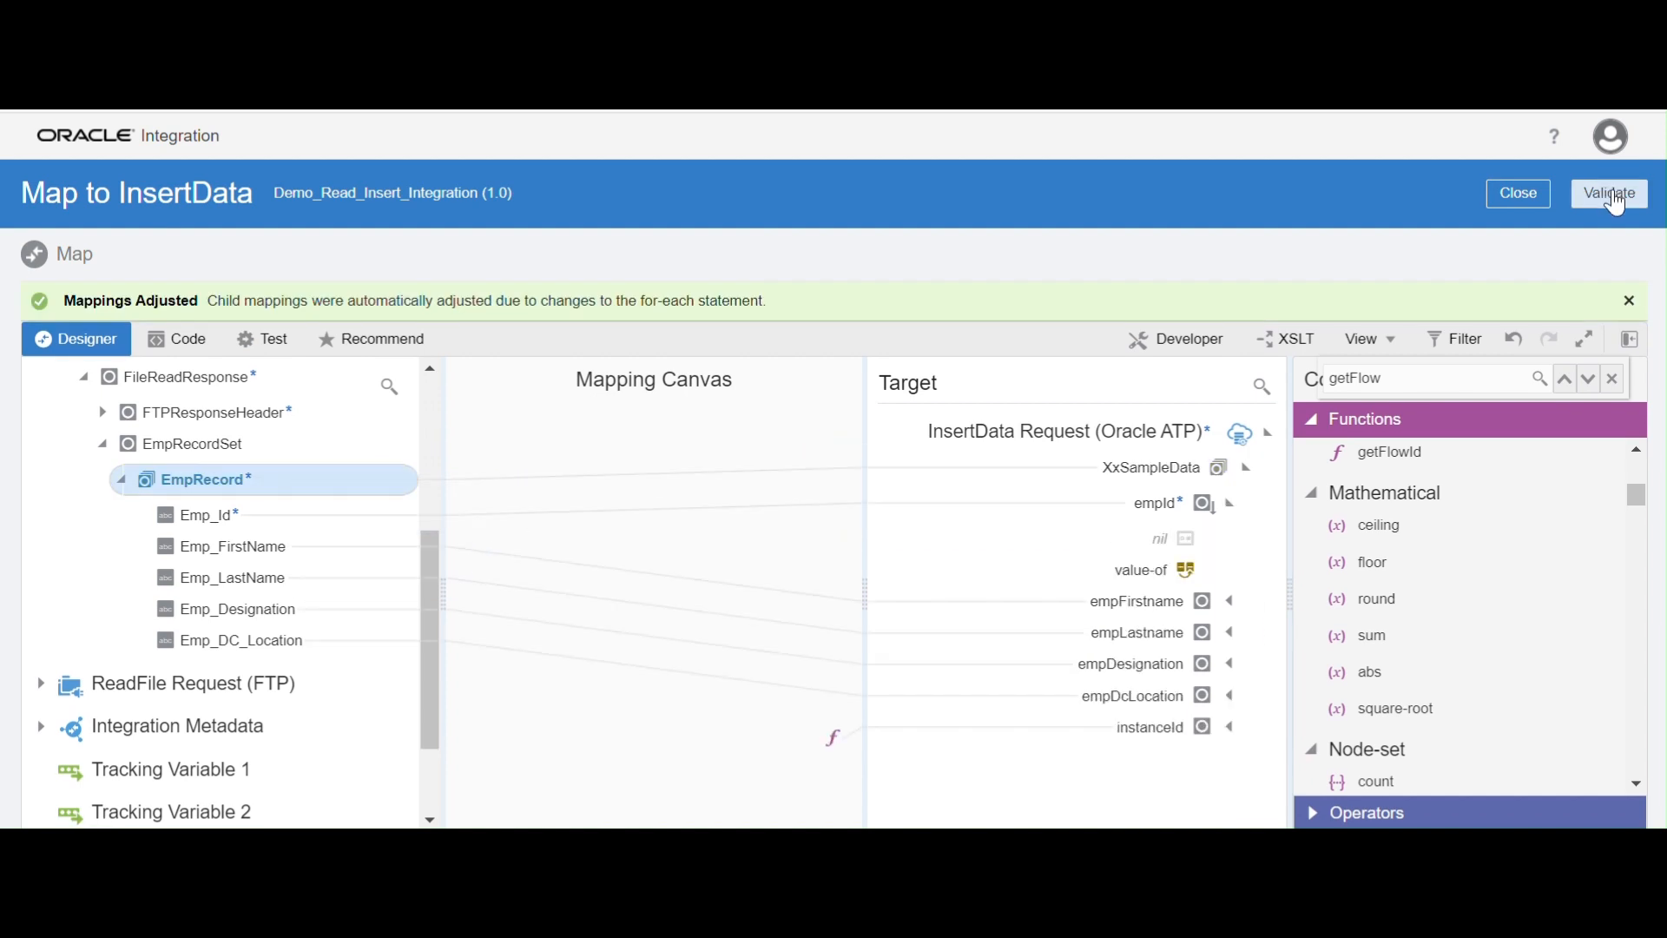
pyautogui.click(1615, 186)
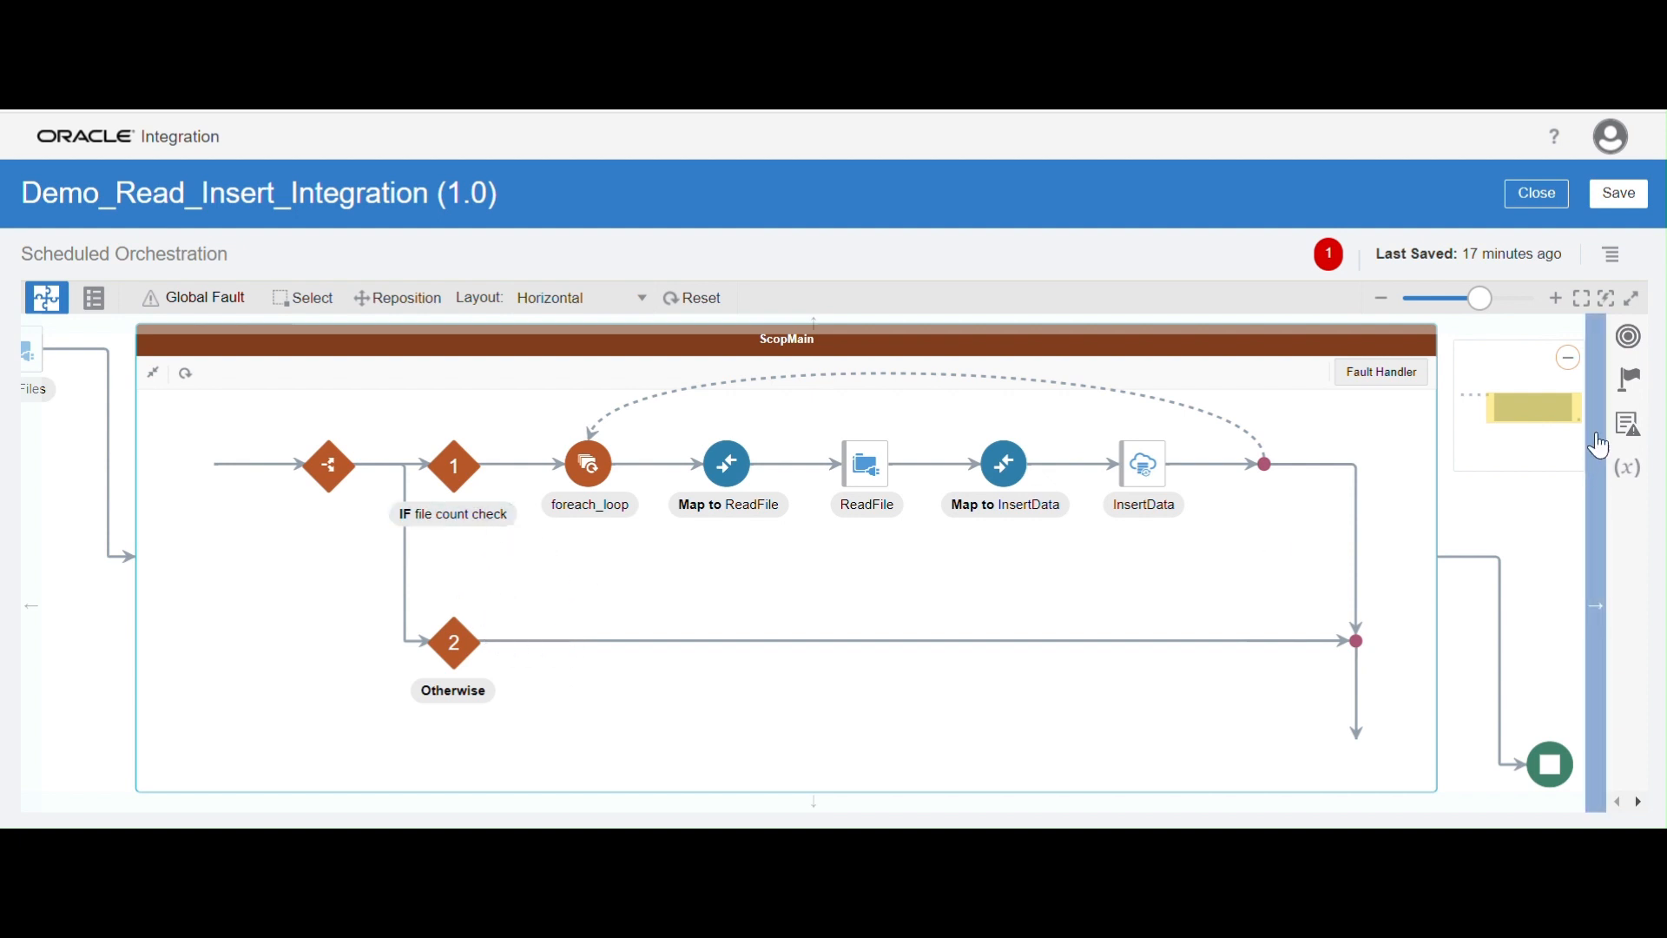
# Add a notification action named Notification to the Otherwise branch
pyautogui.click(1633, 393)
pyautogui.moveTo(1591, 514); pyautogui.dragTo(1467, 686)
pyautogui.moveTo(1315, 599); pyautogui.dragTo(530, 647)
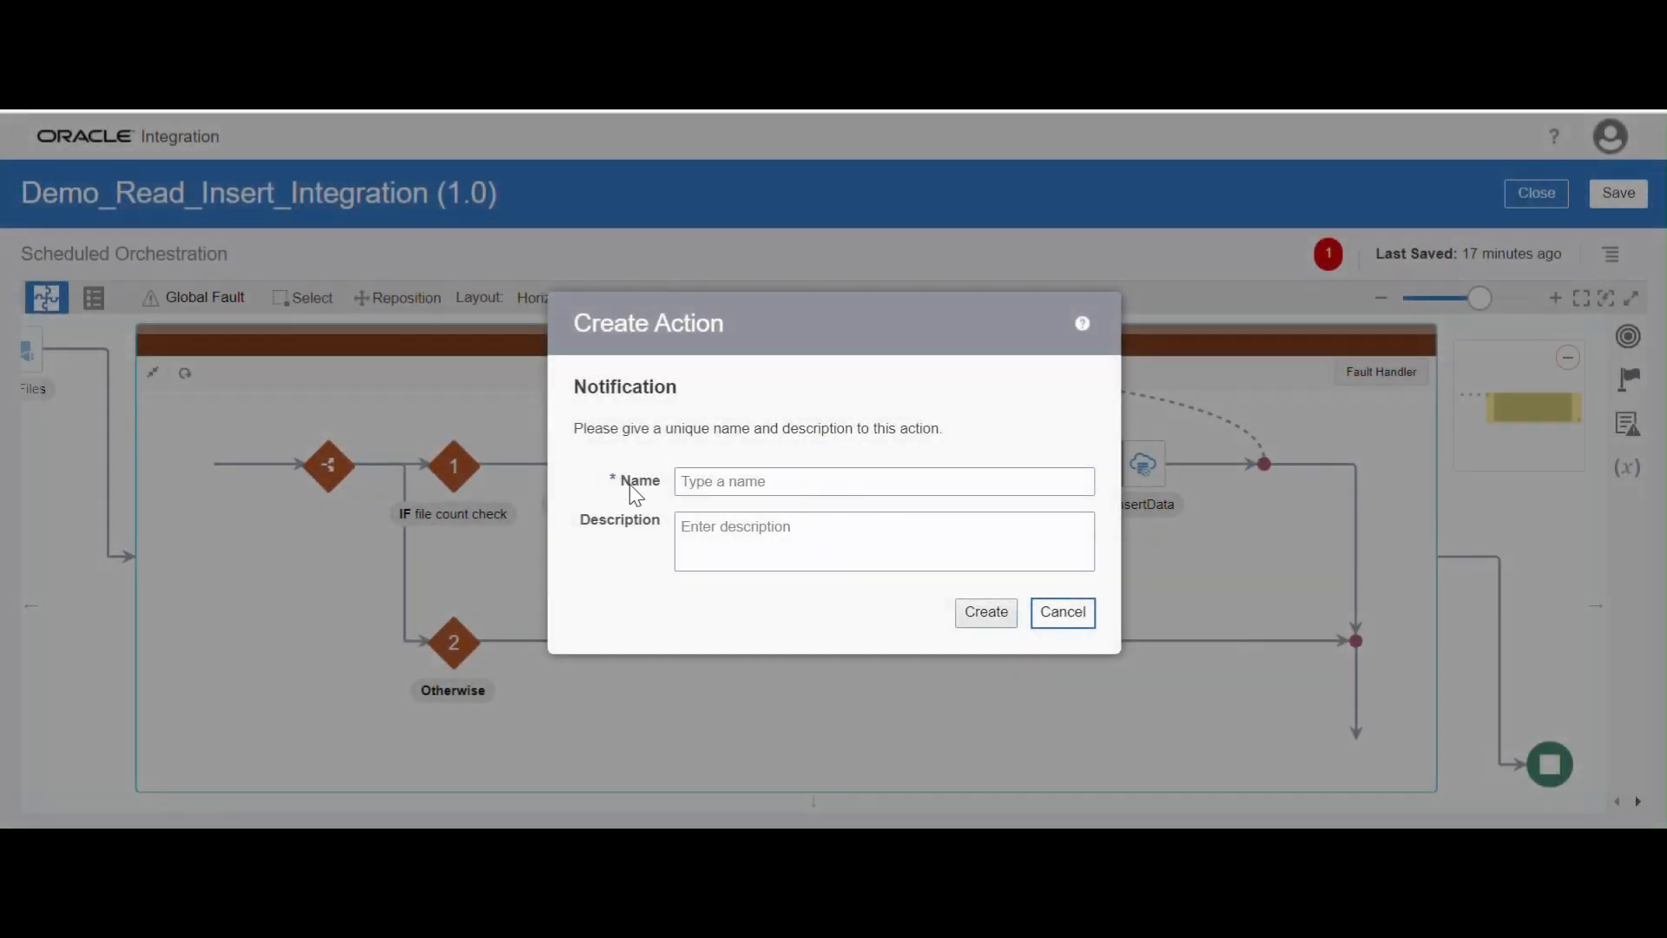
pyautogui.click(712, 473)
pyautogui.write('notif')
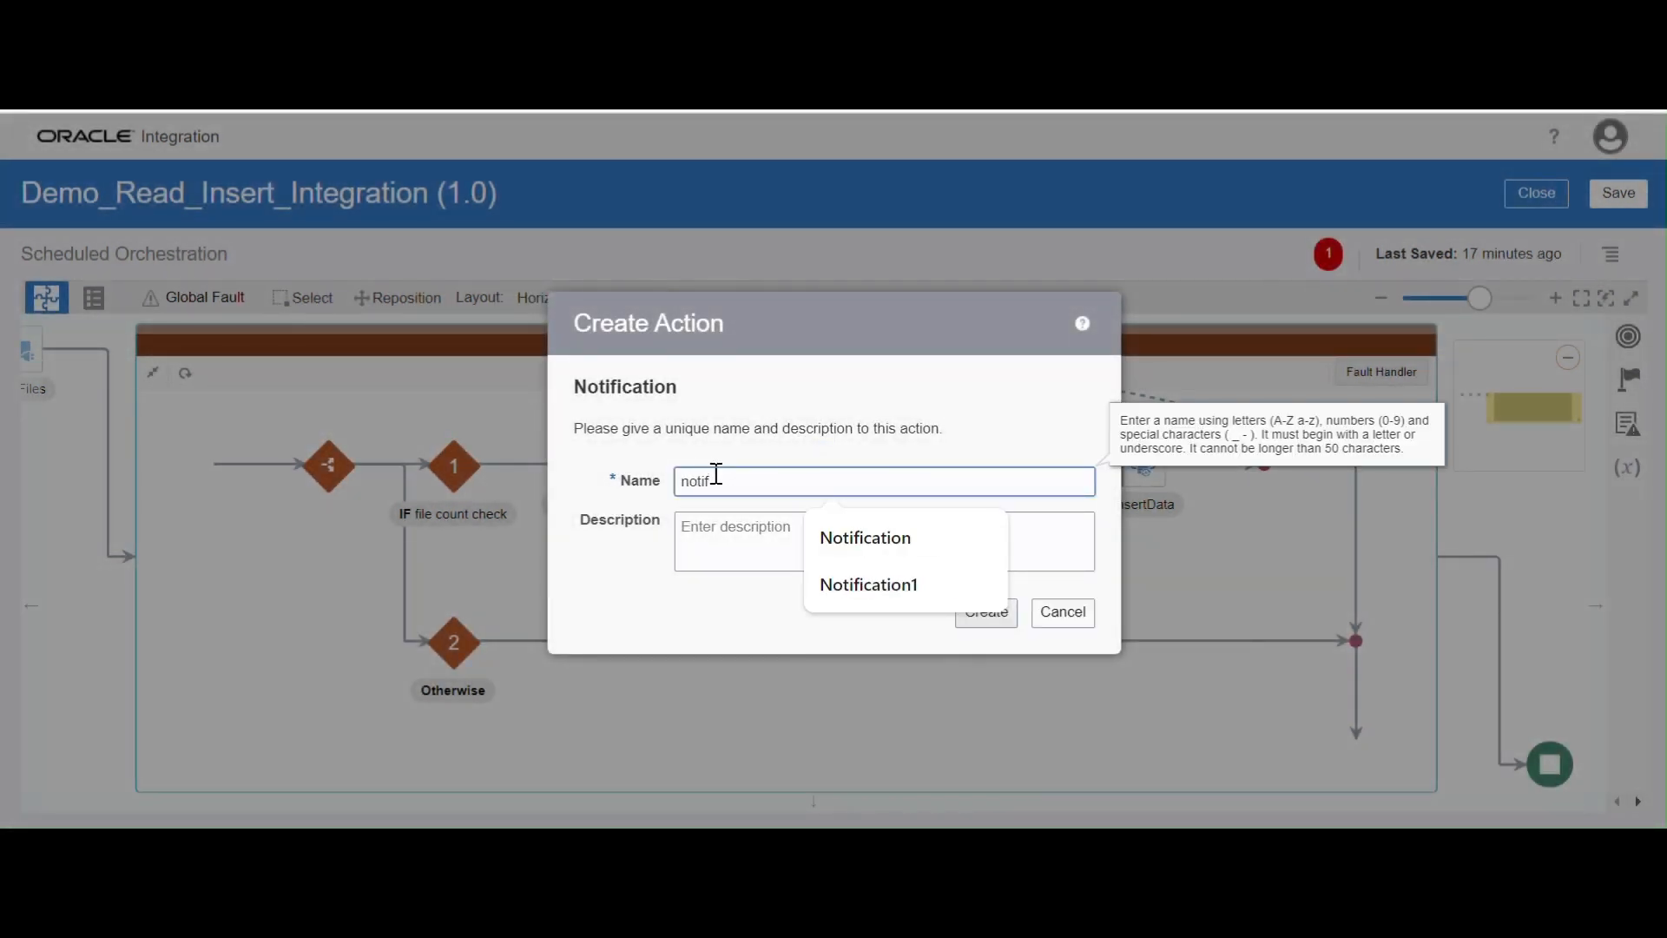
pyautogui.click(832, 546)
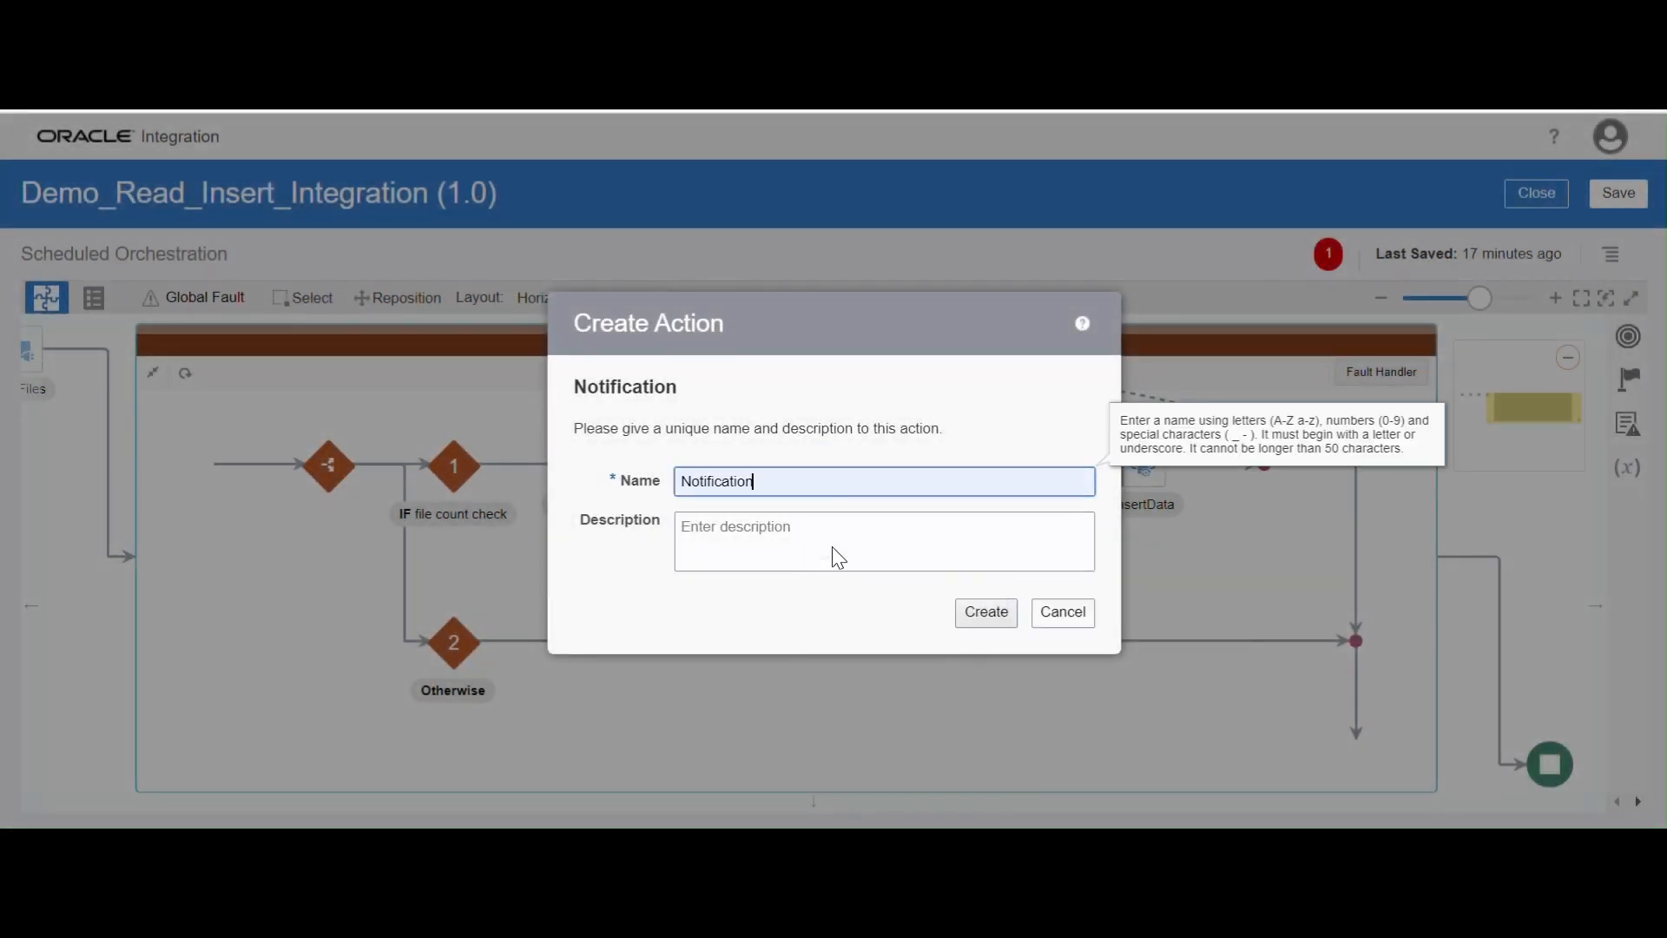
pyautogui.click(975, 622)
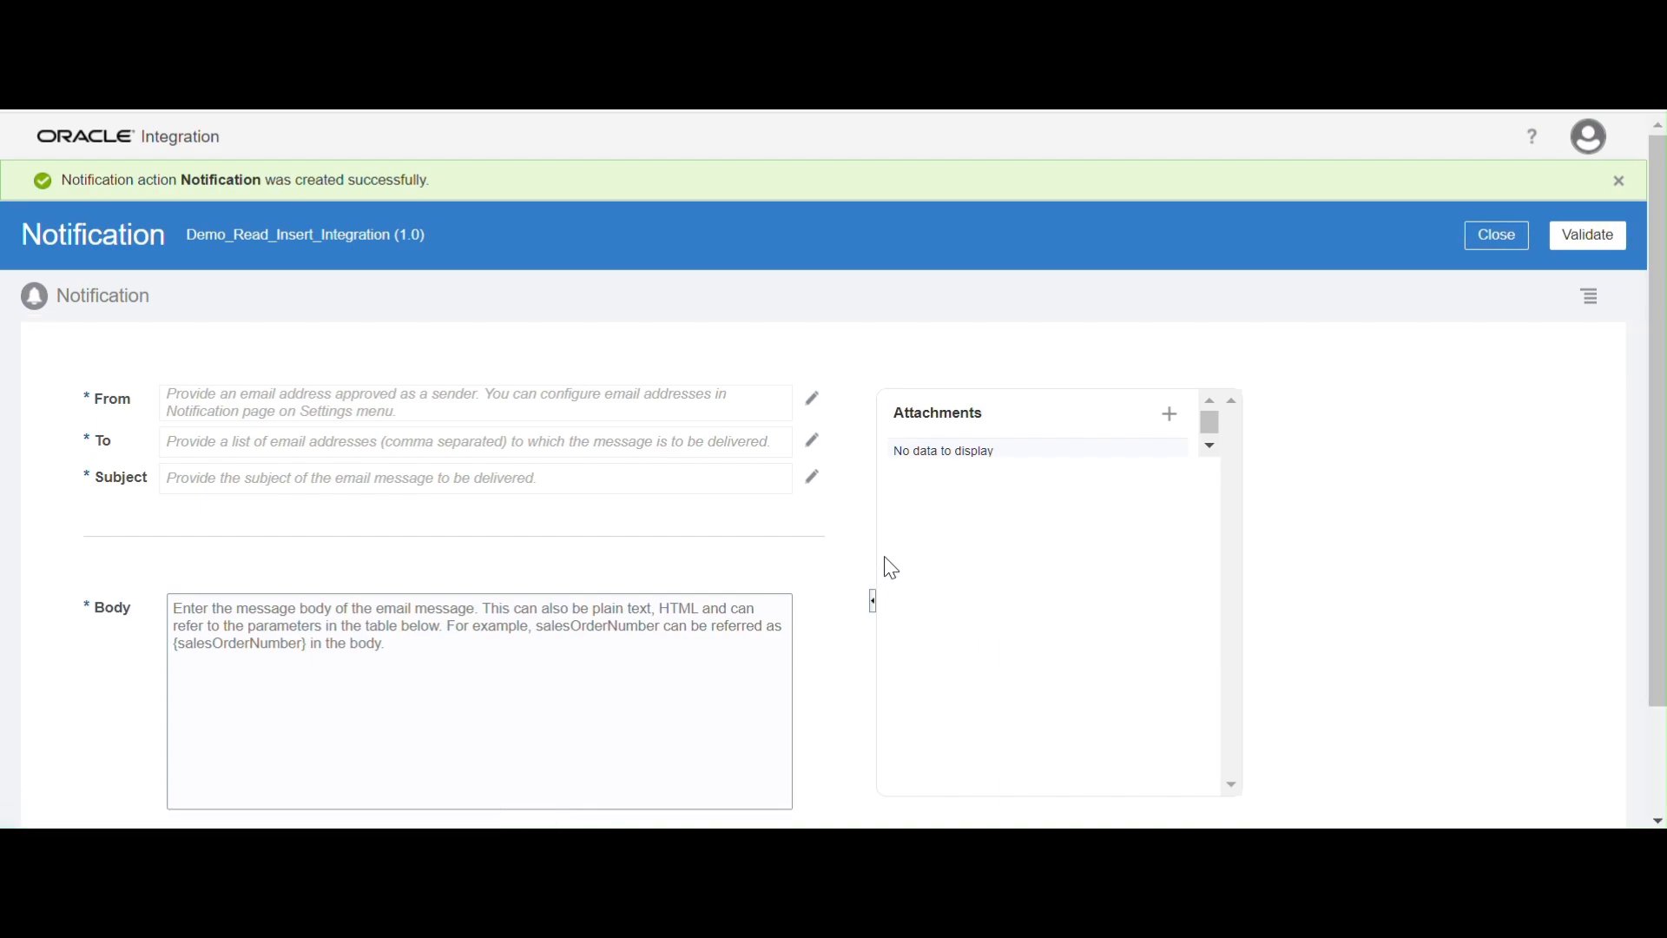
# Set the notification's From expression to the sender's e-mail address in single quotes and validate it
pyautogui.click(813, 399)
pyautogui.click(737, 338)
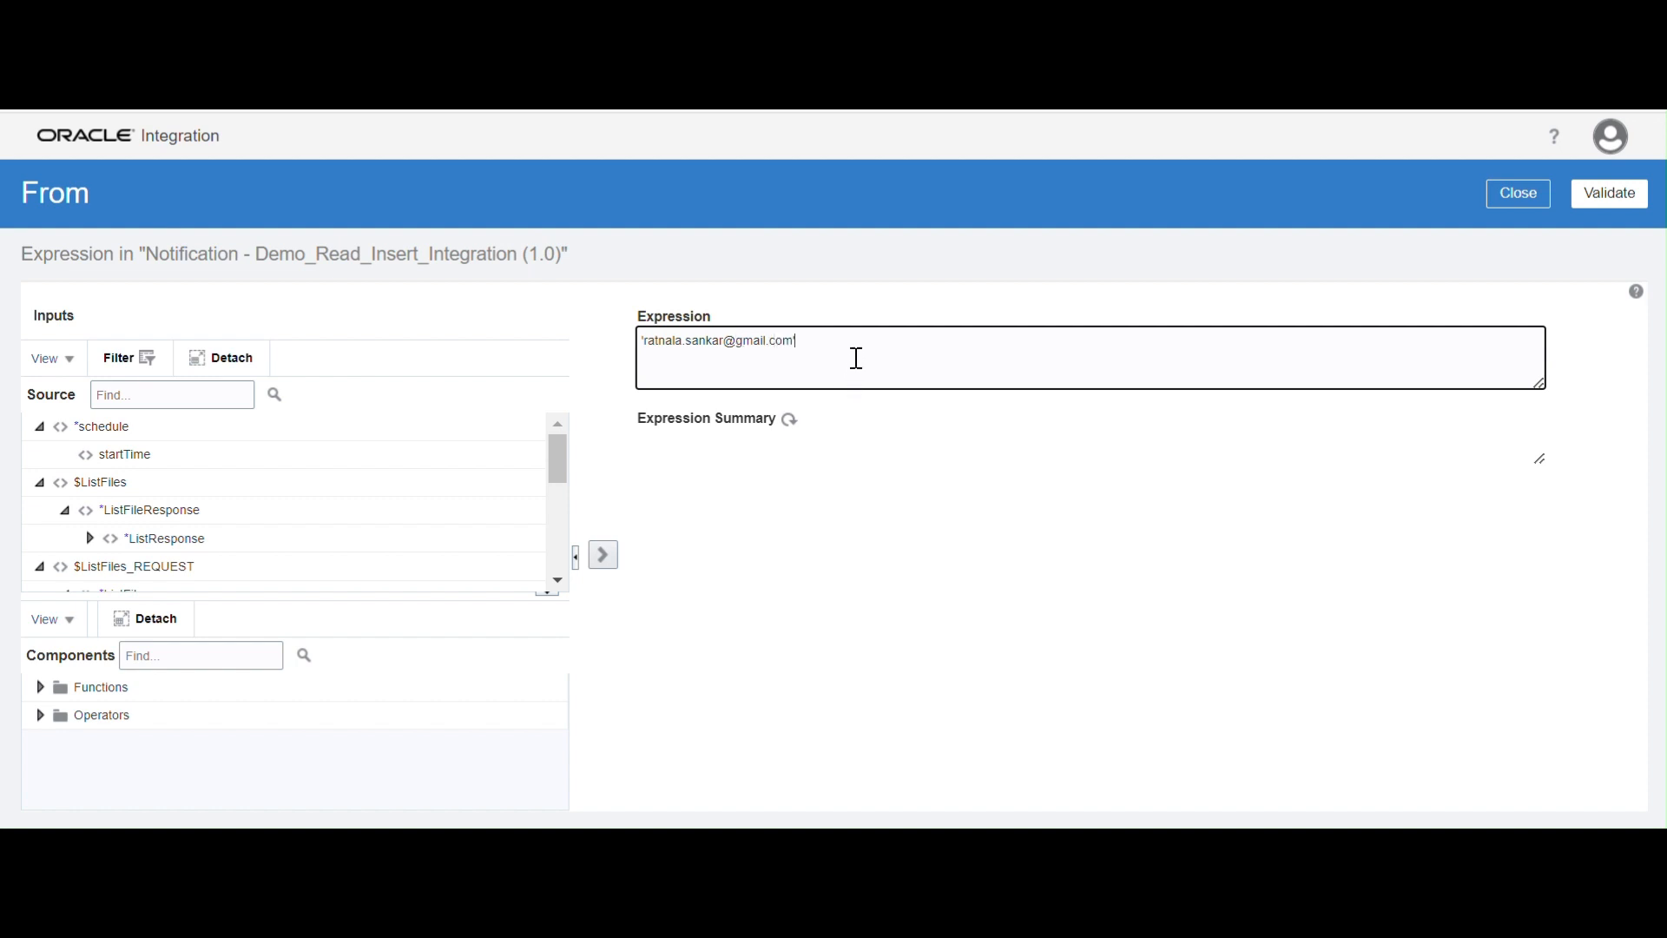
pyautogui.moveTo(856, 357); pyautogui.dragTo(346, 350)
pyautogui.click(1609, 193)
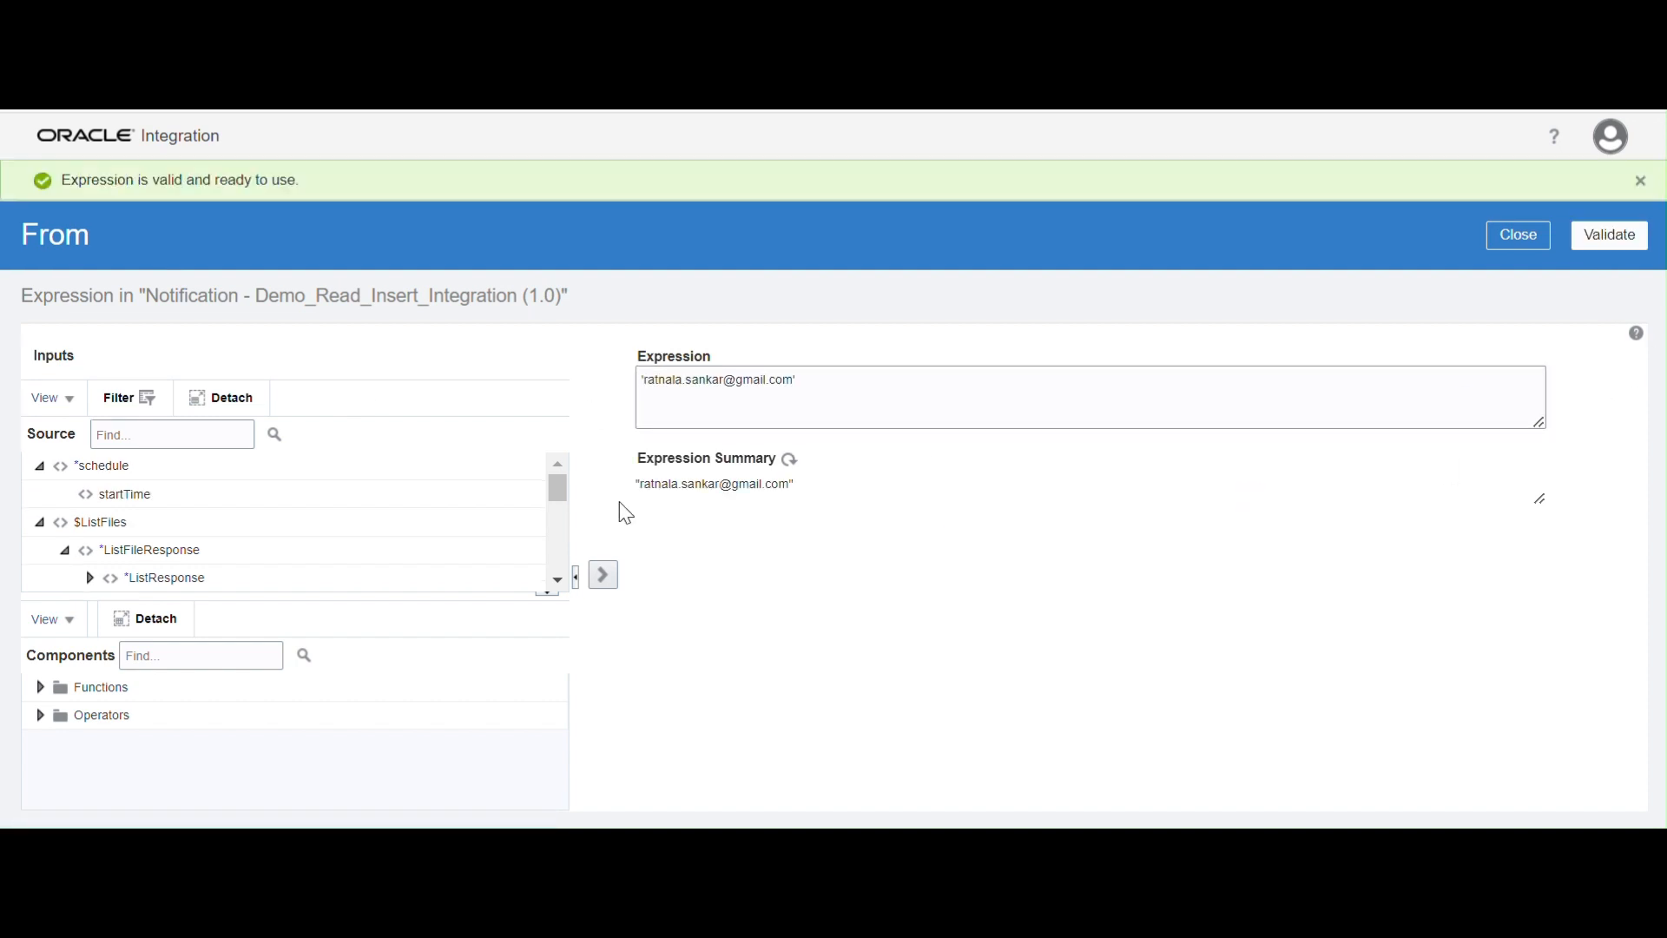
pyautogui.click(1519, 236)
# Set the notification's To expression to the recipient's e-mail address in single quotes and validate it
pyautogui.click(813, 396)
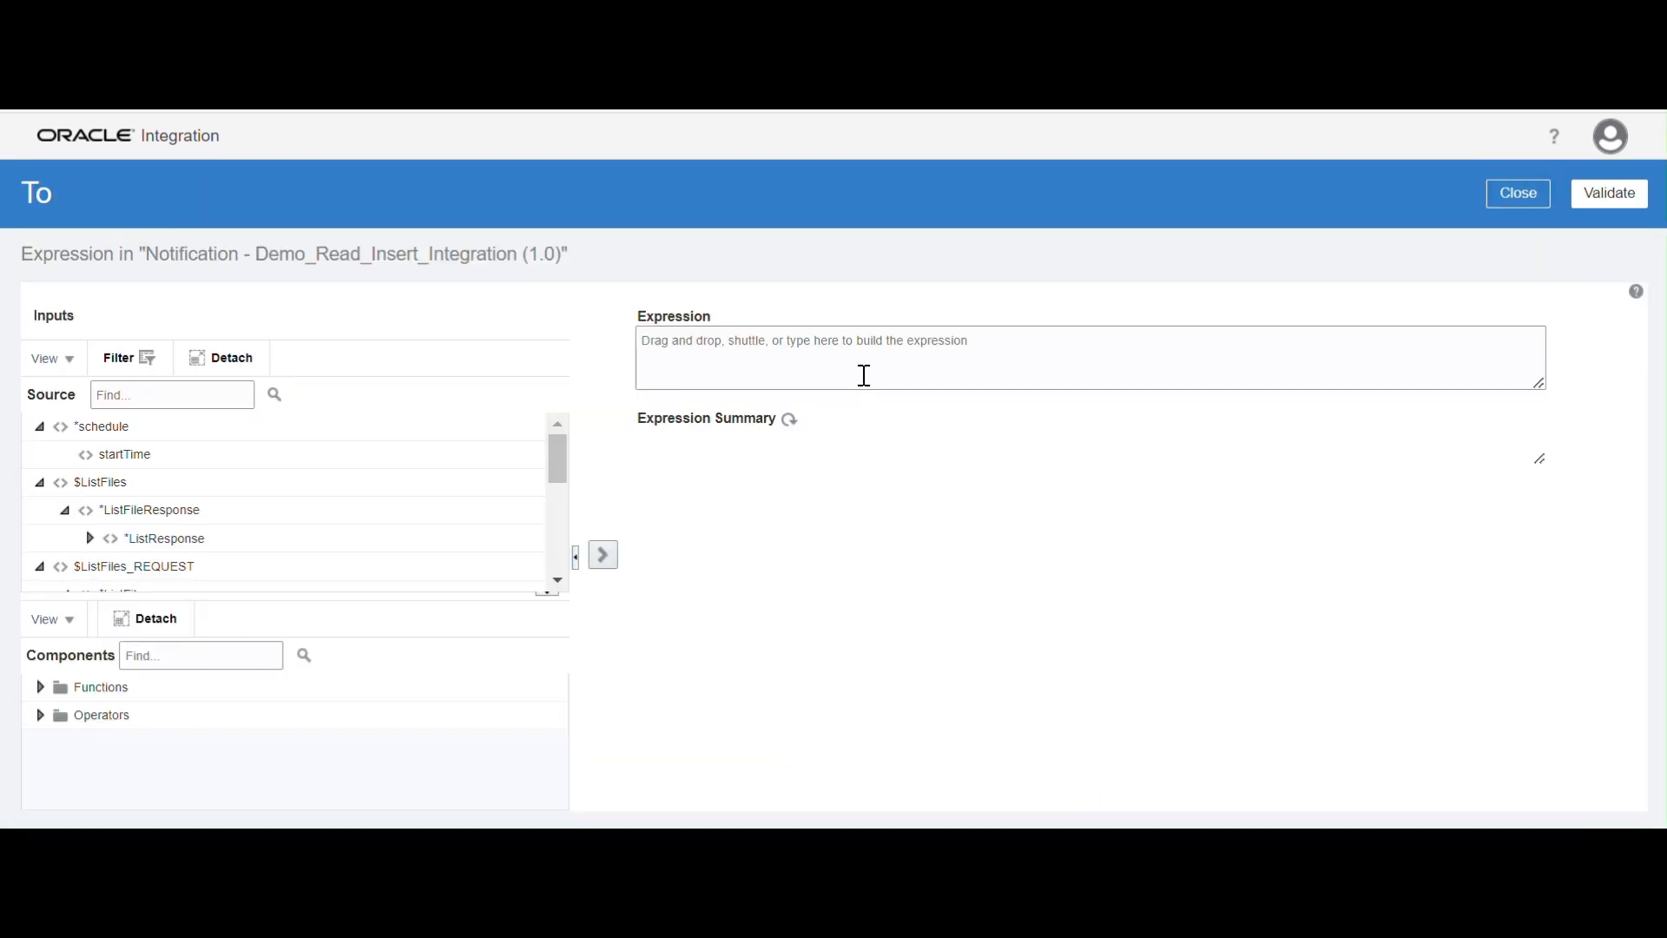
pyautogui.click(863, 372)
pyautogui.hotkey('ctrl', 'v')
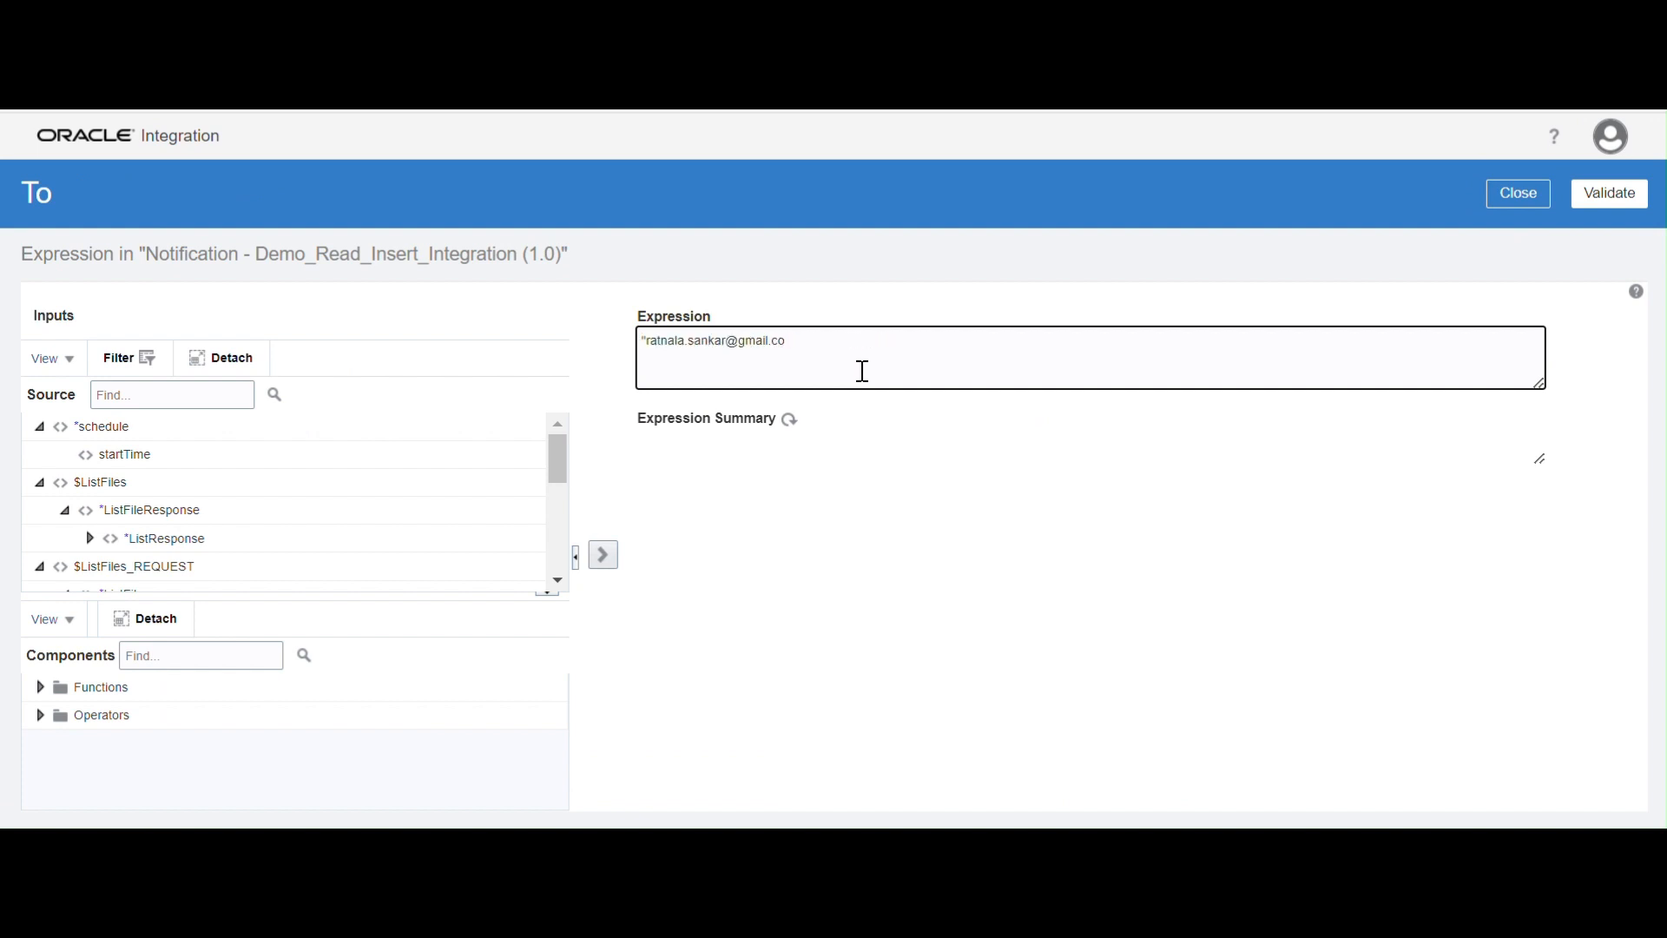
pyautogui.press('BackSpace')
pyautogui.press('BackSpace')
pyautogui.press('BackSpace')
pyautogui.press('BackSpace')
pyautogui.press('BackSpace')
pyautogui.press('BackSpace')
pyautogui.press('BackSpace')
pyautogui.press('BackSpace')
pyautogui.press('BackSpace')
pyautogui.press('BackSpace')
pyautogui.press('BackSpace')
pyautogui.press('BackSpace')
pyautogui.press('BackSpace')
pyautogui.press('BackSpace')
pyautogui.press('BackSpace')
pyautogui.press('BackSpace')
pyautogui.press('BackSpace')
pyautogui.press('BackSpace')
pyautogui.press('BackSpace')
pyautogui.press('BackSpace')
pyautogui.click(1609, 193)
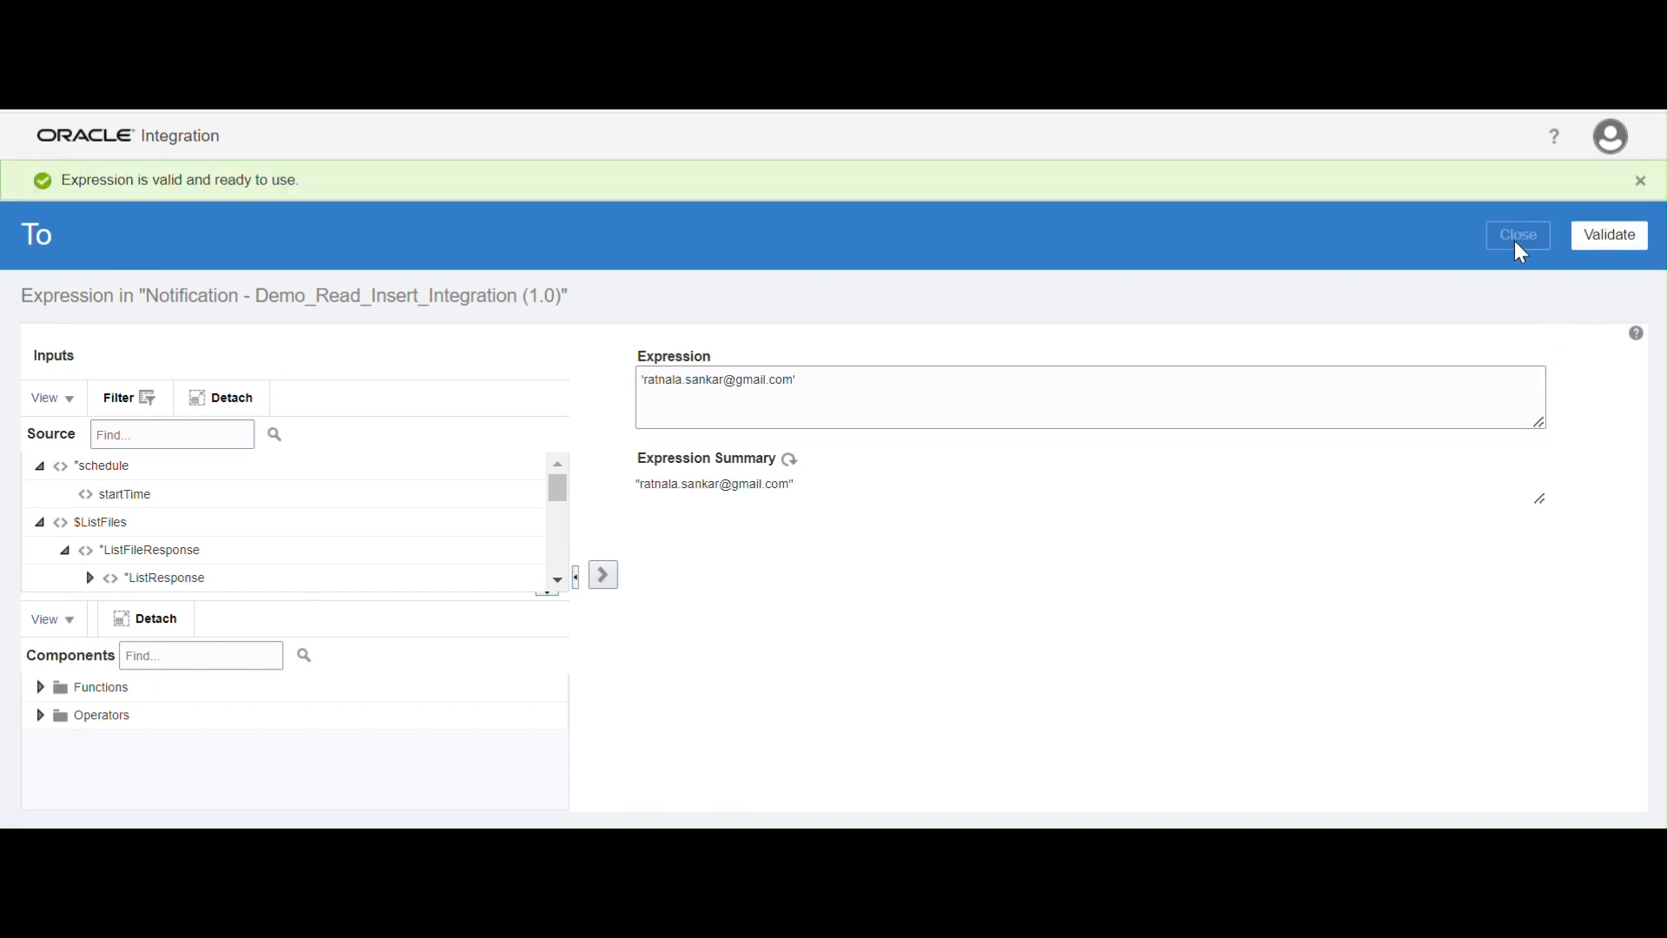
pyautogui.click(1519, 237)
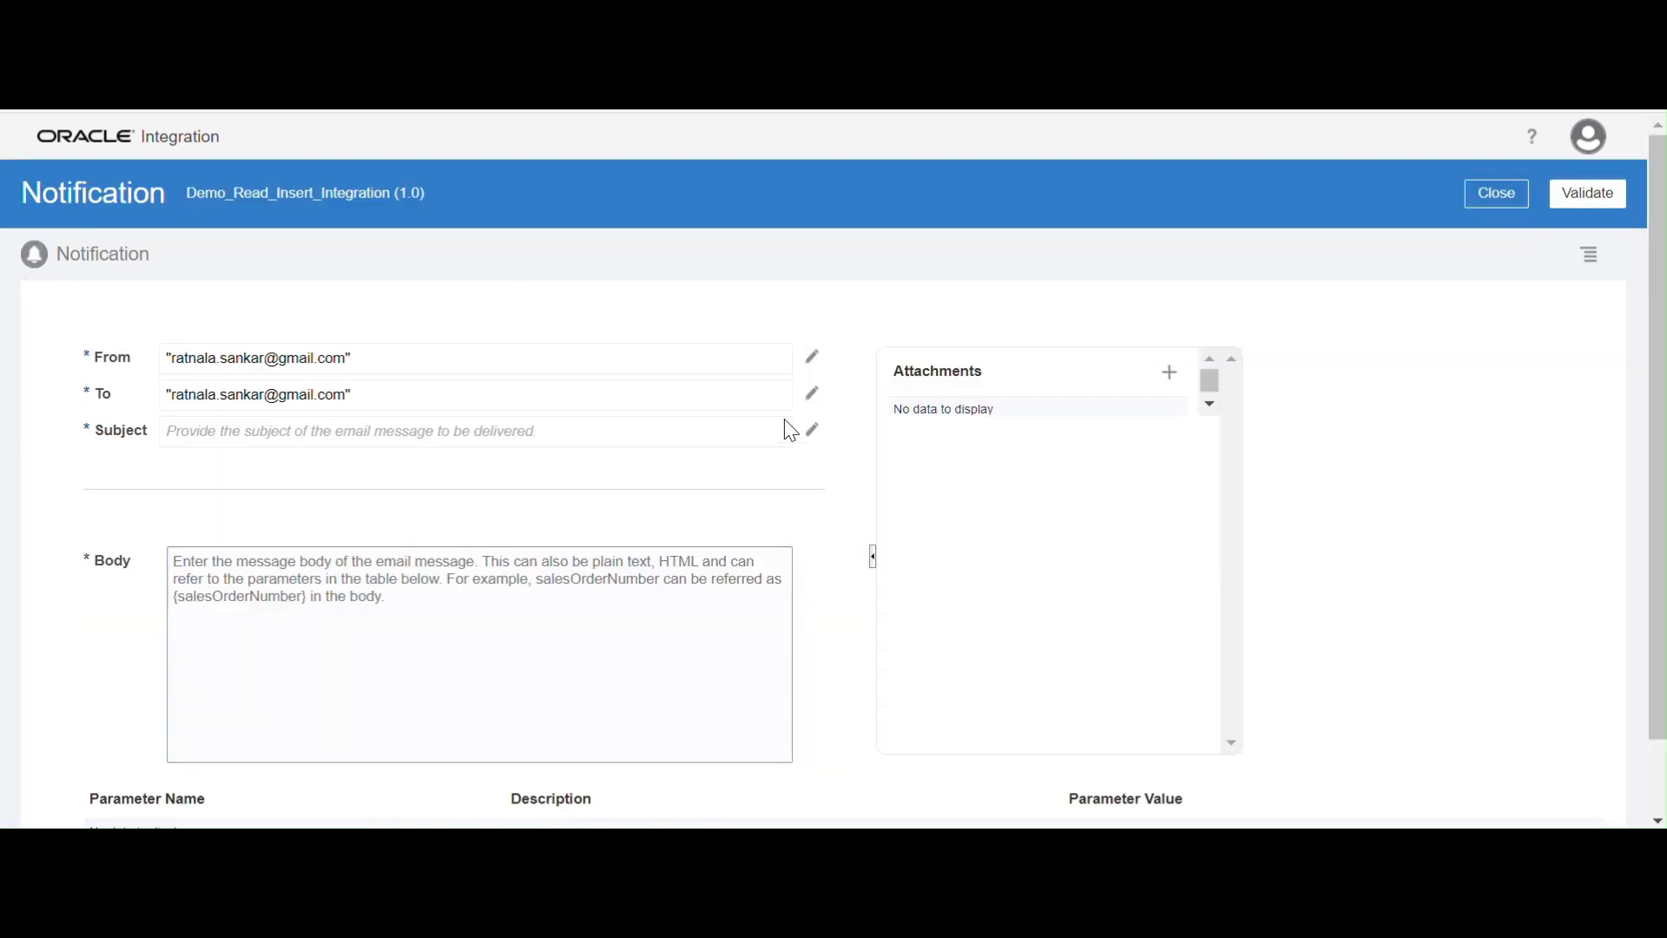
# Set the notification's Subject expression to 'FTP File status' and validate it
pyautogui.click(812, 429)
pyautogui.click(873, 360)
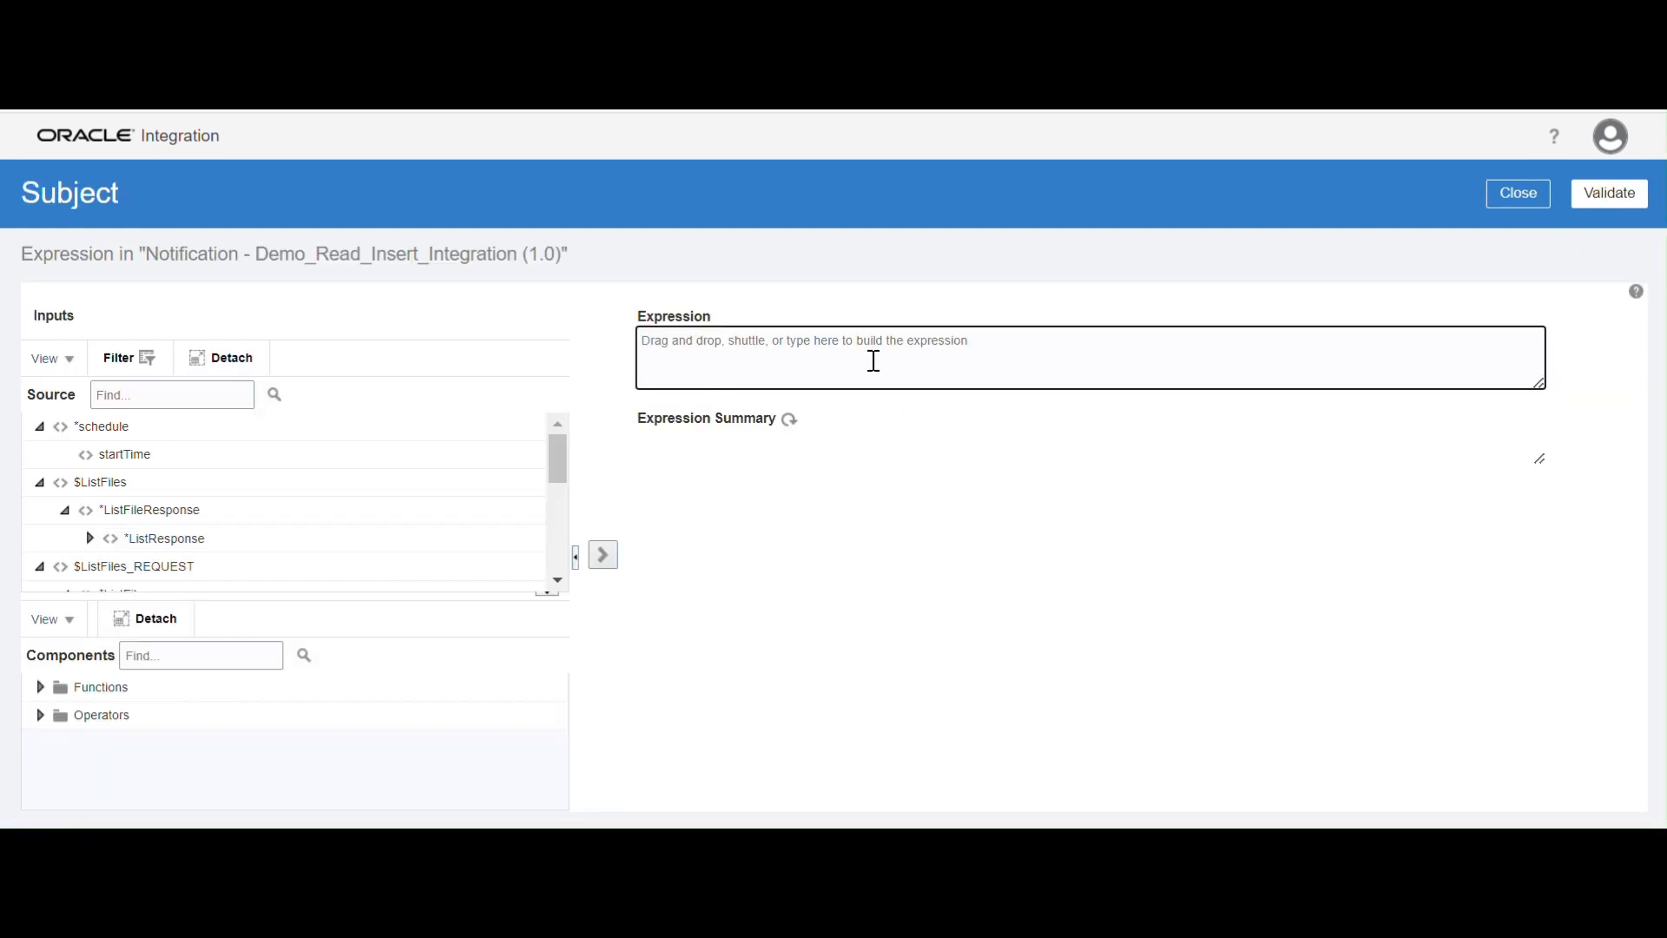
pyautogui.write("'FTP File status")
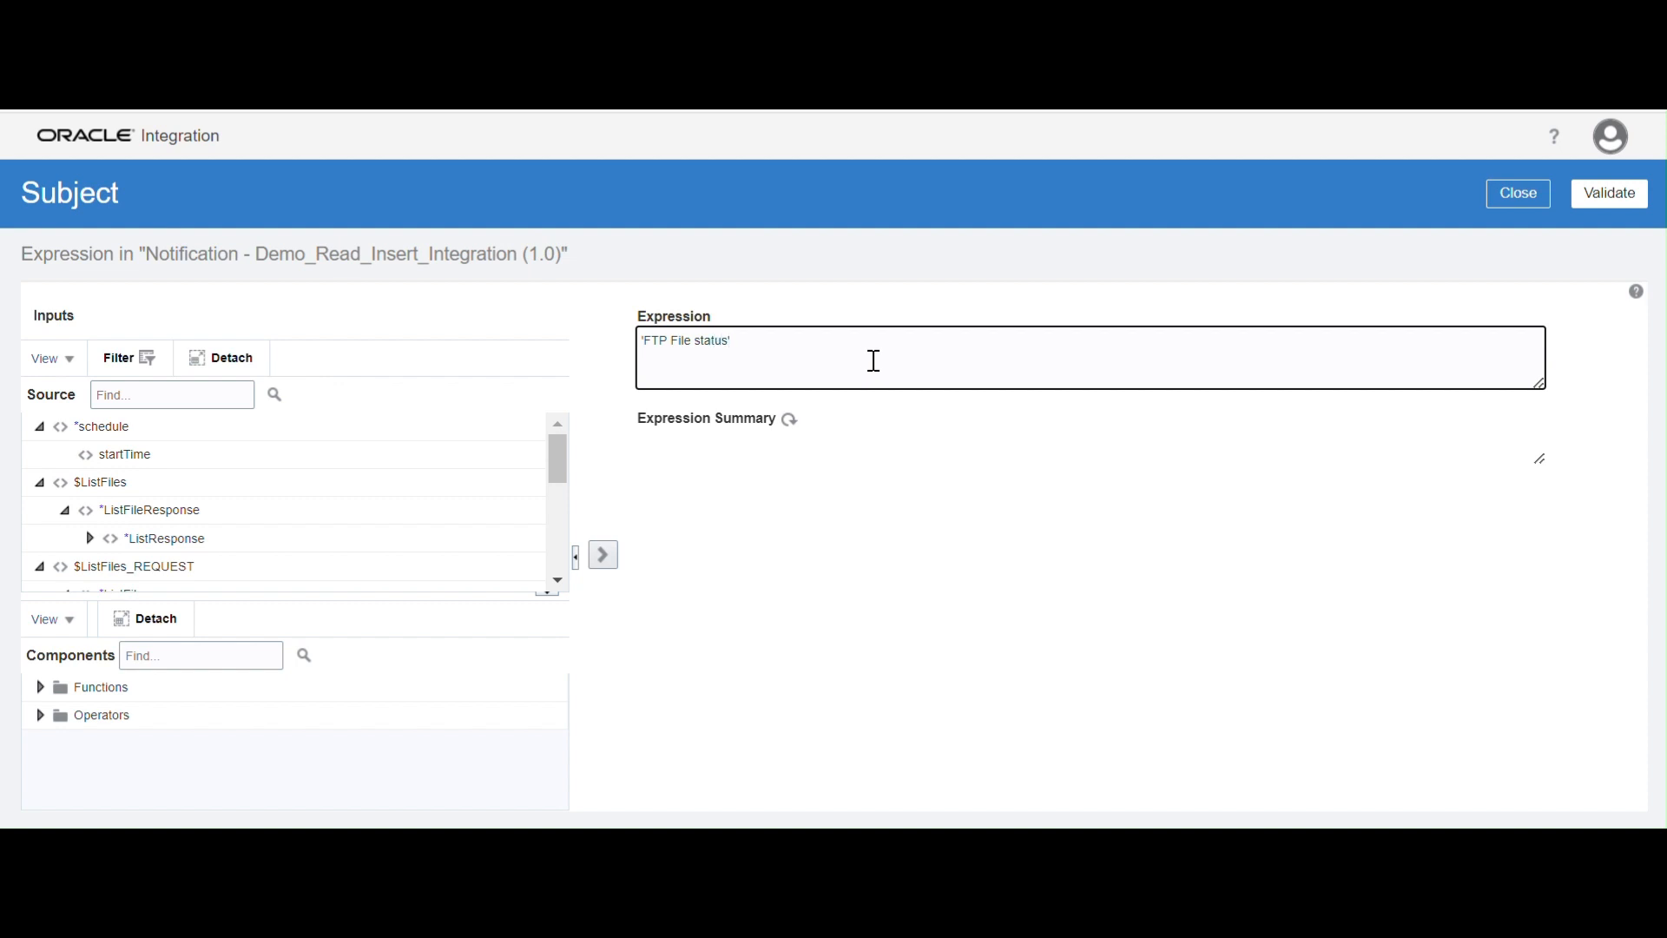
pyautogui.click(1609, 193)
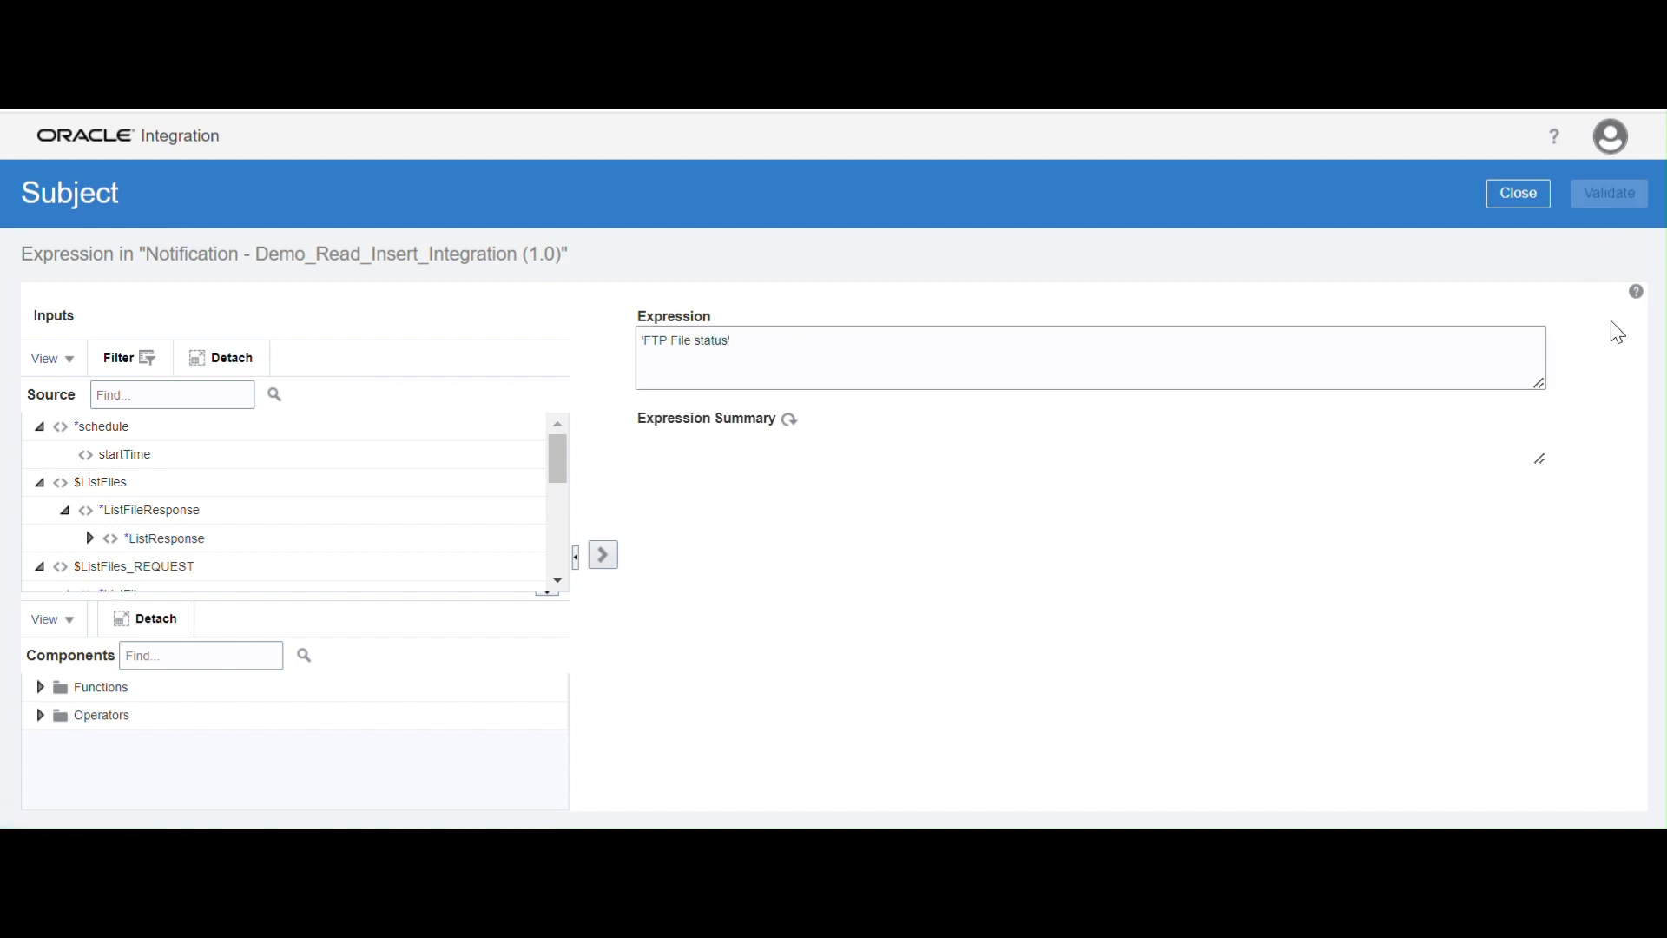
pyautogui.click(1518, 232)
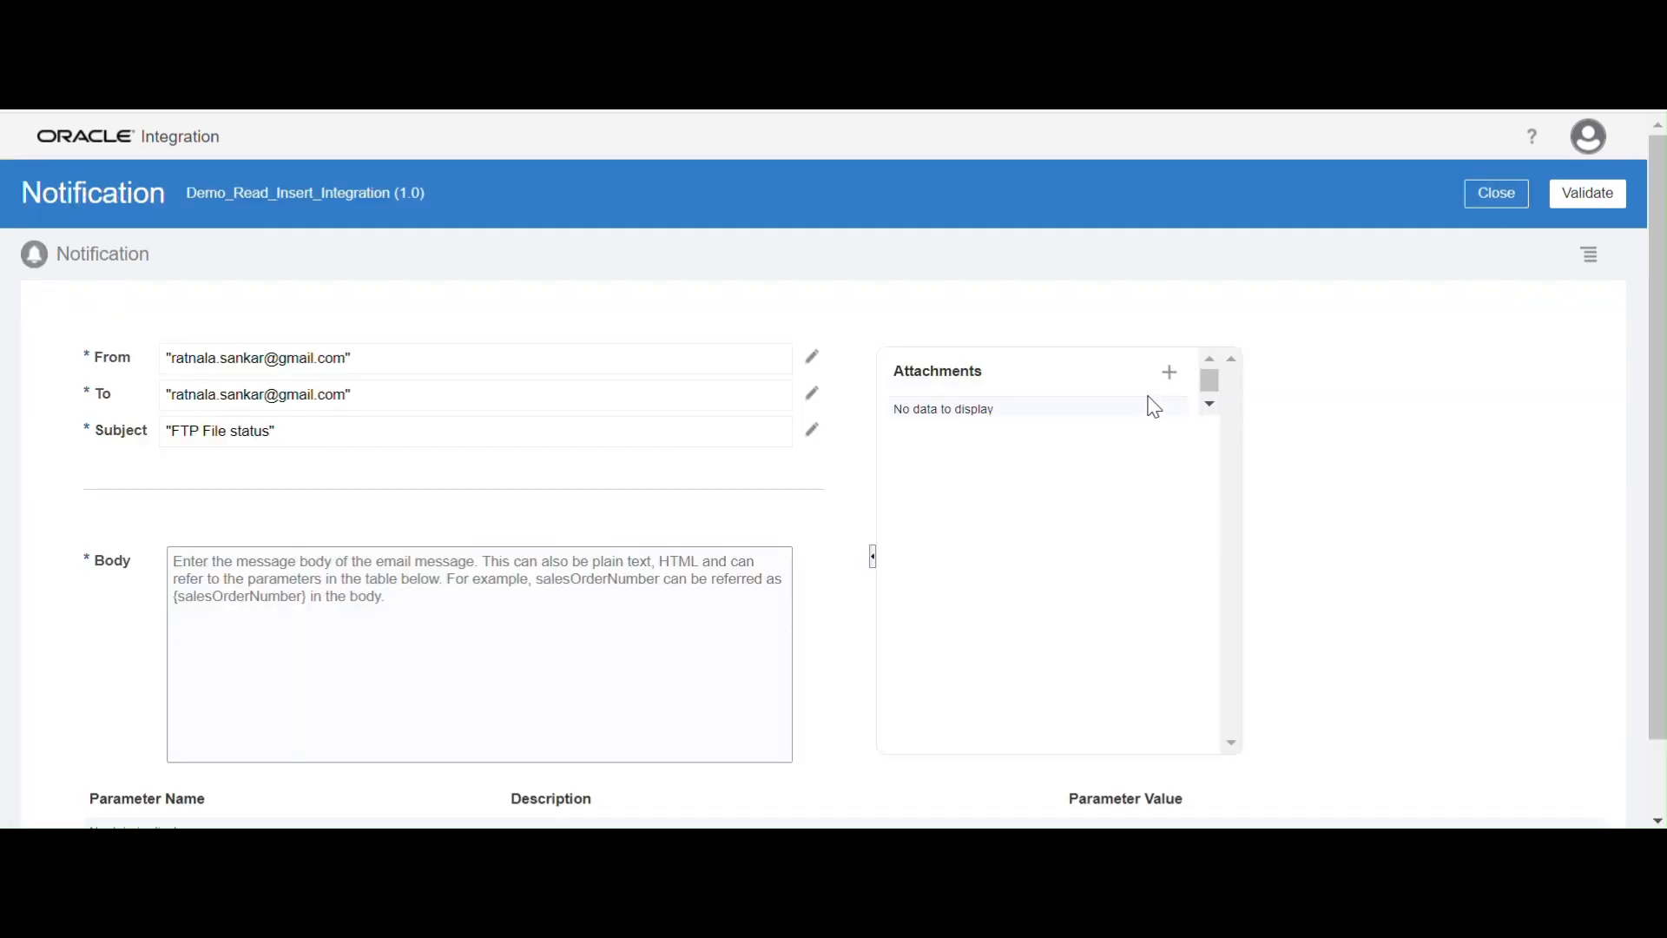
# Write the notification body "Hi Team, There are no files exists in the SFTP Location. Regards, OIC Dev Team", then validate and close the action
pyautogui.click(210, 642)
pyautogui.write('Hi Team,')
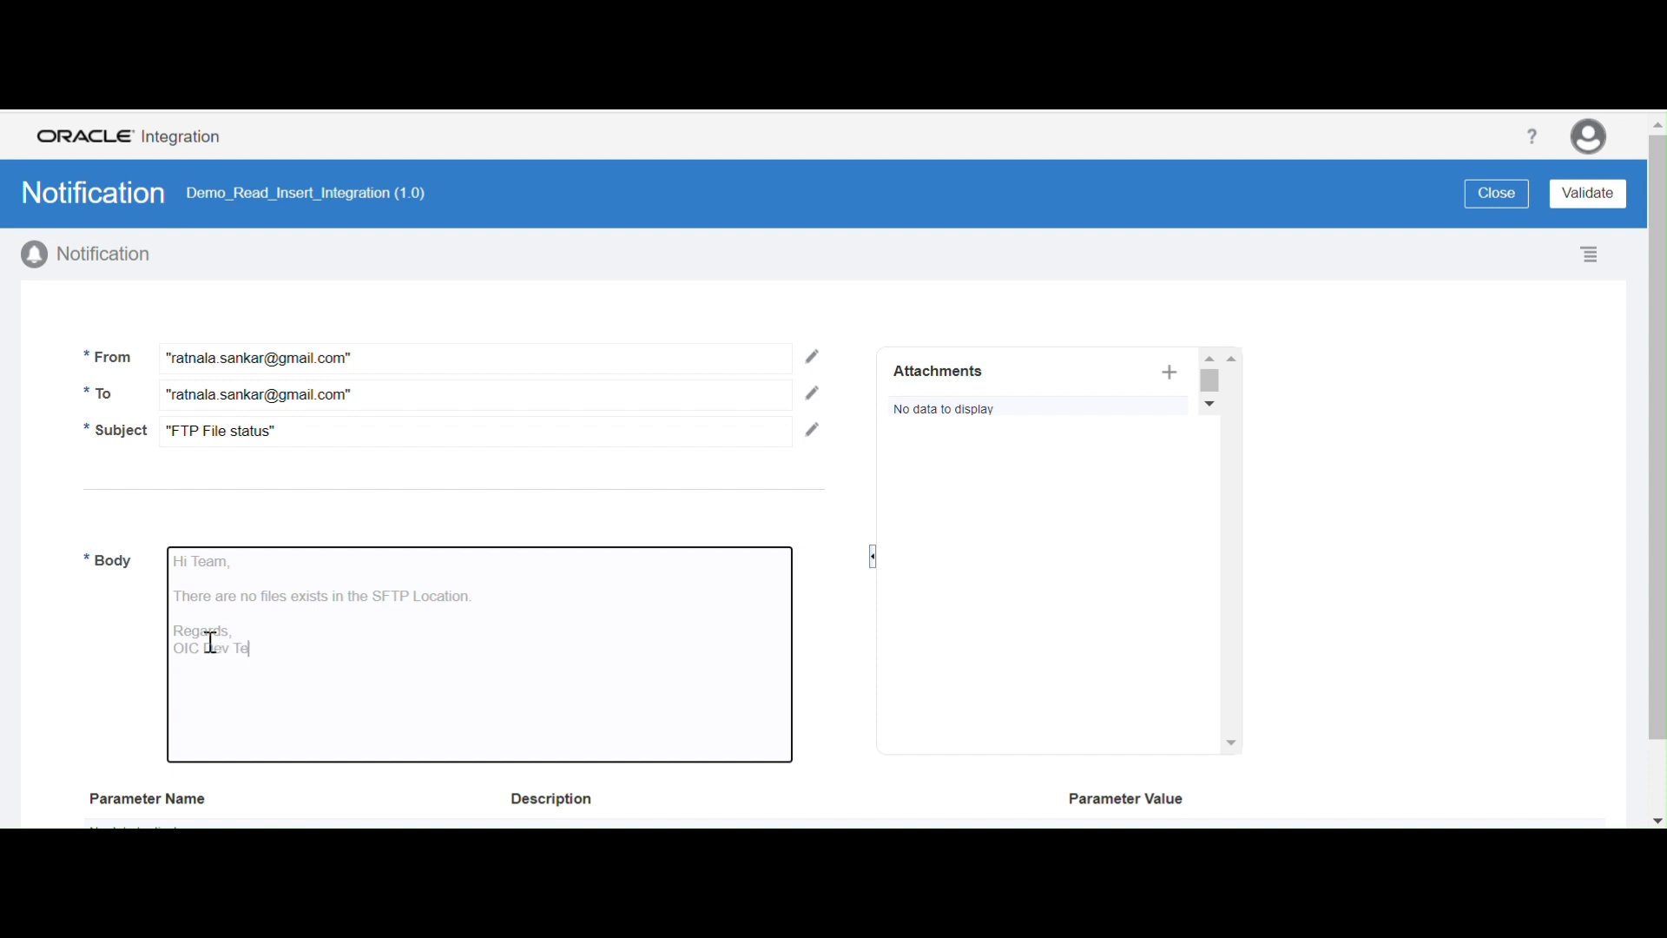
pyautogui.scroll(-1, 319, 599)
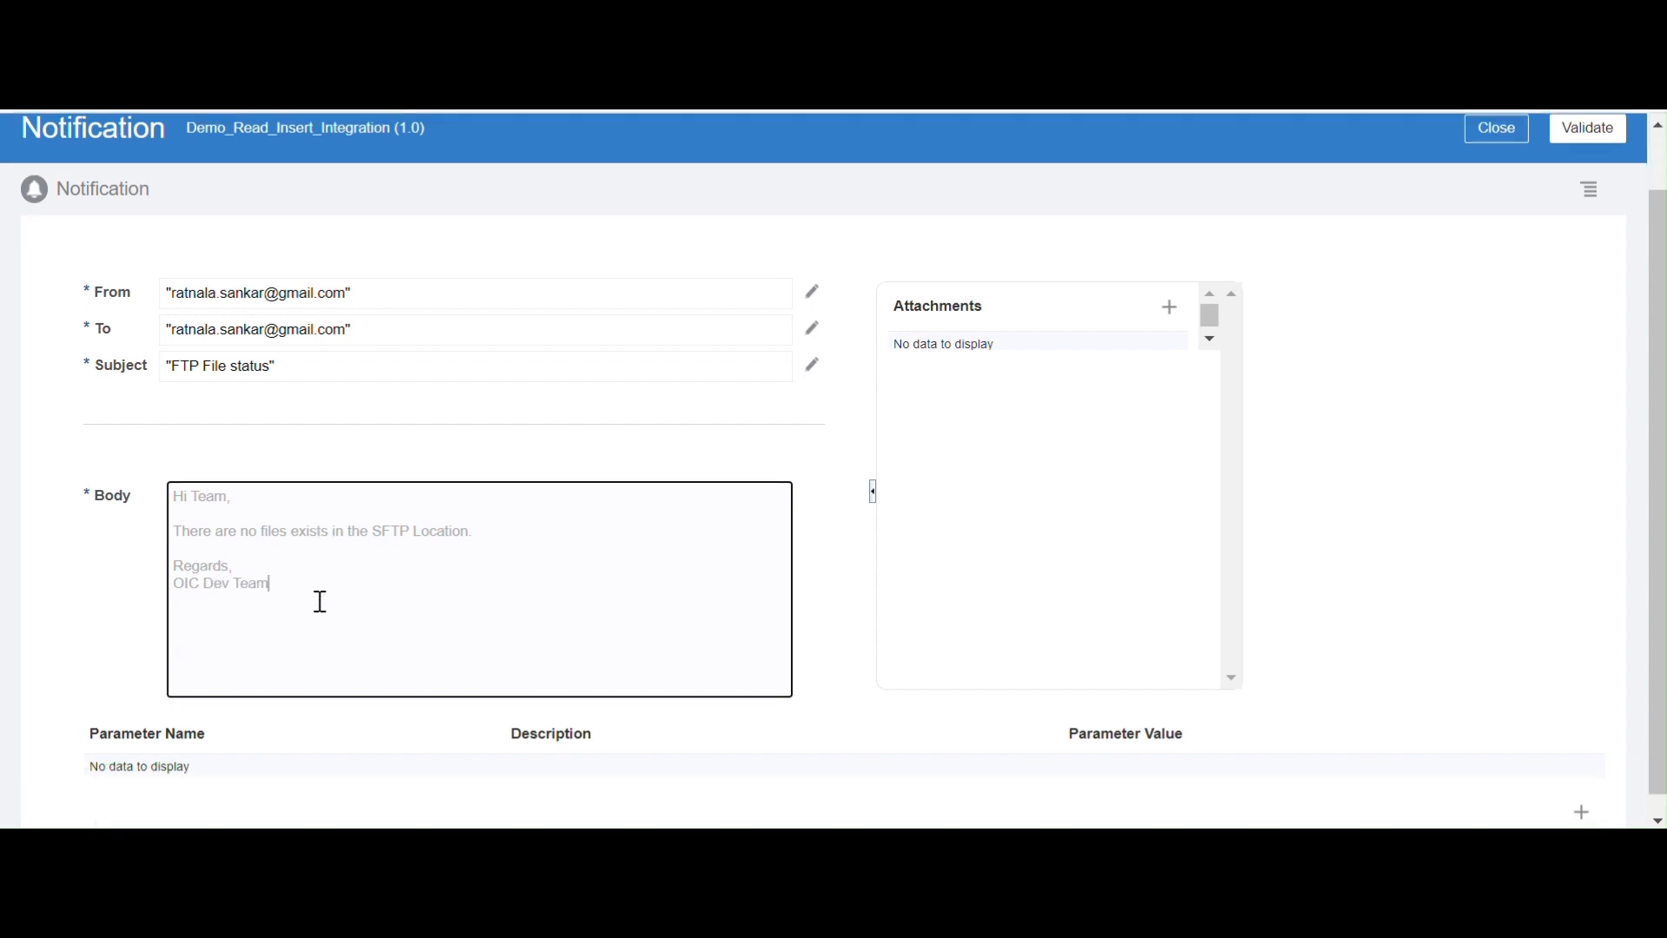
pyautogui.scroll(1, 871, 563)
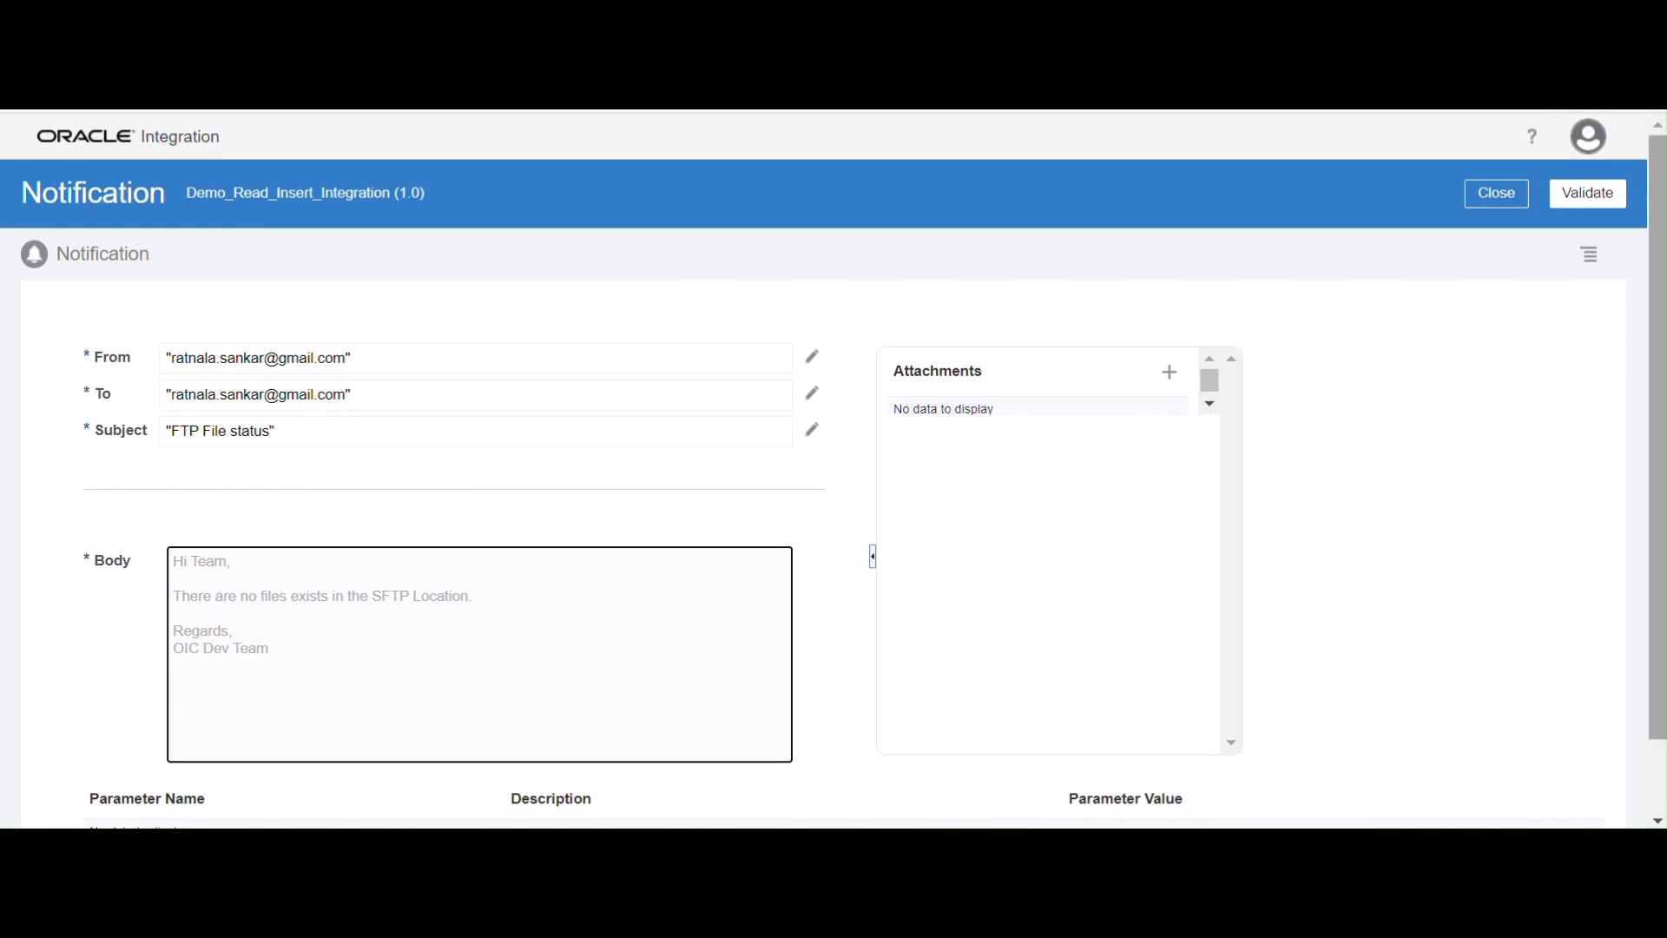
pyautogui.click(1607, 210)
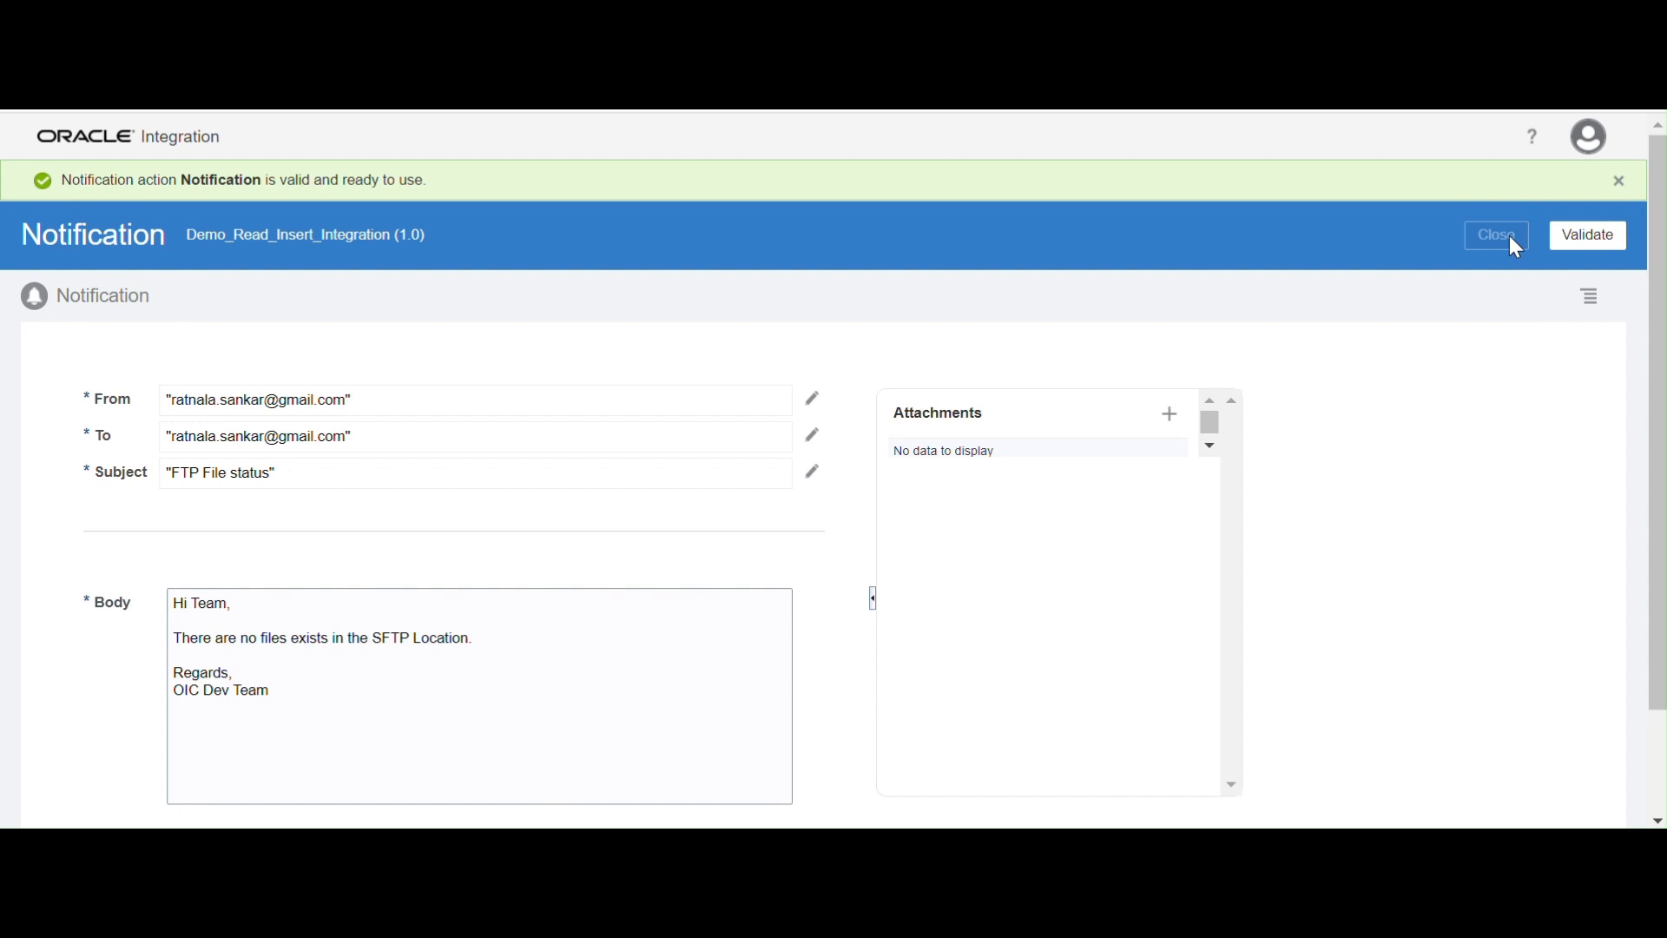
pyautogui.click(1509, 235)
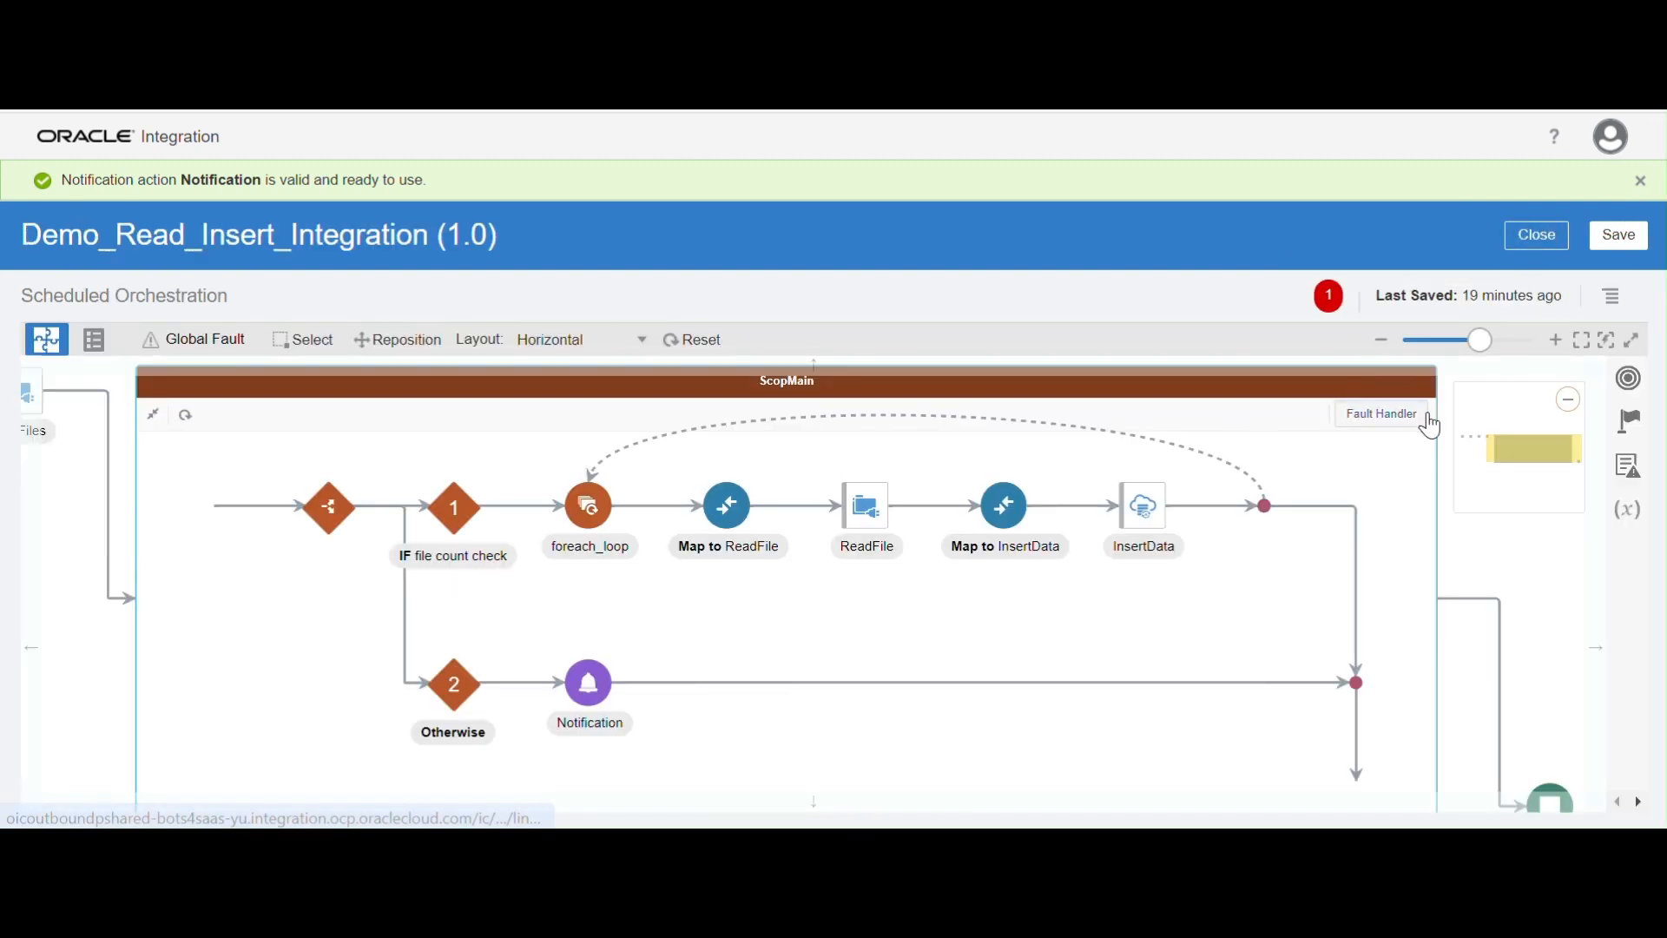
# Assign the schedule's startTime as the primary business identifier for tracking, then save and close the integration
pyautogui.moveTo(1467, 341); pyautogui.dragTo(1446, 341)
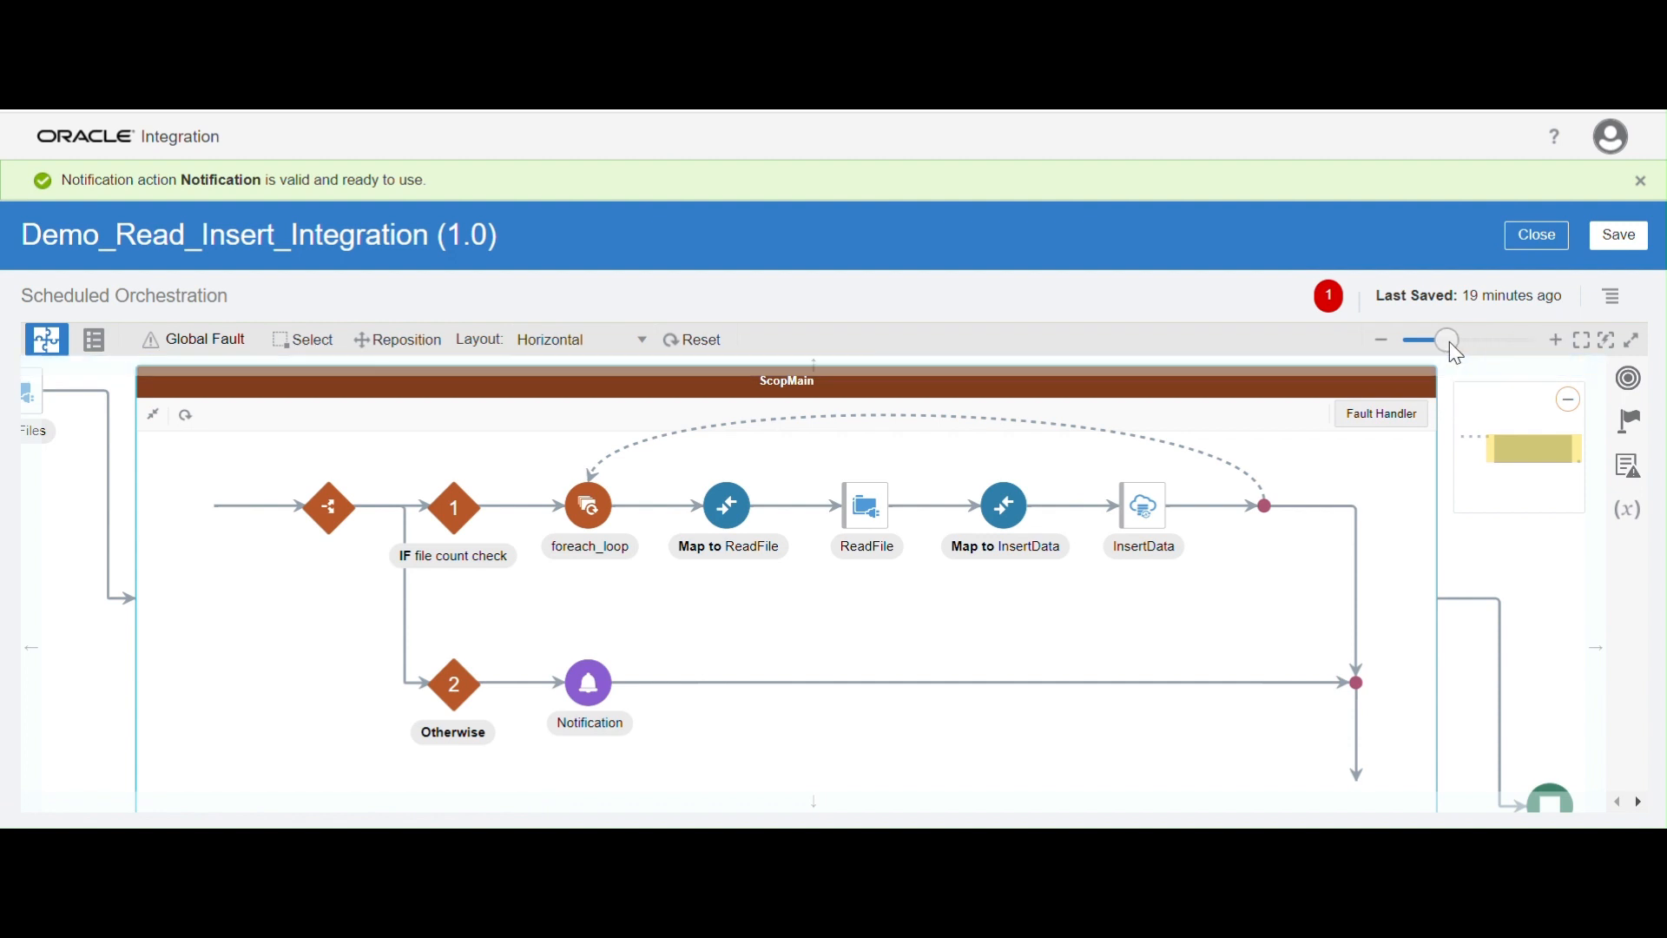
pyautogui.moveTo(606, 688); pyautogui.dragTo(1027, 784)
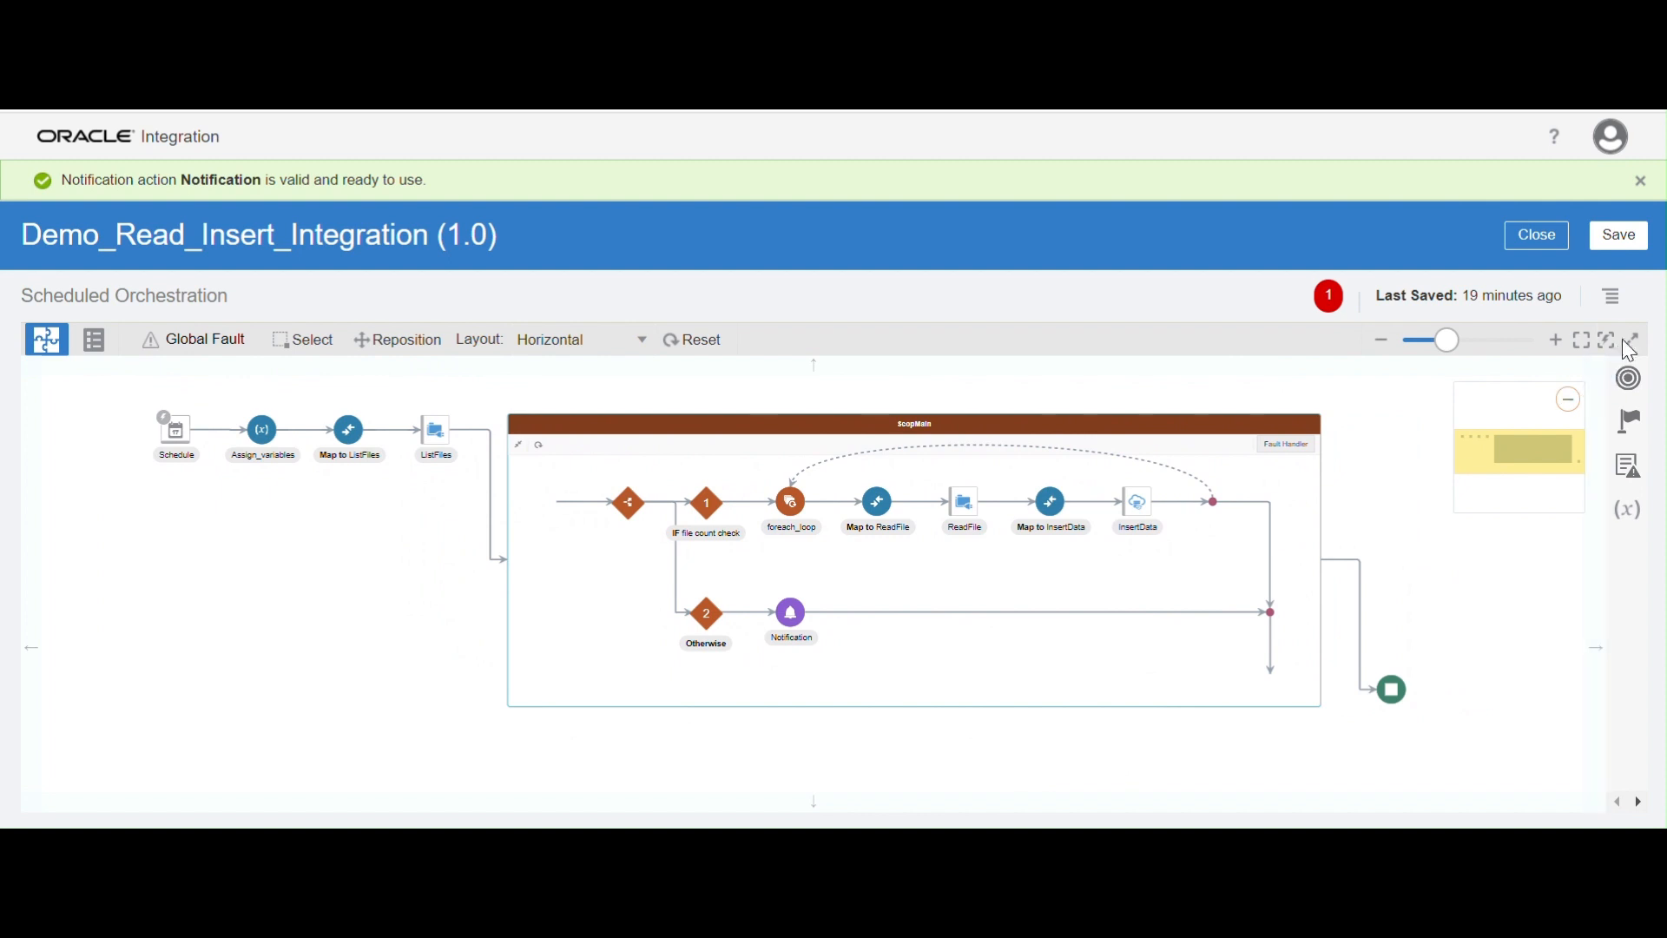
pyautogui.click(1615, 298)
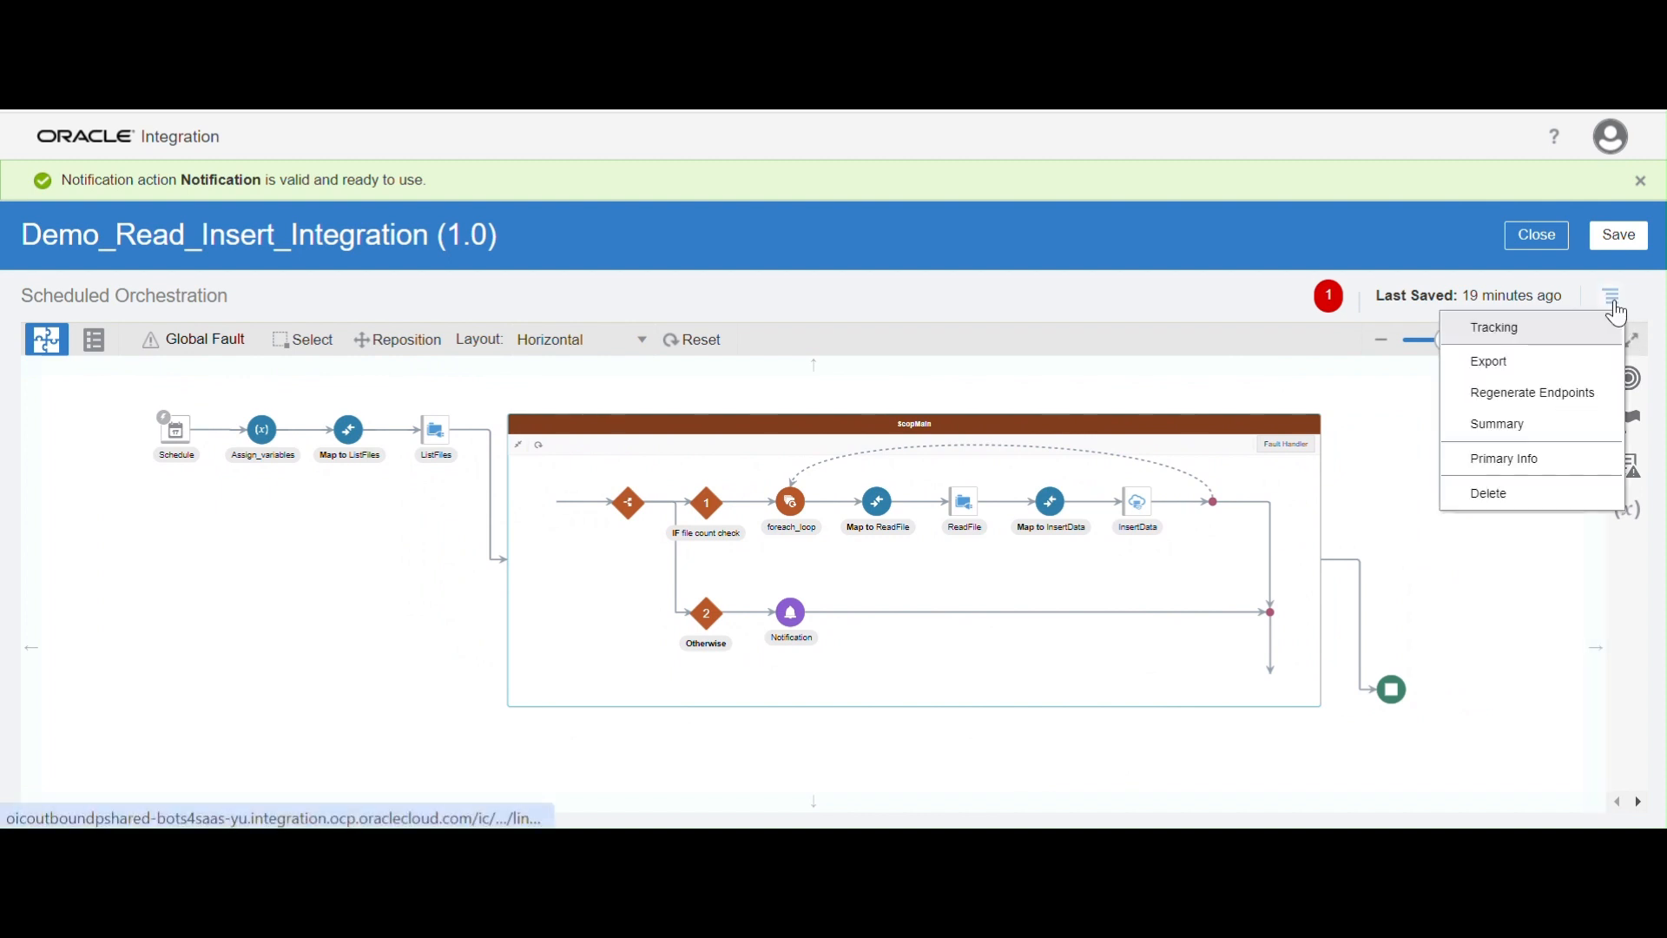
pyautogui.click(1537, 332)
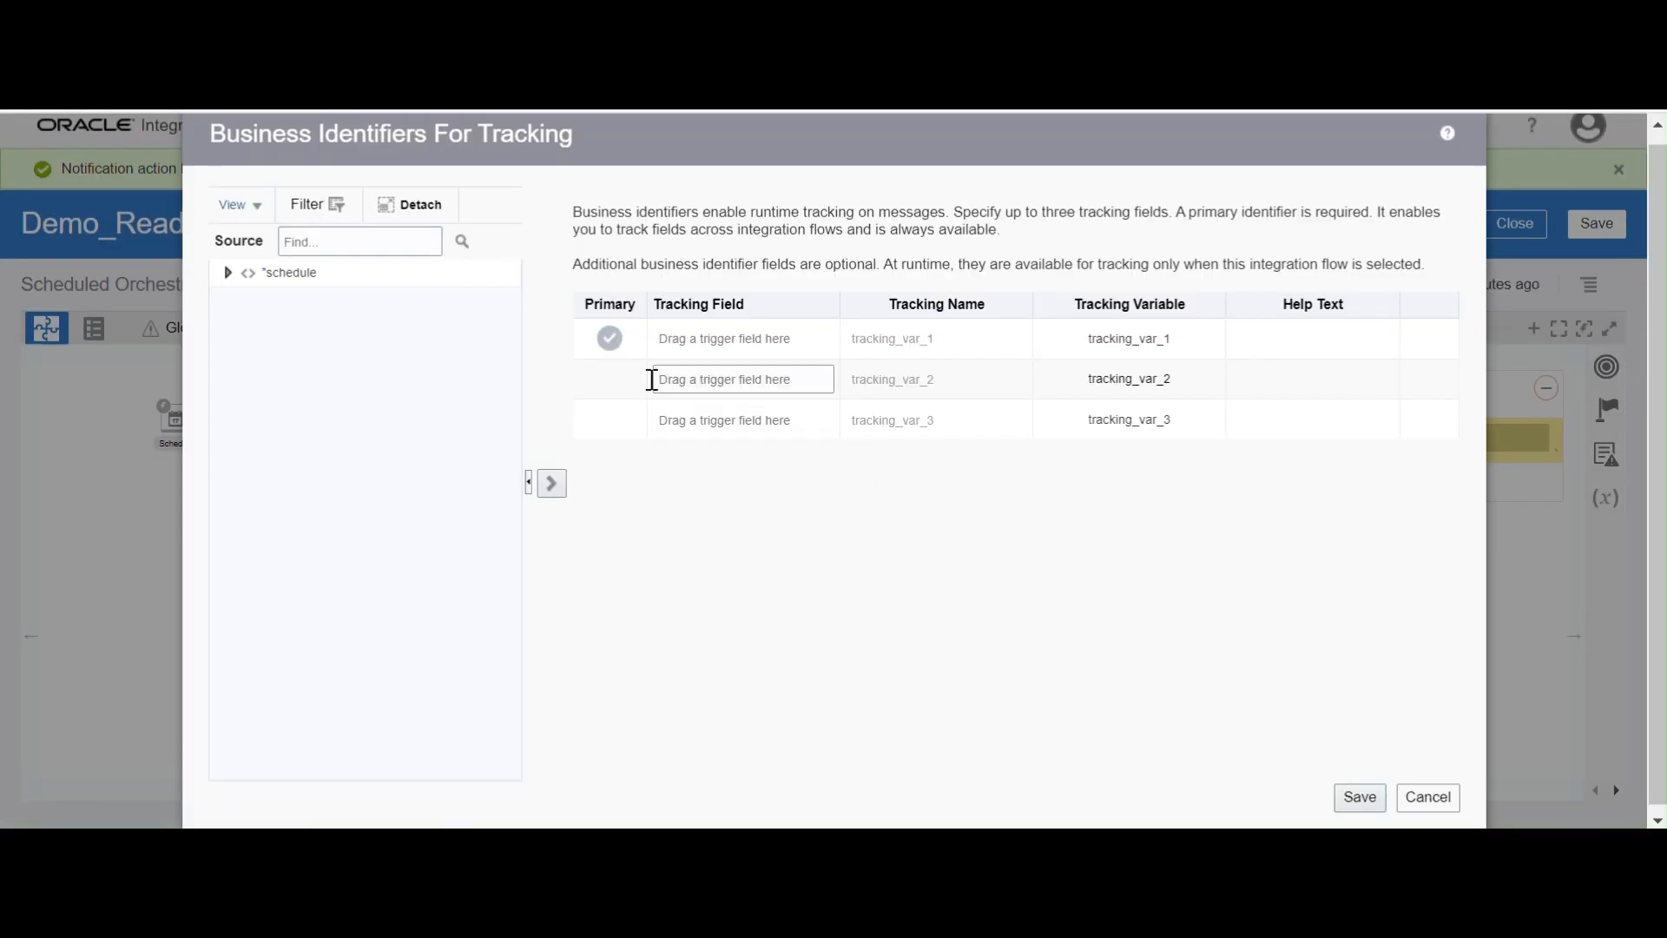
pyautogui.click(228, 274)
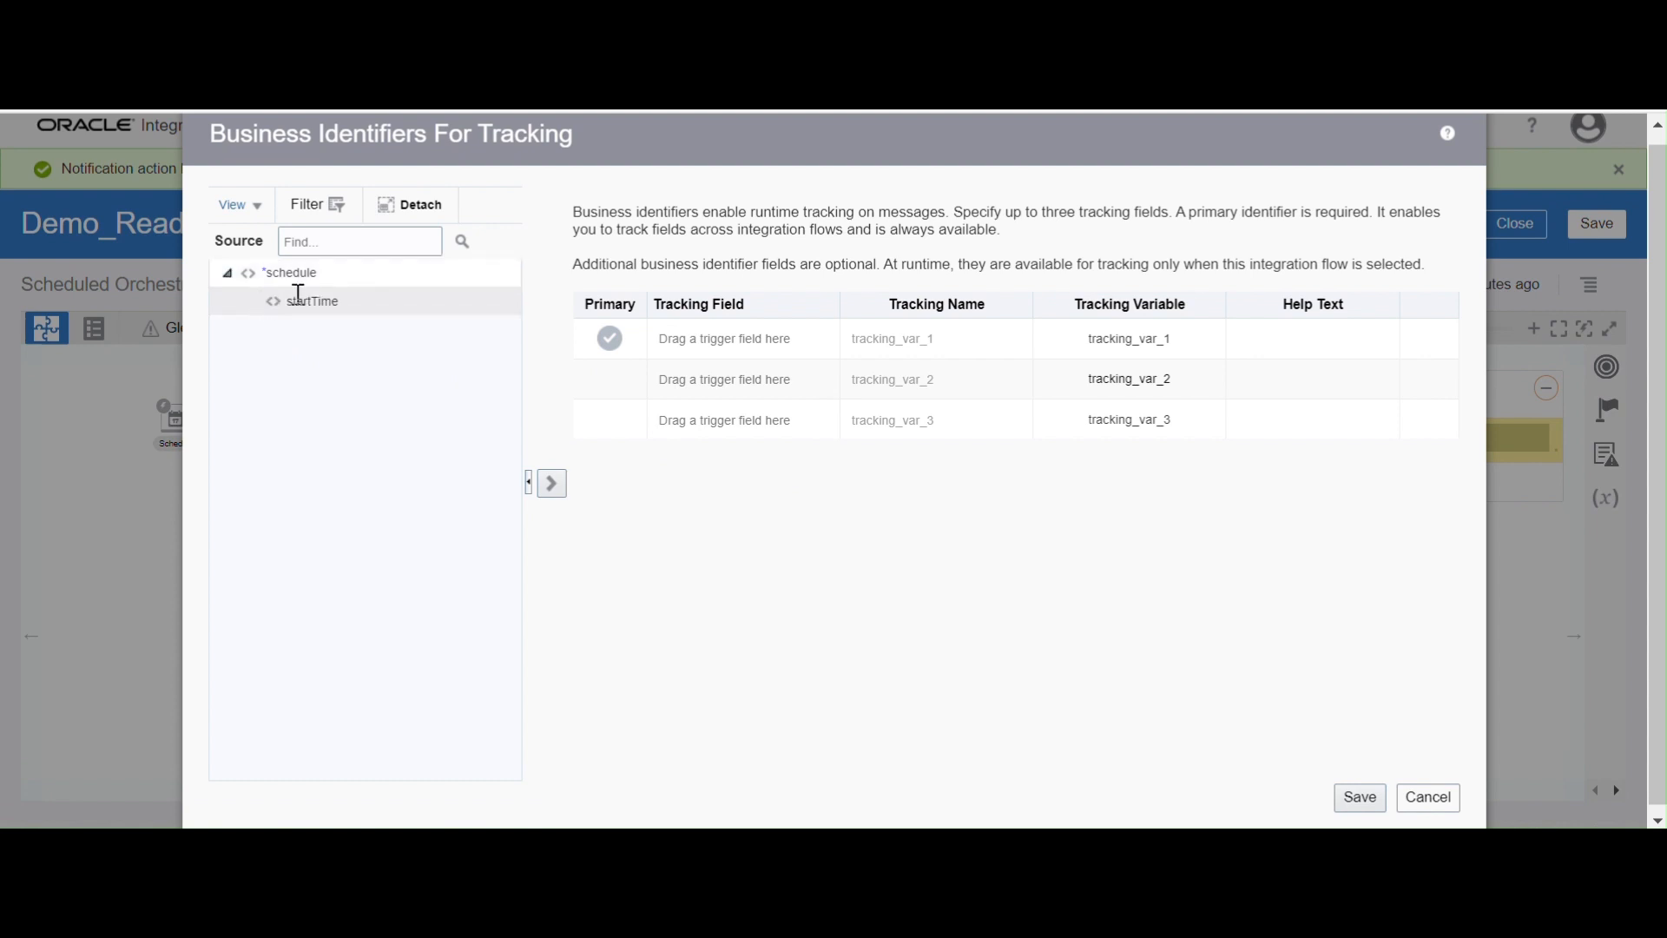
pyautogui.moveTo(267, 317)
pyautogui.moveTo(267, 310); pyautogui.dragTo(782, 332)
pyautogui.click(552, 484)
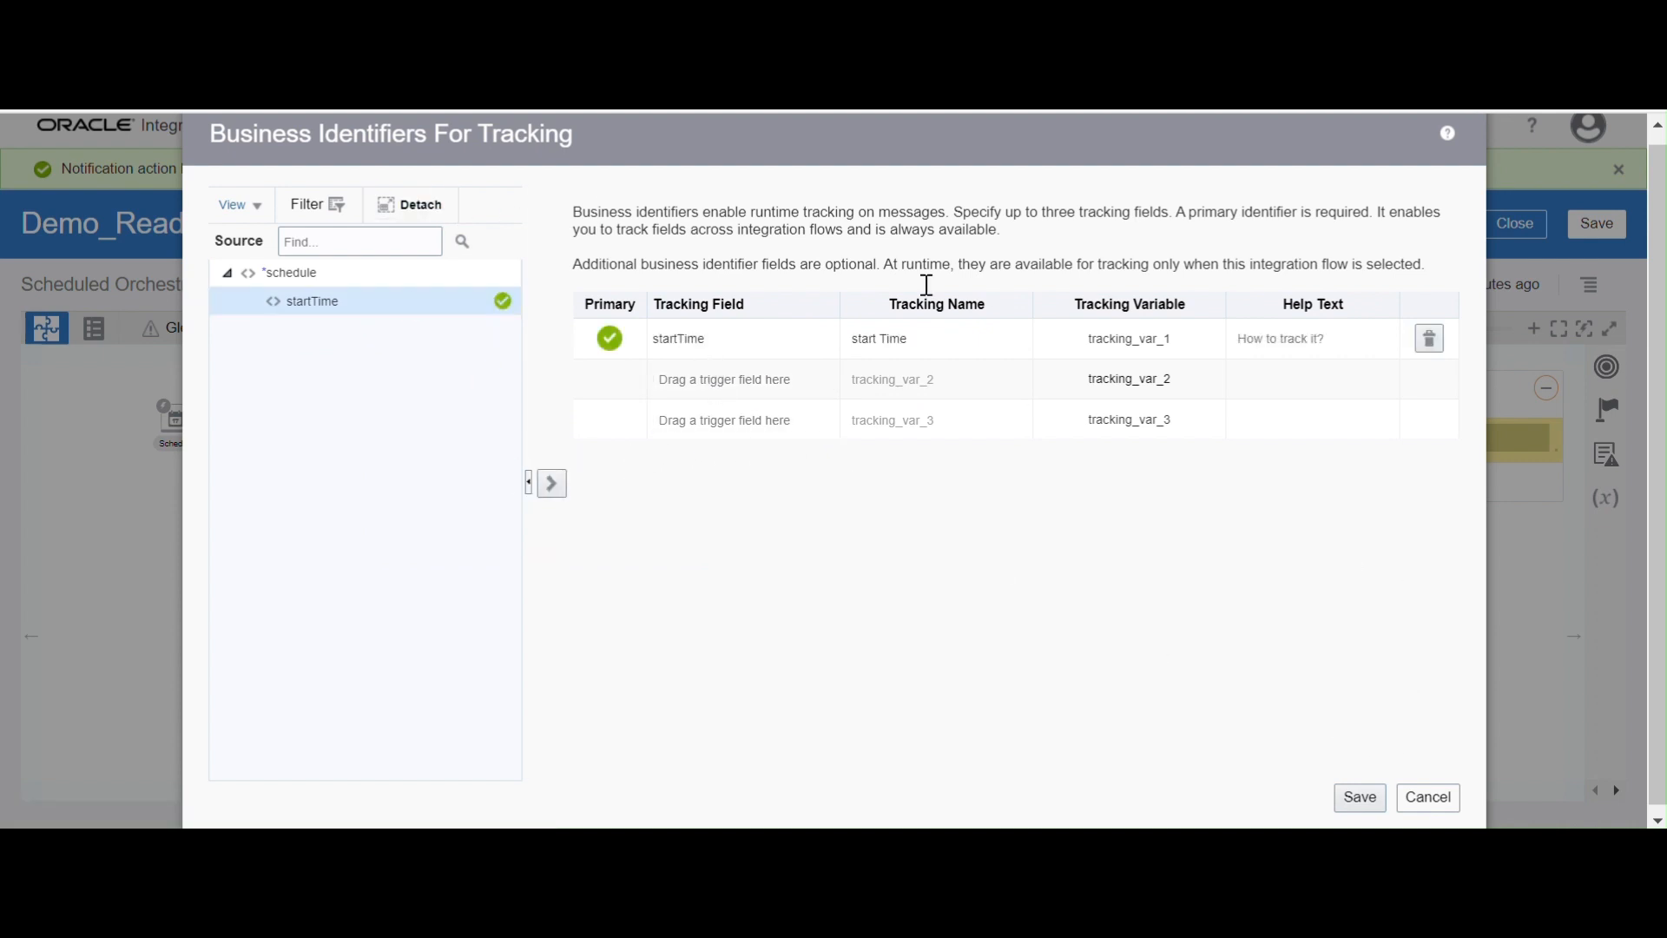
pyautogui.click(1358, 794)
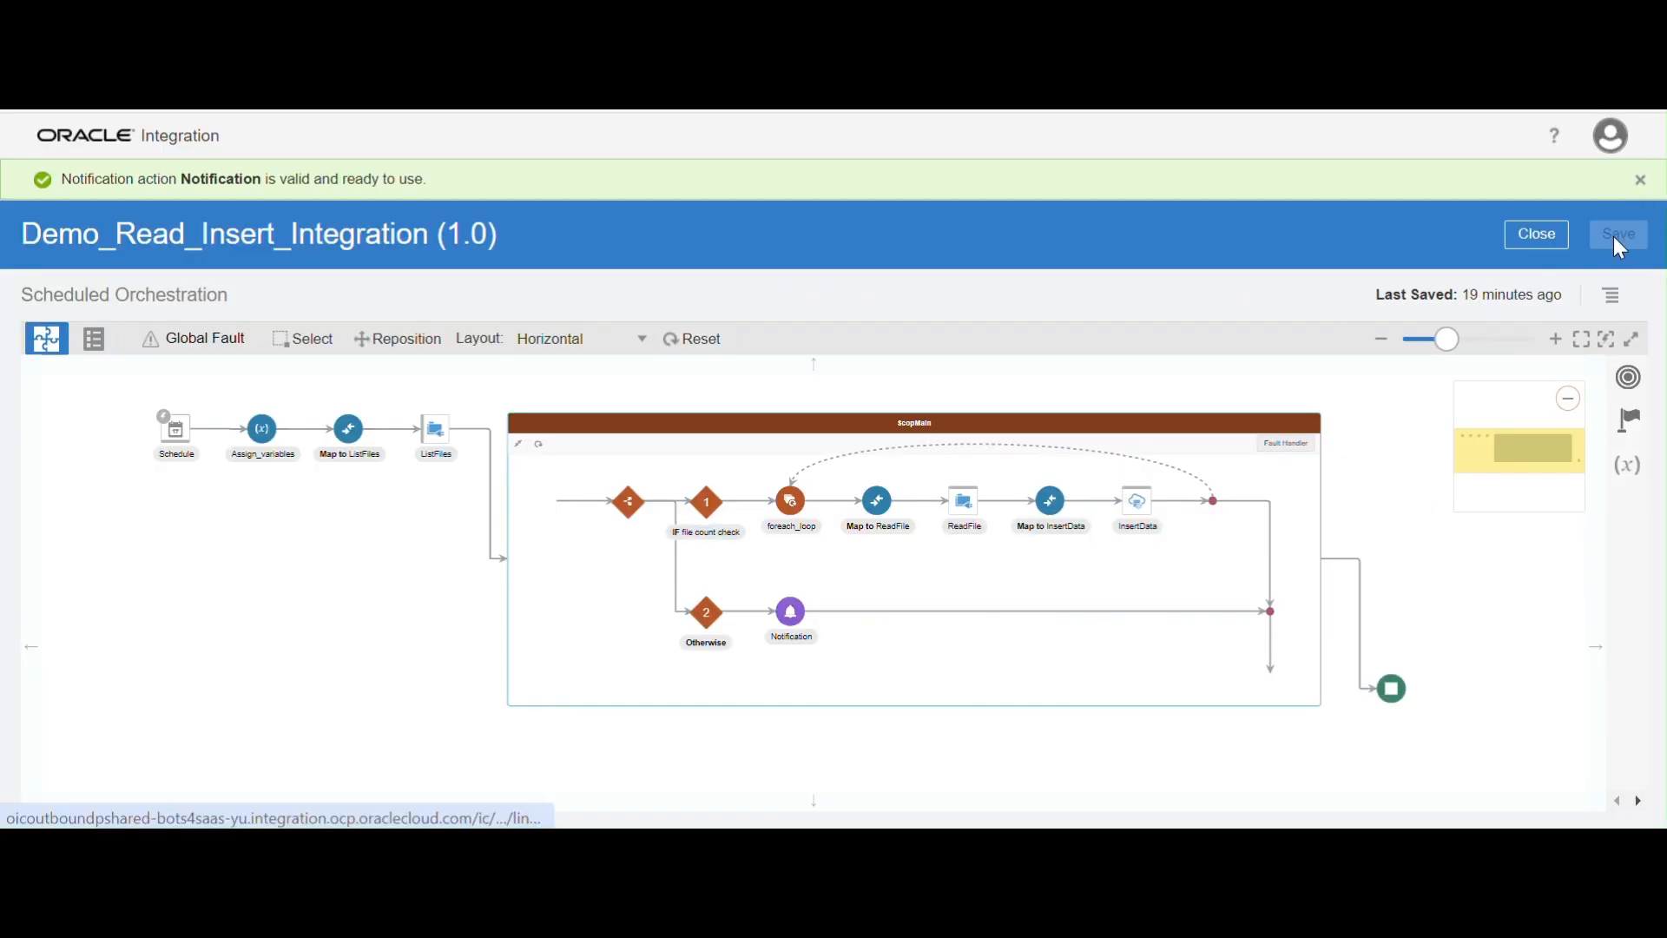
pyautogui.click(1620, 240)
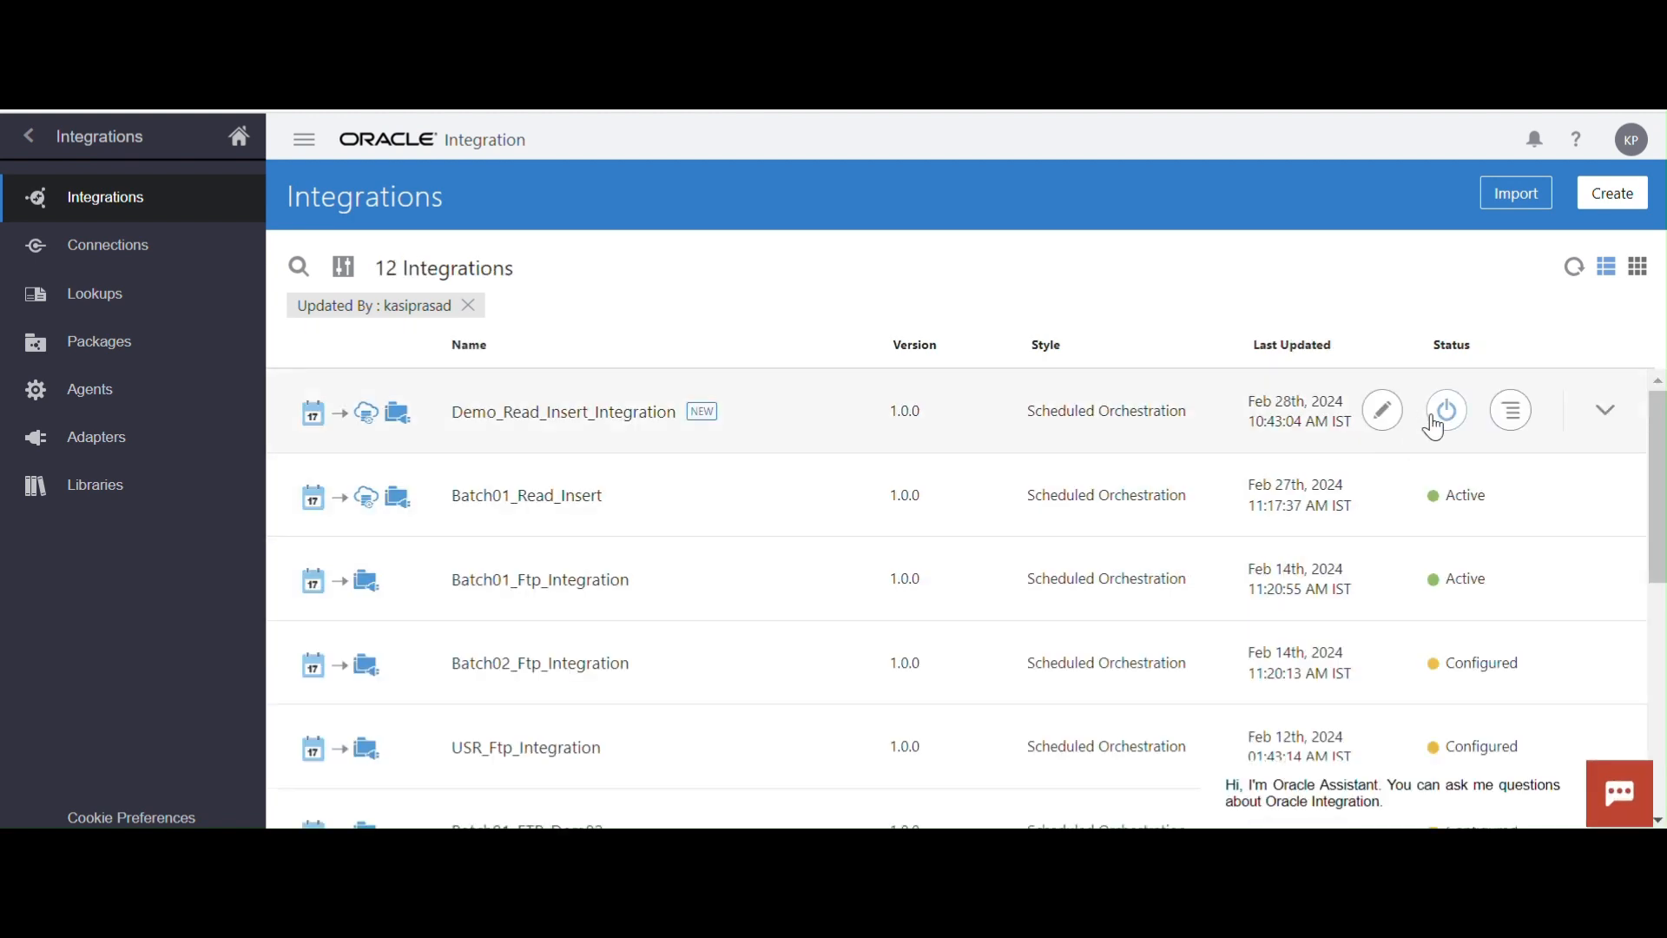
# Activate Demo_Read_Insert_Integration without tracing and refresh the integrations list to check its activation status
pyautogui.click(1449, 414)
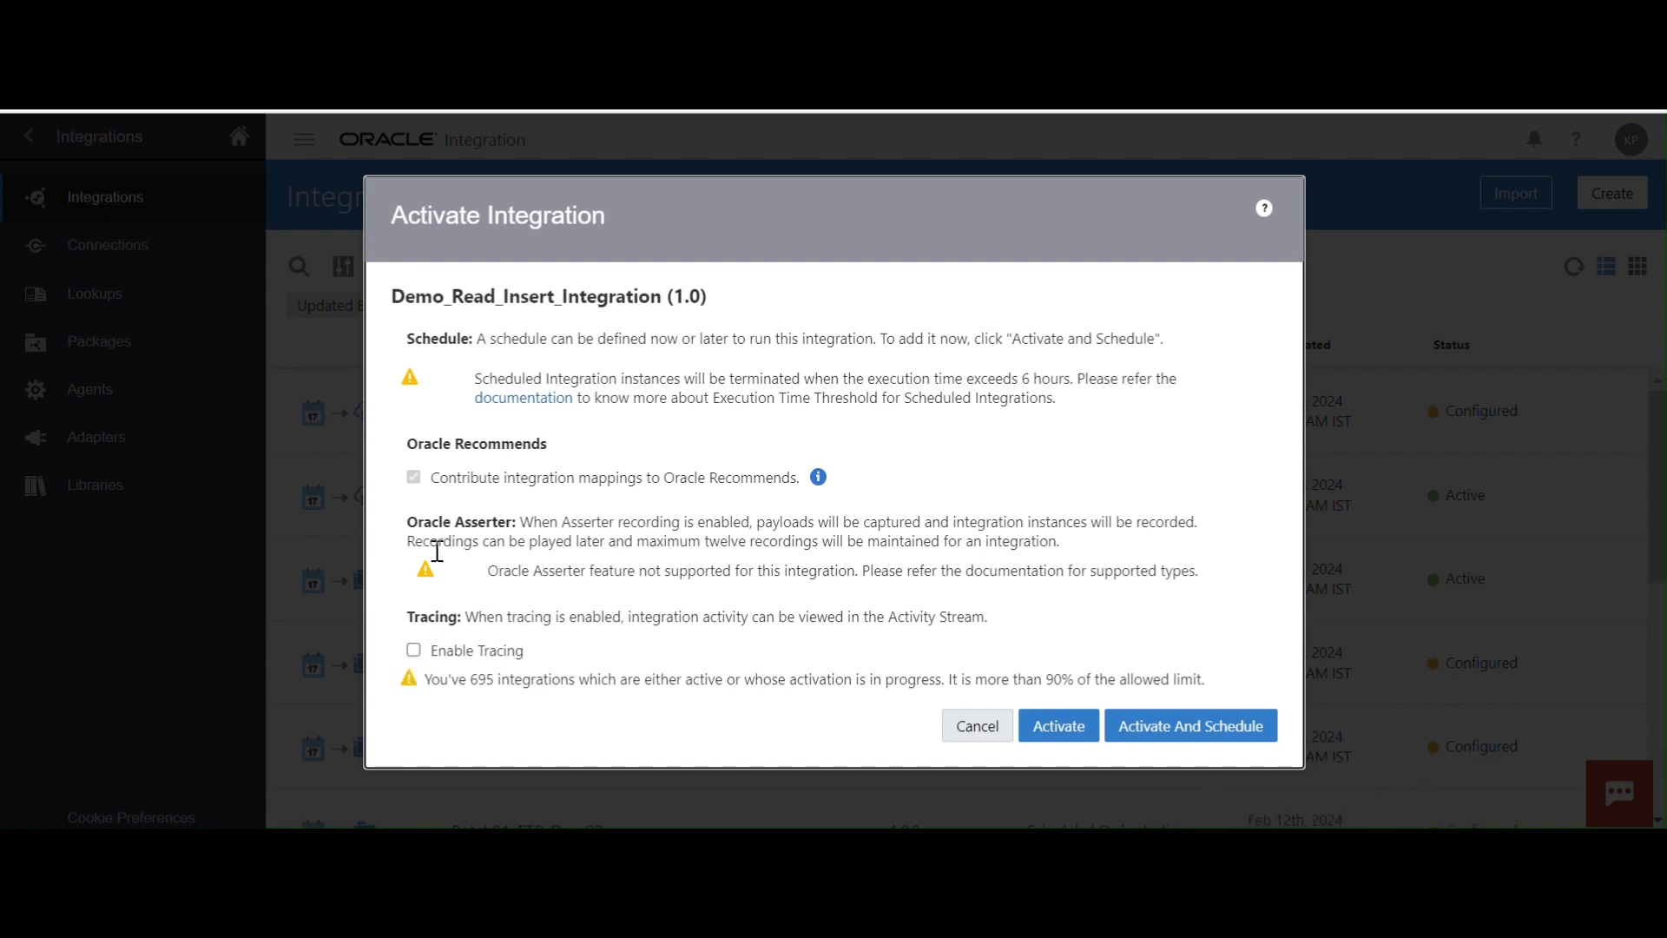
pyautogui.click(1051, 735)
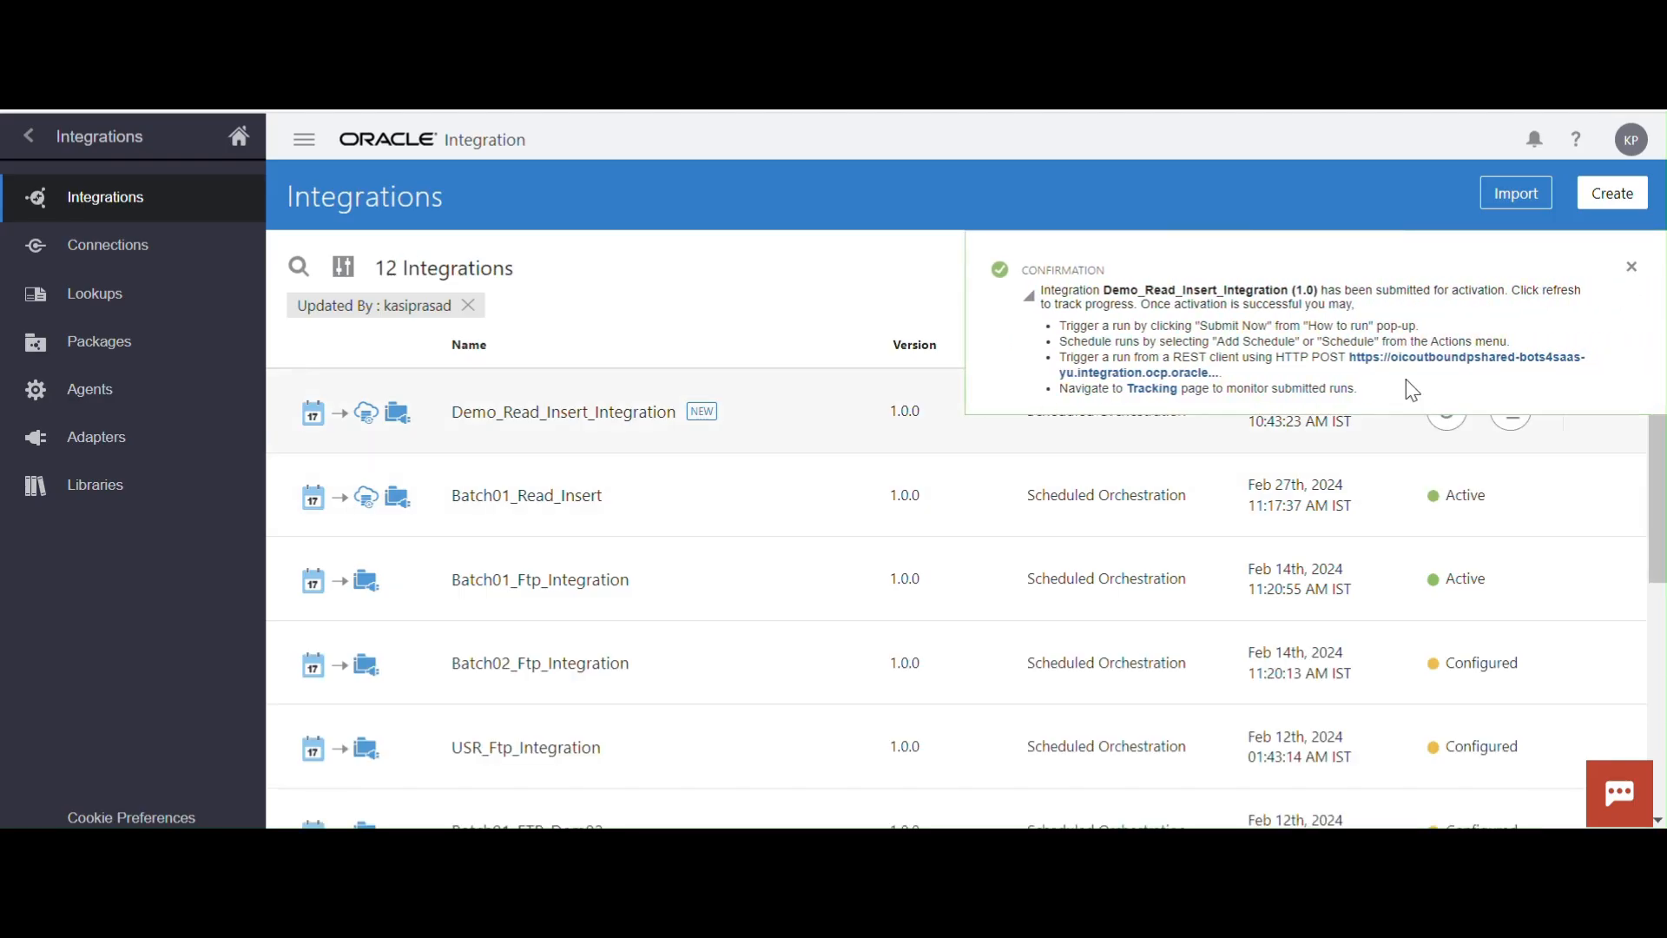
pyautogui.click(1635, 270)
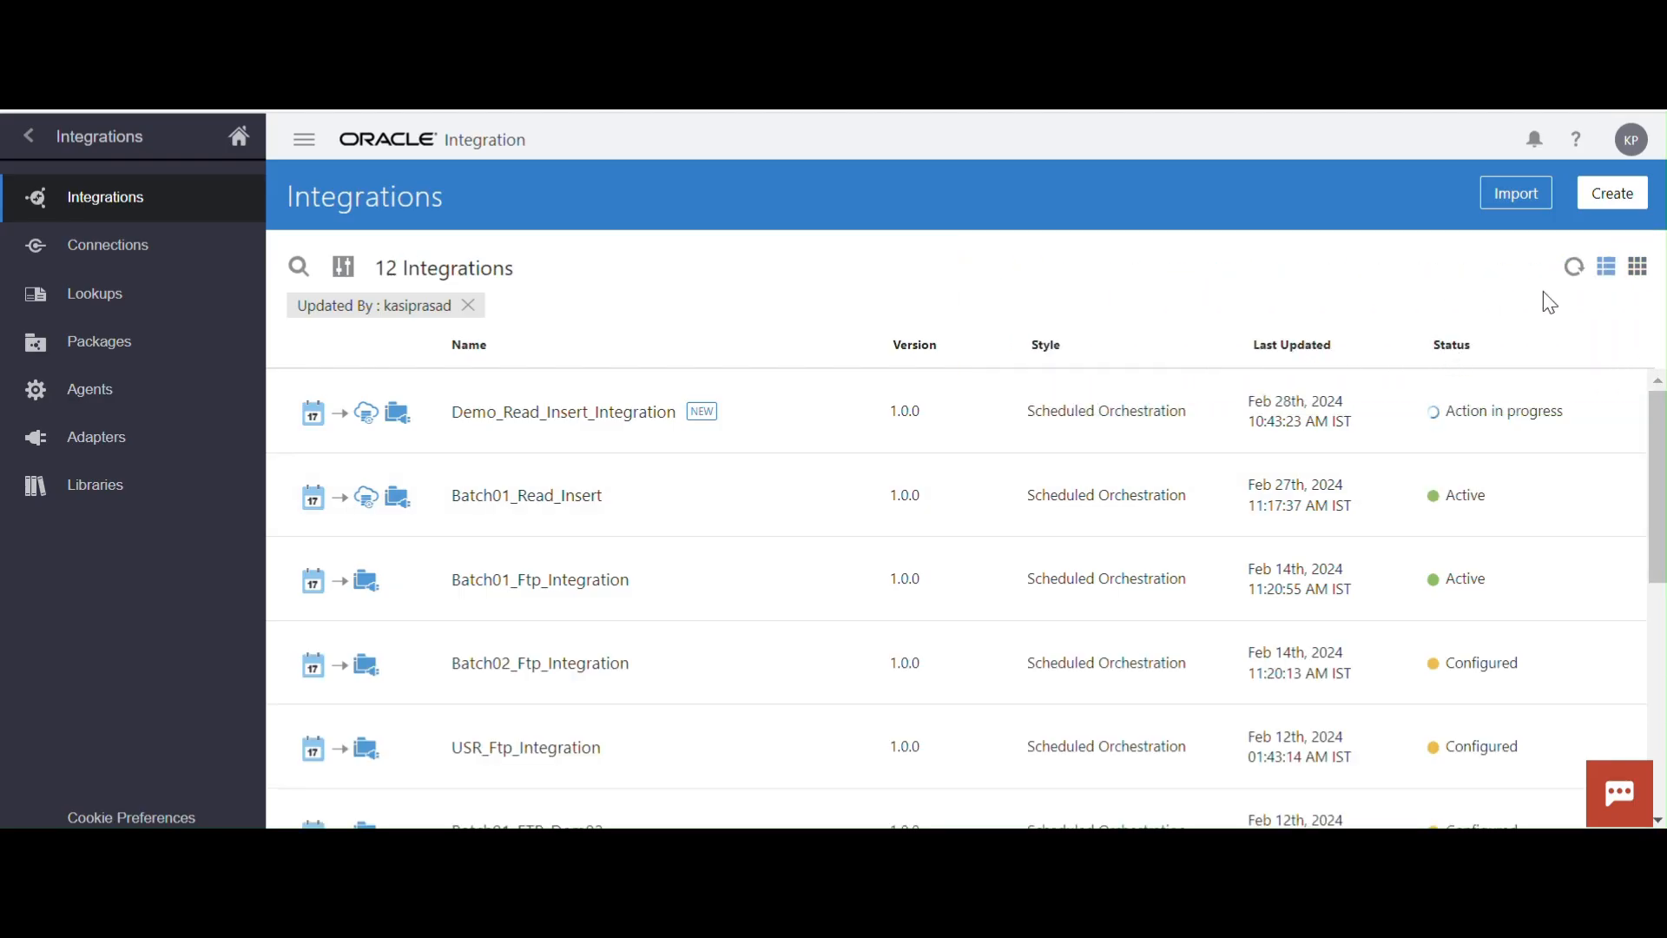
pyautogui.click(1575, 271)
pyautogui.click(1575, 269)
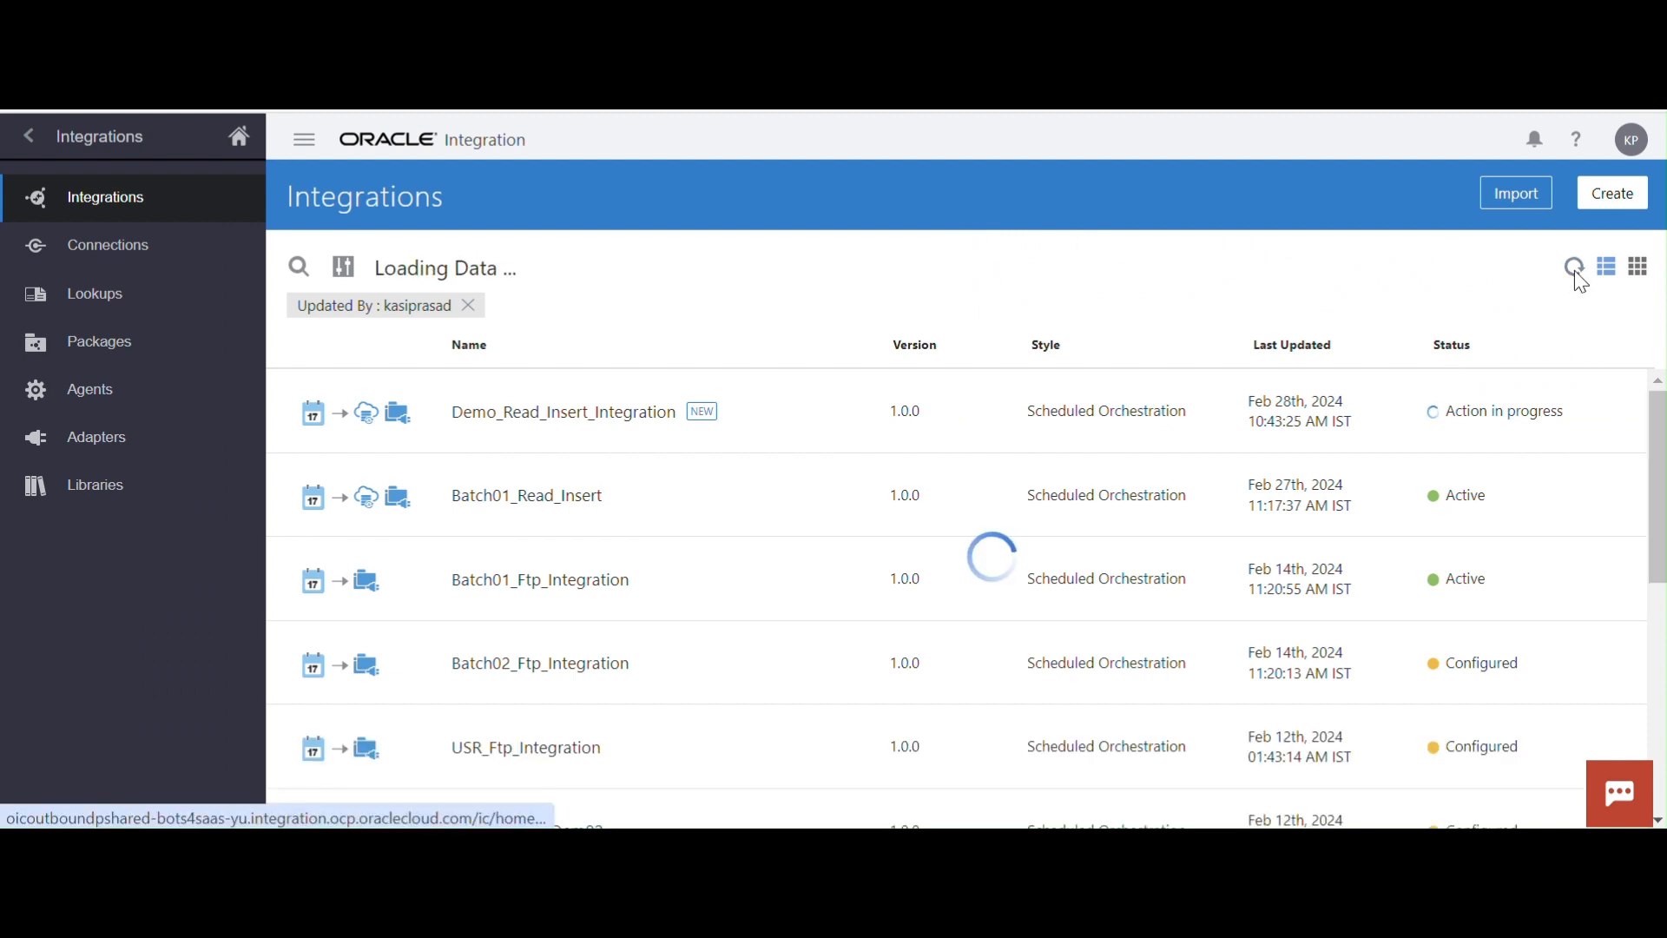
pyautogui.click(1575, 269)
pyautogui.click(1575, 269)
pyautogui.click(1575, 269)
pyautogui.click(1575, 270)
pyautogui.click(1575, 269)
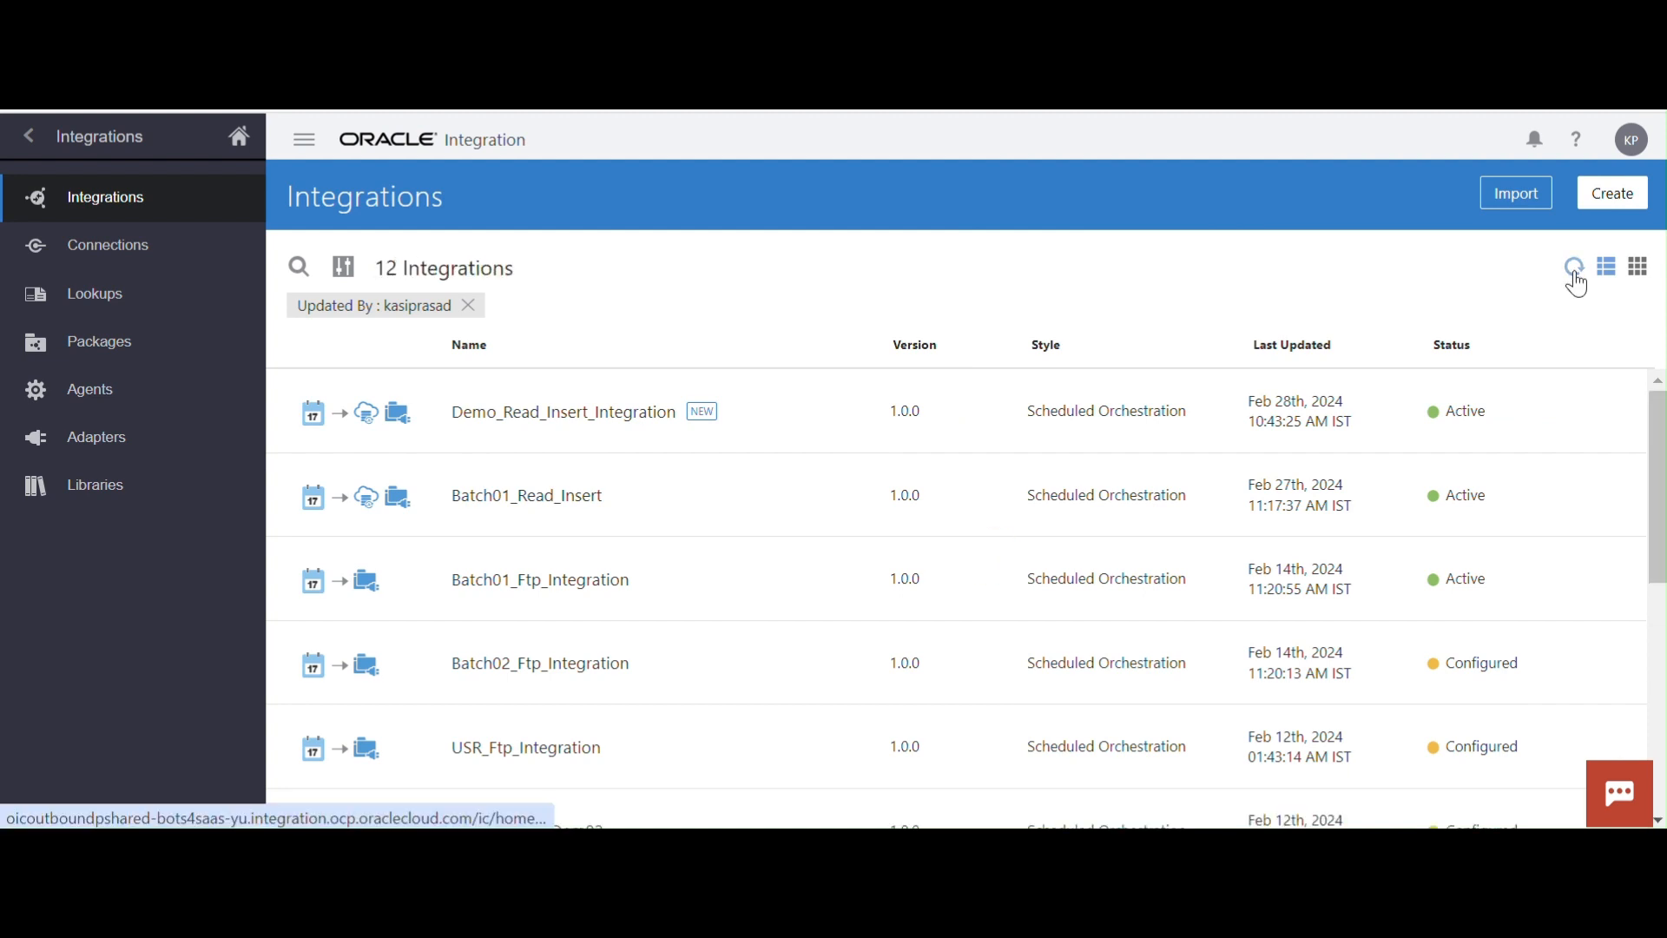
# Open the run options of Demo_Read_Insert_Integration, then switch to Oracle SQL Developer and run select * from xx_sample_data
pyautogui.moveTo(1367, 446)
pyautogui.click(1382, 411)
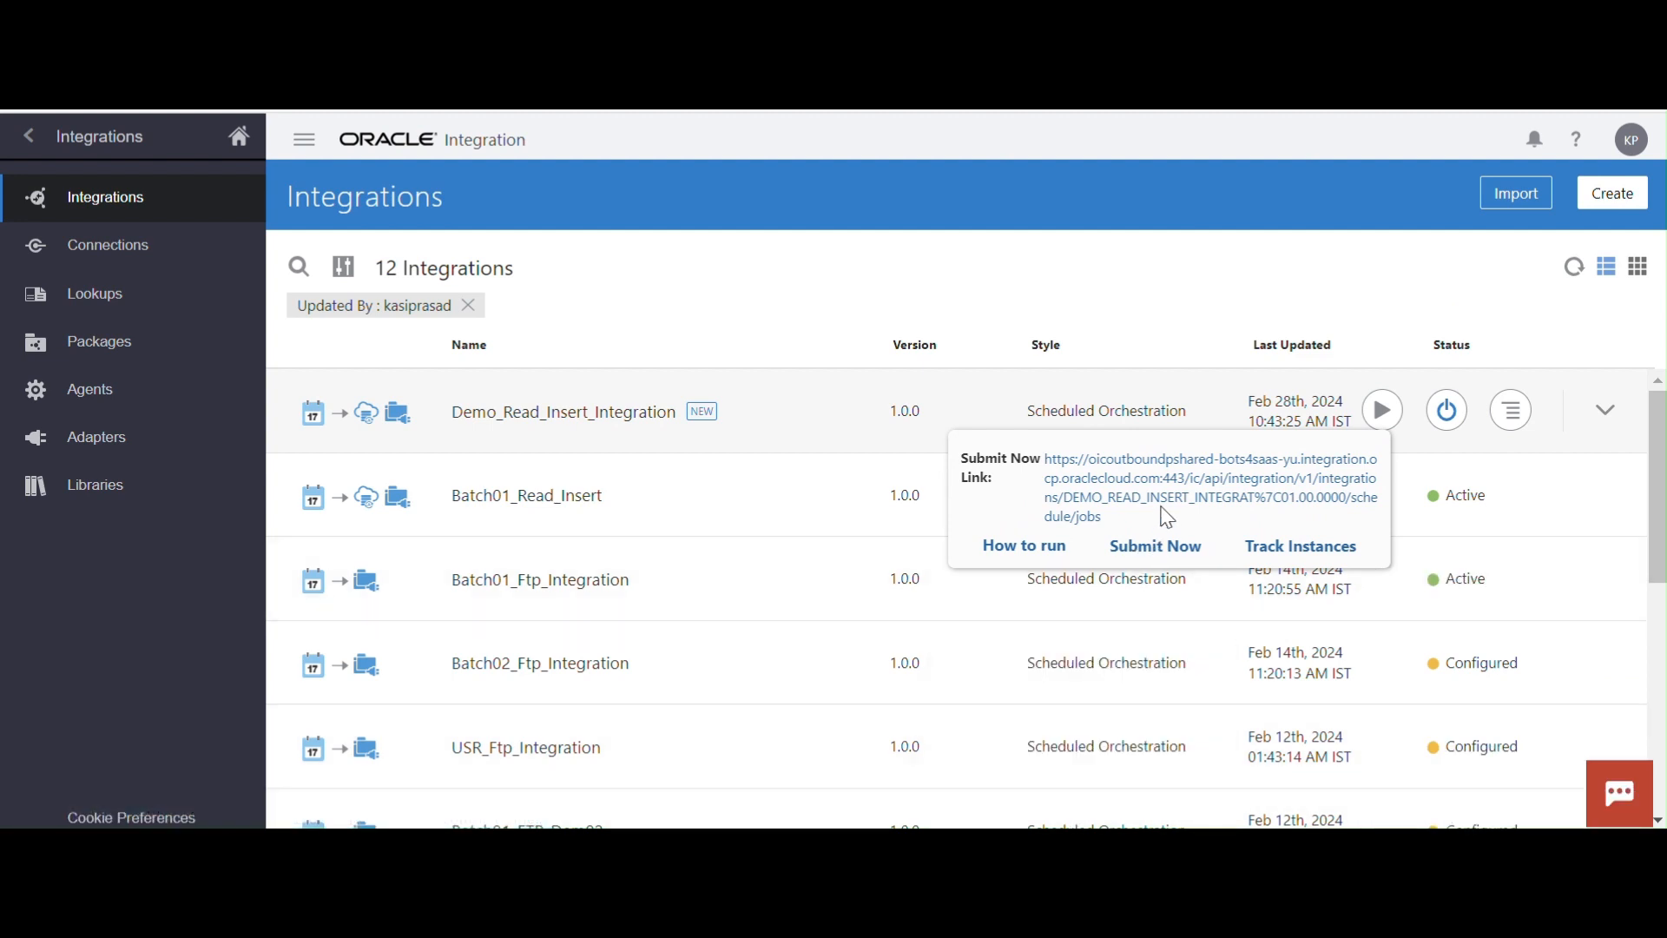
pyautogui.click(755, 844)
pyautogui.click(755, 318)
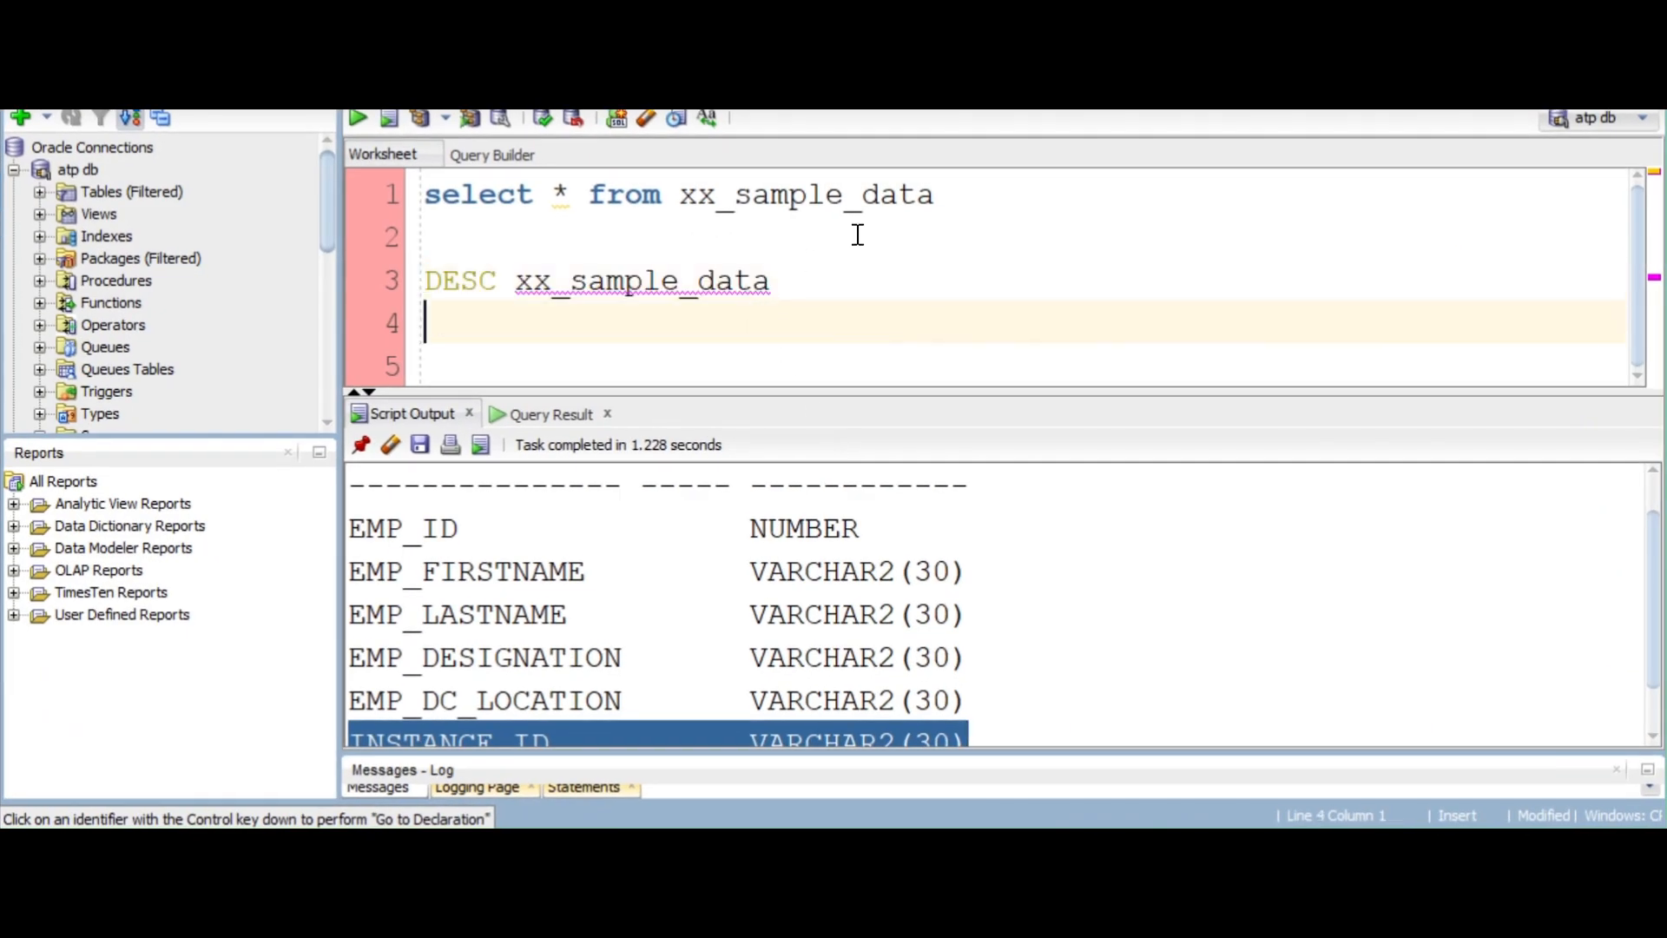
pyautogui.moveTo(962, 200); pyautogui.dragTo(422, 196)
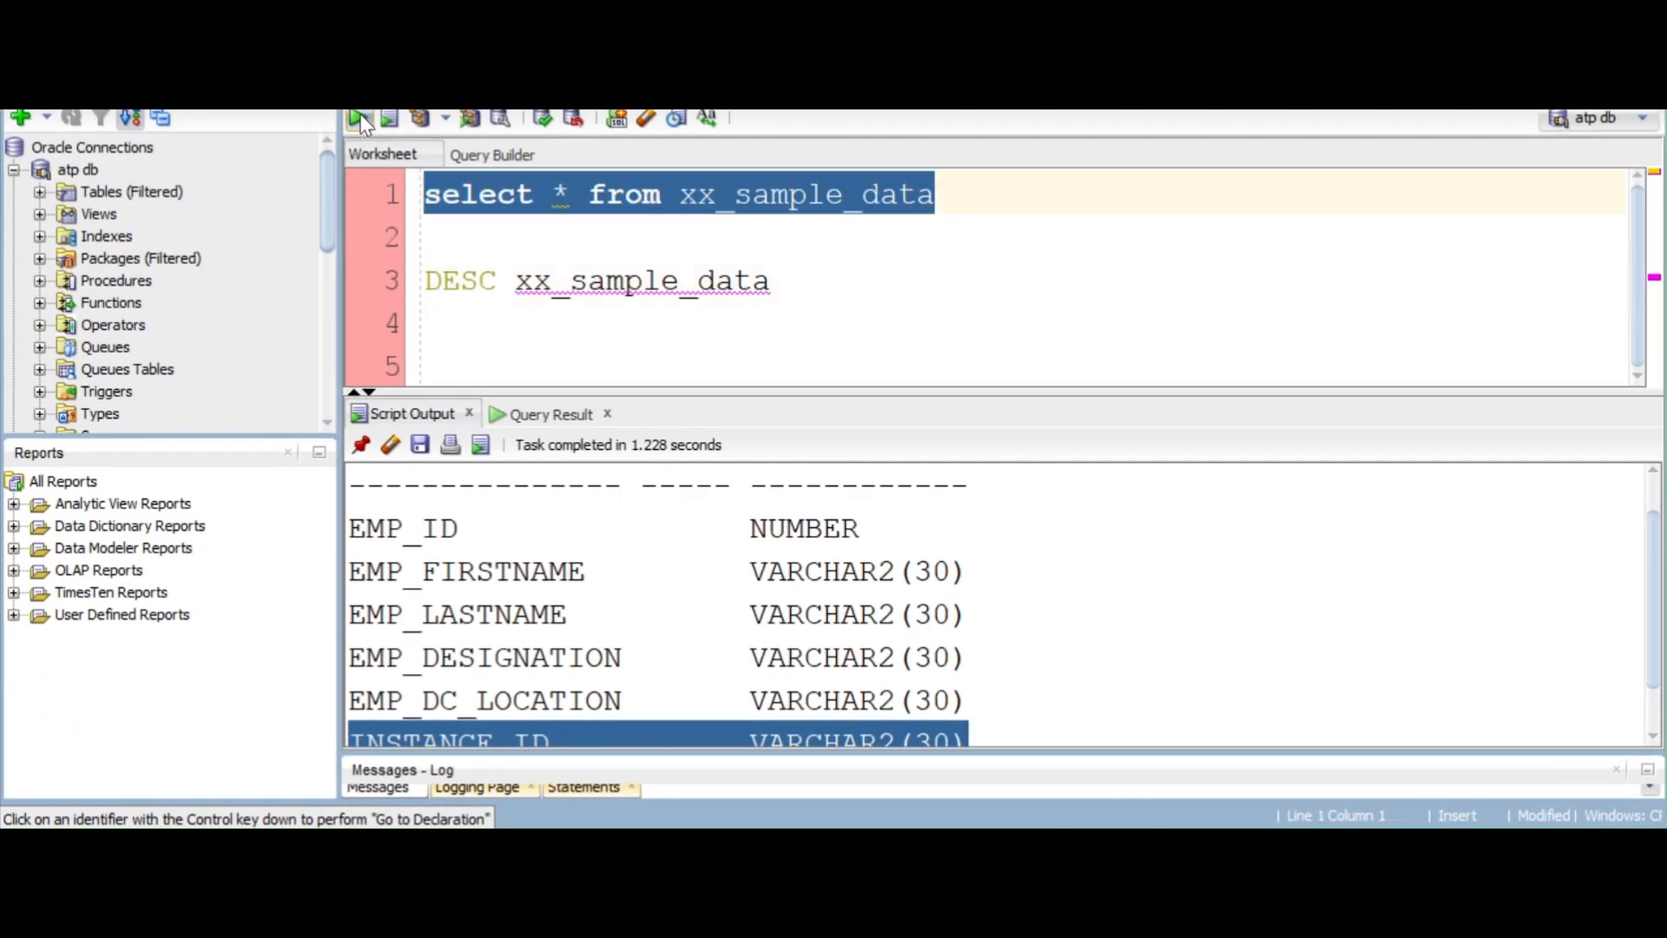
pyautogui.click(360, 120)
# Switch back to Oracle Integration and submit an ad hoc run of Demo_Read_Insert_Integration
pyautogui.moveTo(802, 844)
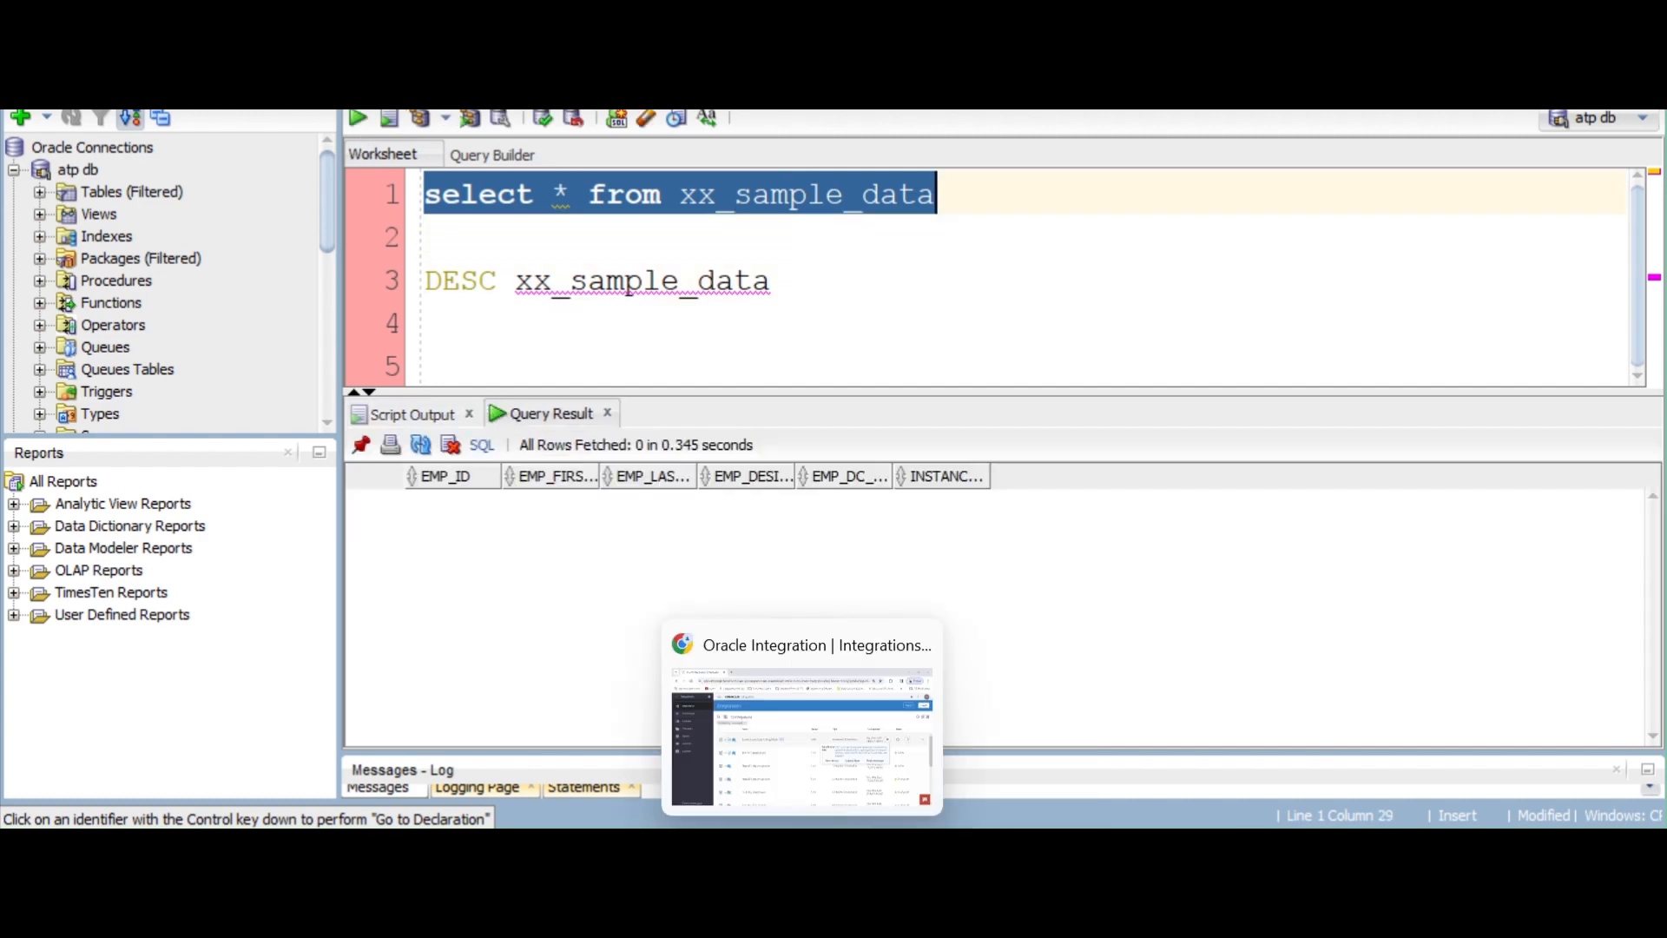
pyautogui.click(802, 734)
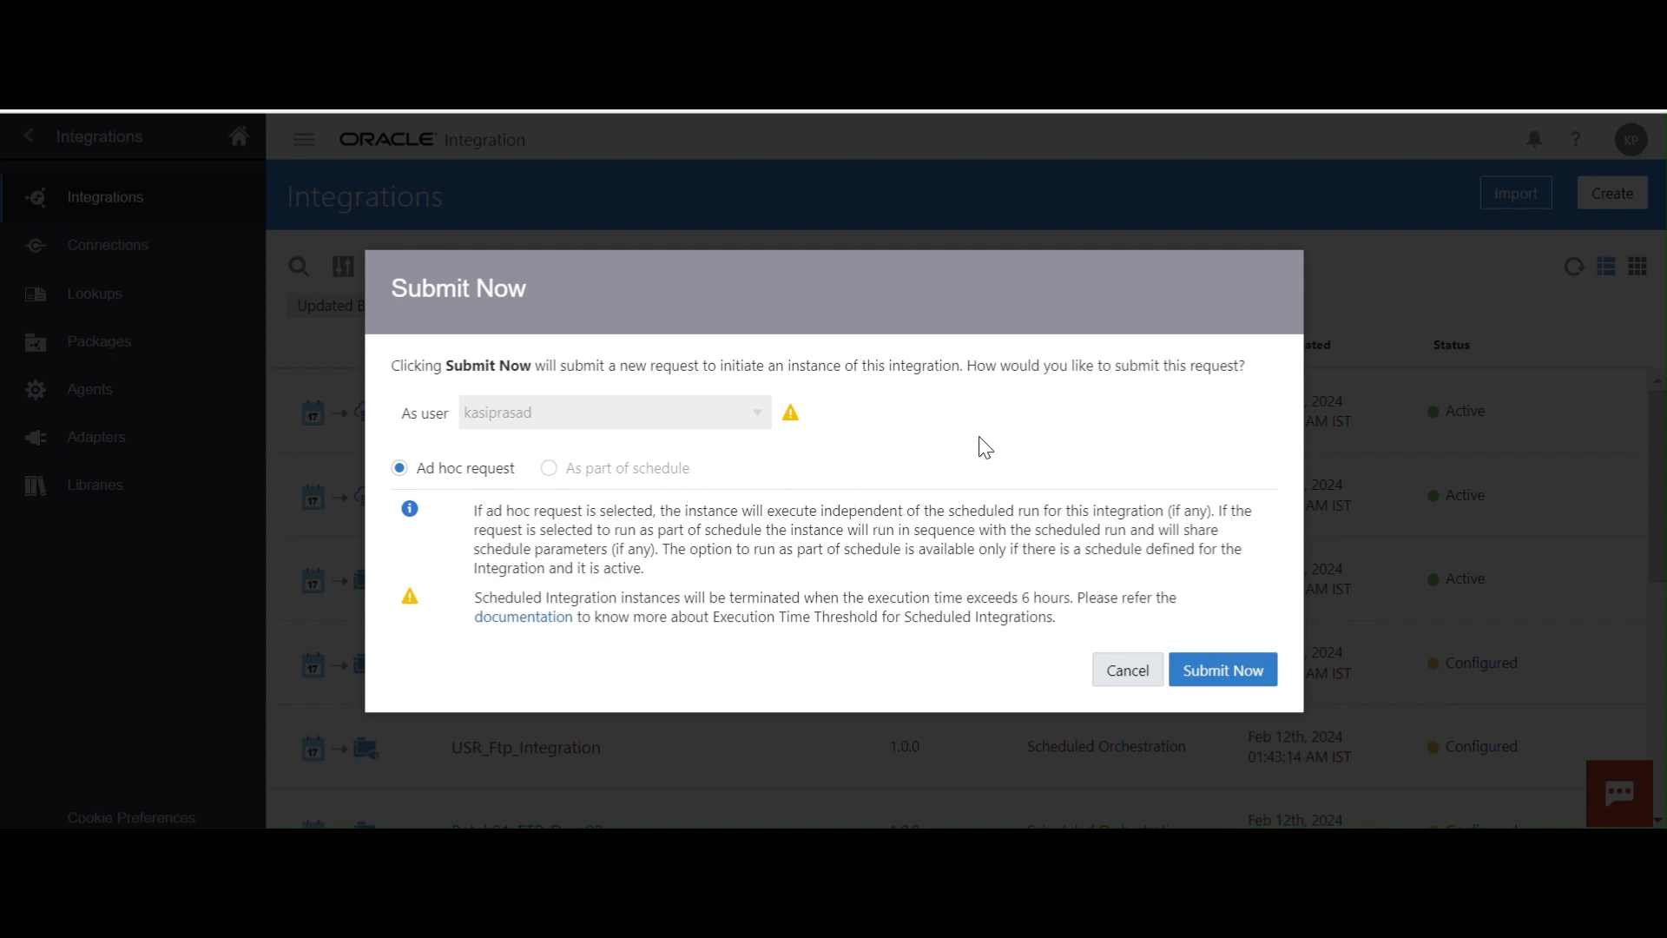
pyautogui.click(1204, 676)
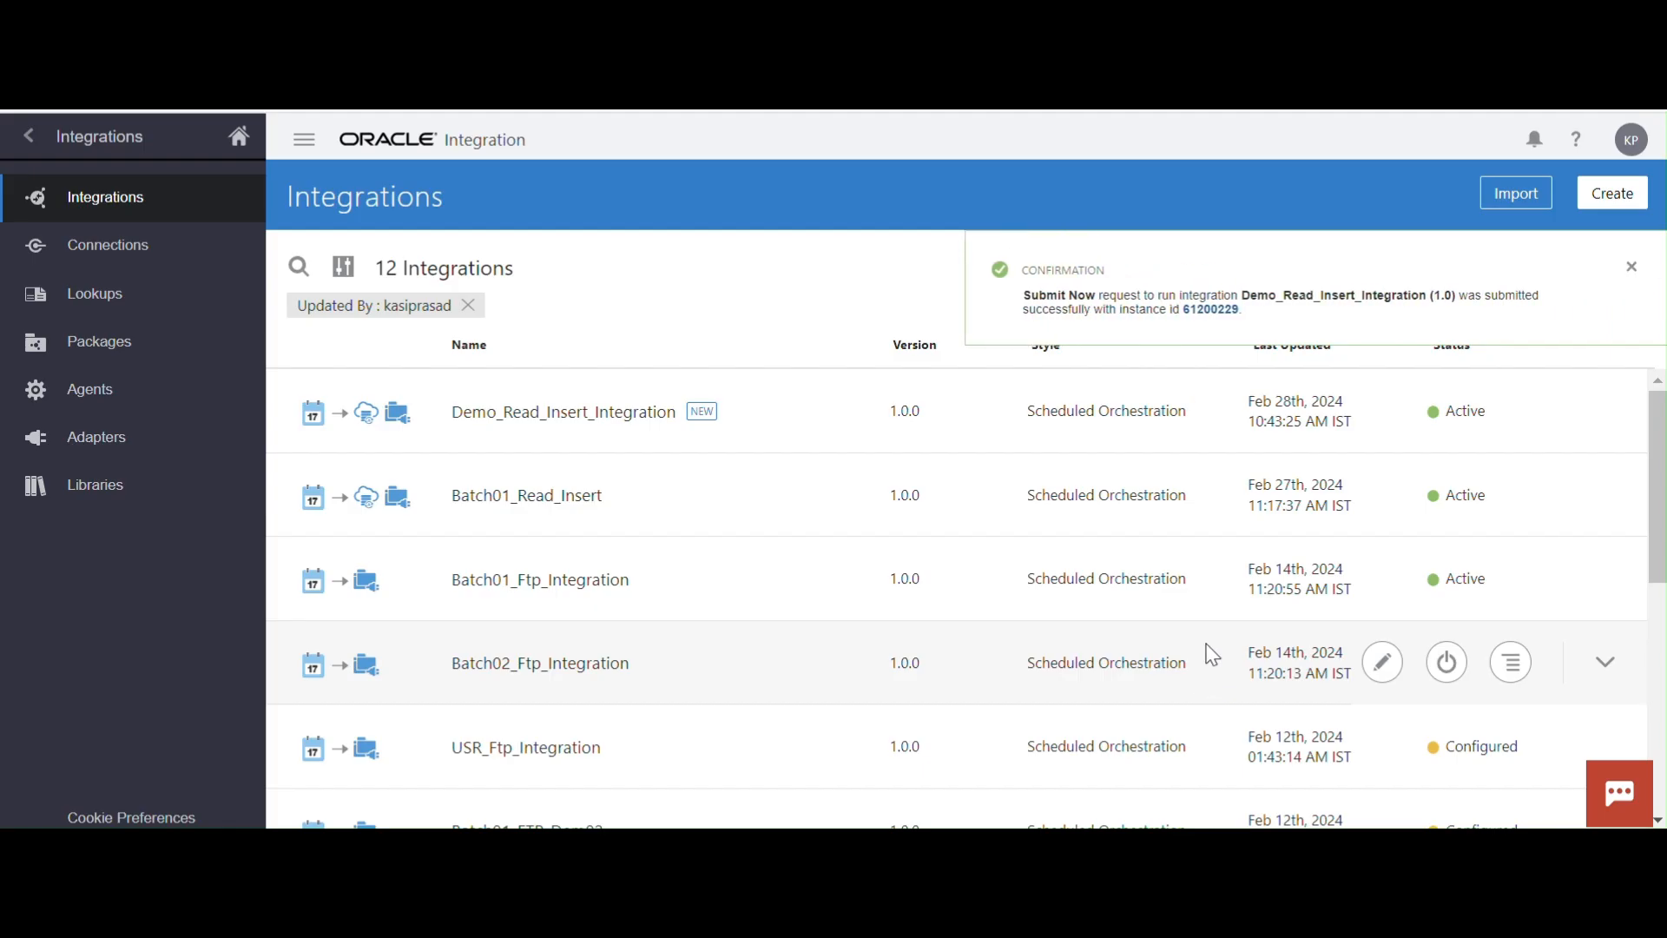
# Open the submitted run's tracking entry, dismiss the filter notice and refresh the entry to check its status
pyautogui.click(1226, 318)
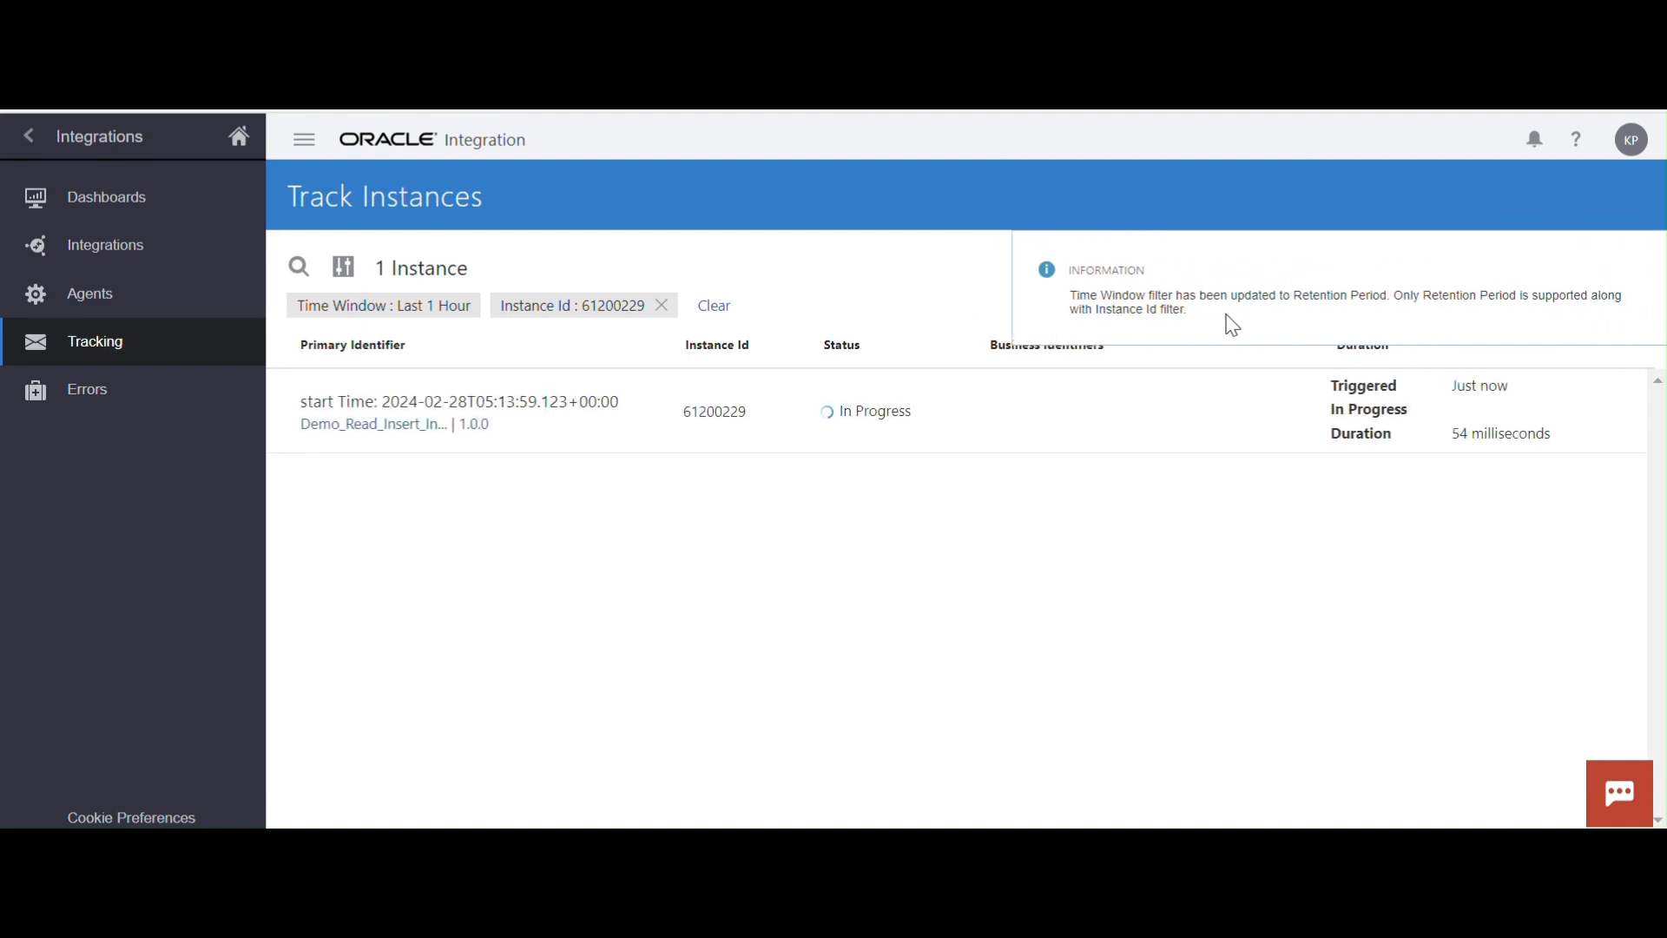
pyautogui.click(1631, 265)
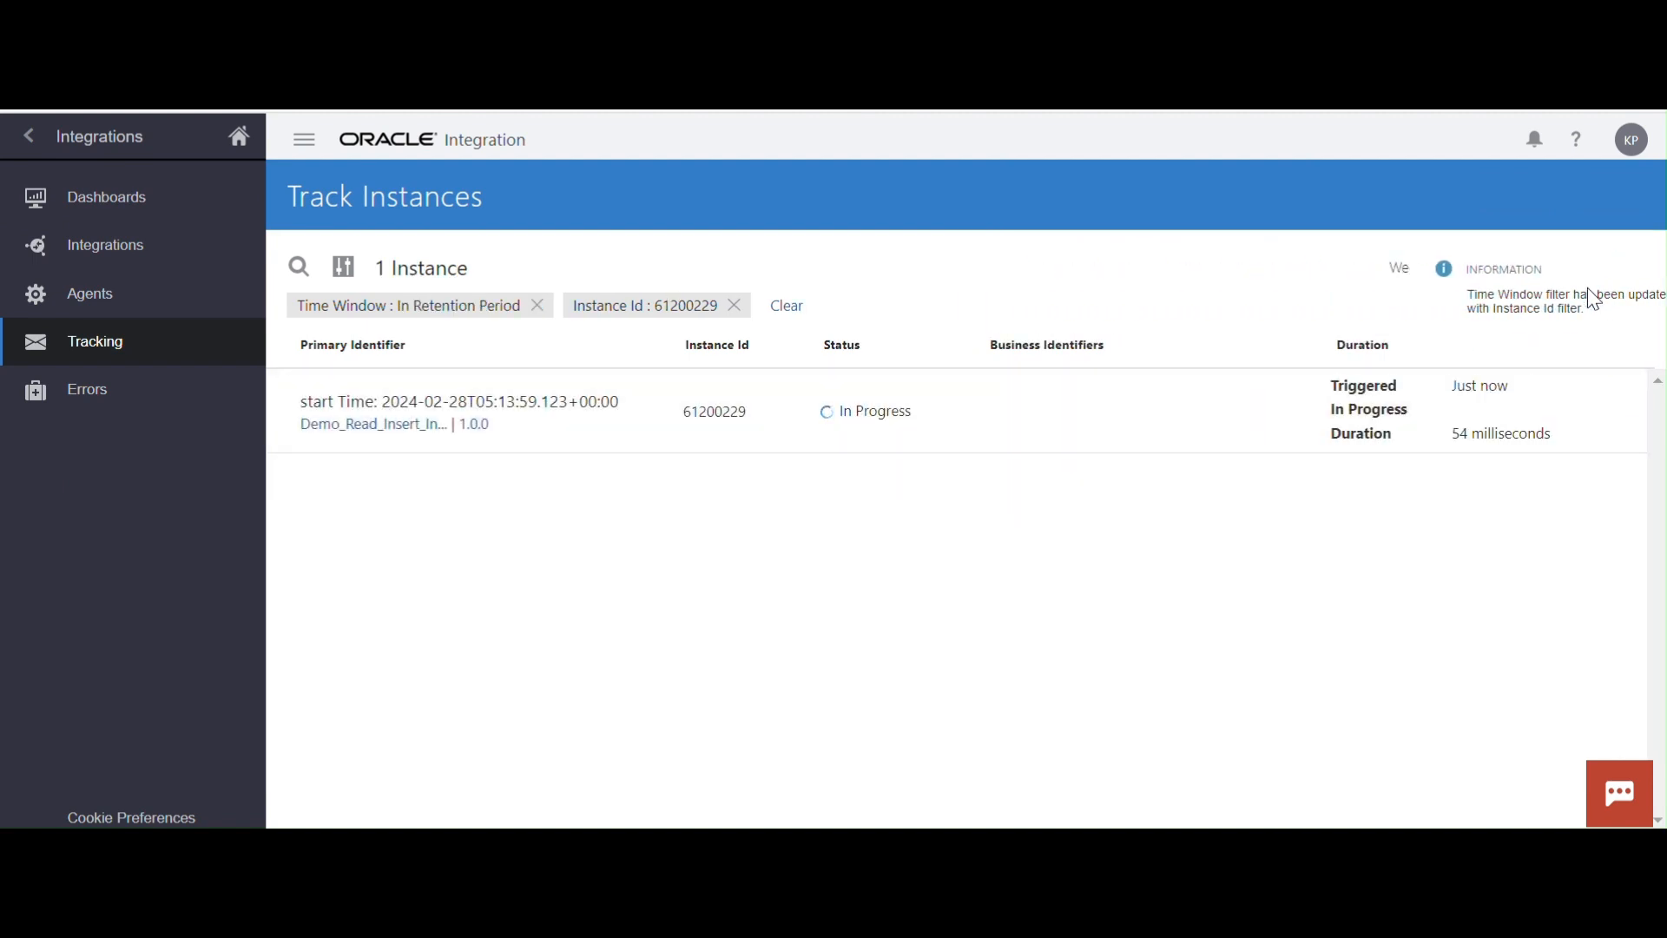
pyautogui.click(1631, 280)
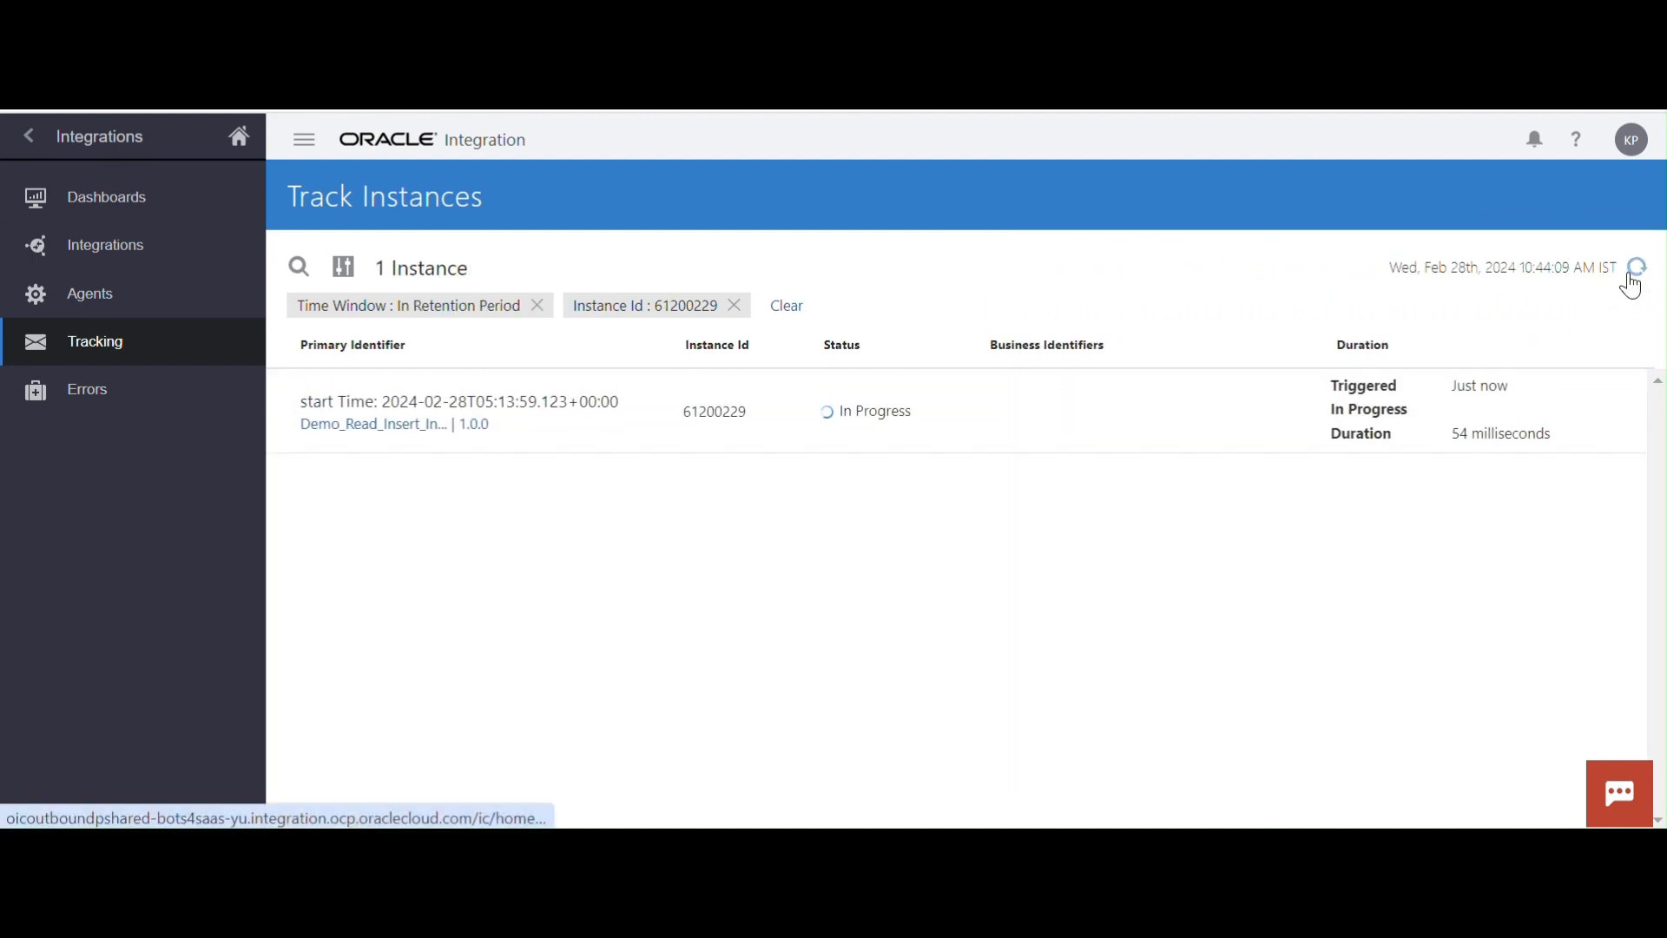
pyautogui.click(1631, 280)
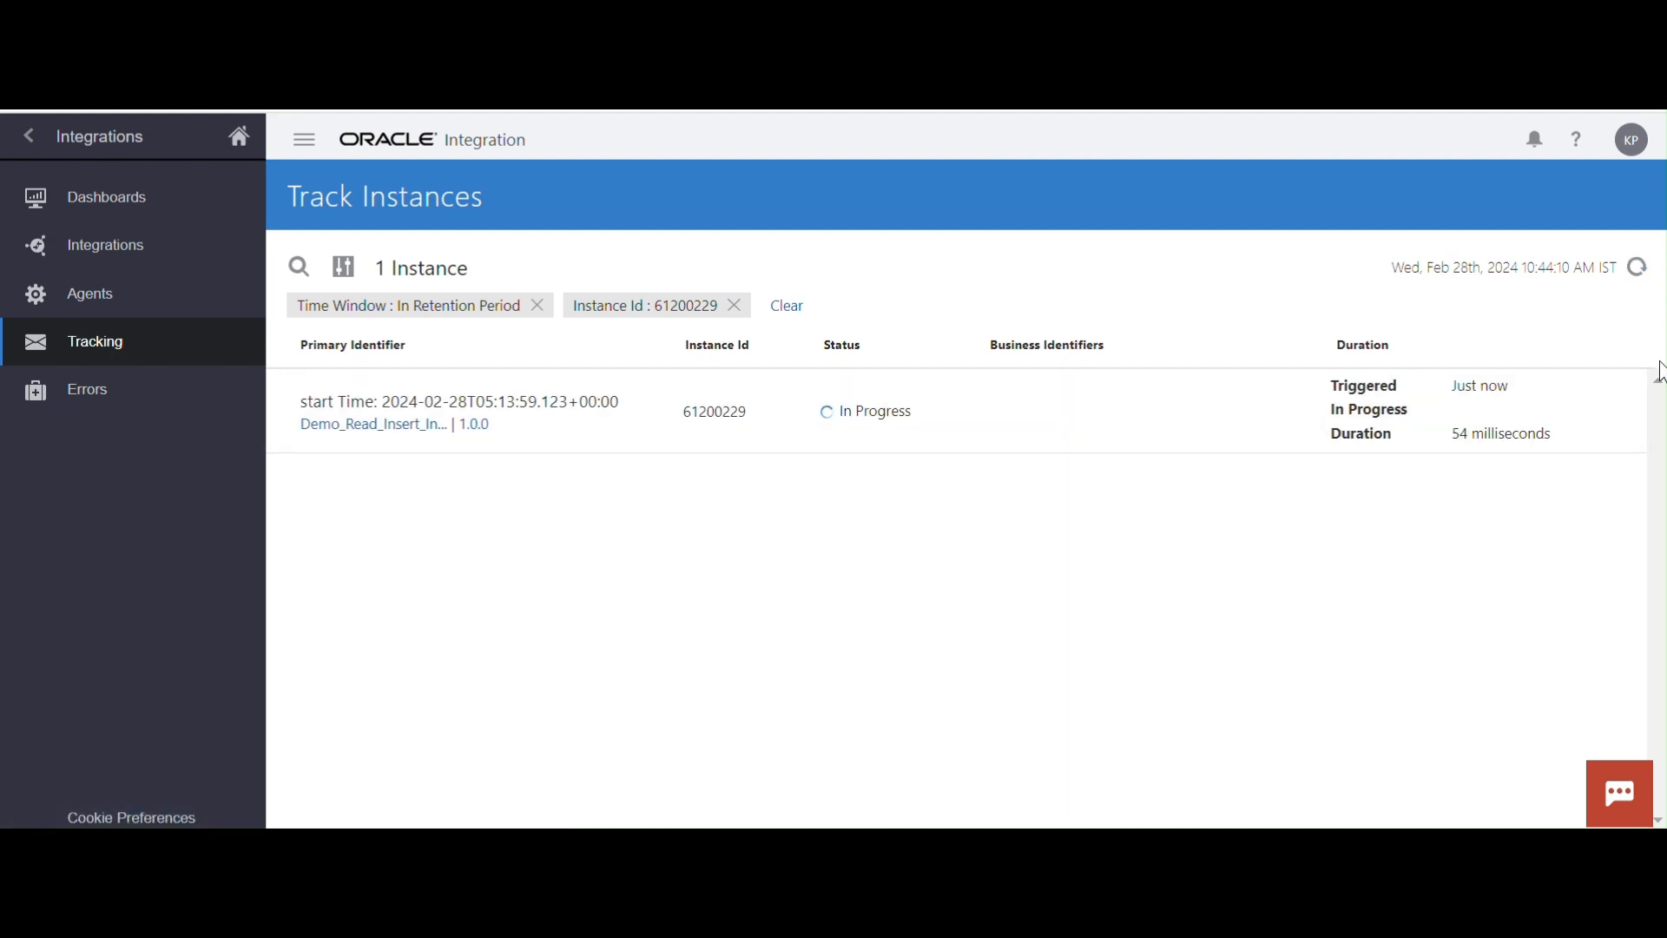
pyautogui.click(1642, 285)
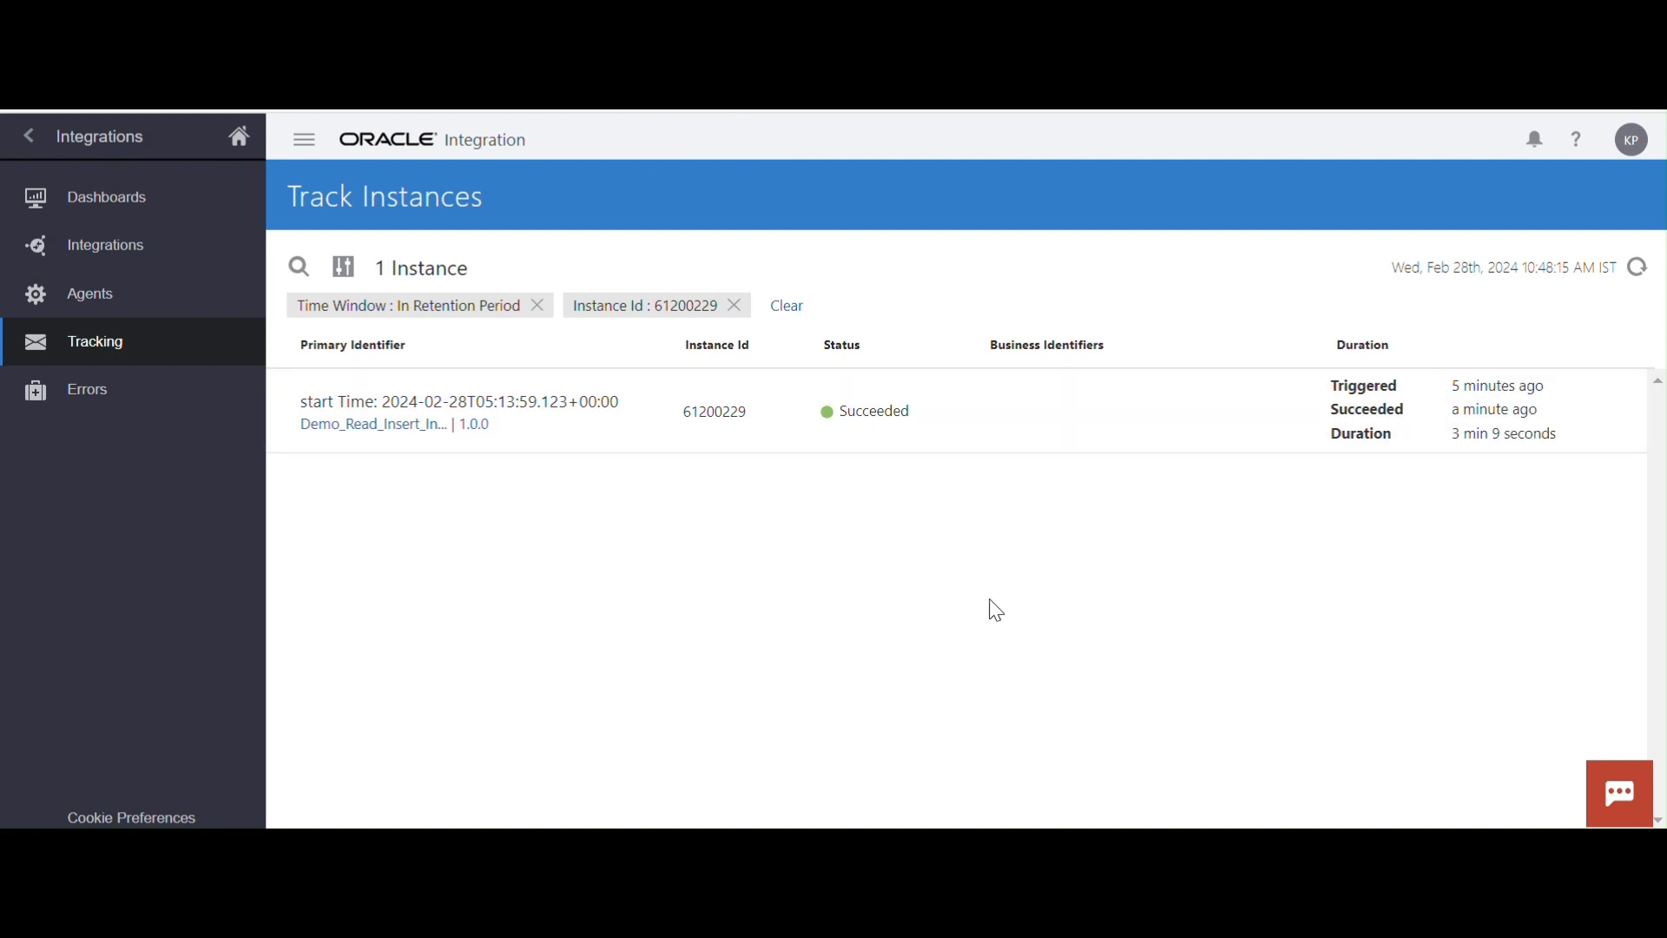
# Switch to Oracle SQL Developer and rerun select * from xx_sample_data to list the inserted employee records
pyautogui.click(1090, 849)
pyautogui.click(929, 235)
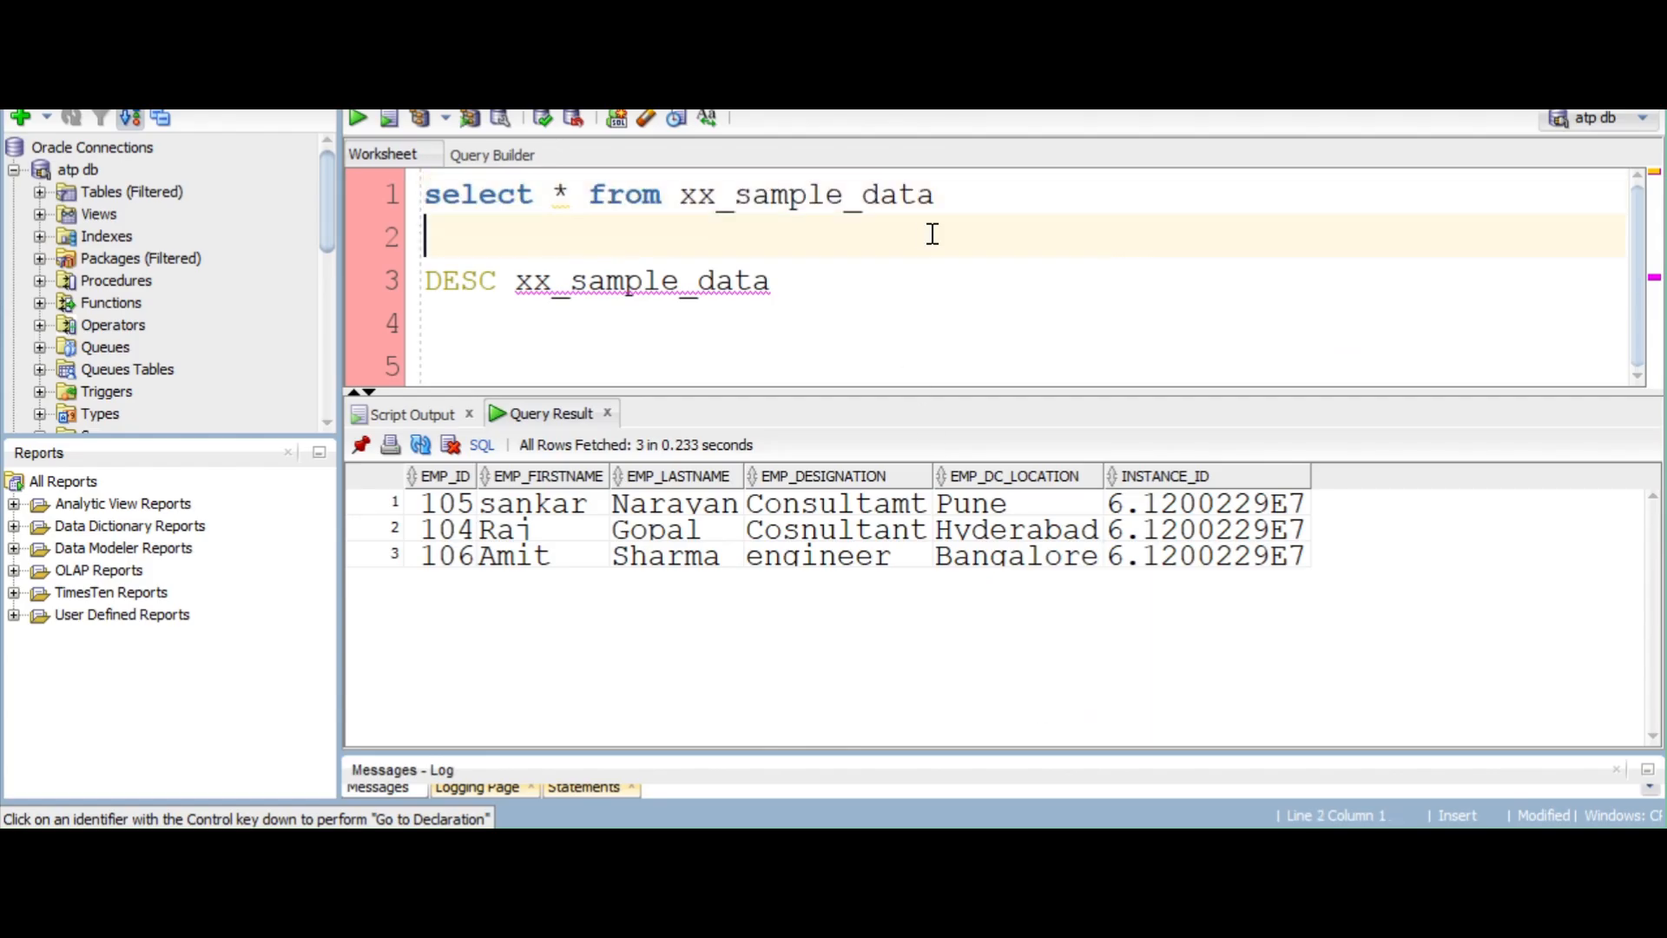
pyautogui.moveTo(942, 195); pyautogui.dragTo(394, 192)
pyautogui.click(358, 119)
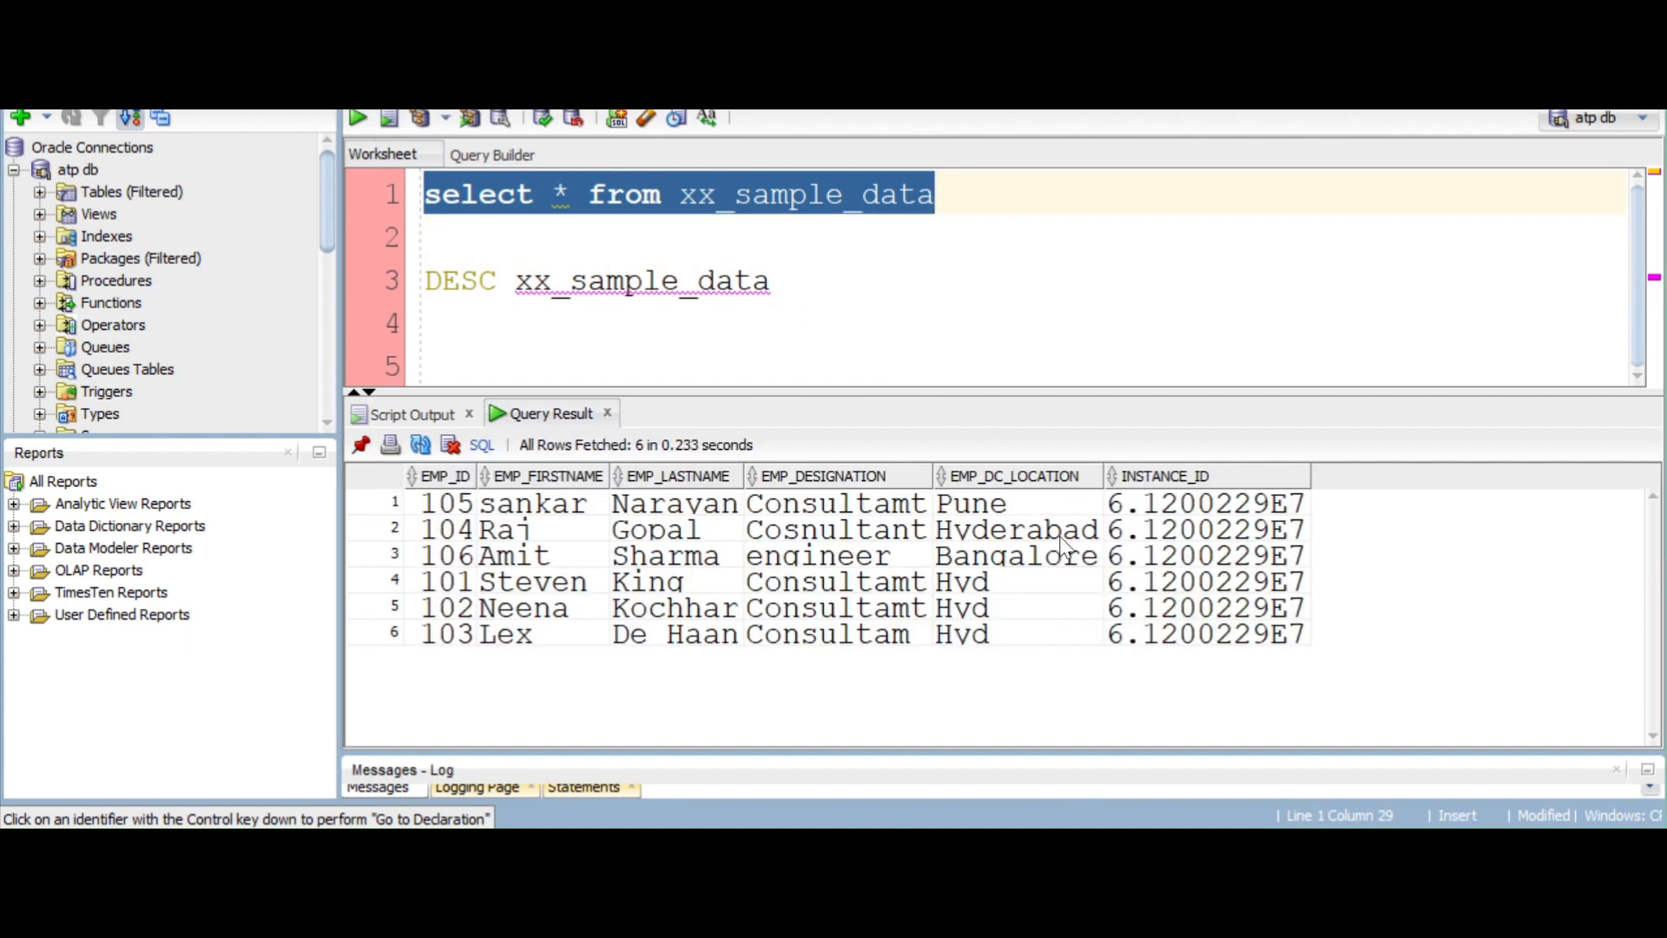
# Examine the returned employee rows and their INSTANCE_ID values, then compare them with the tracked instance in Oracle Integration
pyautogui.moveTo(443, 504); pyautogui.dragTo(1229, 646)
pyautogui.click(1233, 583)
pyautogui.click(1200, 508)
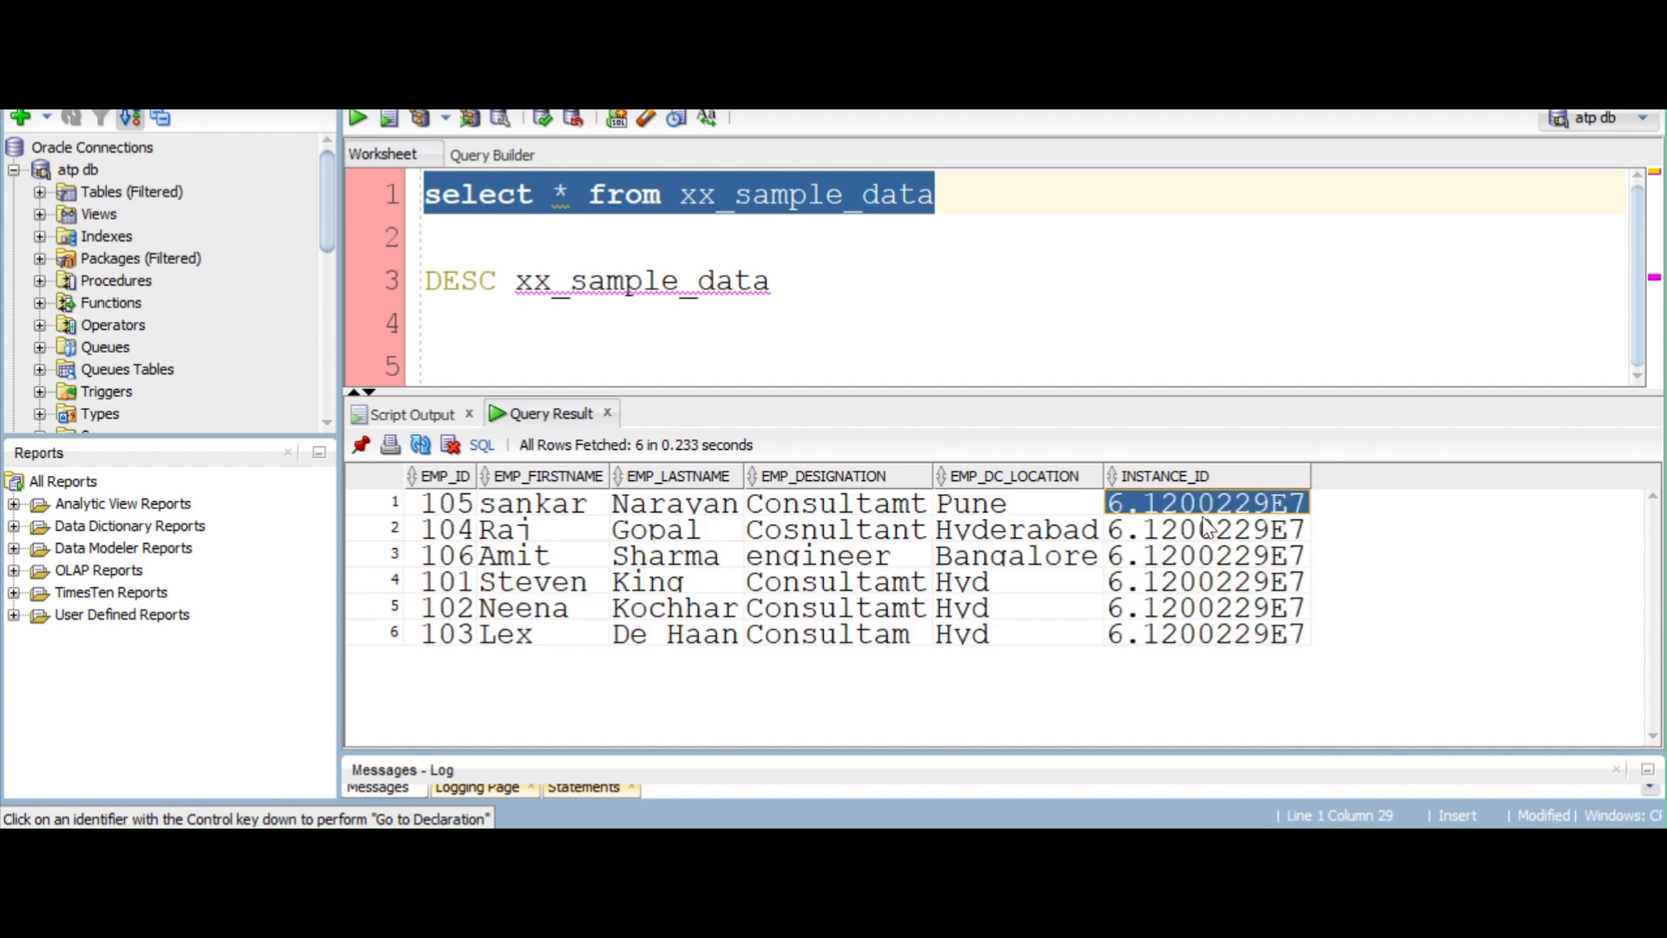
pyautogui.click(1211, 530)
pyautogui.click(1231, 566)
pyautogui.click(1248, 631)
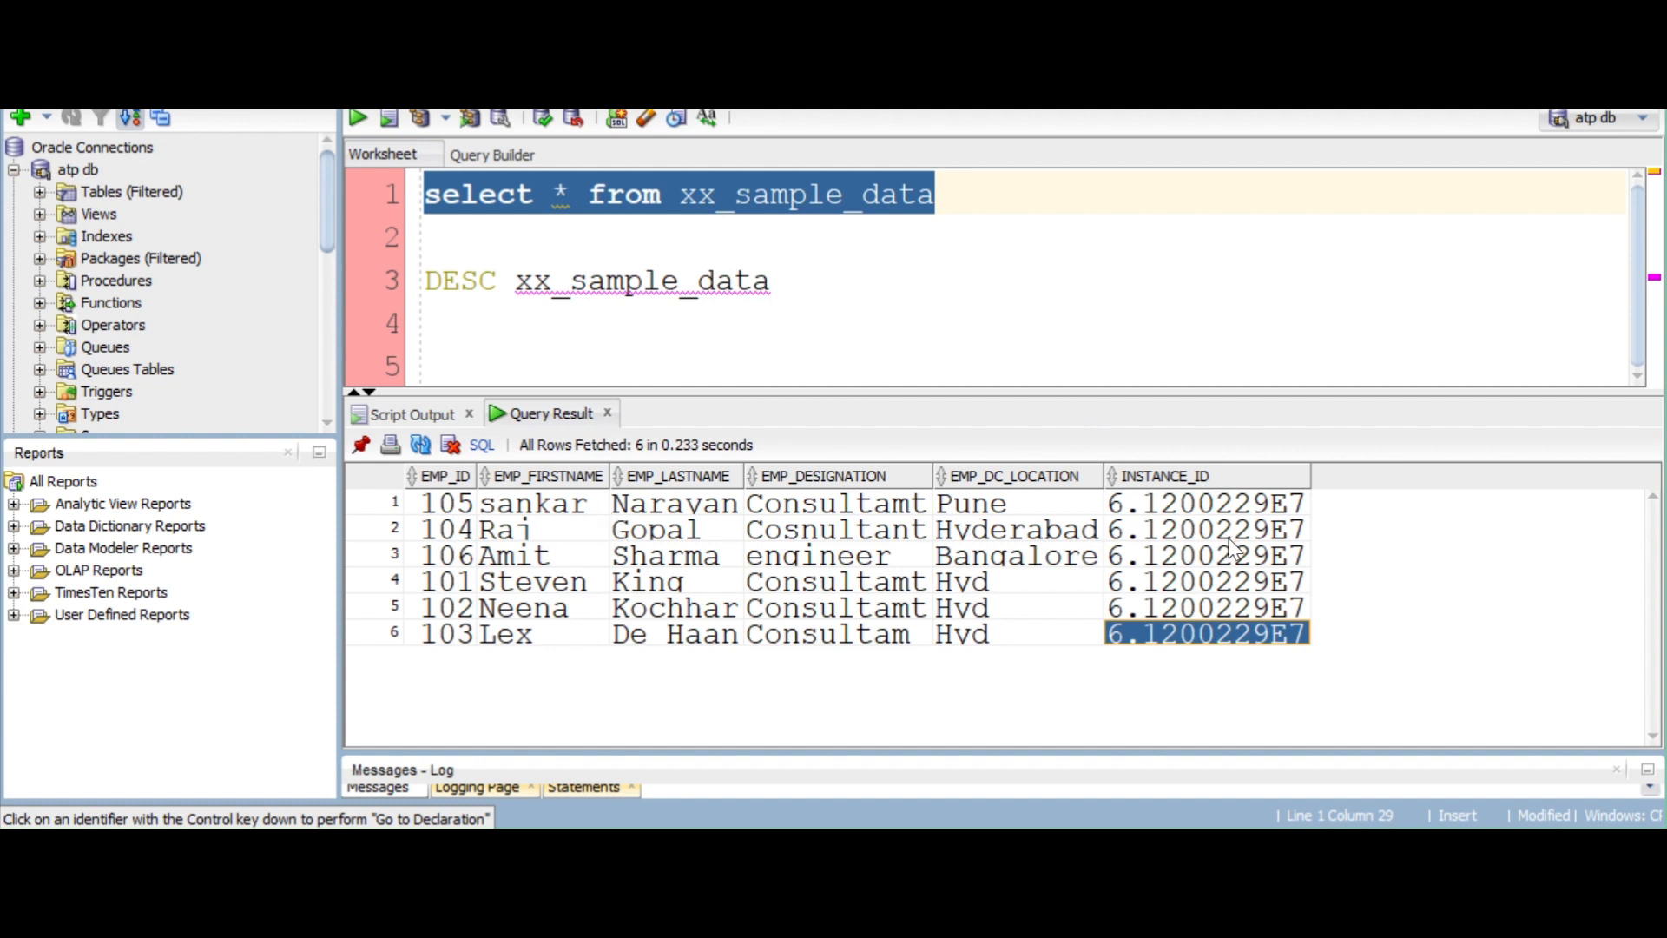
pyautogui.click(1213, 508)
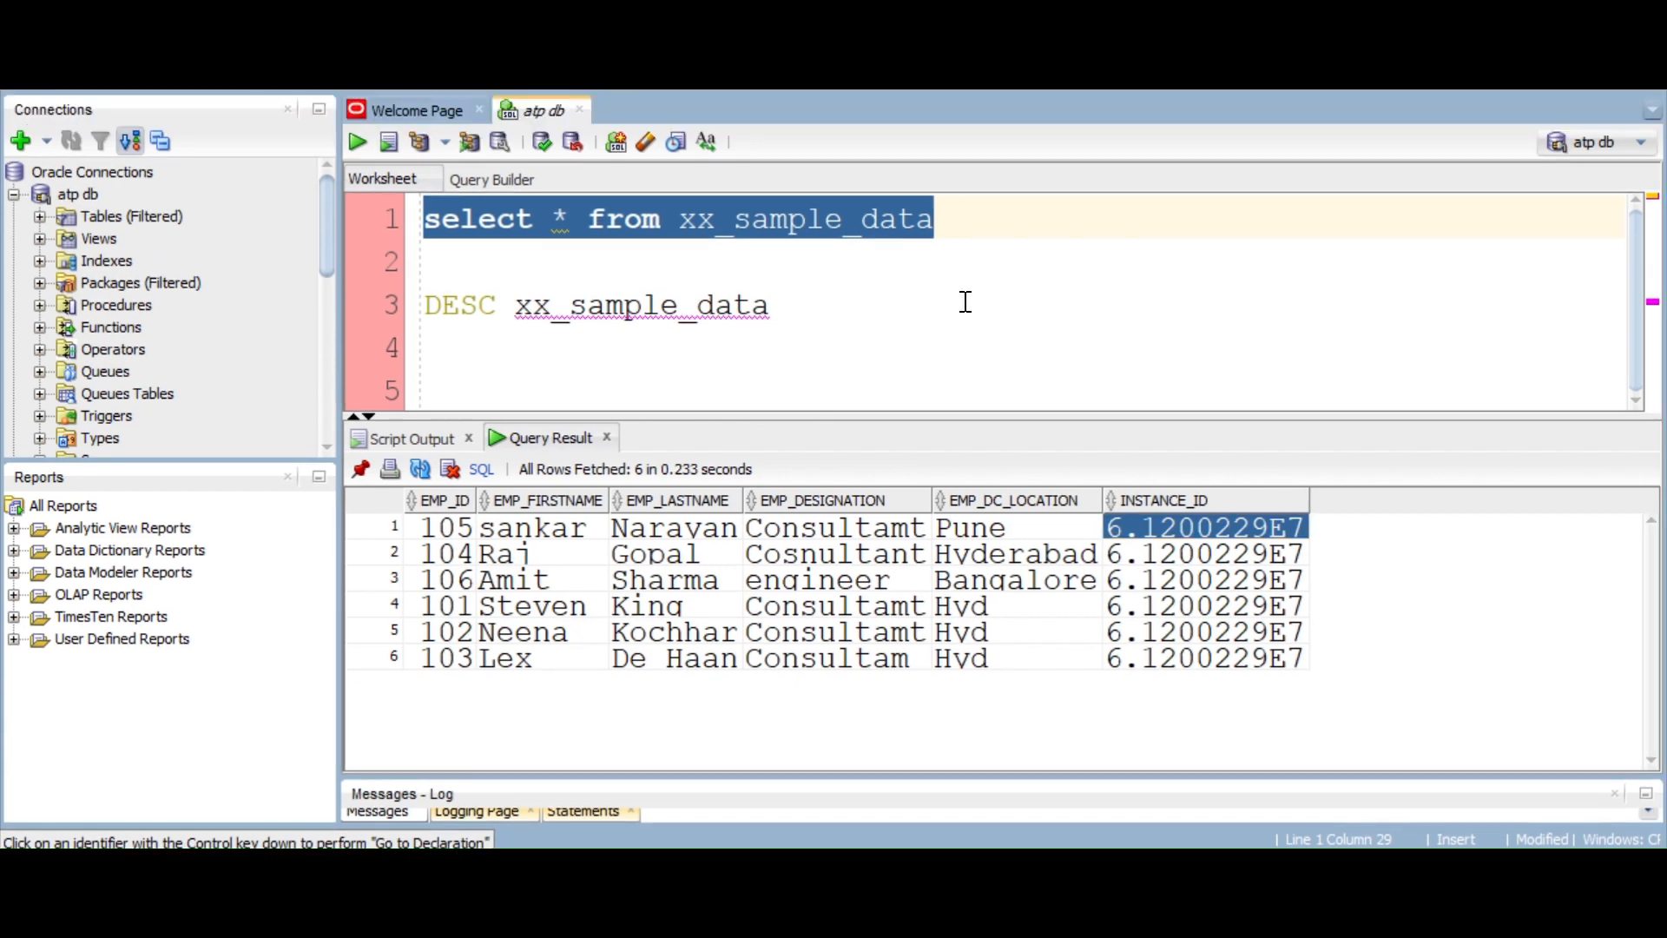
pyautogui.moveTo(816, 864)
pyautogui.click(781, 769)
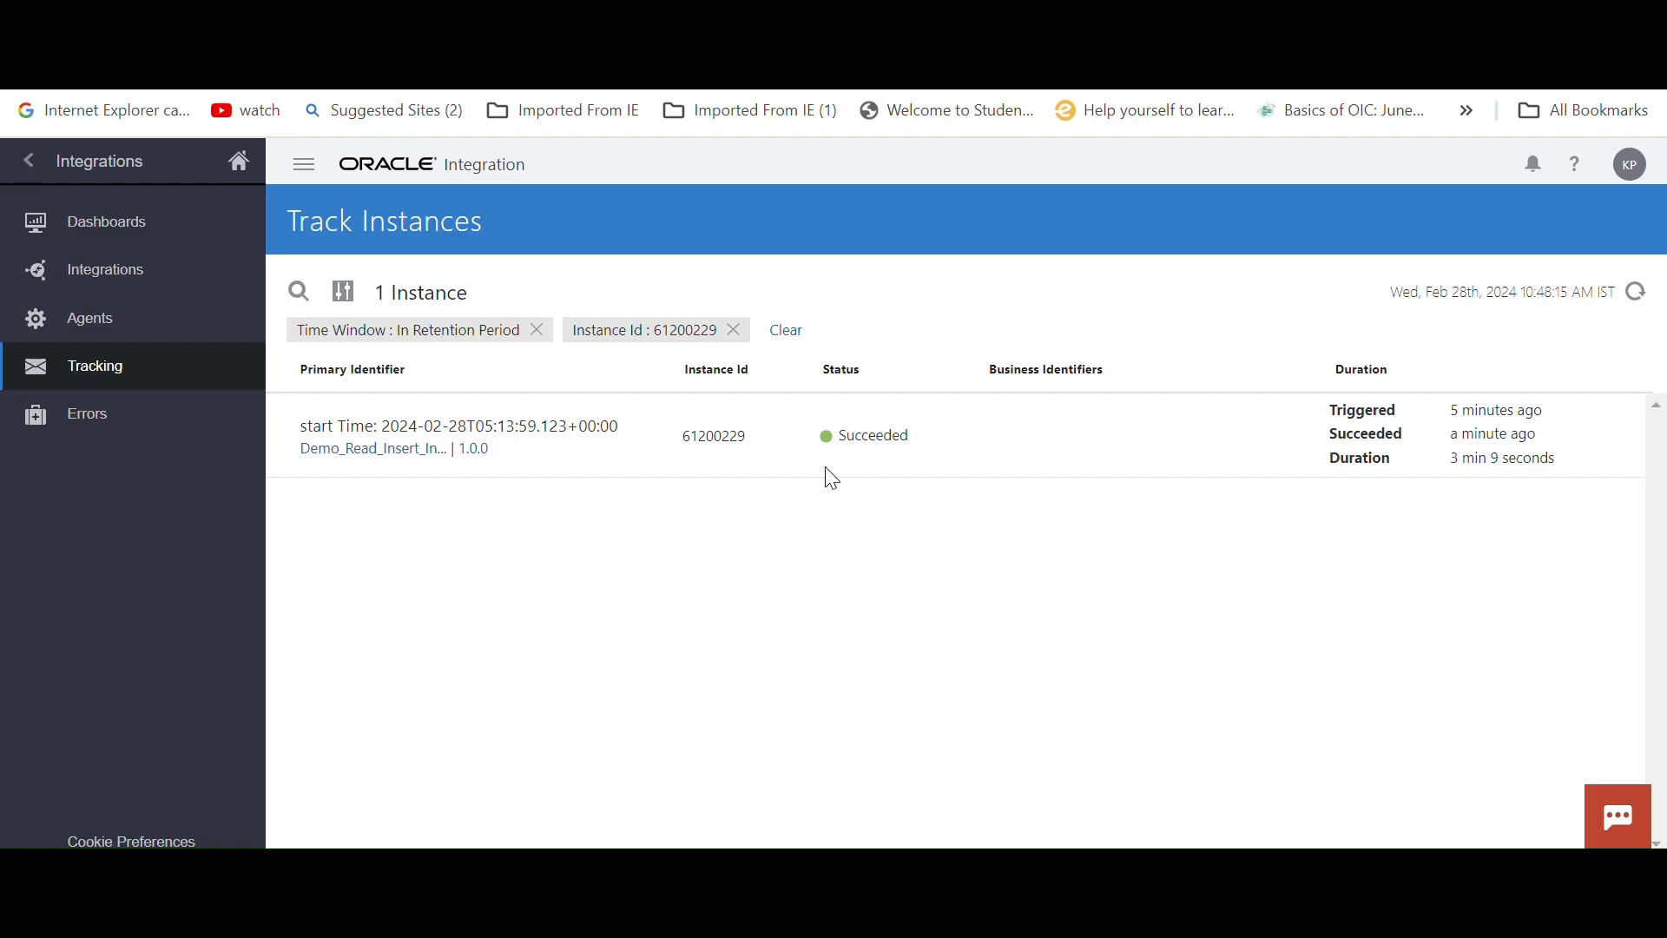
# Switch to the FTP client and delete EmployeeDetails_01.csv and EmployeeDetails_02.csv from the remote /Interfaces/ftp/source/ folder
pyautogui.moveTo(977, 868)
pyautogui.click(952, 652)
pyautogui.click(877, 265)
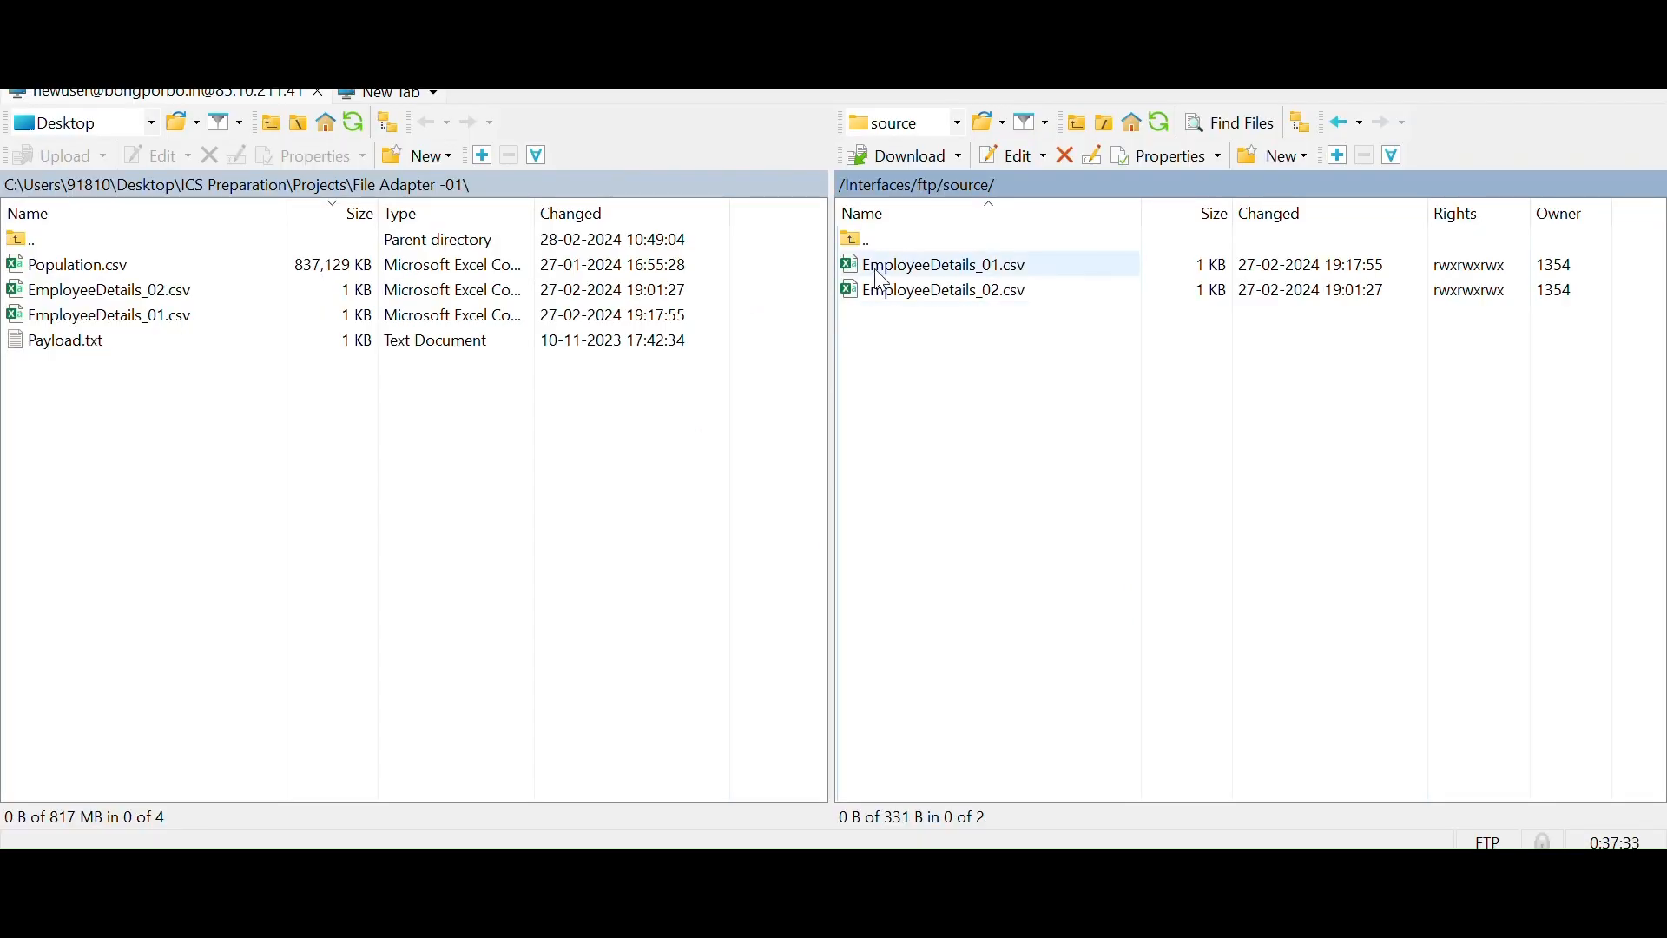
pyautogui.keyDown('shift'); pyautogui.click(882, 292); pyautogui.keyUp('shift')
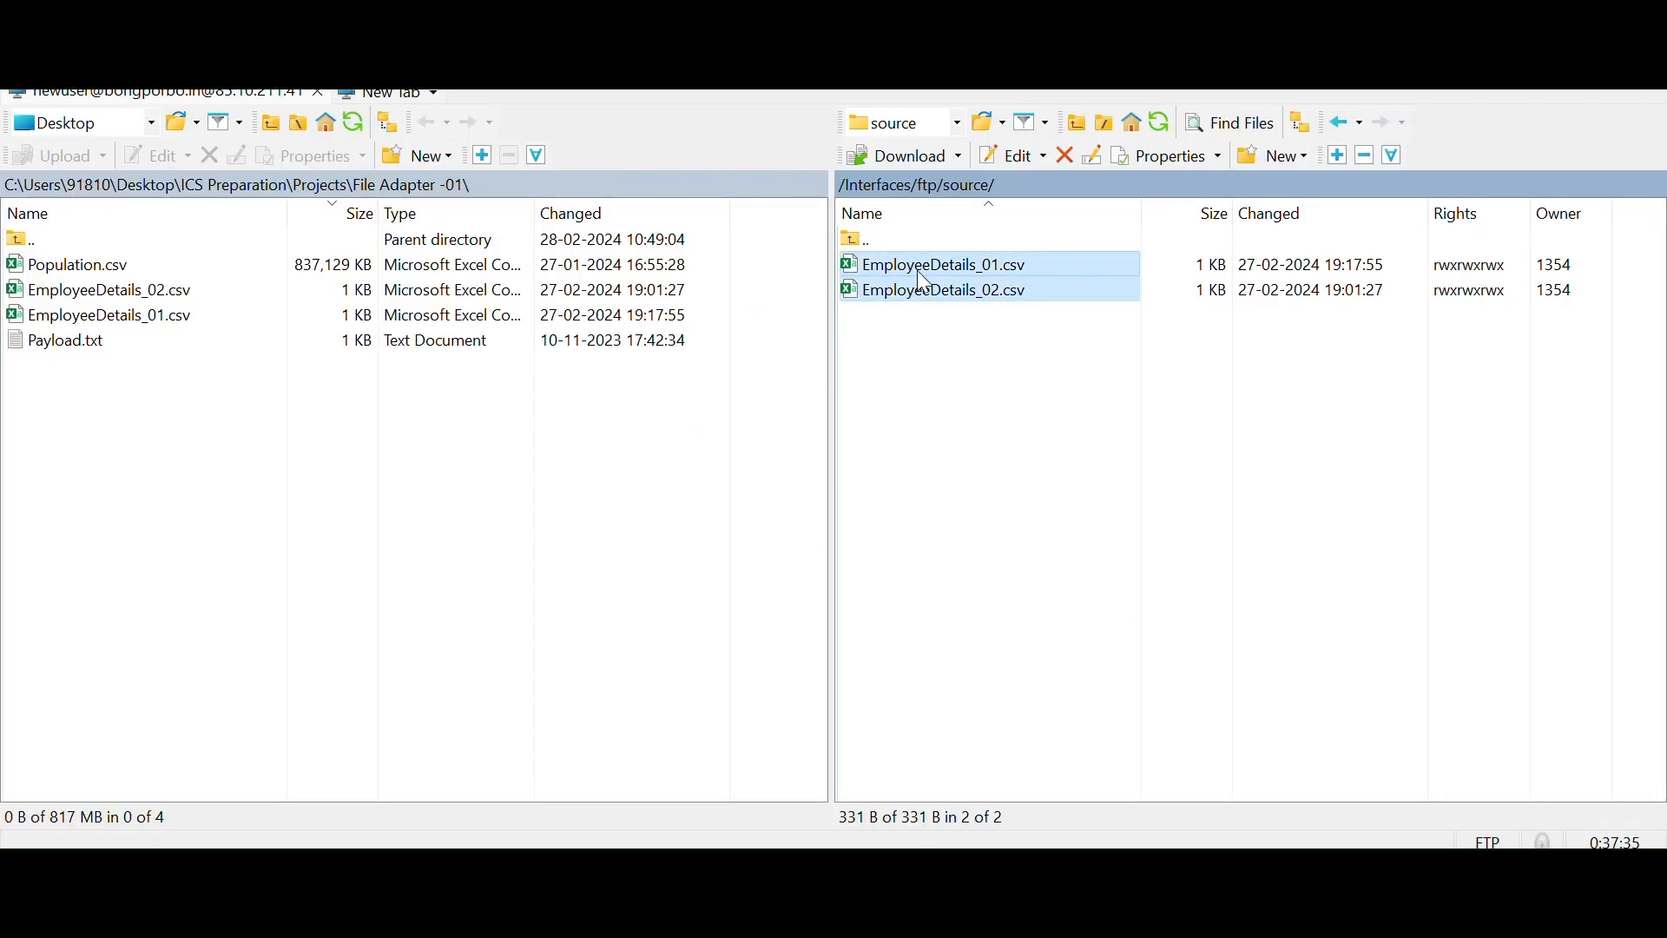
pyautogui.rightClick(923, 271)
pyautogui.click(970, 420)
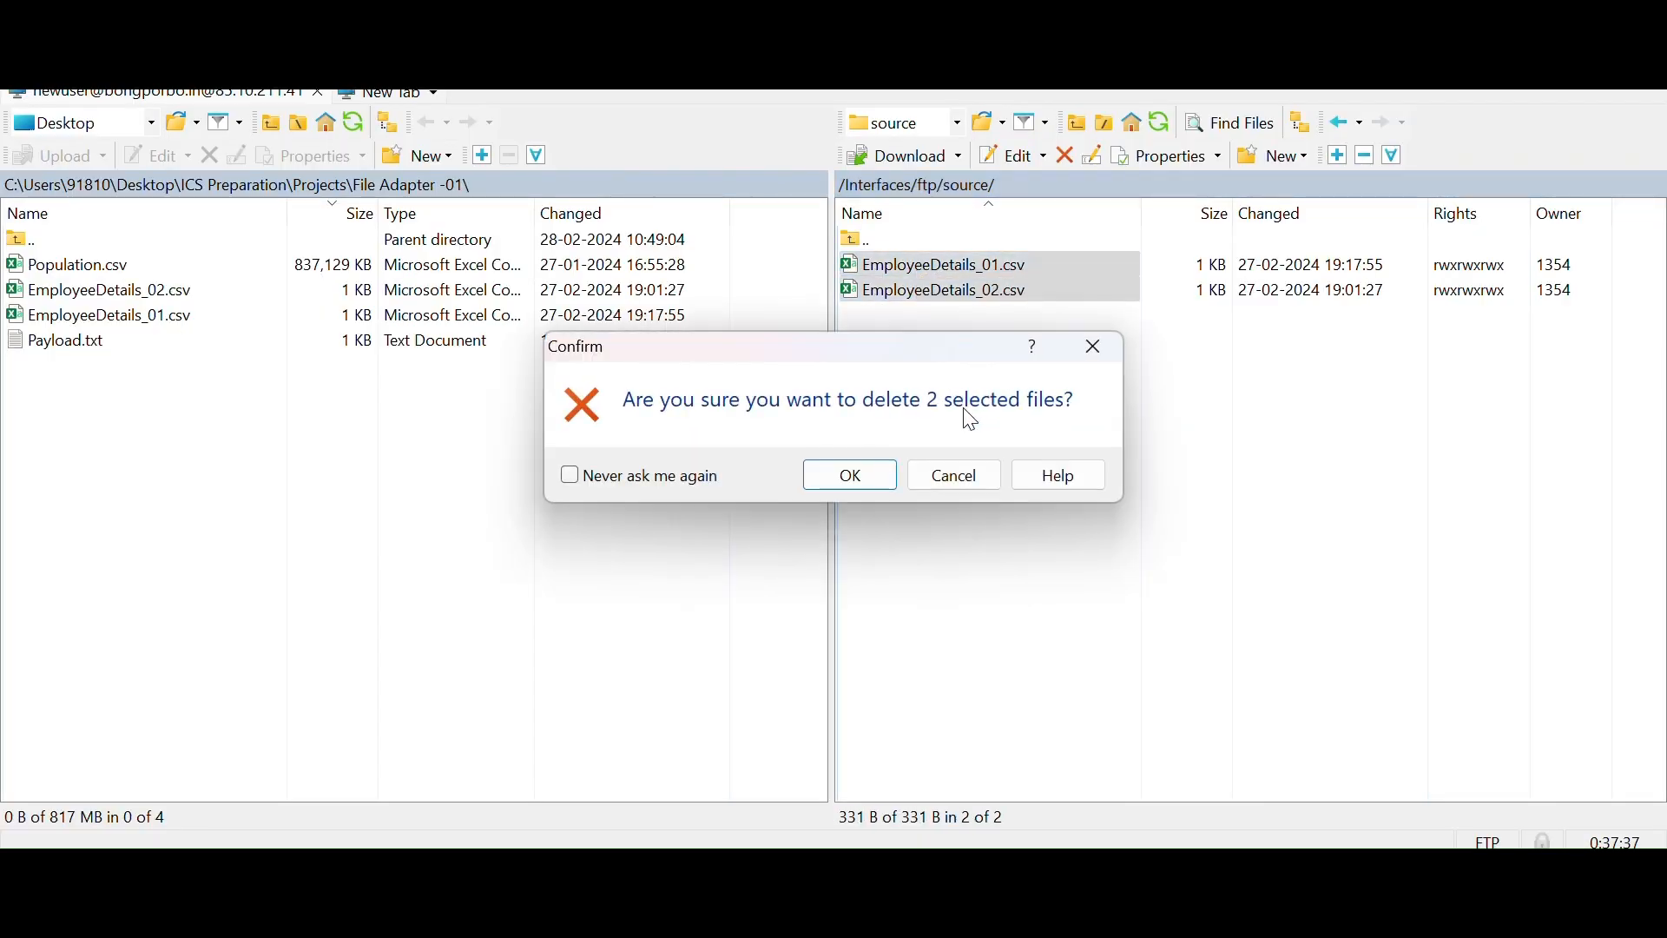
pyautogui.click(850, 492)
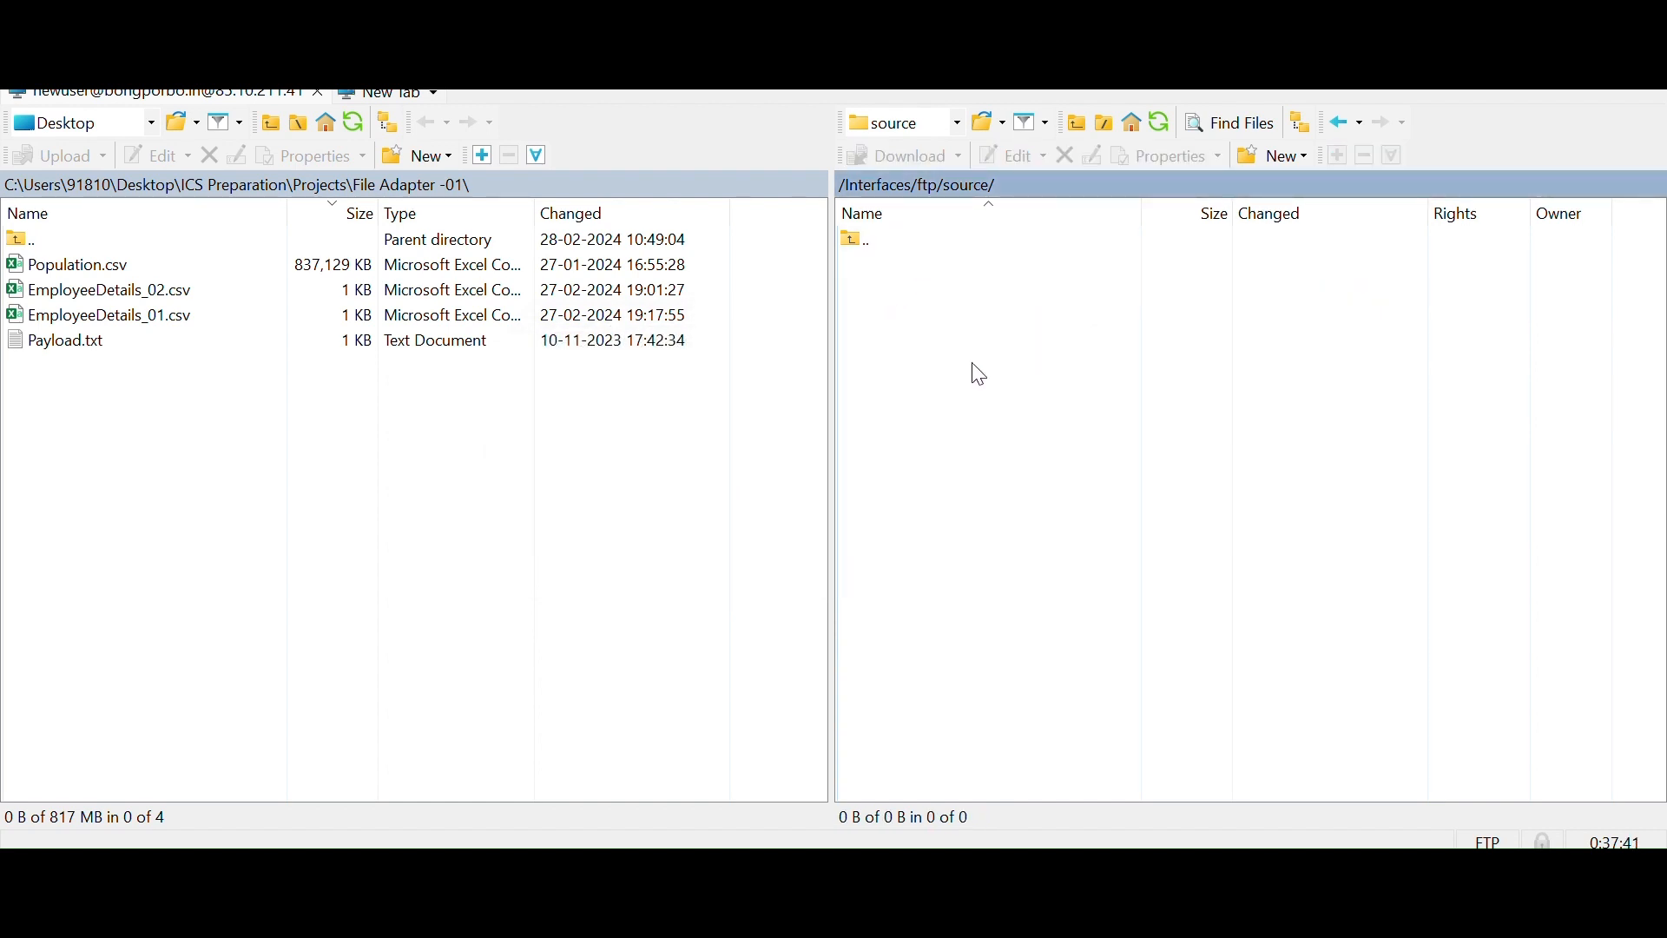
# Return to the Integrations list in Oracle Integration and submit another immediate run of Demo_Read_Insert_Integration
pyautogui.click(802, 875)
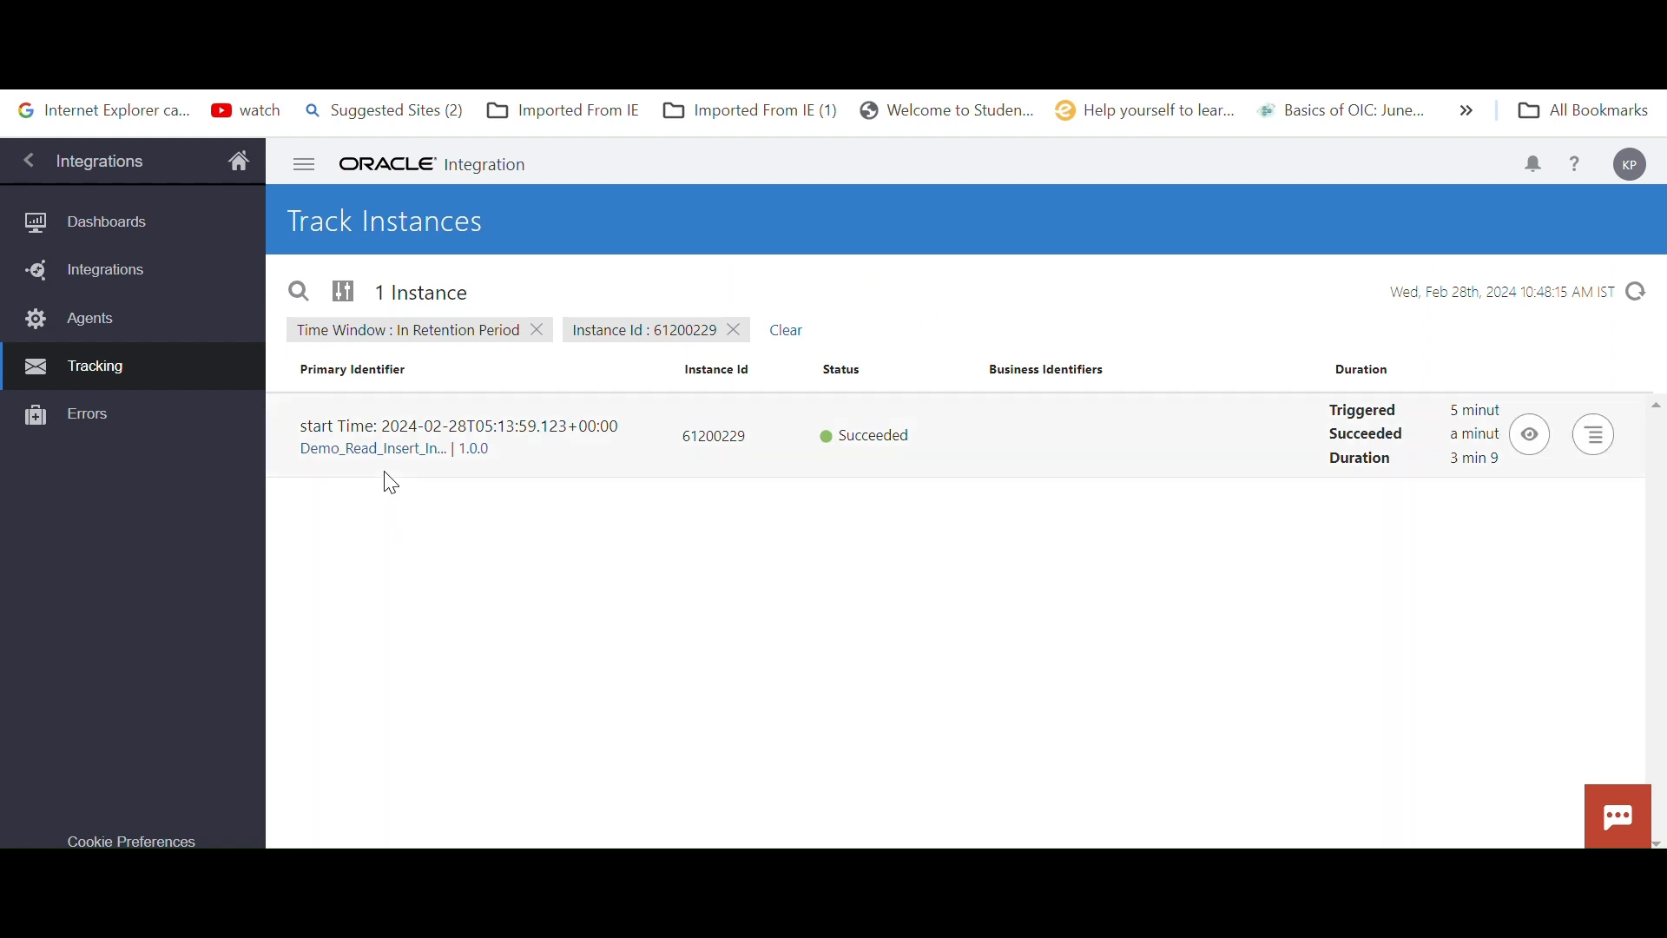
pyautogui.click(37, 163)
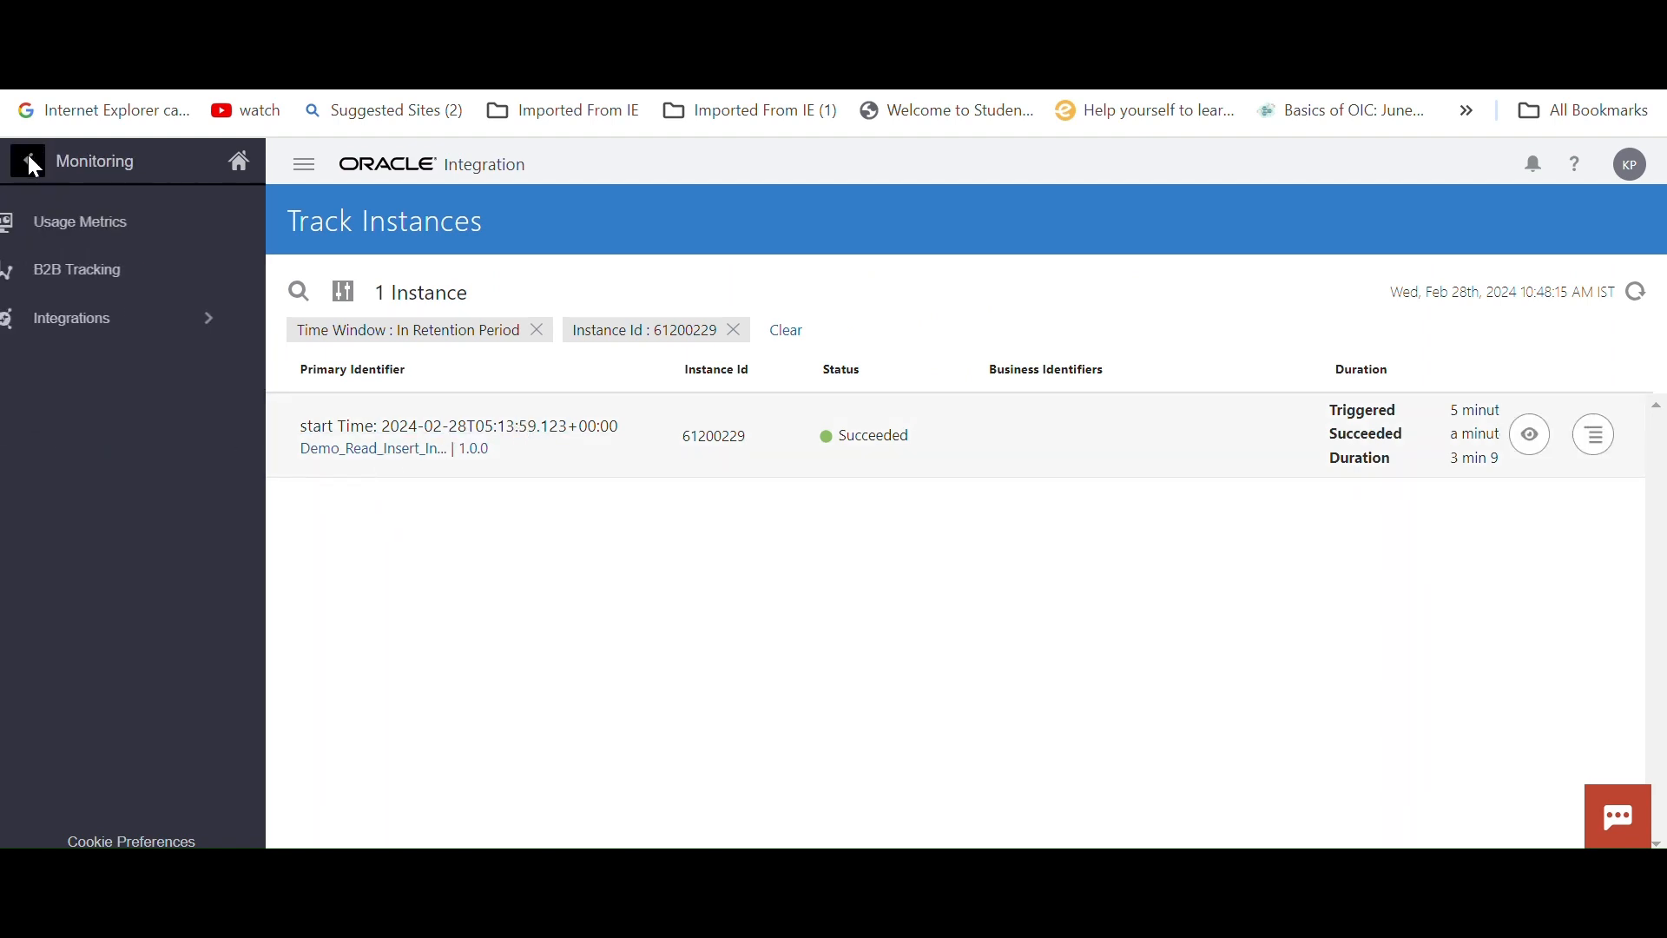
pyautogui.click(28, 155)
pyautogui.click(193, 373)
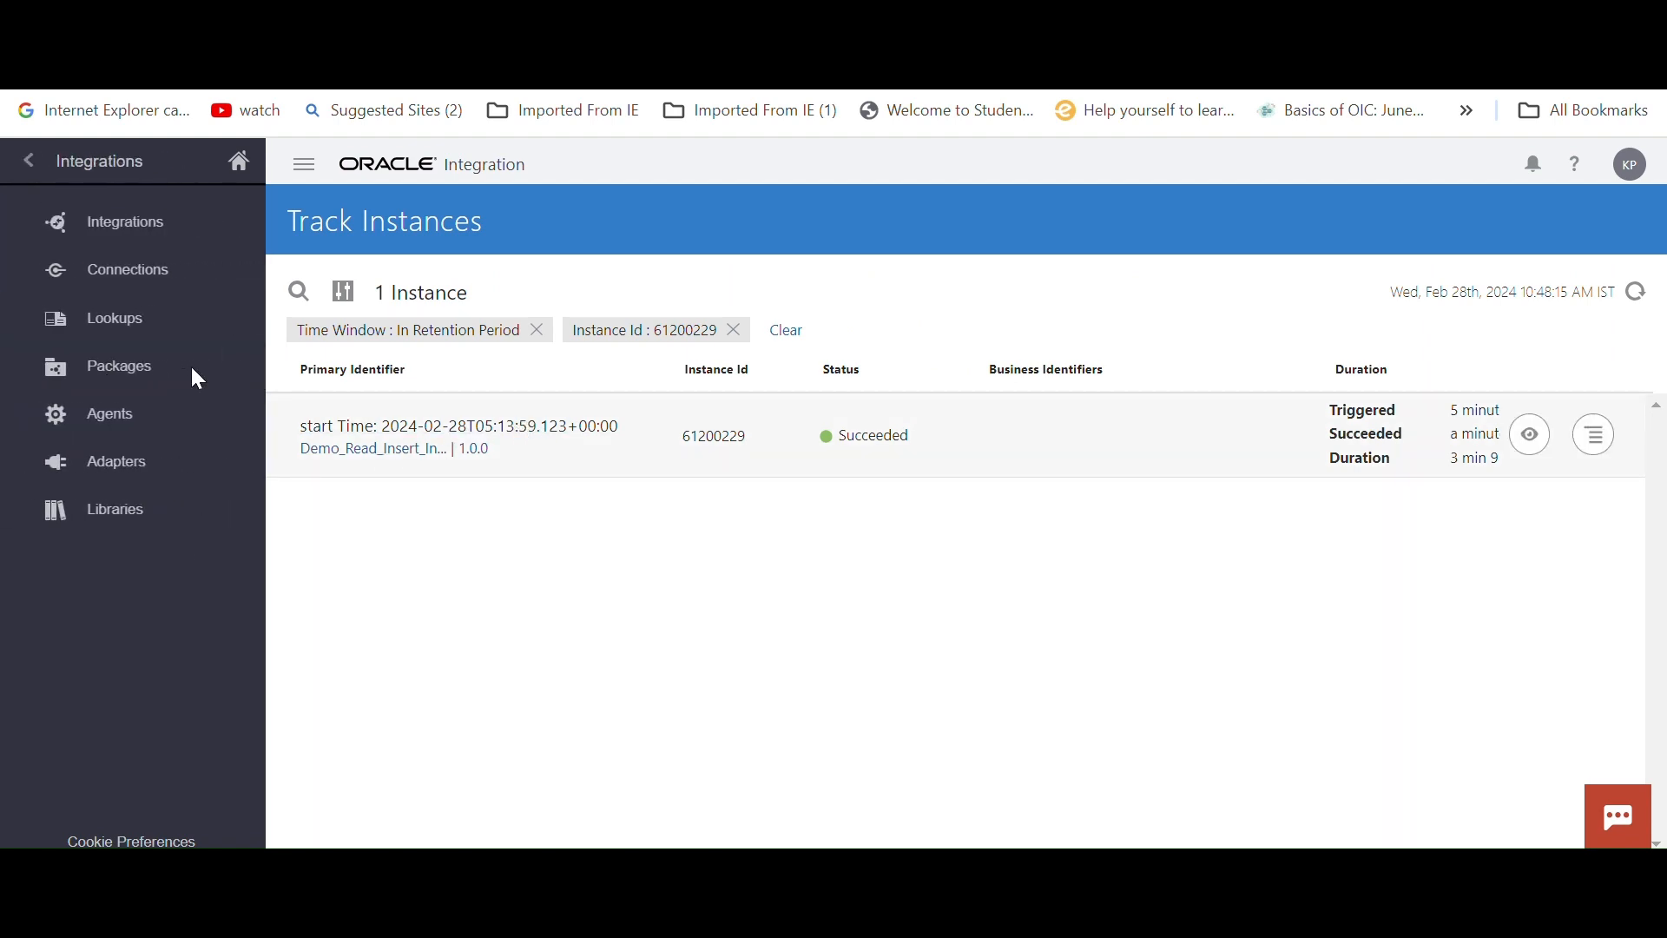
pyautogui.click(147, 239)
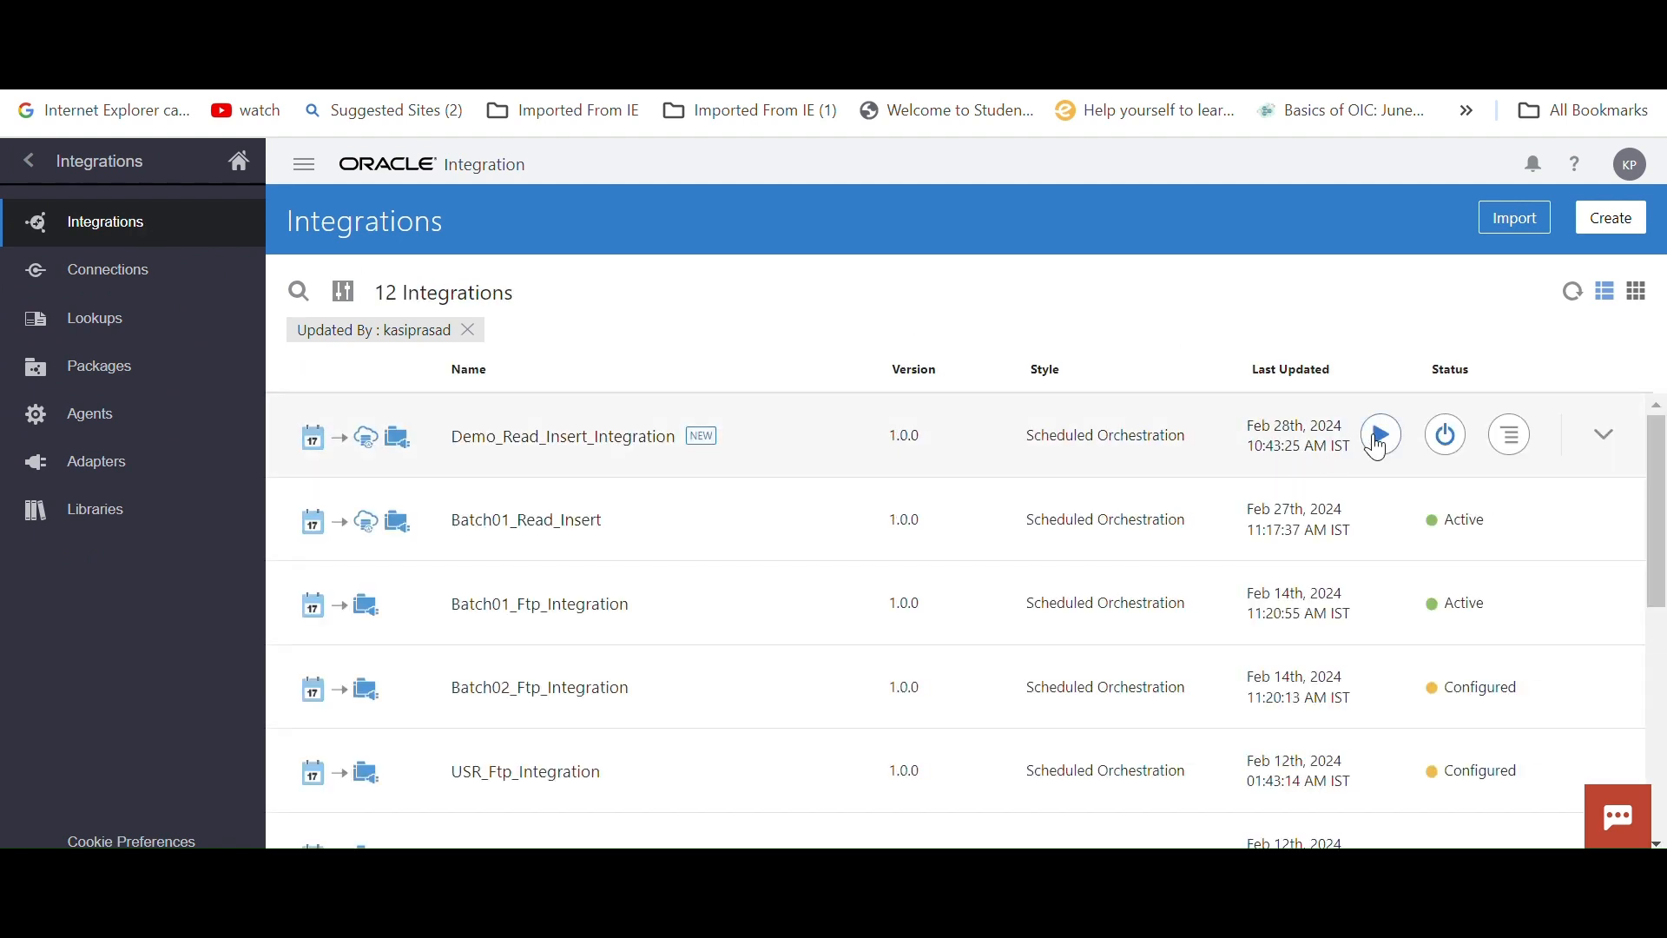
pyautogui.click(1384, 434)
pyautogui.click(1177, 575)
pyautogui.click(1216, 691)
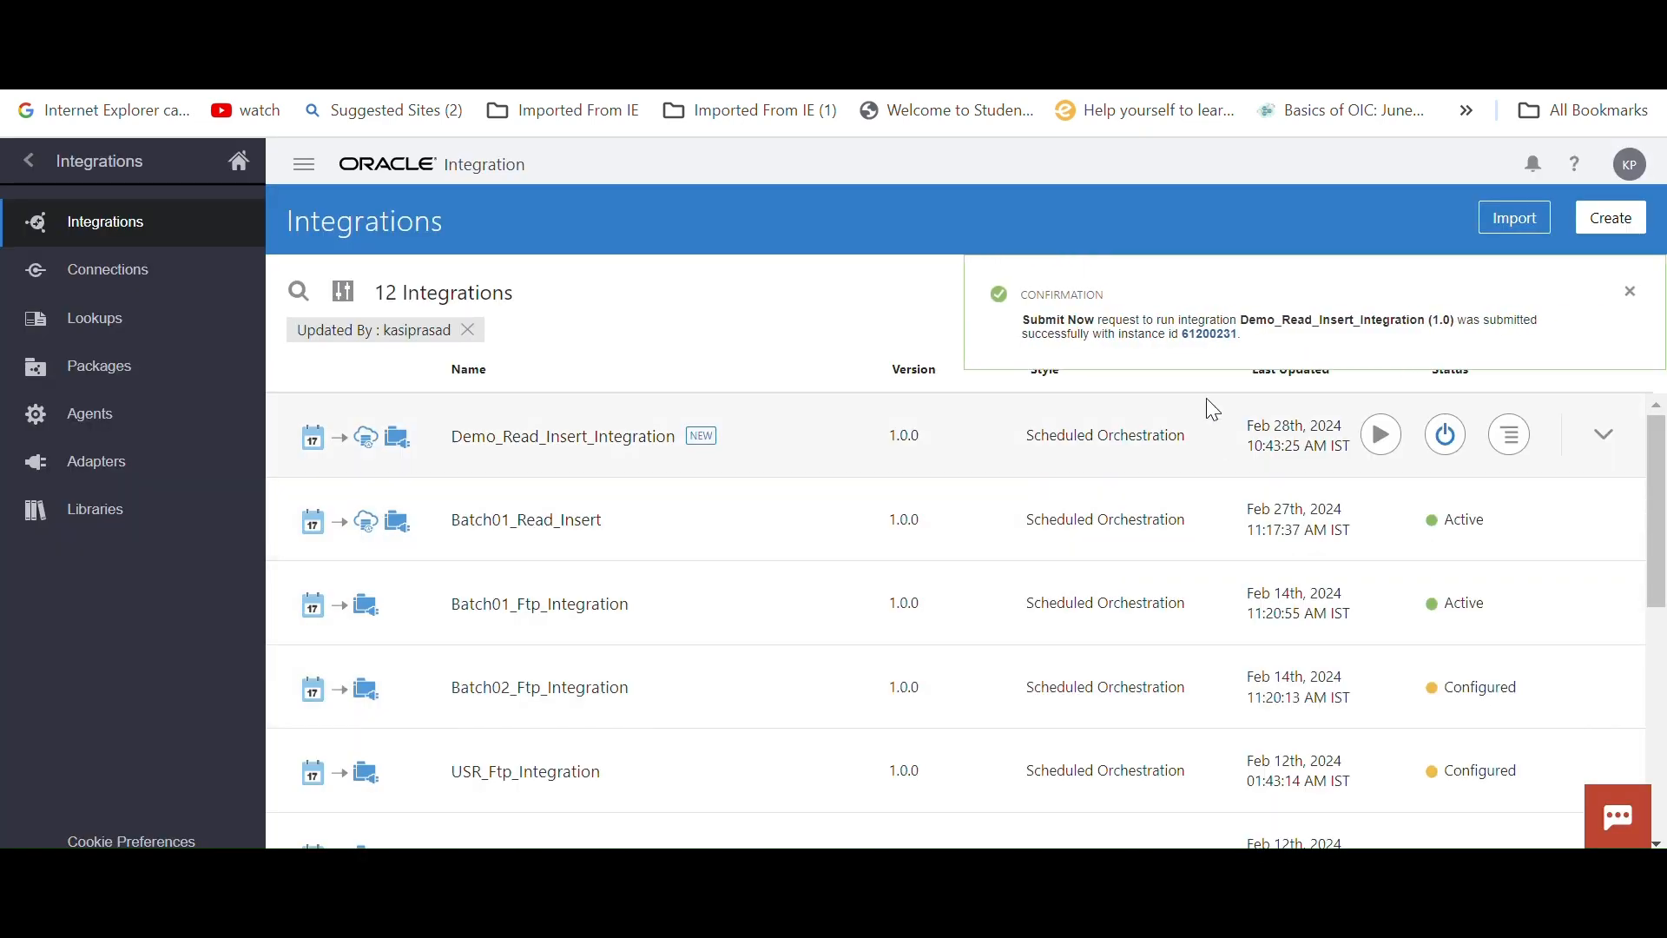
# Open the newly submitted run's tracking entry and refresh it to check its status
pyautogui.click(1206, 334)
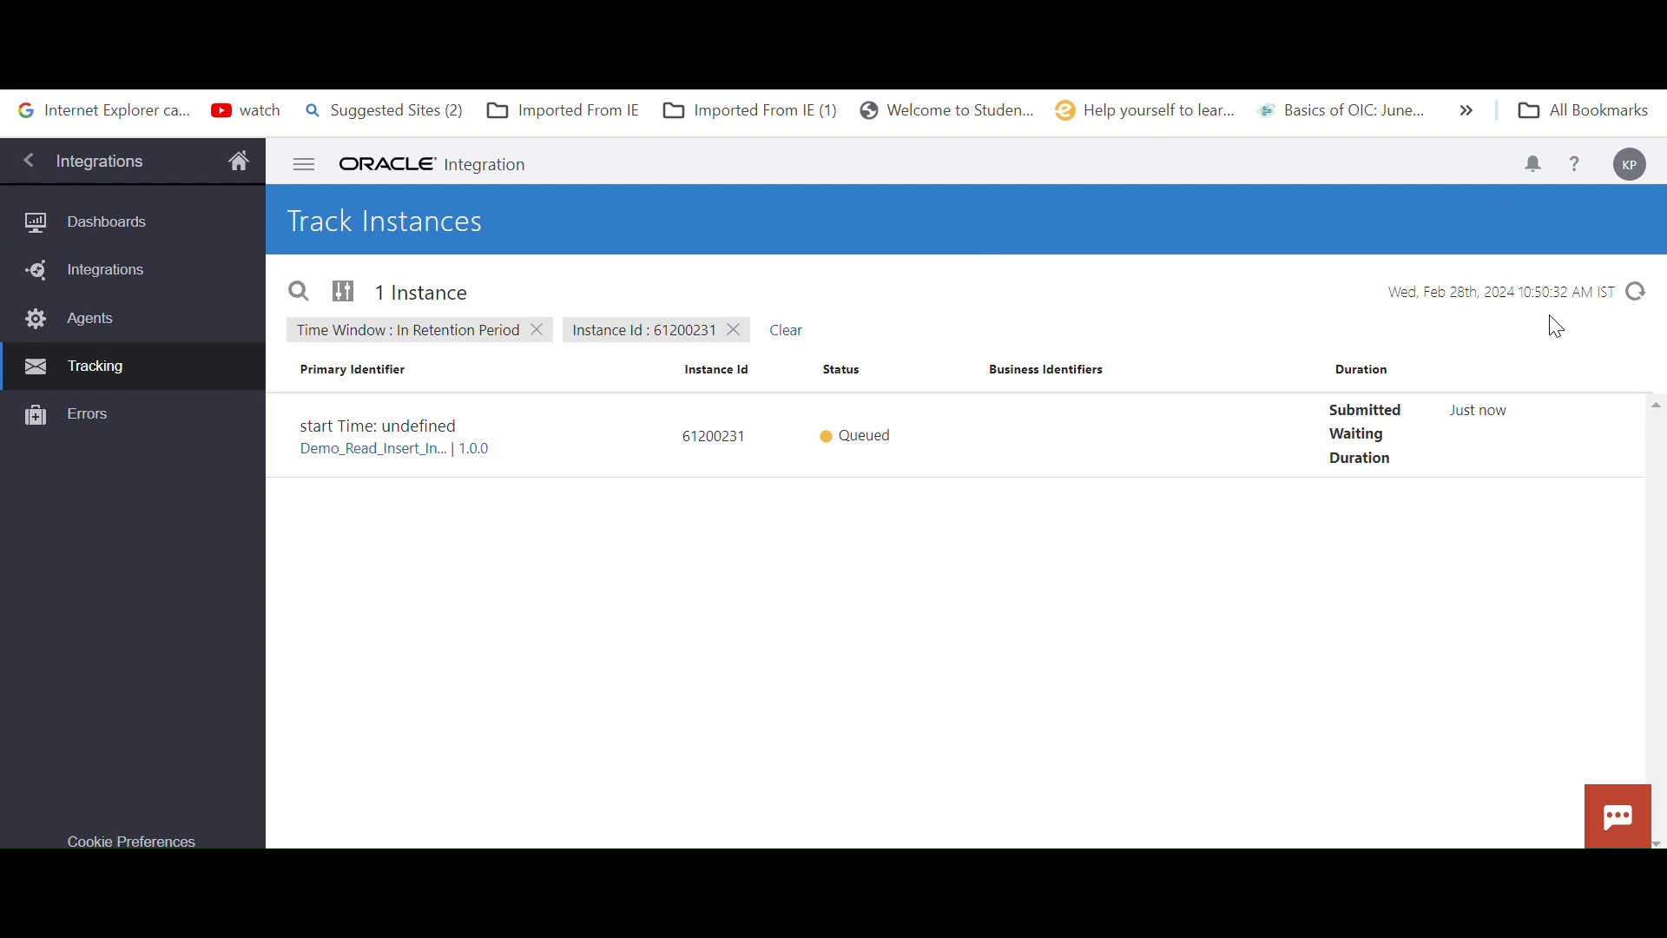
pyautogui.click(1636, 295)
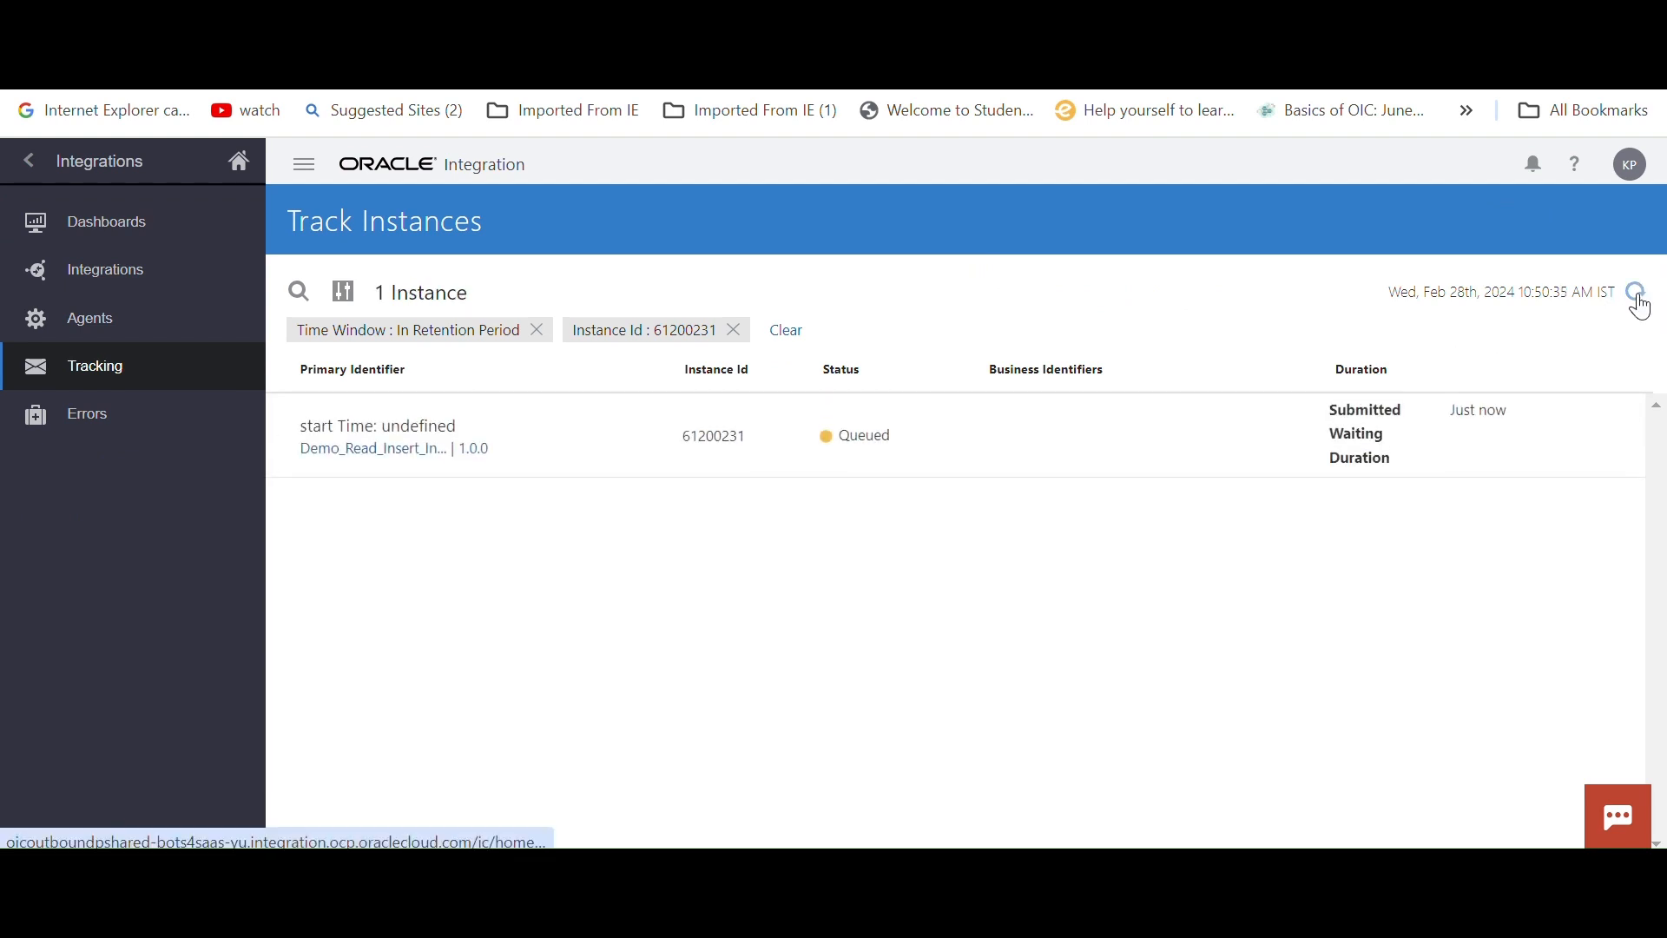
pyautogui.click(1641, 297)
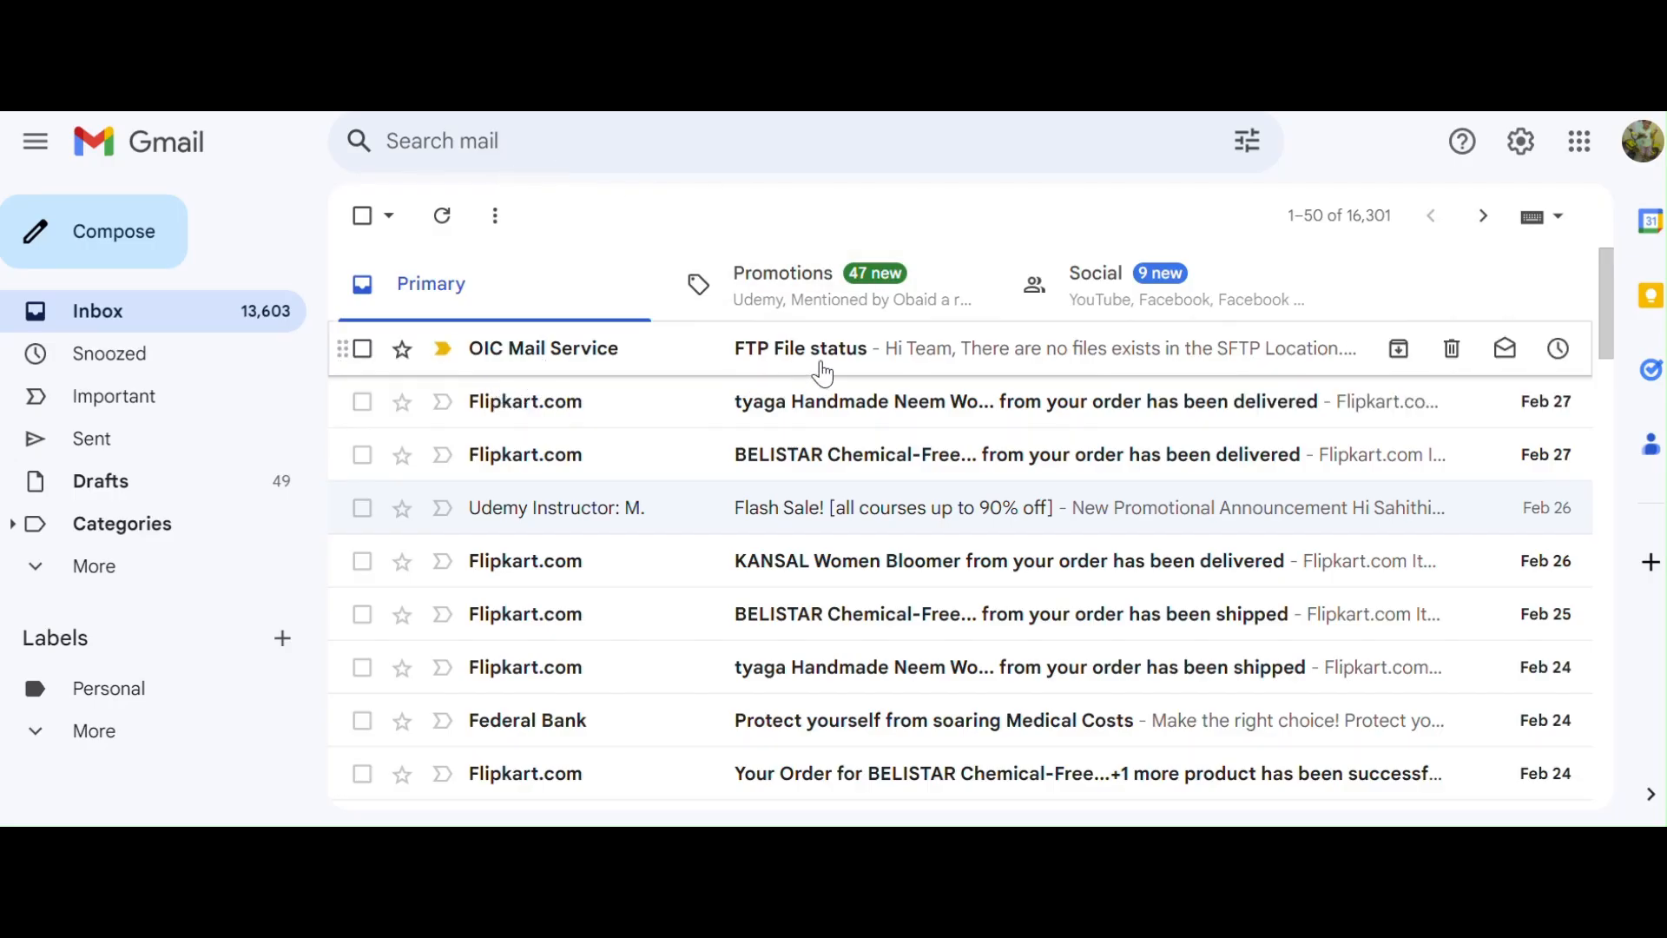
# Open the FTP File status email from OIC Mail Service in Gmail and examine the notification's message body
pyautogui.click(824, 374)
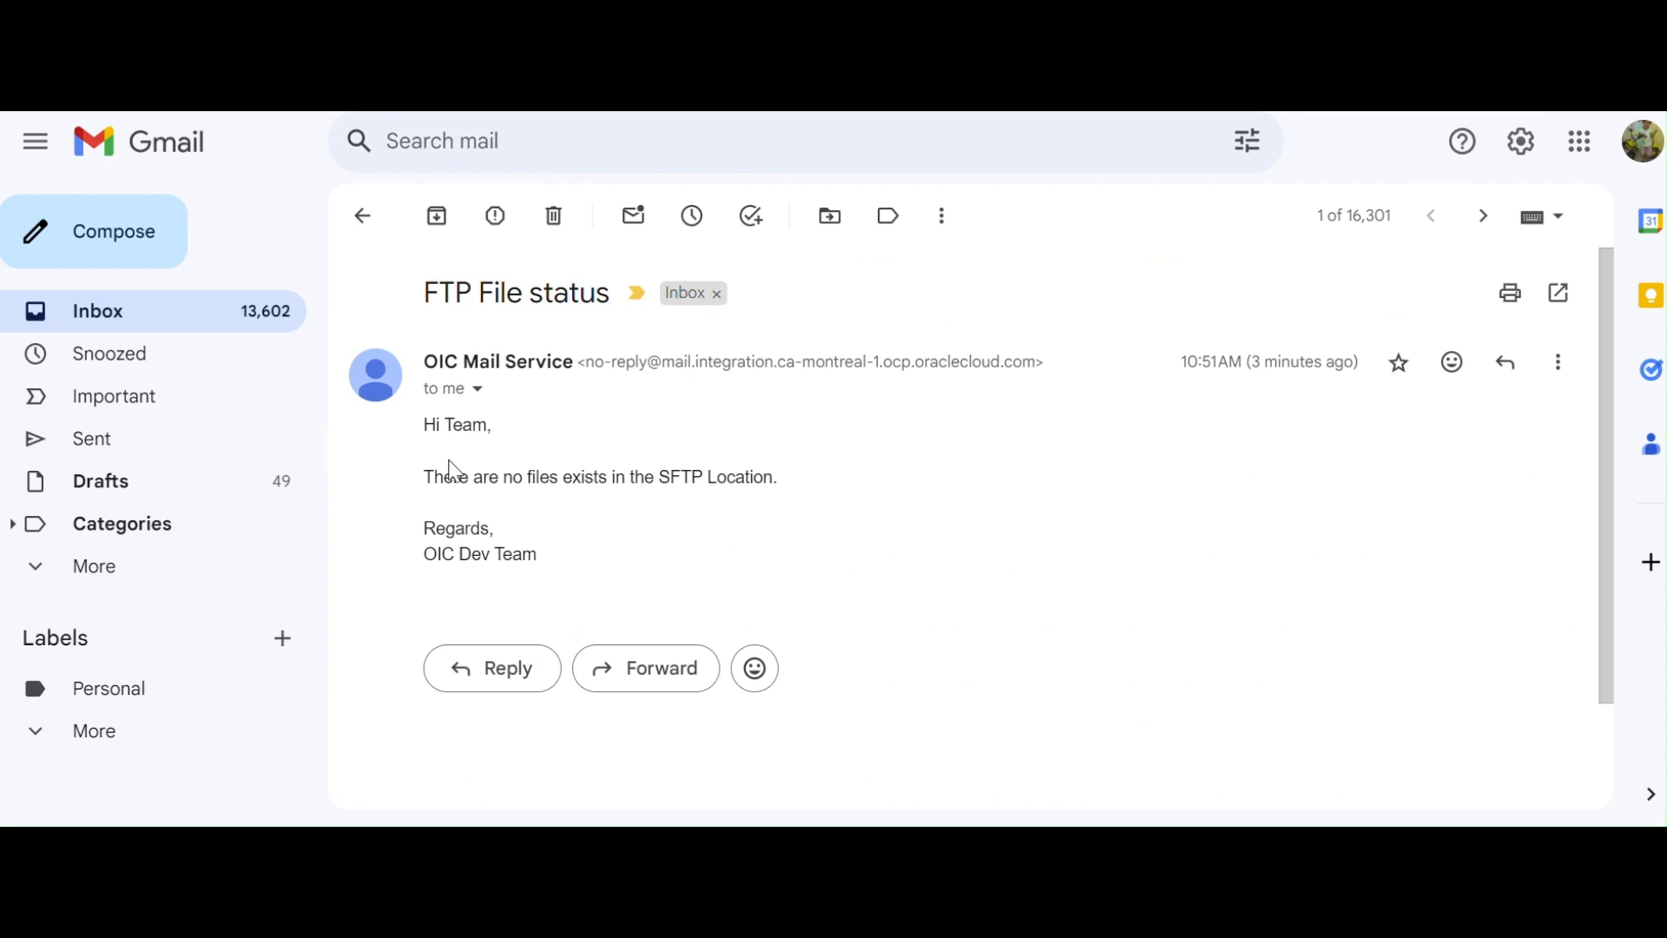
pyautogui.moveTo(435, 480); pyautogui.dragTo(809, 497)
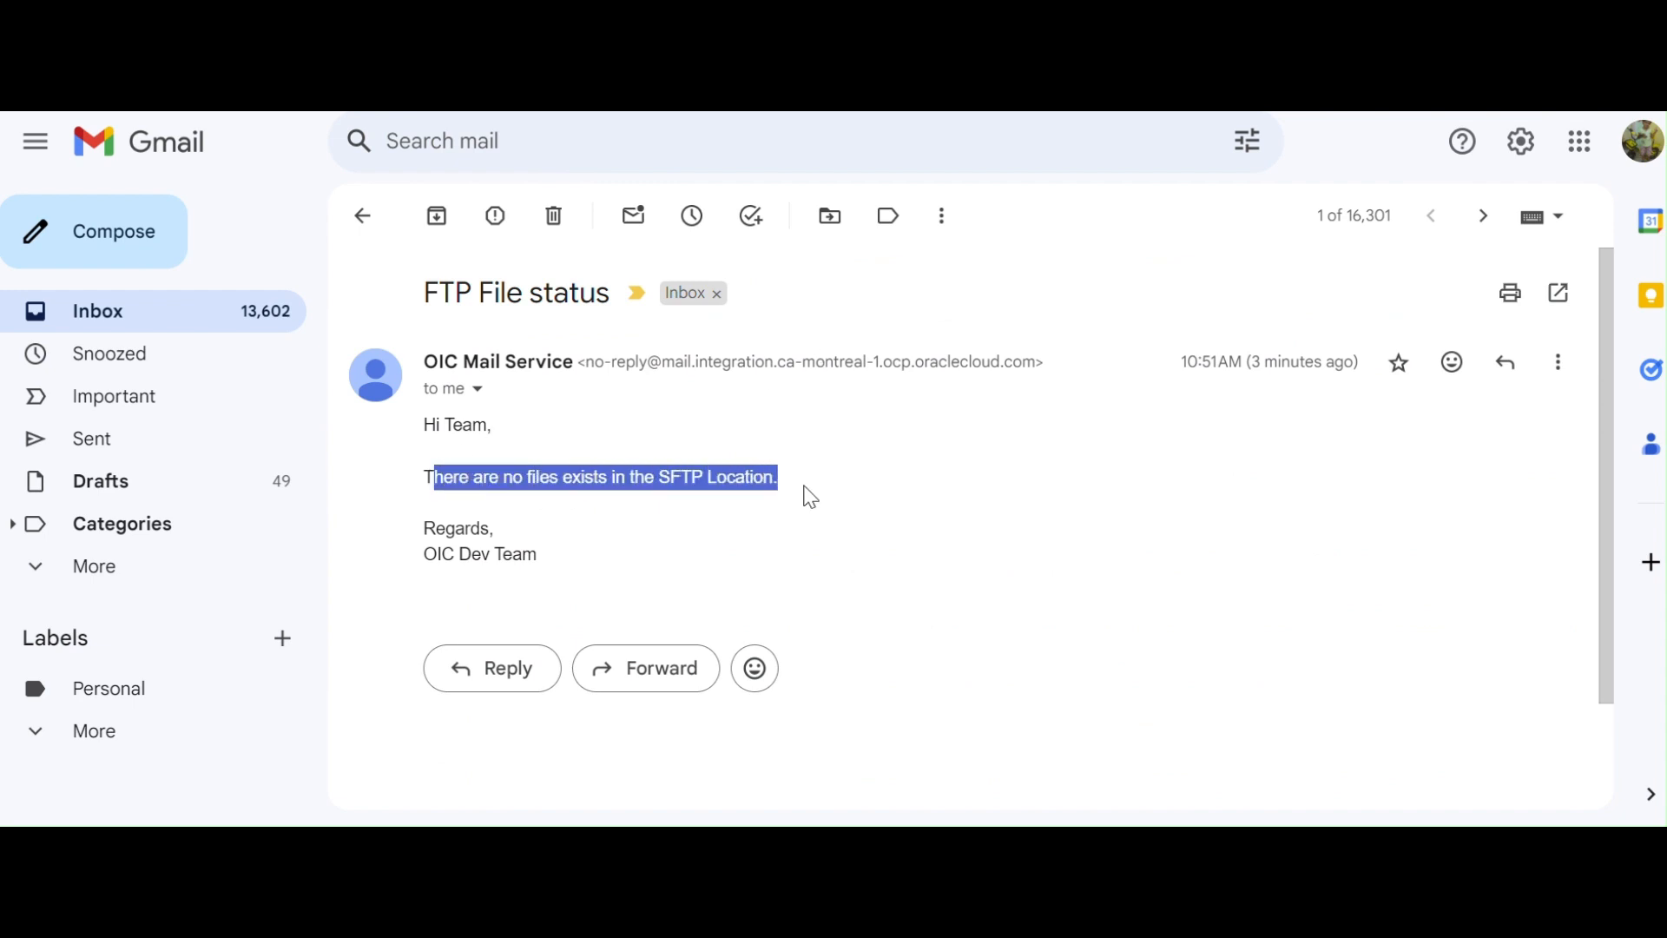
pyautogui.click(361, 455)
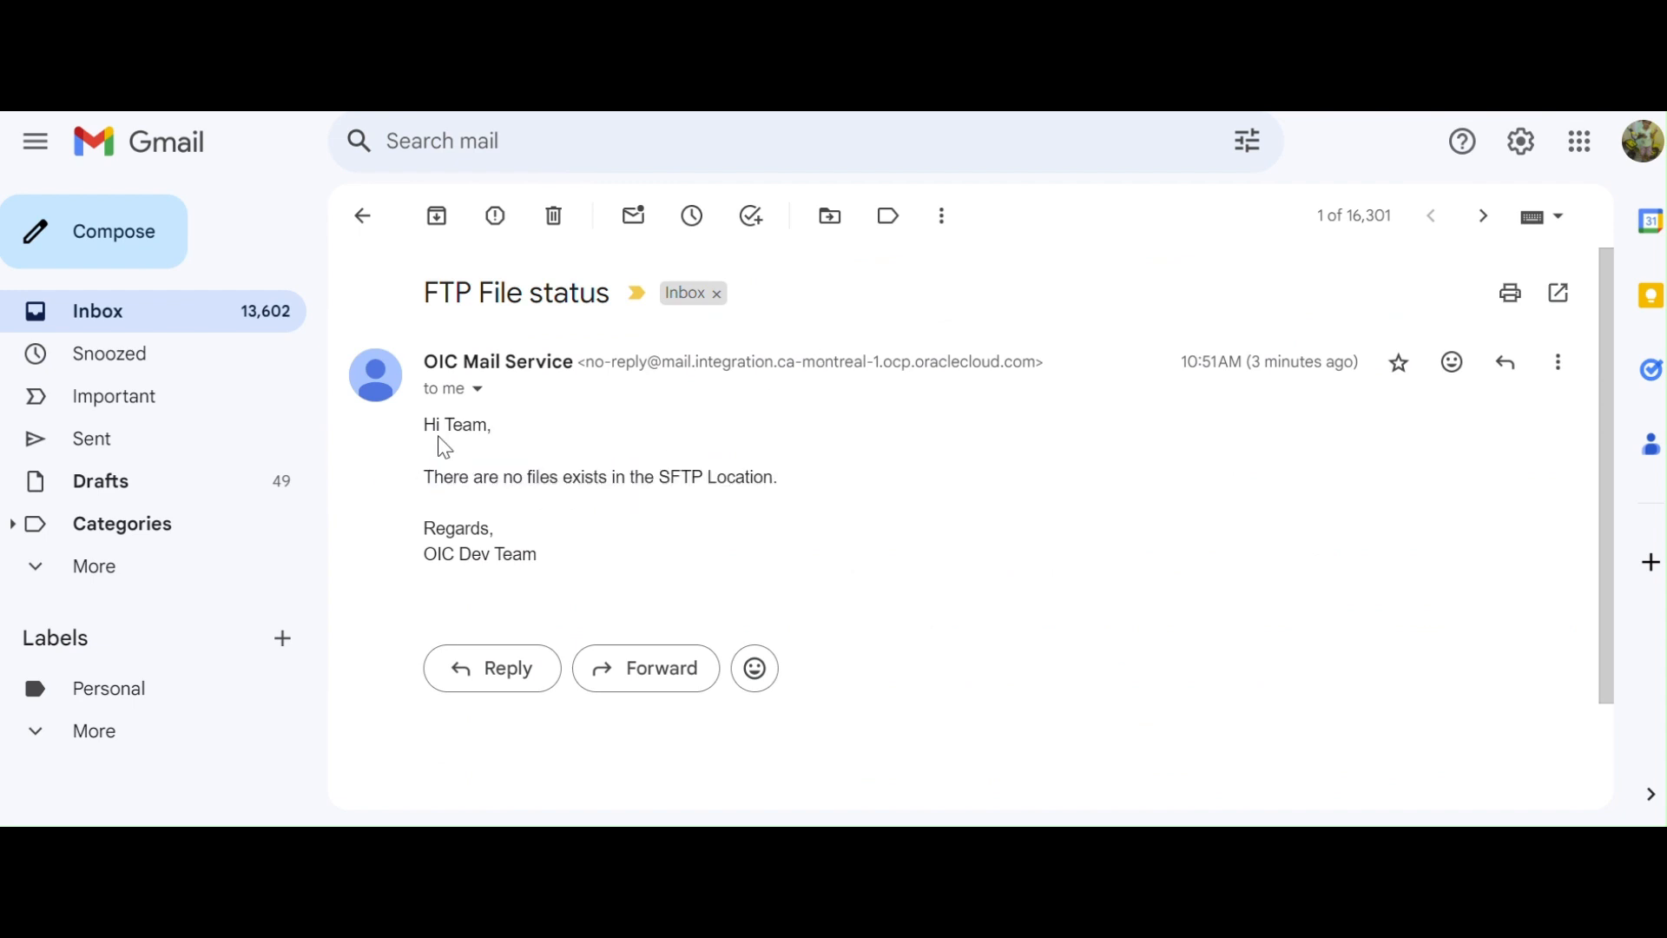
pyautogui.moveTo(429, 429); pyautogui.dragTo(793, 556)
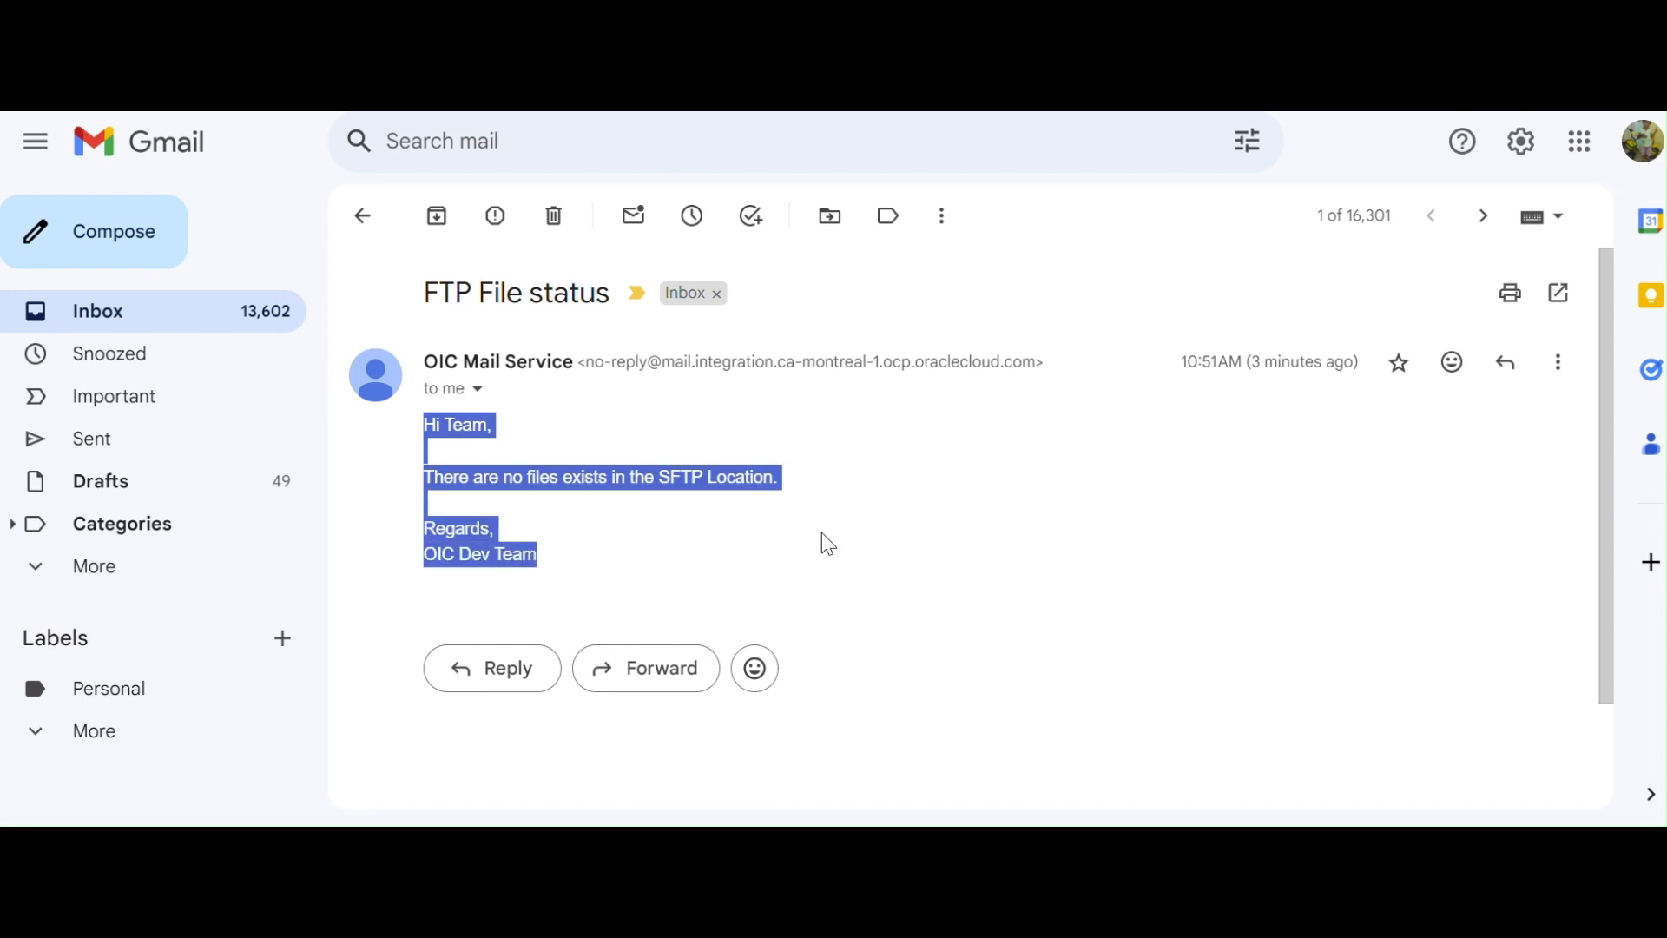